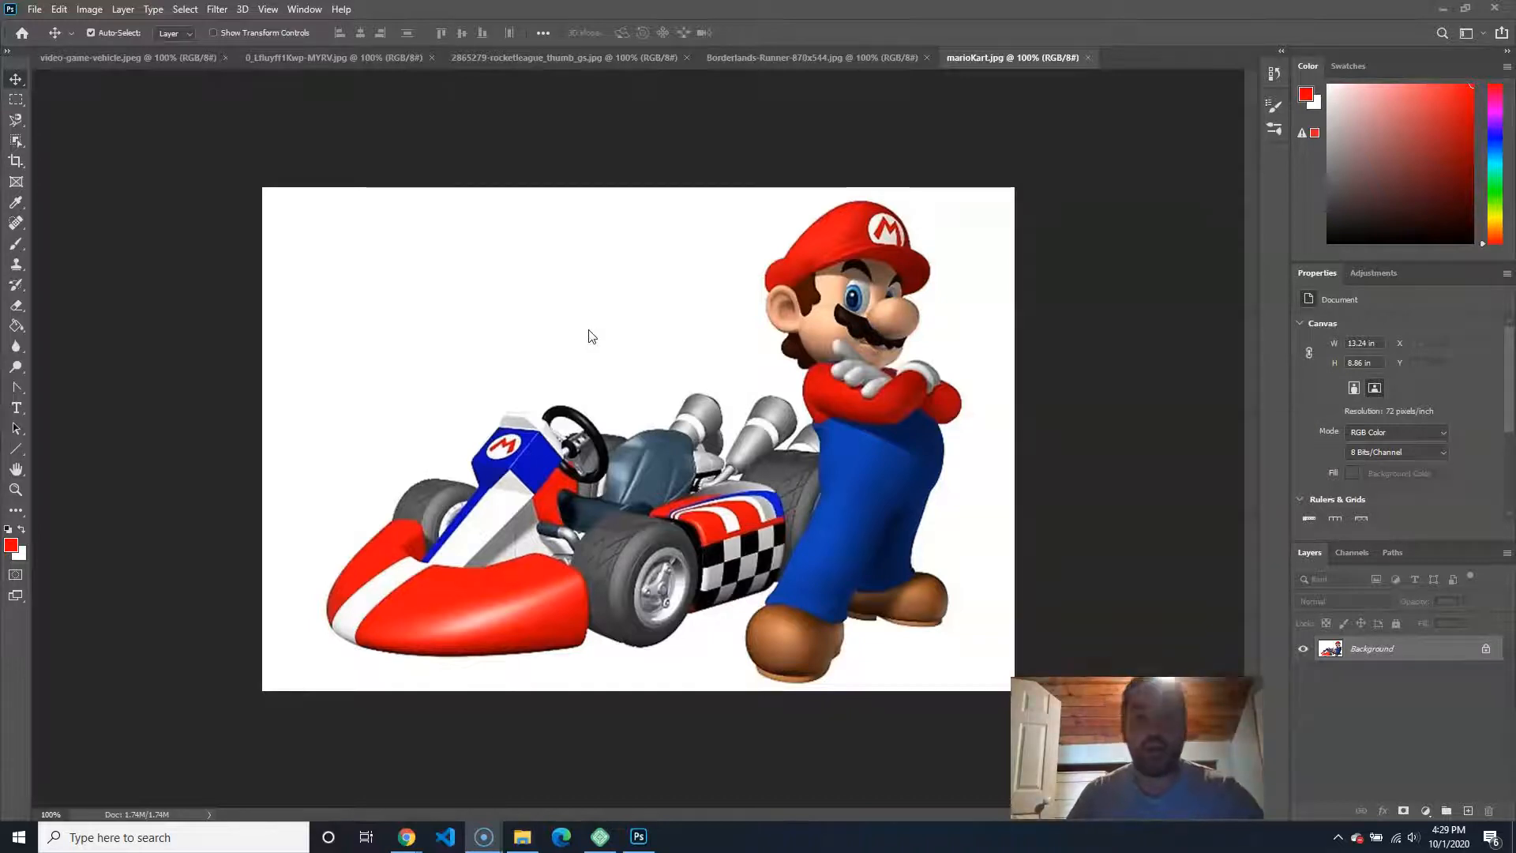
Step: Open the video-game-vehicle.jpeg document and look over the available panels, tools and document properties
click(97, 58)
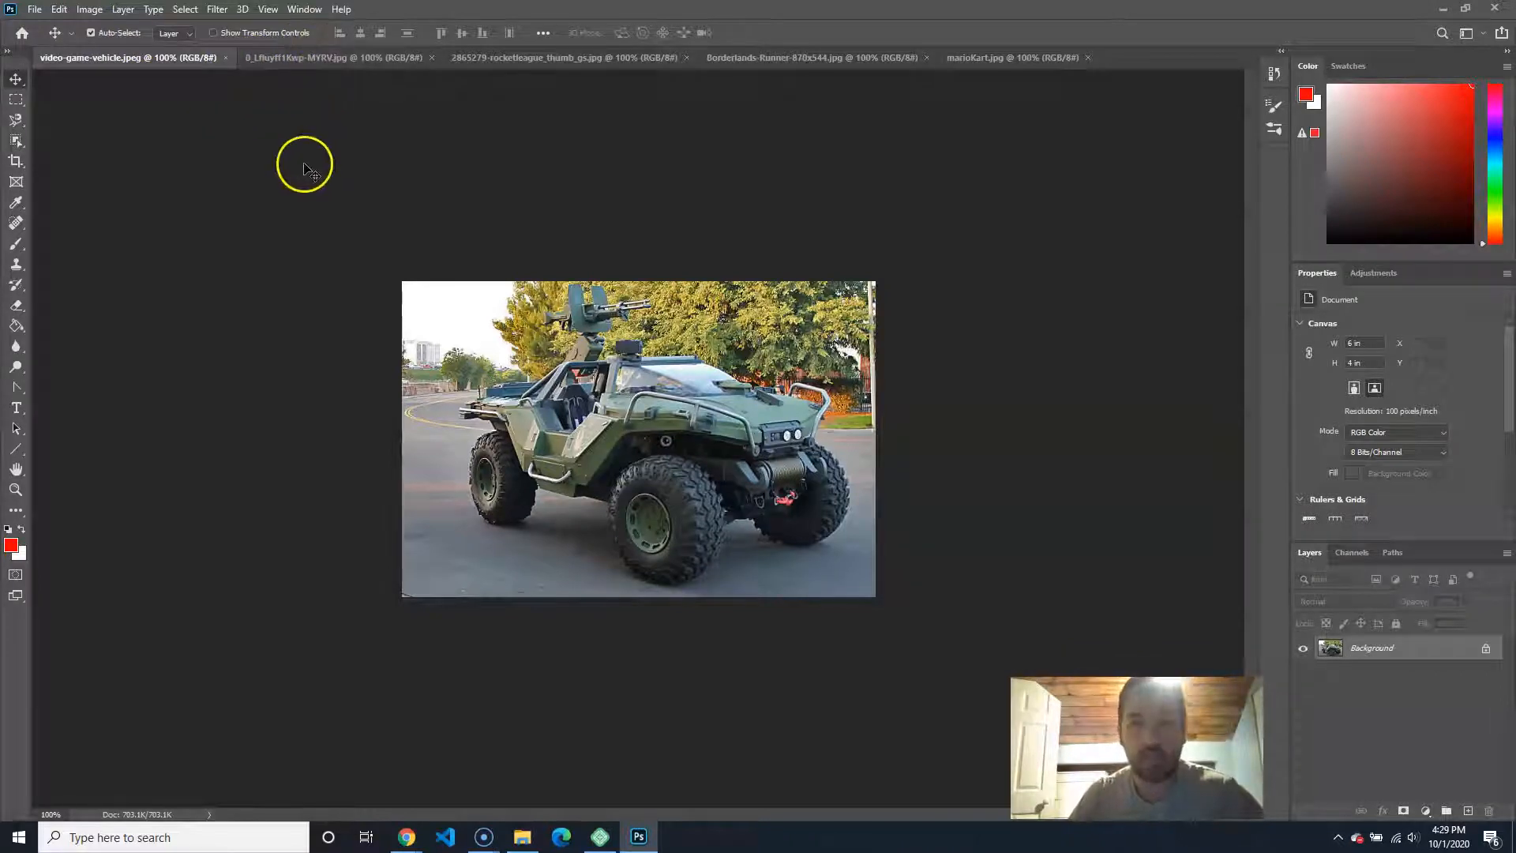
click(304, 9)
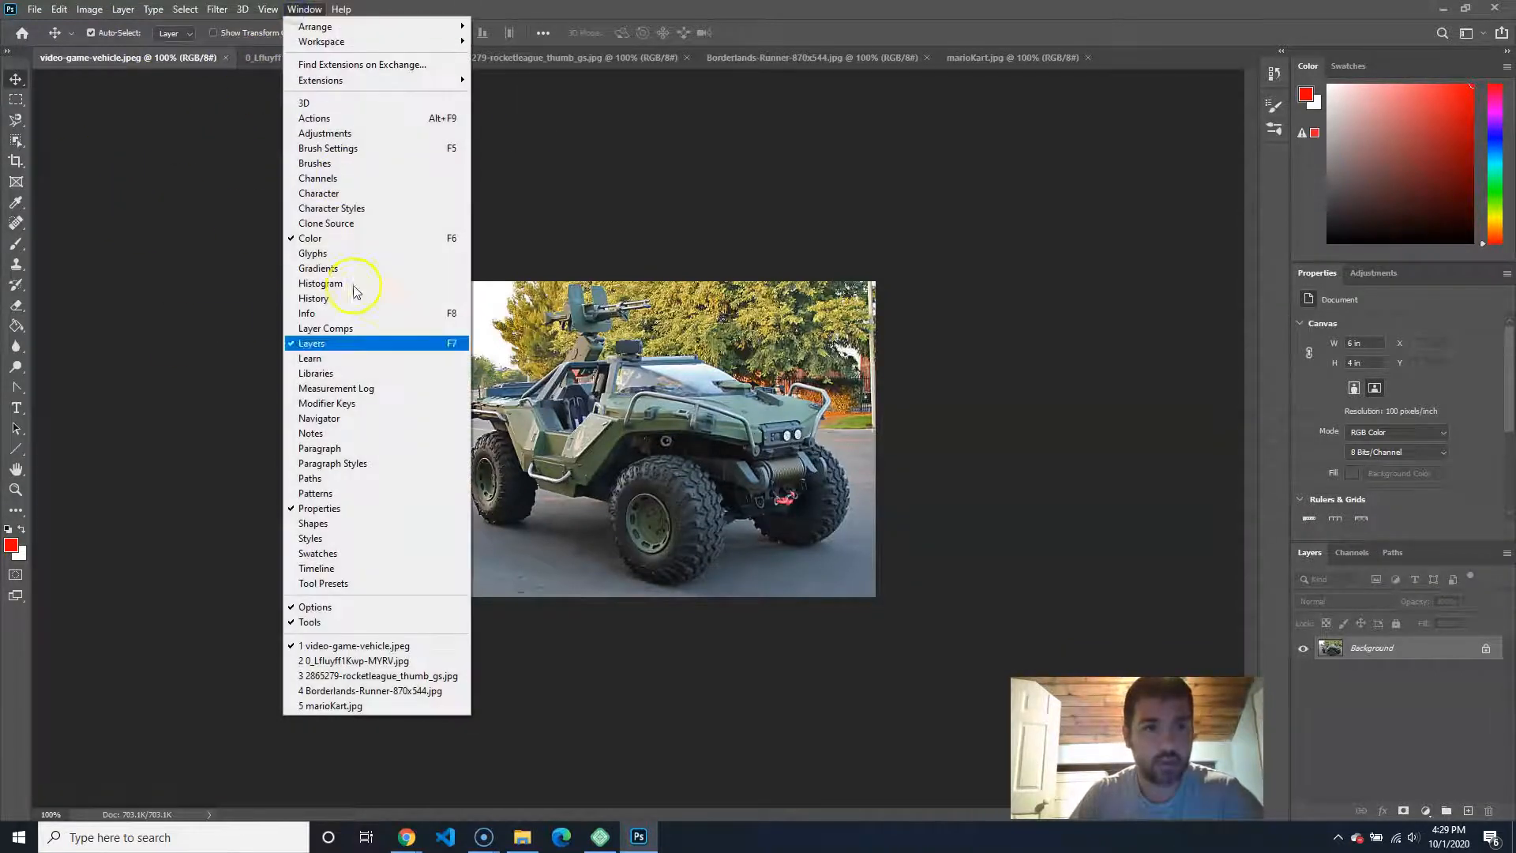
click(973, 14)
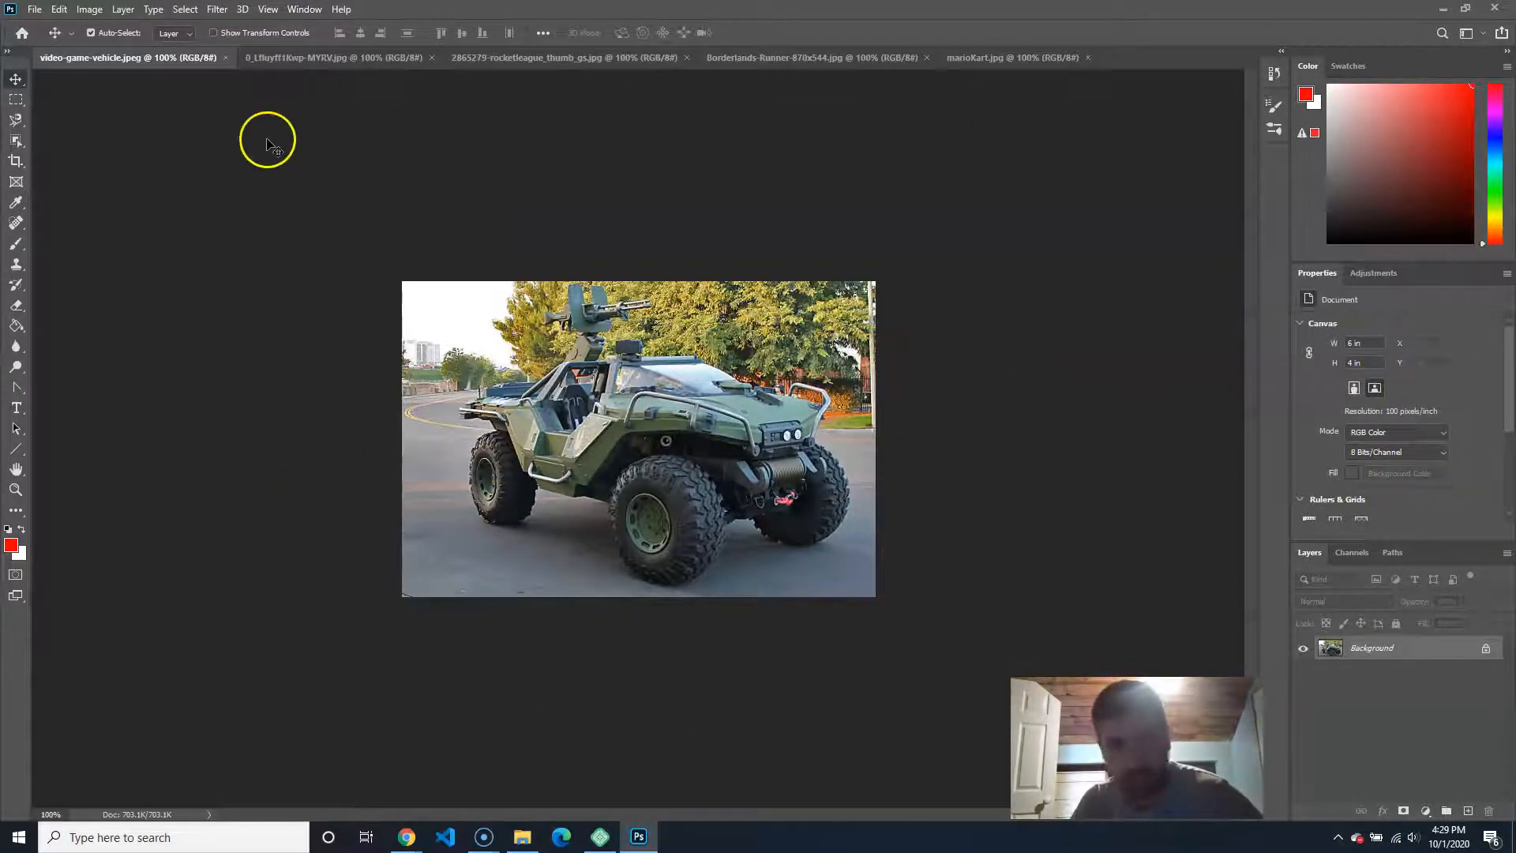
right_click(16, 100)
right_click(15, 80)
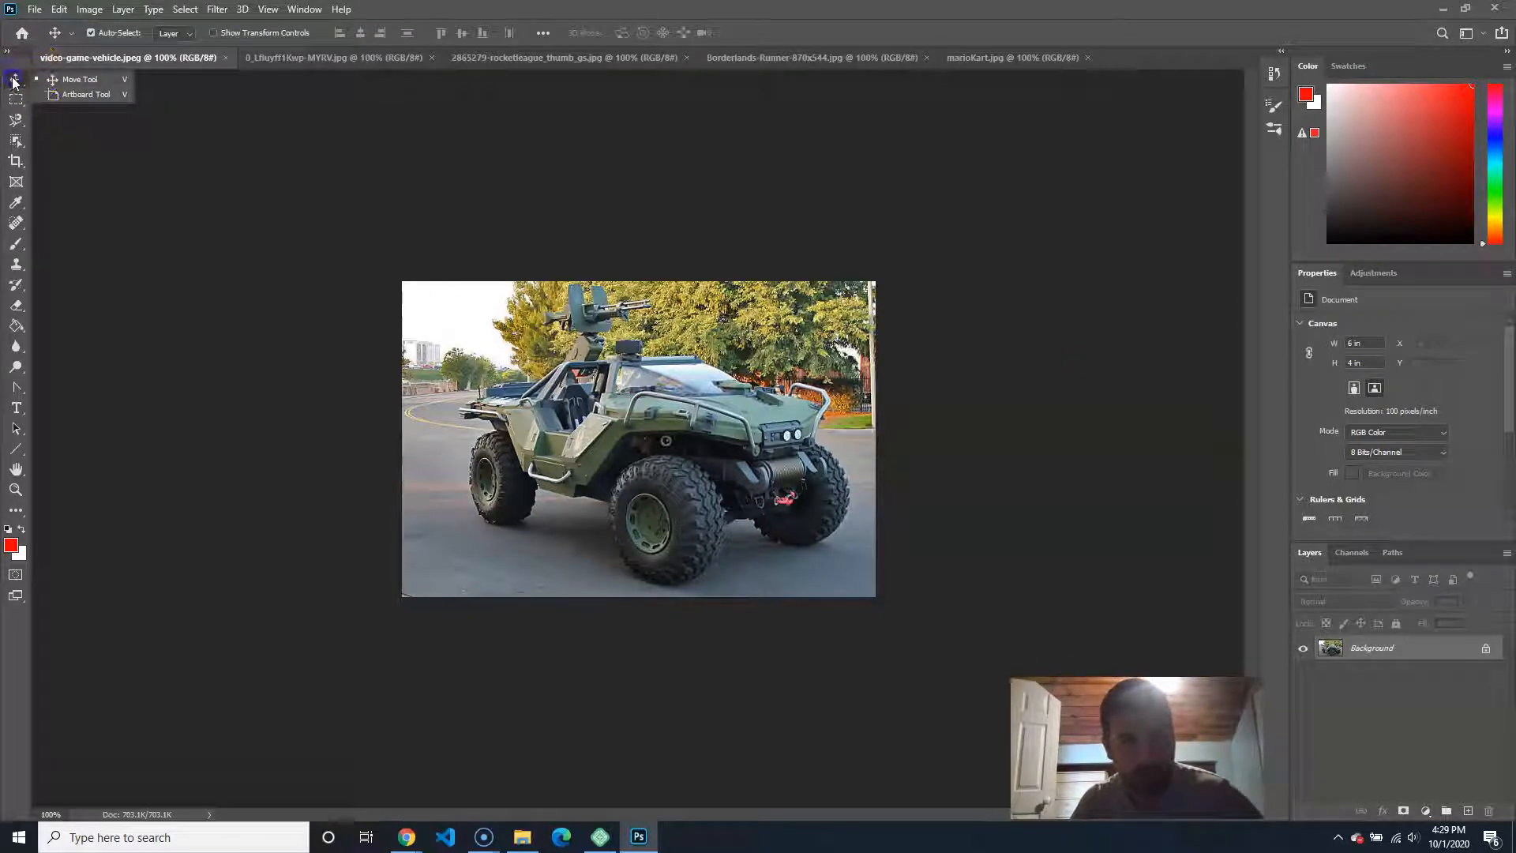
click(872, 257)
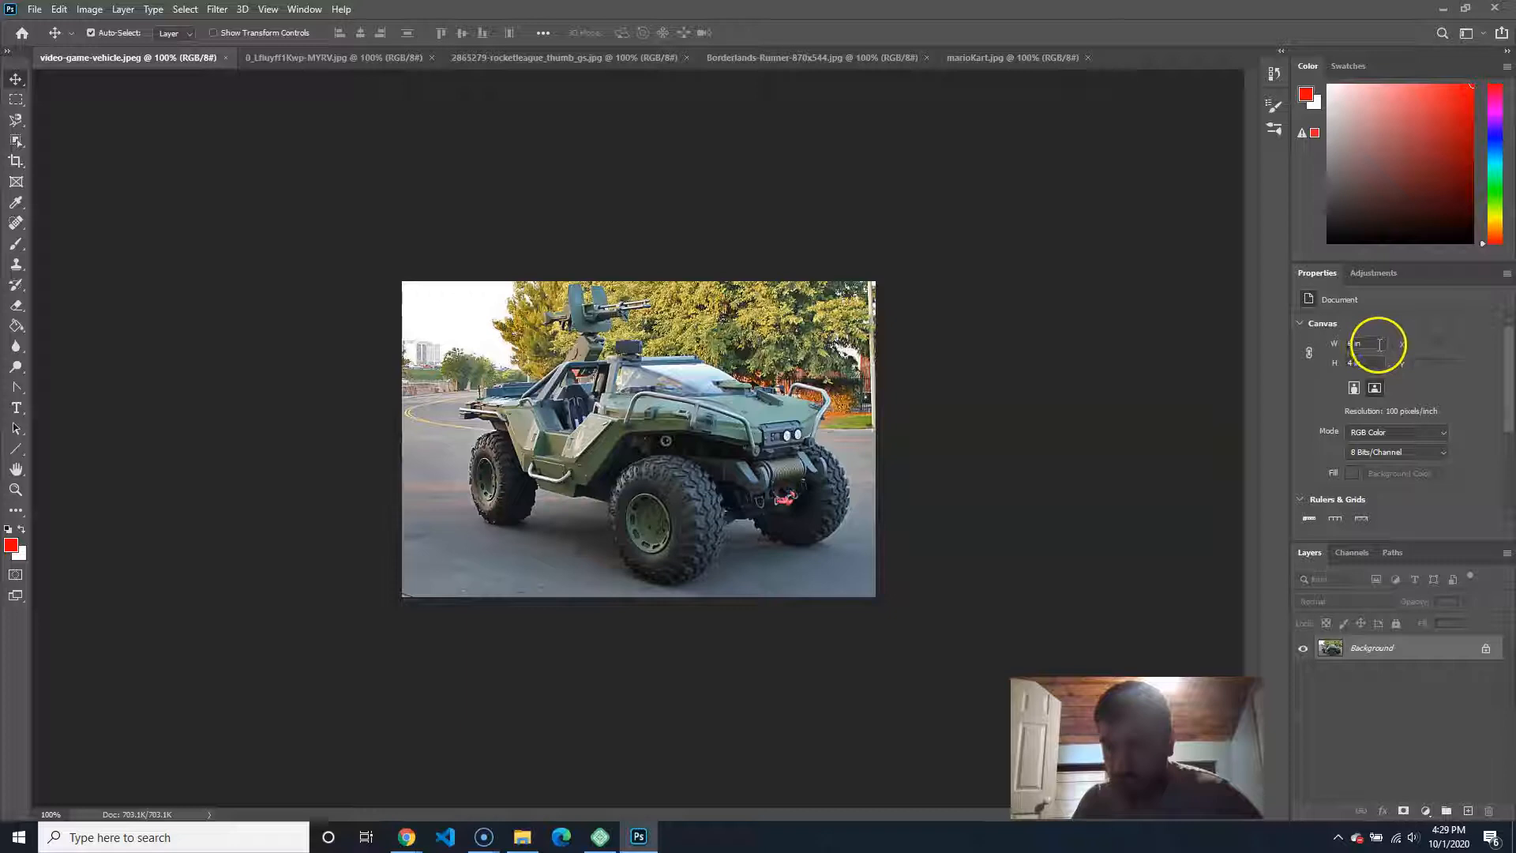
scroll(1394, 491, down, 1)
scroll(1440, 442, down, 2)
scroll(1433, 442, up, 4)
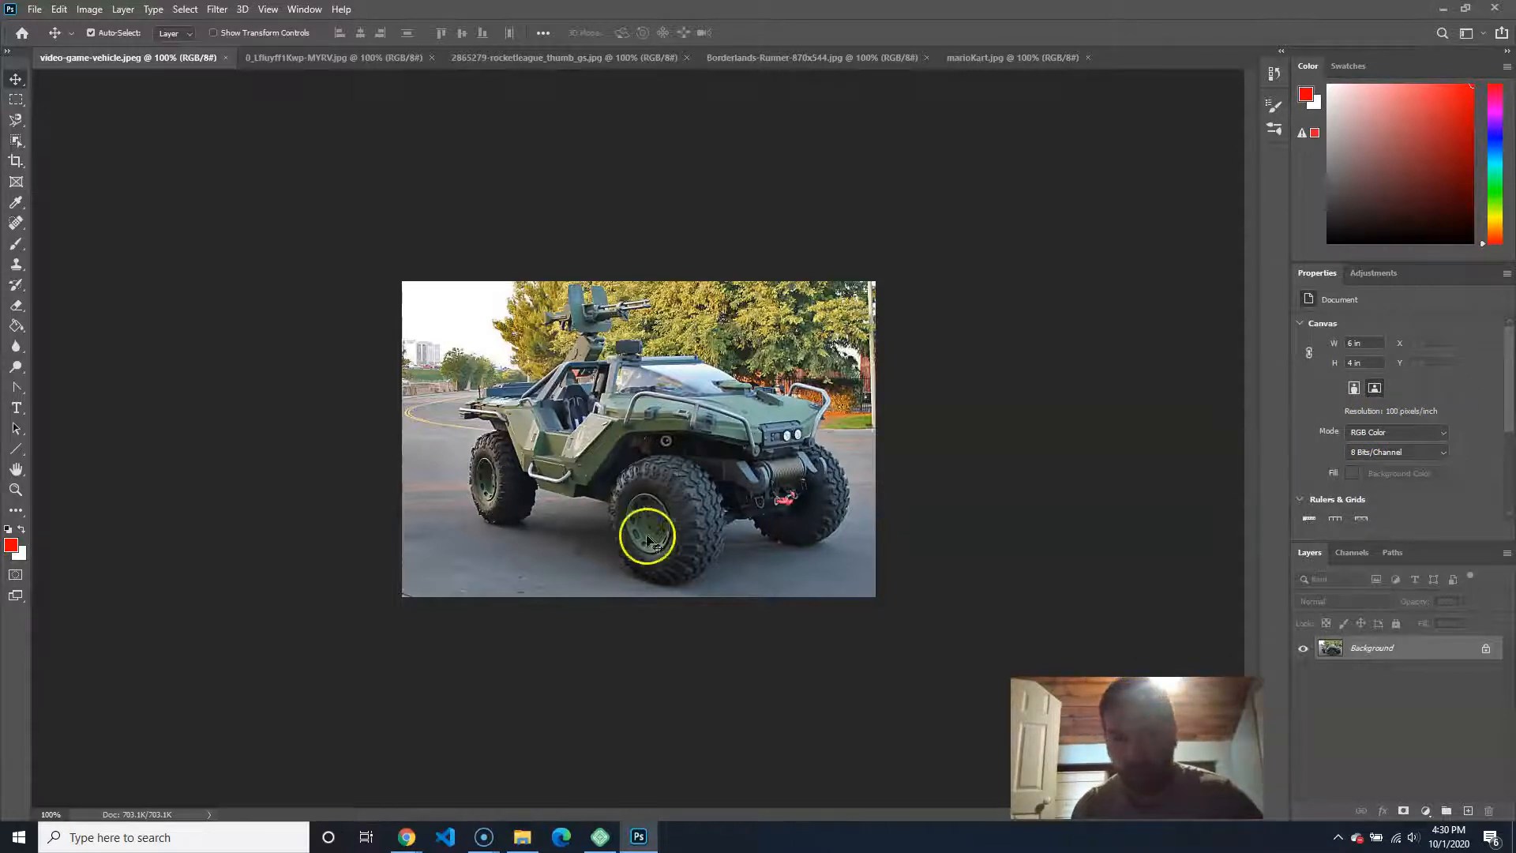
Step: Check the image size of video-game-vehicle.jpeg and of the food truck photo, leaving both unchanged
click(100, 9)
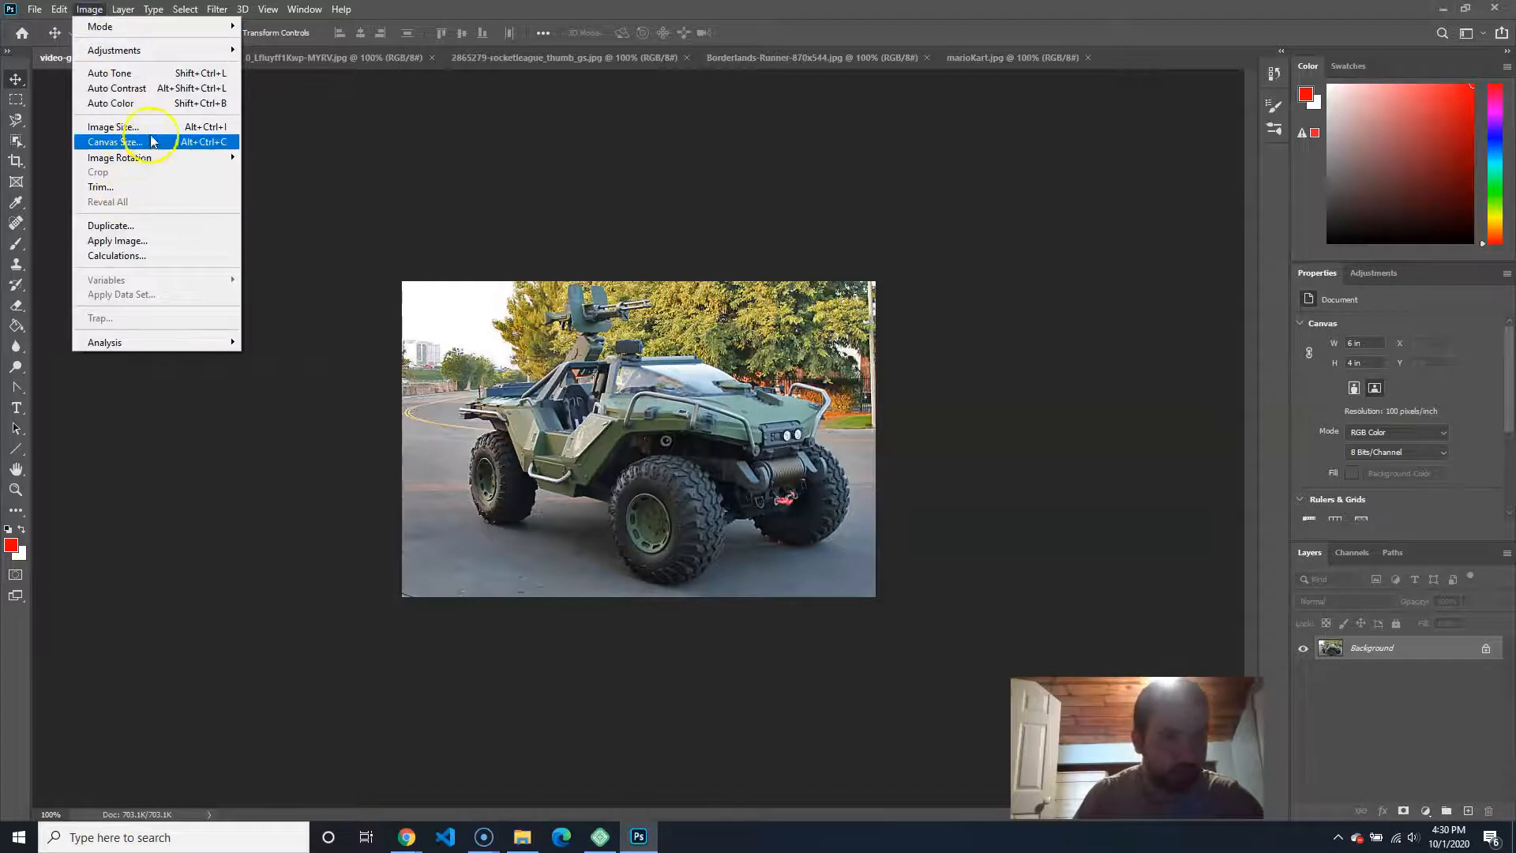
click(119, 126)
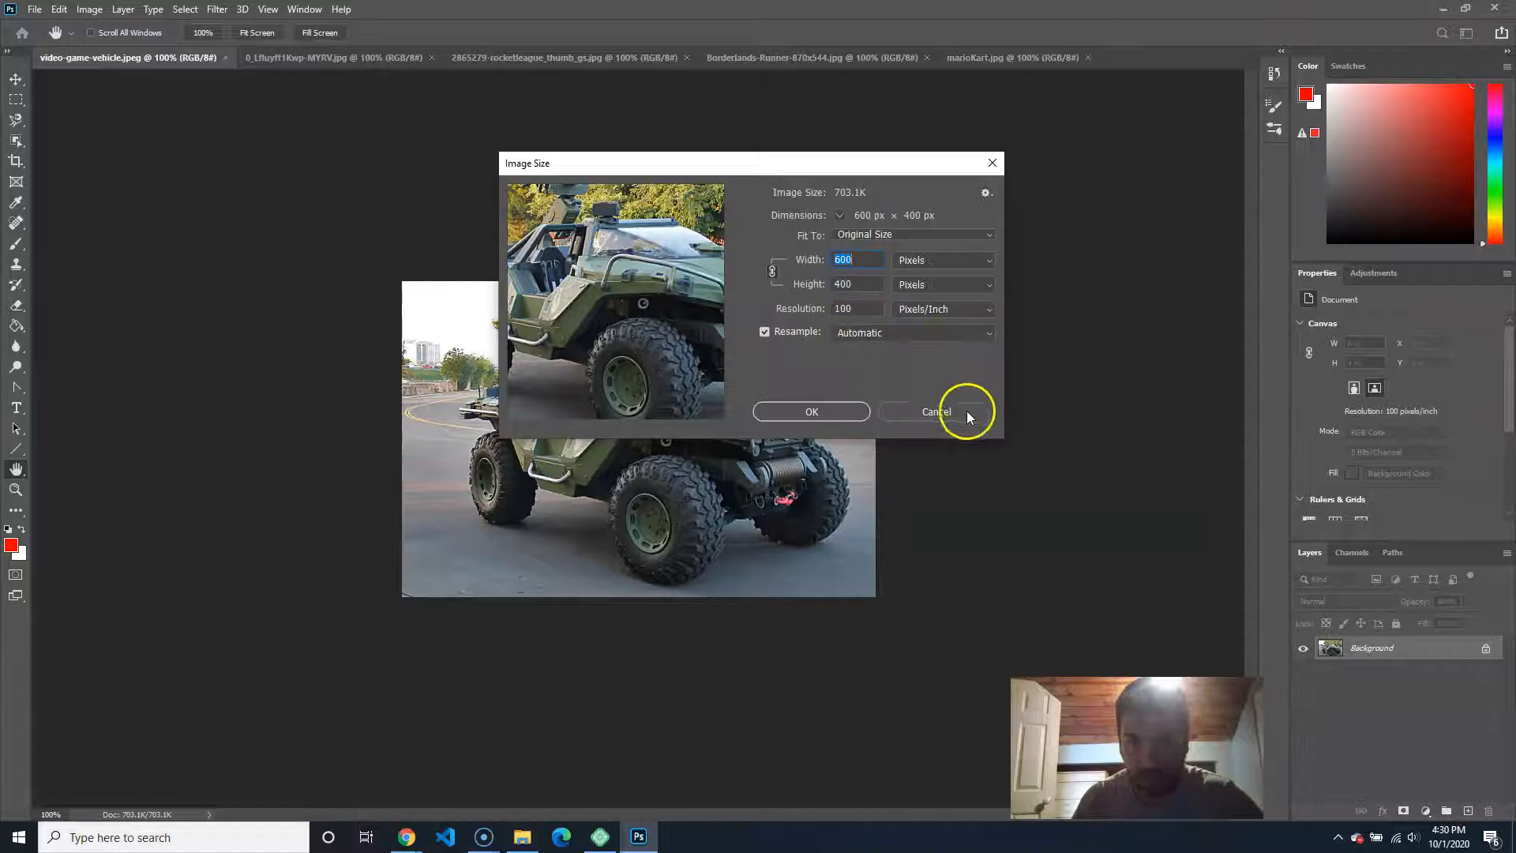
click(936, 411)
click(329, 57)
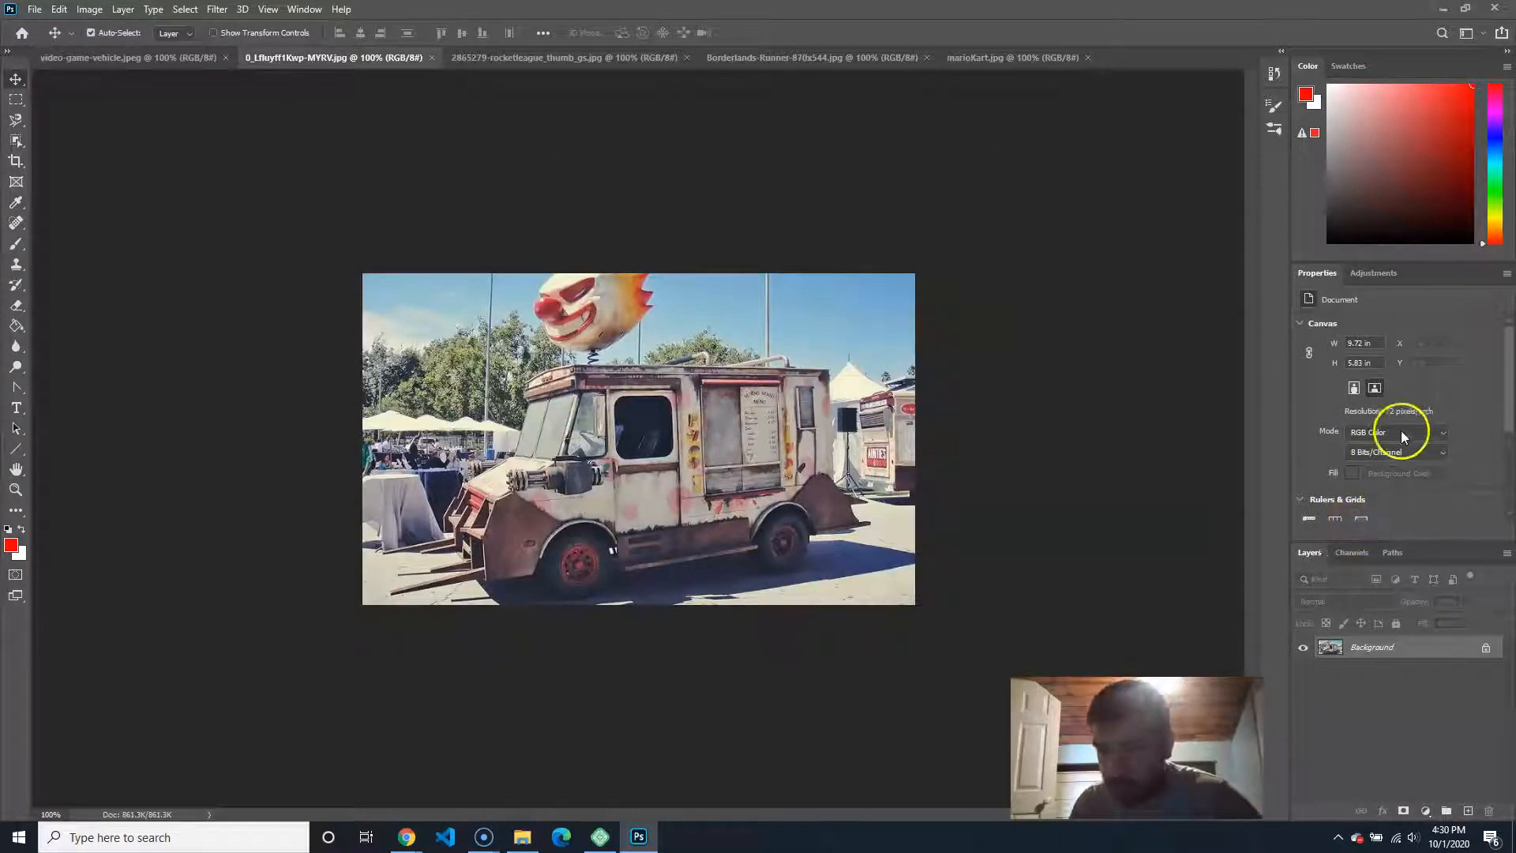
click(90, 8)
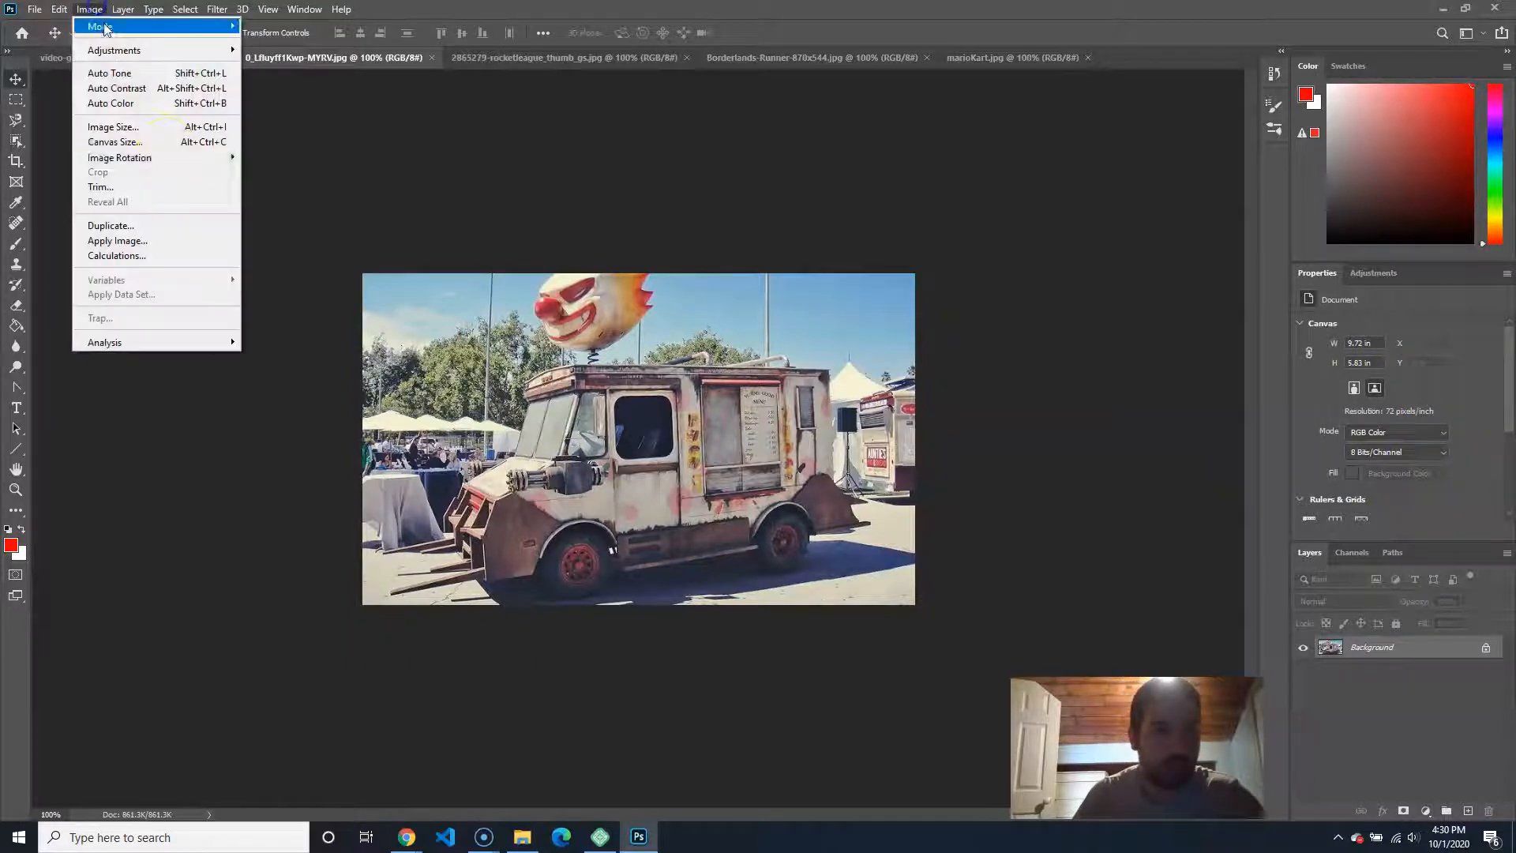
click(155, 126)
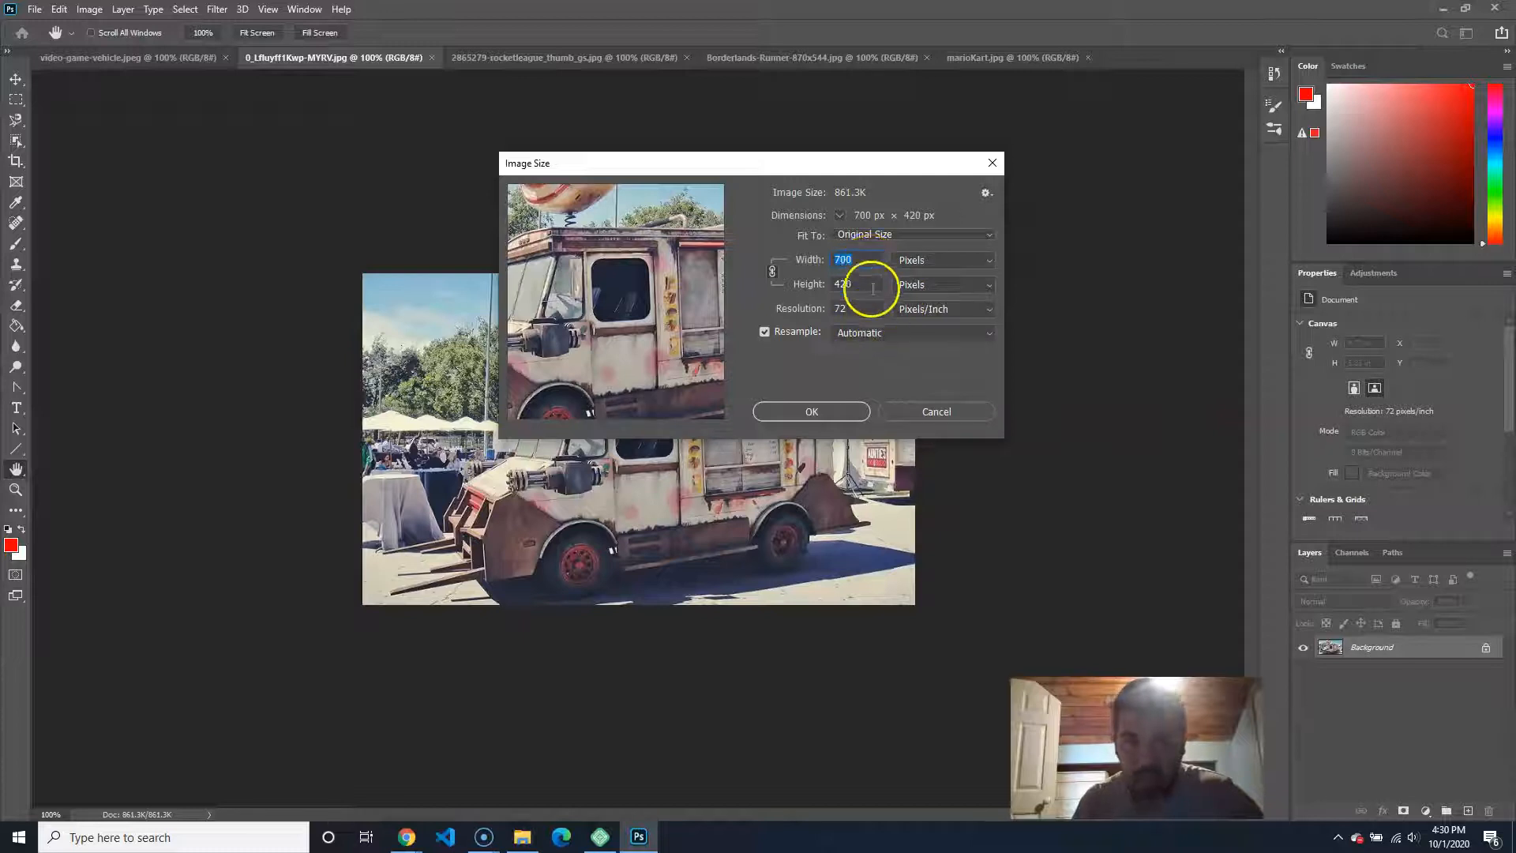
click(964, 412)
Step: Look through the five open vehicle images and return to video-game-vehicle.jpeg
click(163, 60)
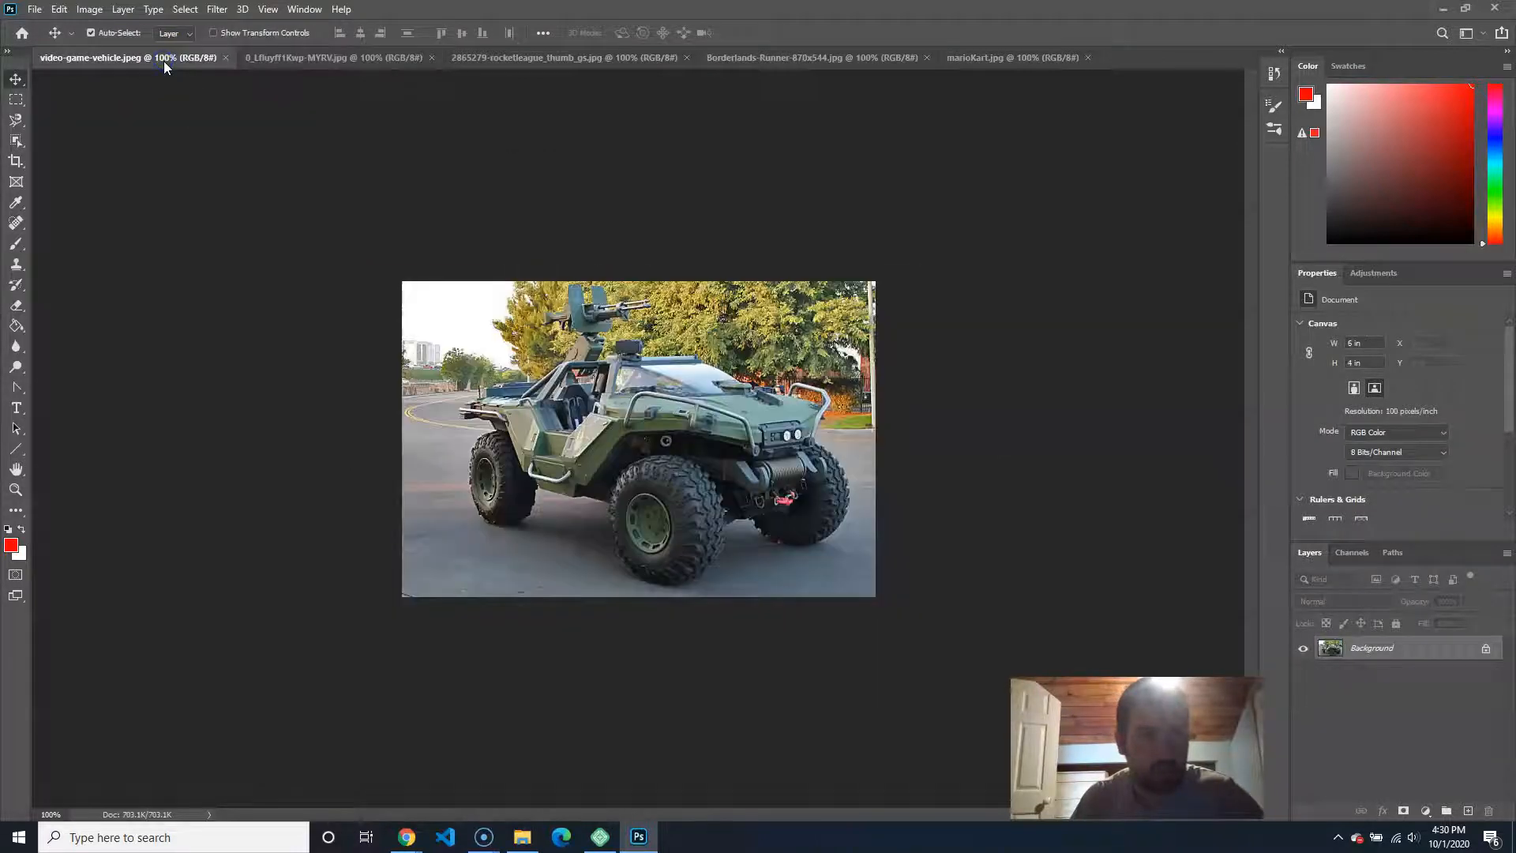
click(304, 59)
click(567, 58)
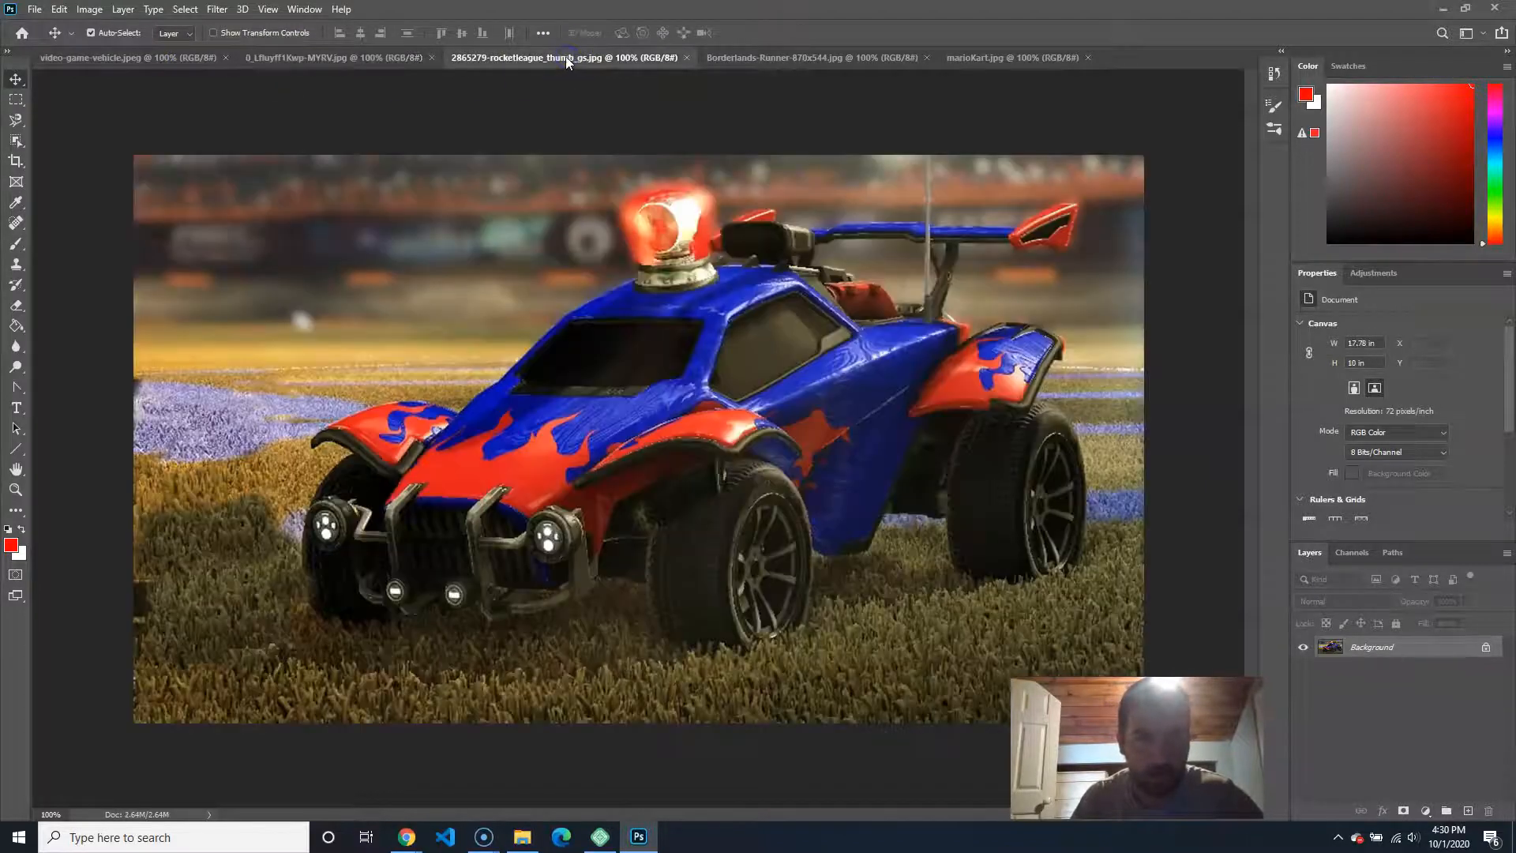
click(783, 55)
click(1045, 57)
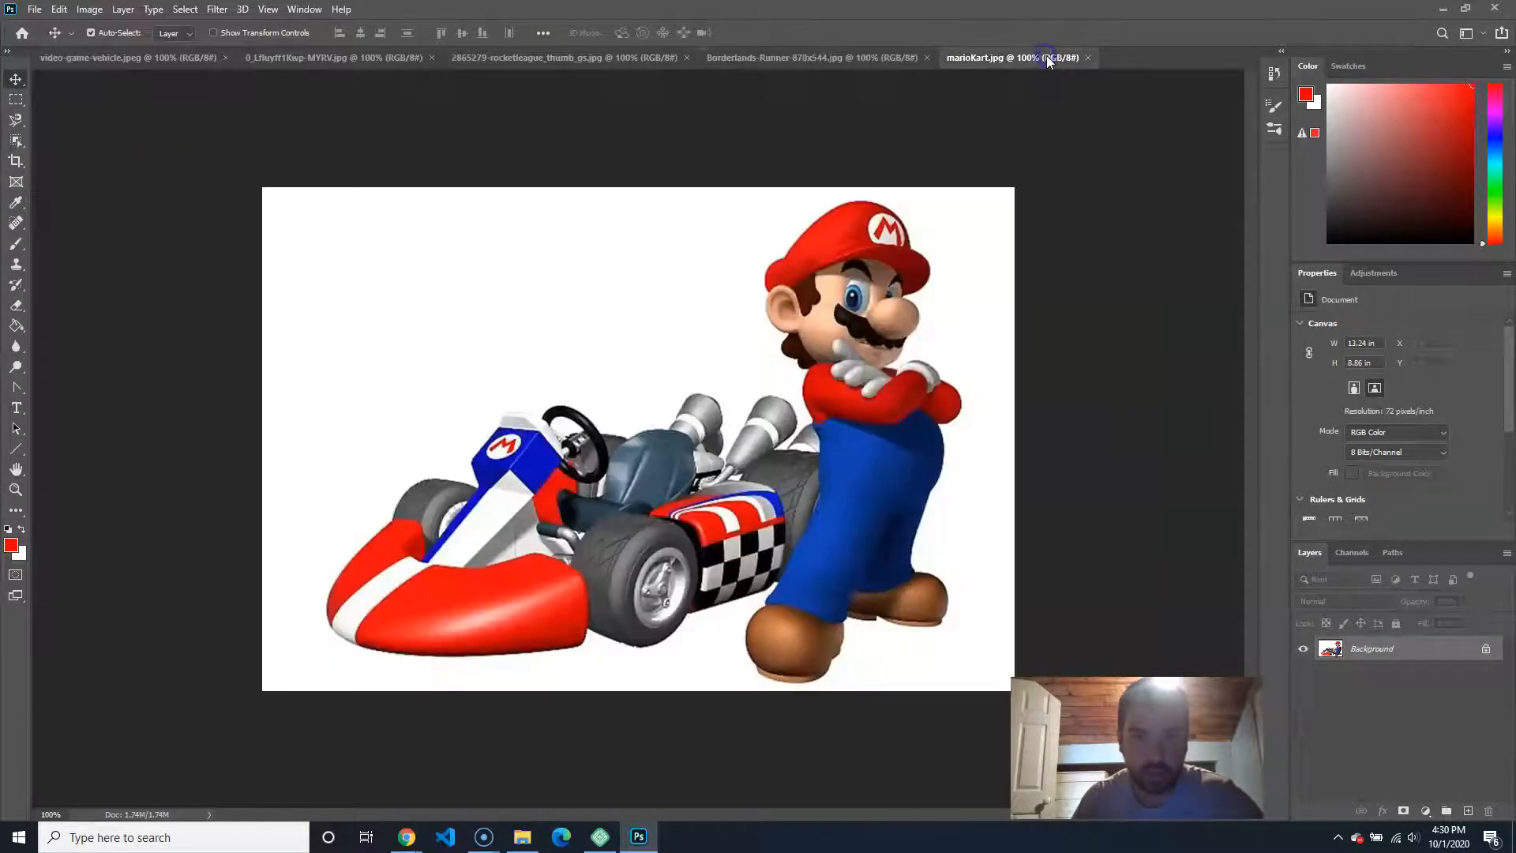
click(789, 63)
click(129, 59)
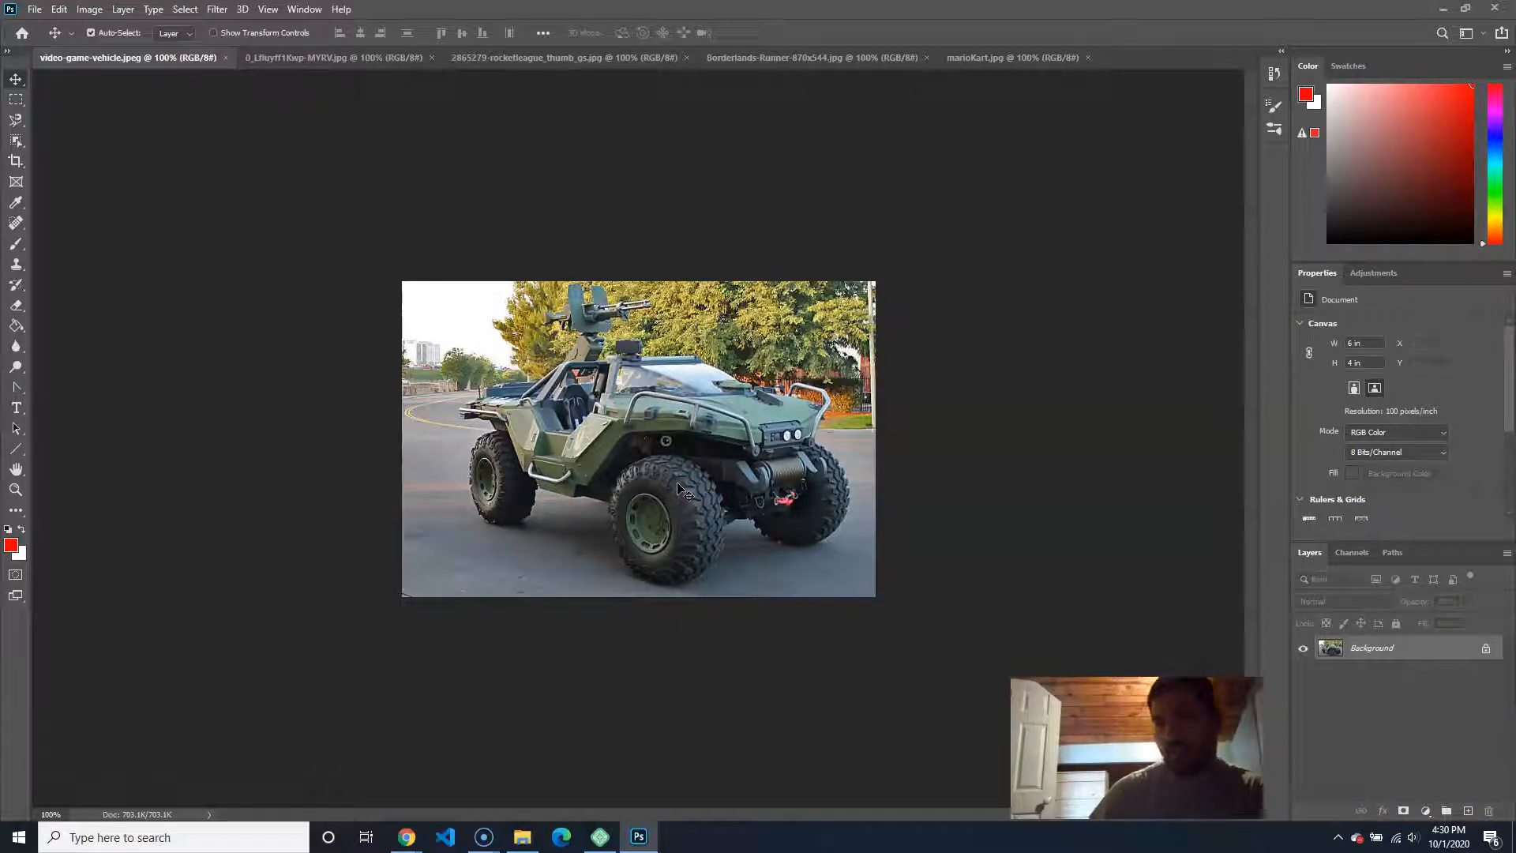
Step: Unlock the background layer of video-game-vehicle.jpeg and paste the whole food truck photo into it as a new layer
click(1485, 648)
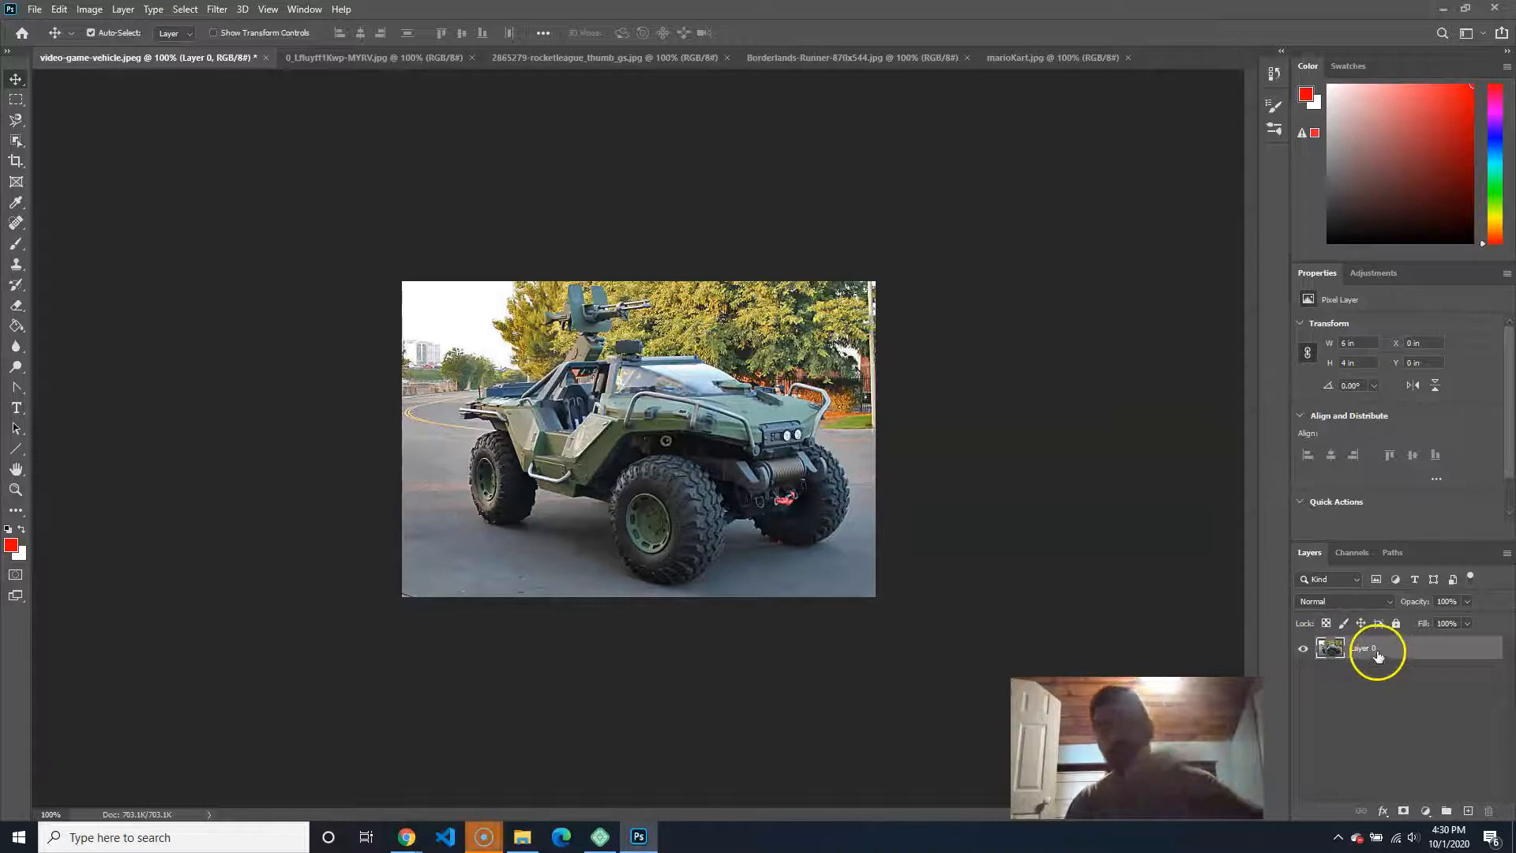
click(359, 56)
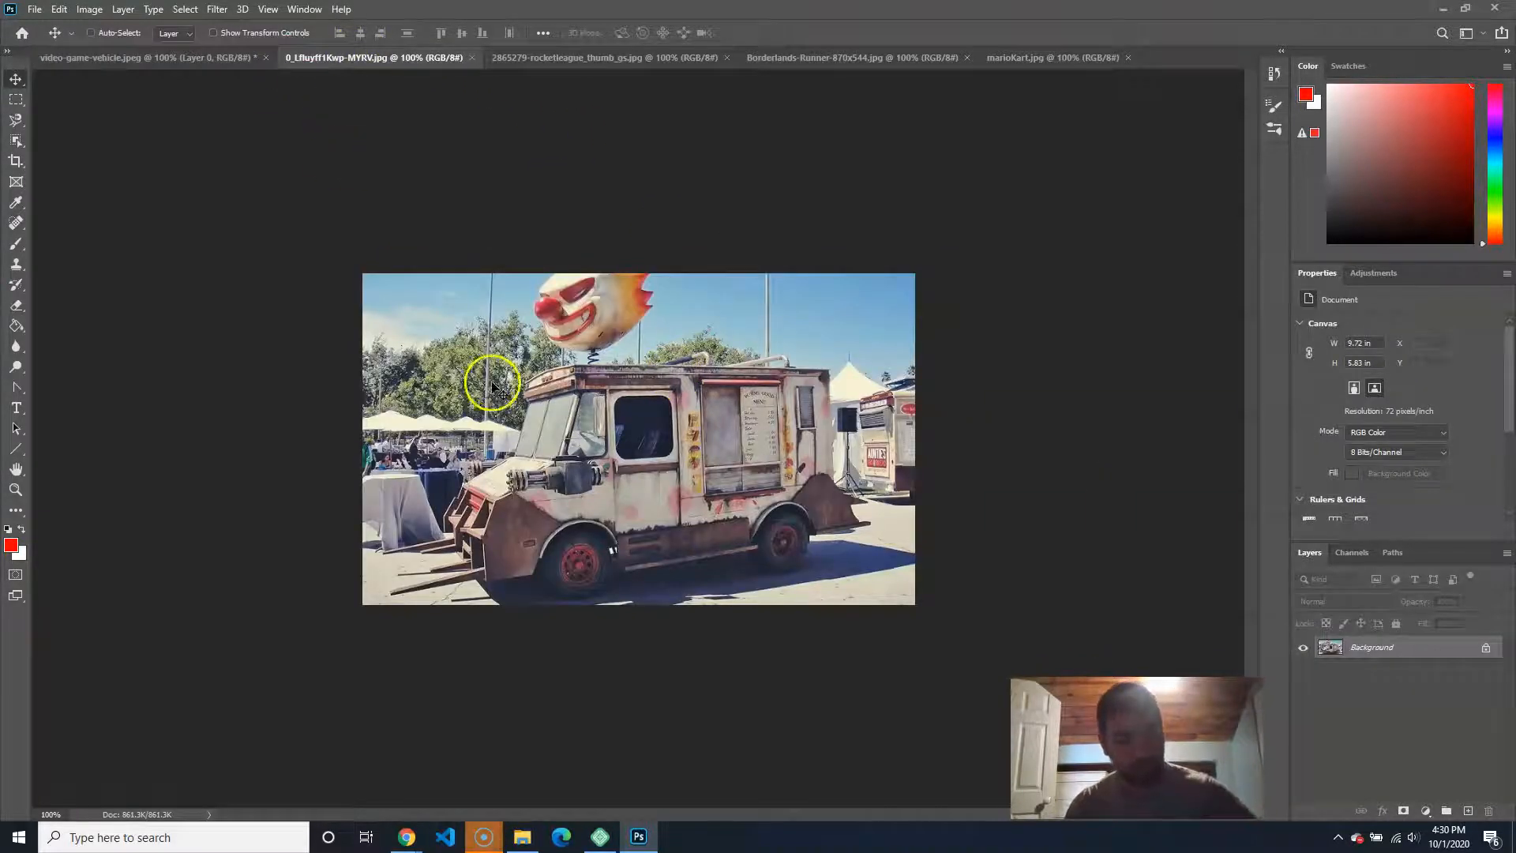
key(ctrl+a)
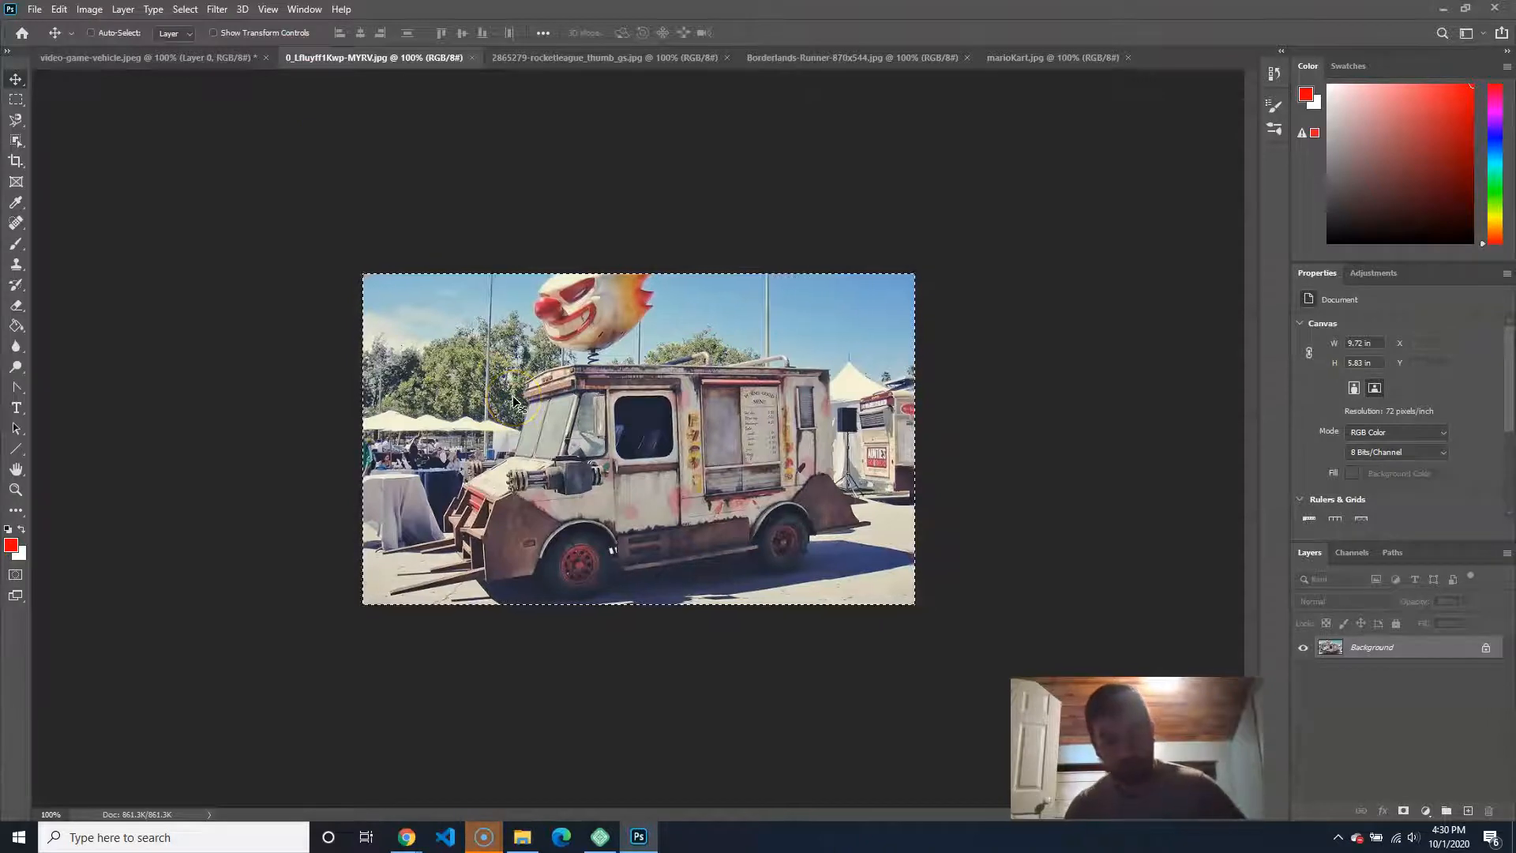
click(180, 57)
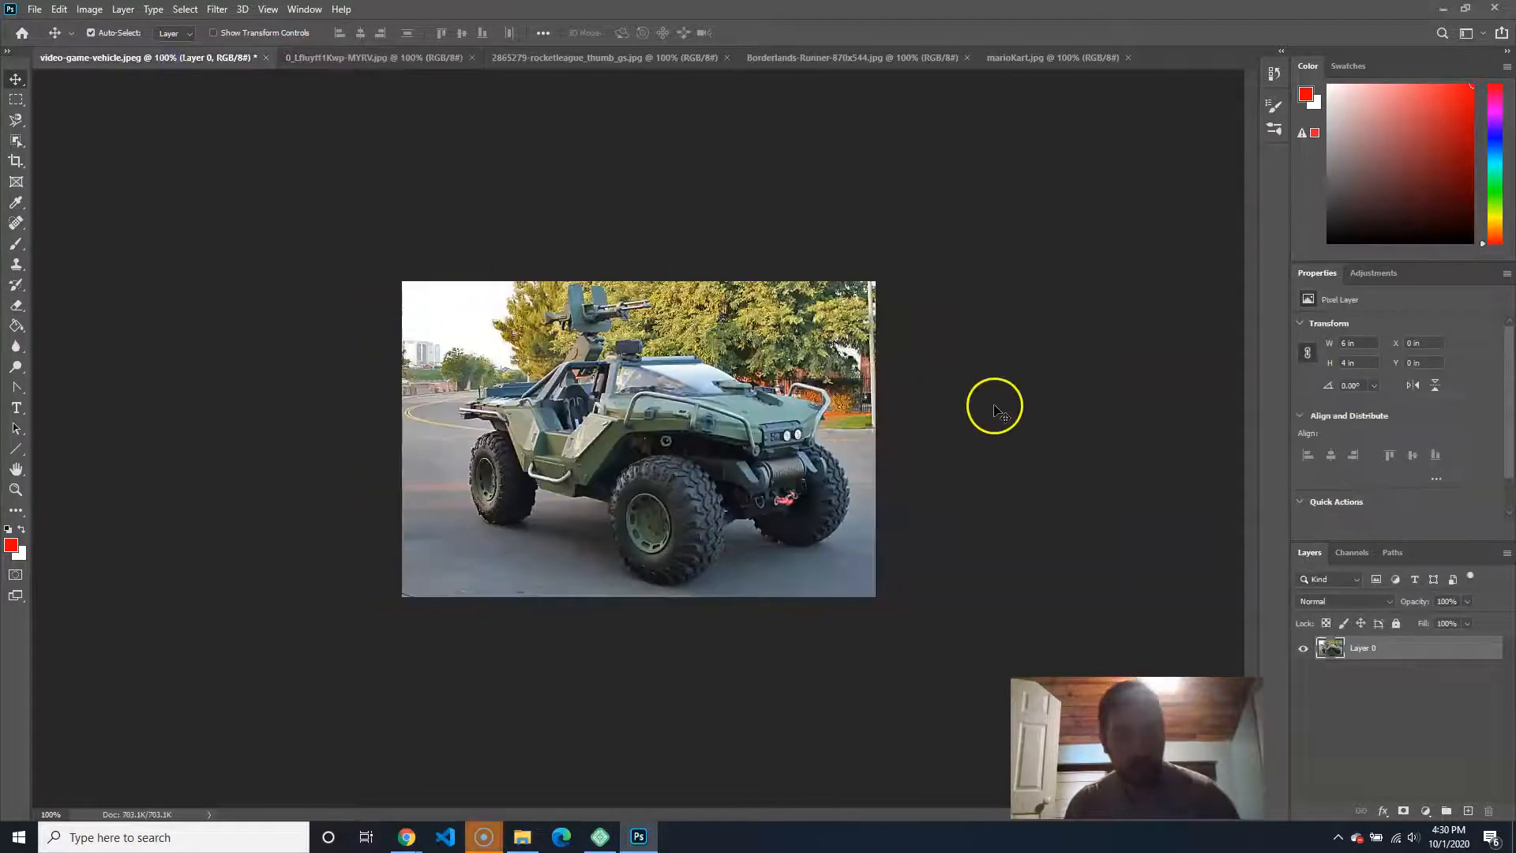
key(ctrl+v)
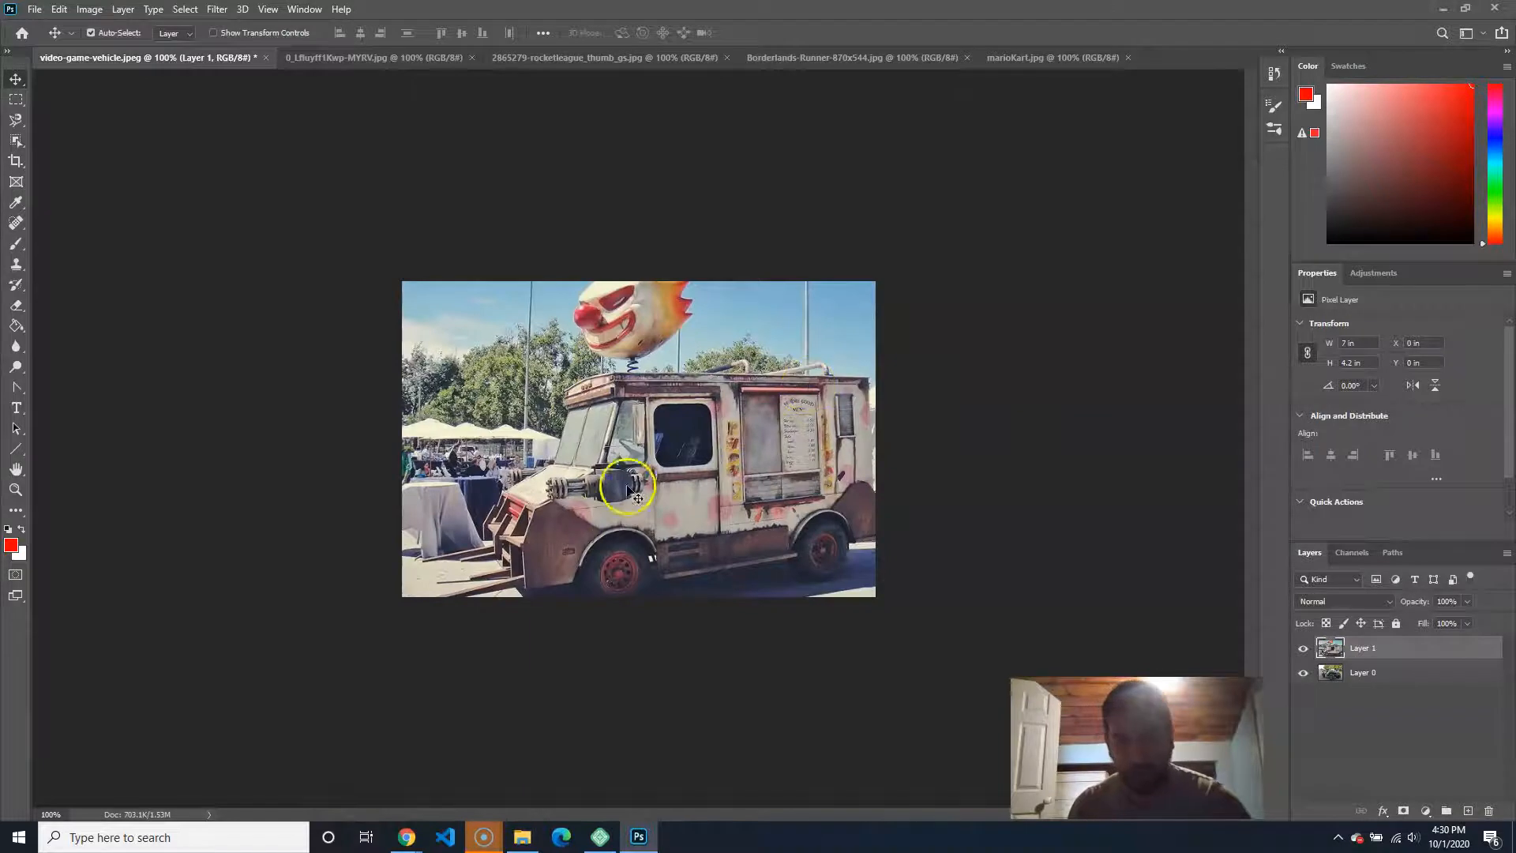
Step: Copy the entire 2865279-rocketleague_thumb_gs.jpg image and paste it into video-game-vehicle.jpeg as another layer
click(378, 58)
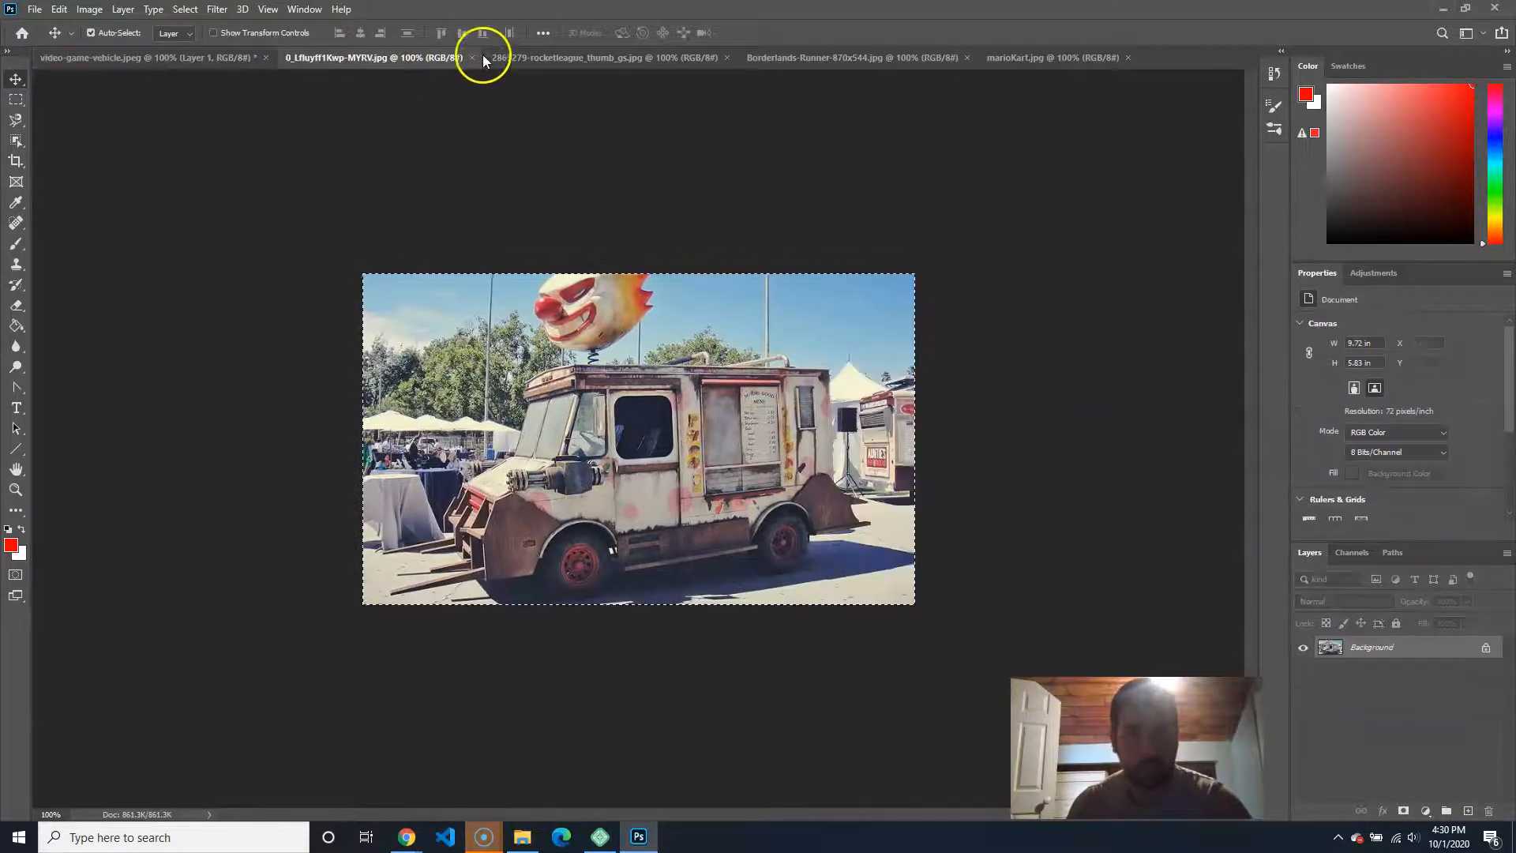
click(537, 58)
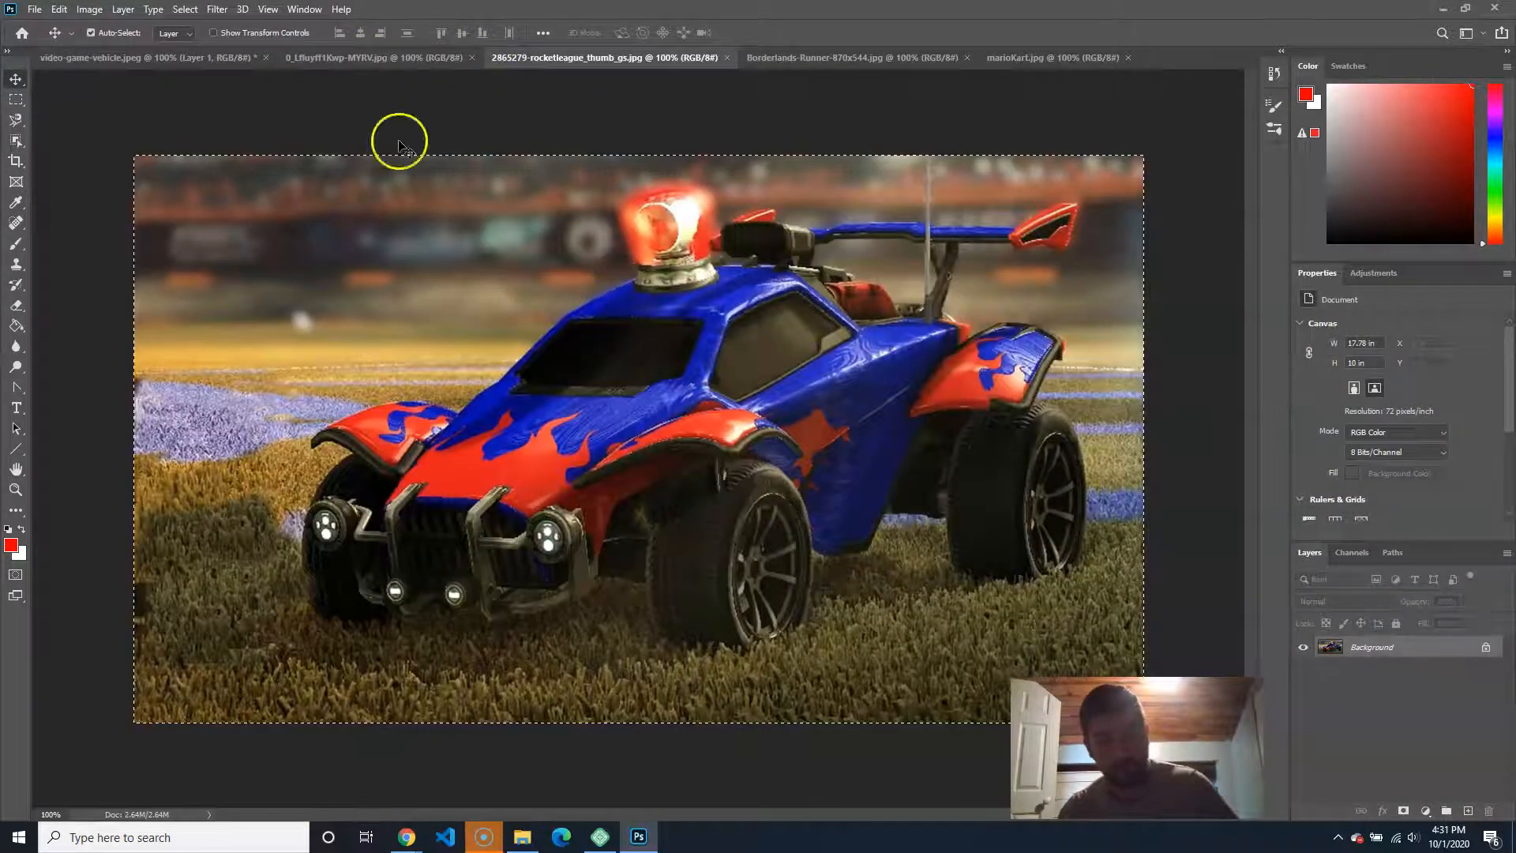
click(186, 57)
key(ctrl+v)
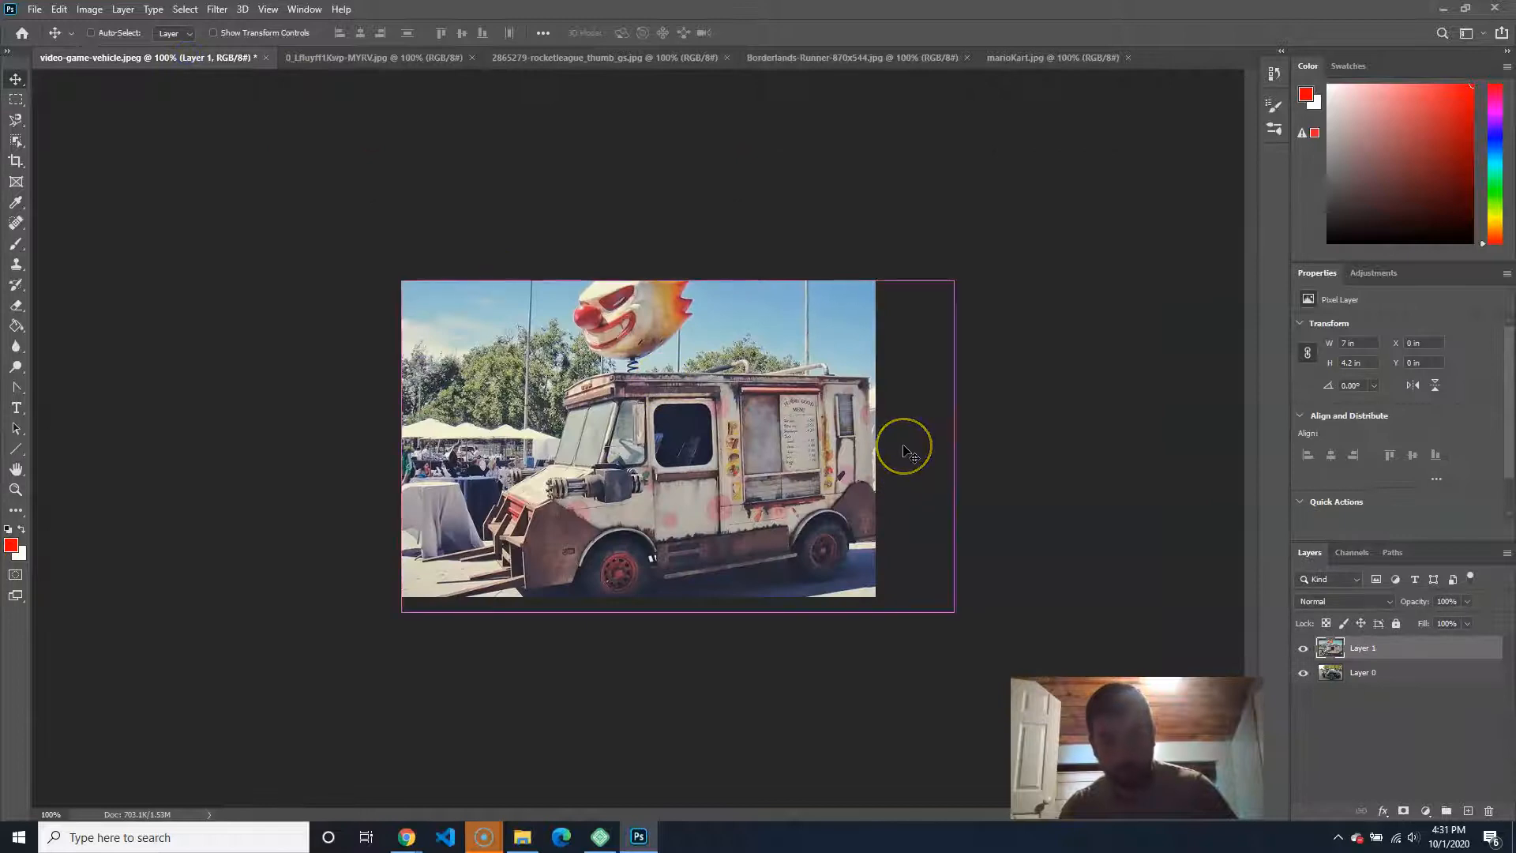
Step: Copy the complete Borderlands-Runner-870x544.jpg and marioKart.jpg images into video-game-vehicle.jpeg as two separate layers
click(632, 59)
click(878, 57)
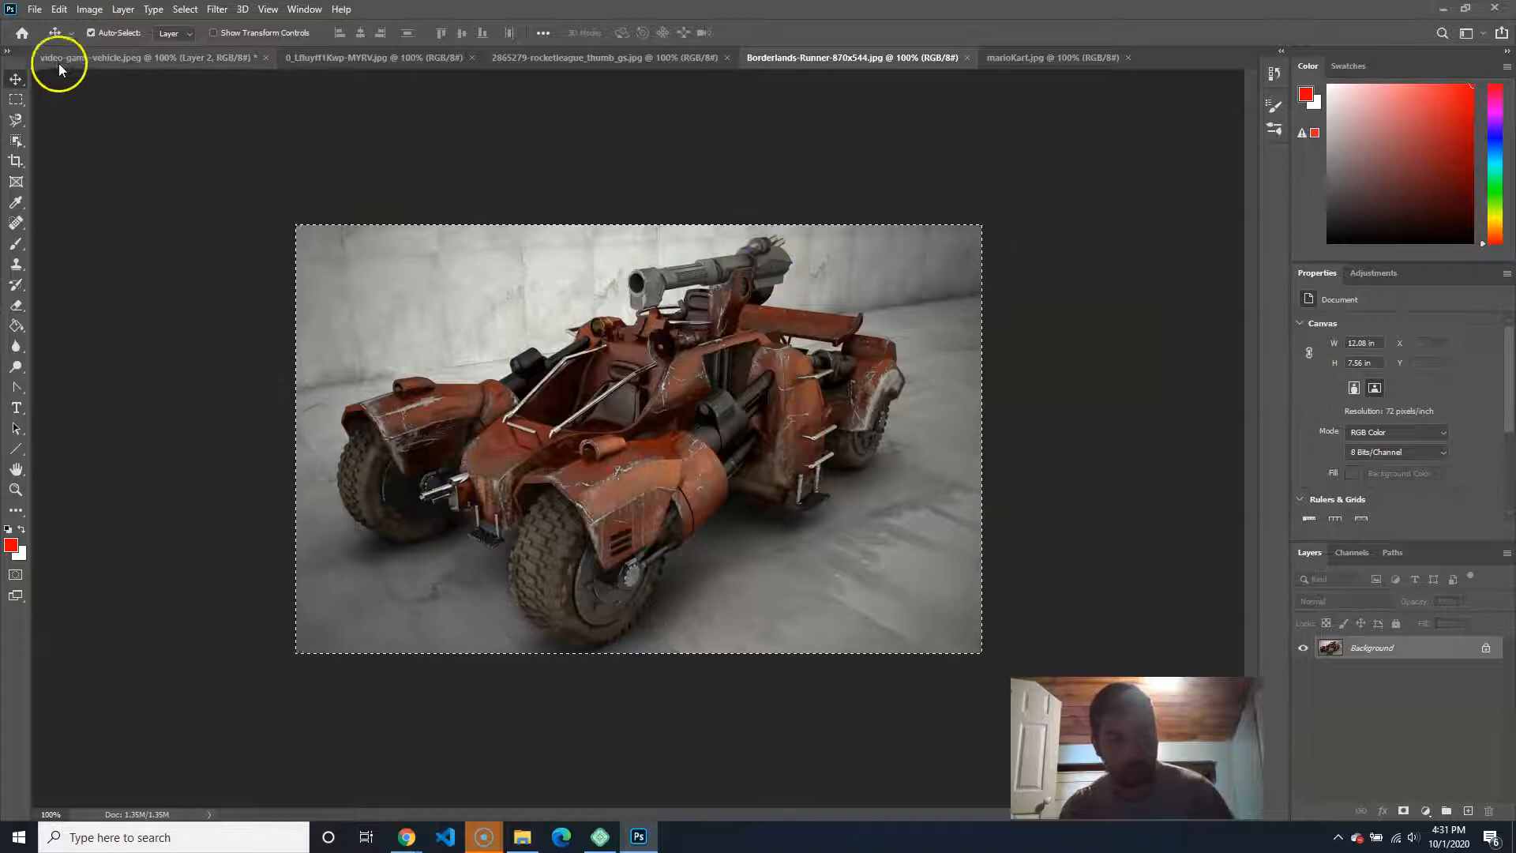
click(157, 58)
drag(889, 438, 654, 262)
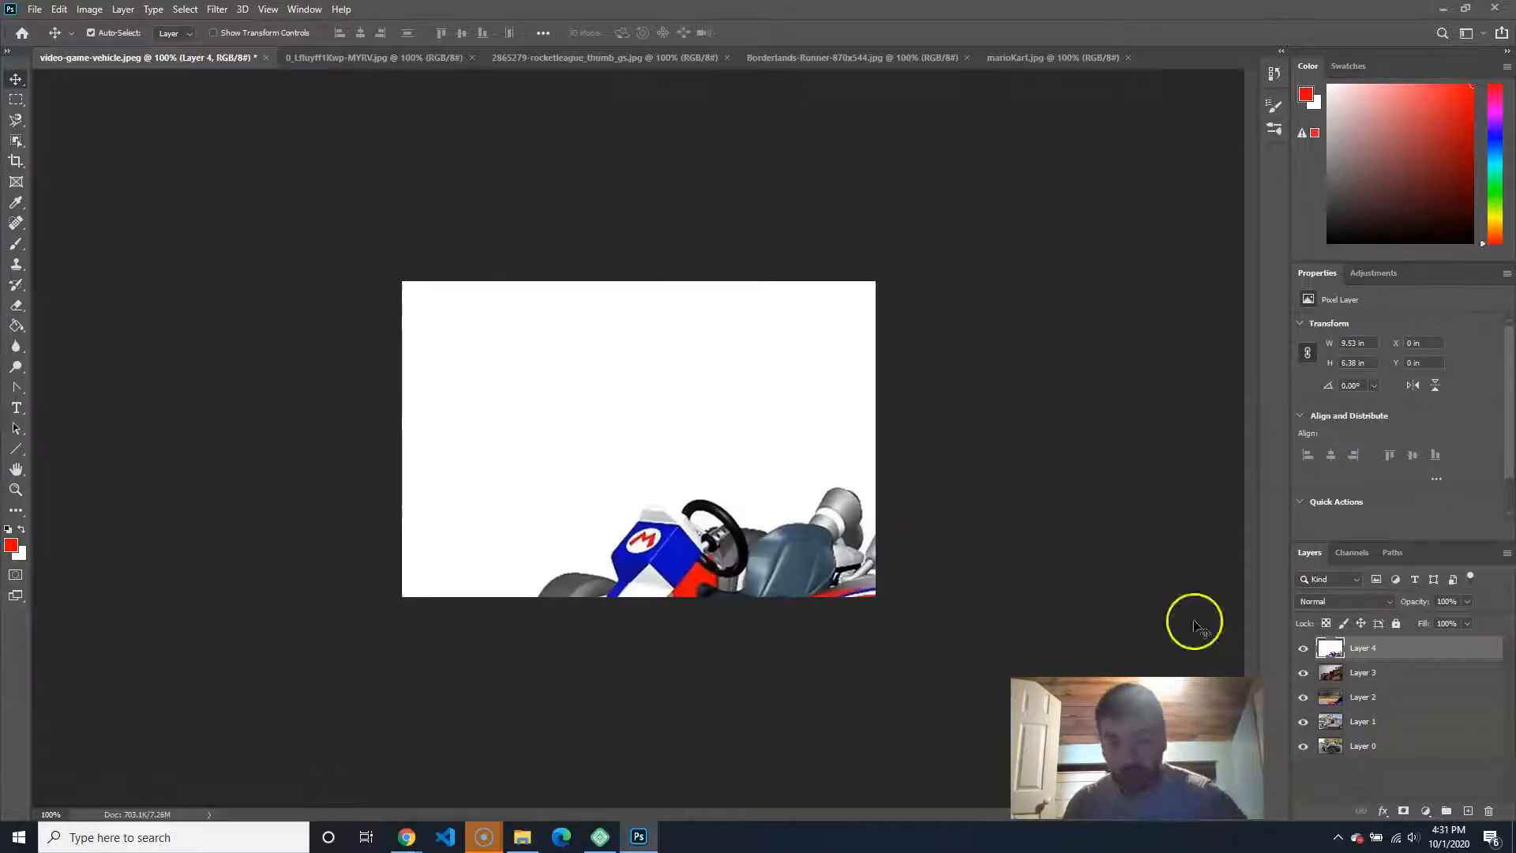
click(1387, 754)
click(1387, 725)
click(1382, 696)
click(1385, 673)
click(1393, 651)
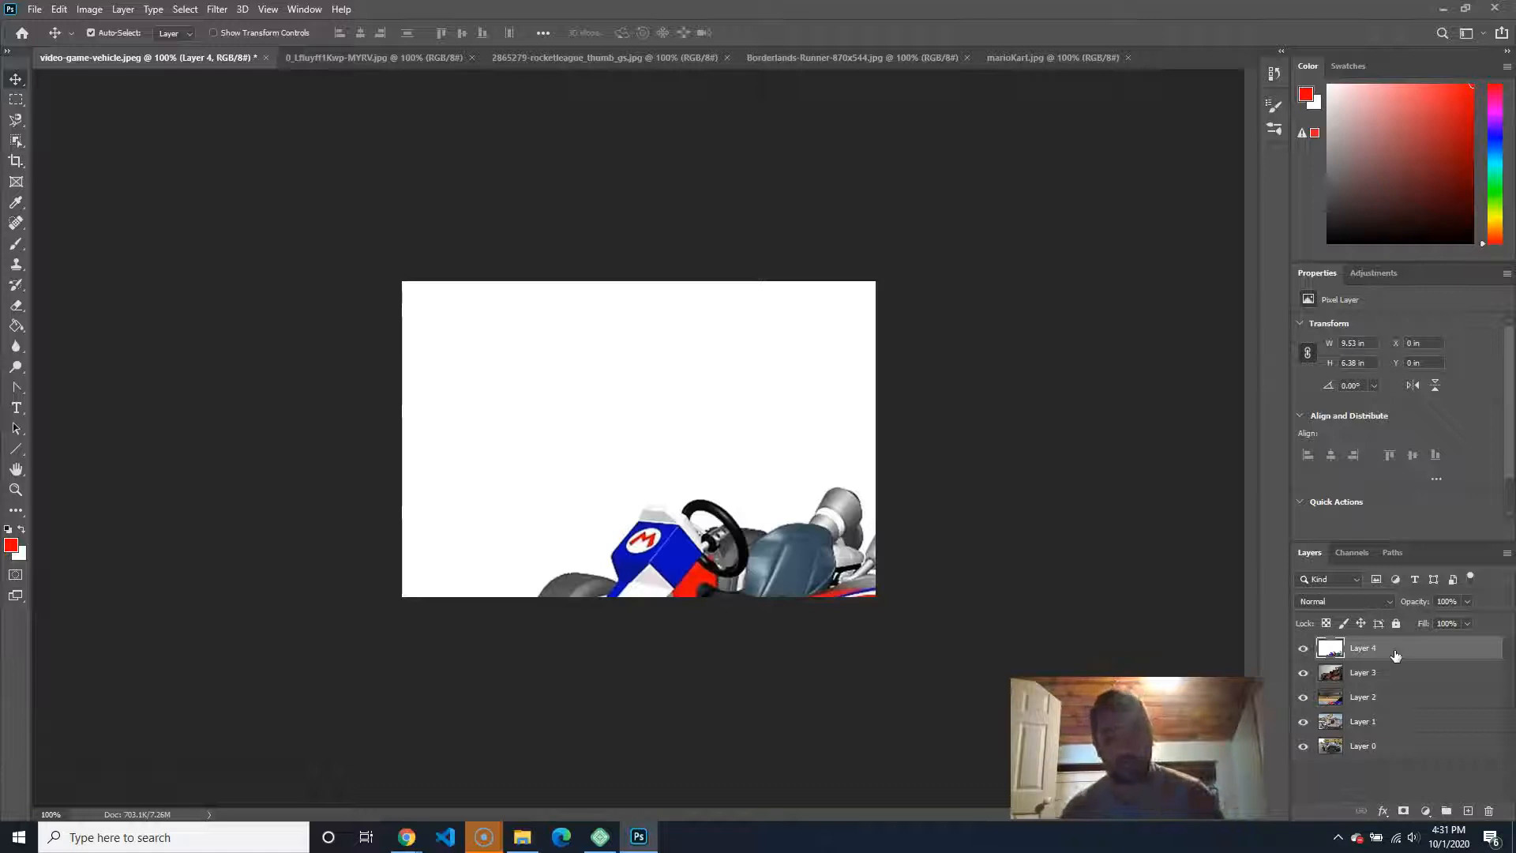
Step: Convert Layer 0 and Layer 1 into separate Smart Objects
click(1379, 753)
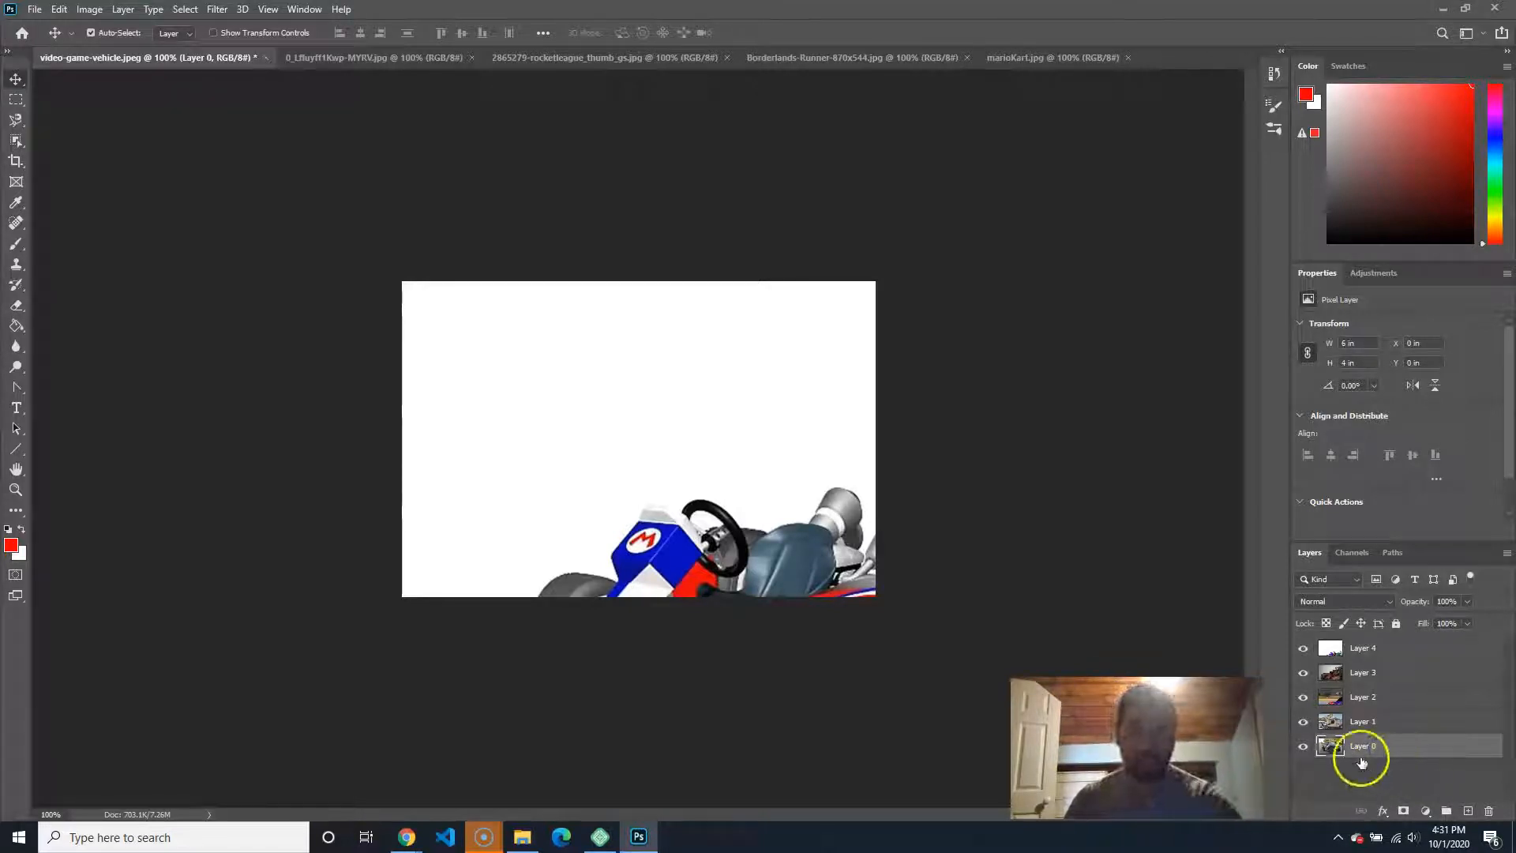
right_click(1390, 748)
click(1411, 292)
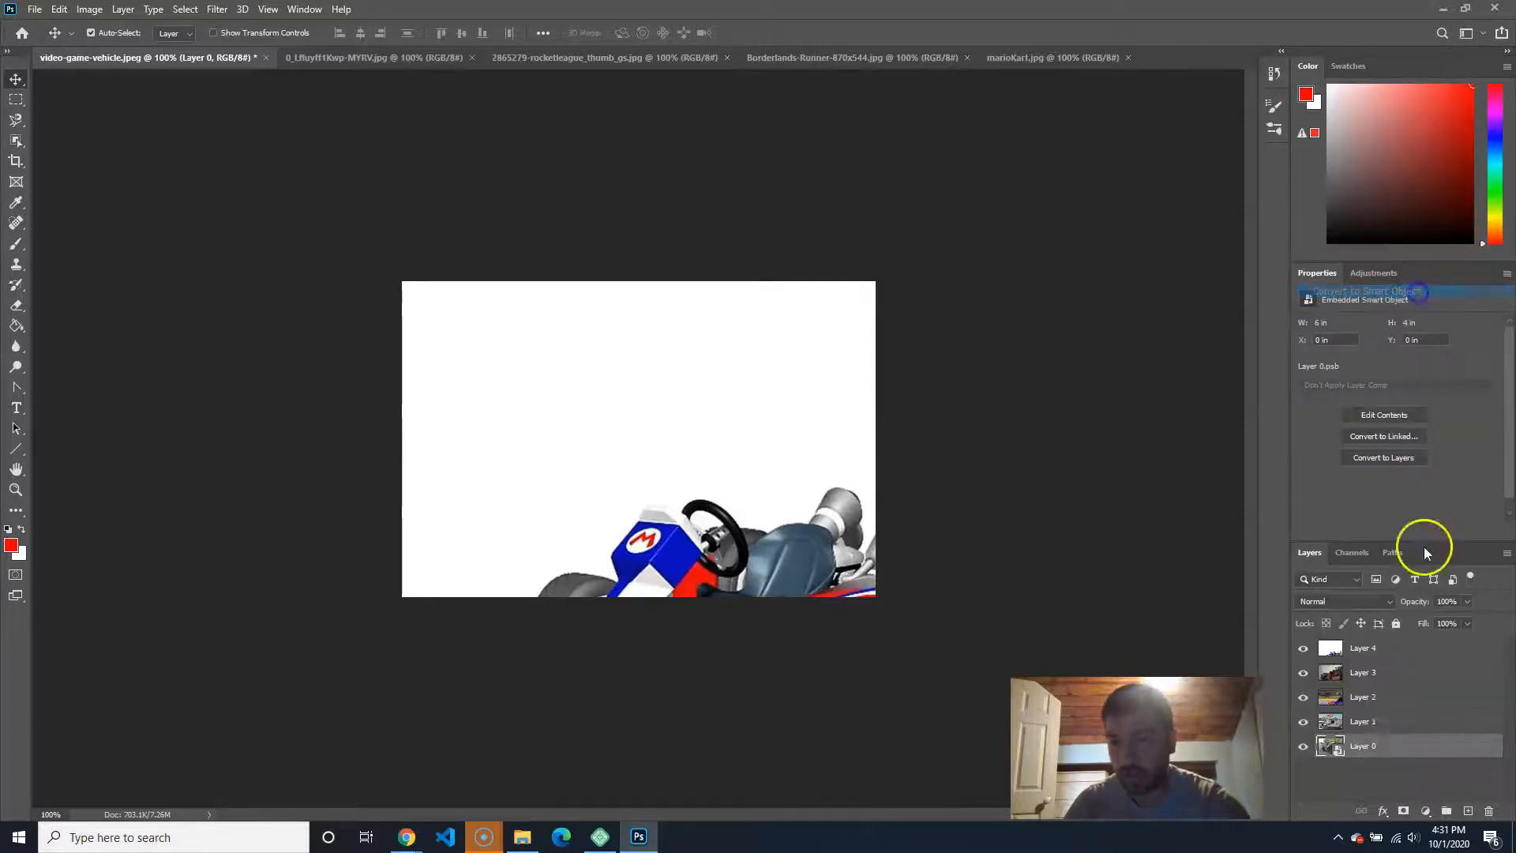
right_click(1380, 722)
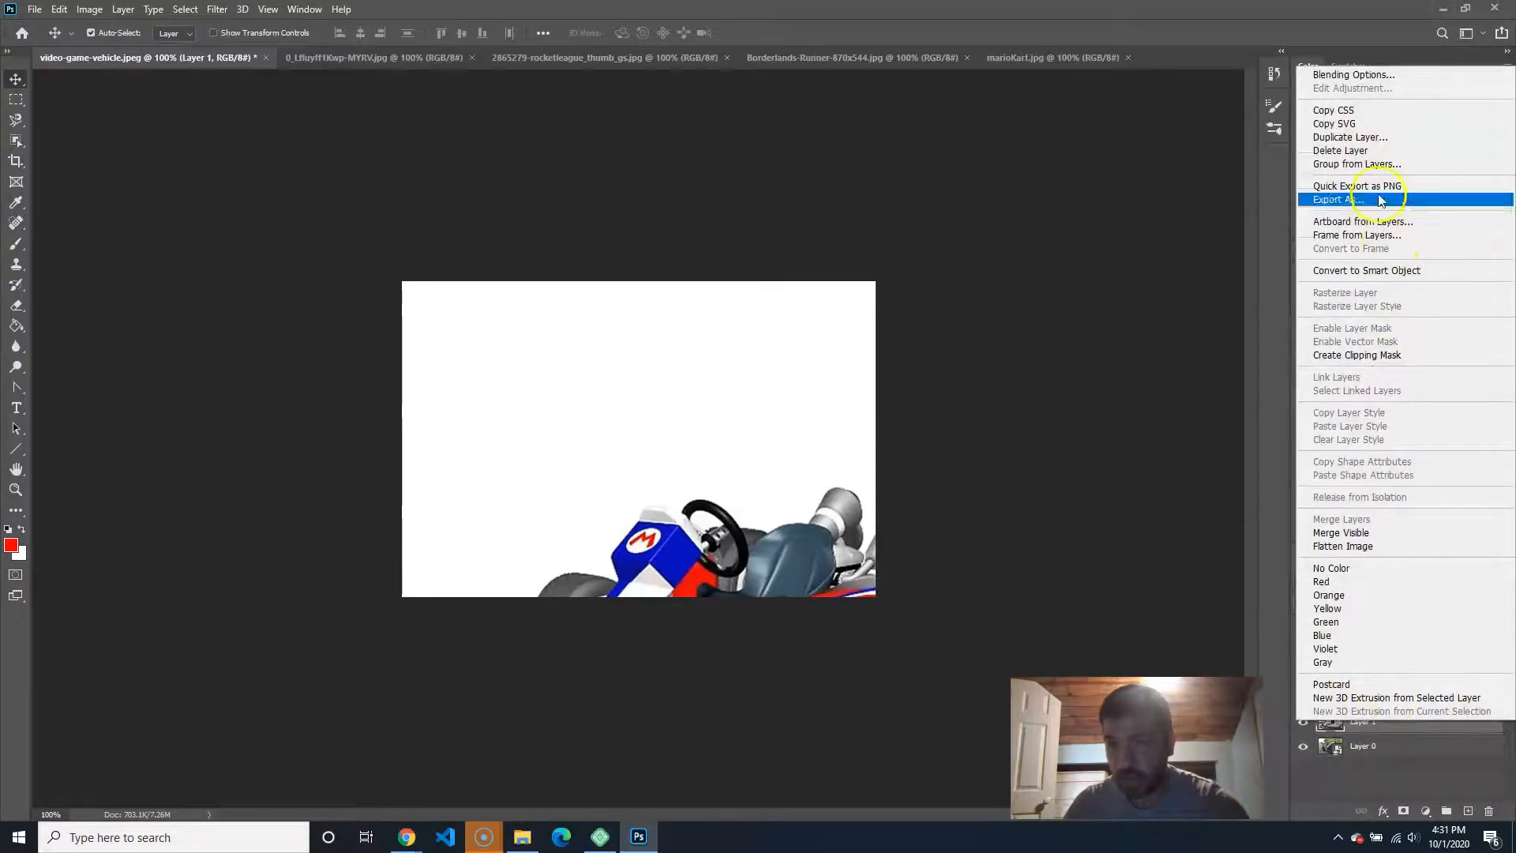
click(1373, 271)
Step: Convert Layer 2, Layer 3 and Layer 4 each into its own Smart Object
click(1377, 698)
right_click(1378, 697)
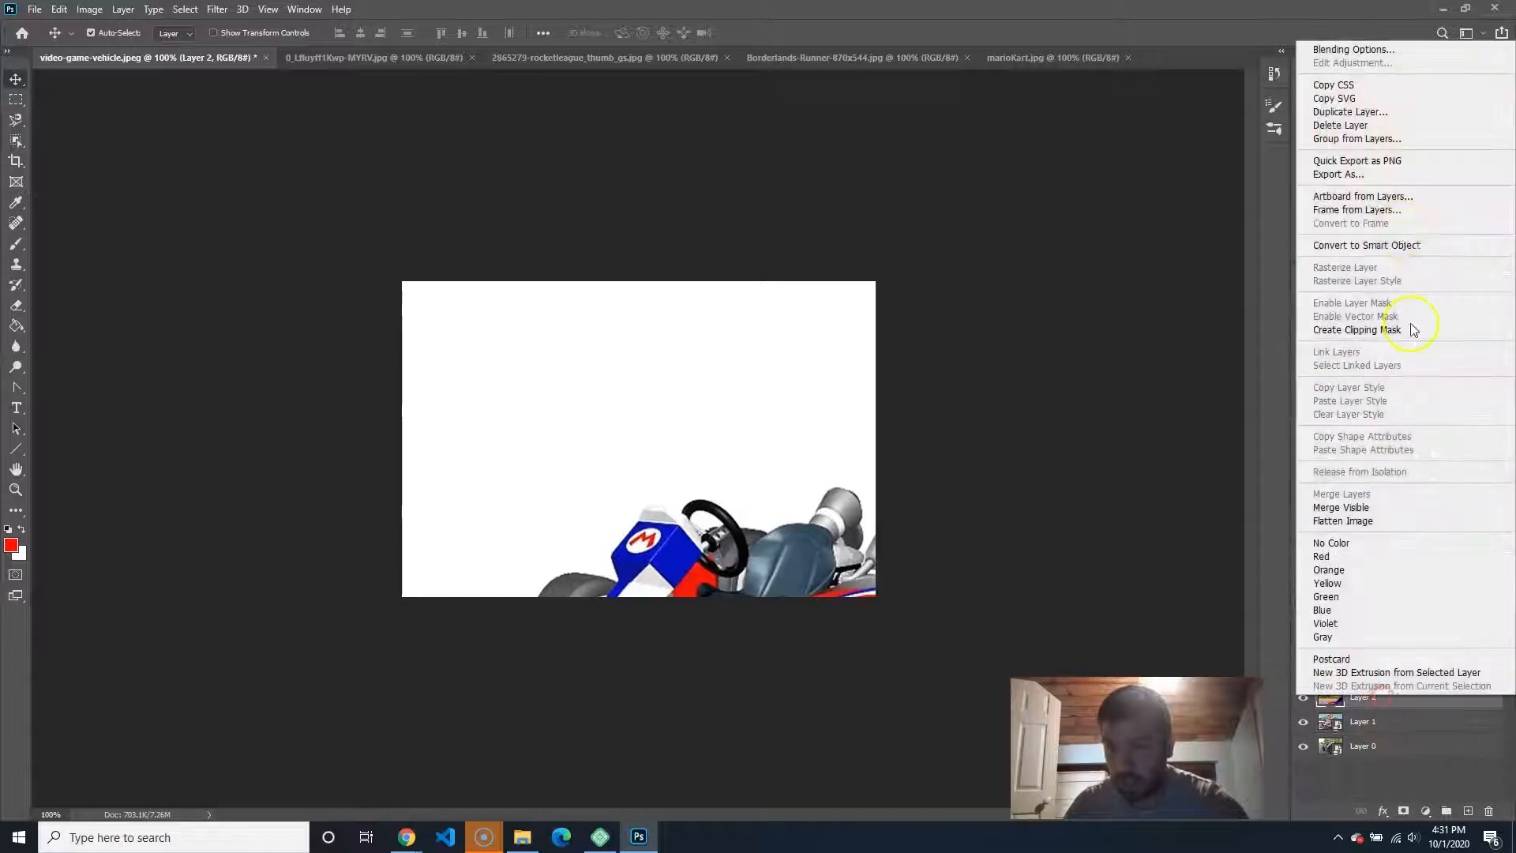
click(1389, 242)
right_click(1380, 680)
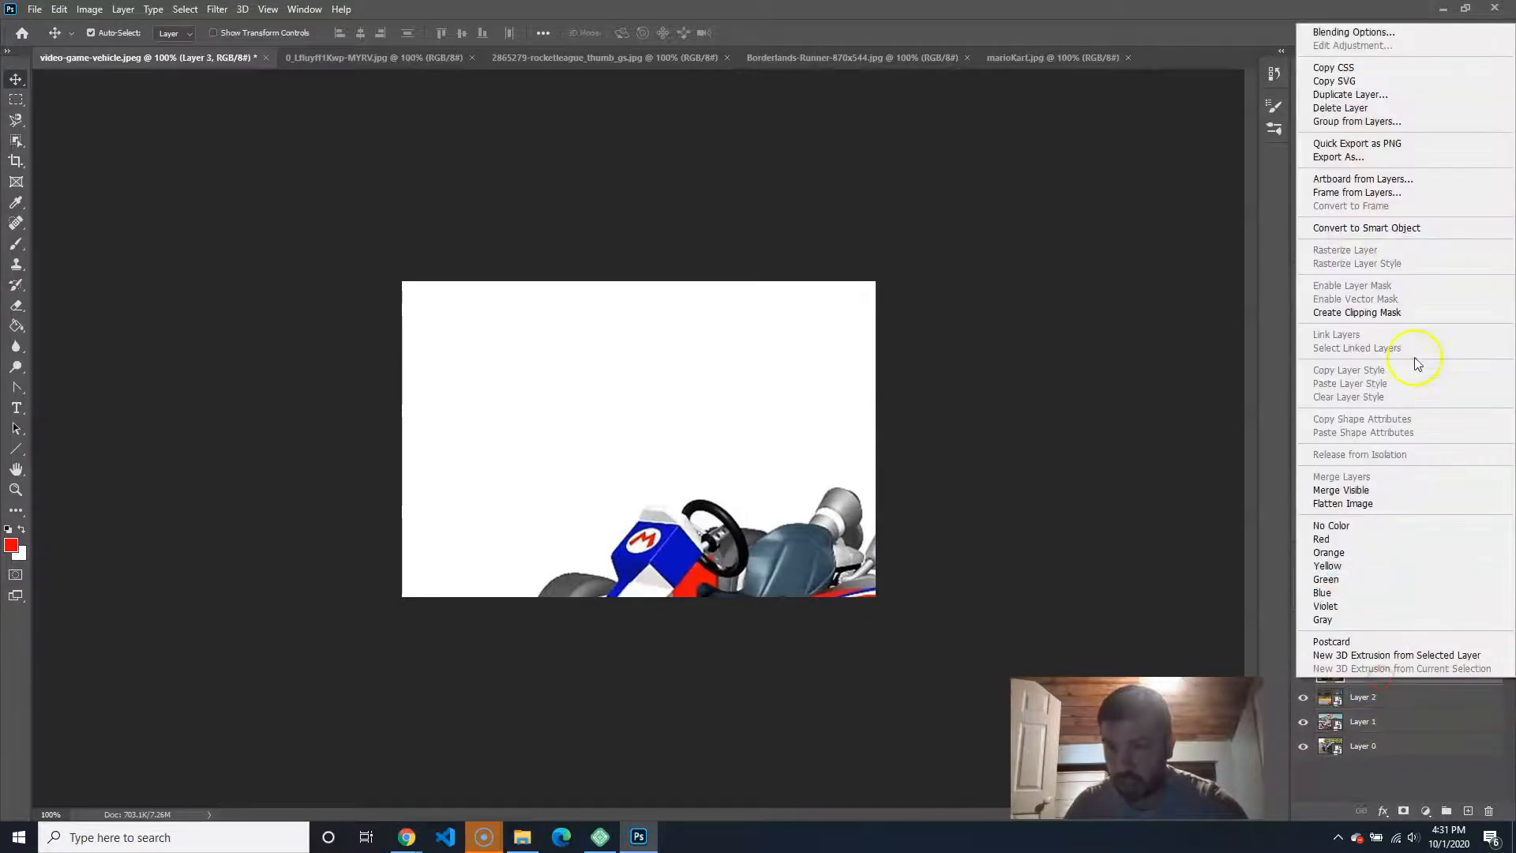
click(1402, 231)
click(1381, 647)
right_click(1381, 646)
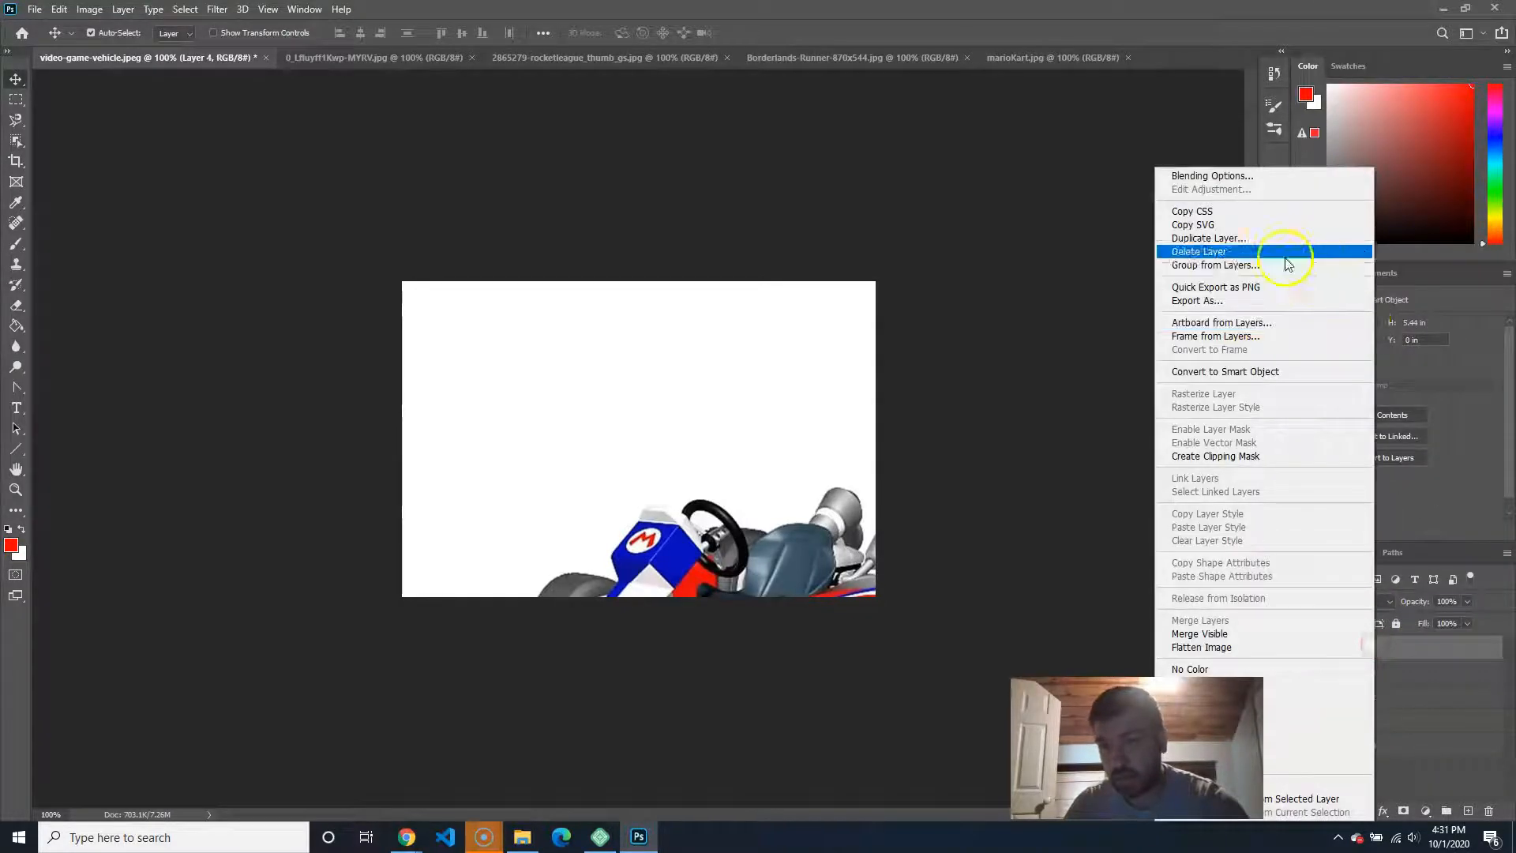
click(1267, 371)
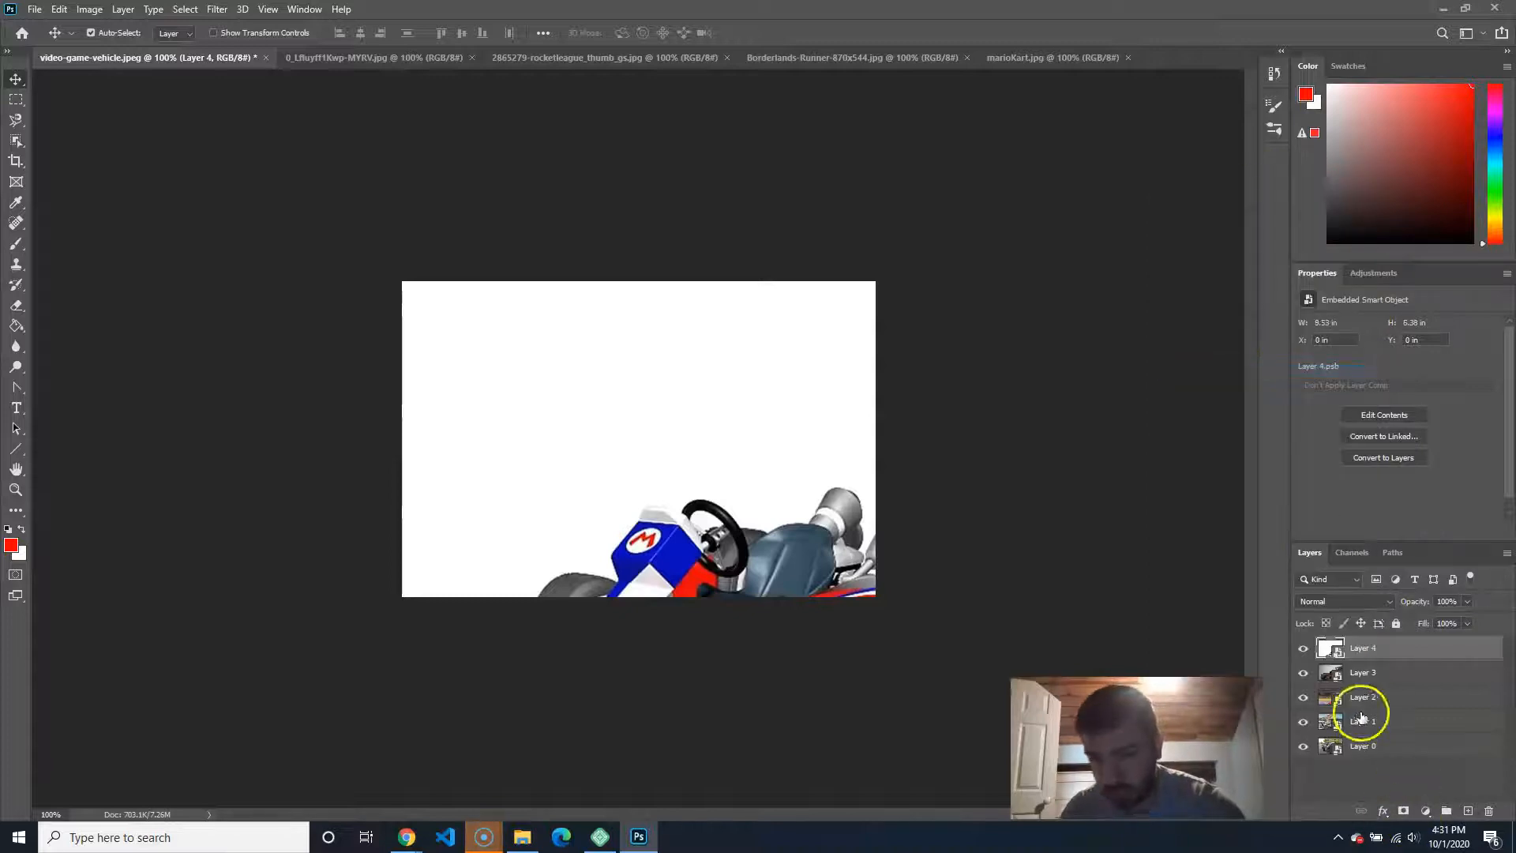
Step: Hide Layer 4, Layer 3 and Layer 2, and scale Layer 1 proportionally to about 95% so its height matches the canvas
click(1364, 721)
drag(1303, 659, 1303, 702)
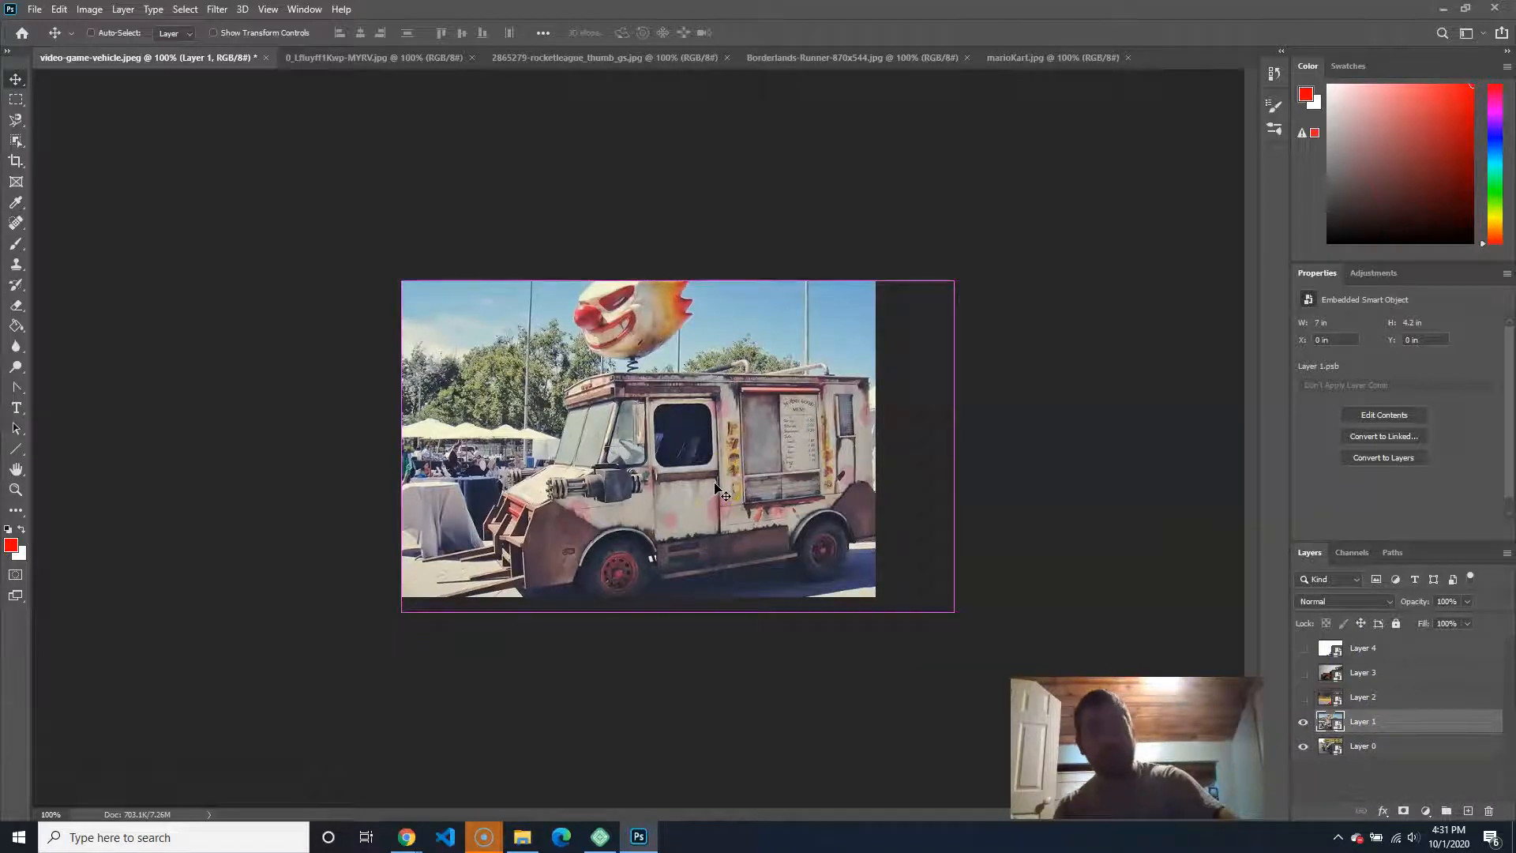
key(ctrl+t)
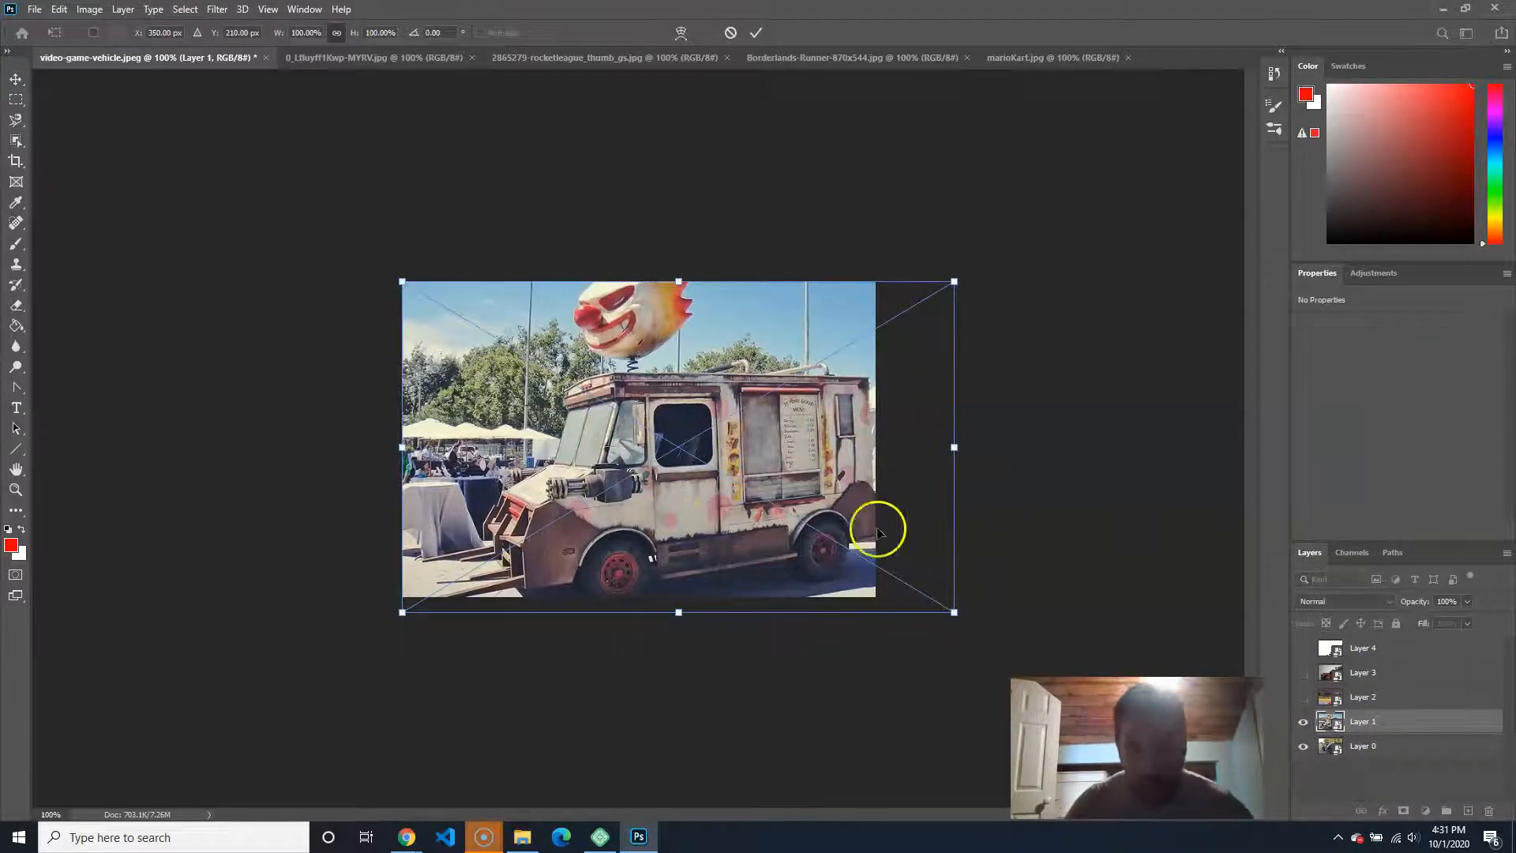
drag(953, 611, 930, 601)
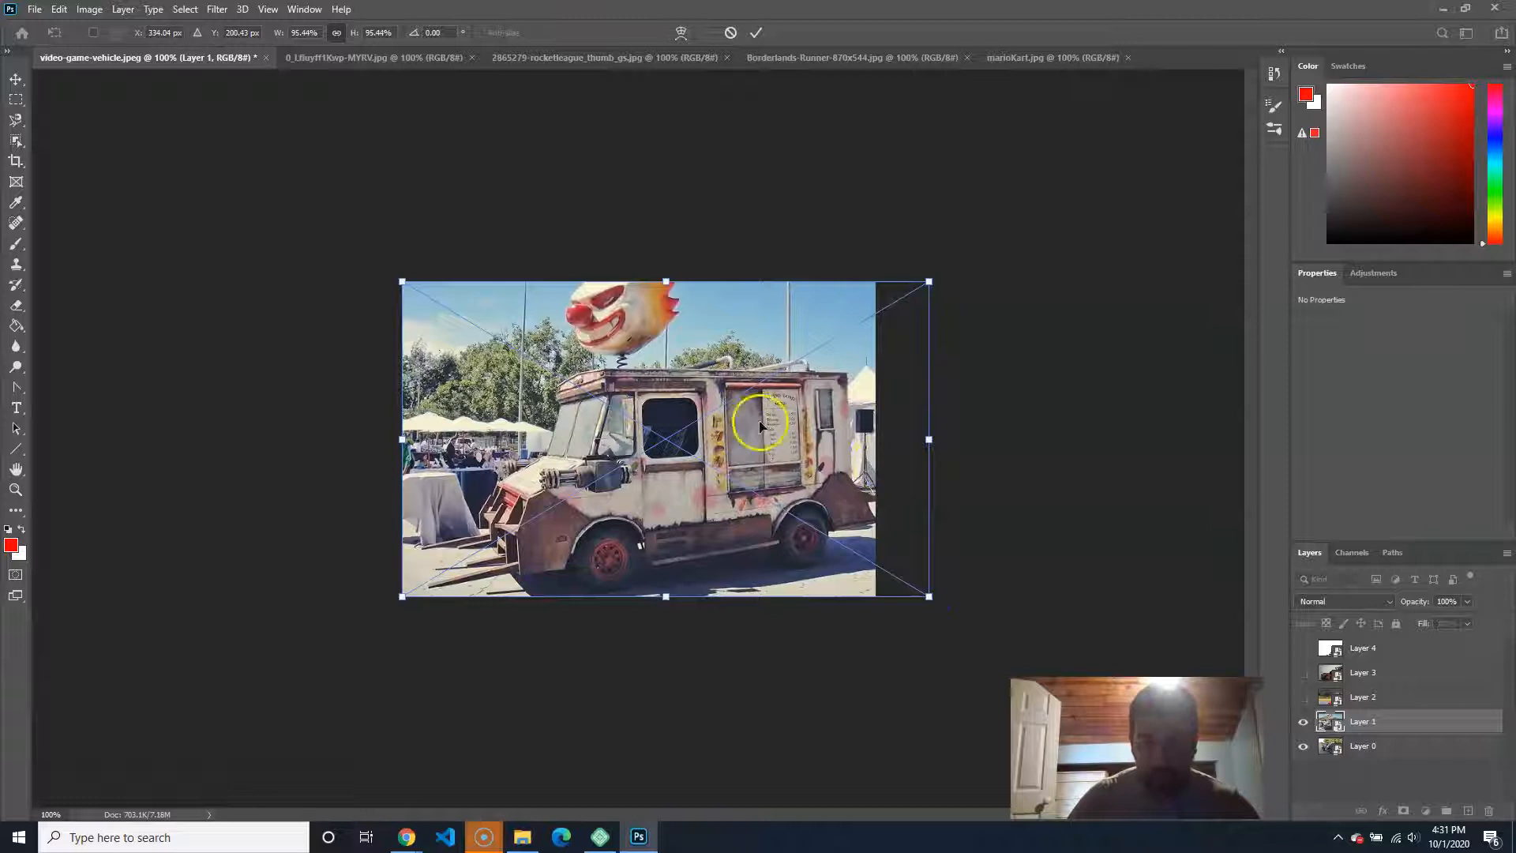
Step: Shift Layer 1 about 53 px to the left so the whole truck fits on the canvas, and apply the transform
key(shift+Left)
key(shift+Left)
key(shift+Left)
key(Left)
key(Left)
key(Left)
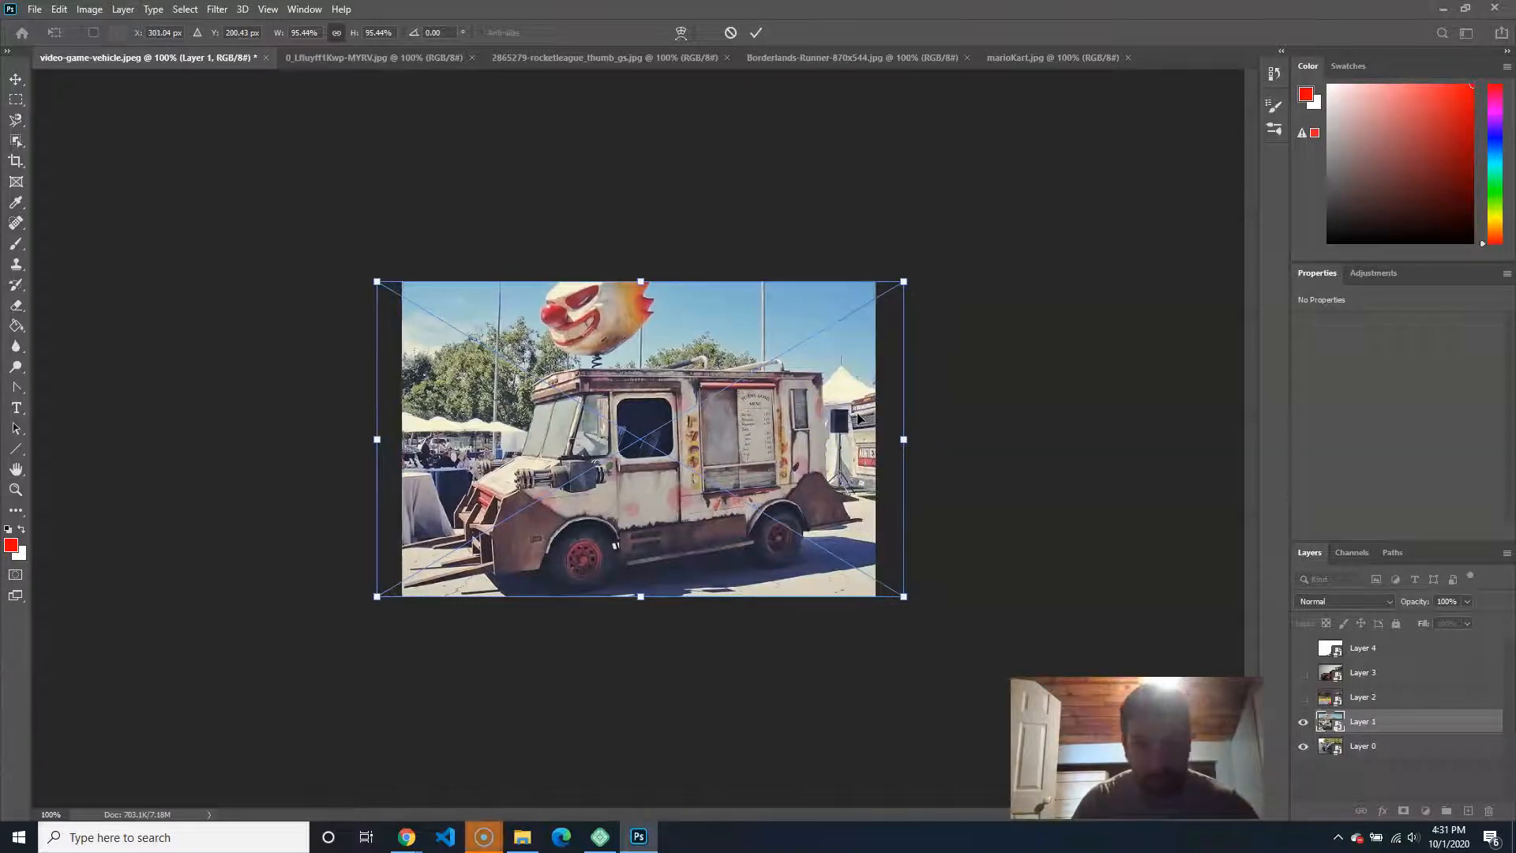
key(shift+Left)
key(shift+Left)
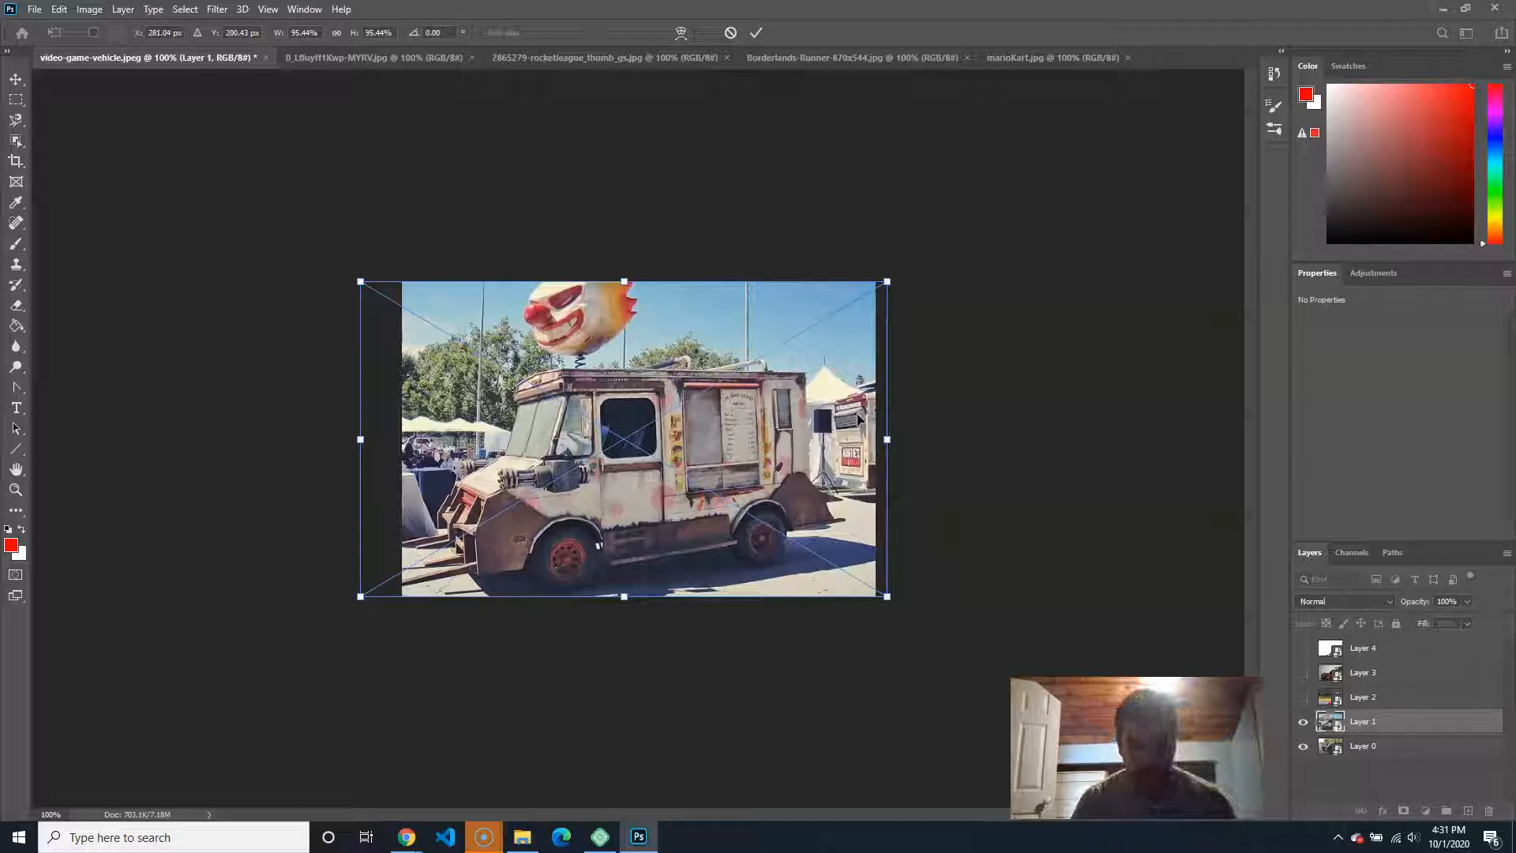
key(Return)
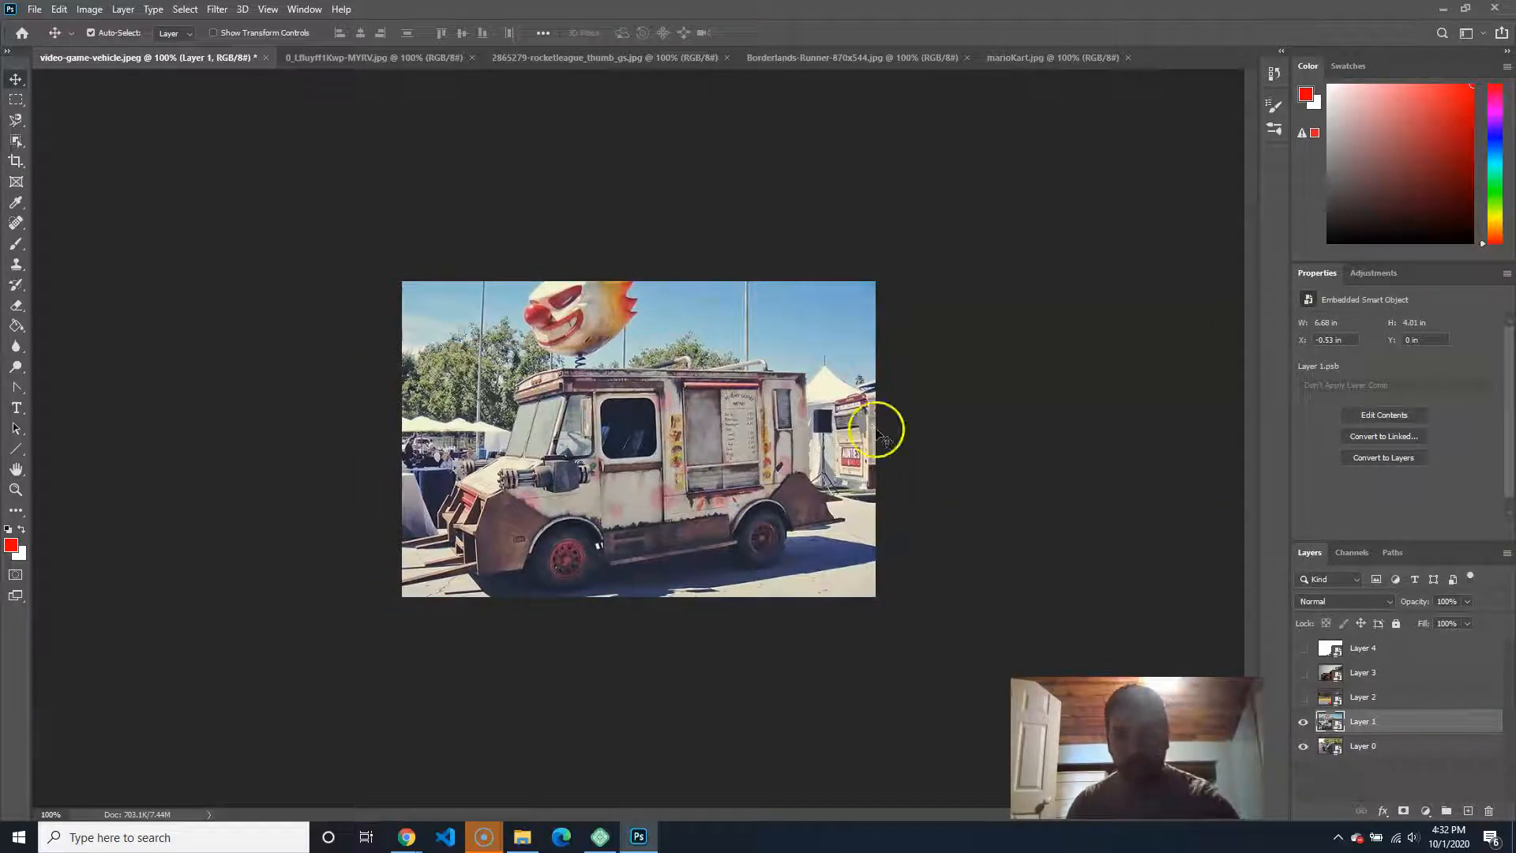
Step: Show Layer 2 and scale it proportionally to about 56% so the Rocket League image matches the canvas height
click(1303, 696)
click(1374, 699)
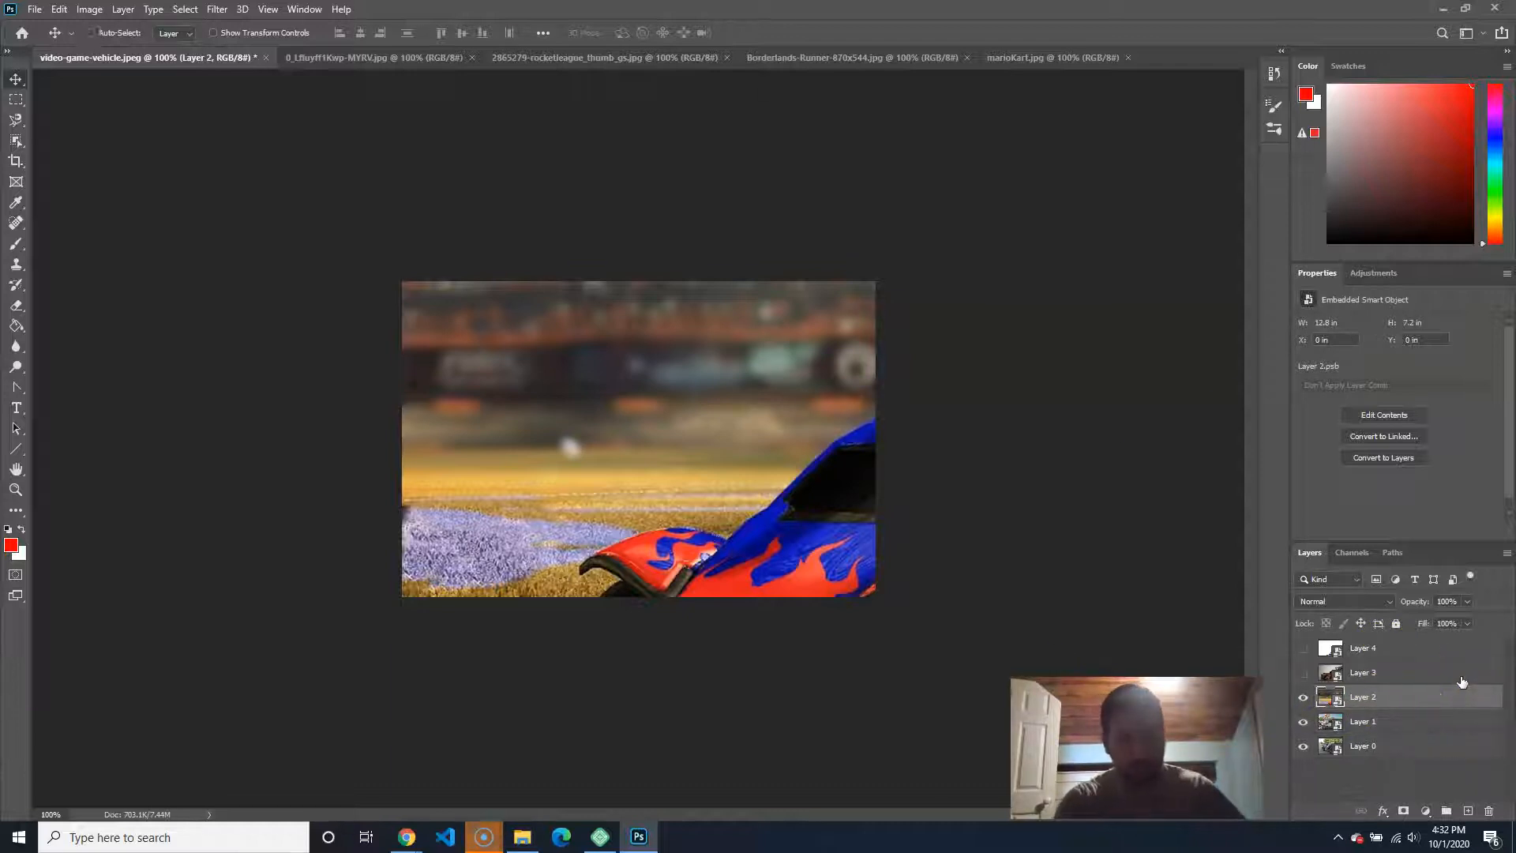
key(ctrl+t)
drag(401, 281, 822, 520)
drag(1109, 632, 639, 374)
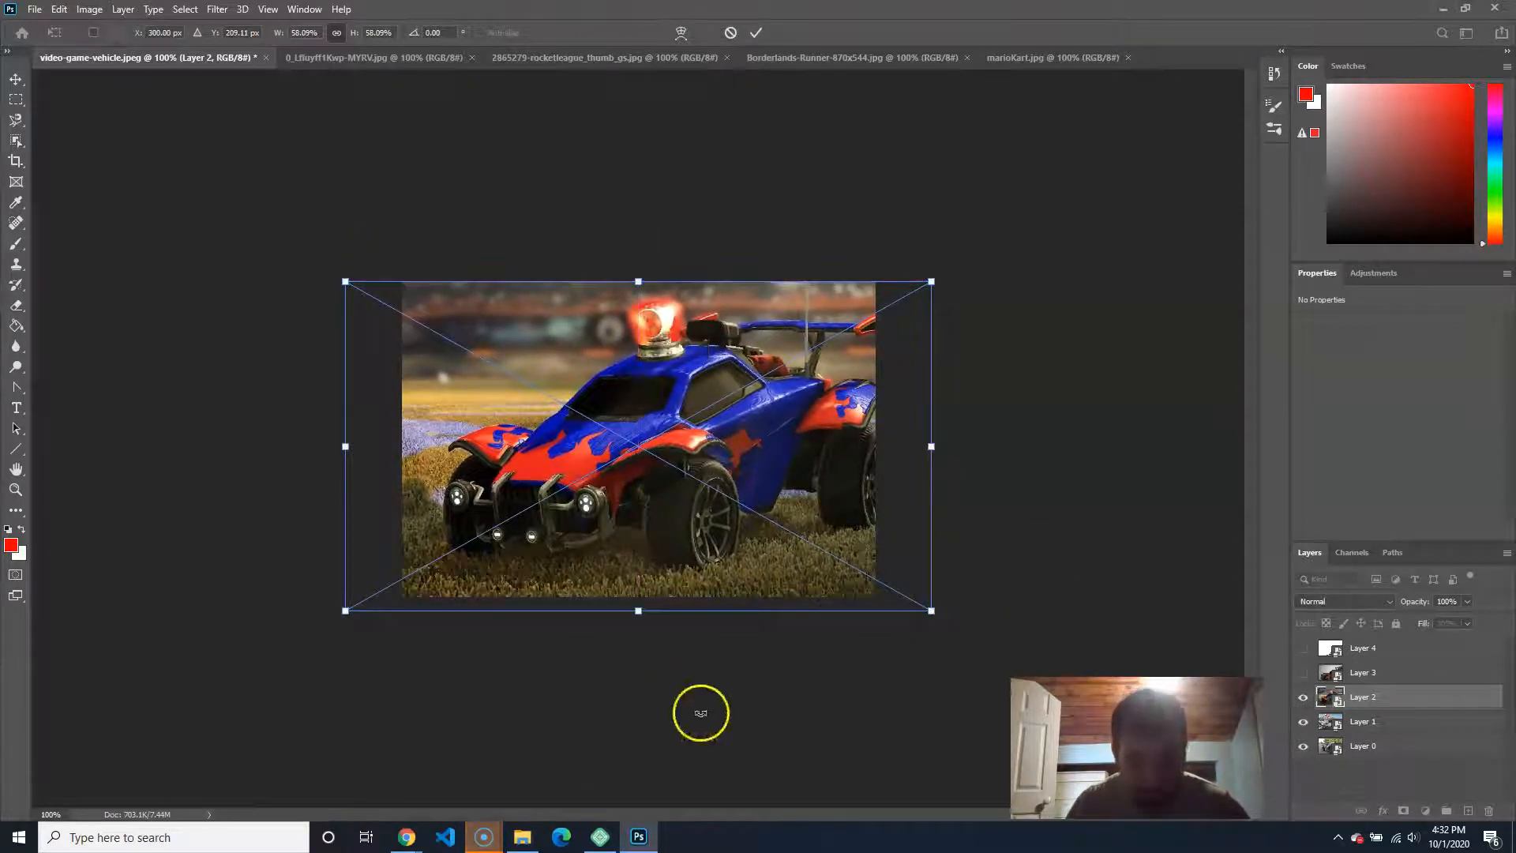
drag(933, 611, 908, 600)
Step: Nudge Layer 2 left to about X 262 px so the car is framed on the canvas, and apply the transform
key(Left)
key(Left)
key(Left)
key(Left)
key(Left)
key(Left)
key(Left)
key(Left)
key(Left)
key(Left)
key(Left)
key(Left)
key(Left)
key(Left)
key(Left)
key(Left)
key(Left)
key(Left)
key(Left)
key(Left)
key(Left)
key(Left)
key(Left)
key(Left)
key(Left)
key(Left)
key(Left)
key(Left)
key(Left)
key(Left)
key(Left)
key(Left)
key(Left)
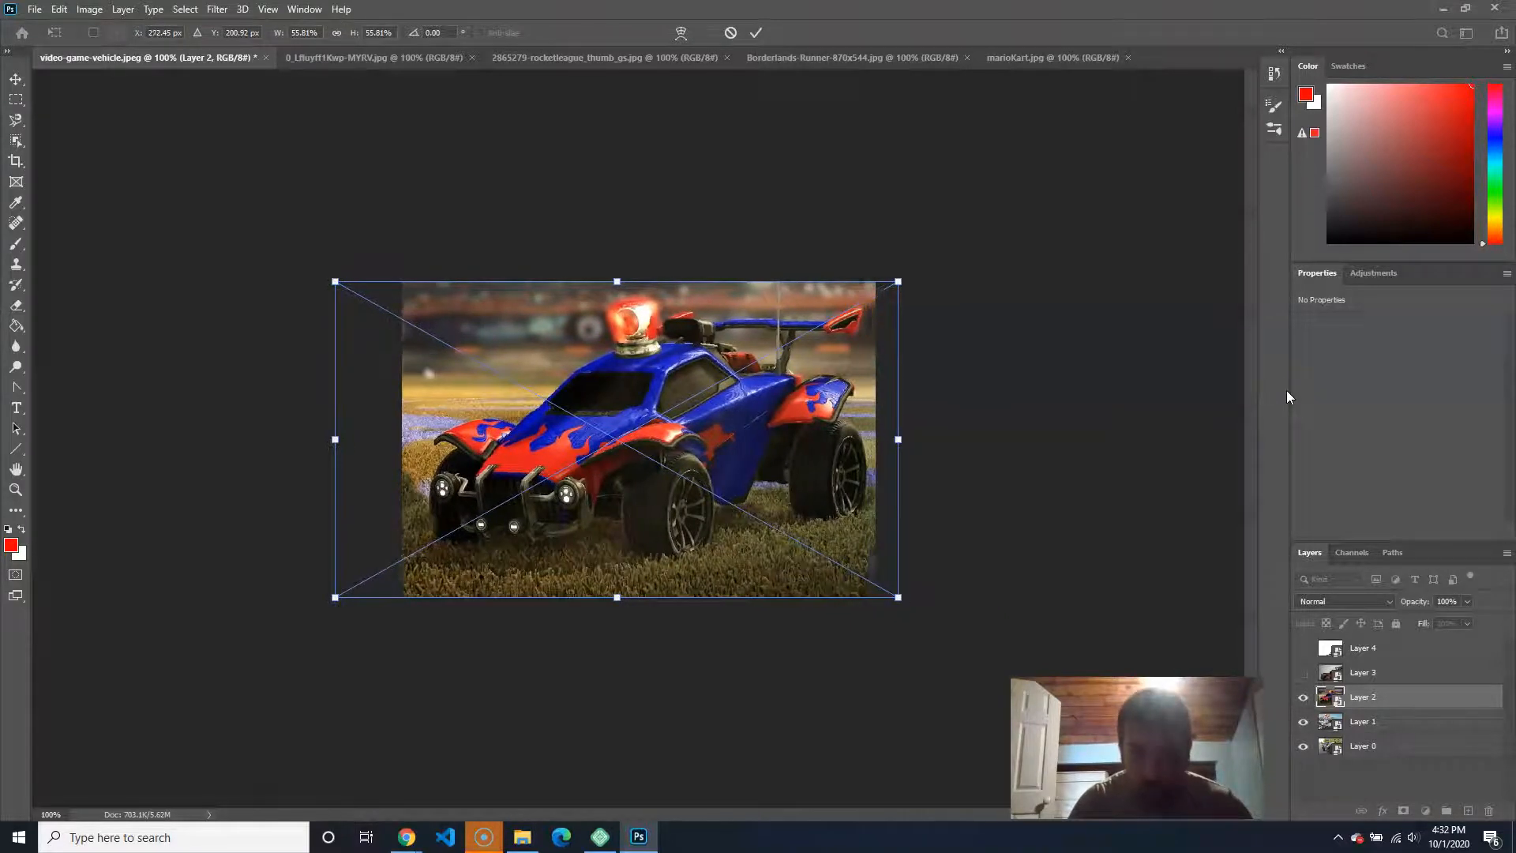
key(shift+Right)
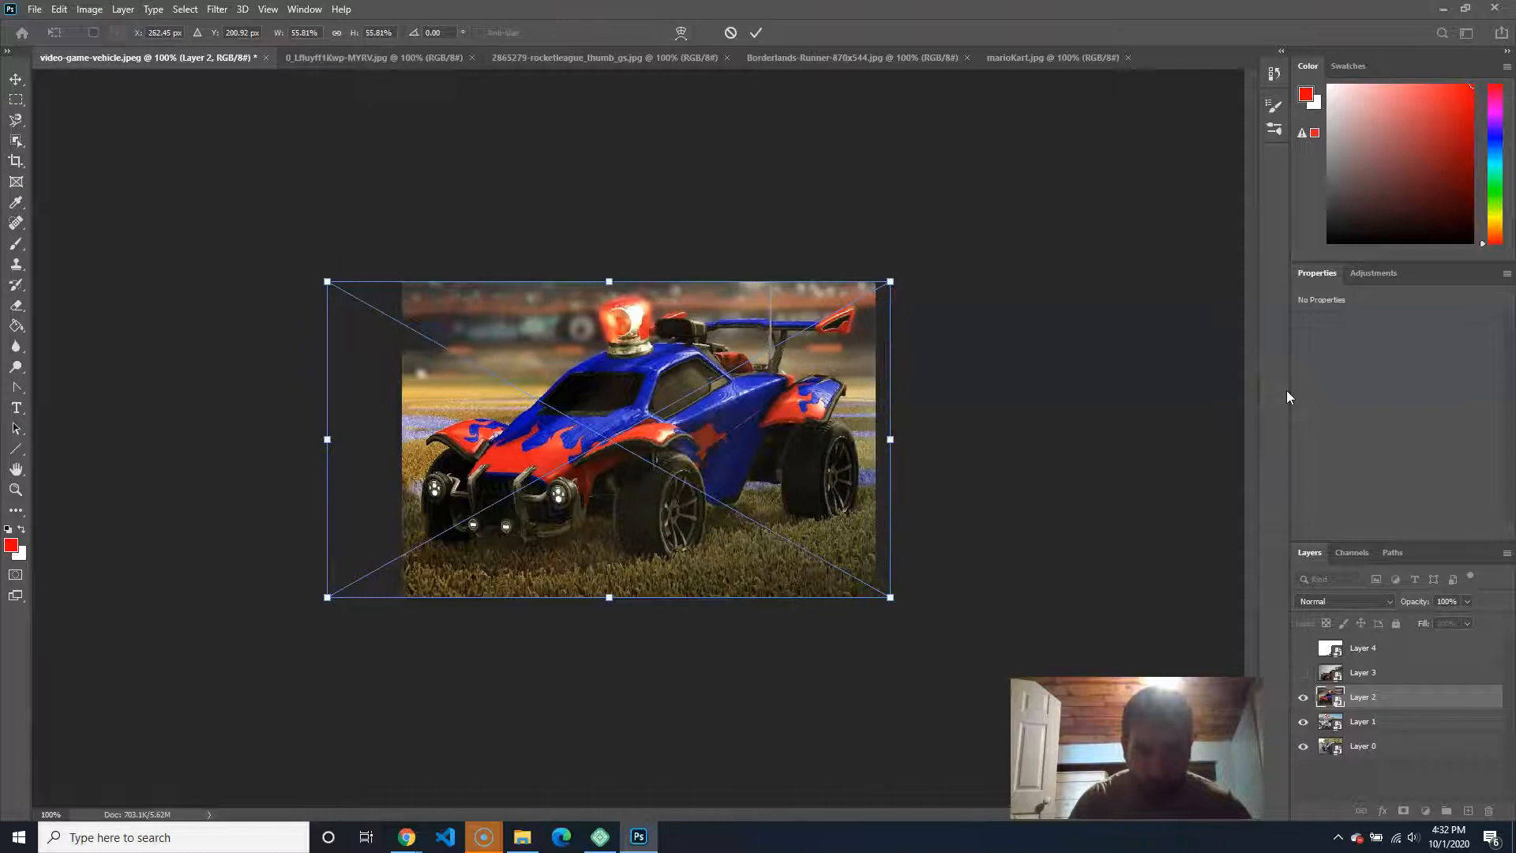
key(Return)
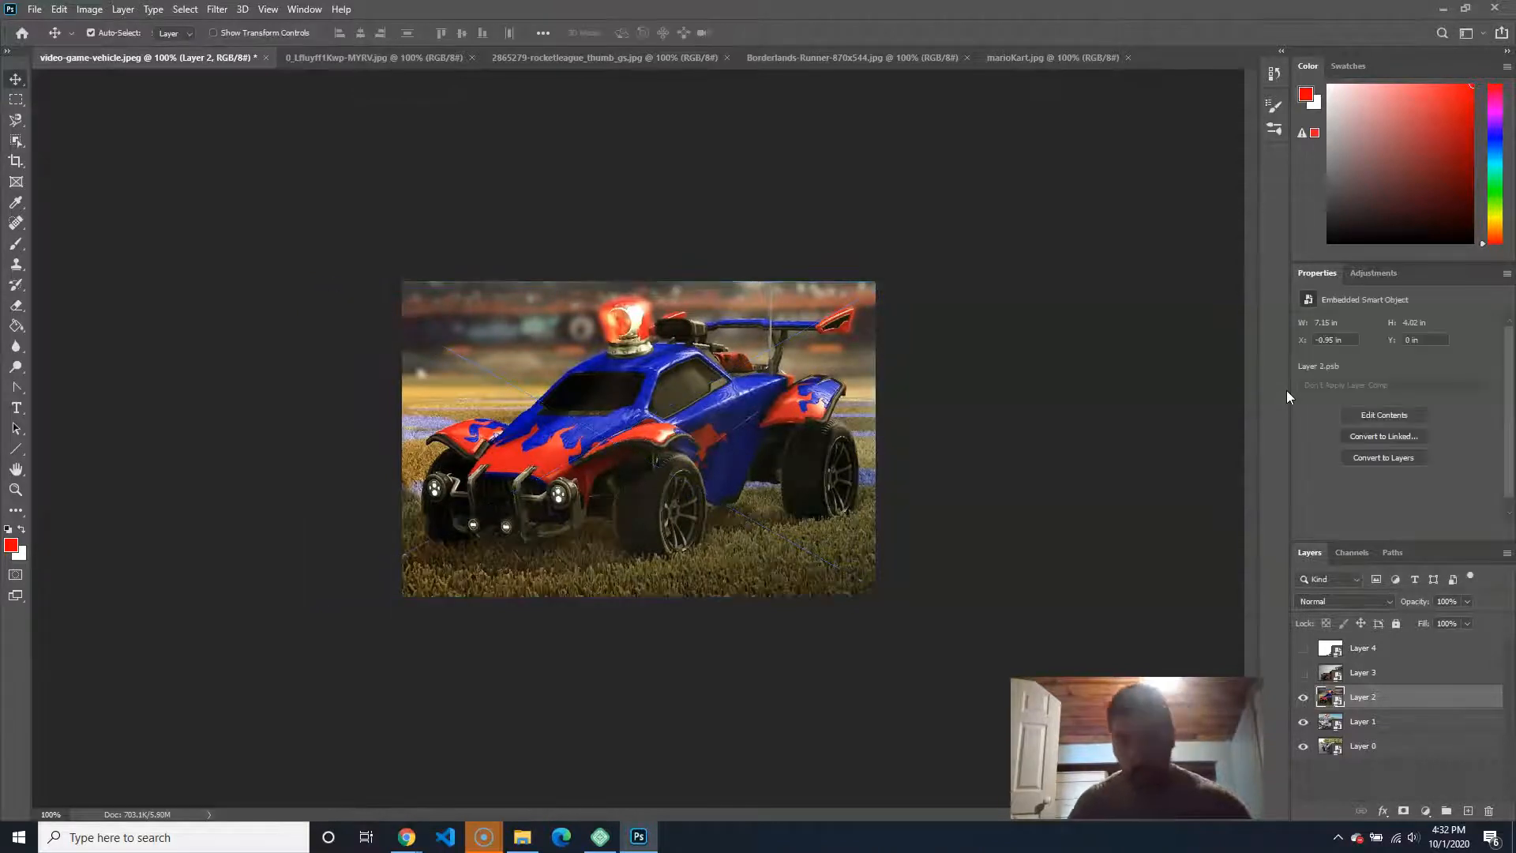
Step: Show Layer 3, scale it proportionally to about 74% to match the canvas height, nudge it 1 px left and apply
click(1359, 672)
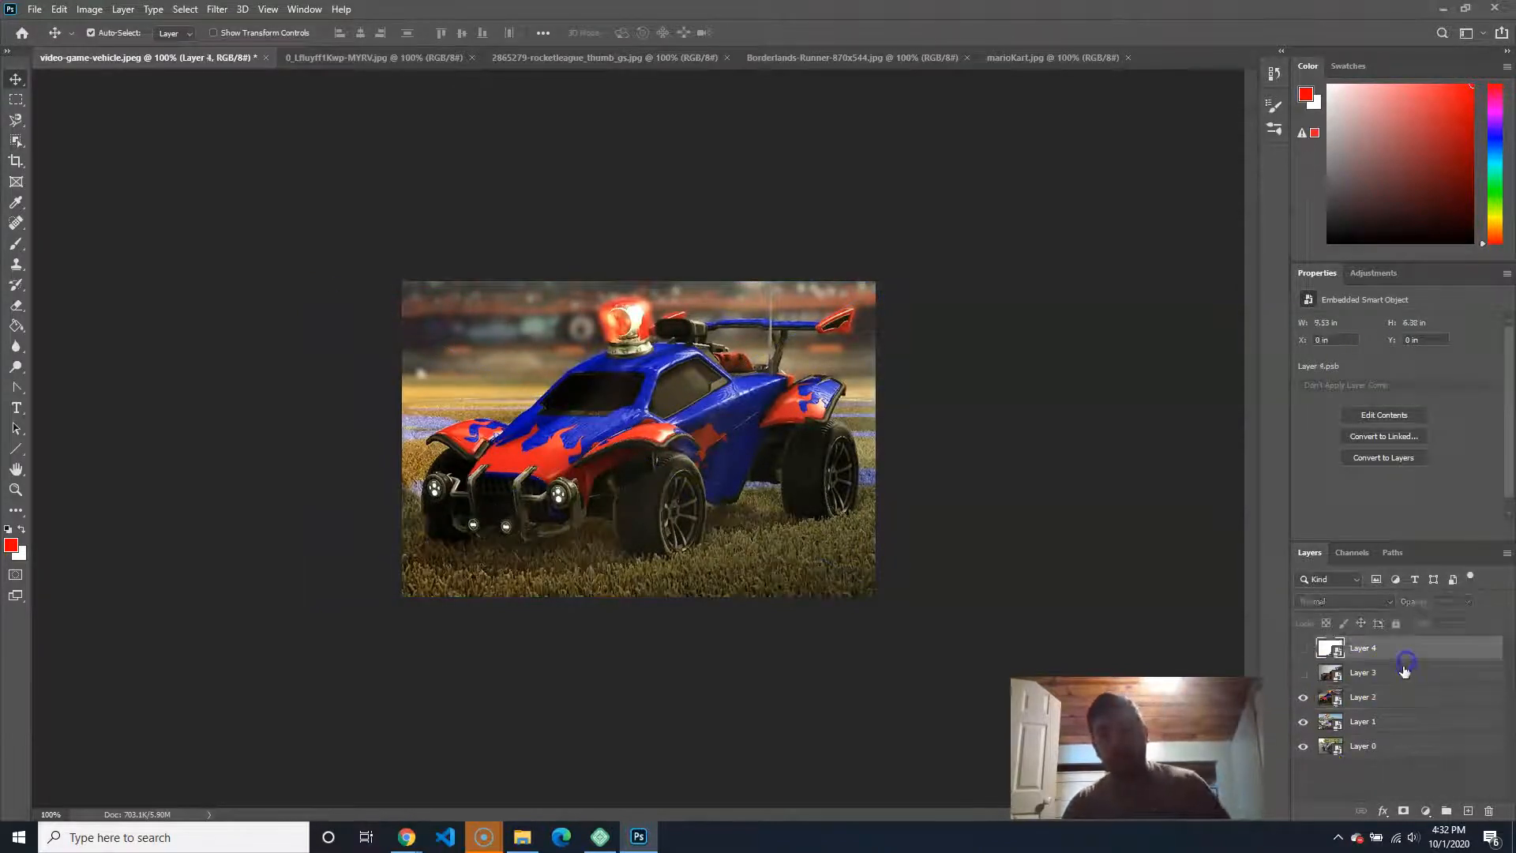
click(1303, 672)
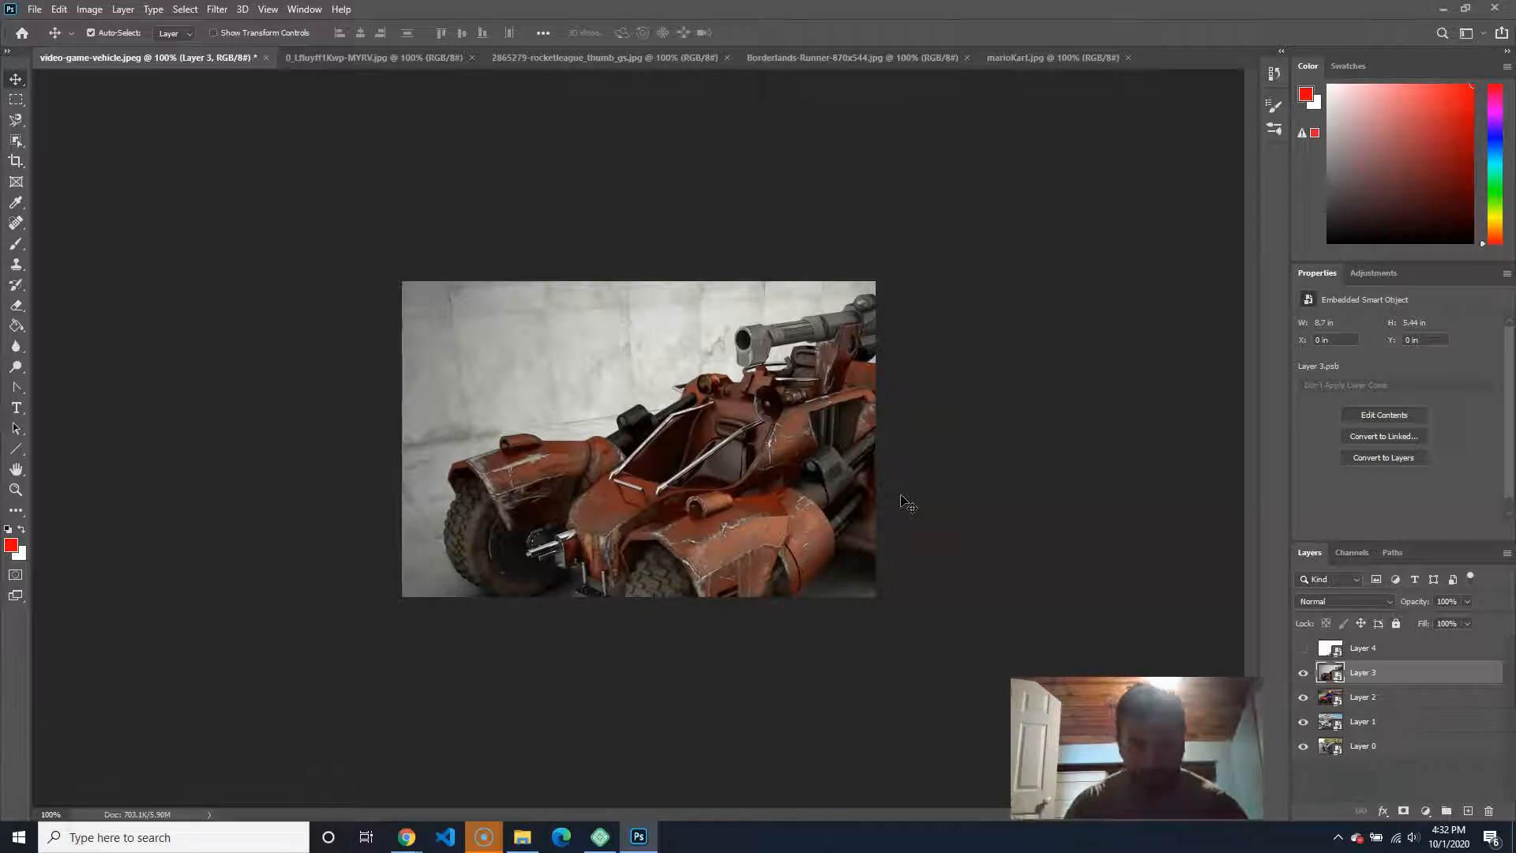
key(ctrl+t)
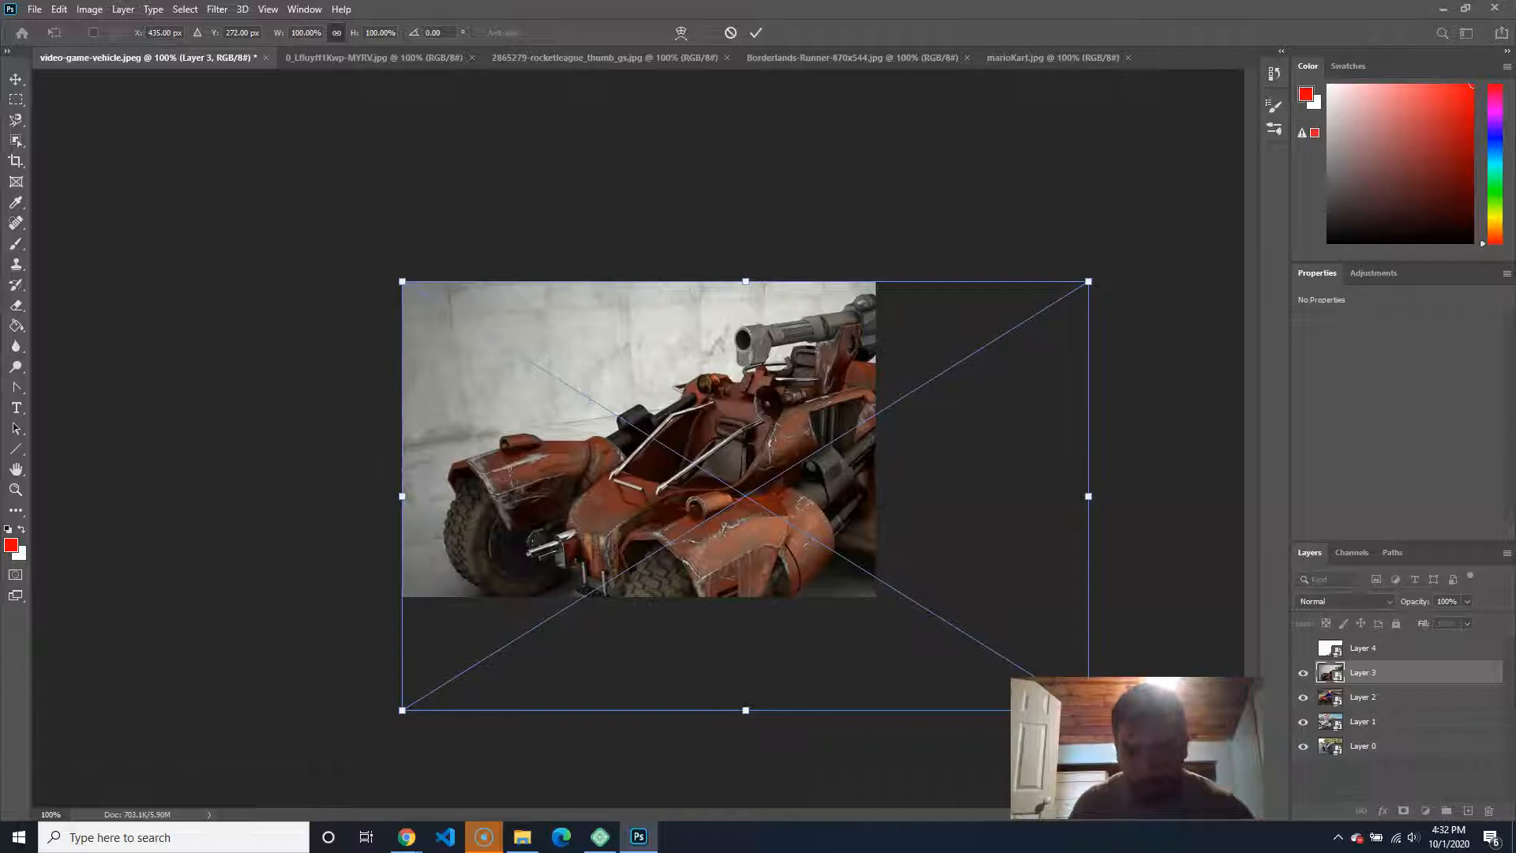
drag(1087, 709, 887, 635)
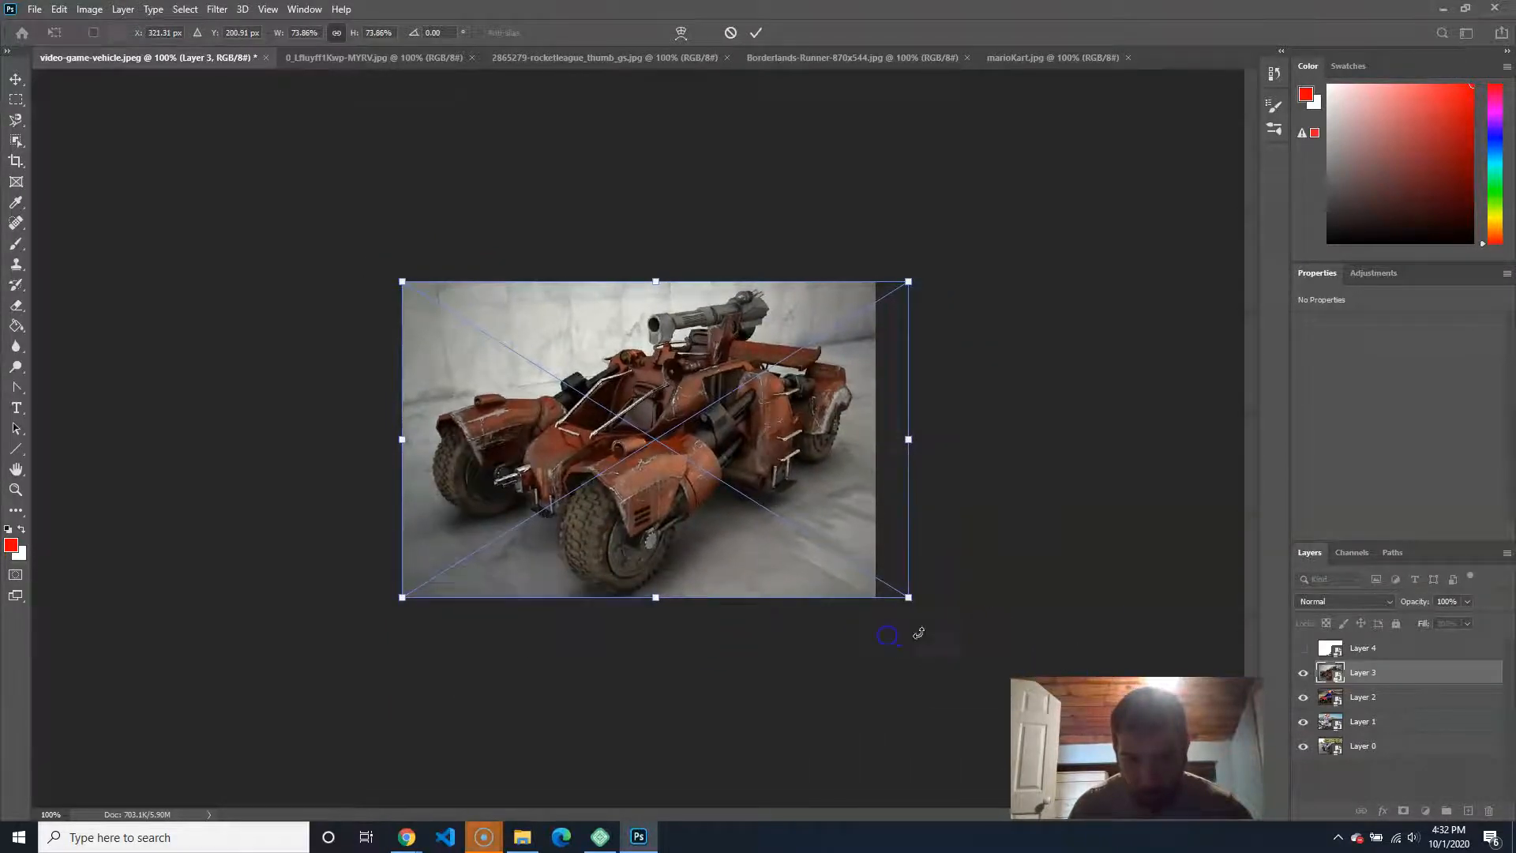
key(Left)
key(Left)
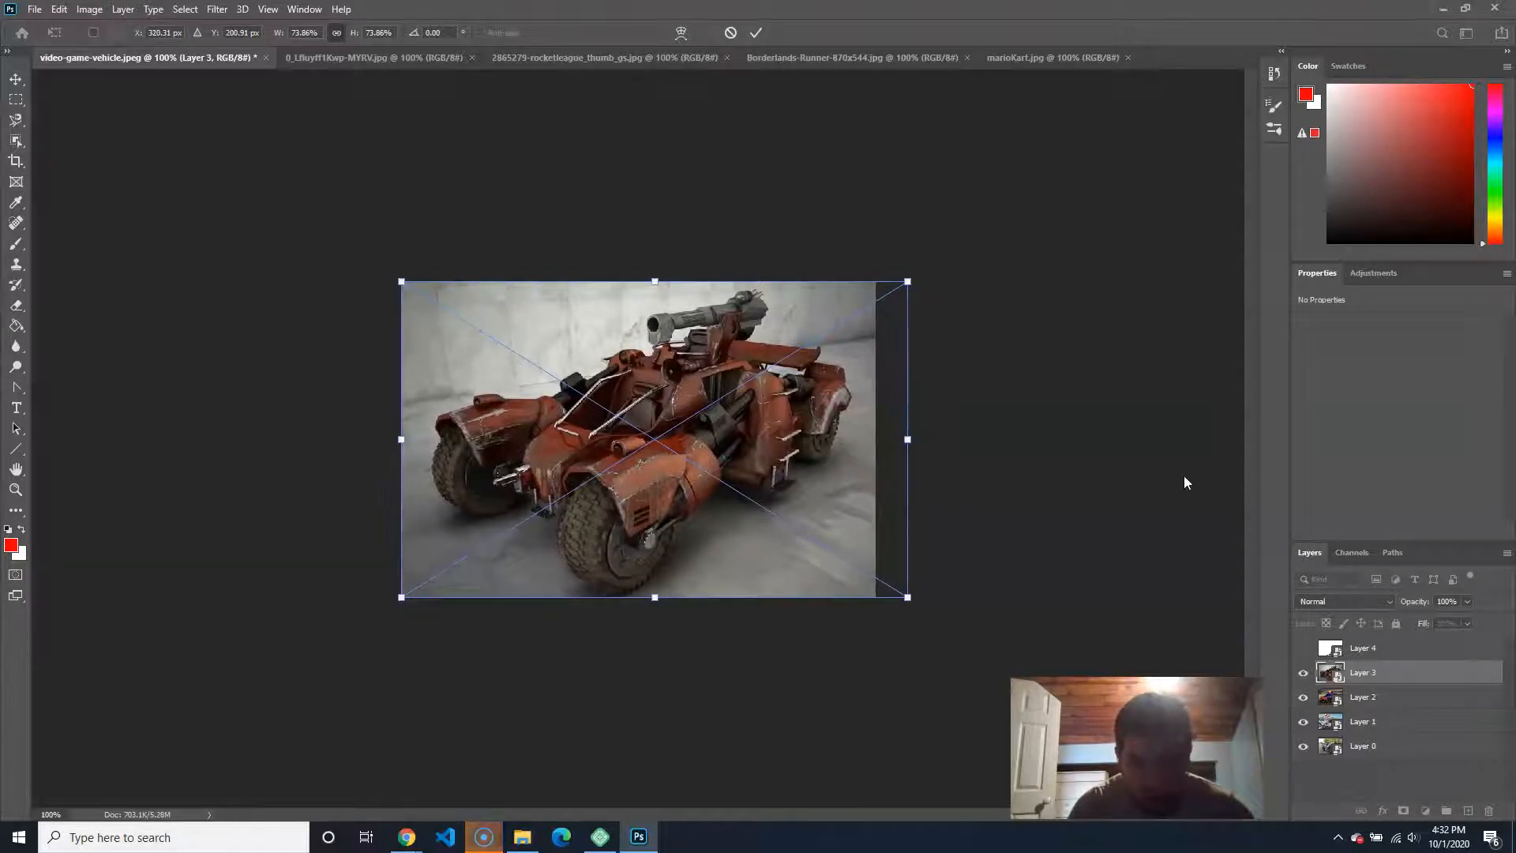
key(Return)
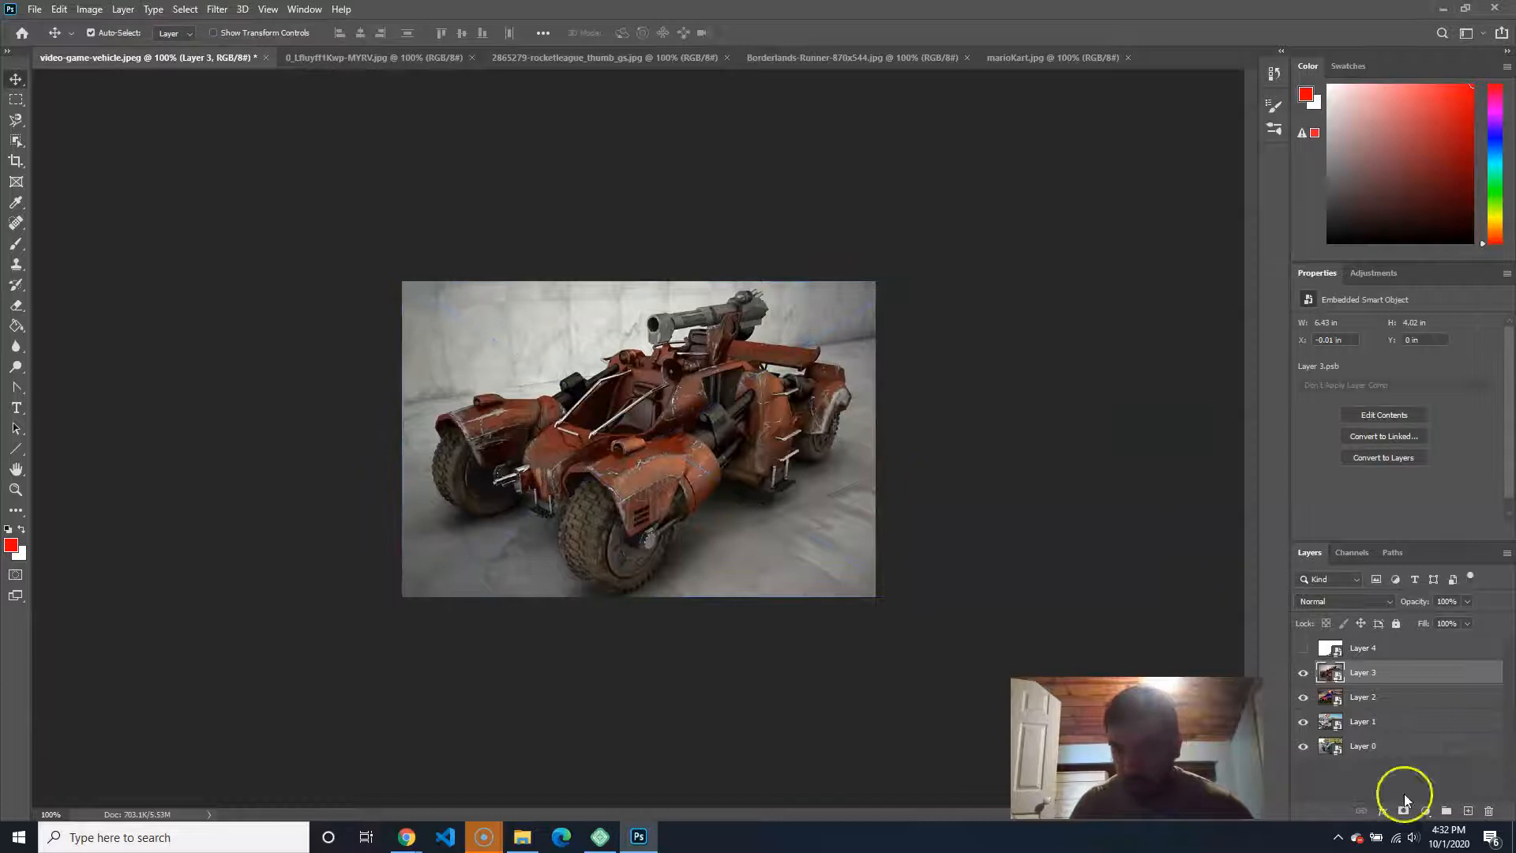
Step: Show Layer 4 and scale the Mario Kart image proportionally to about 63% so it fills the canvas, applying the transform
click(1302, 648)
click(1391, 651)
key(ctrl+t)
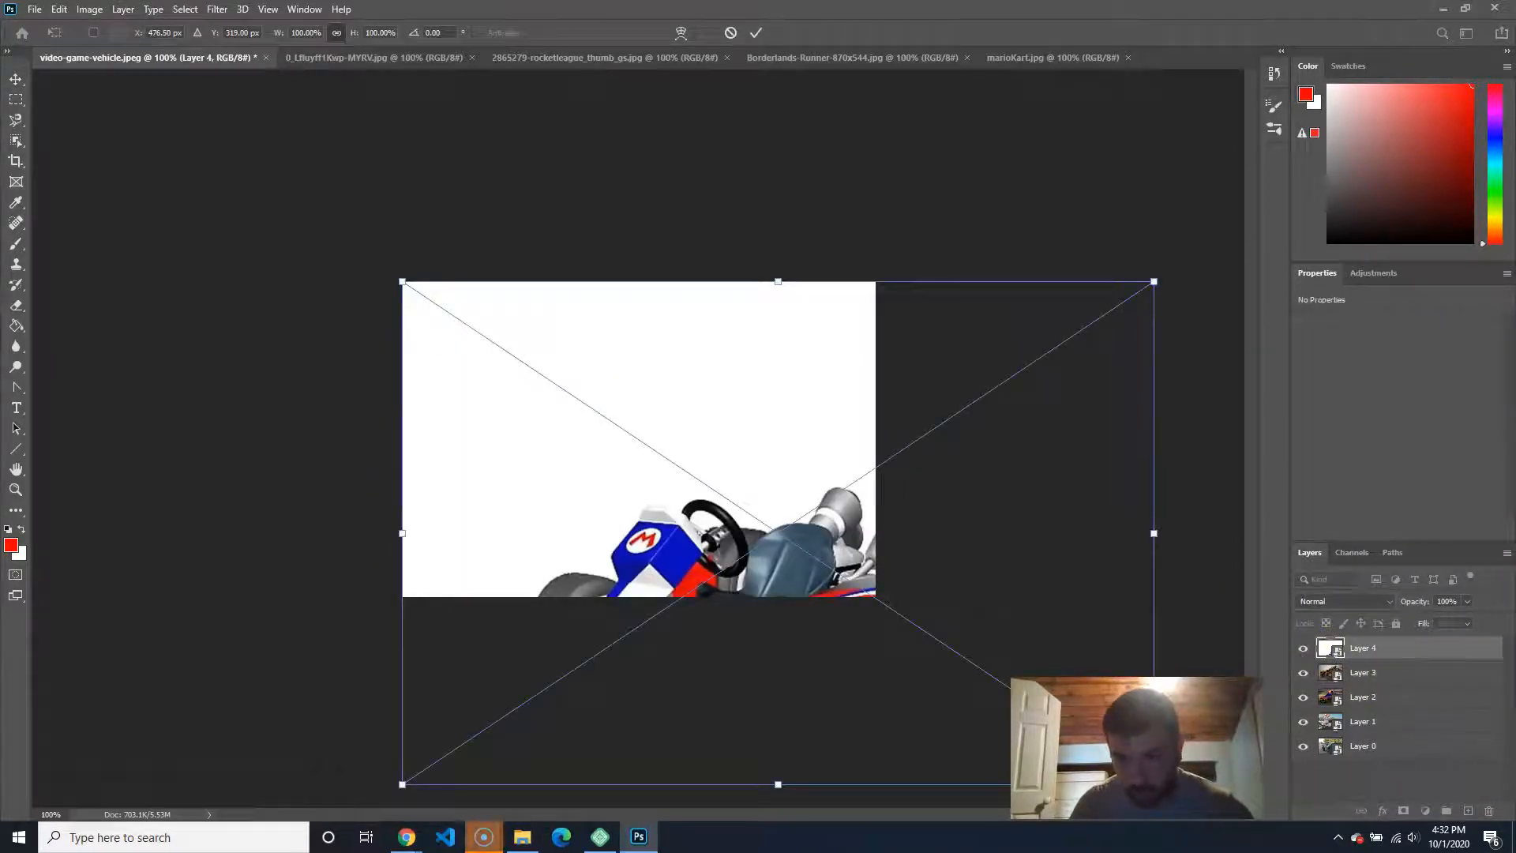
drag(1153, 784, 873, 603)
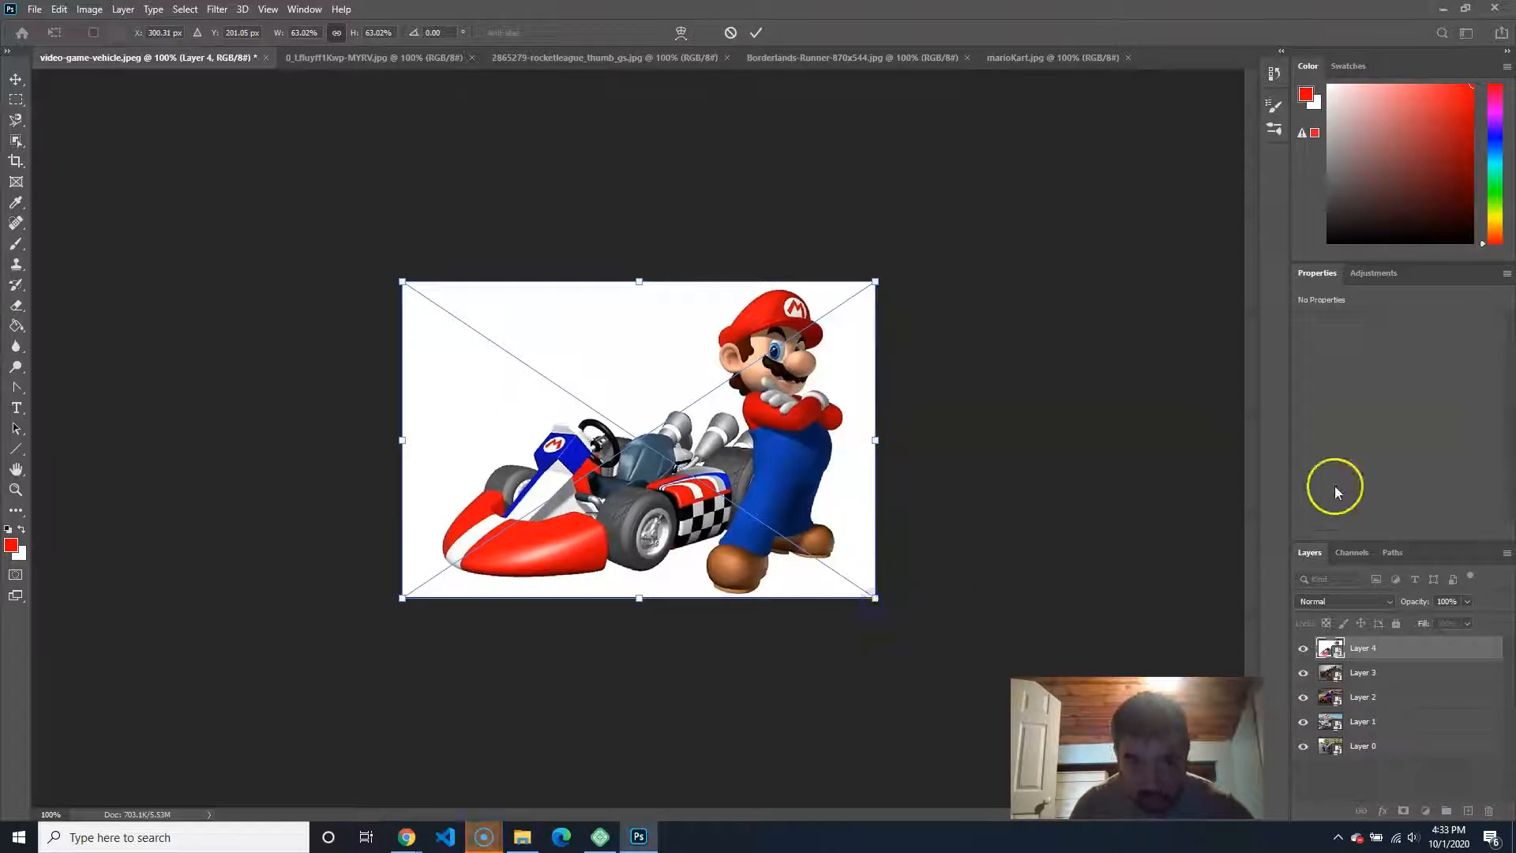
key(Return)
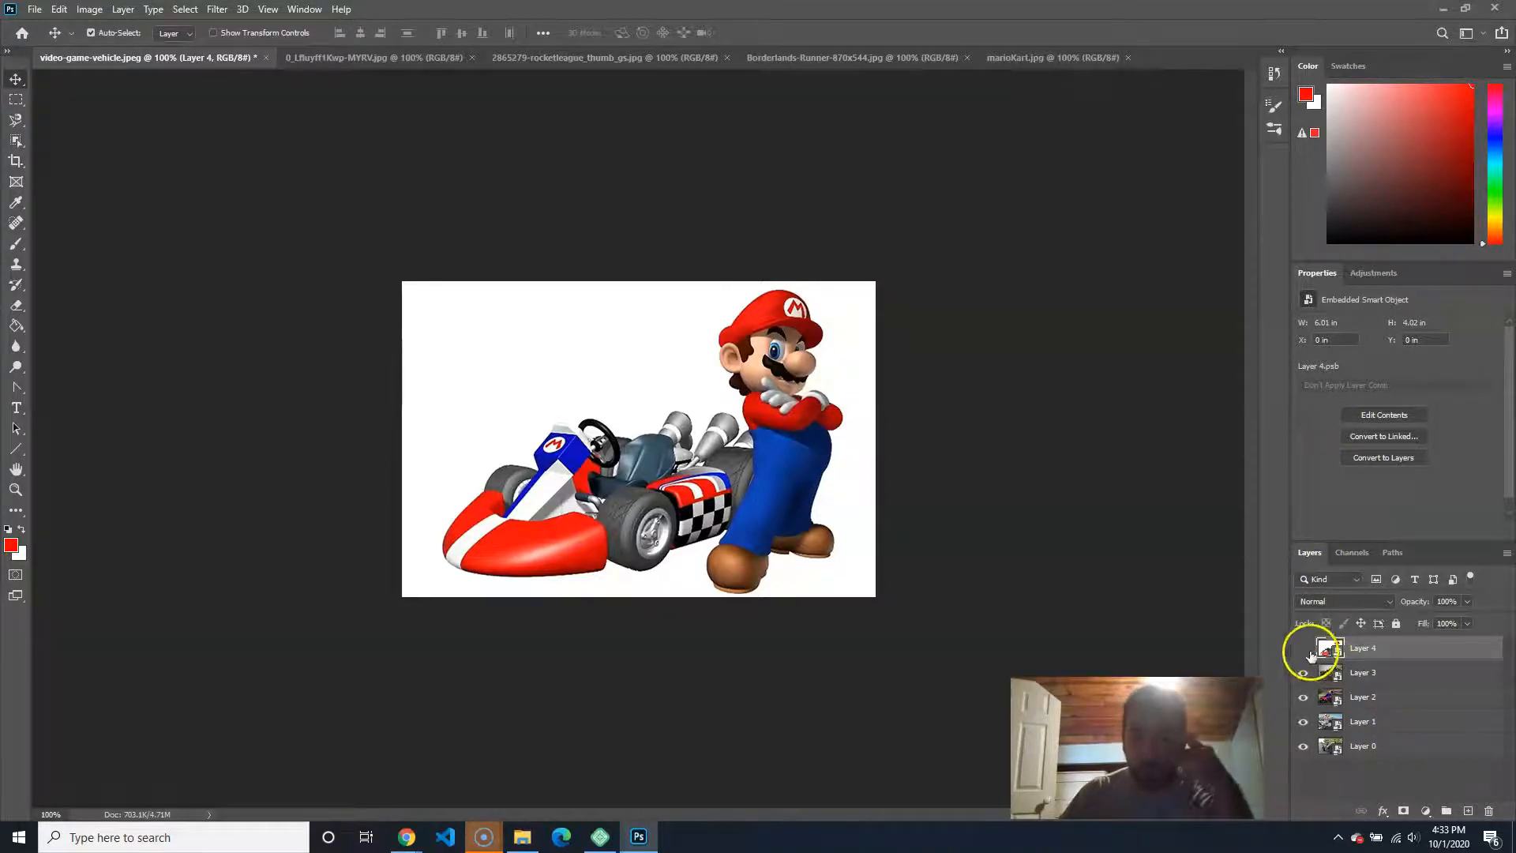
Step: Isolate Layer 0 and switch the visibility of Layer 0 and Layer 1 to check how each image fills the canvas
alt+click(1303, 745)
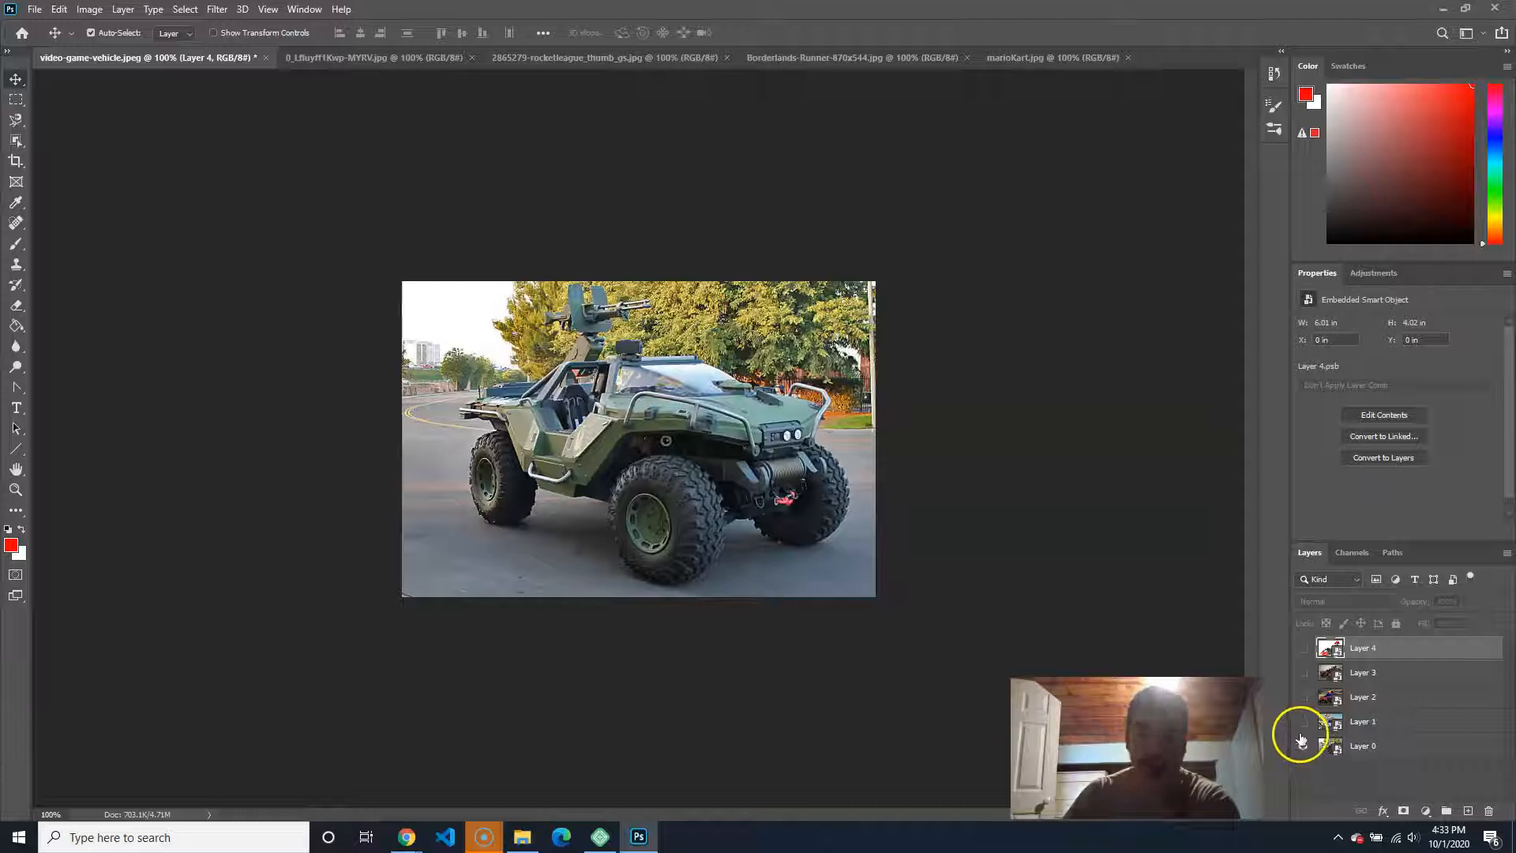
click(1303, 745)
click(1305, 722)
click(1303, 746)
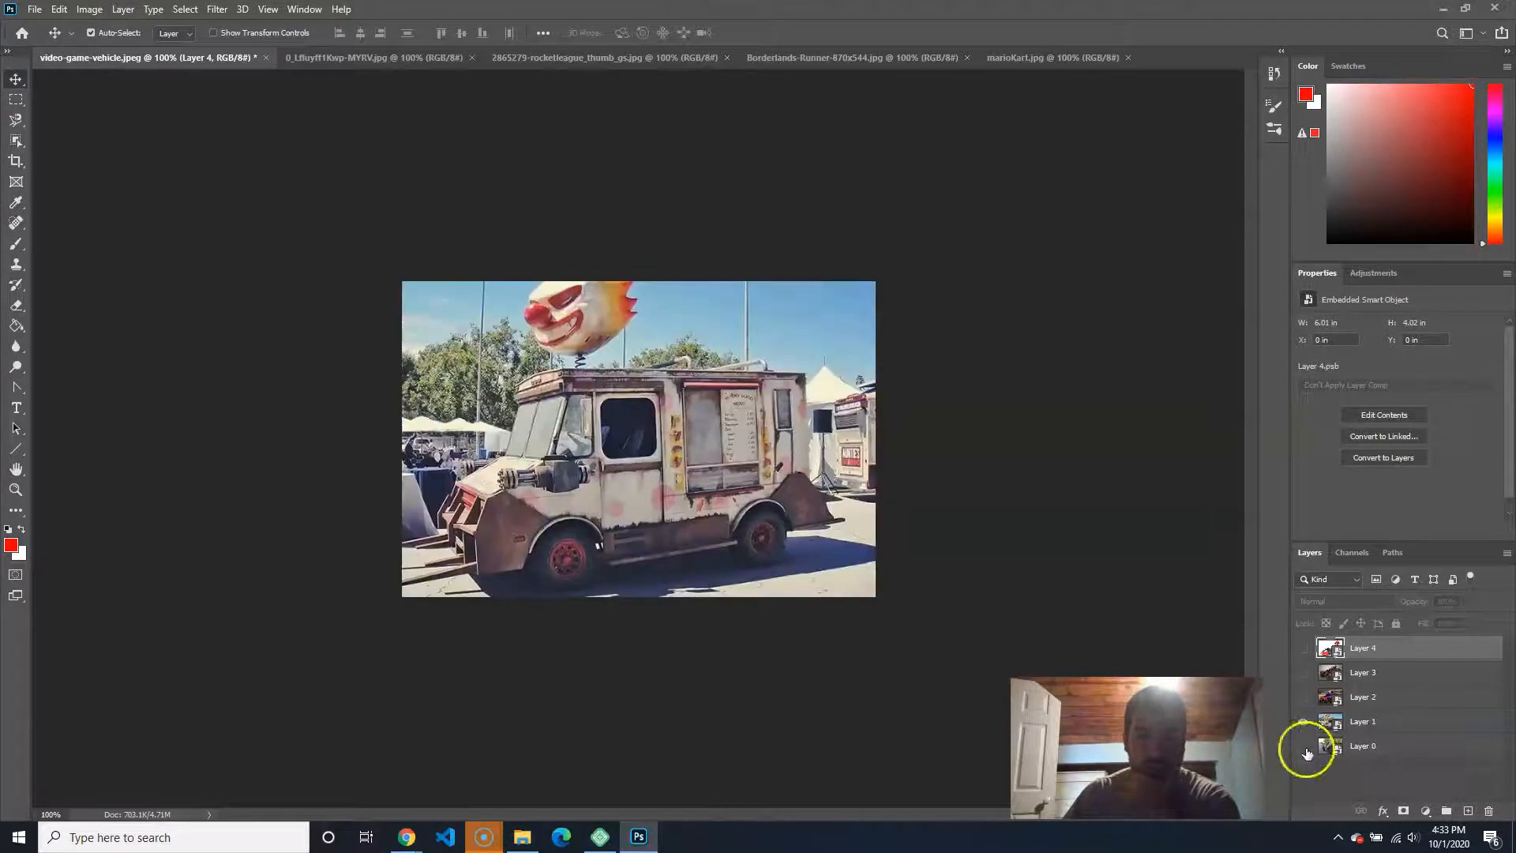
click(1304, 721)
click(1305, 723)
click(1305, 723)
click(1304, 723)
click(1305, 723)
click(1304, 723)
Step: Toggle Layer 2, Layer 3 and Layer 4 to check their fit, leaving all five layers visible and Layer 4 selected
click(1302, 698)
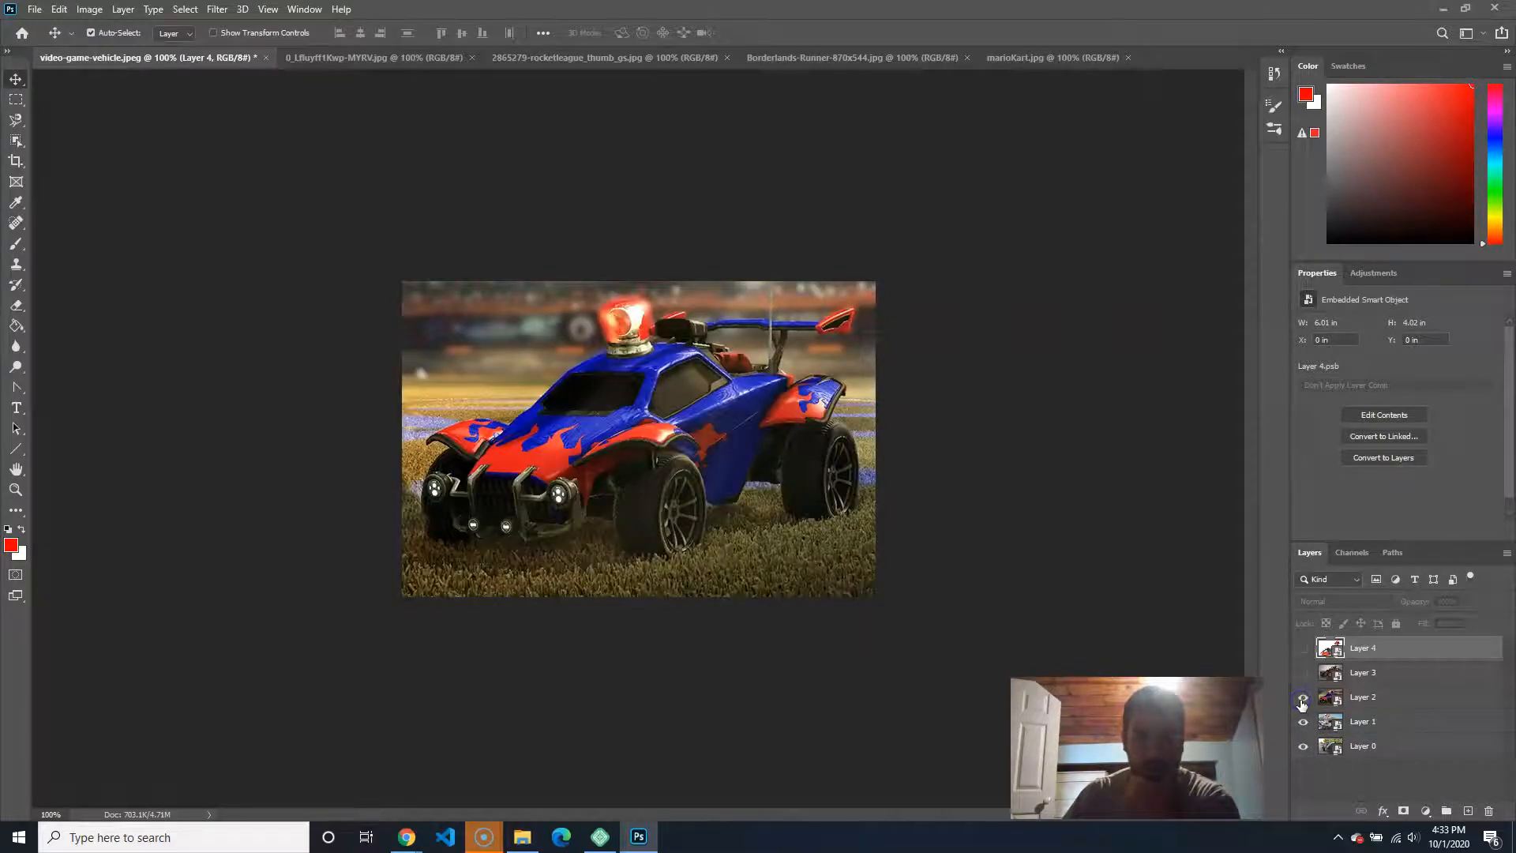
click(1303, 699)
click(1302, 699)
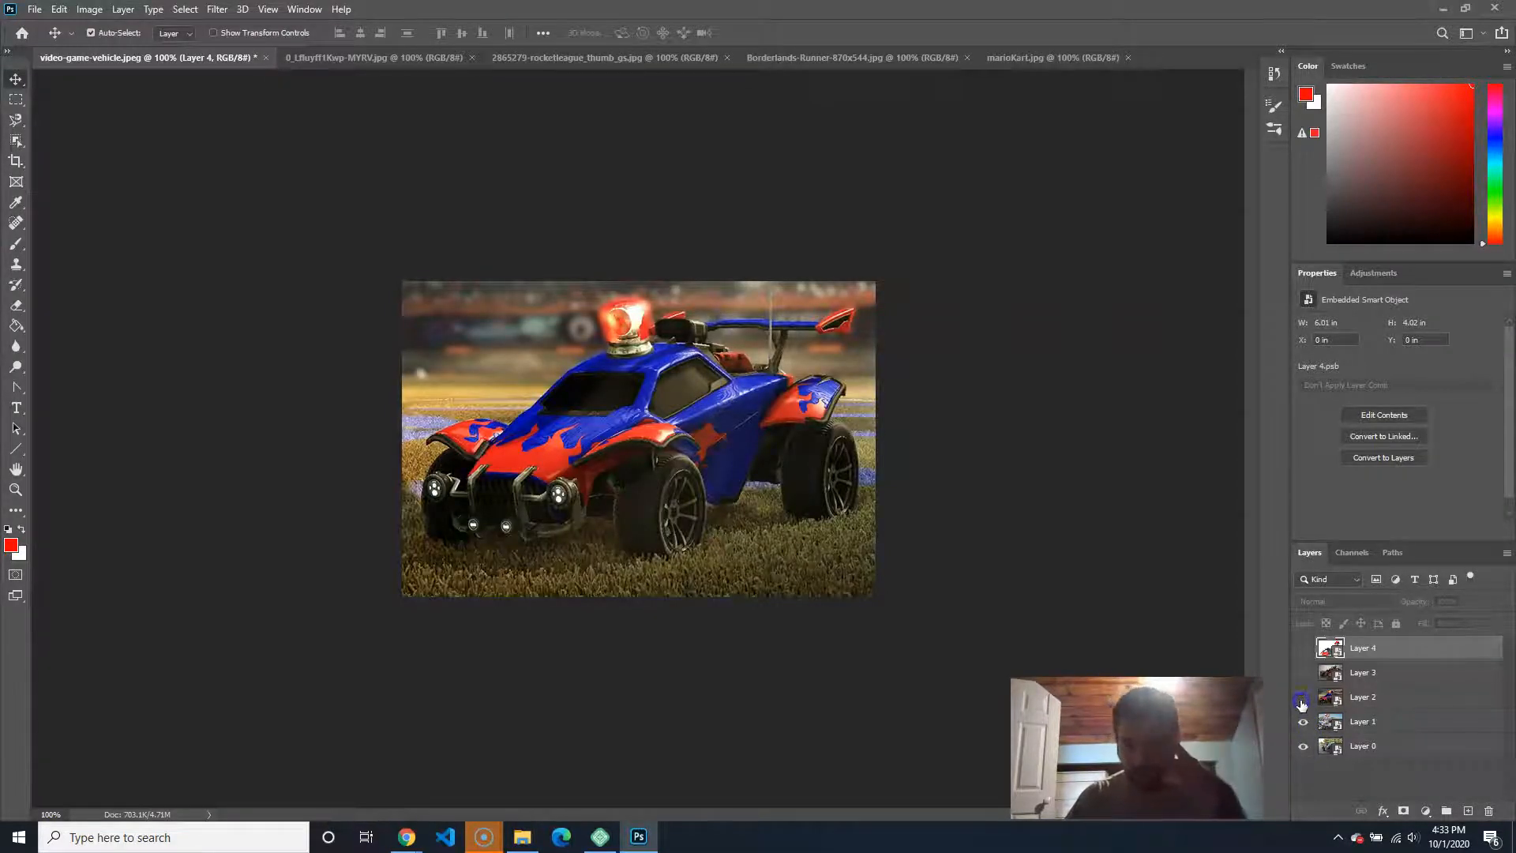
click(1303, 698)
click(1328, 672)
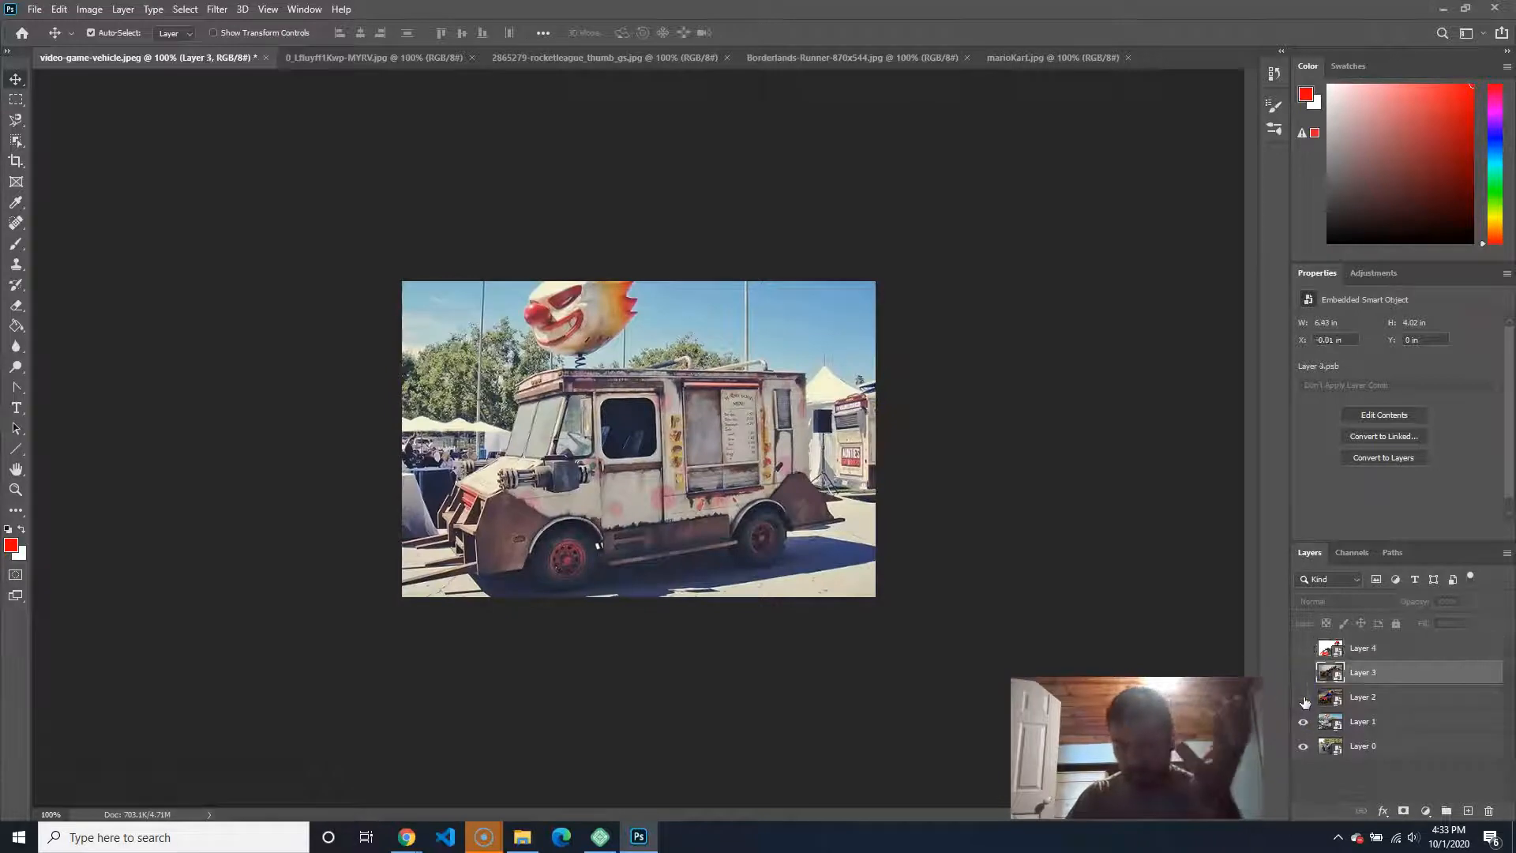
click(1304, 675)
click(1304, 675)
click(1303, 676)
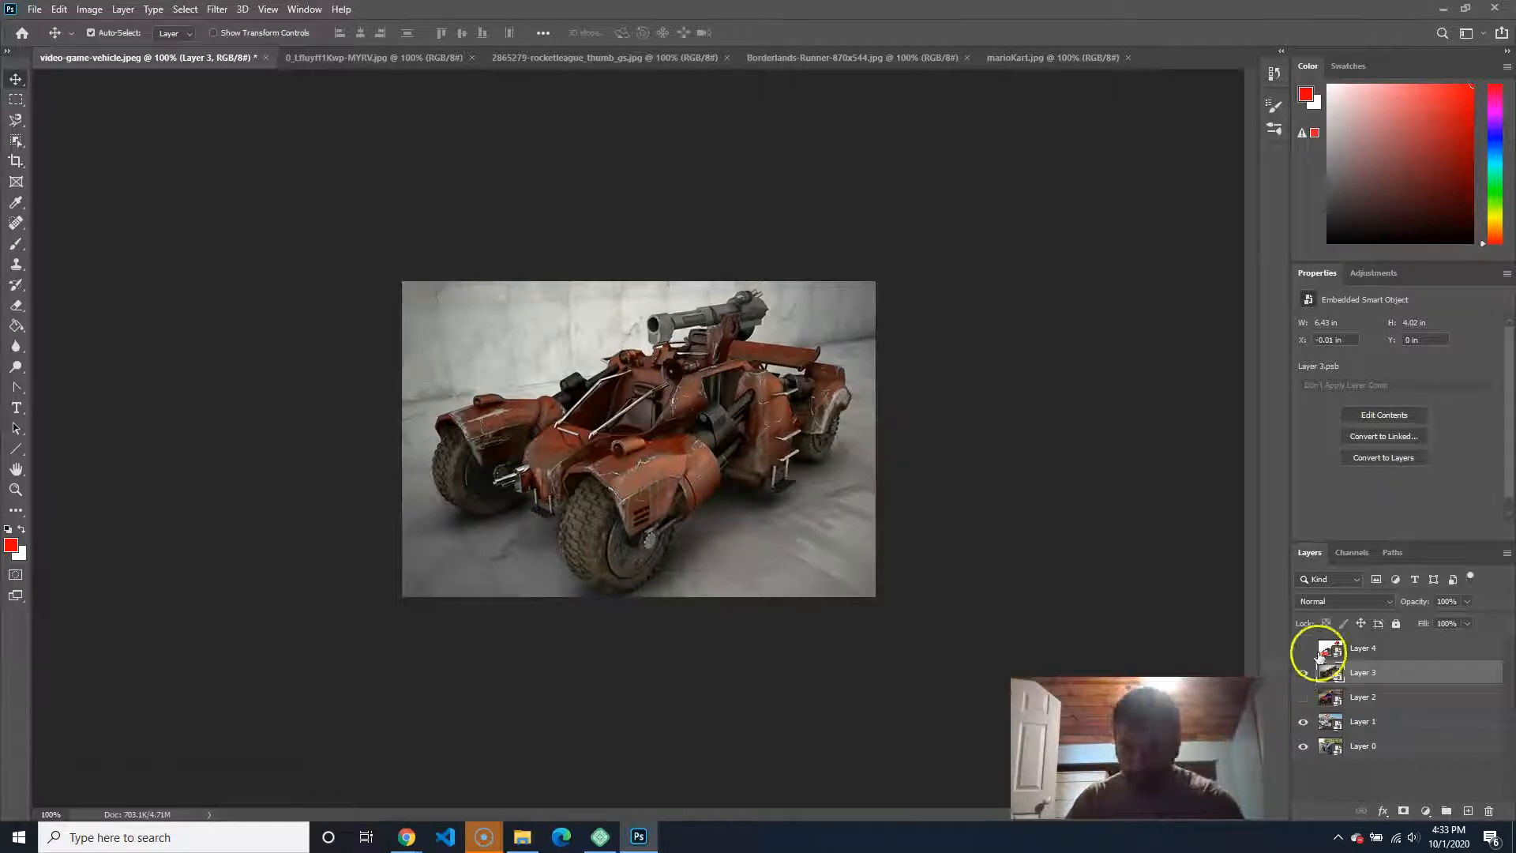
click(1303, 648)
click(1303, 697)
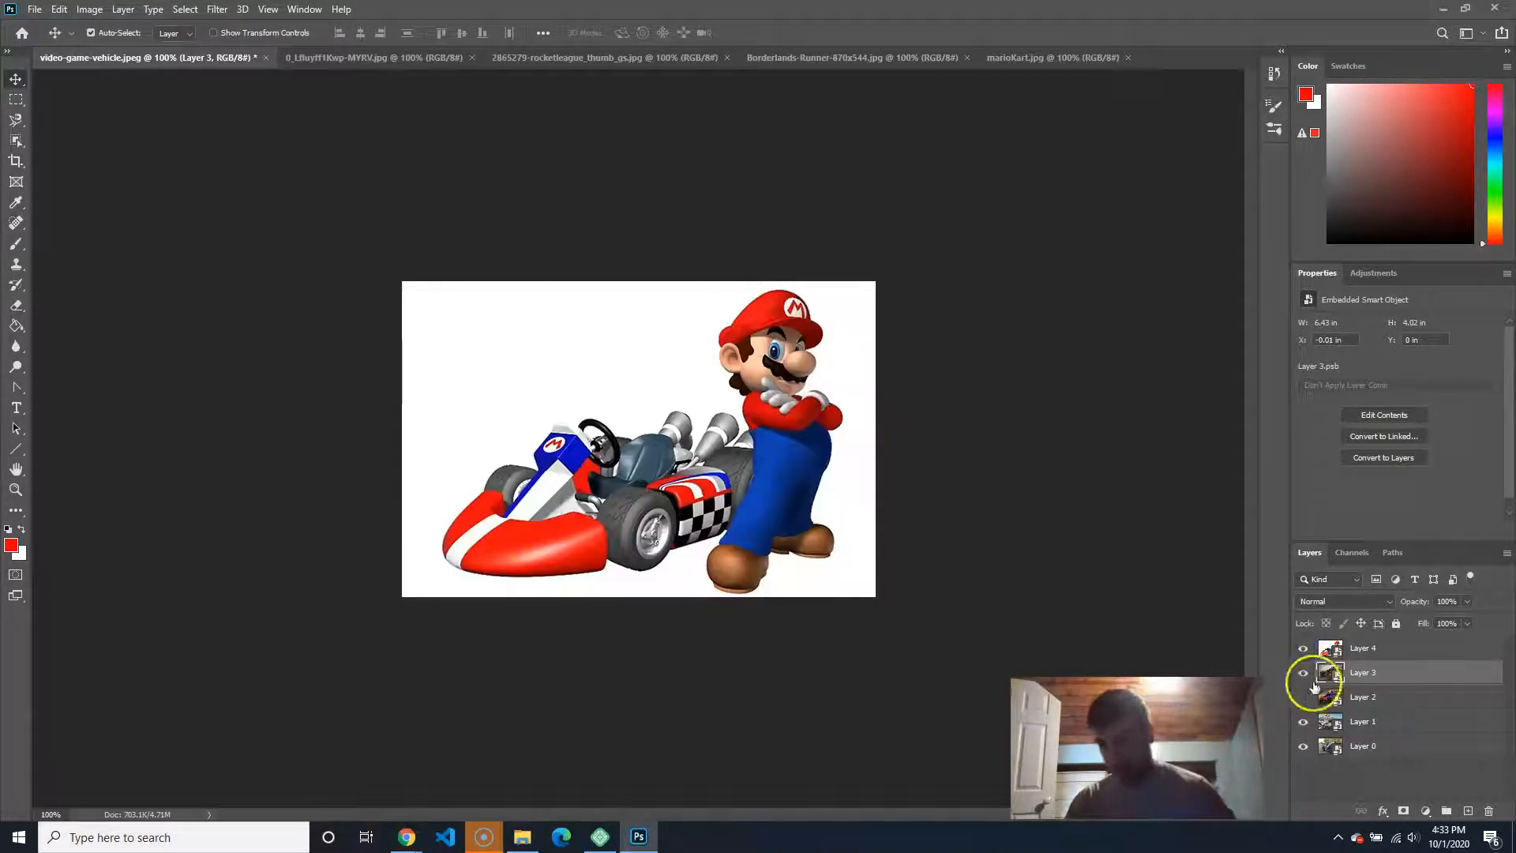
click(1443, 653)
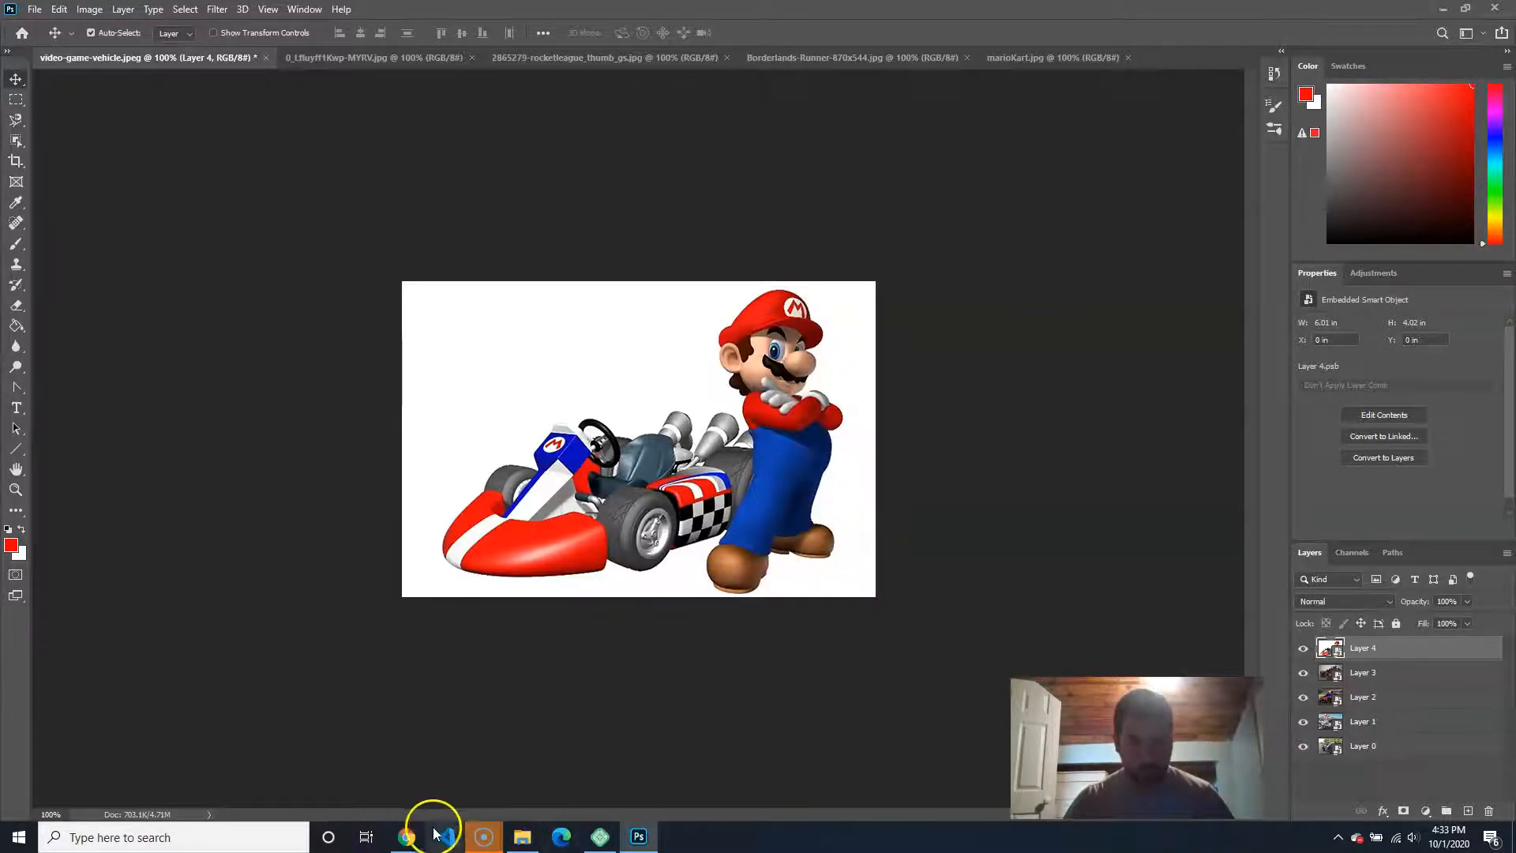
Step: Switch to Chrome and run a Google Images search for "color wheel" in a new tab
mouse_move(407, 835)
click(517, 742)
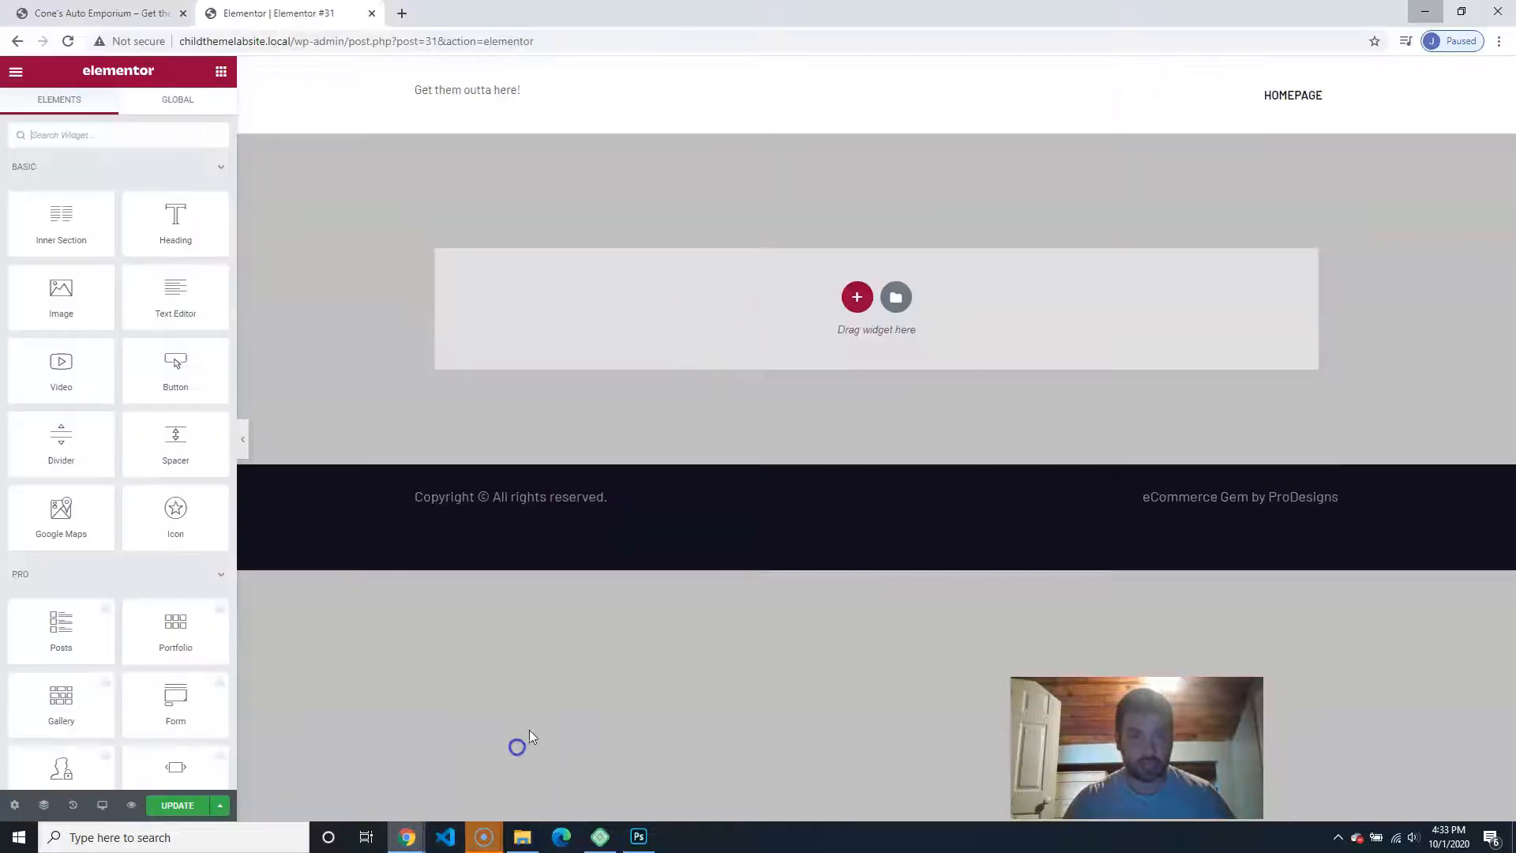
click(402, 14)
click(641, 341)
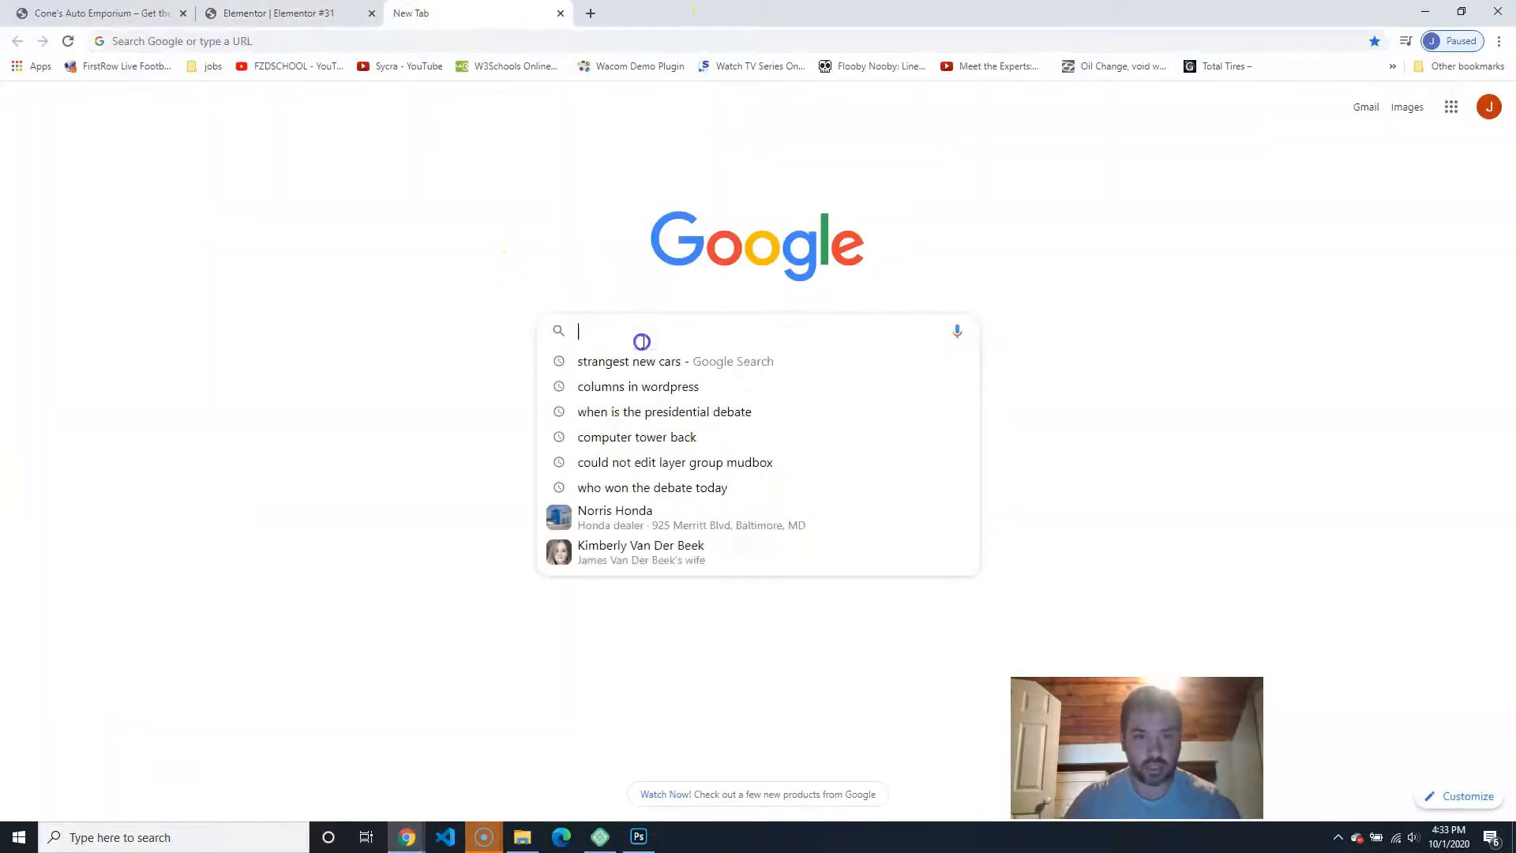
text(color wheel)
key(Return)
click(211, 128)
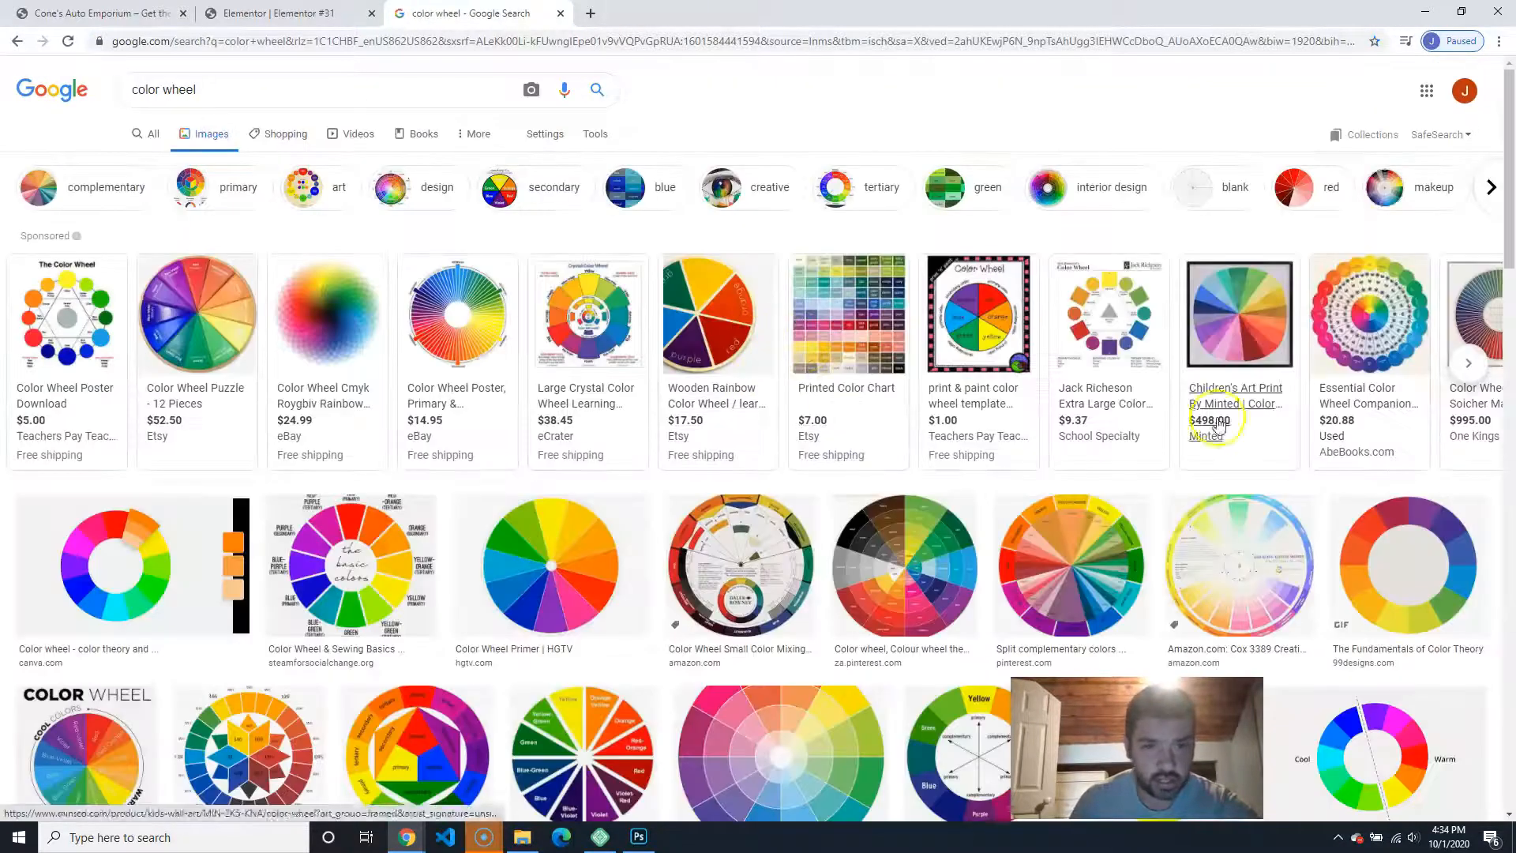
Step: Browse the color wheel image results and preview the 24-part CMYK color wheel from VectorStock
scroll(699, 627, down, 4)
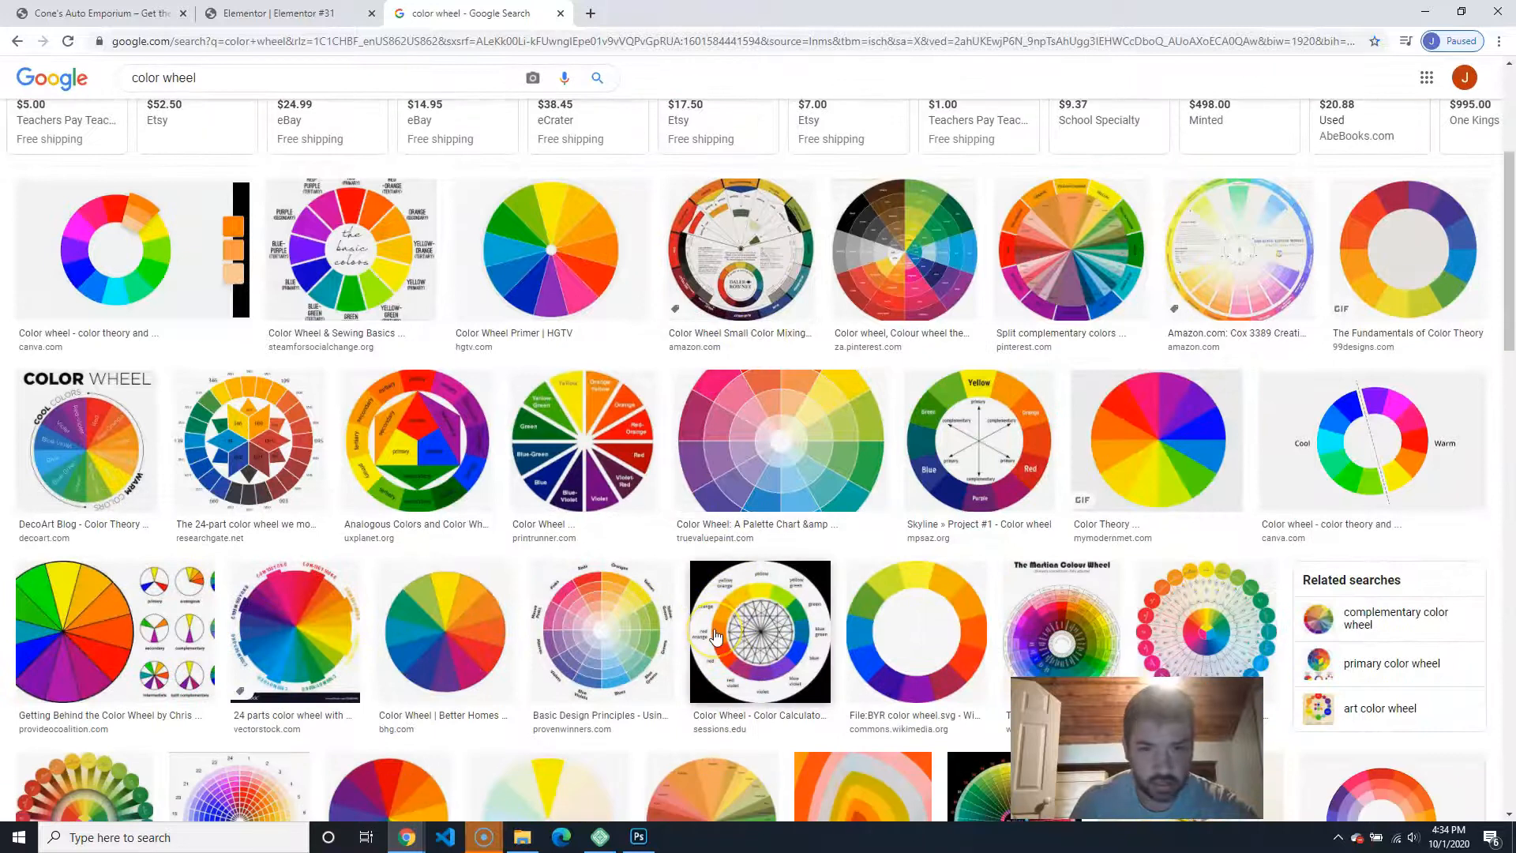
scroll(715, 636, down, 2)
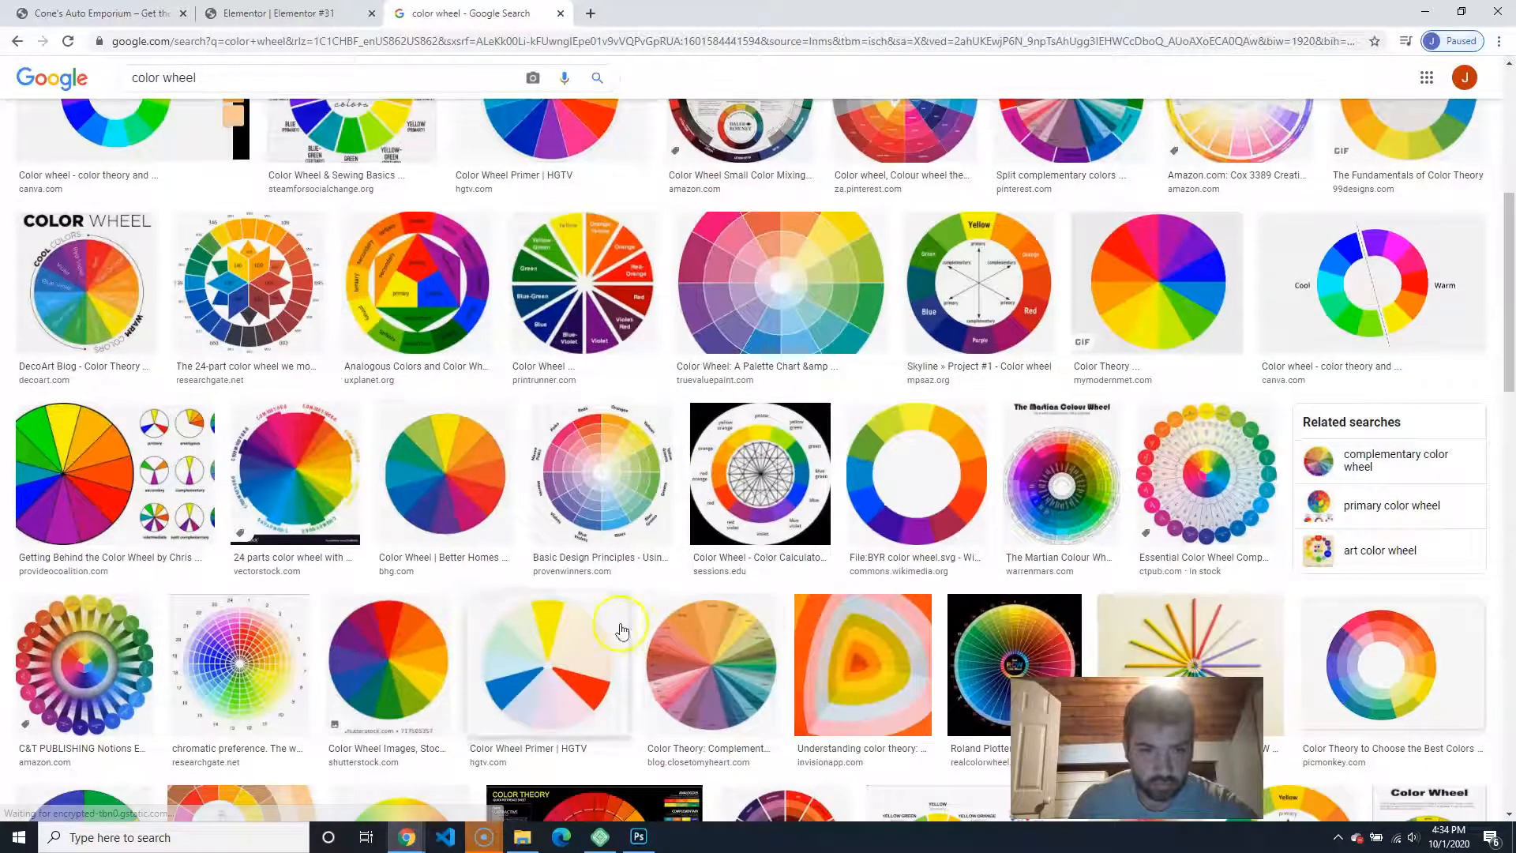
click(295, 473)
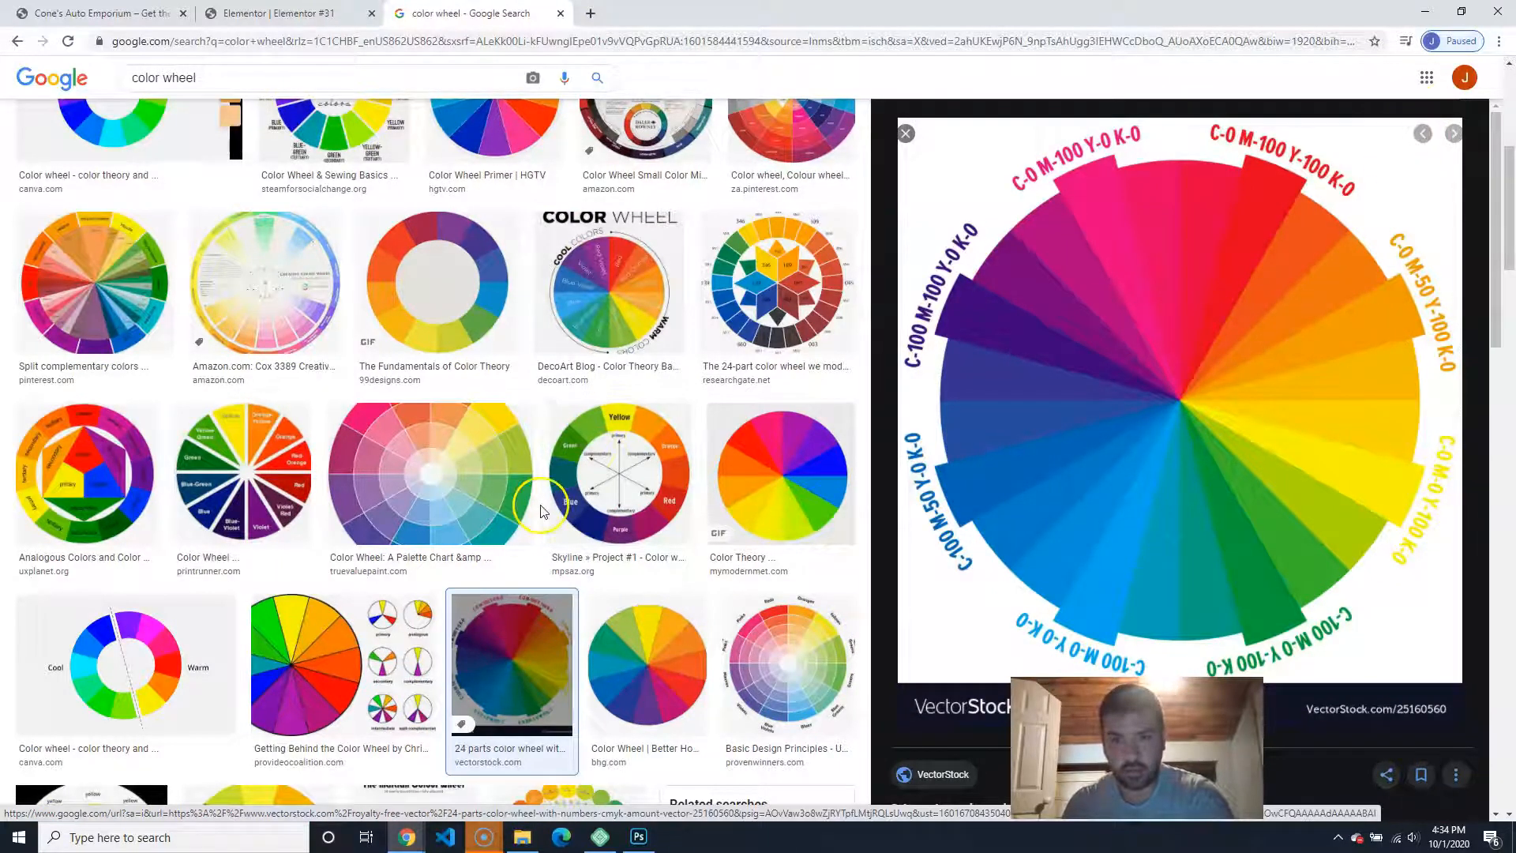
scroll(649, 624, up, 3)
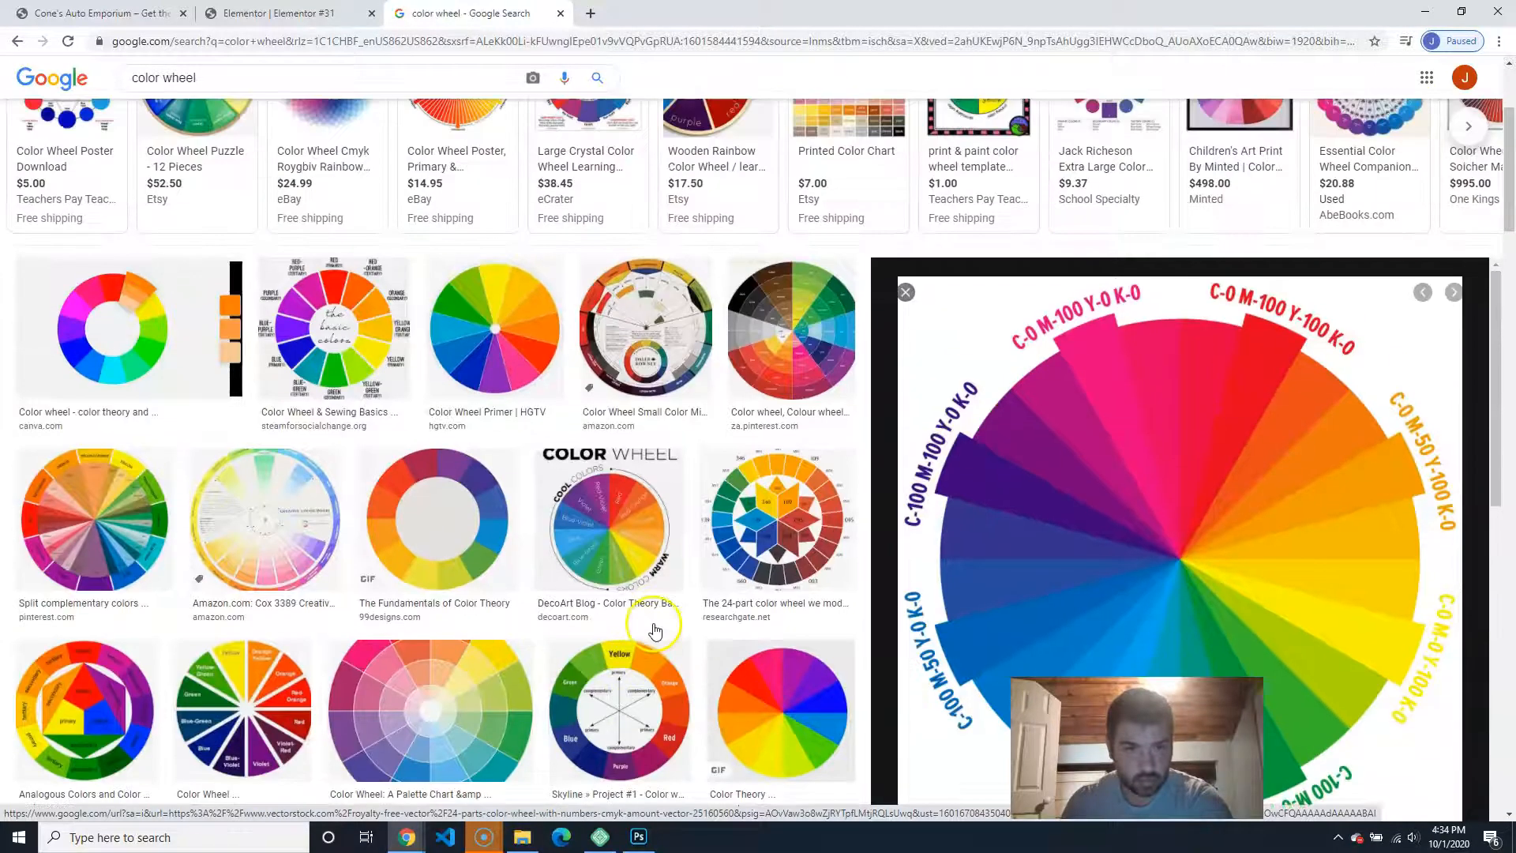
Step: Browse the color wheel results, preview the Proven Winners "Basic Design Principles" wheel, and examine its opposing yellow and violet segments
scroll(556, 542, up, 2)
scroll(584, 568, down, 8)
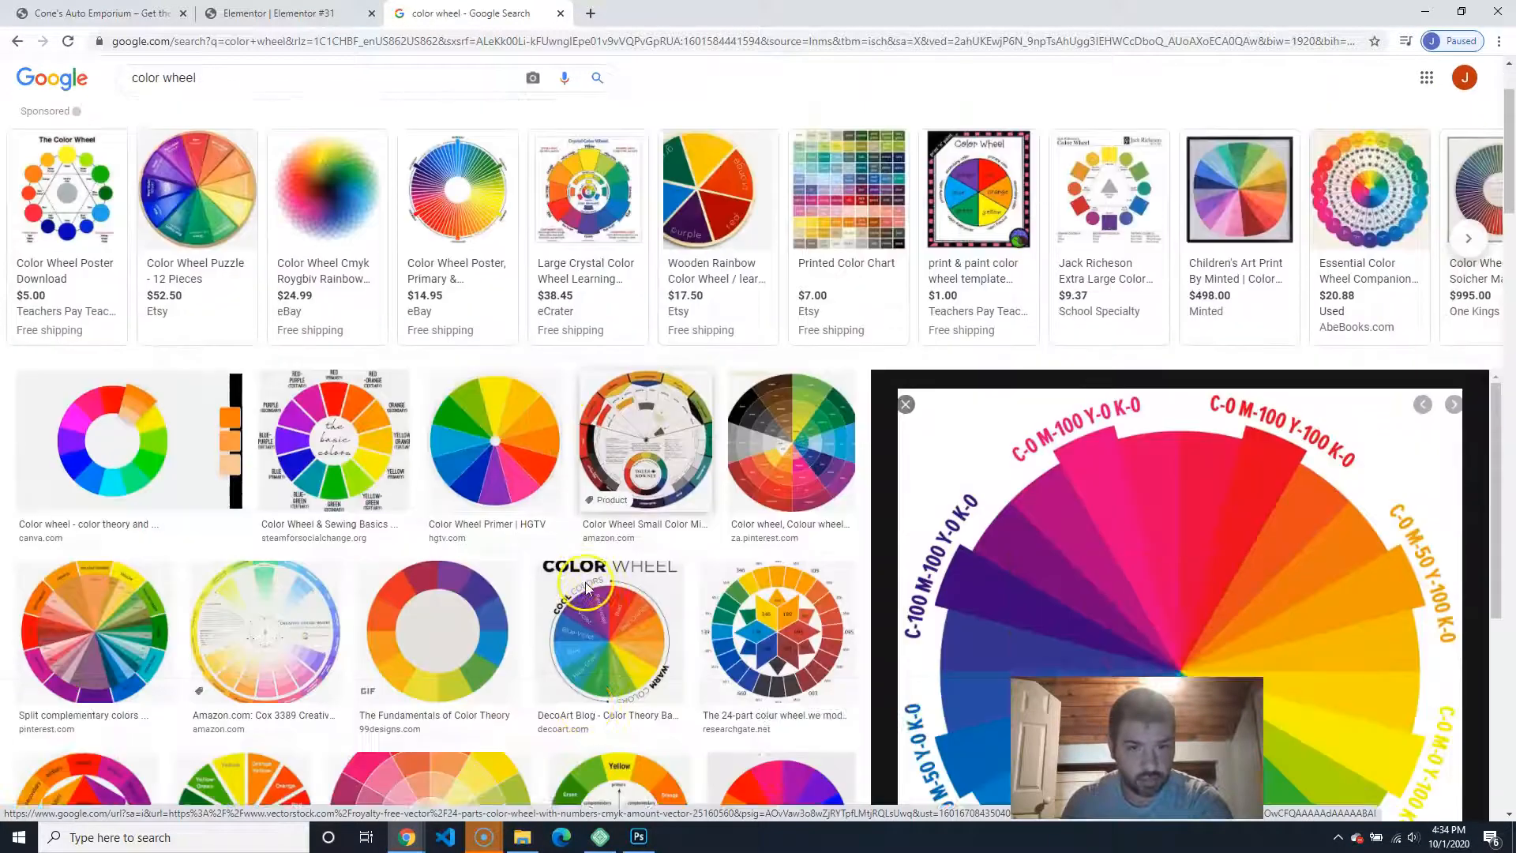
click(785, 430)
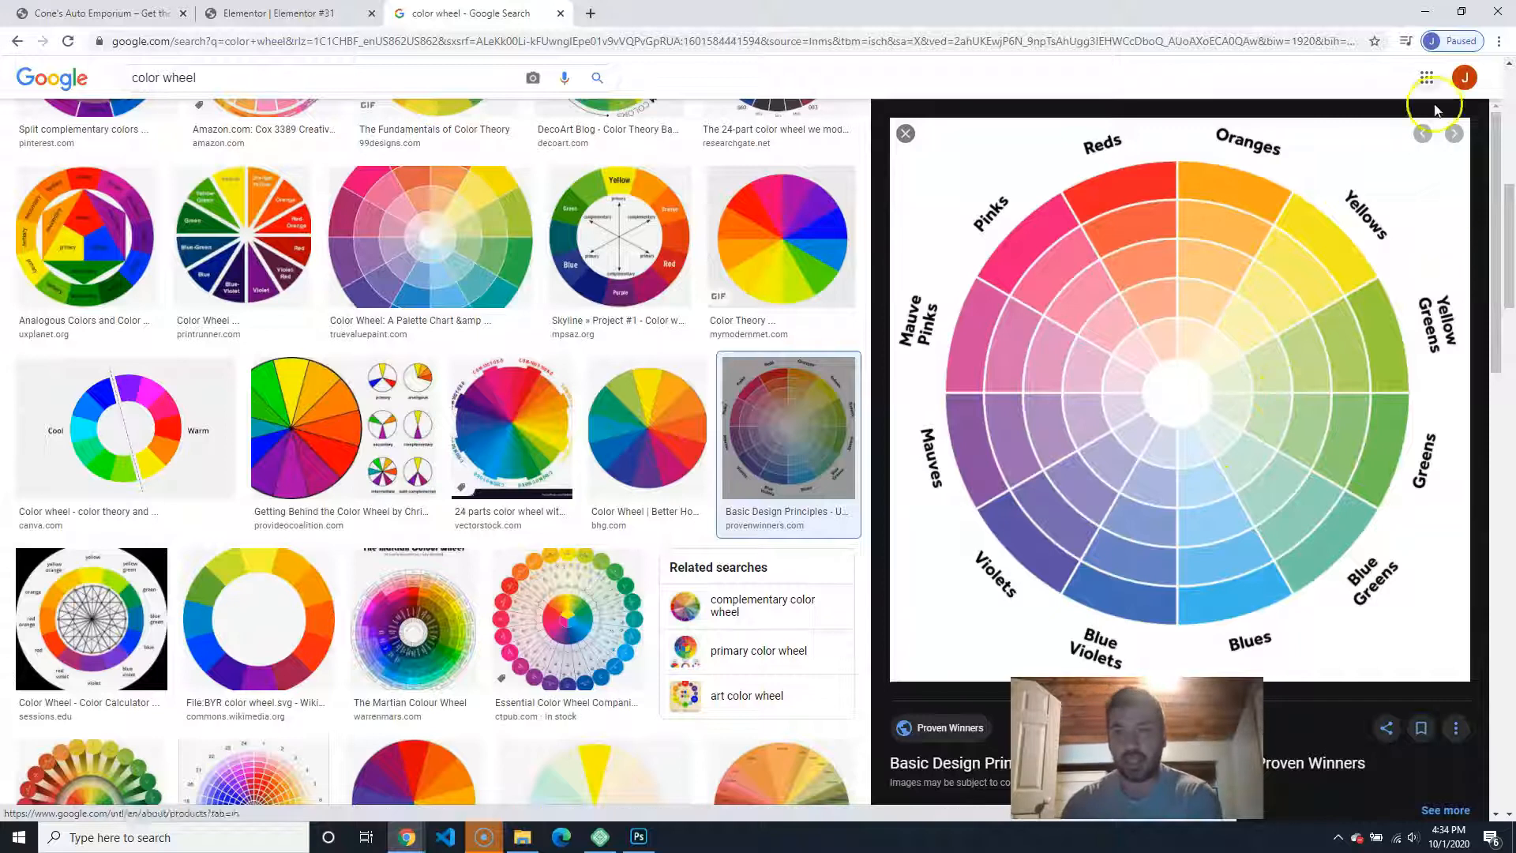
click(1348, 240)
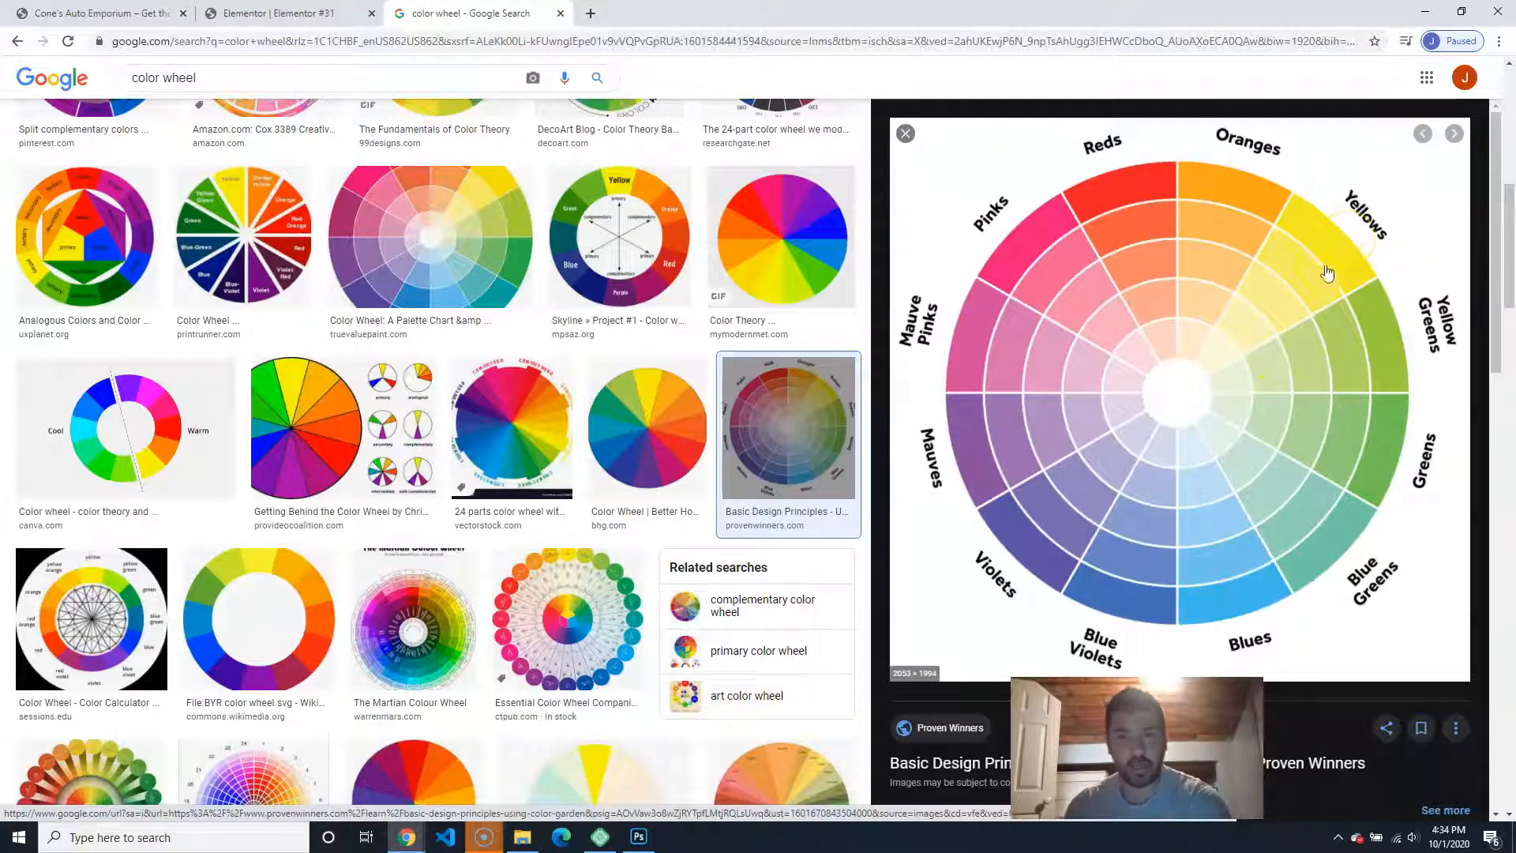
click(1040, 545)
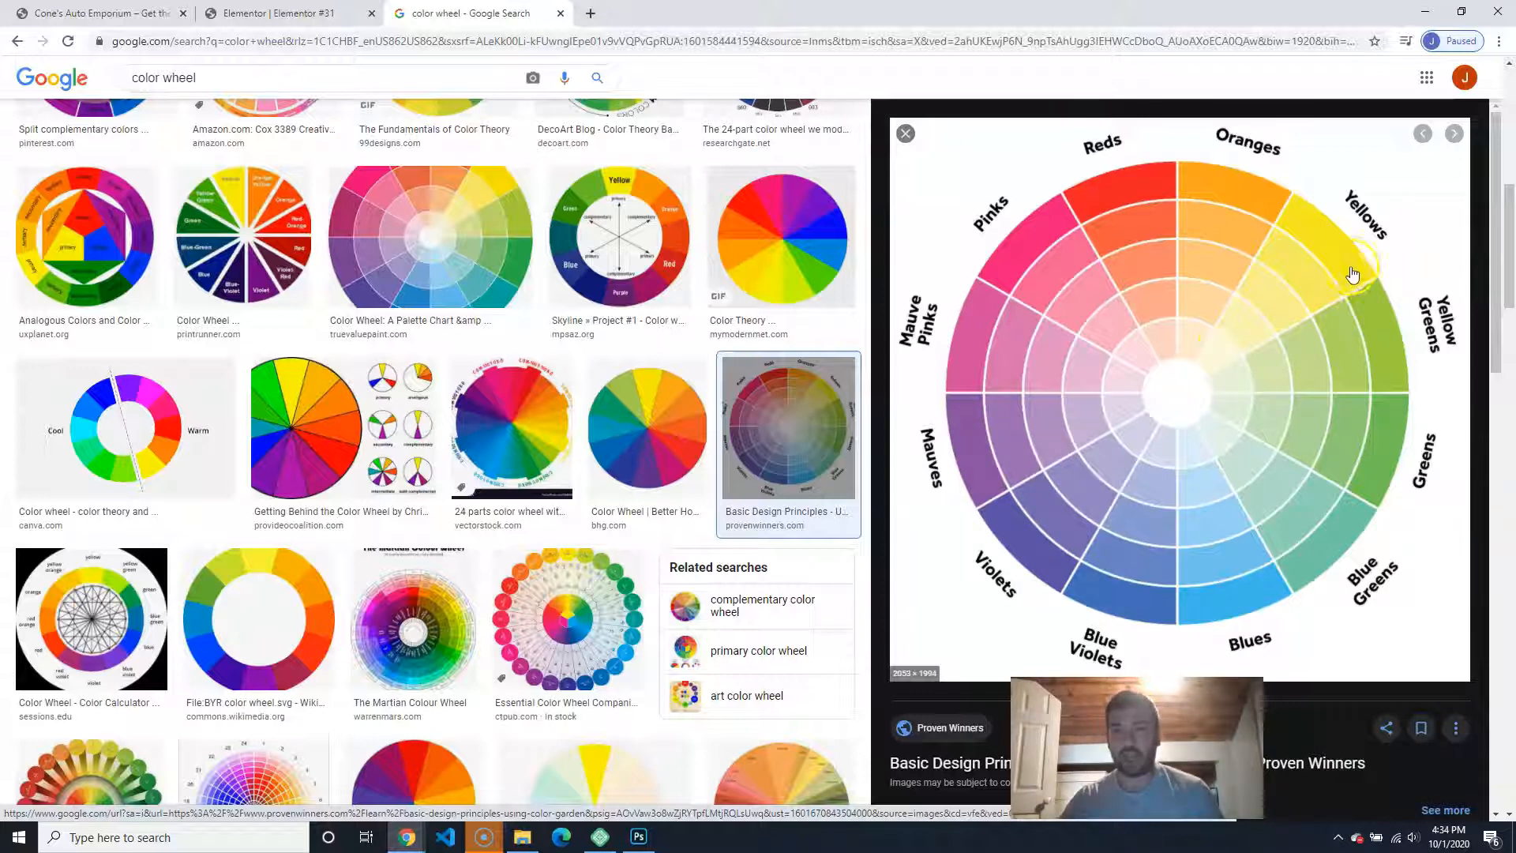
click(1060, 519)
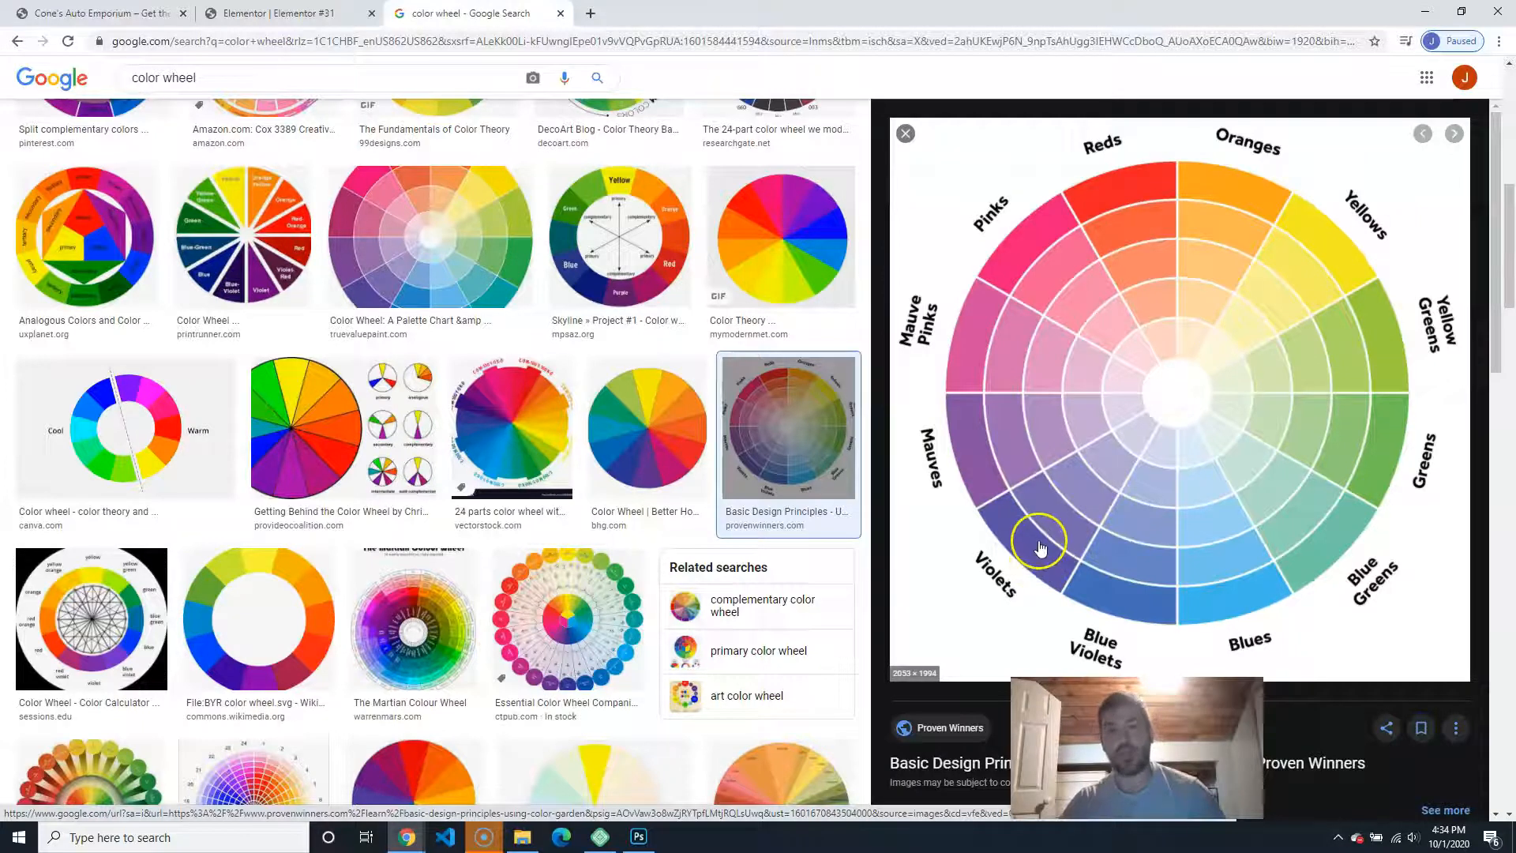
click(1364, 251)
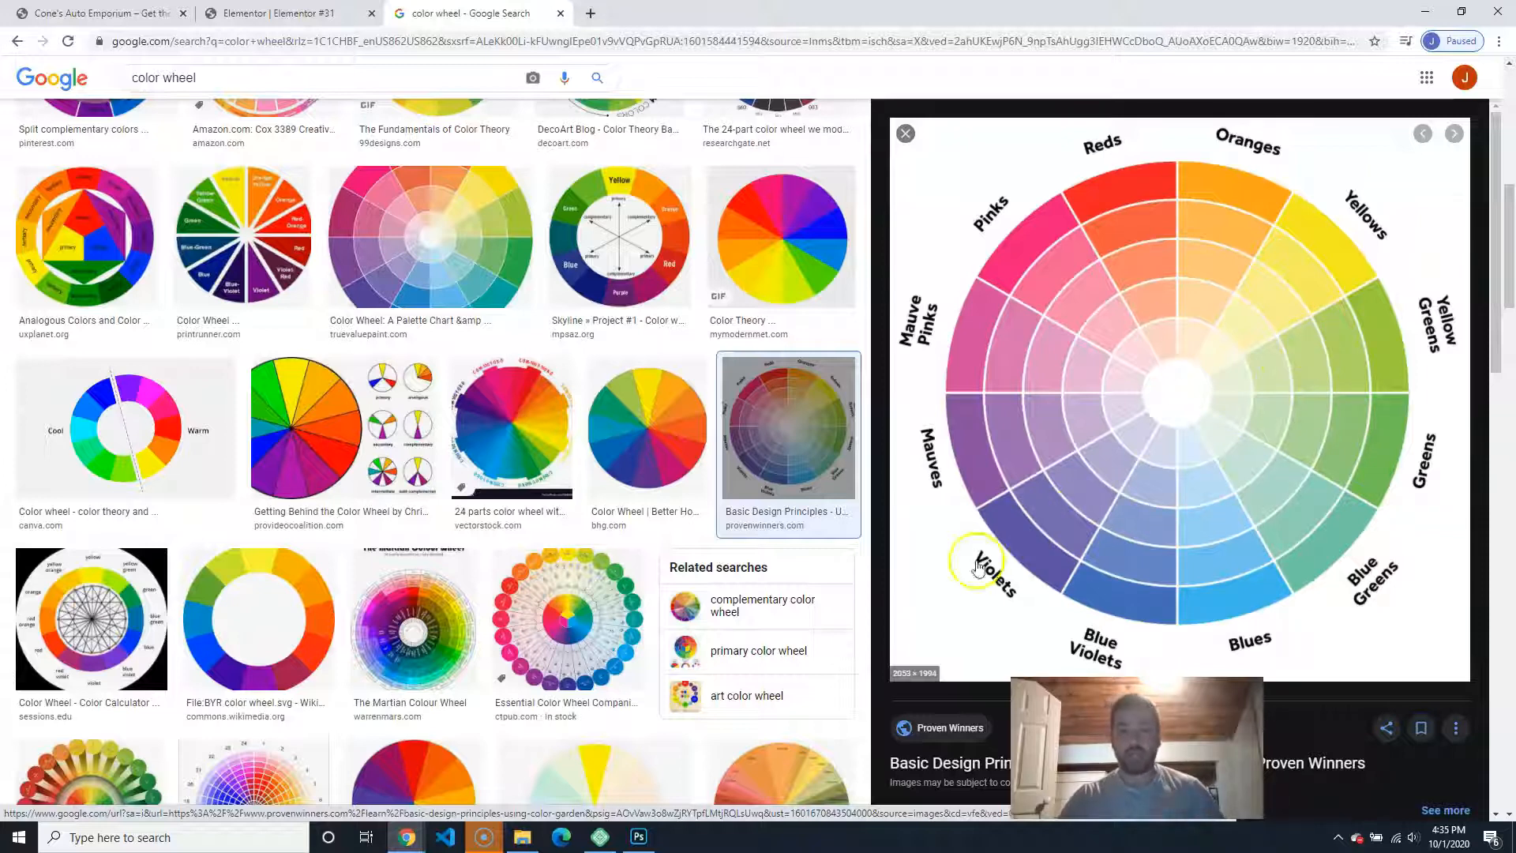
Step: Switch to Photoshop, hide Layers 1 to 4 so only Layer 0 shows, and select Layer 0
click(638, 836)
drag(1302, 647, 1302, 723)
click(1388, 747)
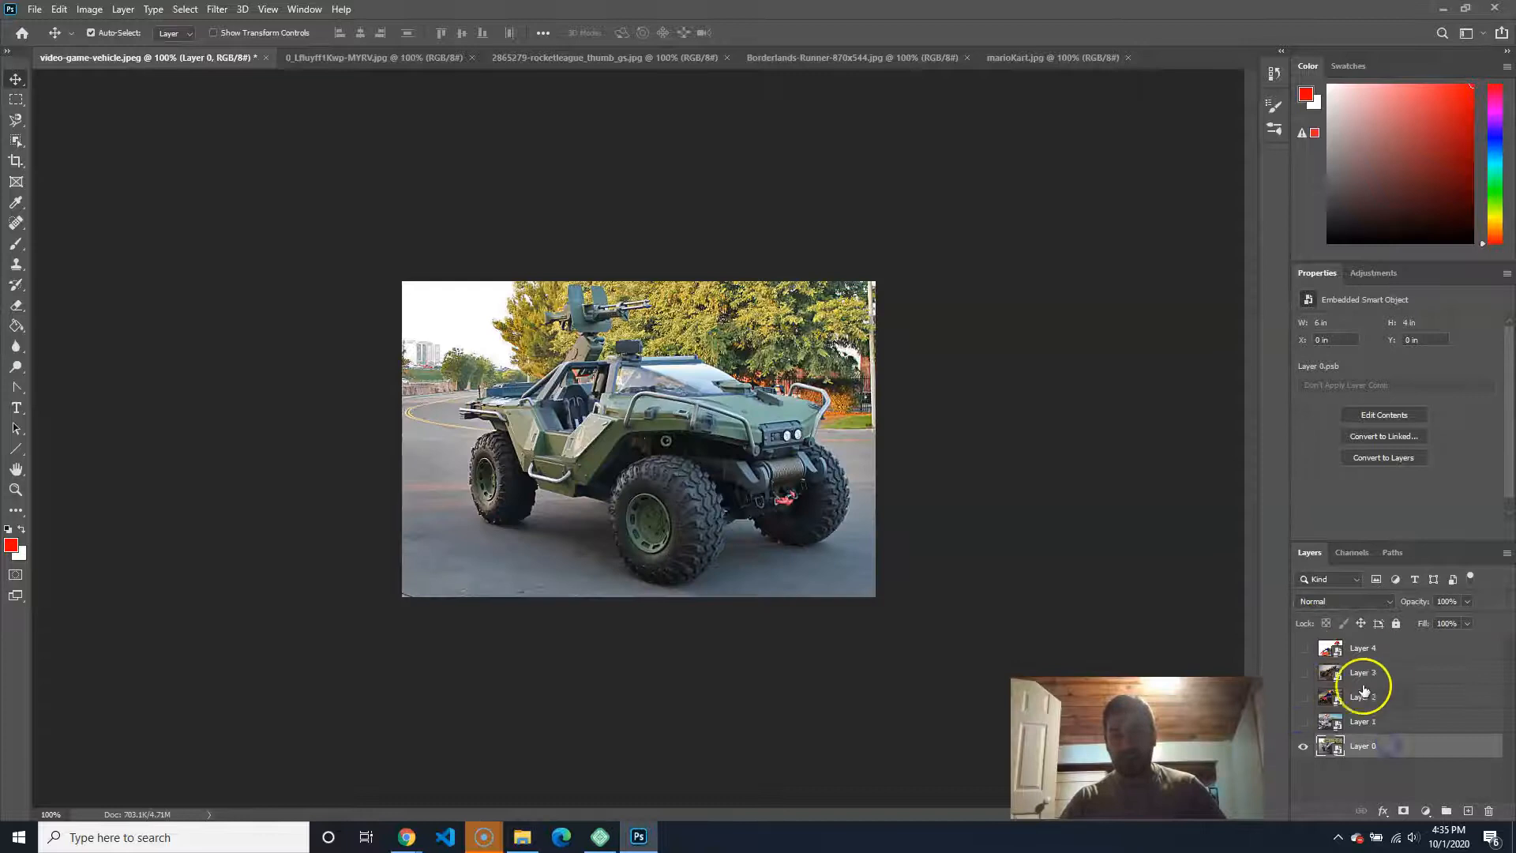
Step: Toggle Layer 4's visibility to compare its colors with Layer 0, finishing with all five image layers shown
click(1303, 647)
click(1304, 648)
click(1304, 648)
click(1304, 648)
click(1304, 648)
click(1305, 648)
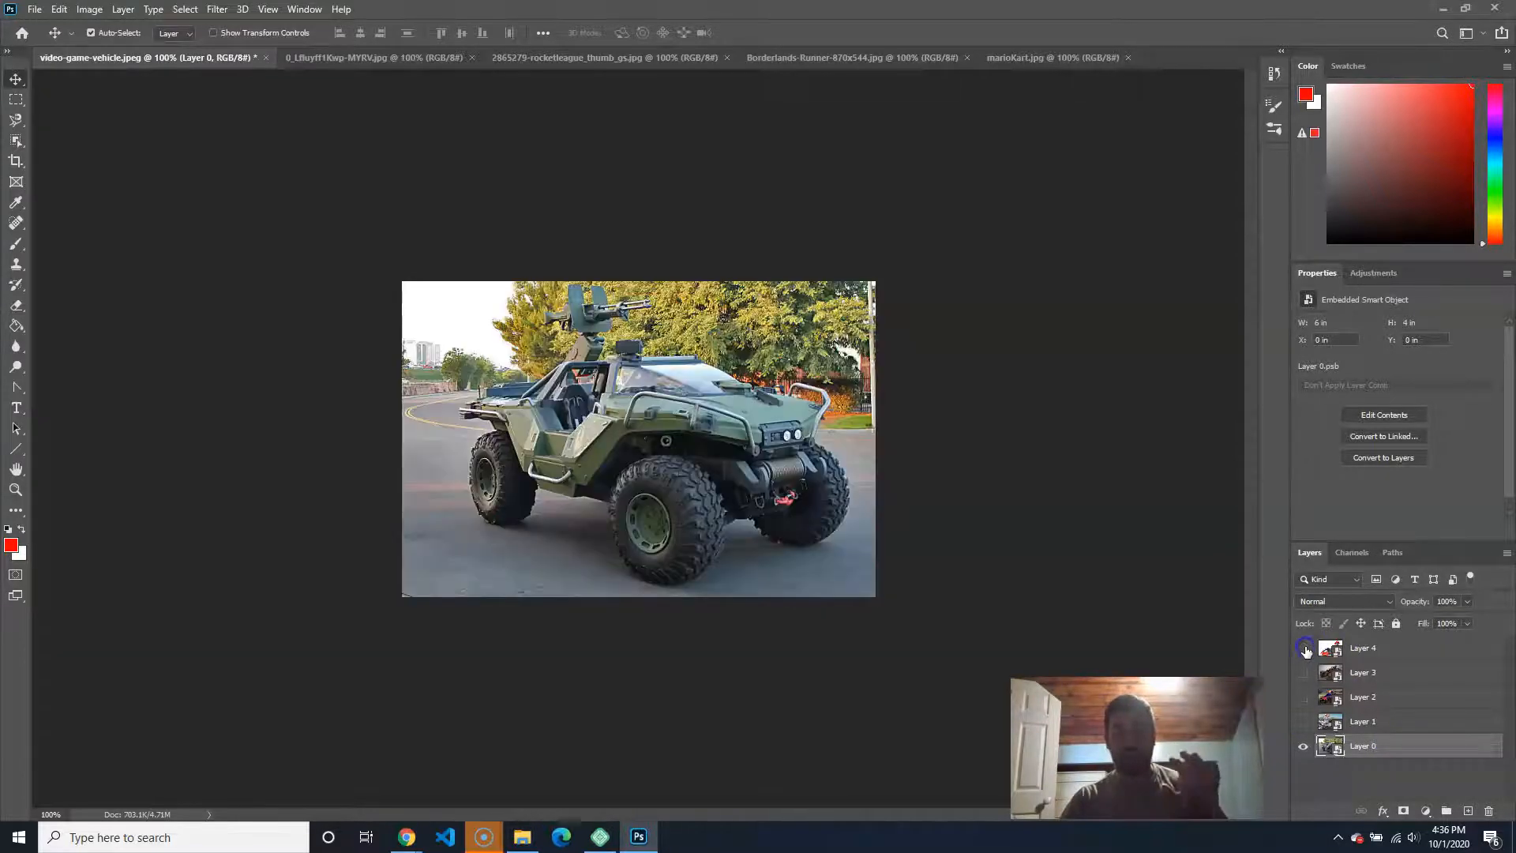
click(1304, 648)
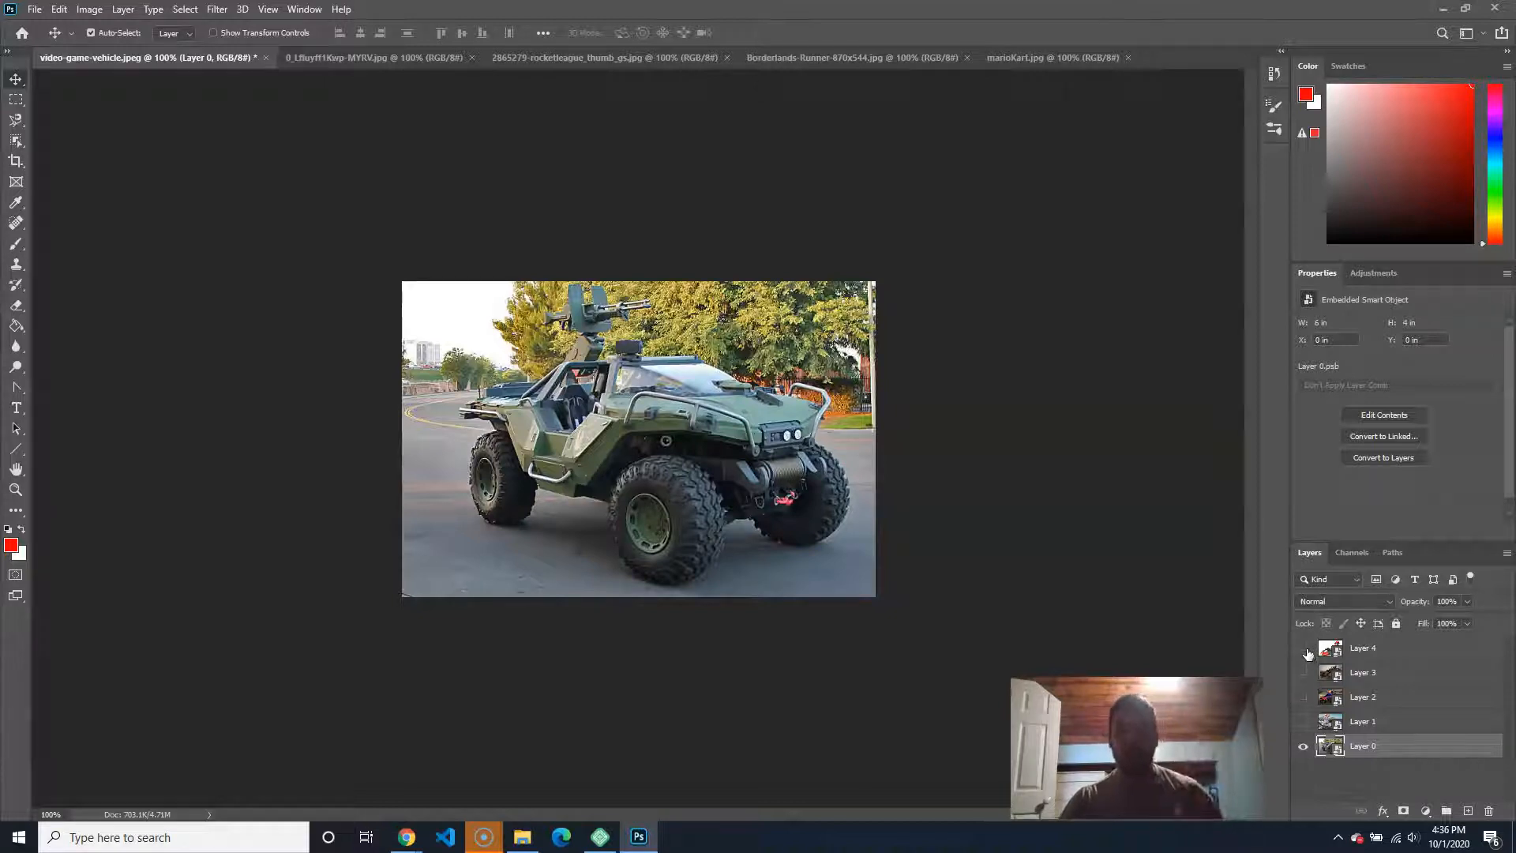
drag(1303, 648, 1291, 745)
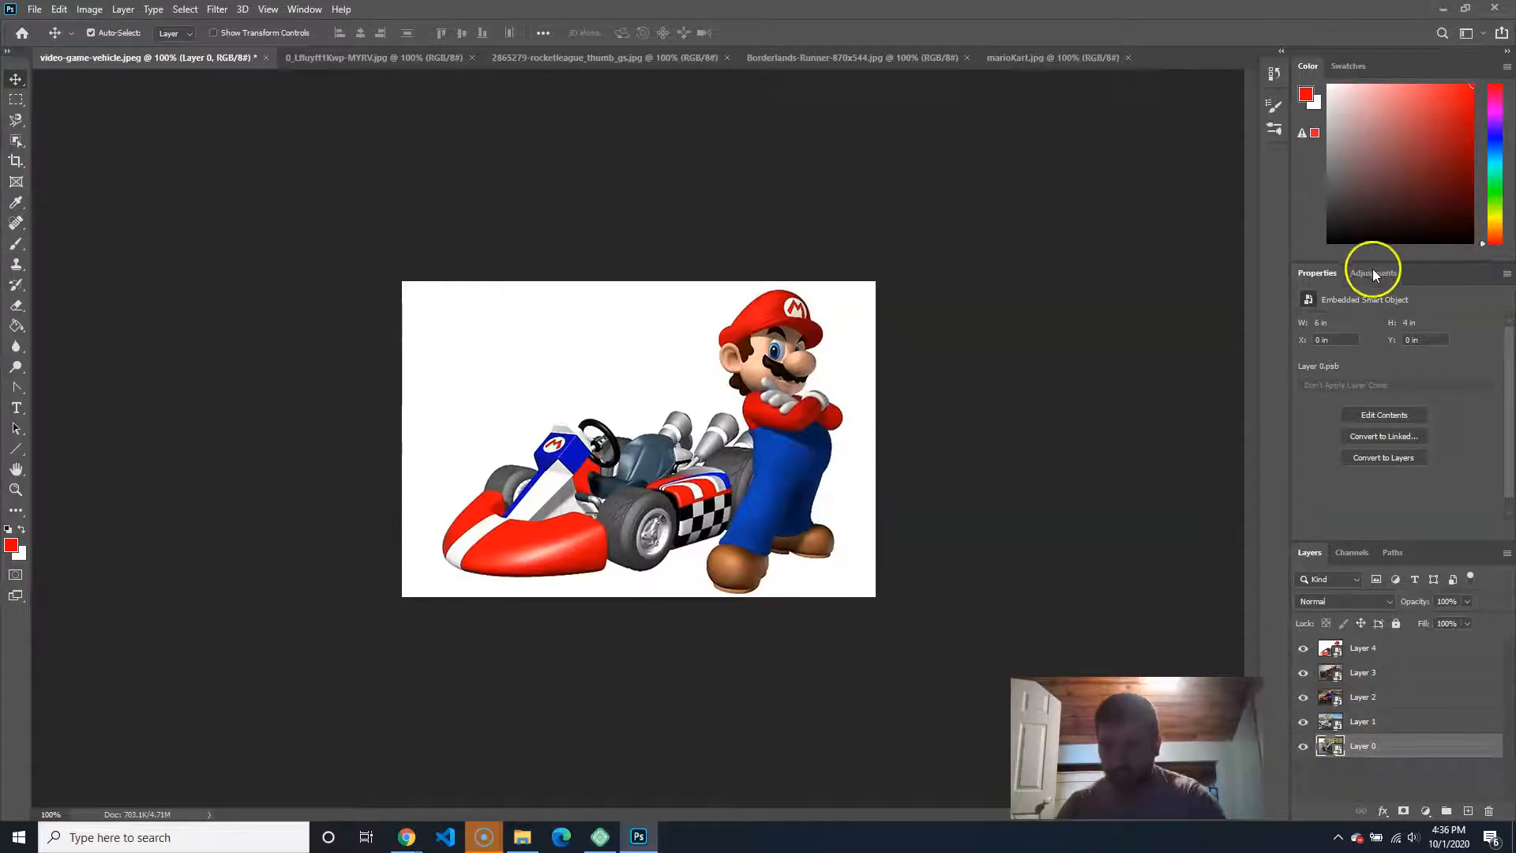
Step: Add a Black & White adjustment layer above Layer 4 and turn on its tint
click(1362, 647)
click(1380, 274)
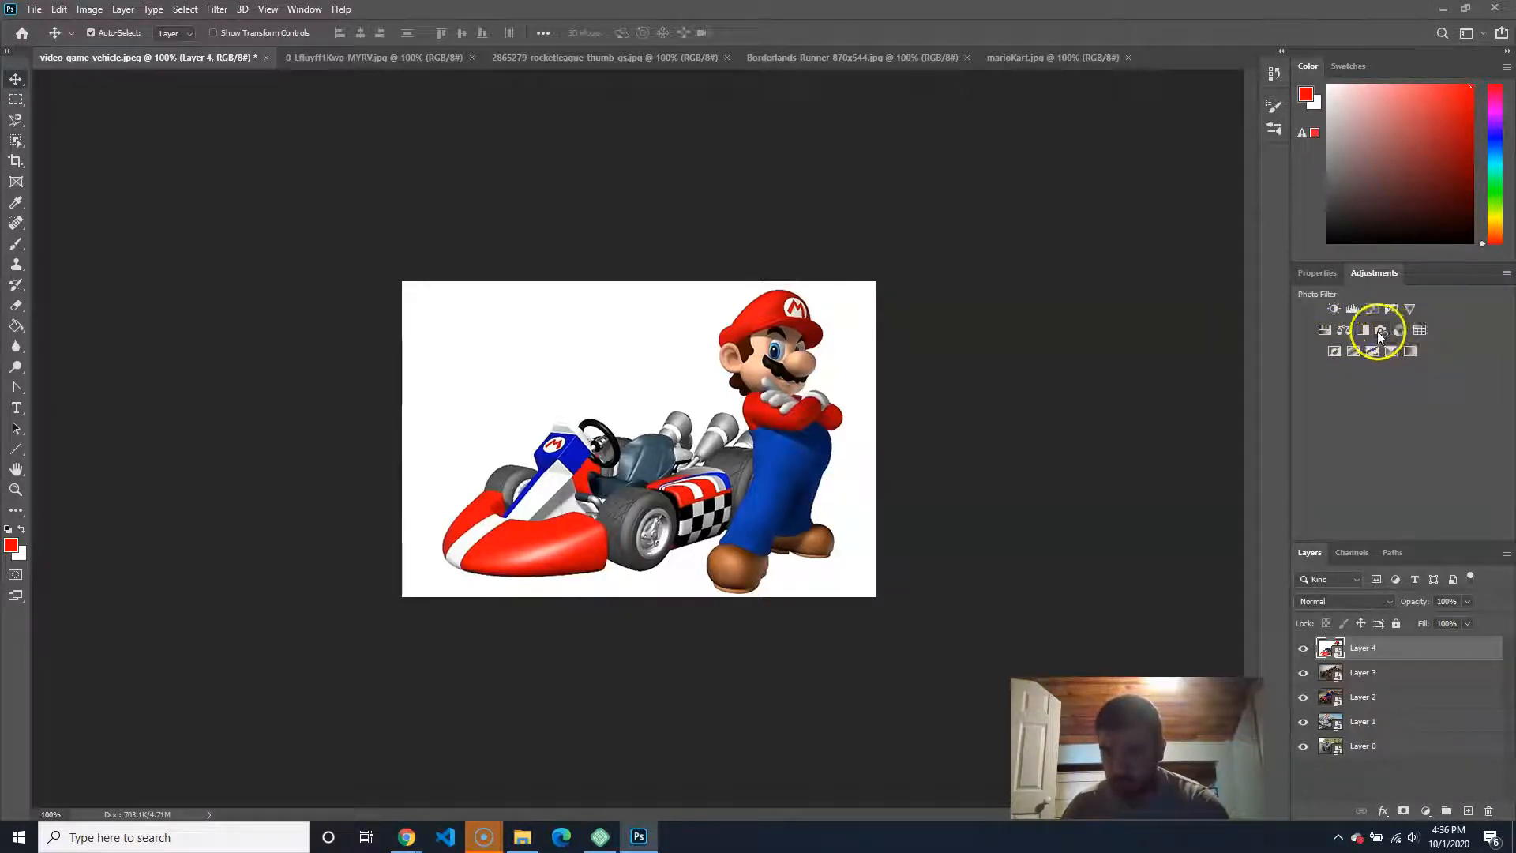
click(1362, 330)
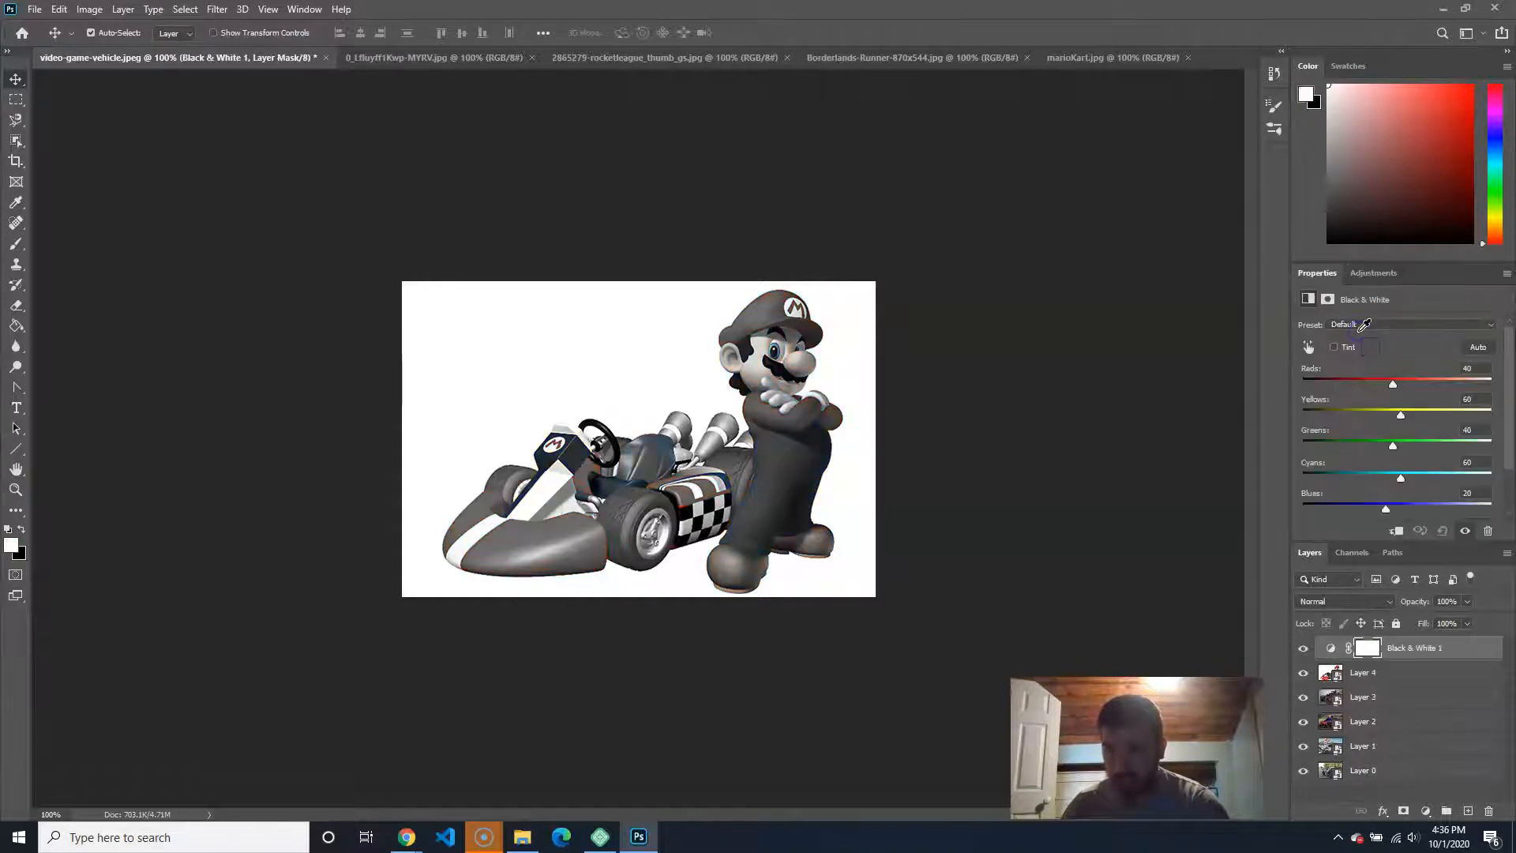
mouse_move(1504, 361)
mouse_down()
mouse_move(1506, 440)
mouse_move(1506, 347)
mouse_up()
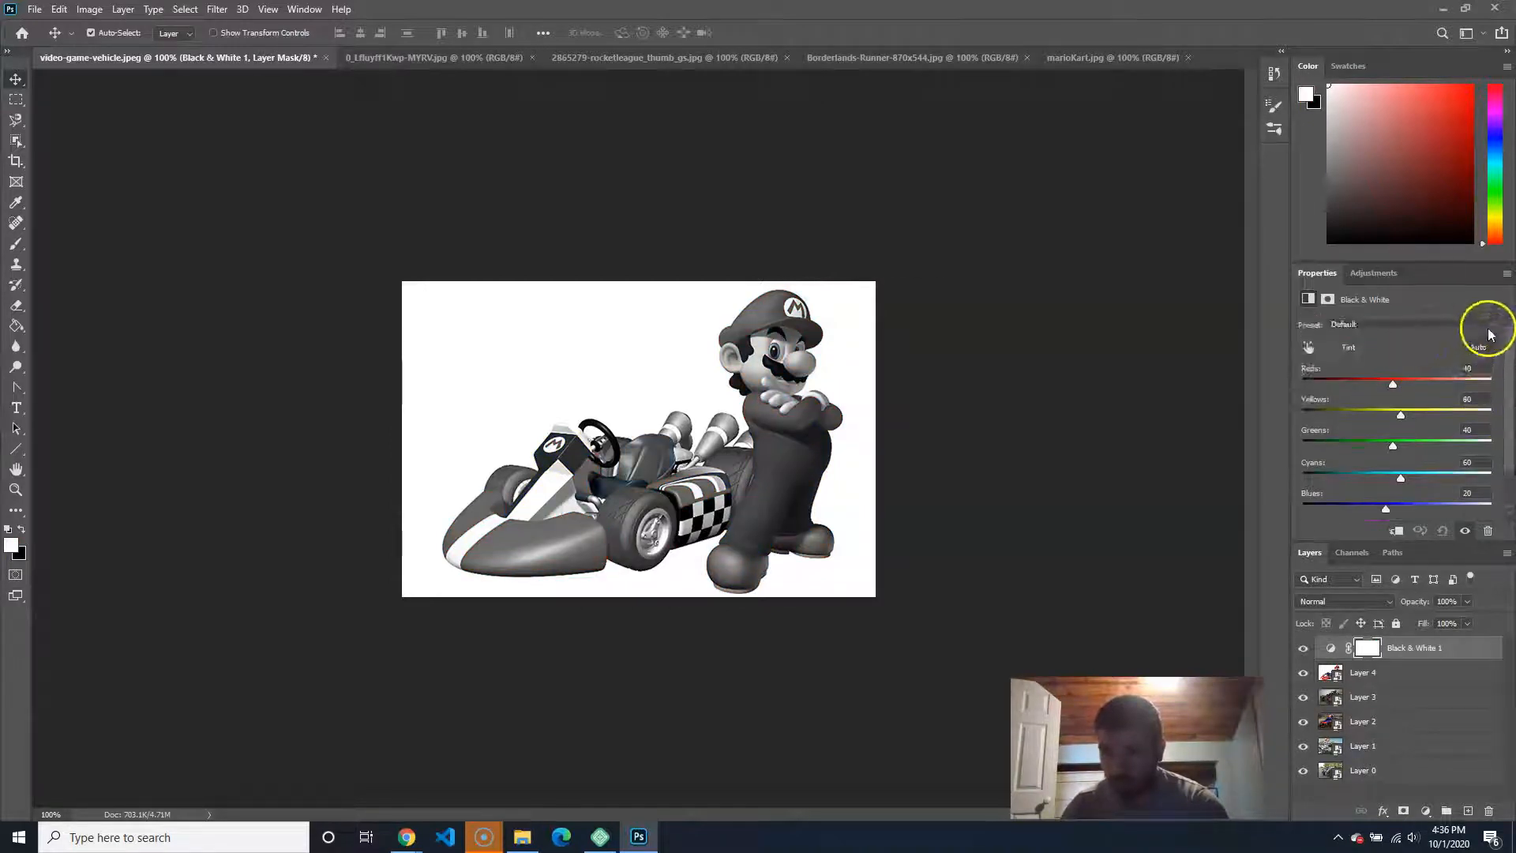
click(1489, 324)
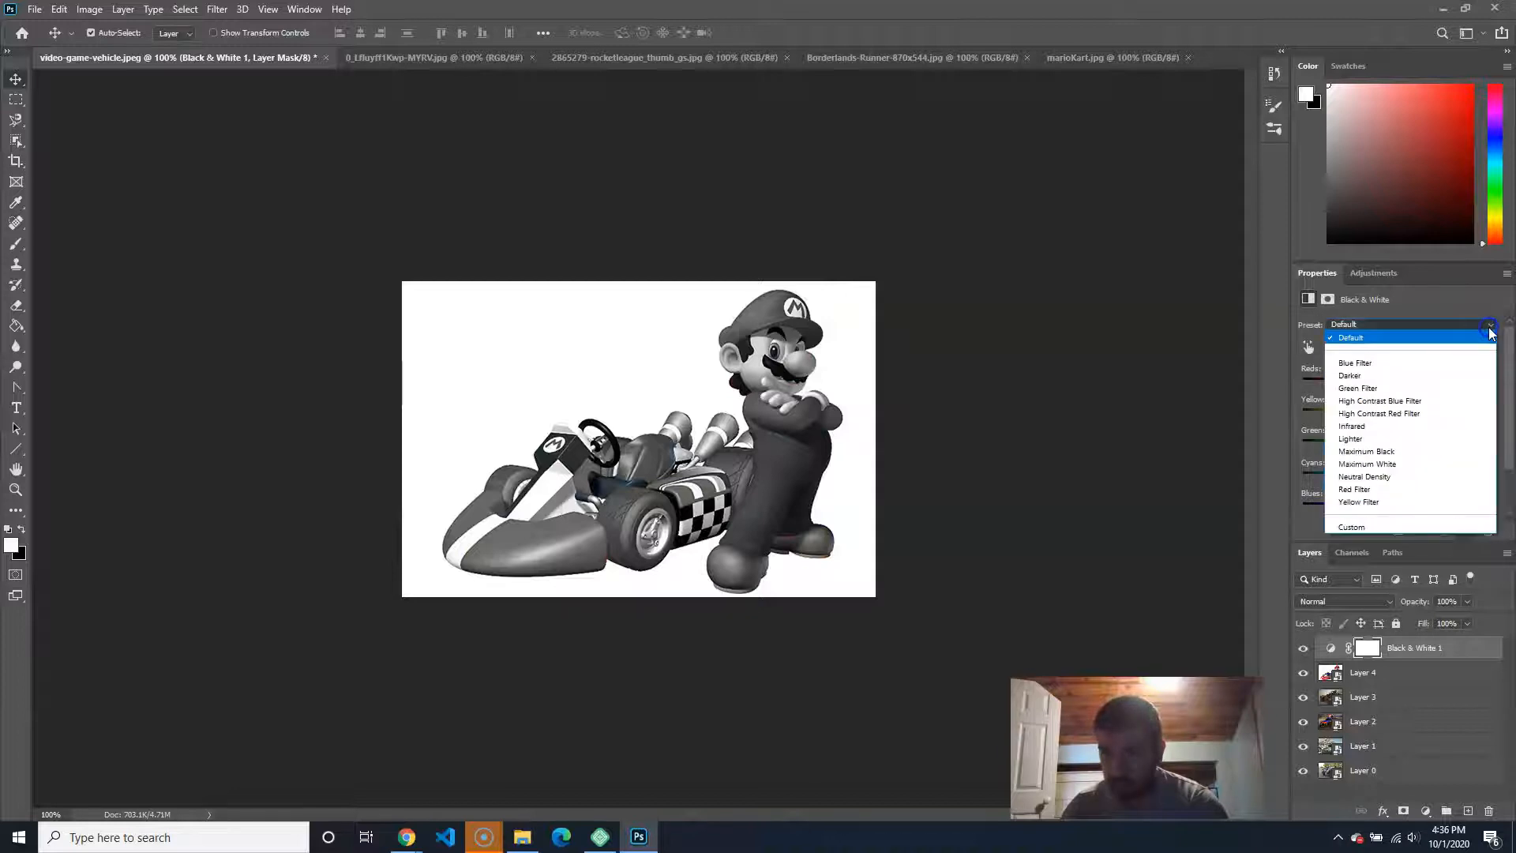
click(1441, 319)
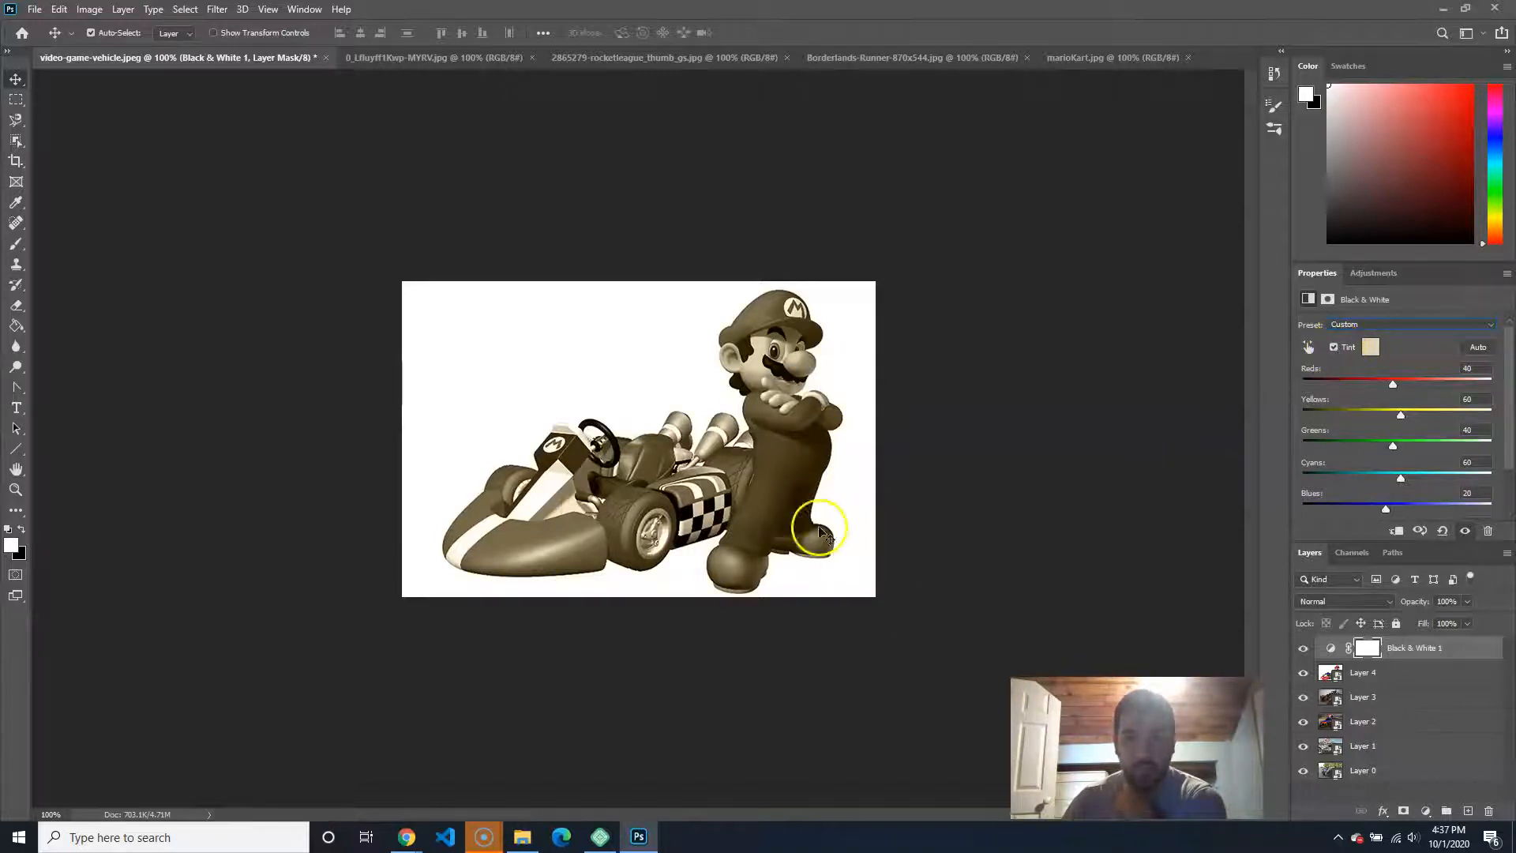
Step: Toggle the Black & White adjustment and Layer 4 to compare how the tint unifies the images
click(1309, 648)
click(1302, 648)
click(1303, 673)
click(1303, 673)
click(1302, 674)
click(1302, 674)
click(1303, 673)
click(1303, 674)
click(1302, 674)
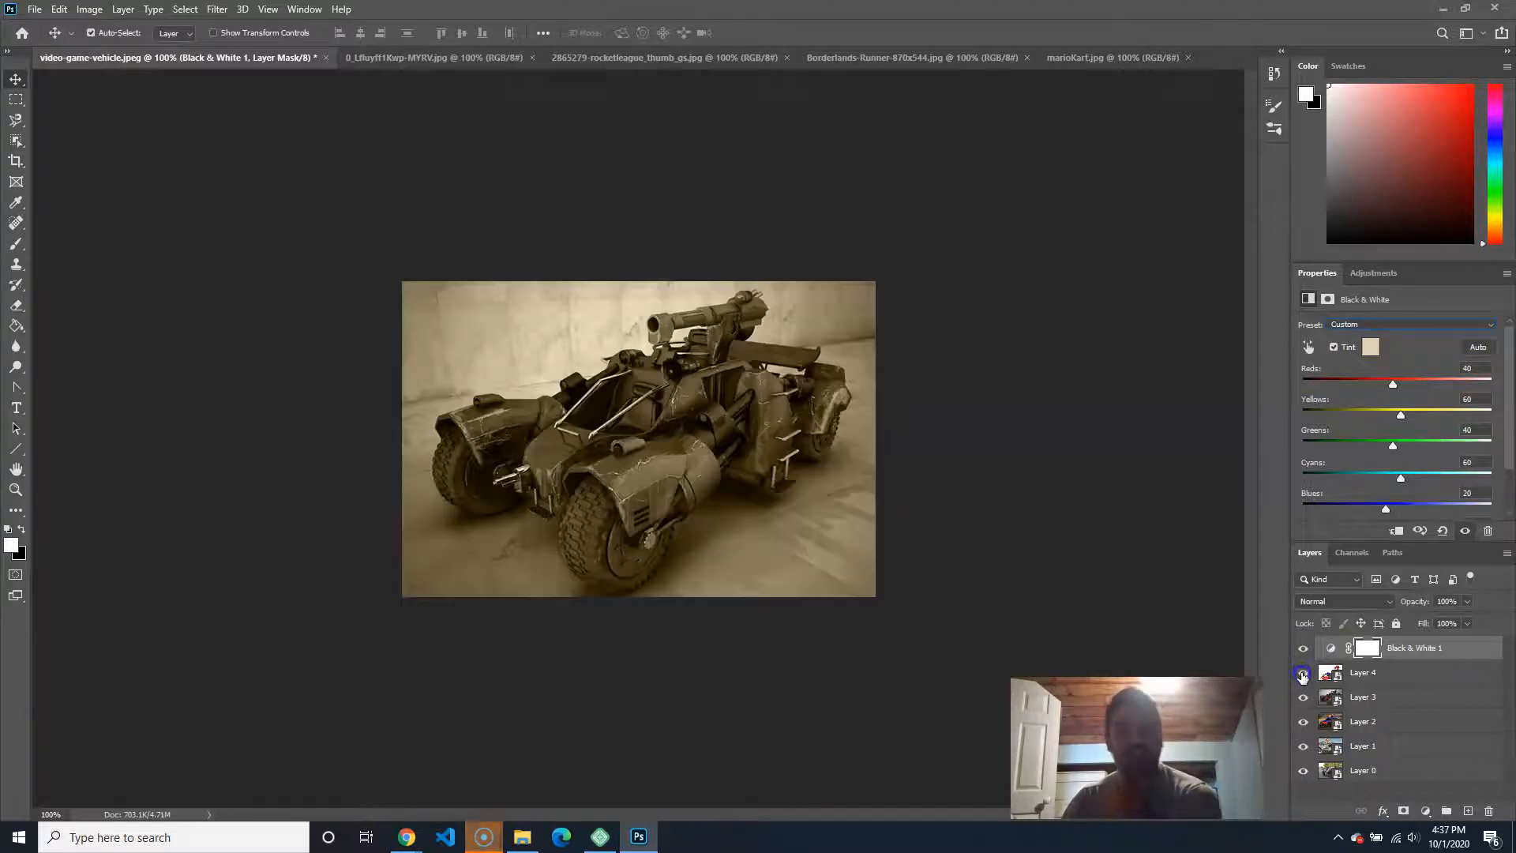
click(1303, 674)
click(1303, 673)
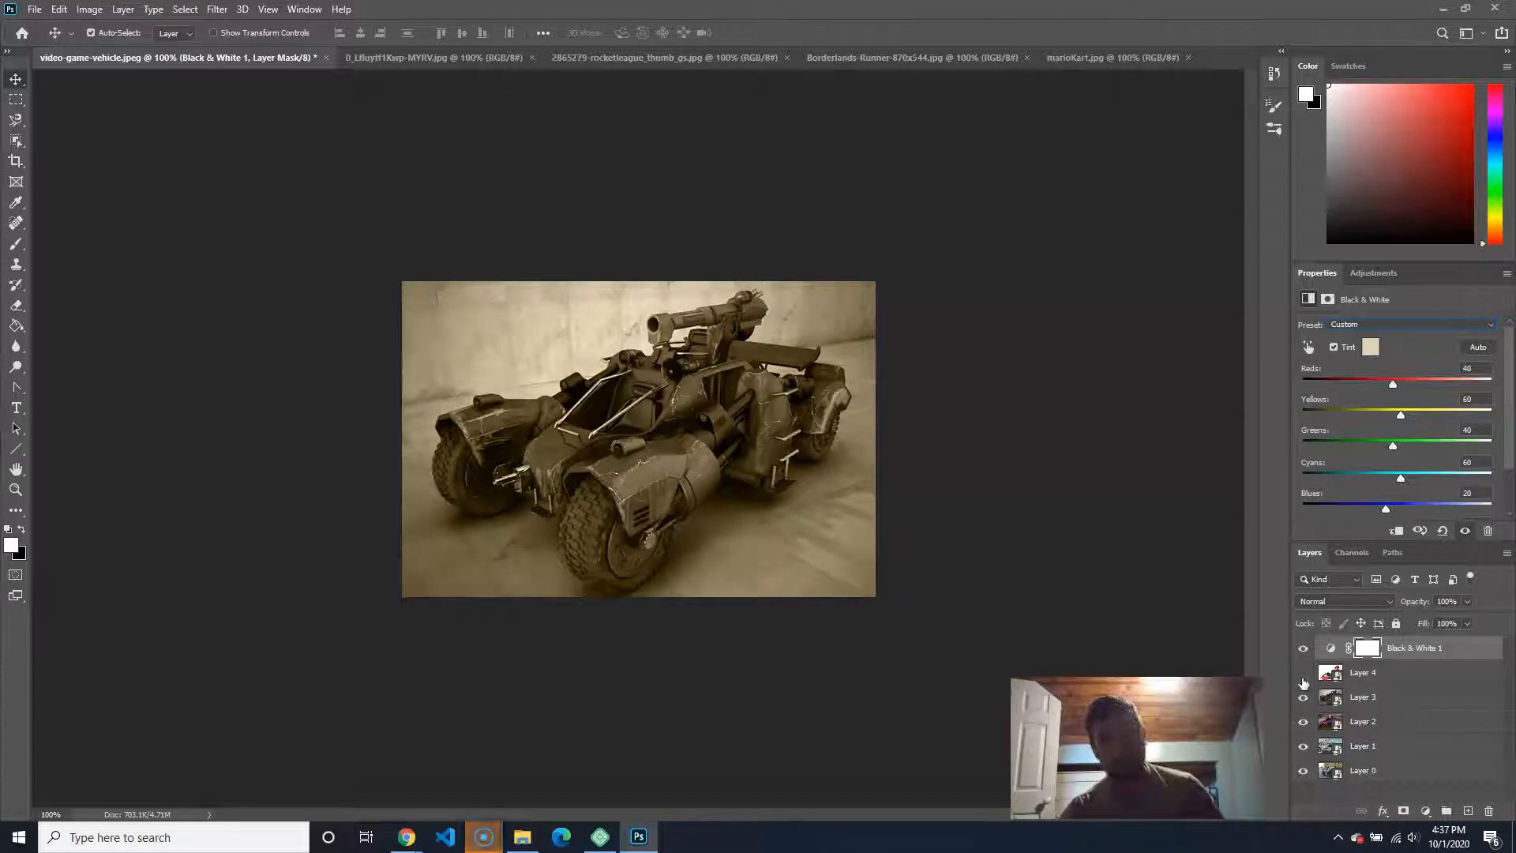
click(1303, 676)
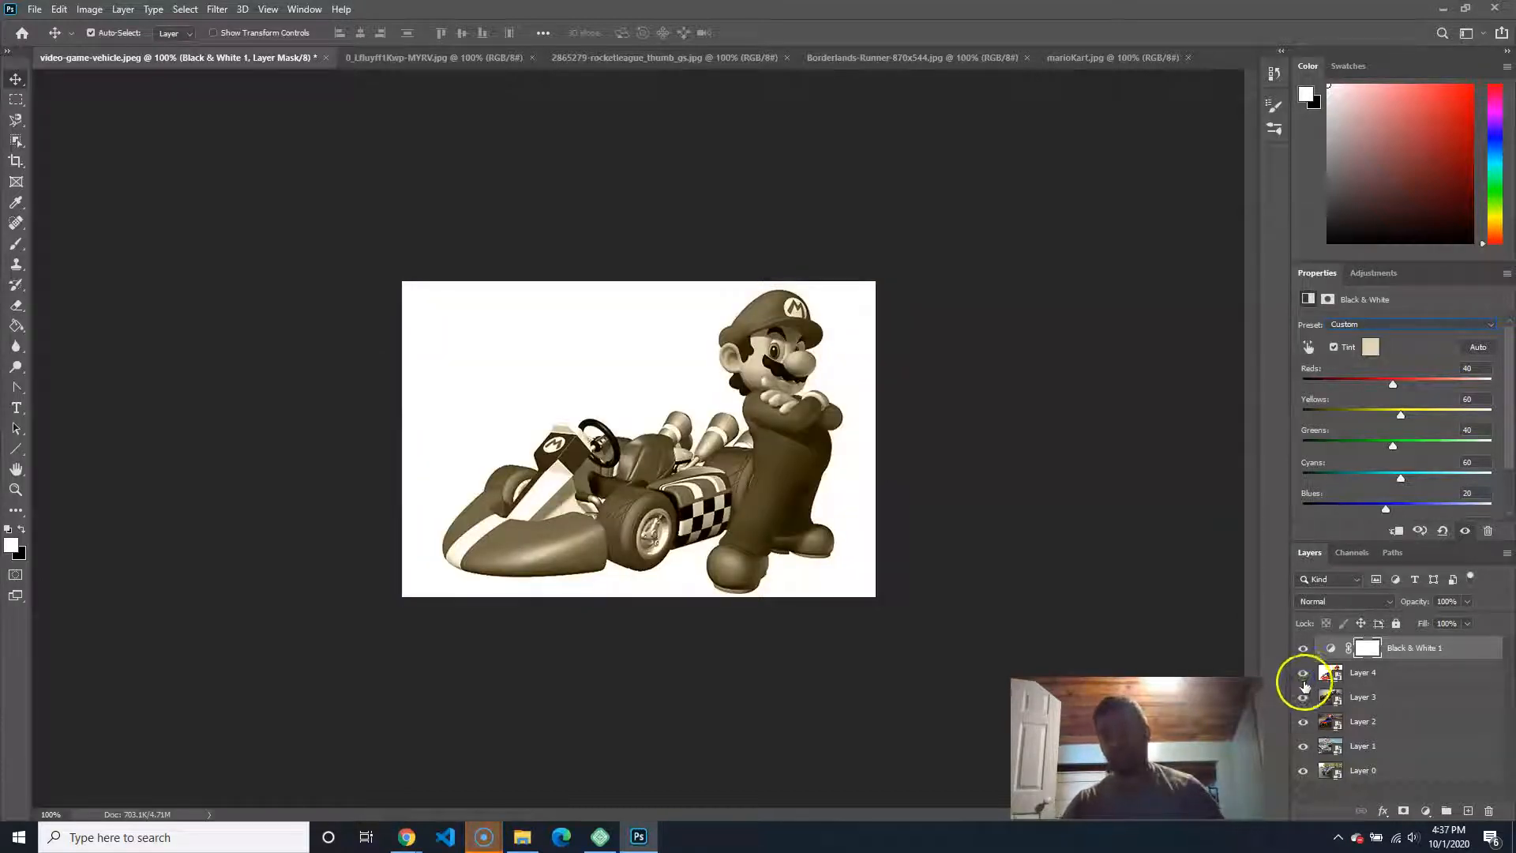
click(1302, 676)
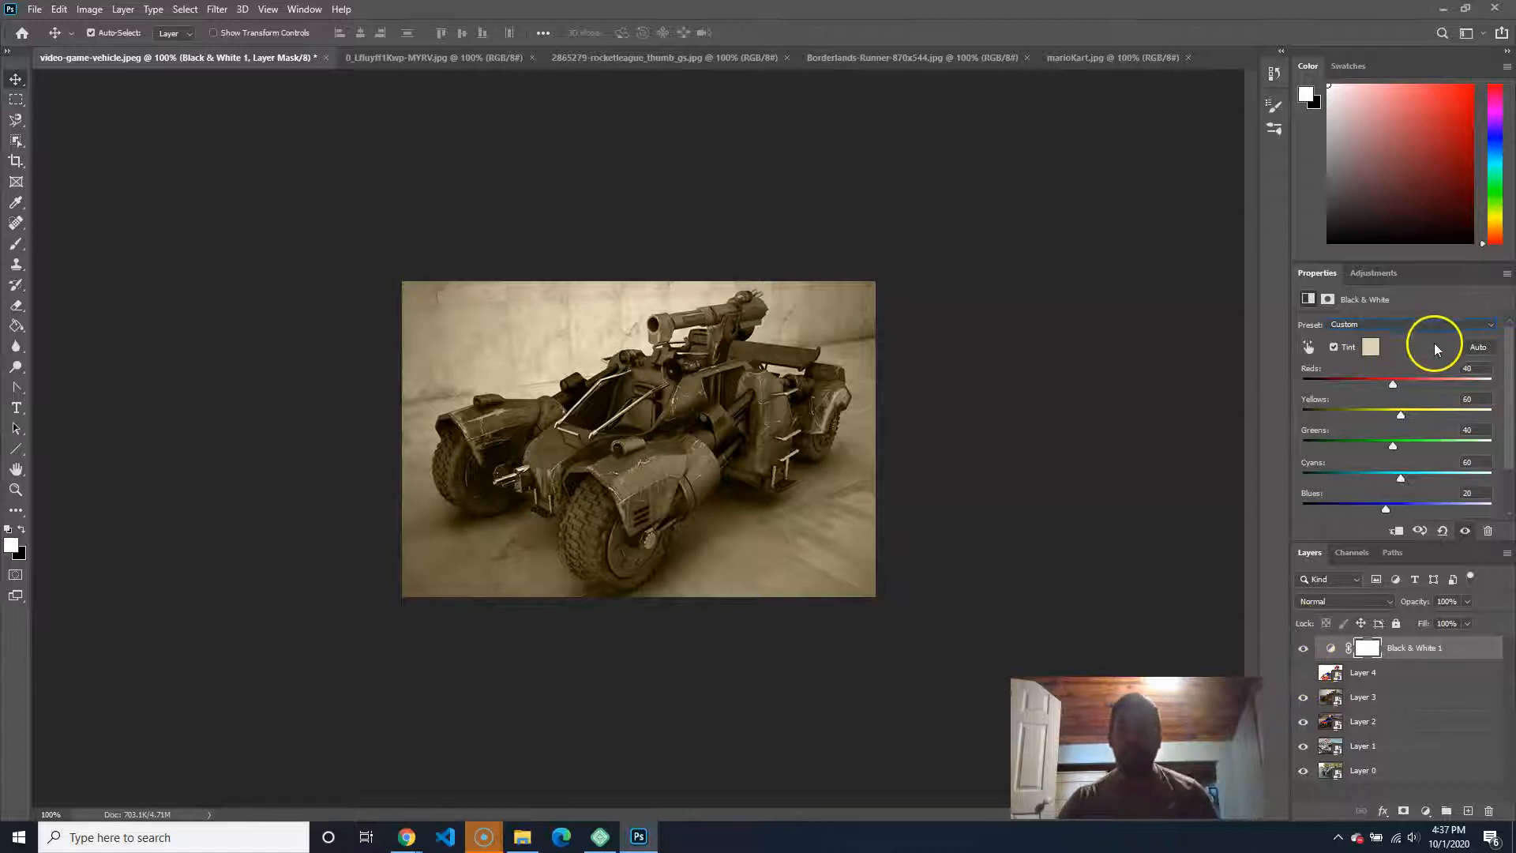
click(1302, 672)
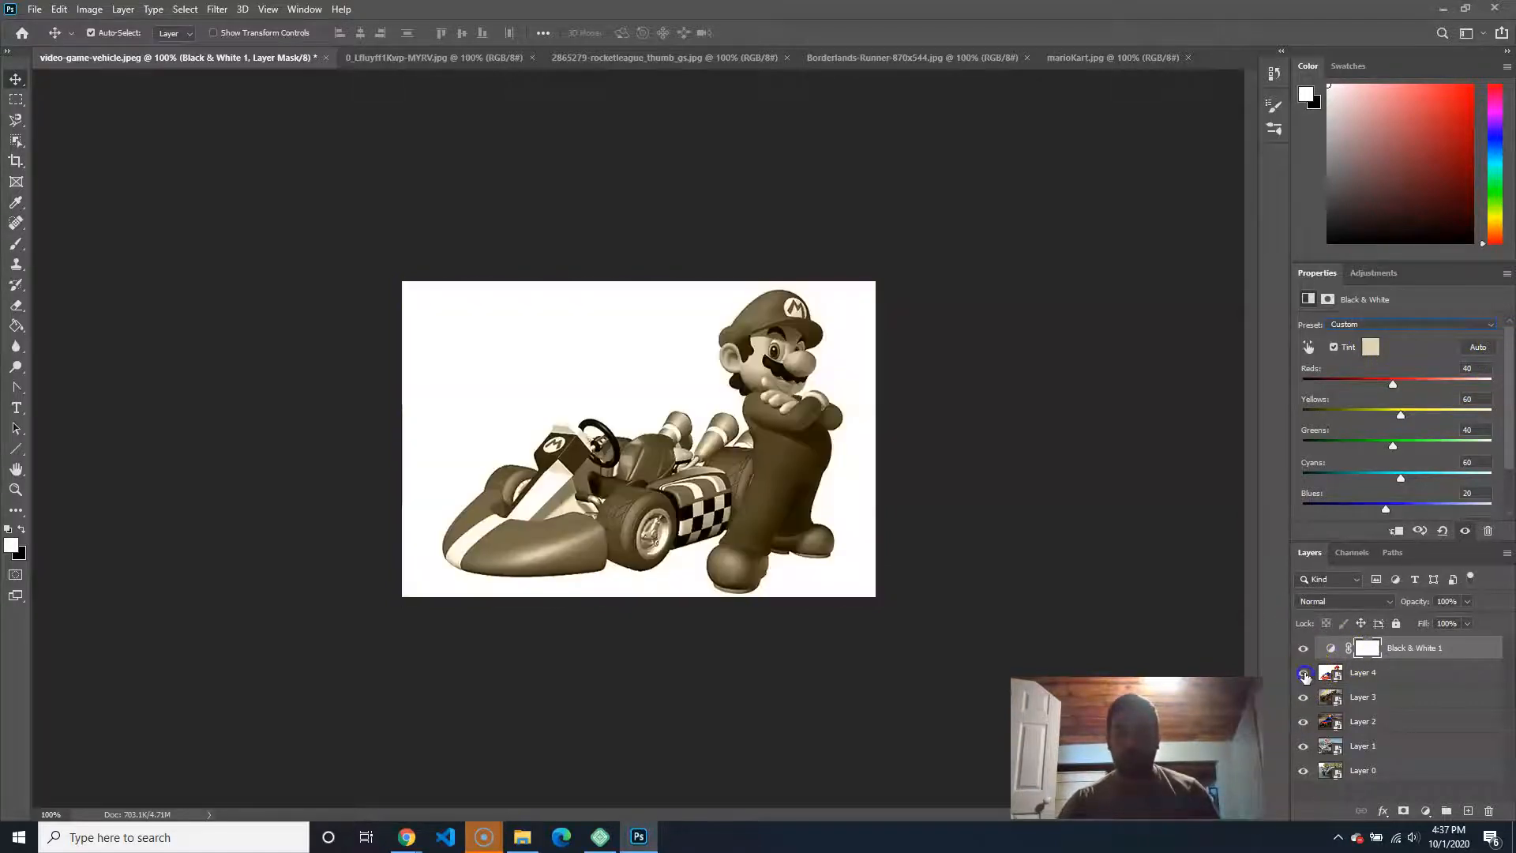
Step: Isolate Layer 0 beneath the Black & White adjustment layer and set that adjustment layer's opacity to 62%
drag(1302, 672, 1302, 746)
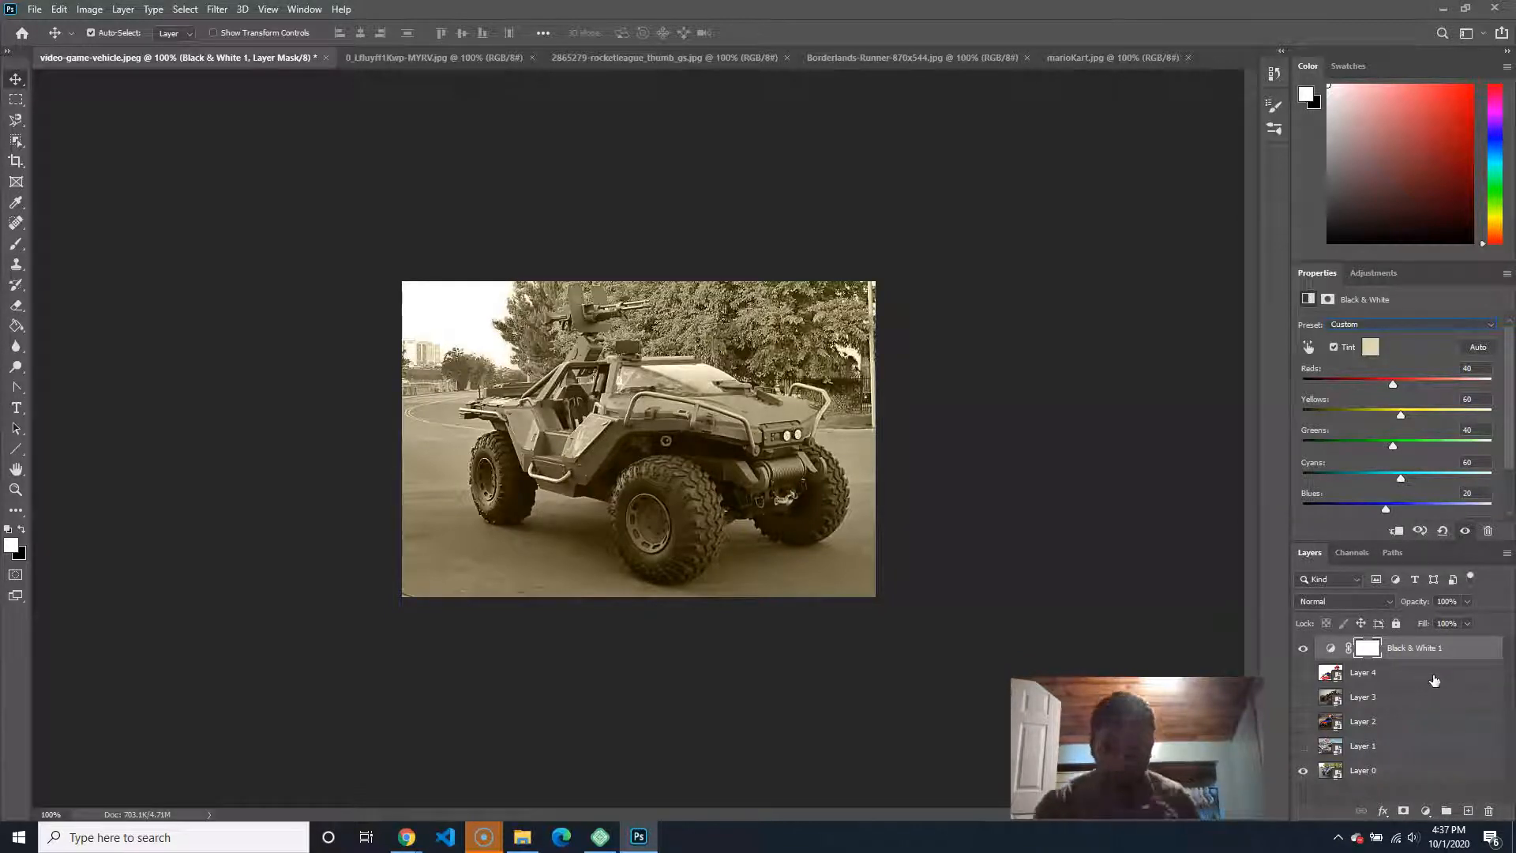
click(1433, 697)
click(1368, 647)
drag(1464, 621, 1431, 622)
click(1303, 672)
click(1302, 672)
click(1302, 673)
click(1302, 673)
click(1464, 606)
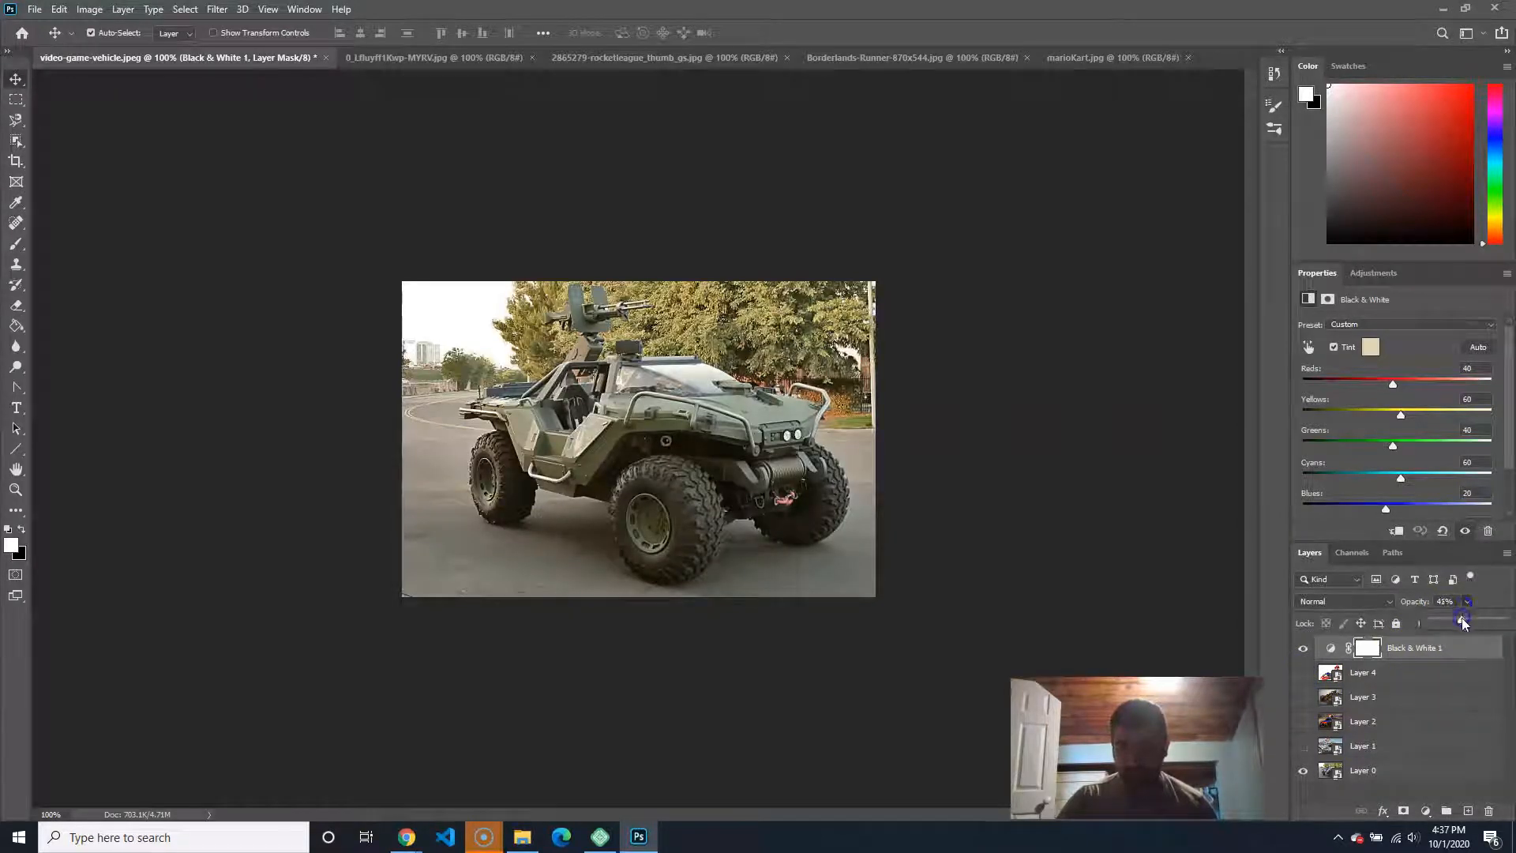
drag(1461, 619, 1477, 626)
Step: Toggle Layer 4's visibility to compare the kart image with the other vehicles under the reduced tint
click(1303, 672)
click(1303, 673)
click(1303, 673)
click(1304, 672)
click(1305, 673)
click(1304, 672)
click(1303, 672)
click(1303, 672)
click(1303, 673)
click(1303, 673)
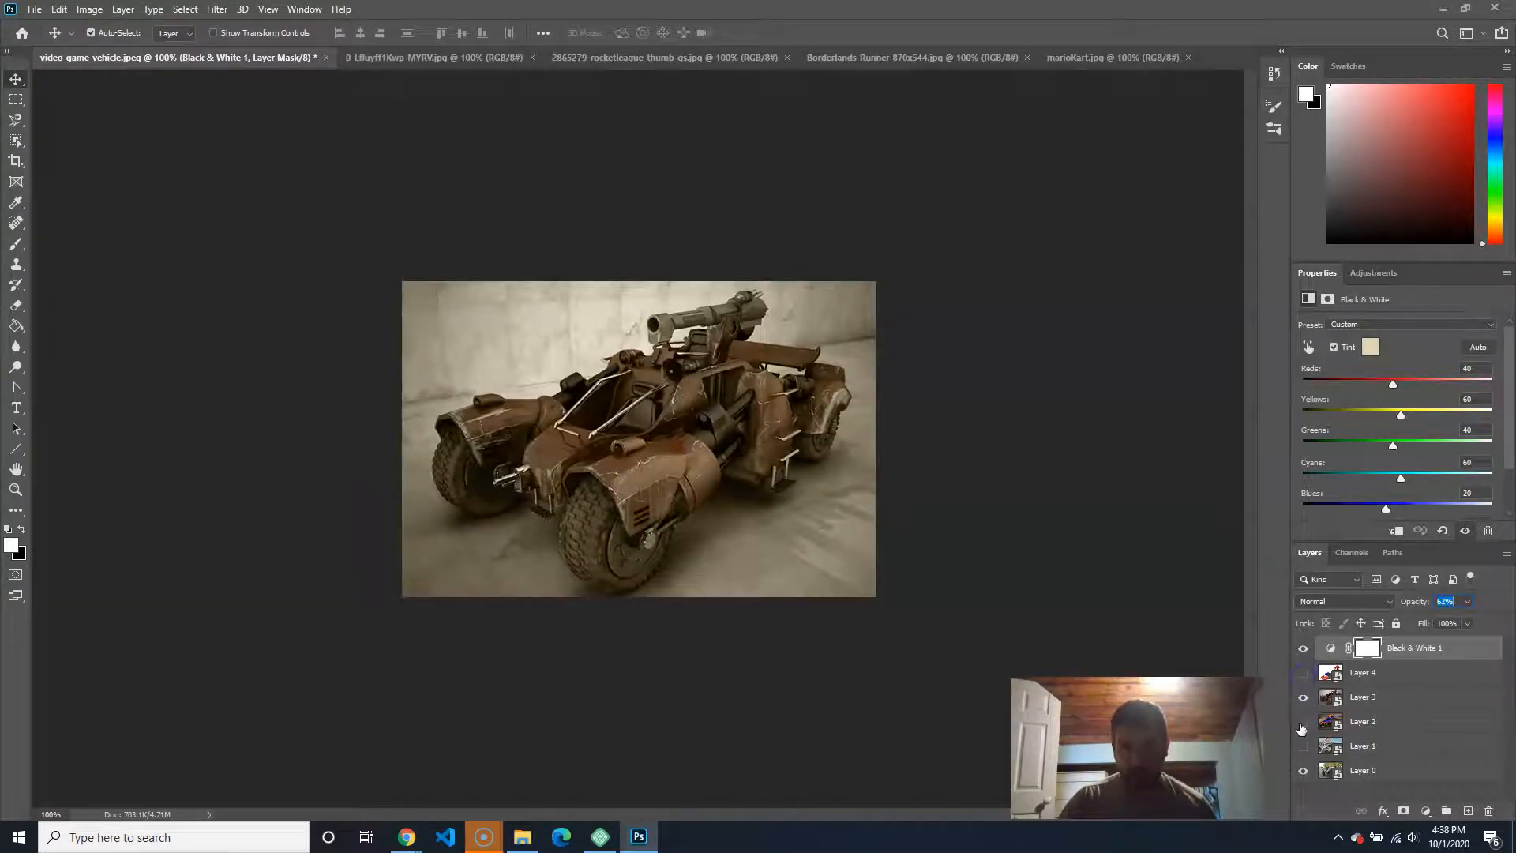
Step: Toggle Layers 3, 2 and 1 to check the reduced tint on each image, ending with every layer shown
click(1302, 697)
click(1303, 721)
click(1303, 720)
click(1304, 746)
click(1303, 721)
click(1303, 721)
click(1303, 720)
click(1304, 720)
click(1304, 721)
click(1303, 721)
click(1303, 721)
click(1303, 721)
drag(1303, 720, 1303, 677)
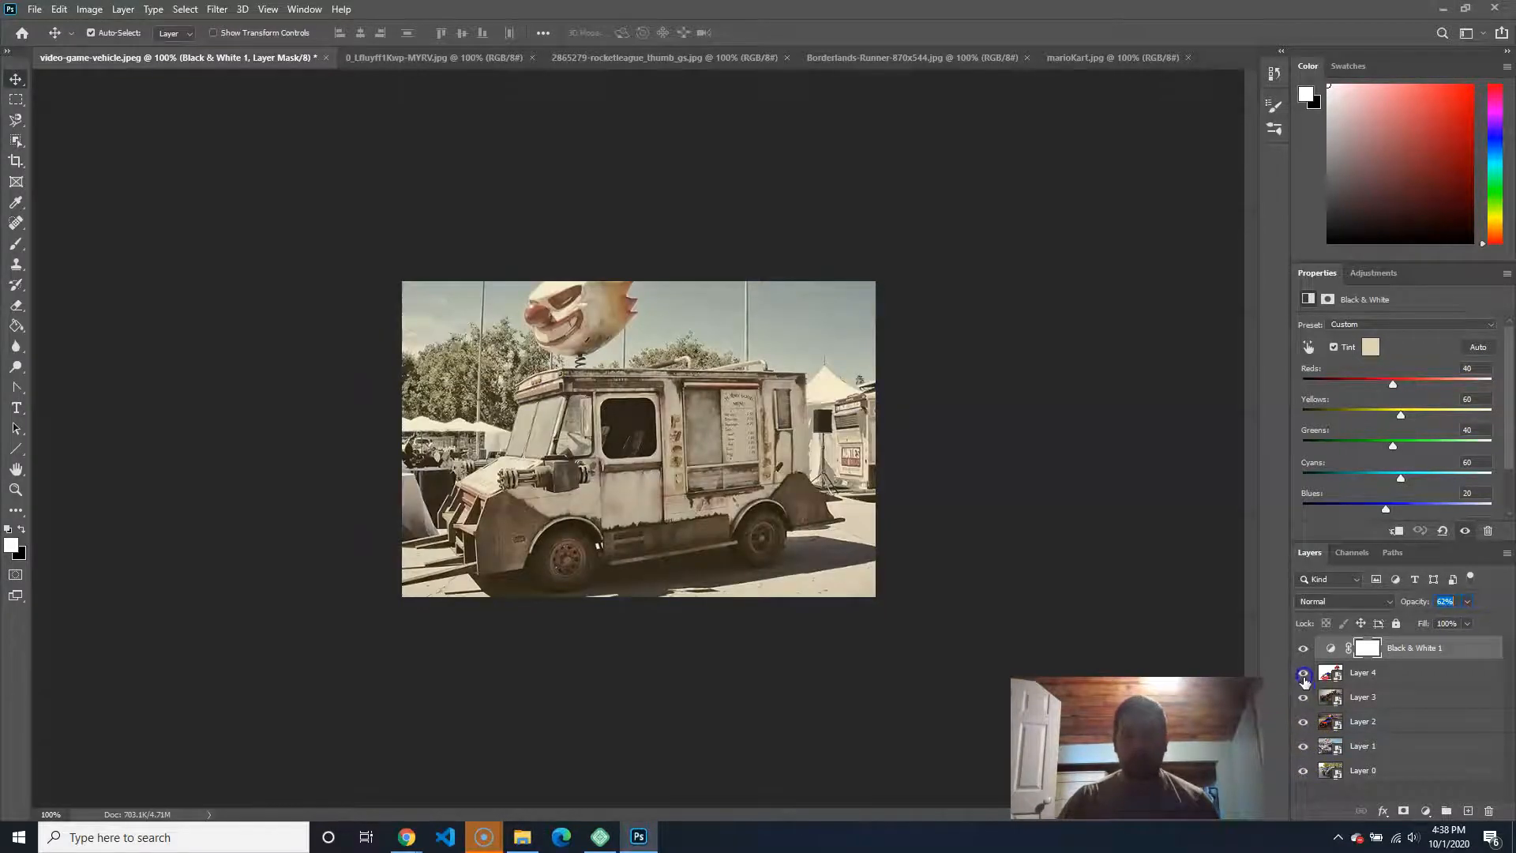
Step: Toggle the Black & White adjustment to compare the colors, hide Layers 1 to 4, and select Layer 0
click(1304, 649)
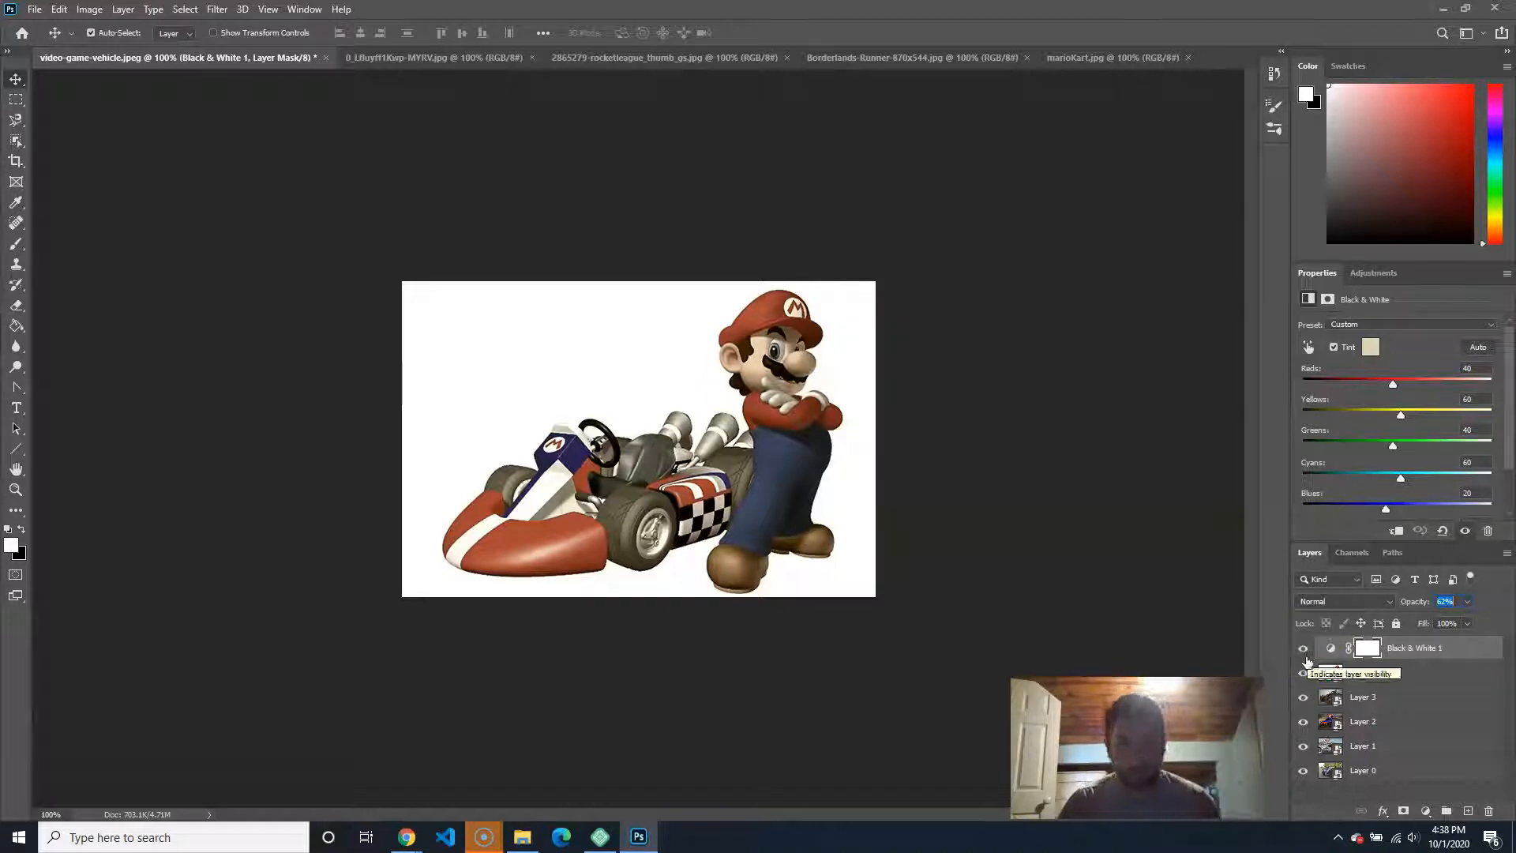
click(1306, 655)
click(1308, 647)
drag(1307, 655, 1303, 746)
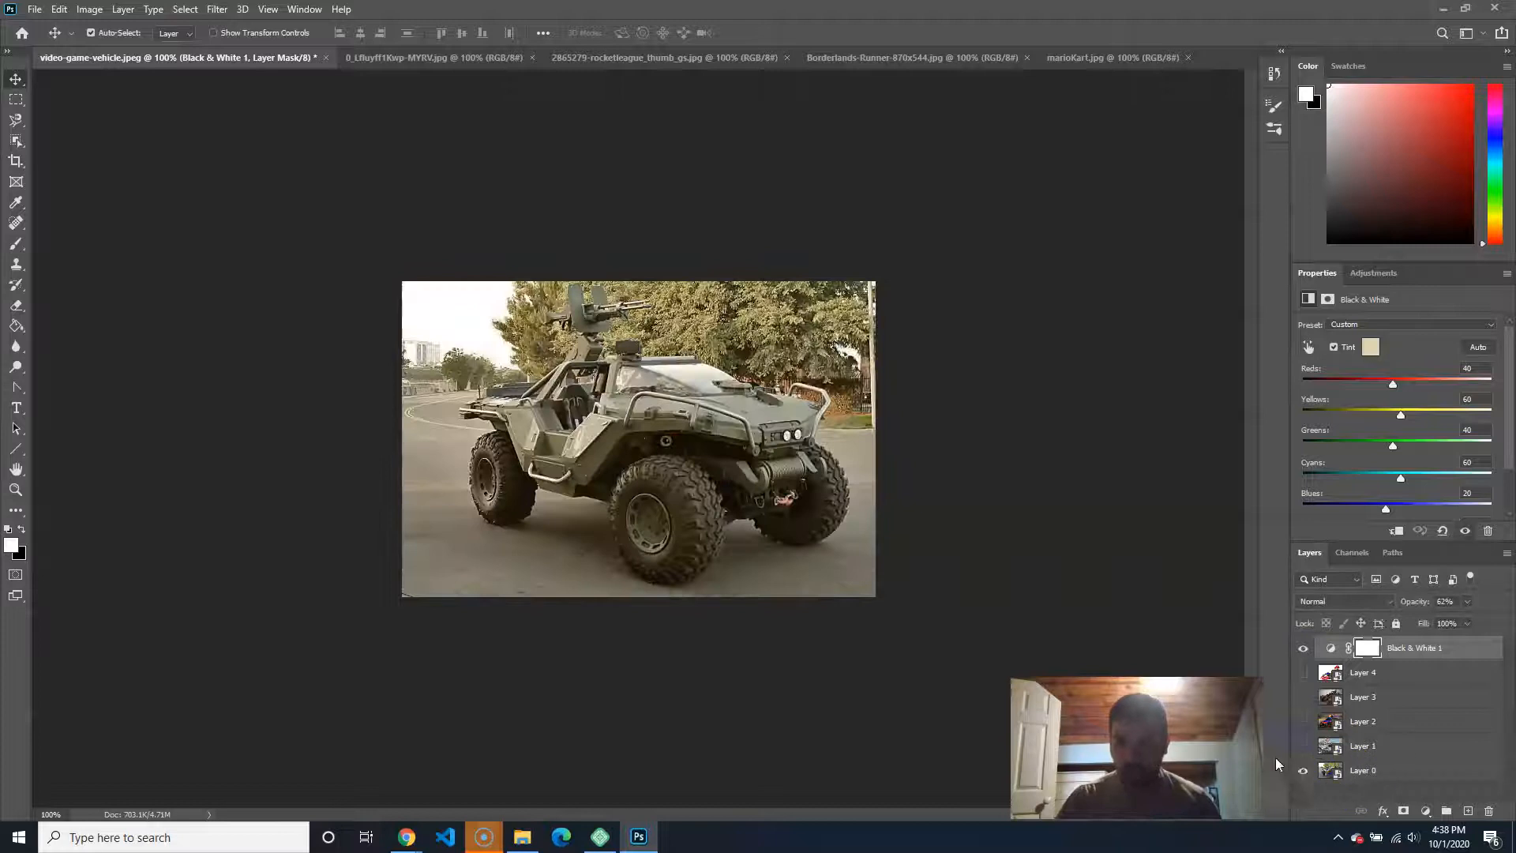
click(1413, 769)
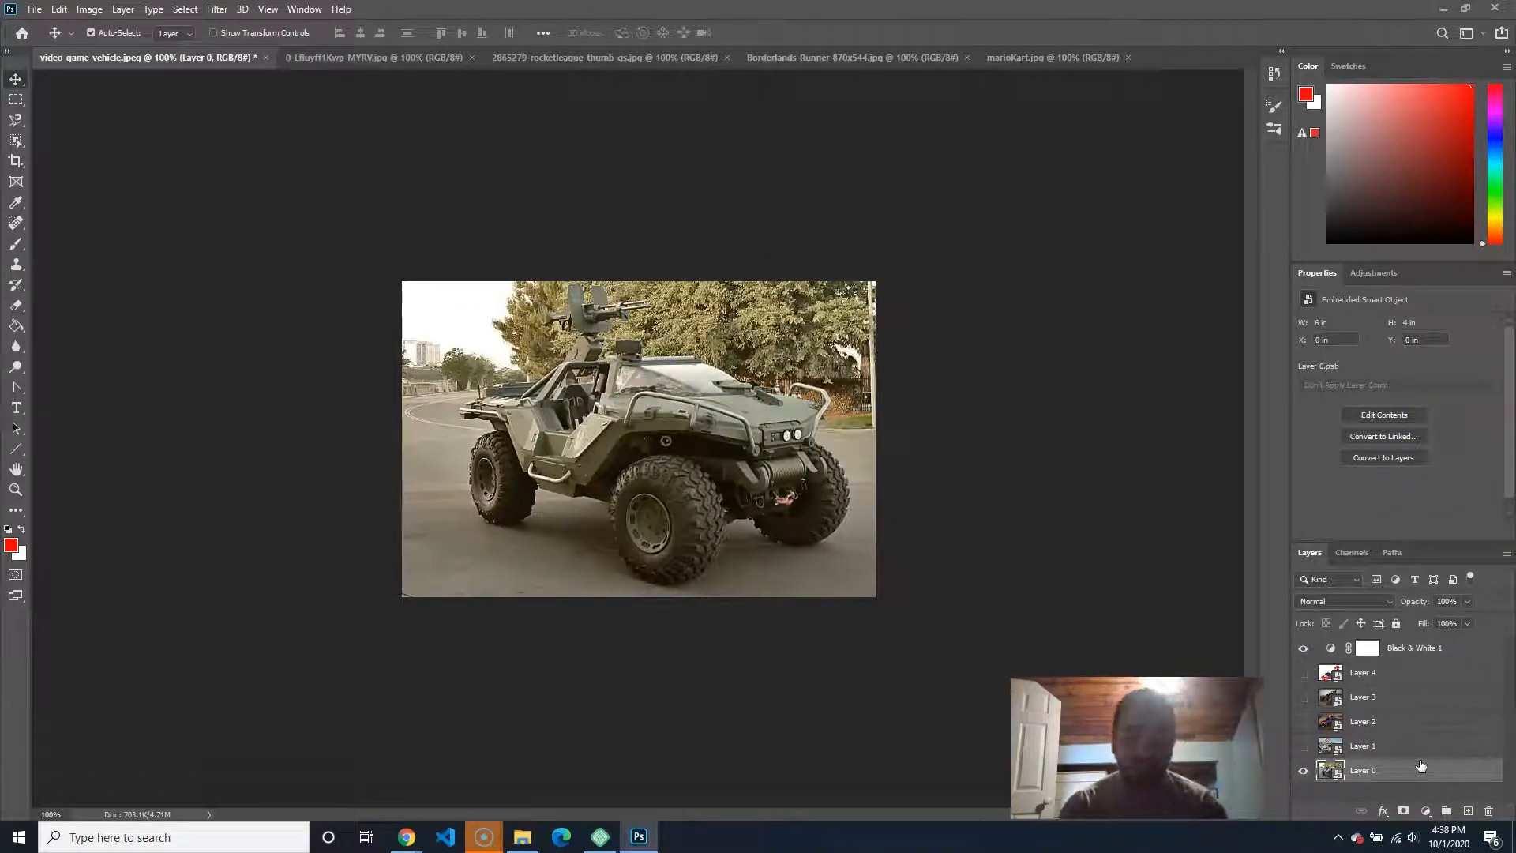
Step: Save the layered document as newInventoryCarsForSlider.psd in the imagesForCarSite folder with Maximize Compatibility enabled
key(ctrl+s)
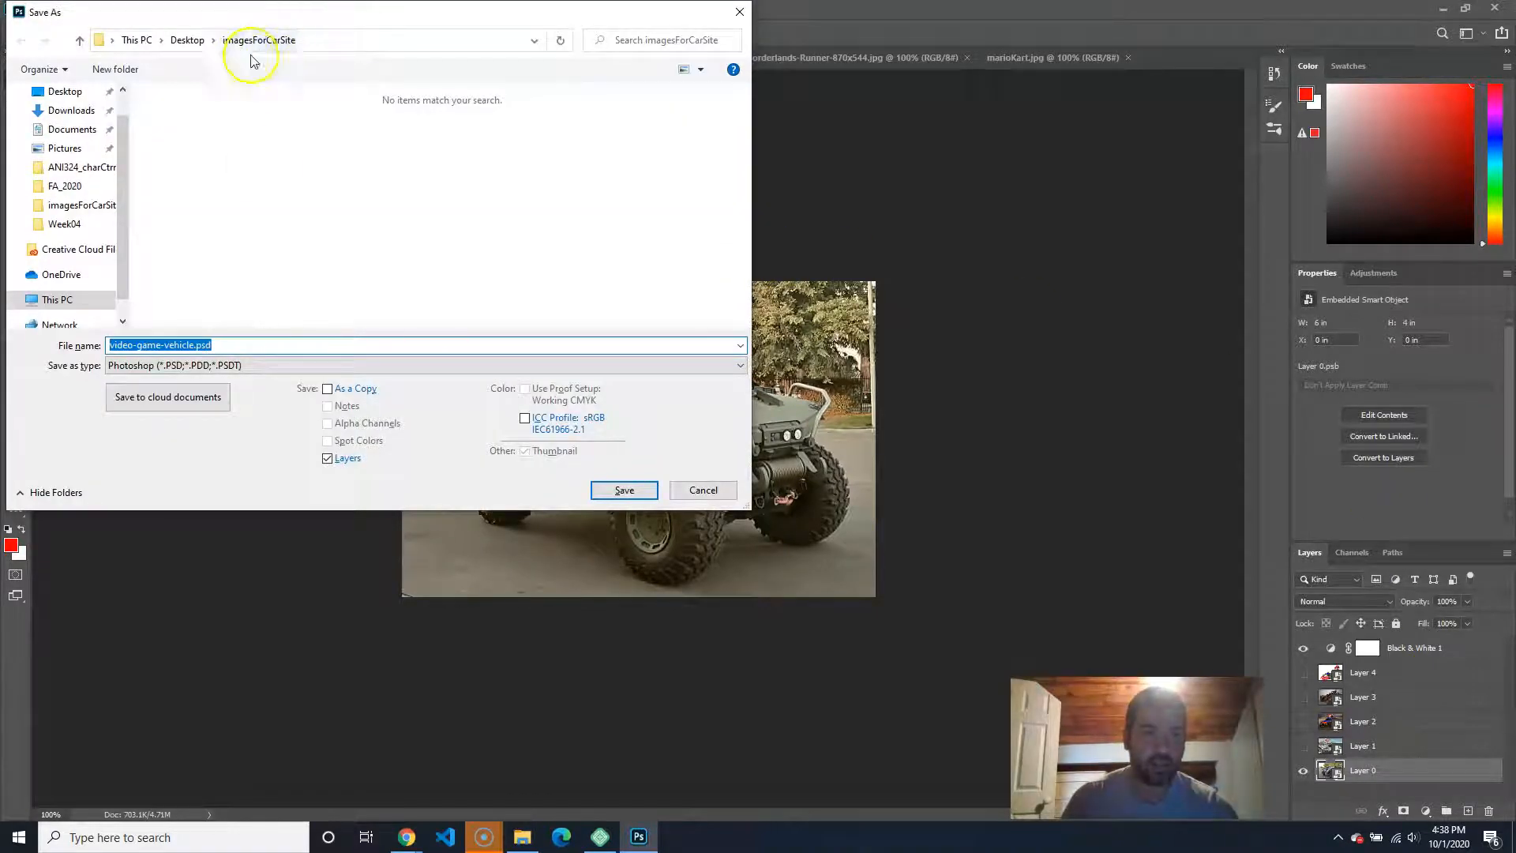
click(237, 345)
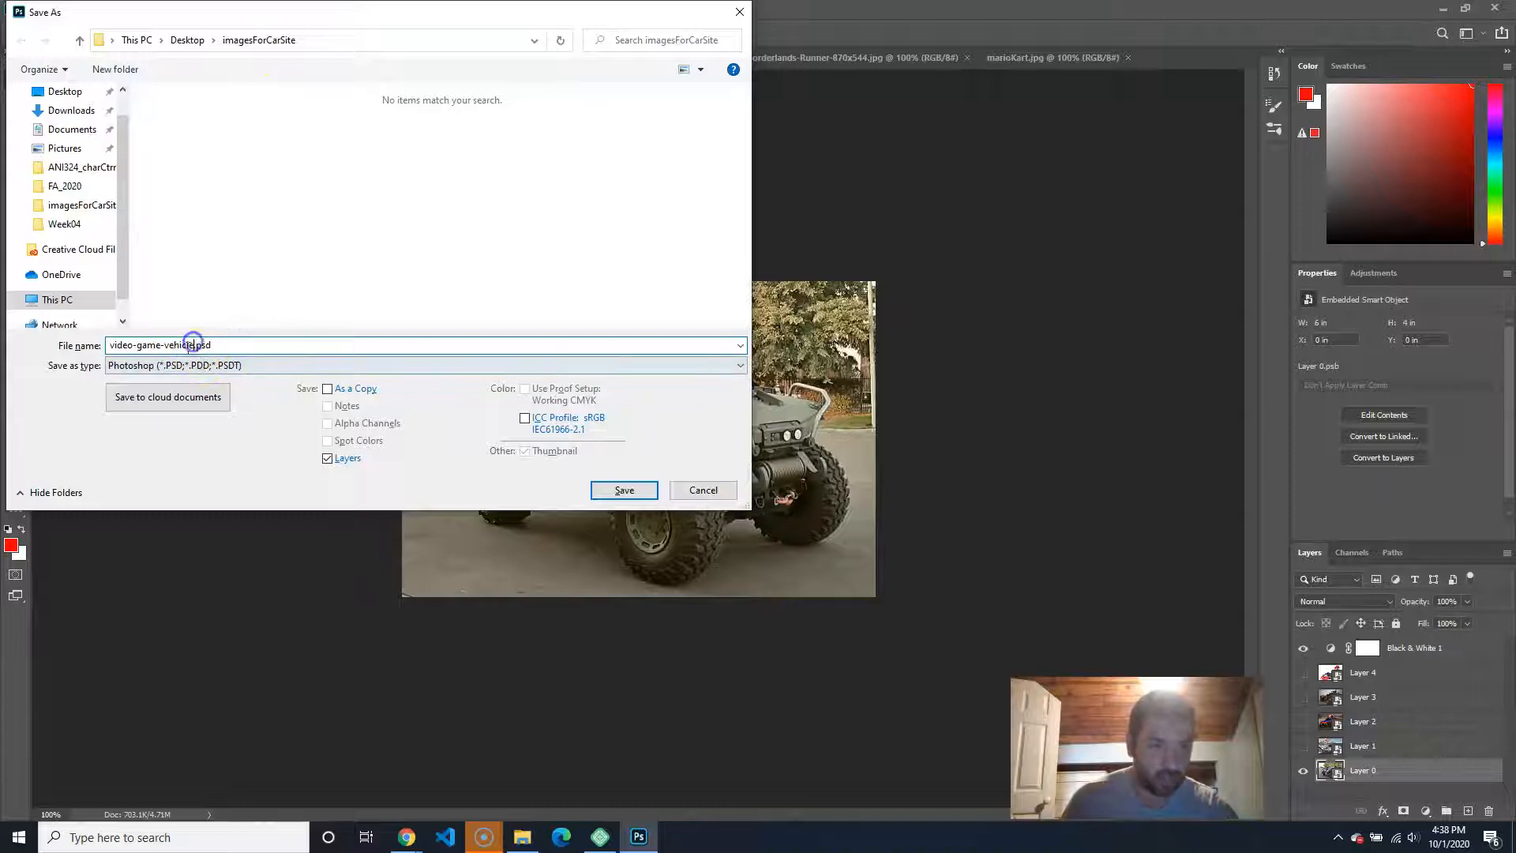
drag(190, 345, 13, 340)
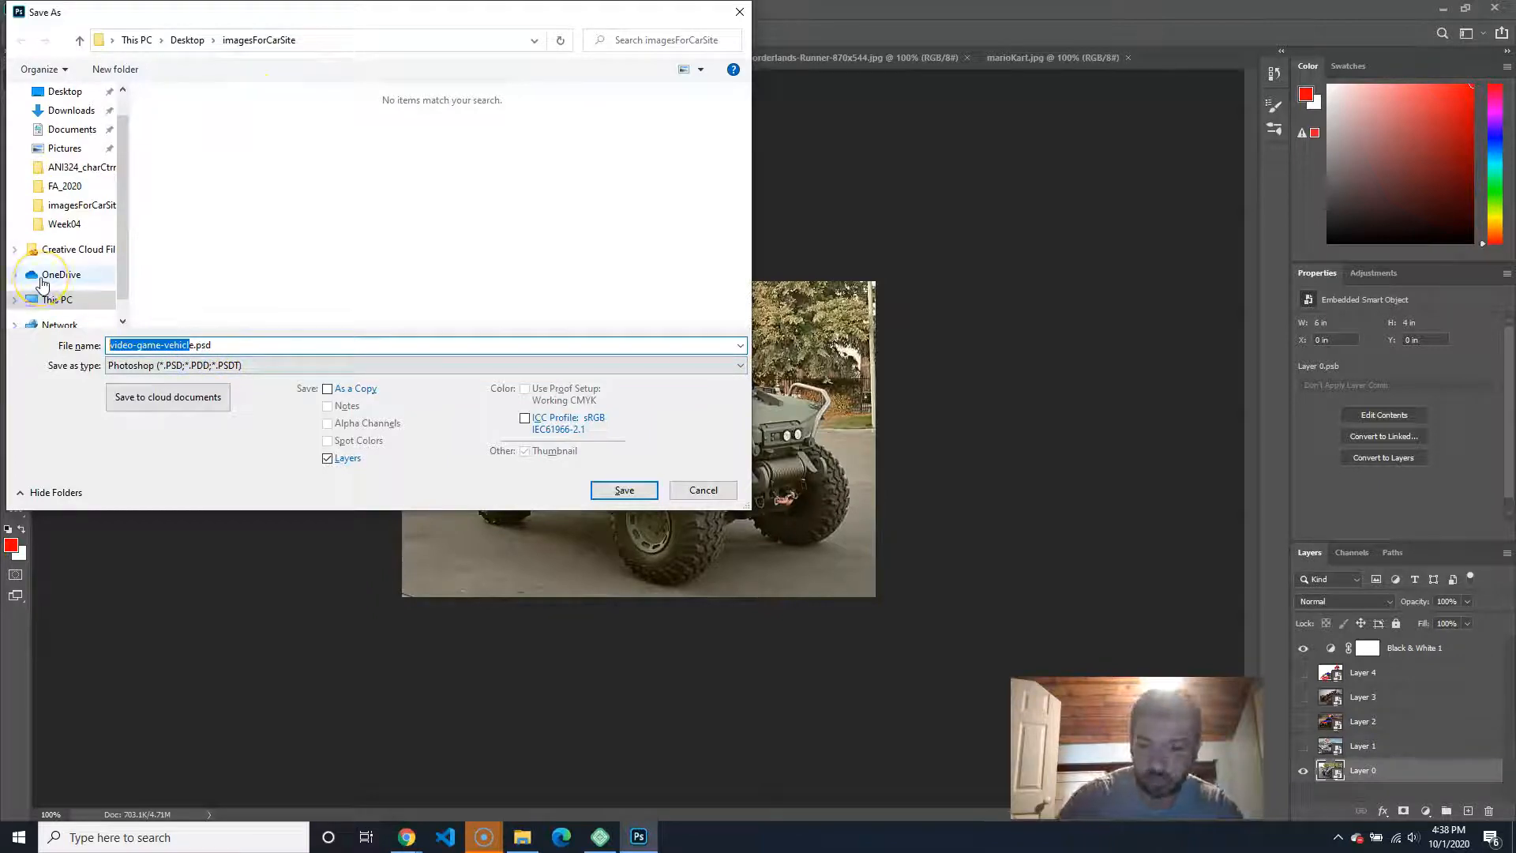
key(BackSpace)
text(new)
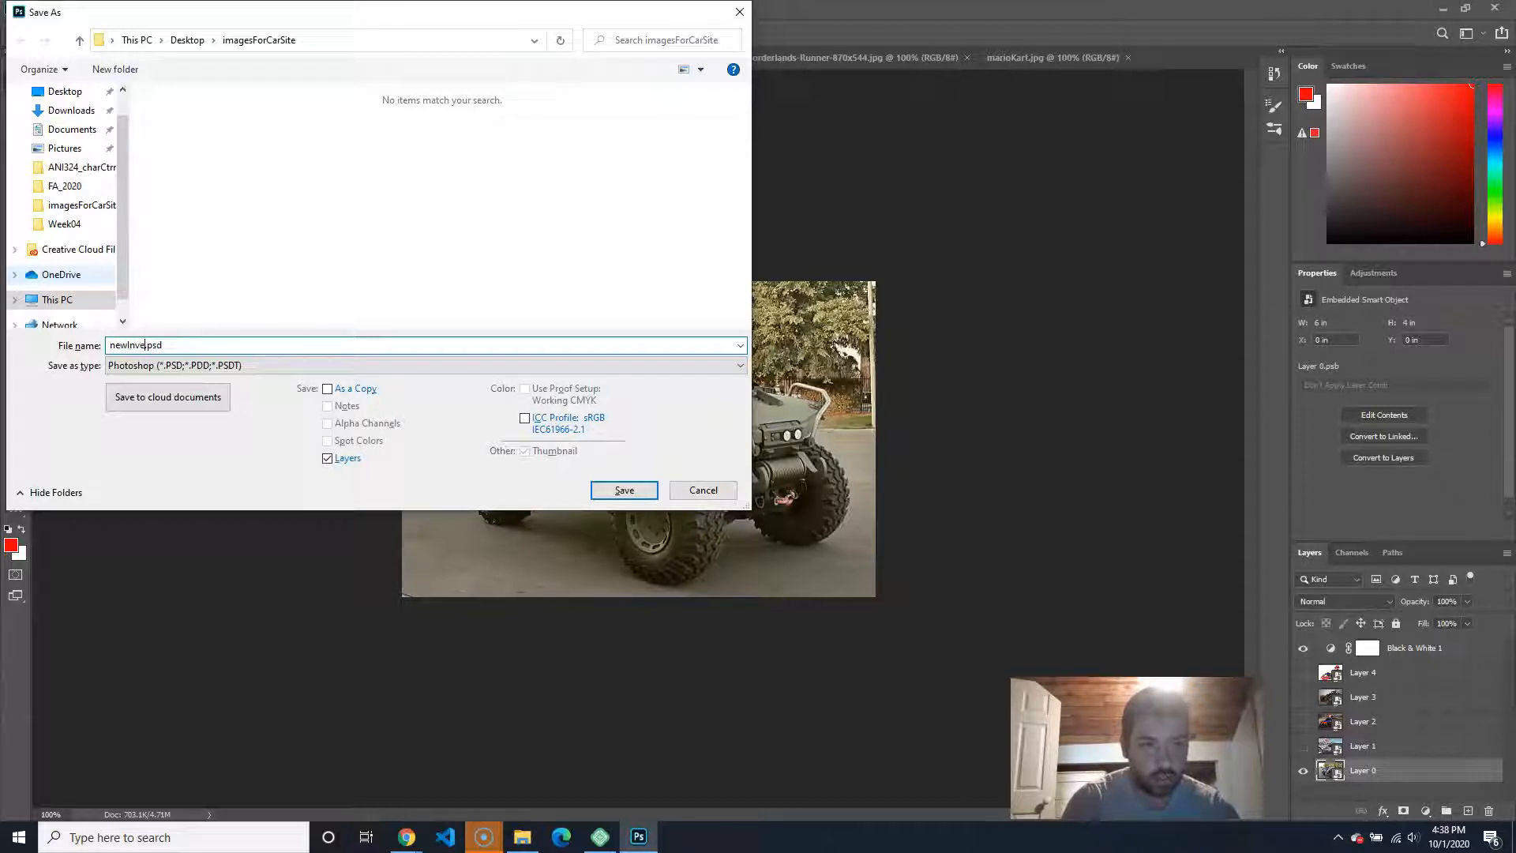
text(InventoryCarsForSlider)
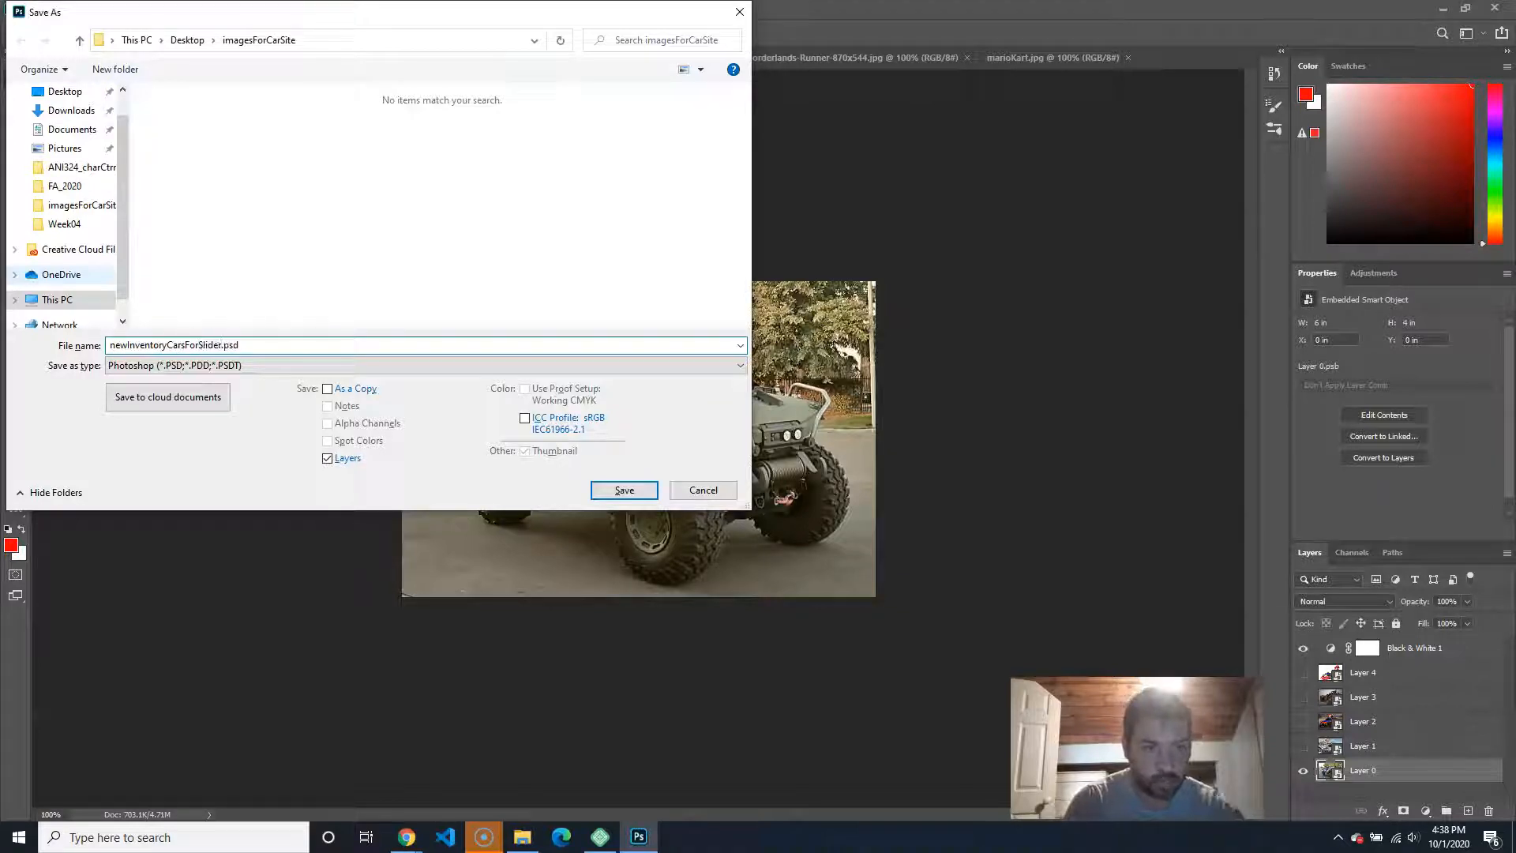
key(Return)
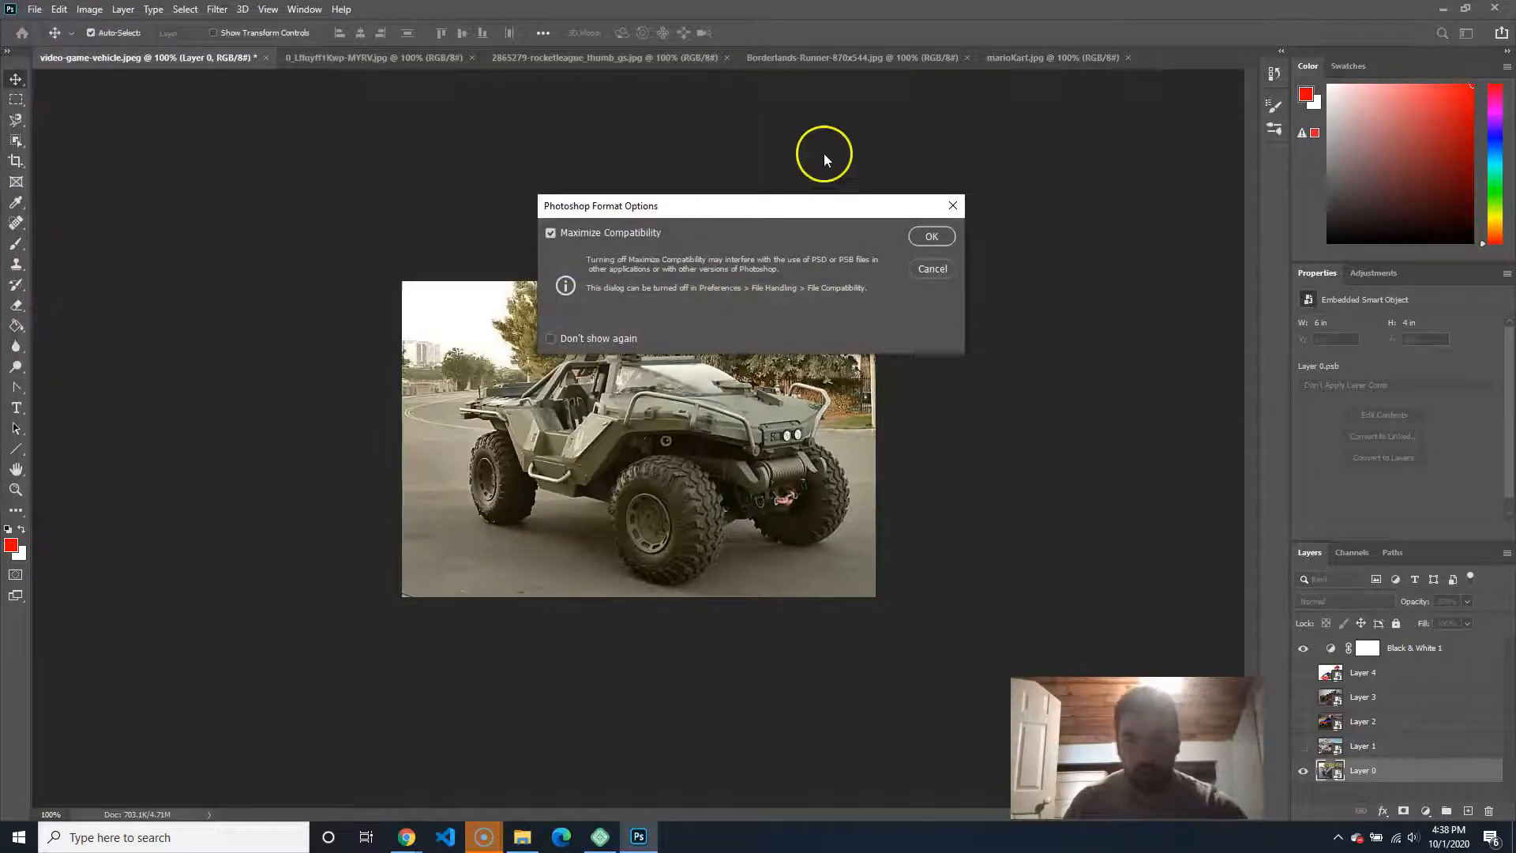
click(925, 238)
Step: Switch to File Explorer and create a new folder named sliderImages inside the imagesForCarSite folder
click(522, 837)
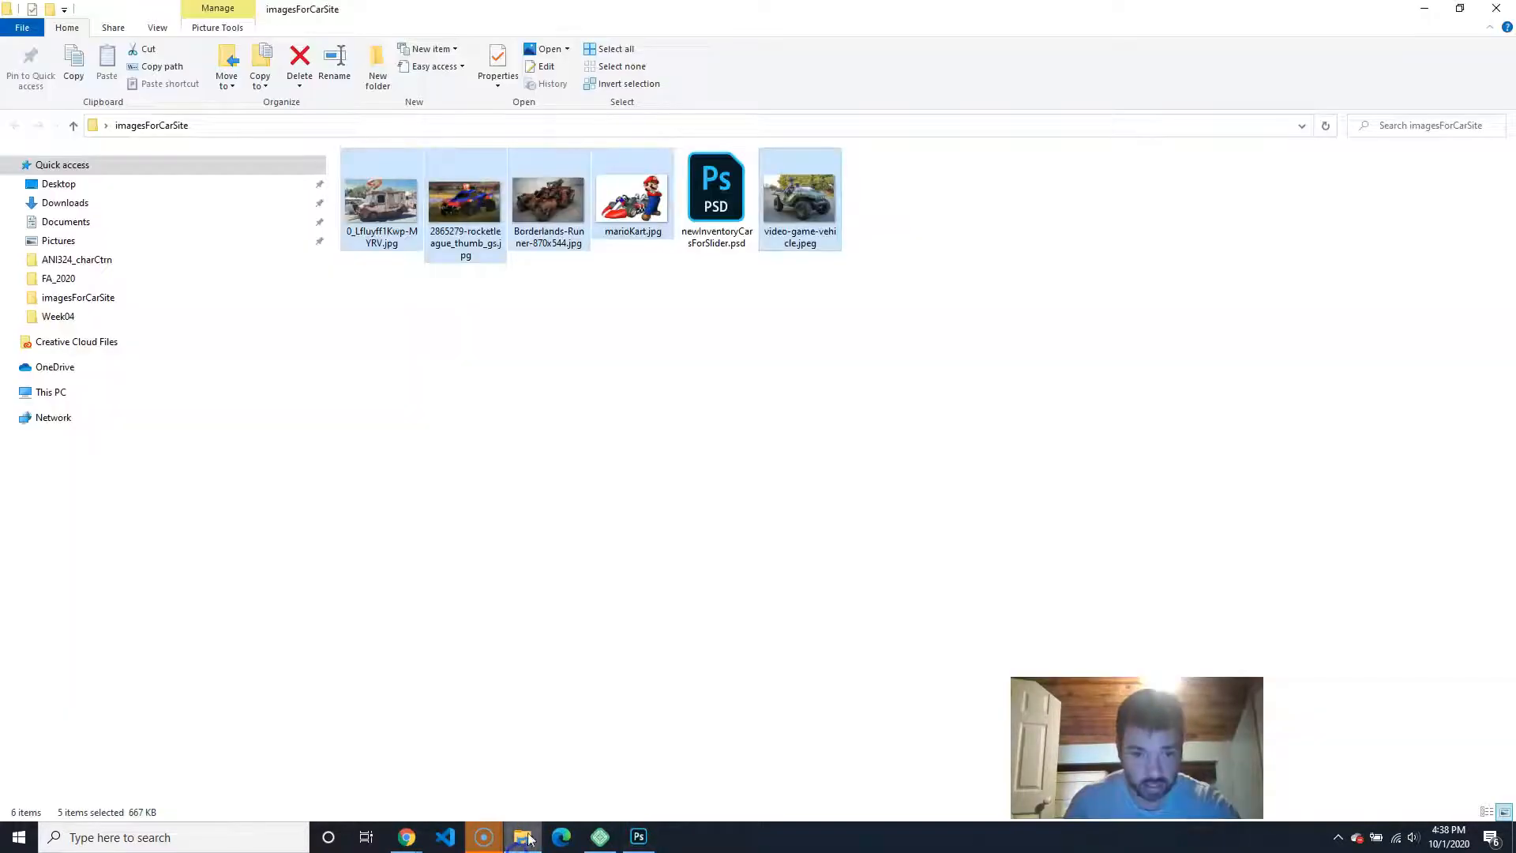
right_click(790, 416)
mouse_move(870, 619)
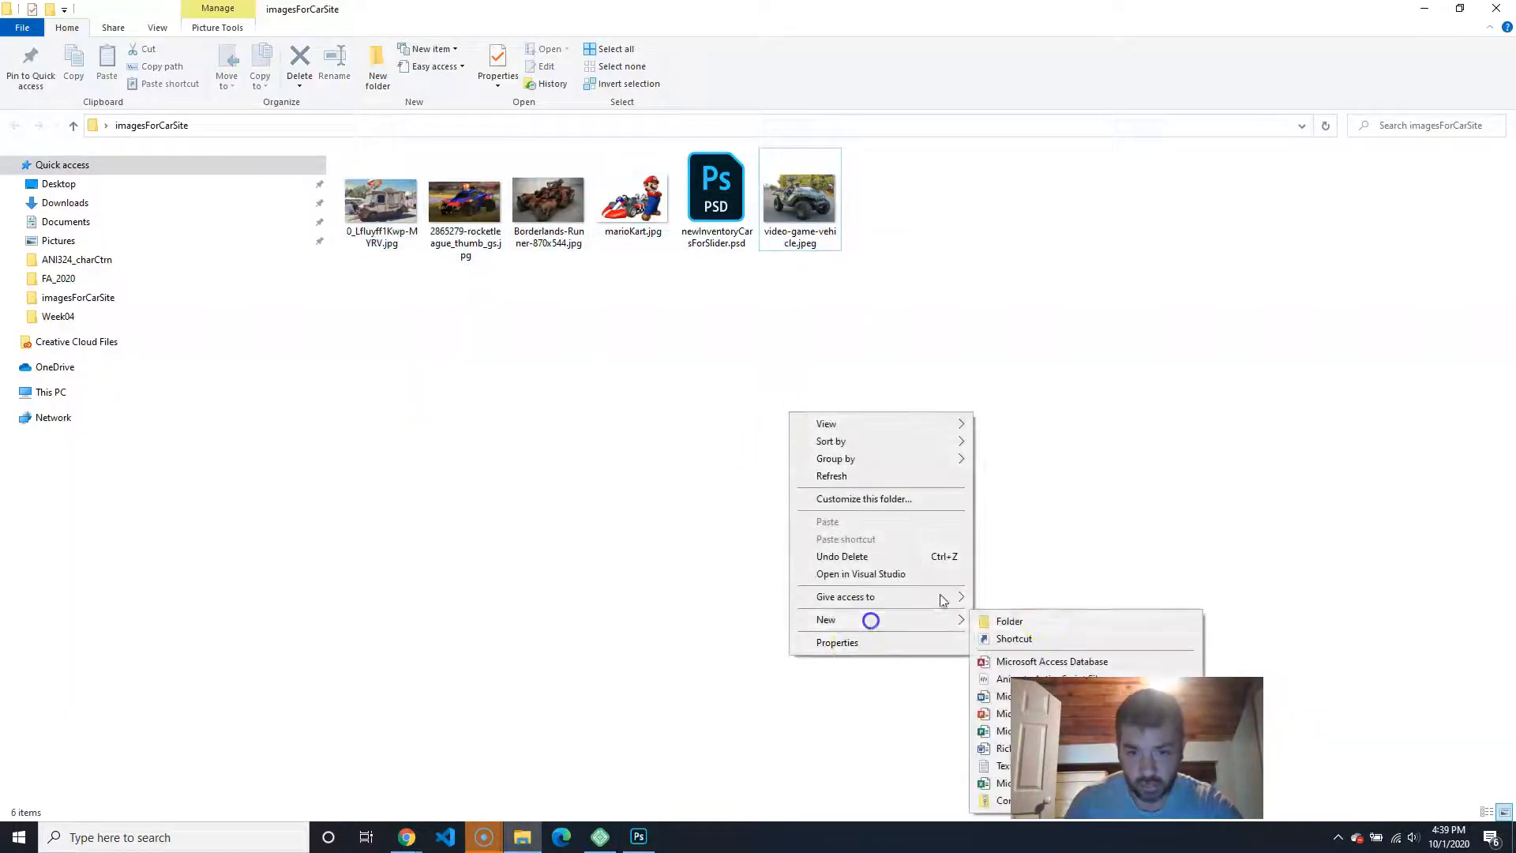
click(1044, 618)
text(sliderImages)
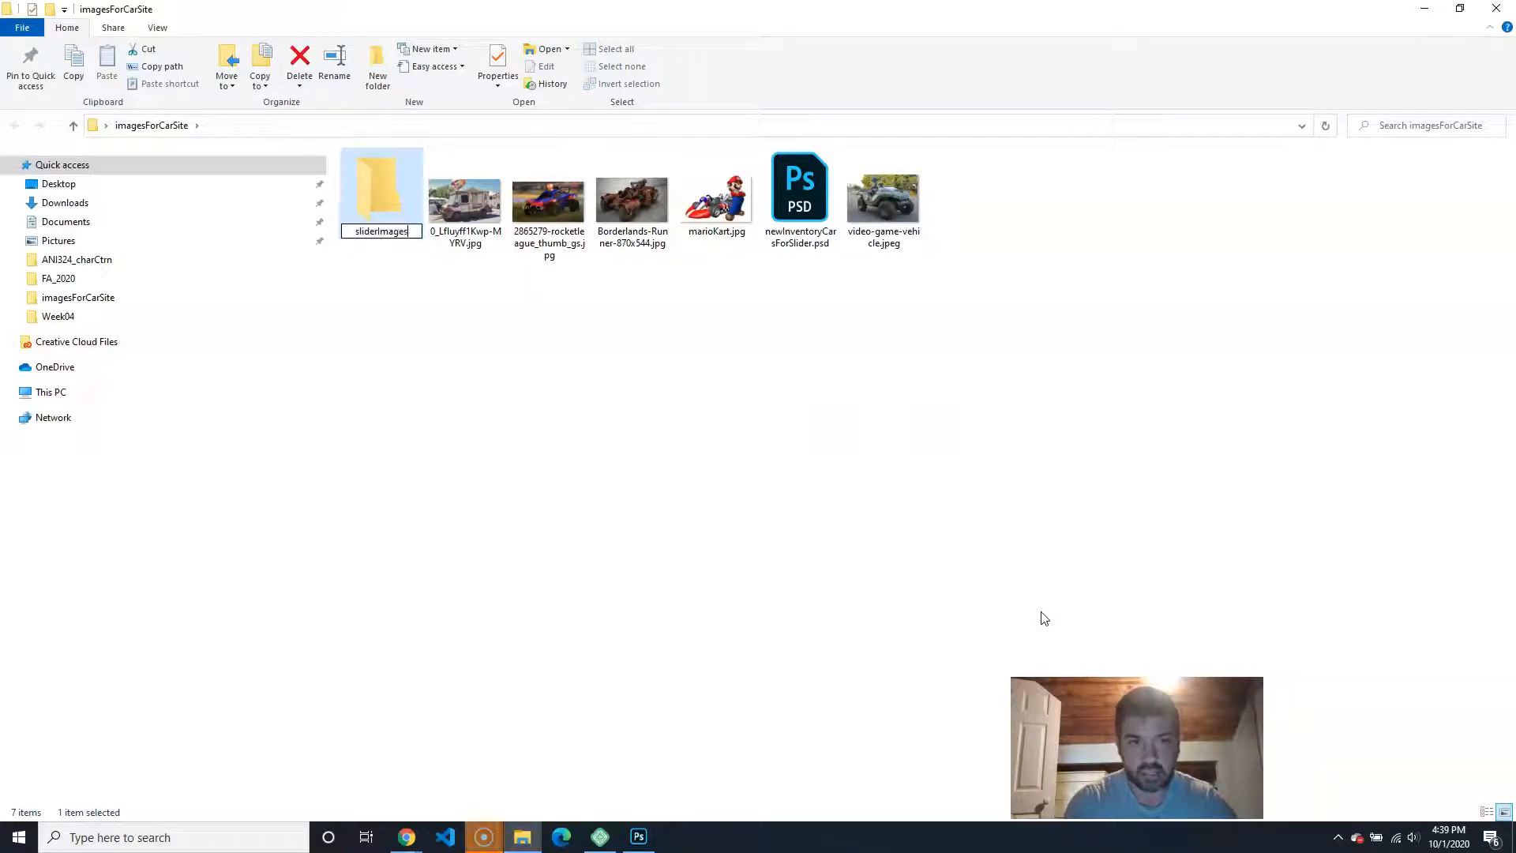
click(1039, 616)
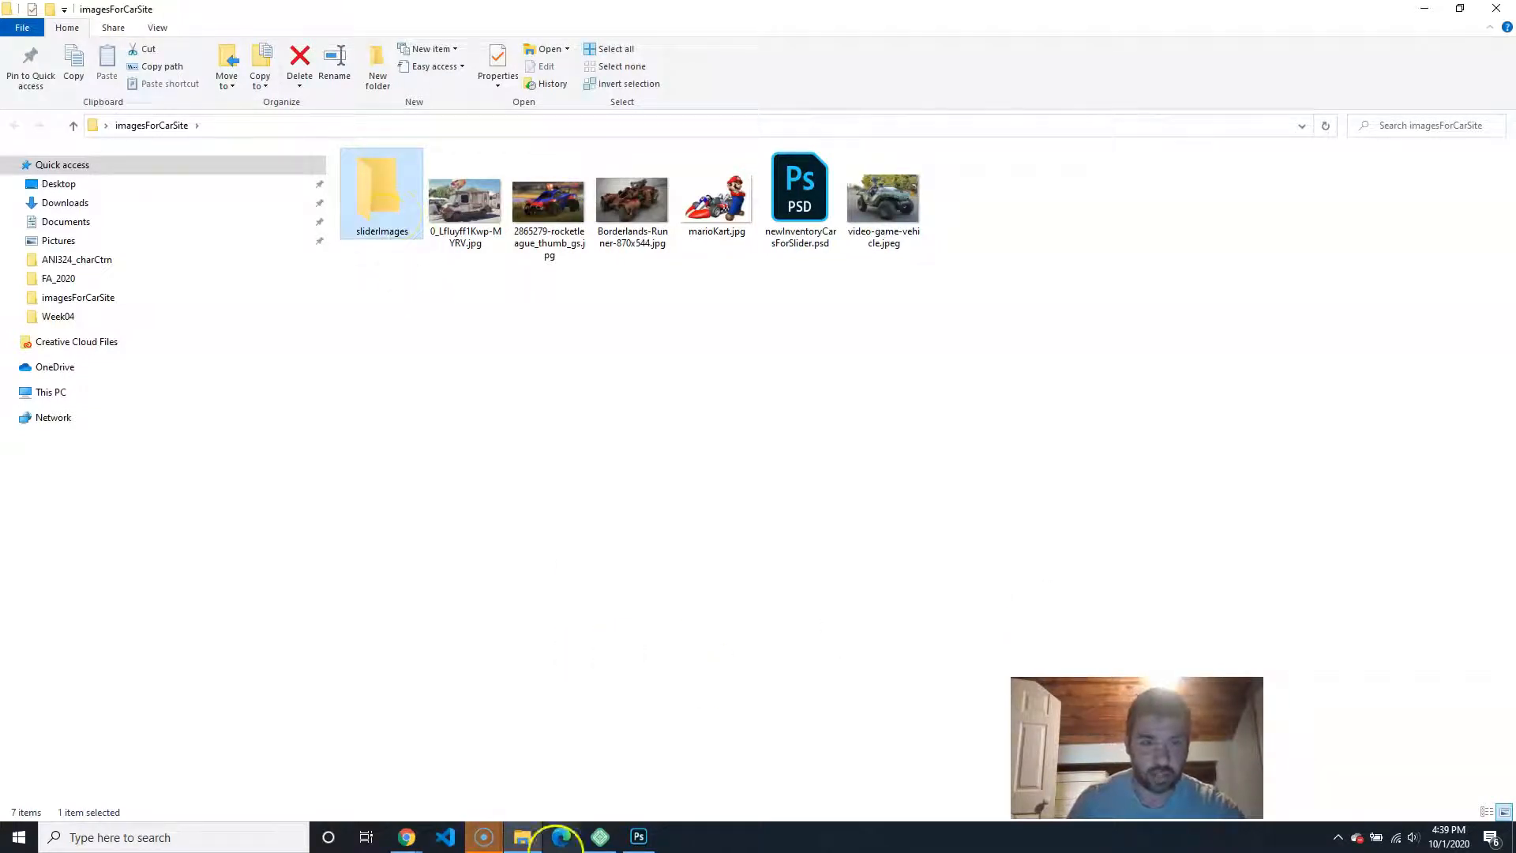
Step: Switch back to Photoshop and save the Layer 0 jeep image as warthog.jpg in the sliderImages folder, in JPEG format at quality 8
click(637, 837)
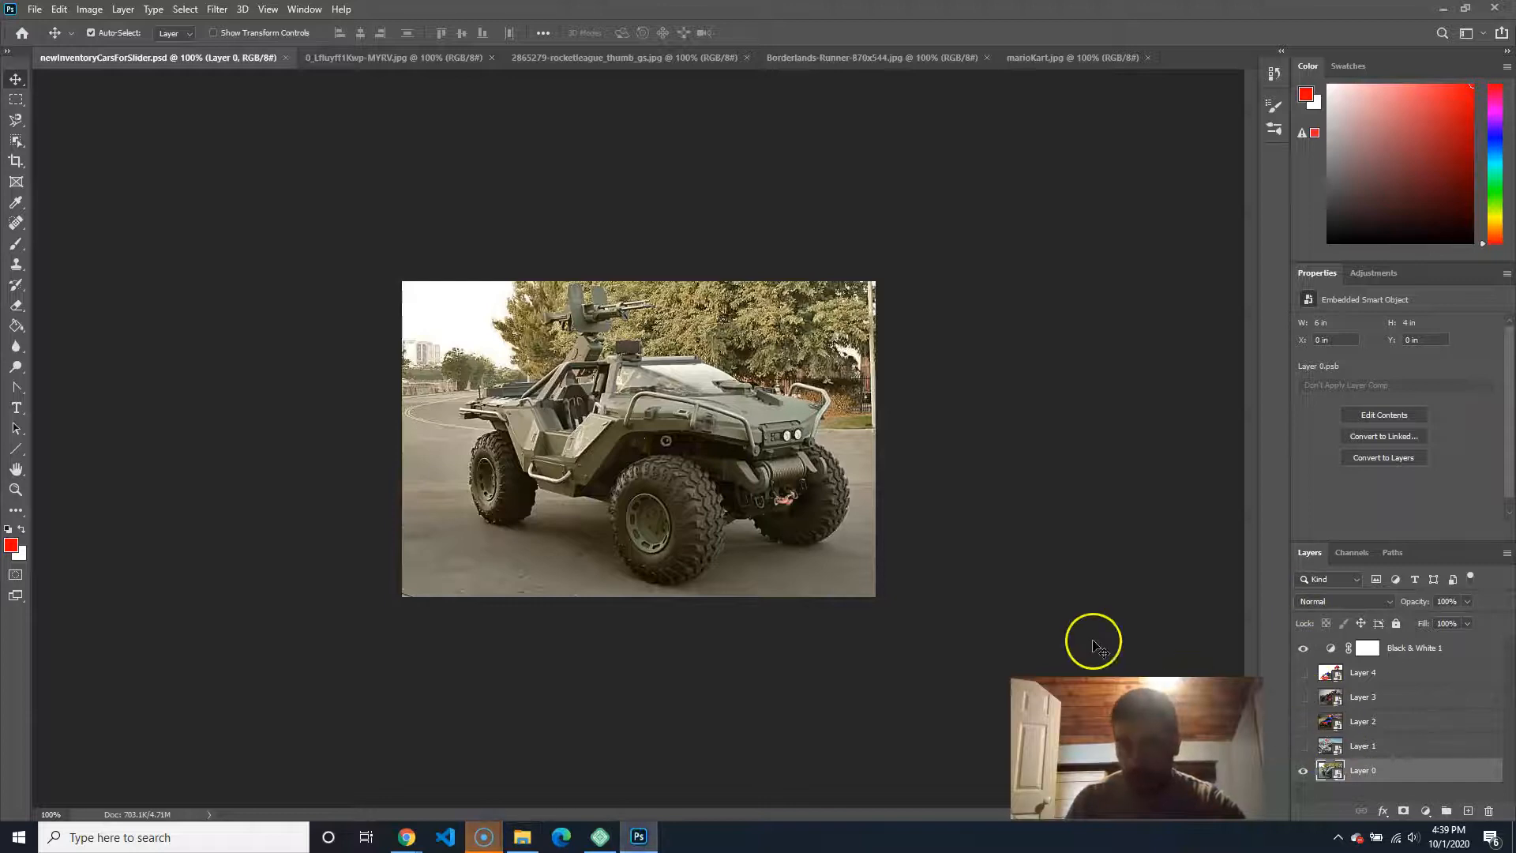
key(ctrl+shift+s)
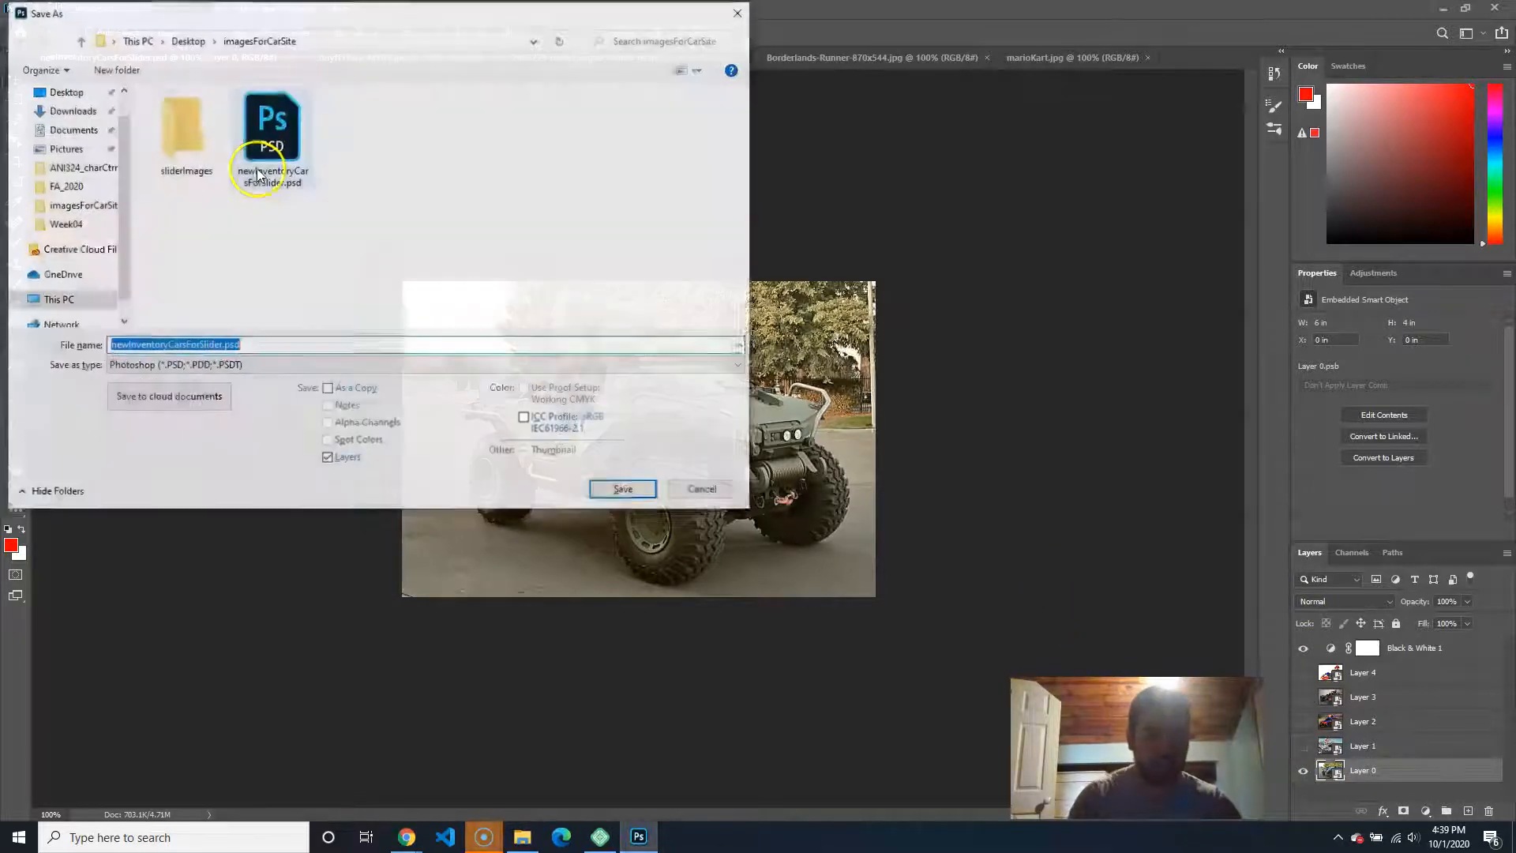
click(177, 113)
double_click(177, 110)
click(252, 365)
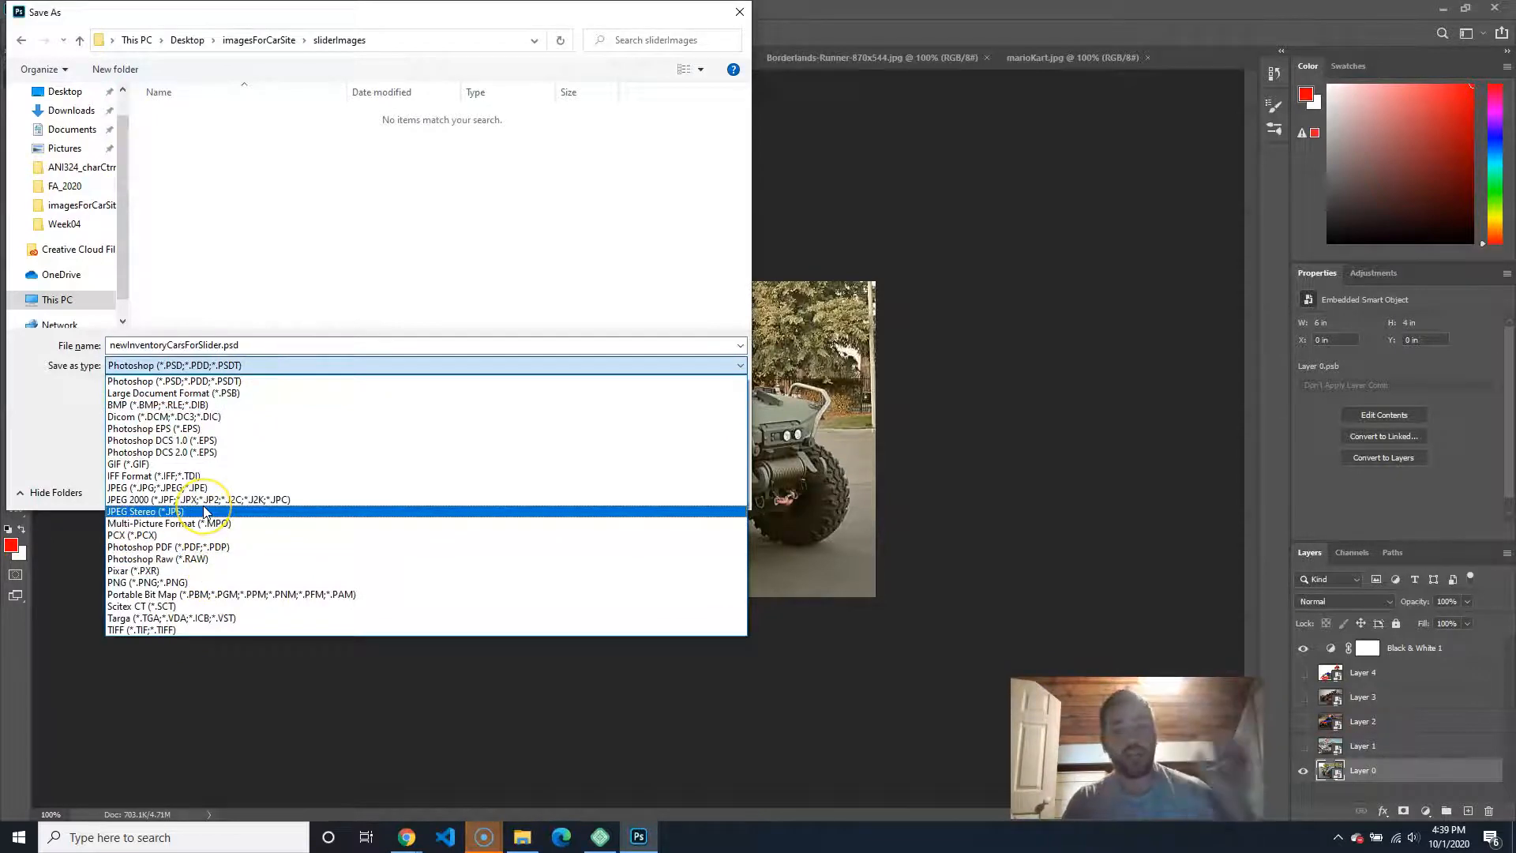
click(162, 487)
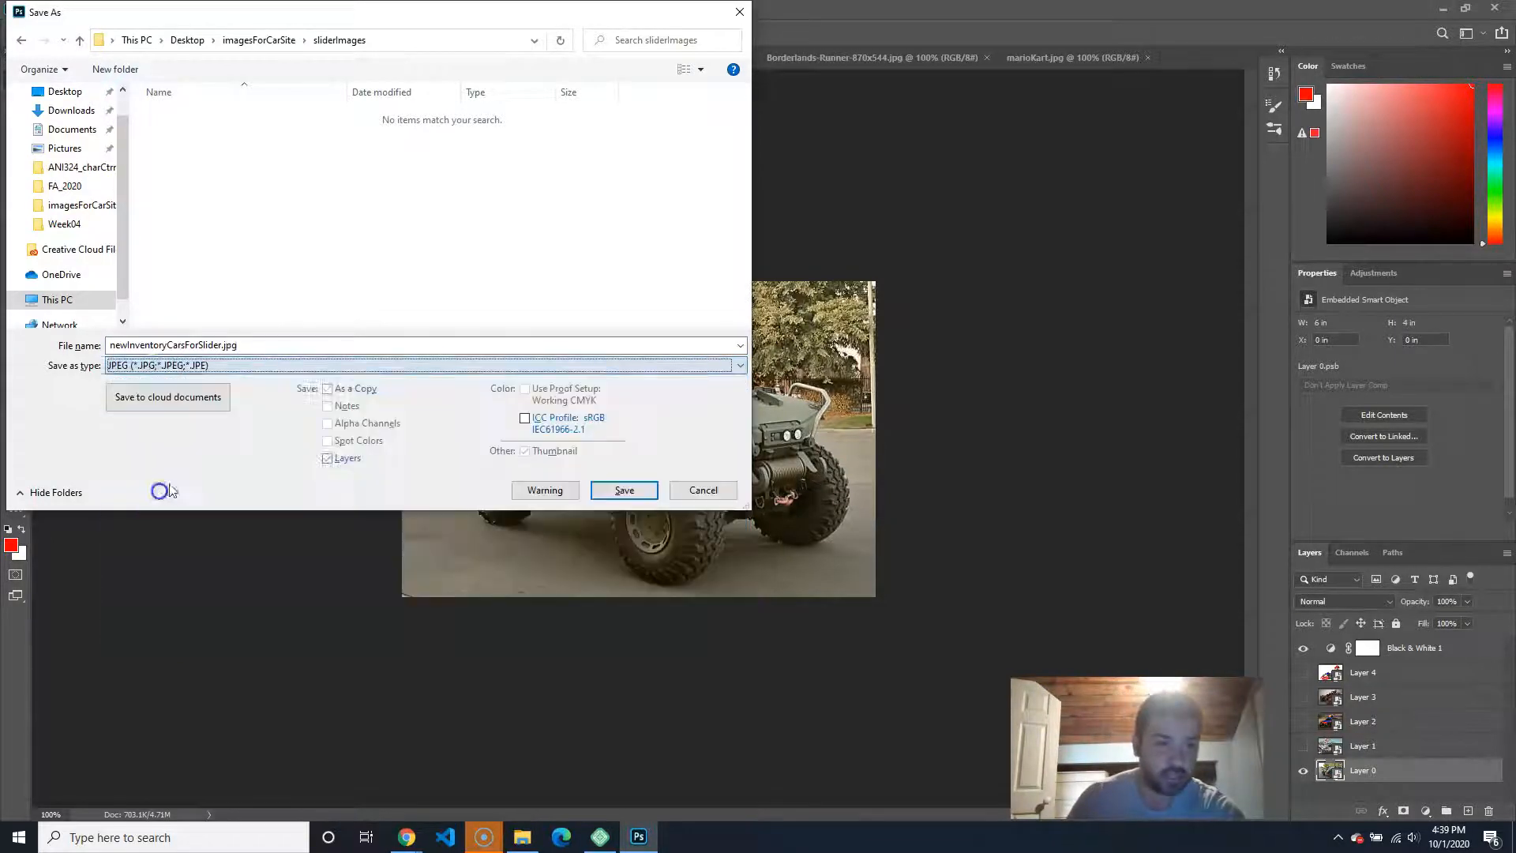
click(181, 345)
double_click(213, 345)
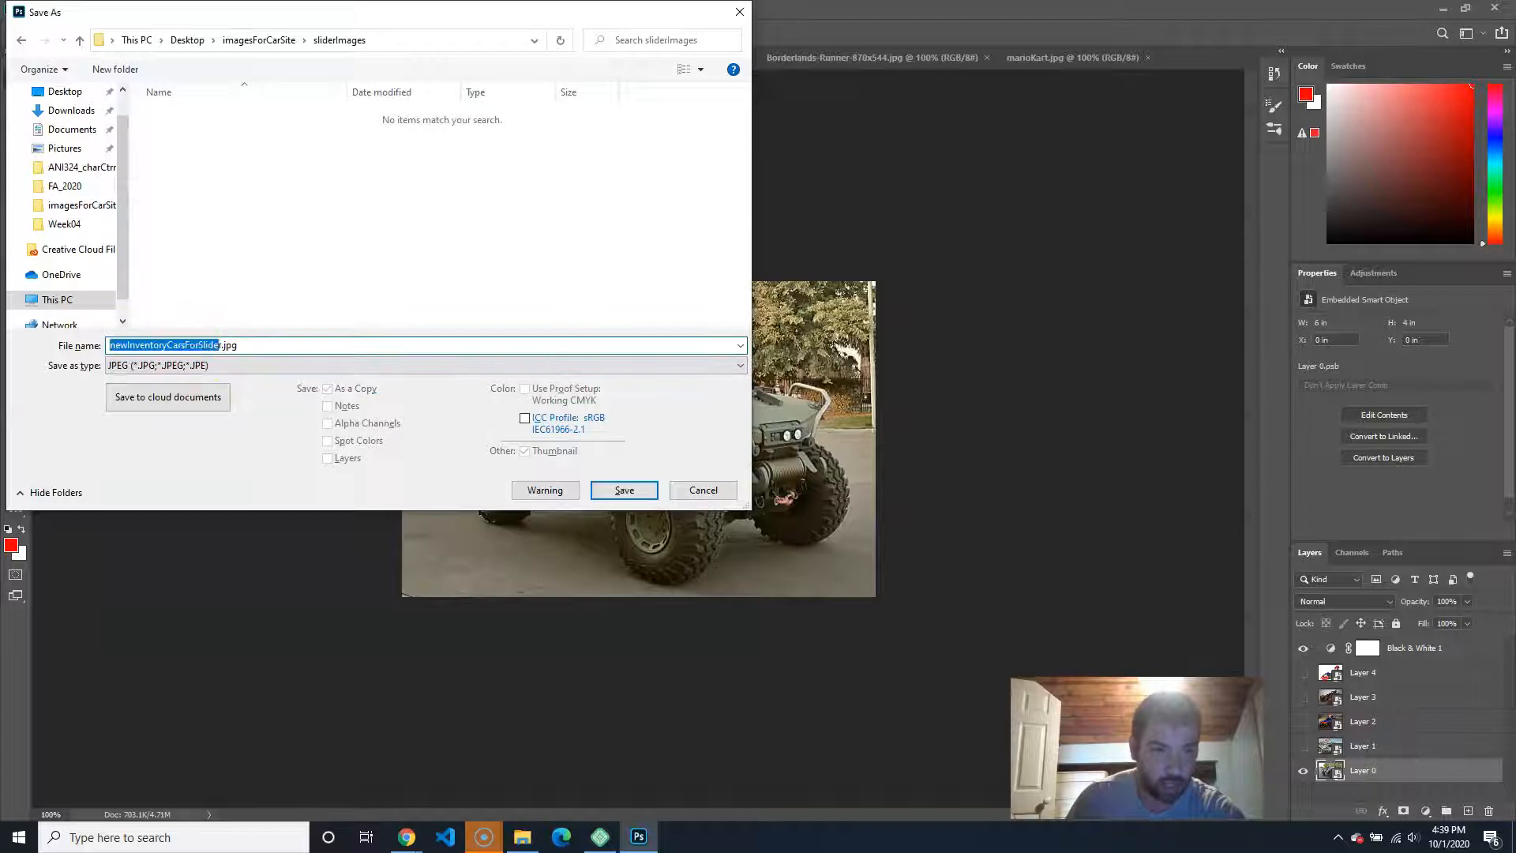
key(BackSpace)
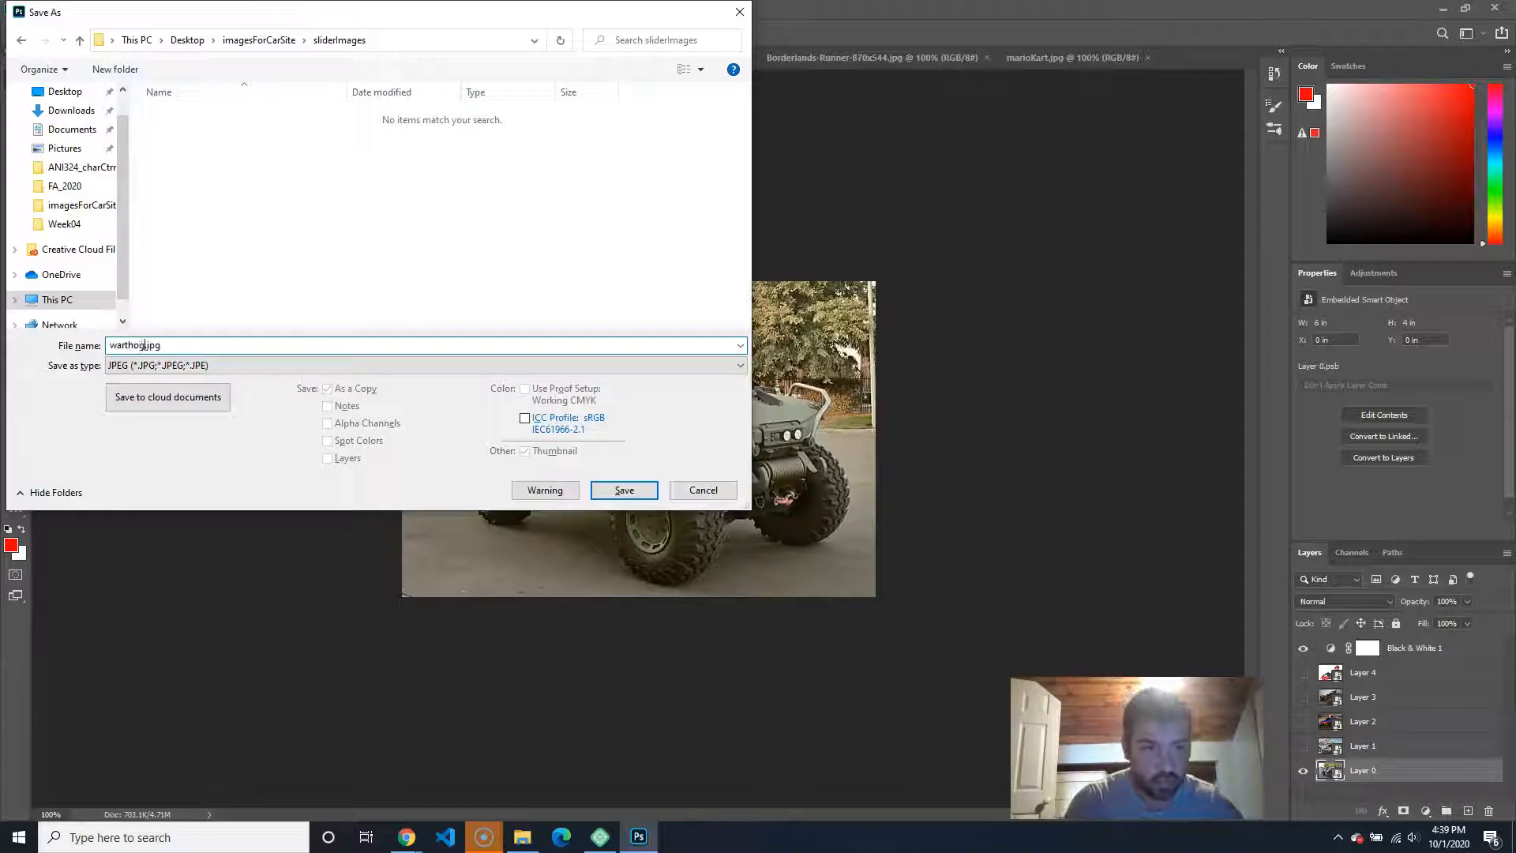
key(Return)
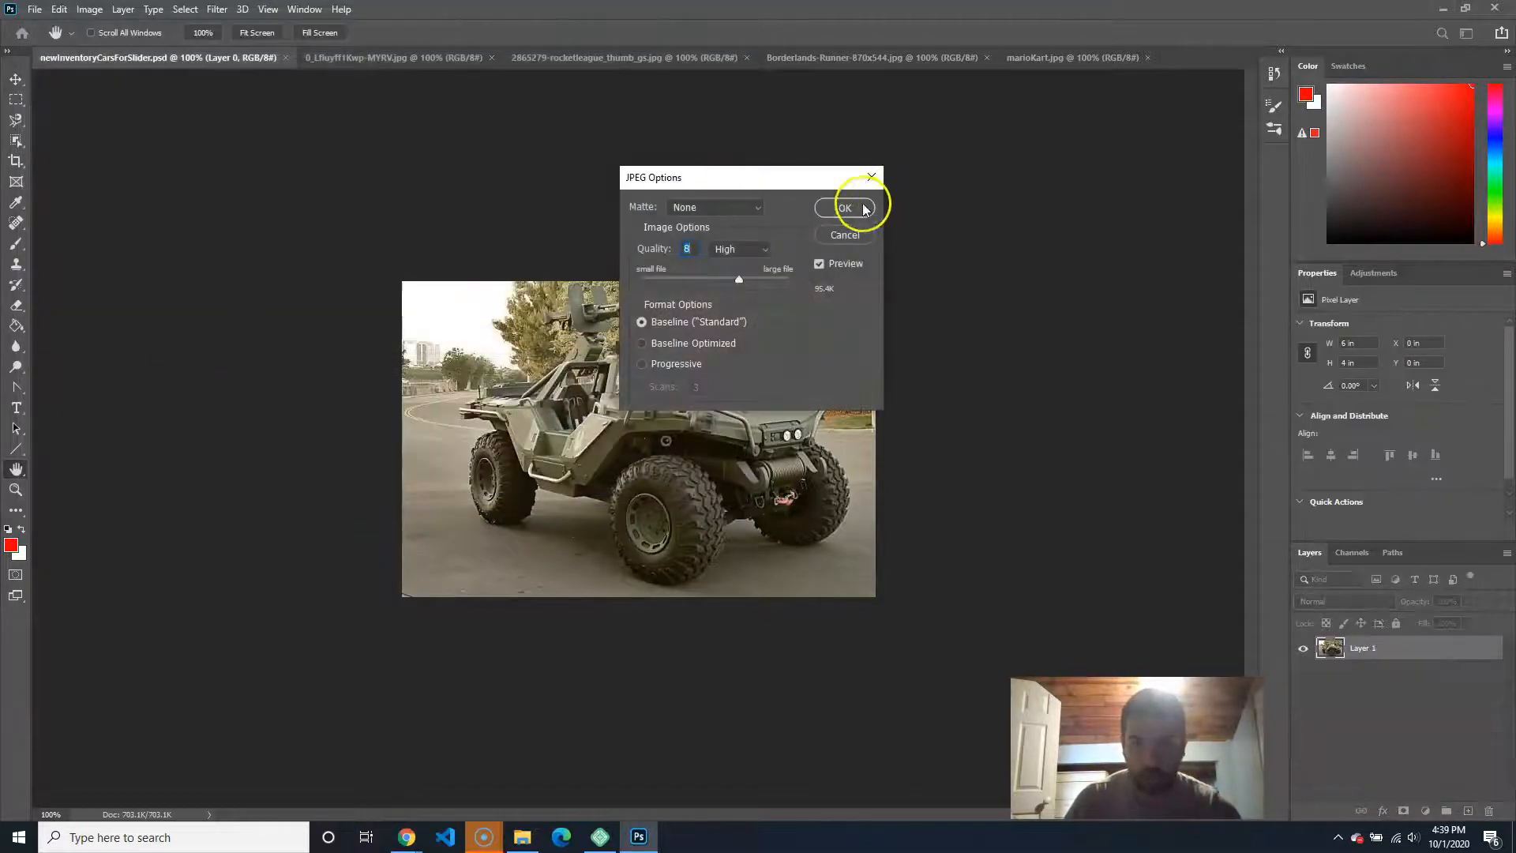
click(844, 208)
Step: Hide Layer 0, show Layer 1, and save the truck image as the JPEG sweetTooth.jpg in the sliderImages folder
click(1302, 770)
click(1302, 745)
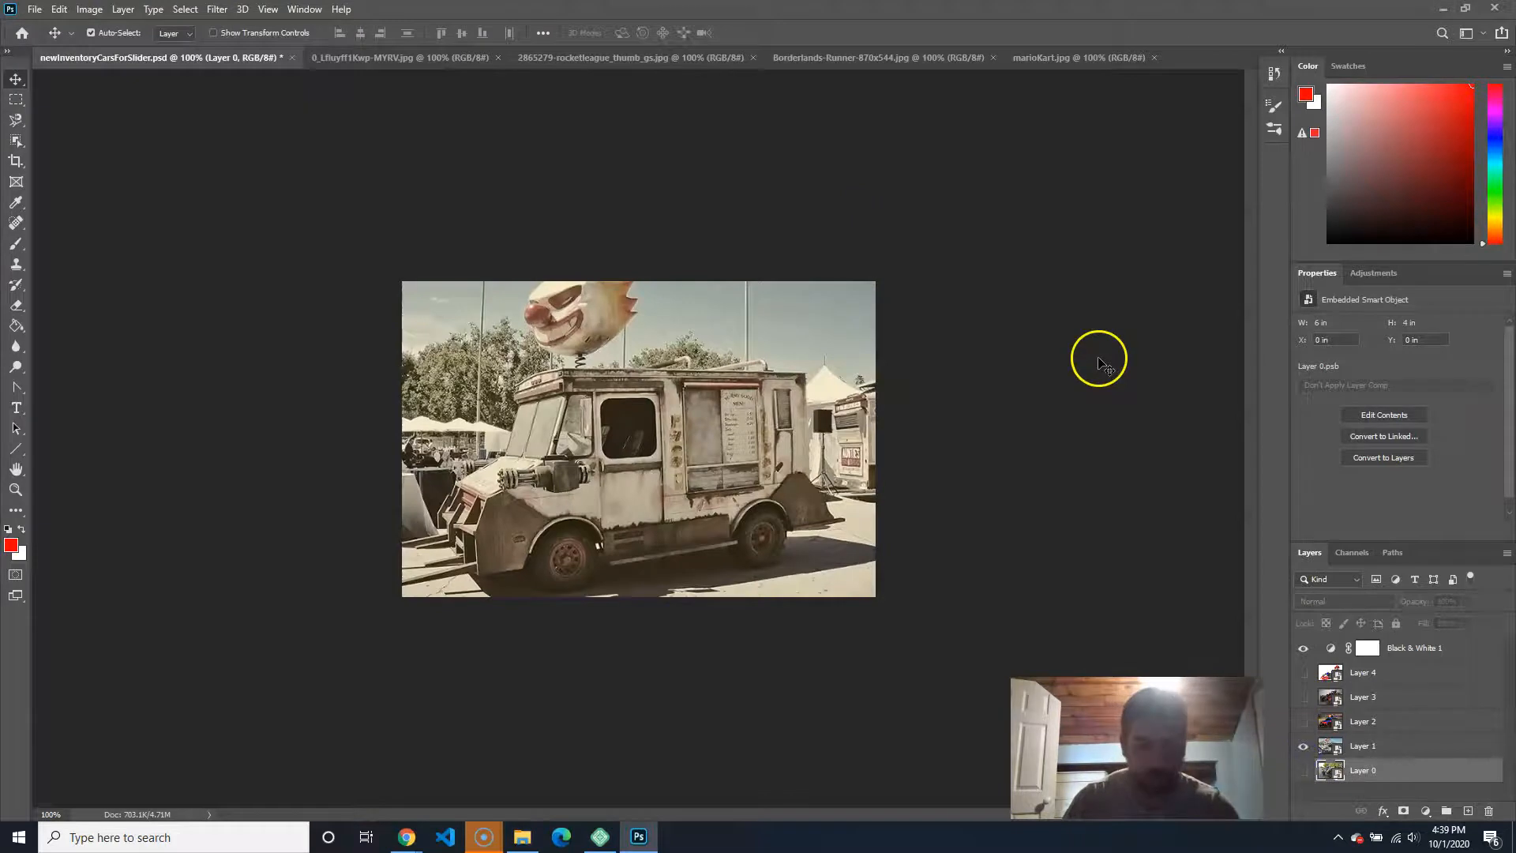
key(ctrl+shift+s)
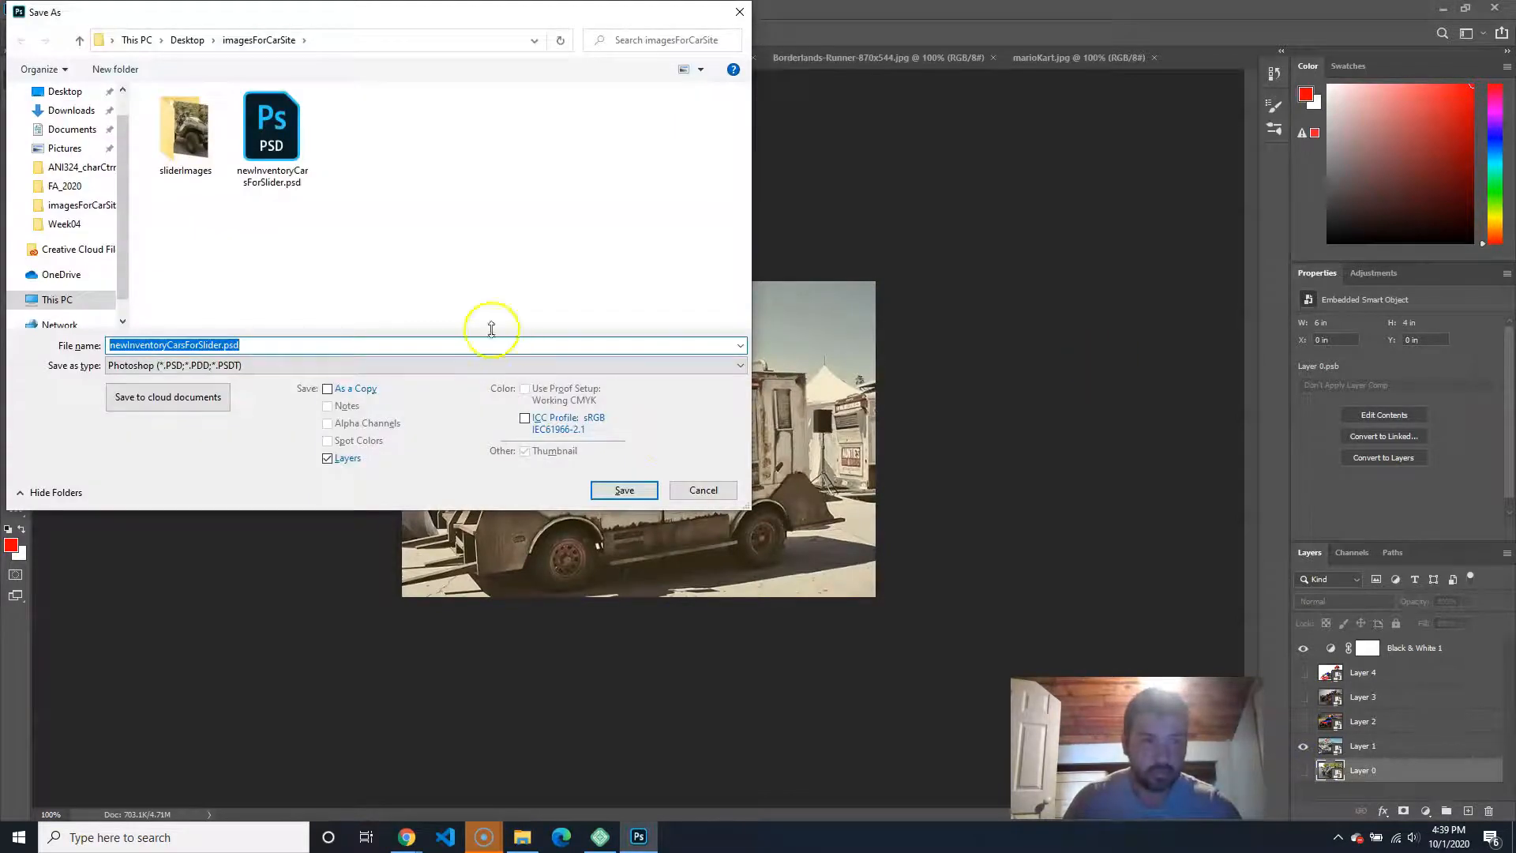
double_click(186, 130)
click(217, 365)
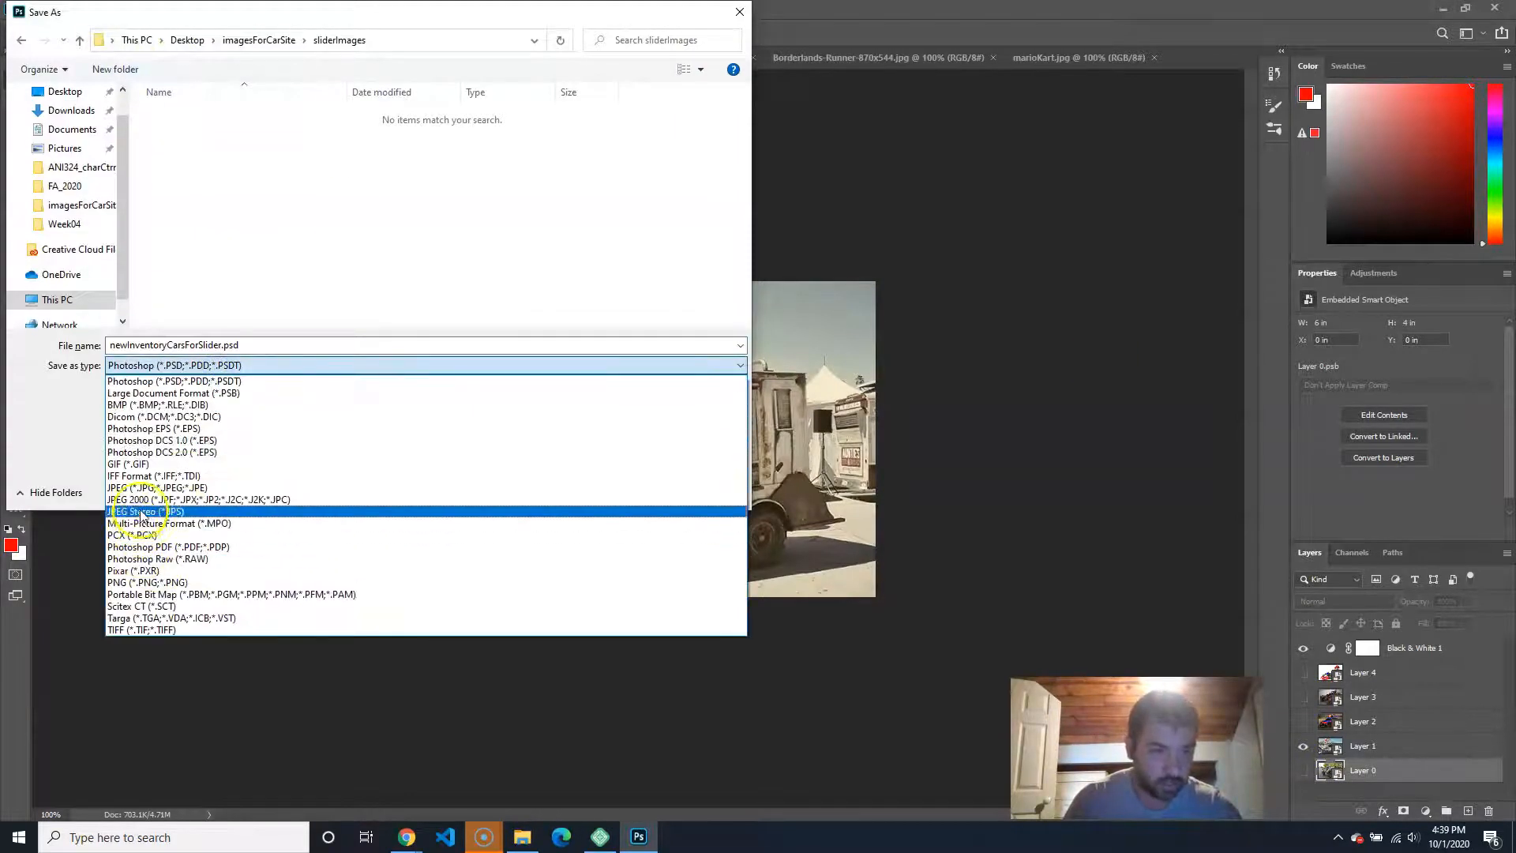
click(148, 488)
click(173, 344)
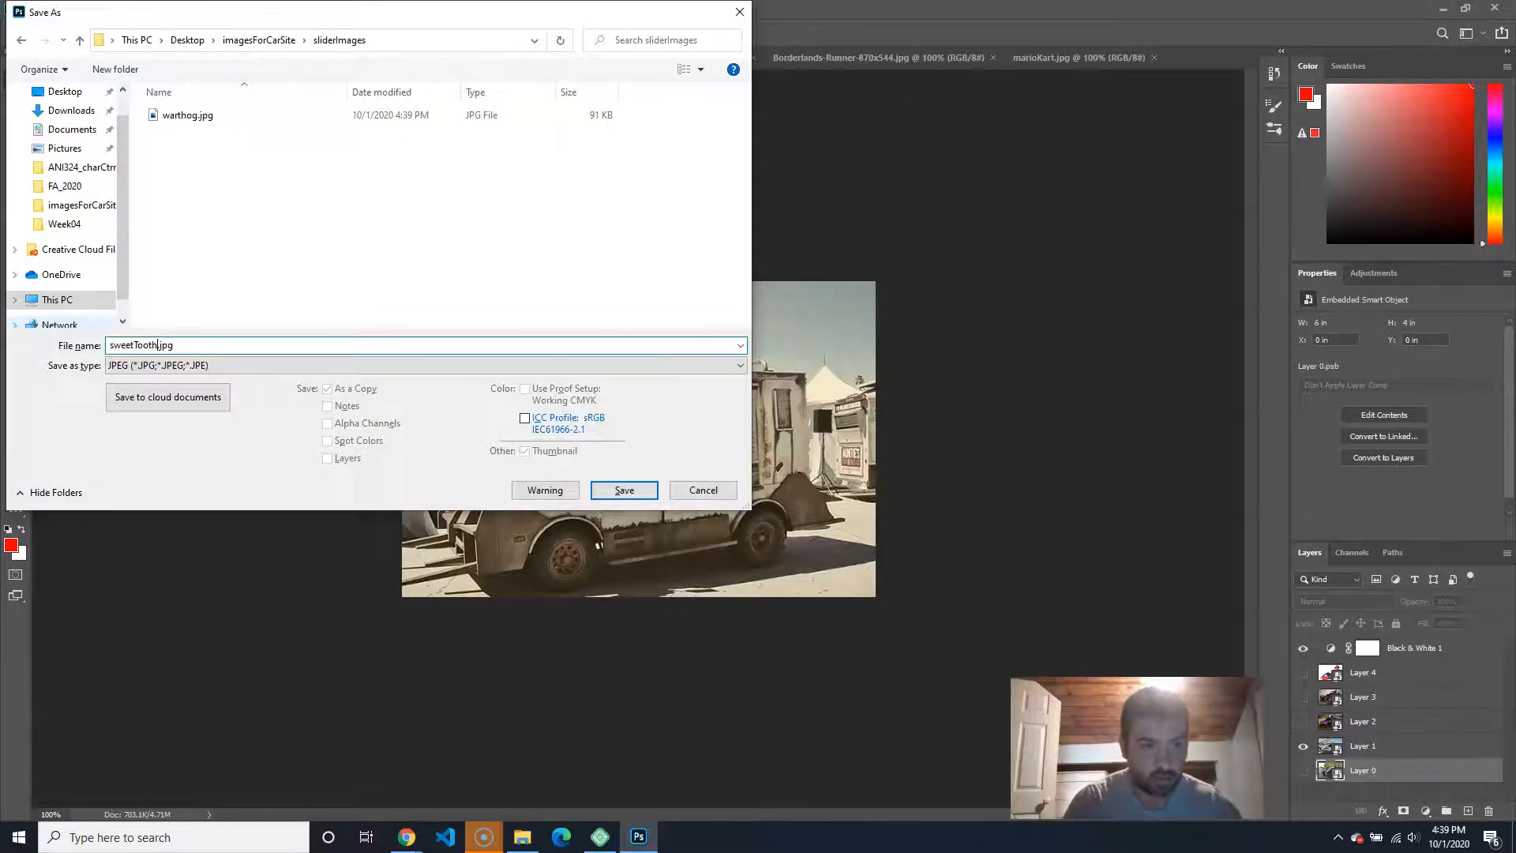
key(Return)
click(843, 210)
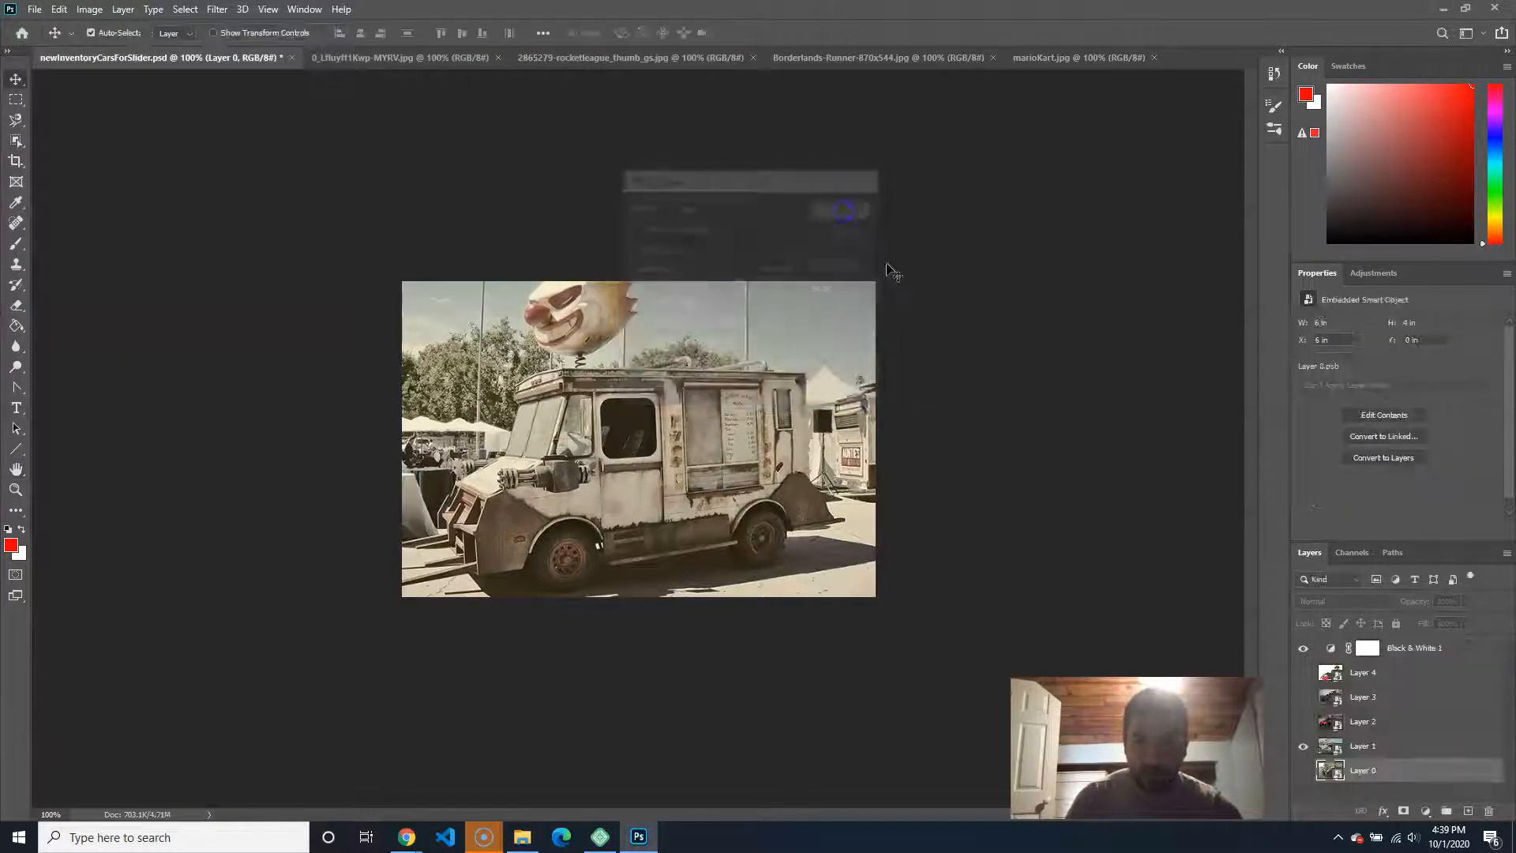
Step: Show Layer 2 instead of Layer 1 and save it as the JPEG rocketLeague.jpg in sliderImages at quality 8
click(1302, 745)
click(1302, 721)
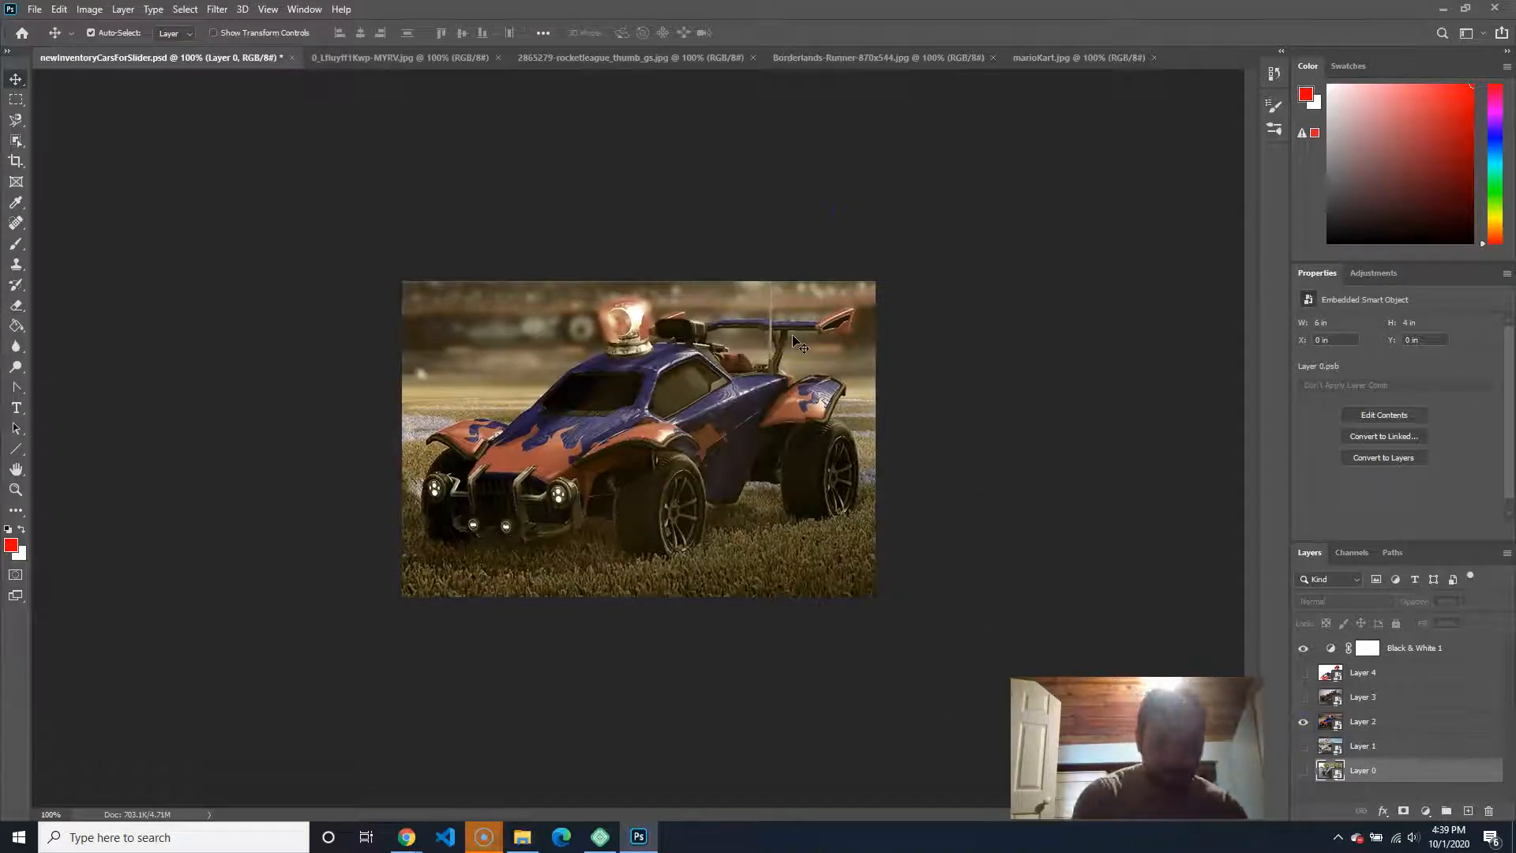
key(ctrl+shift+s)
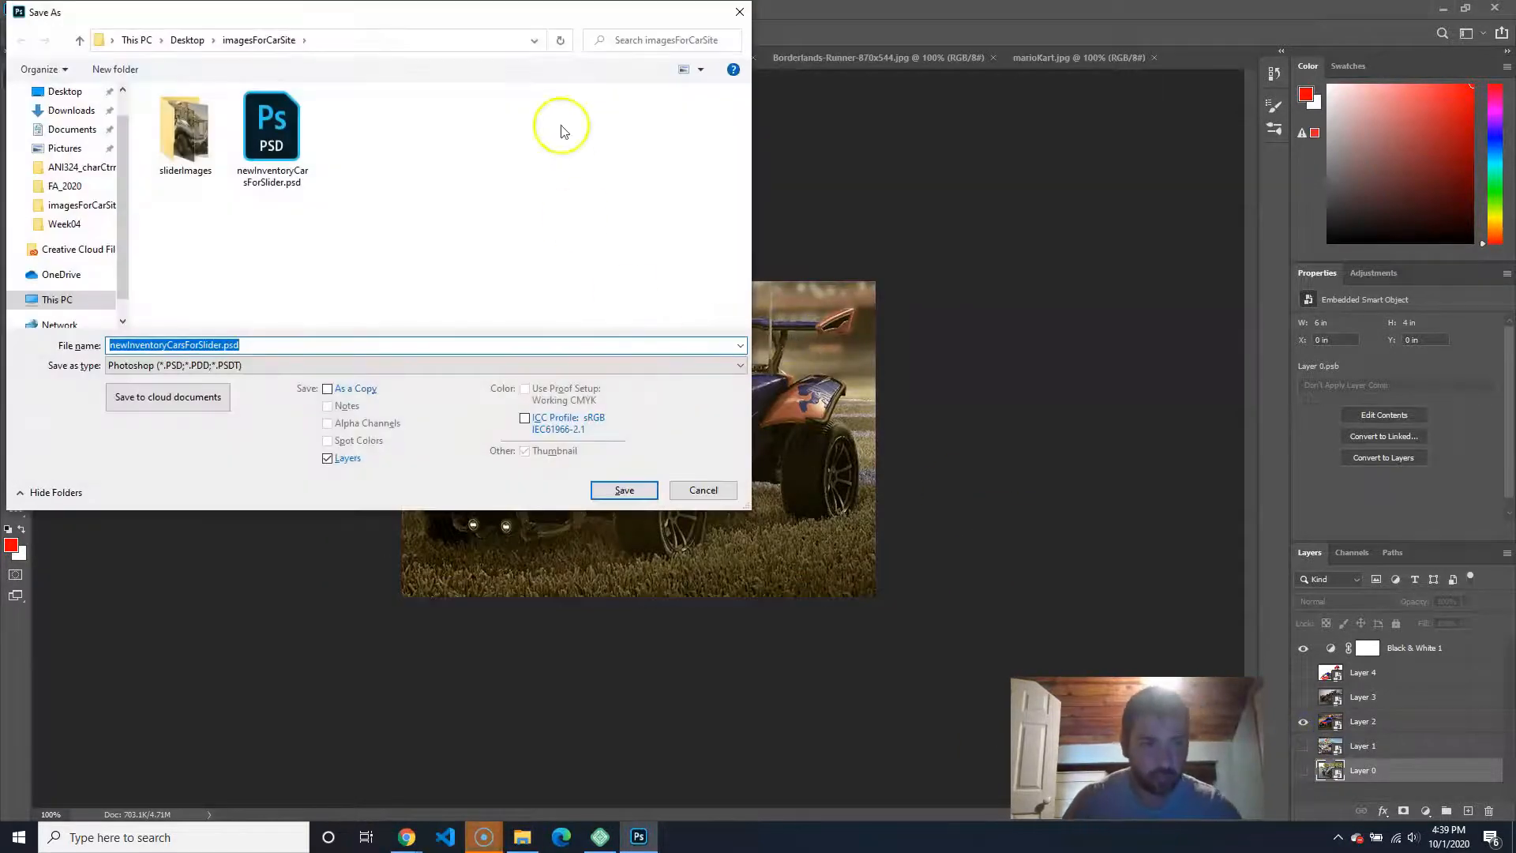
click(197, 144)
double_click(197, 144)
click(217, 365)
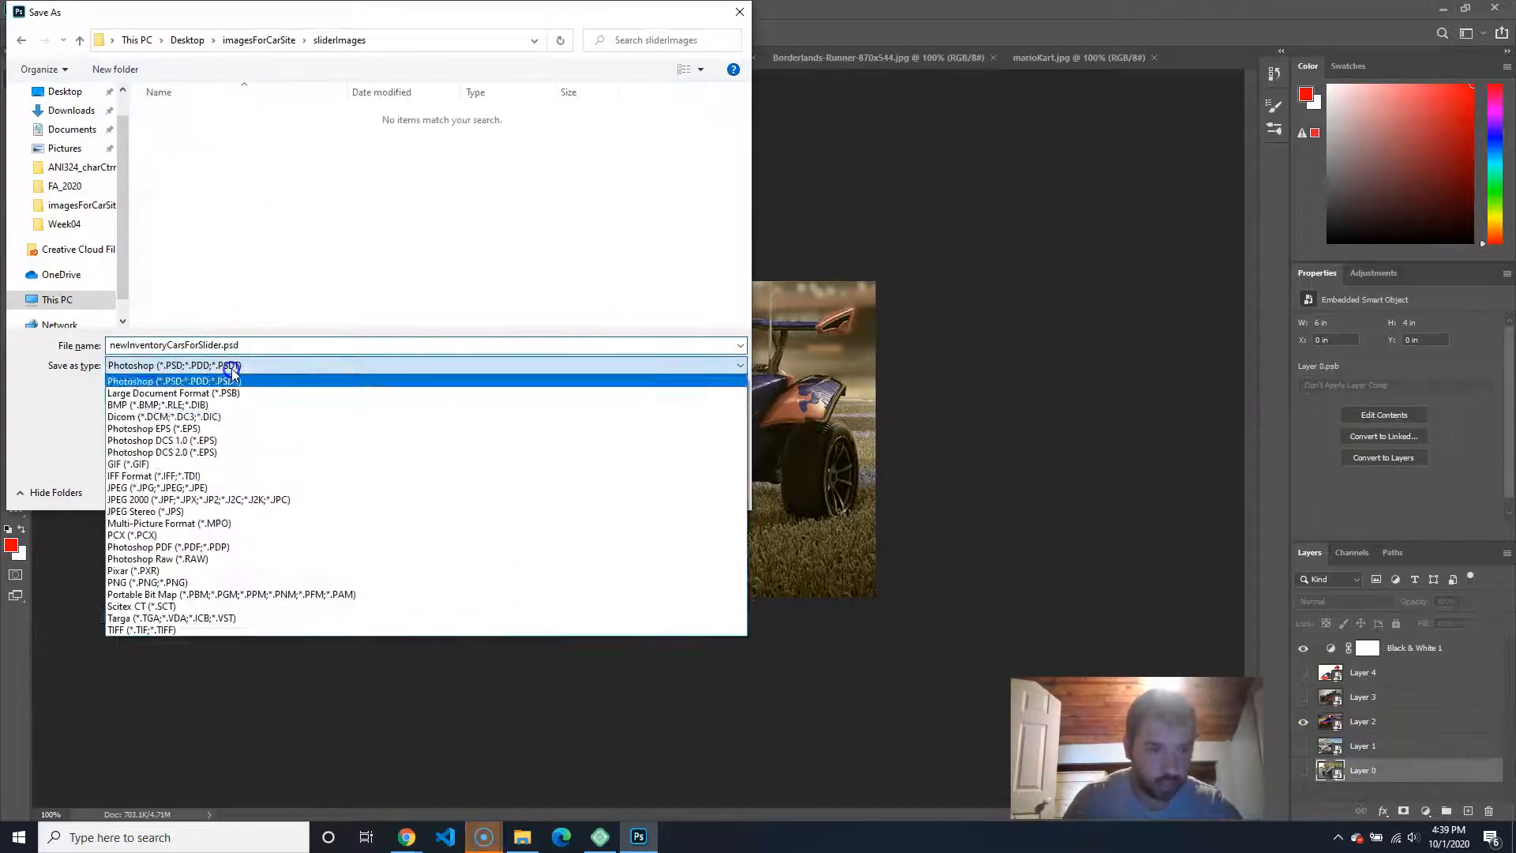
click(157, 487)
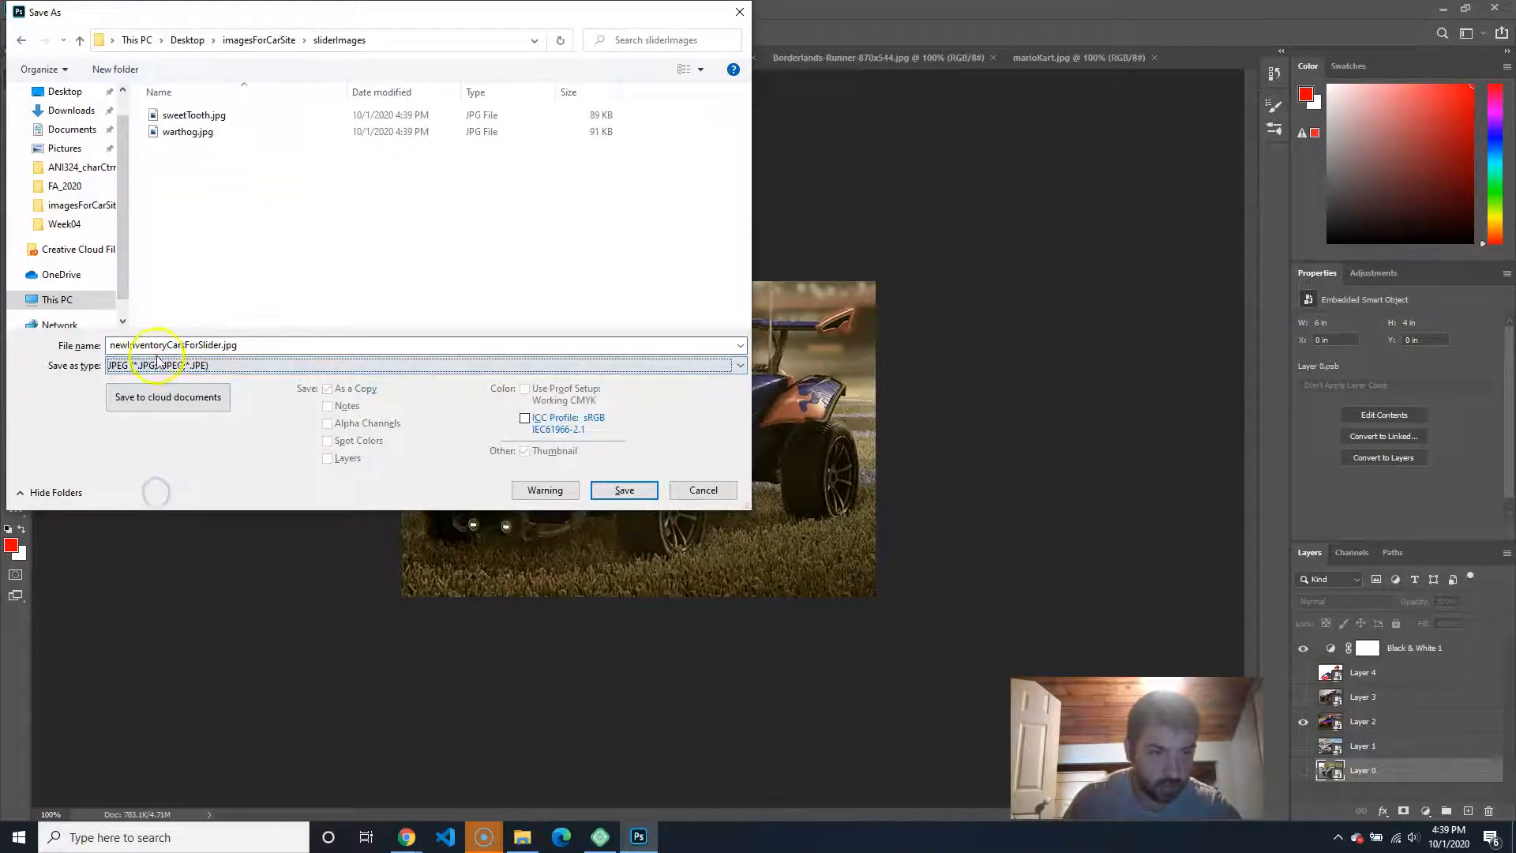
key(BackSpace)
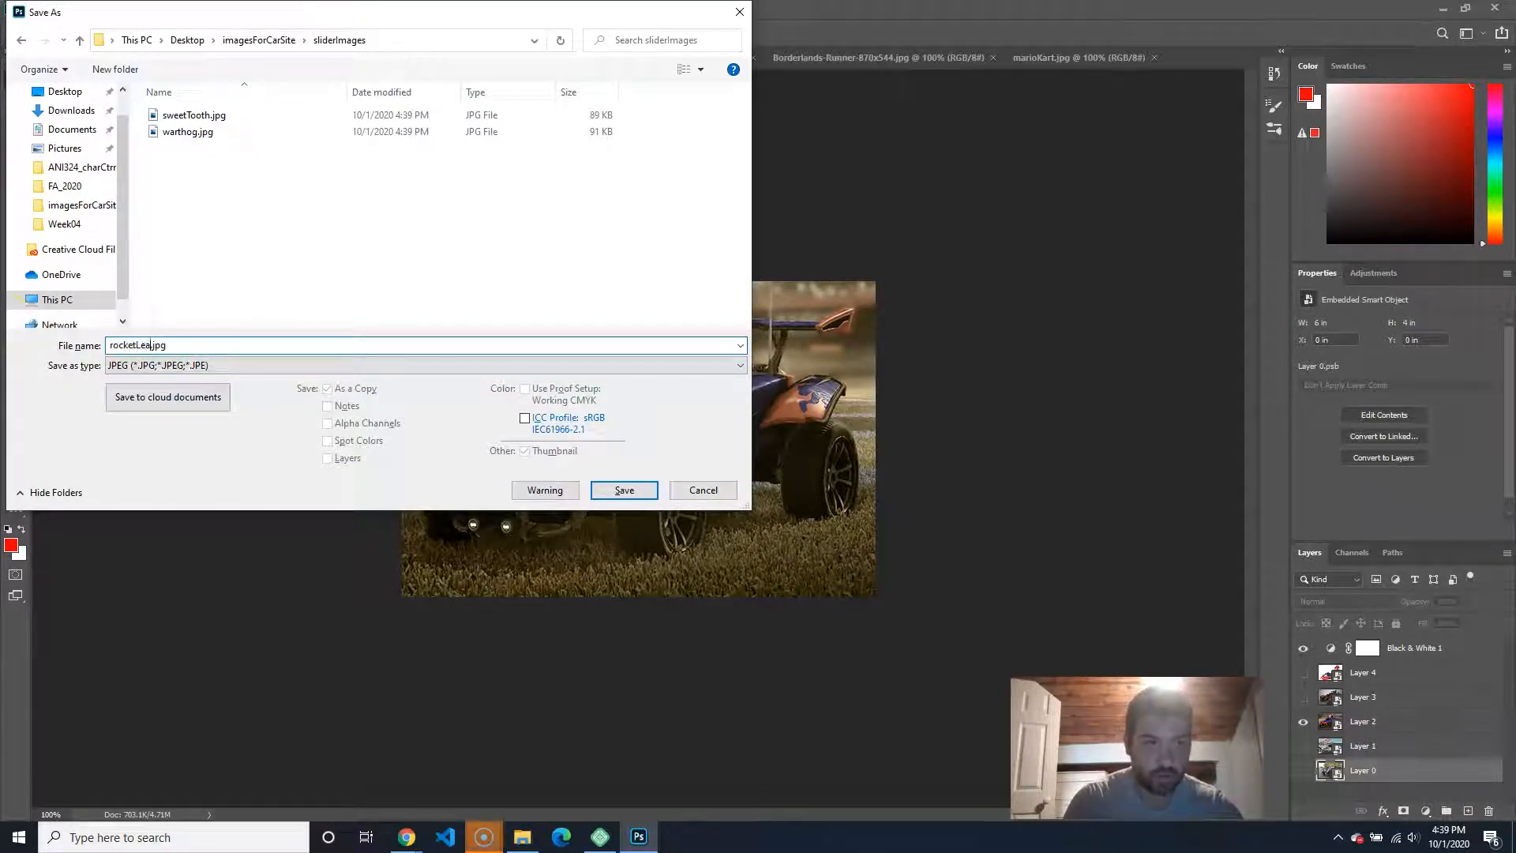
key(Return)
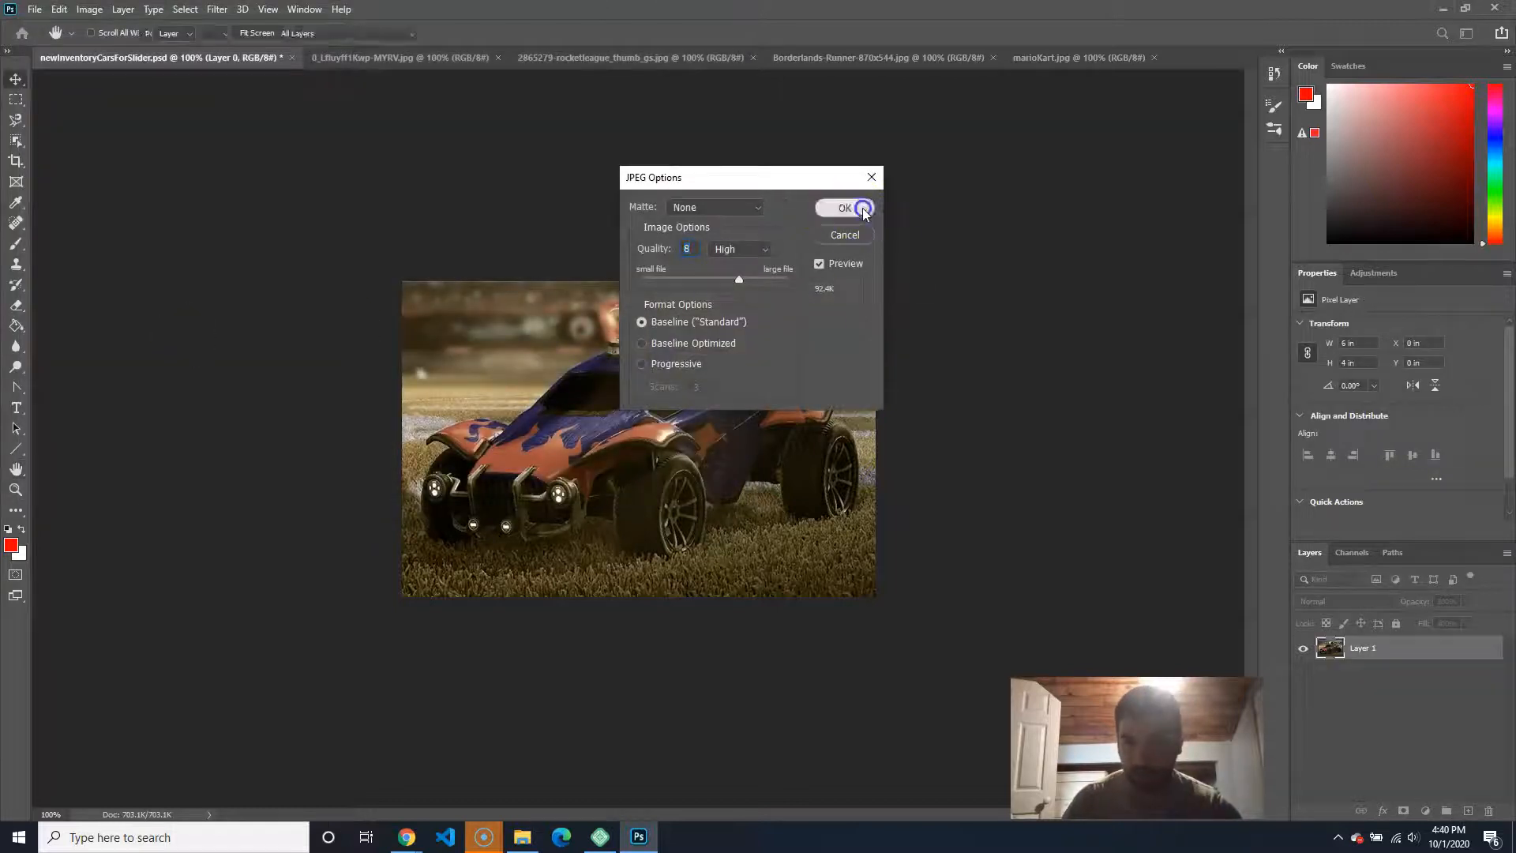
click(854, 206)
Step: Show Layer 3 instead of Layer 2 and save it as the JPEG borderland.jpg in sliderImages at quality 8
click(1303, 720)
click(1303, 696)
key(ctrl+shift+s)
double_click(198, 127)
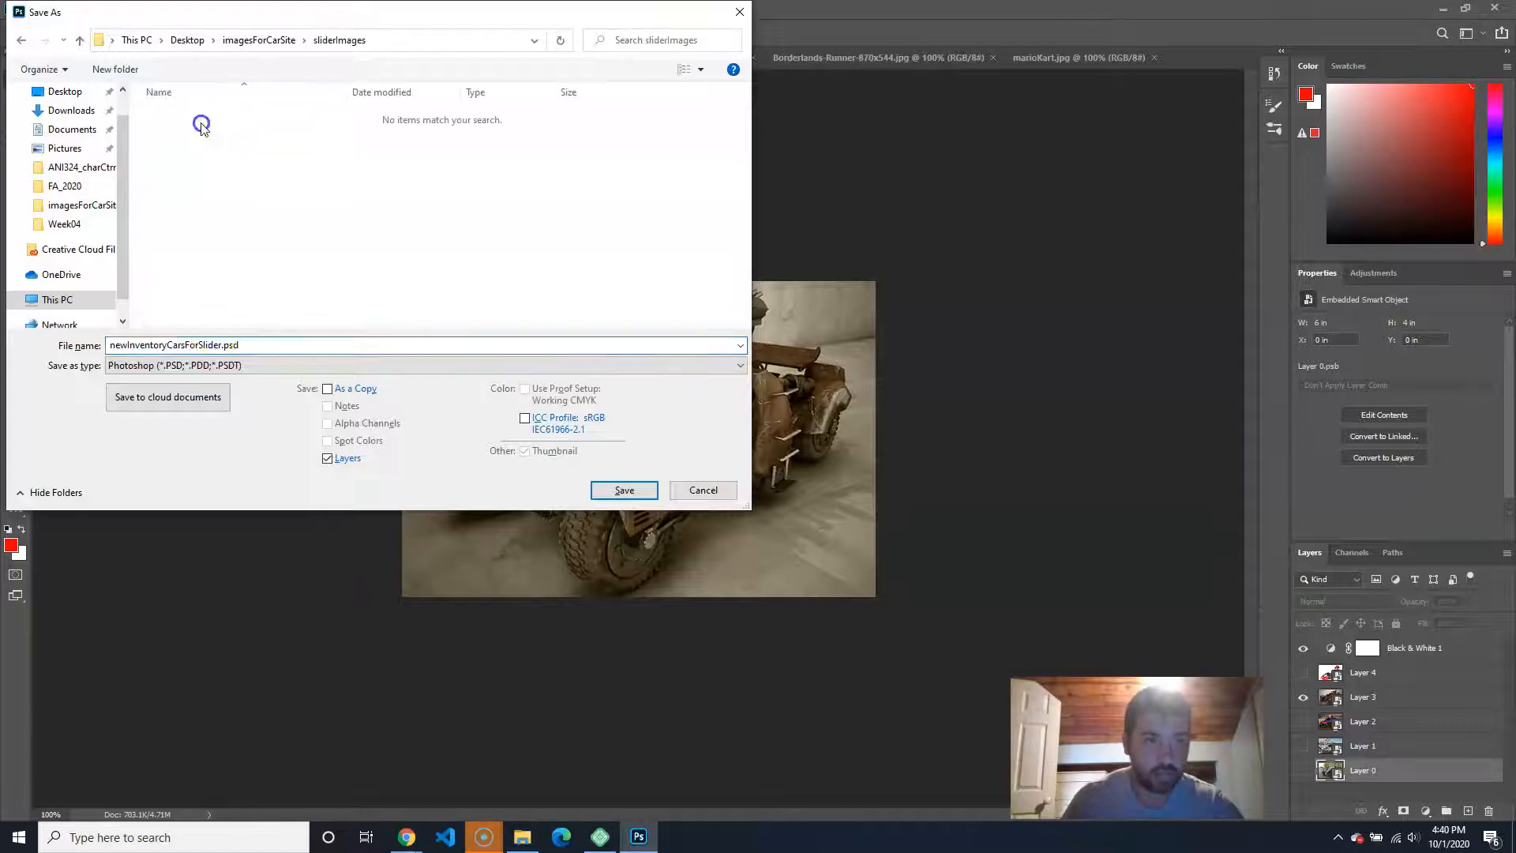
click(197, 365)
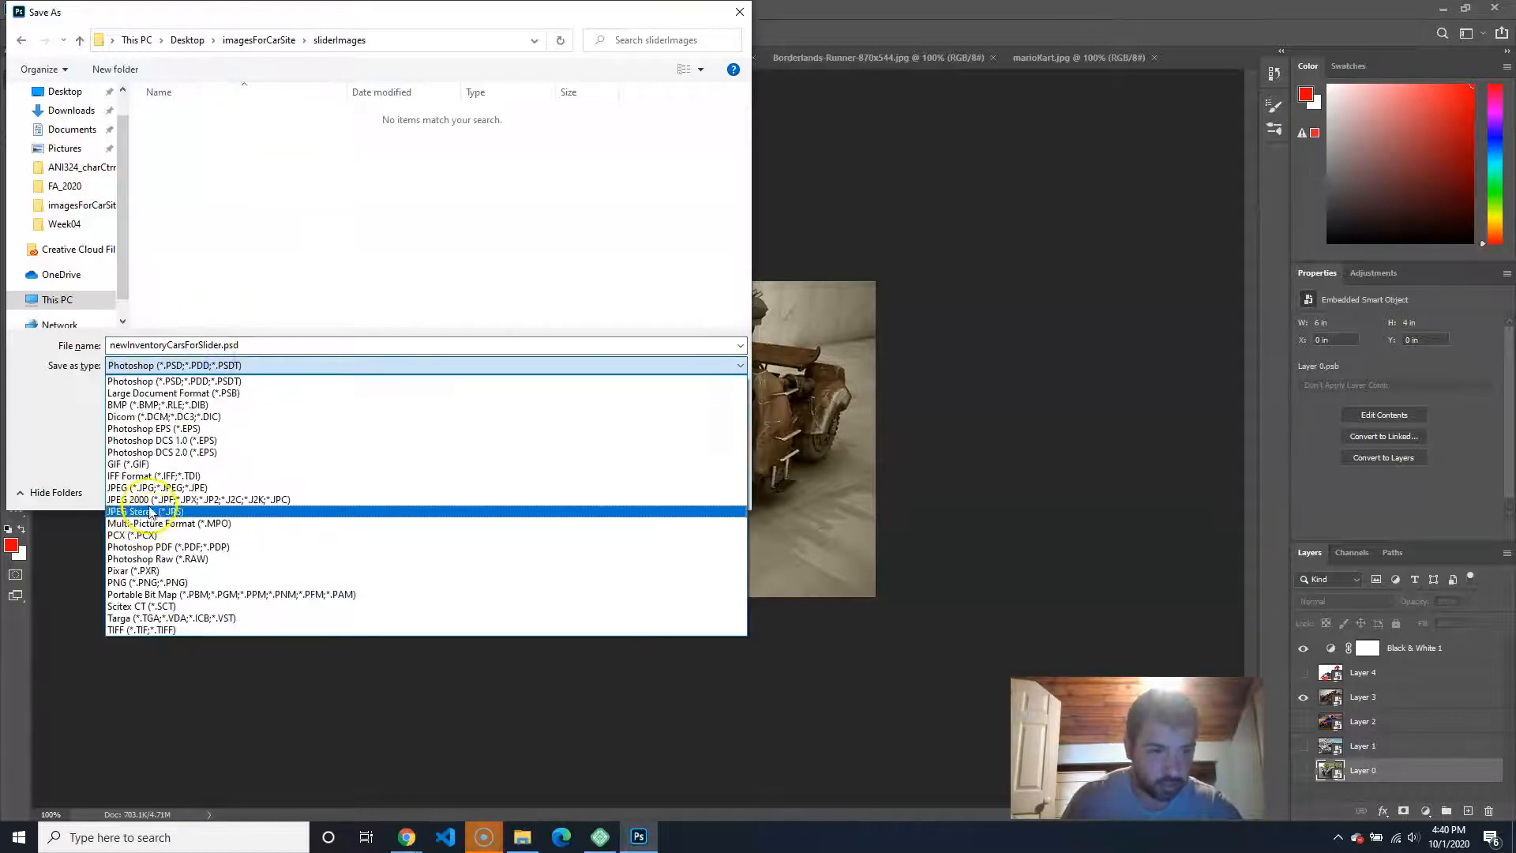
click(142, 487)
double_click(204, 345)
drag(220, 345, 30, 322)
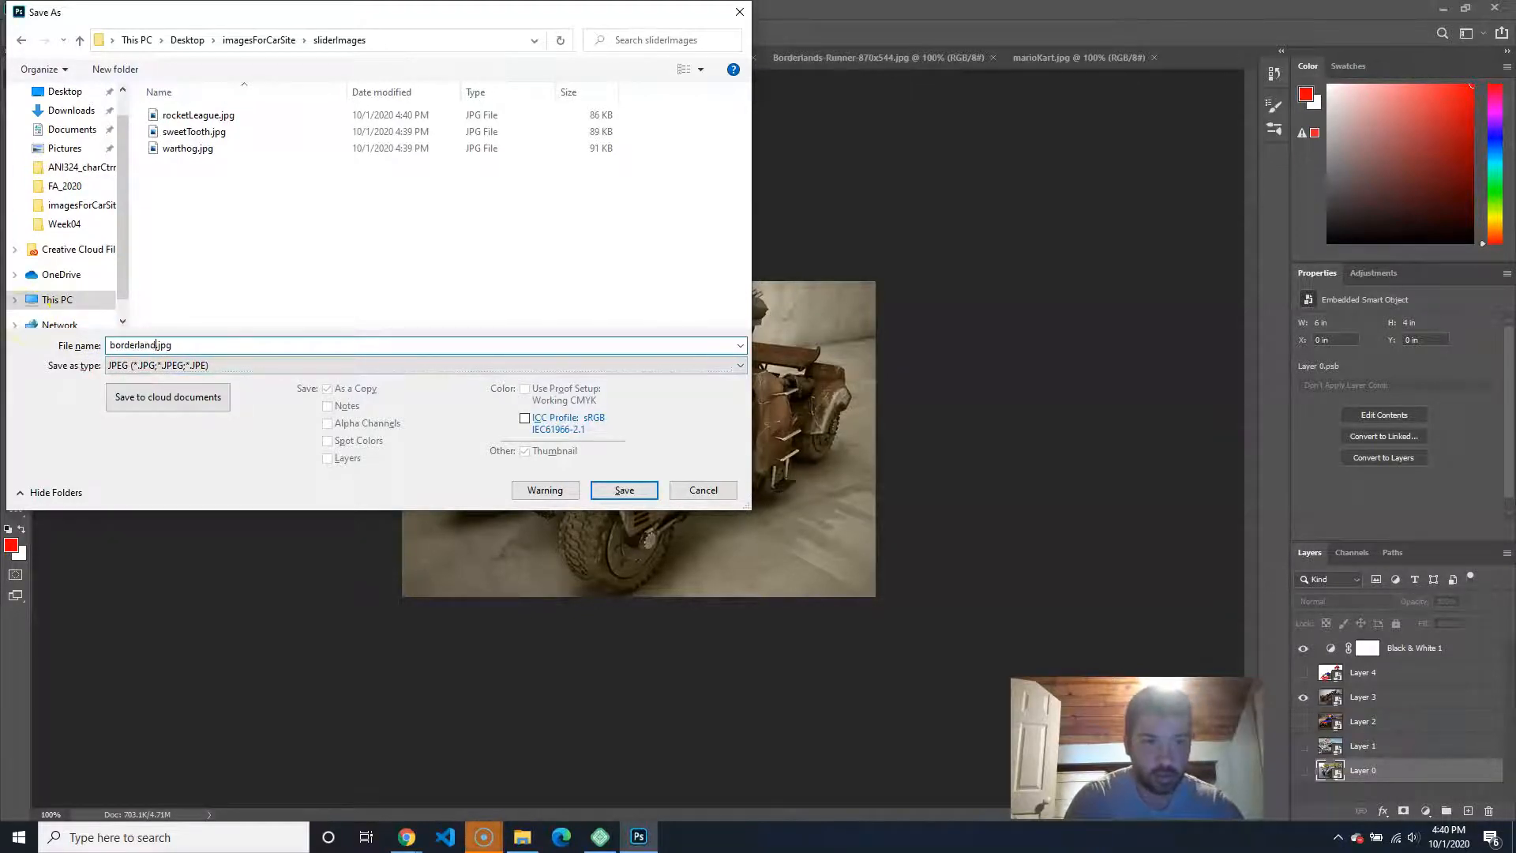
key(Return)
click(849, 207)
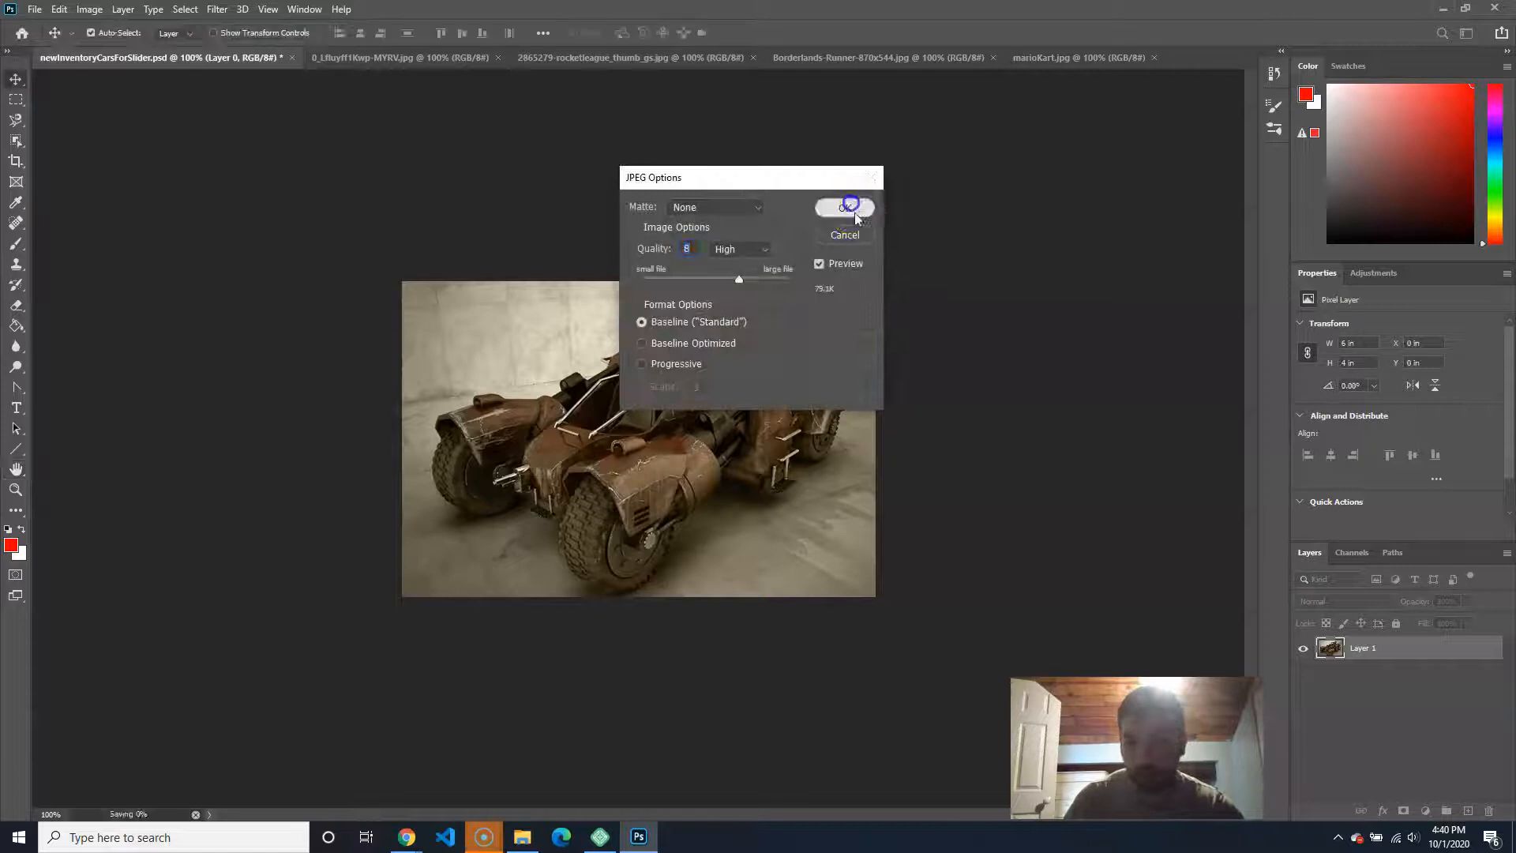
Step: Toggle Layer 4's visibility to compare the kart image with Layer 3, ending with both layers shown and Layer 4 selected
click(1303, 675)
click(1303, 697)
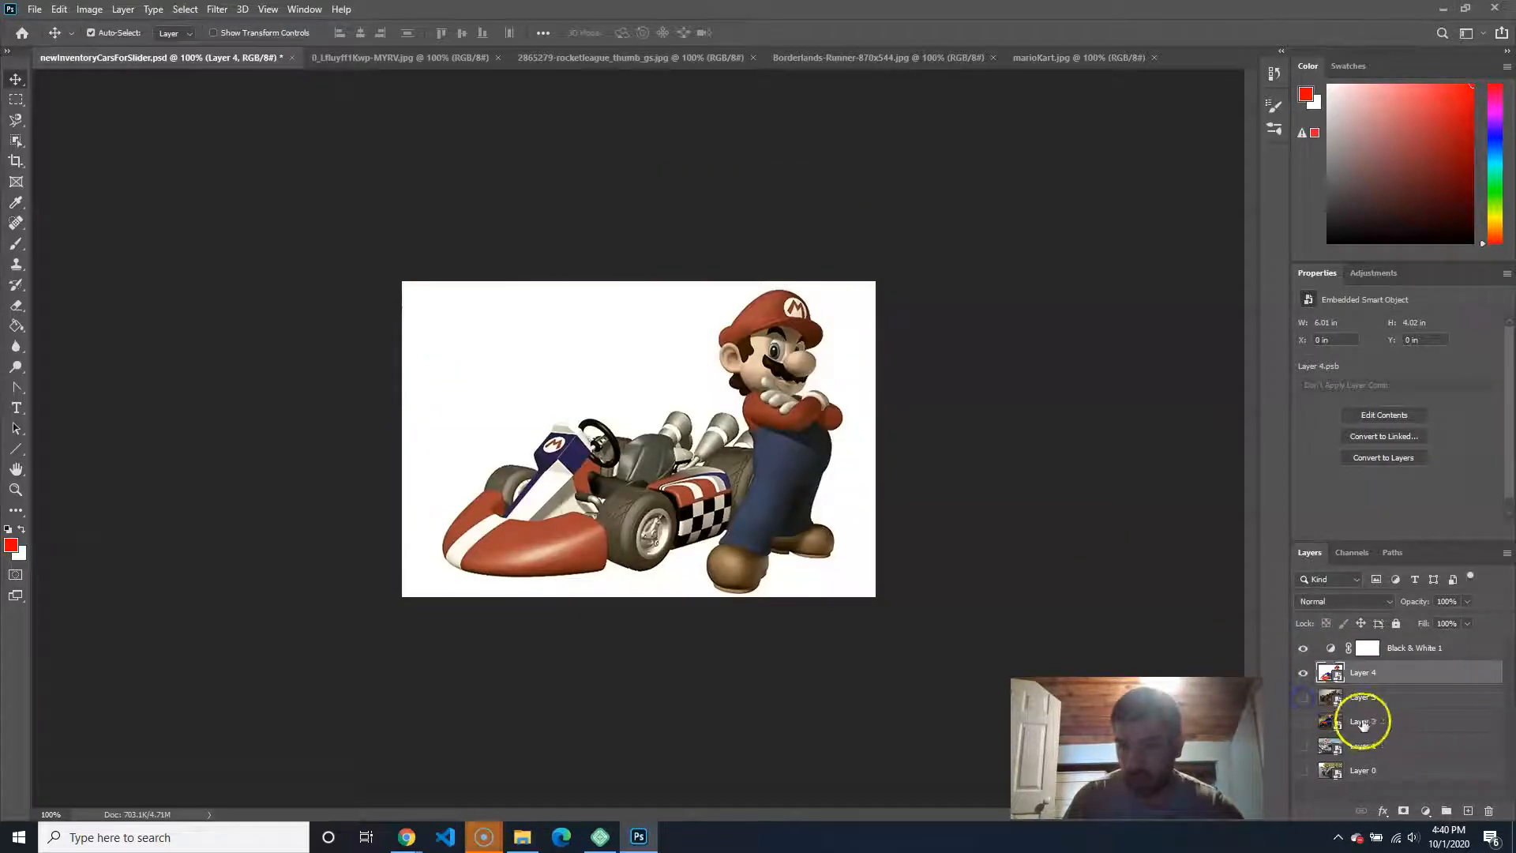
click(1304, 673)
click(1304, 674)
click(1304, 673)
click(1304, 675)
click(1302, 676)
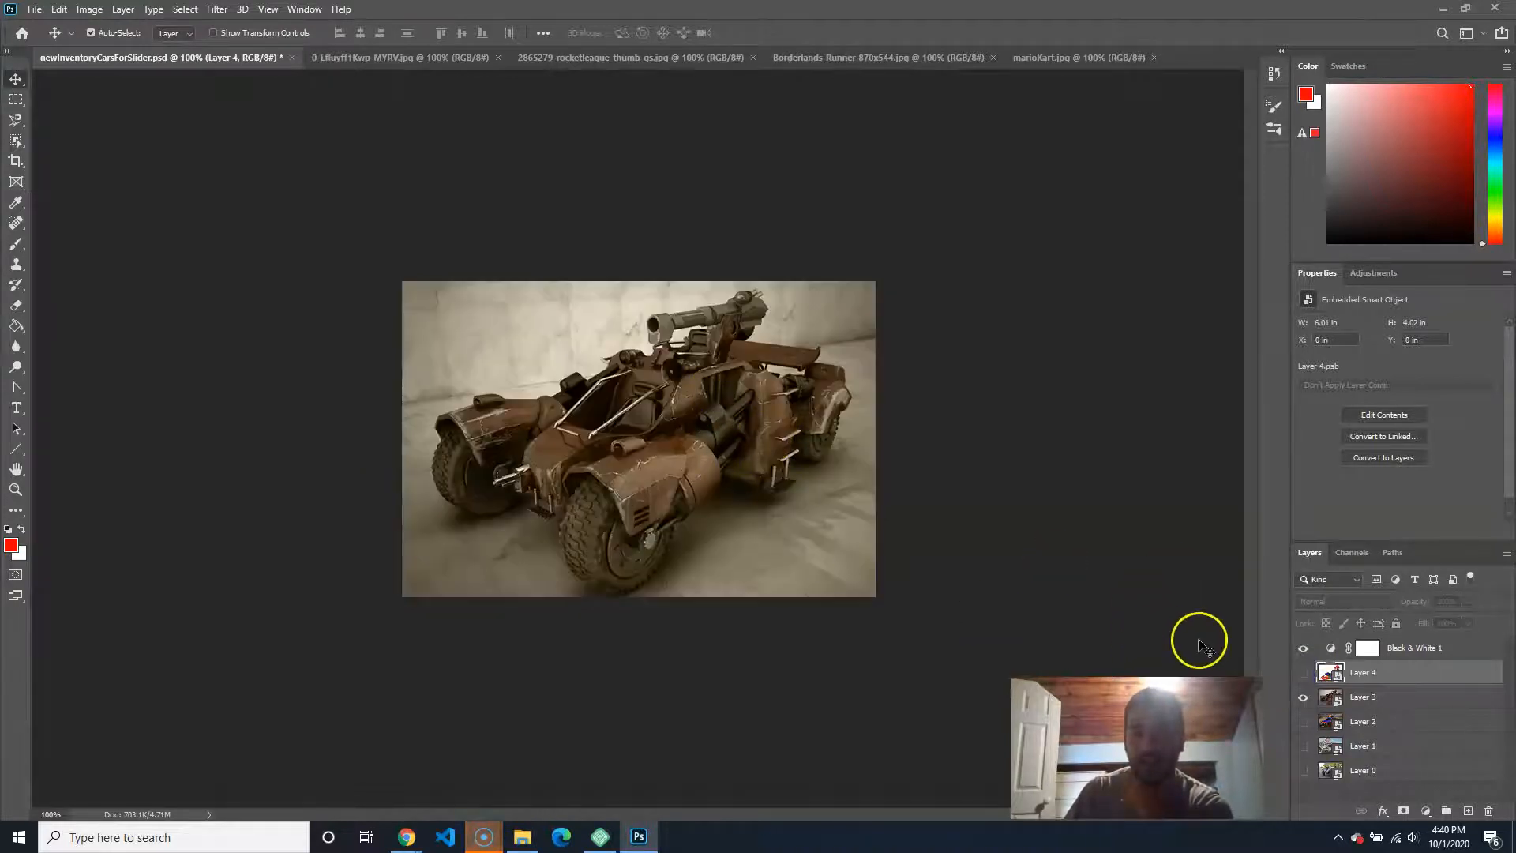
click(1303, 673)
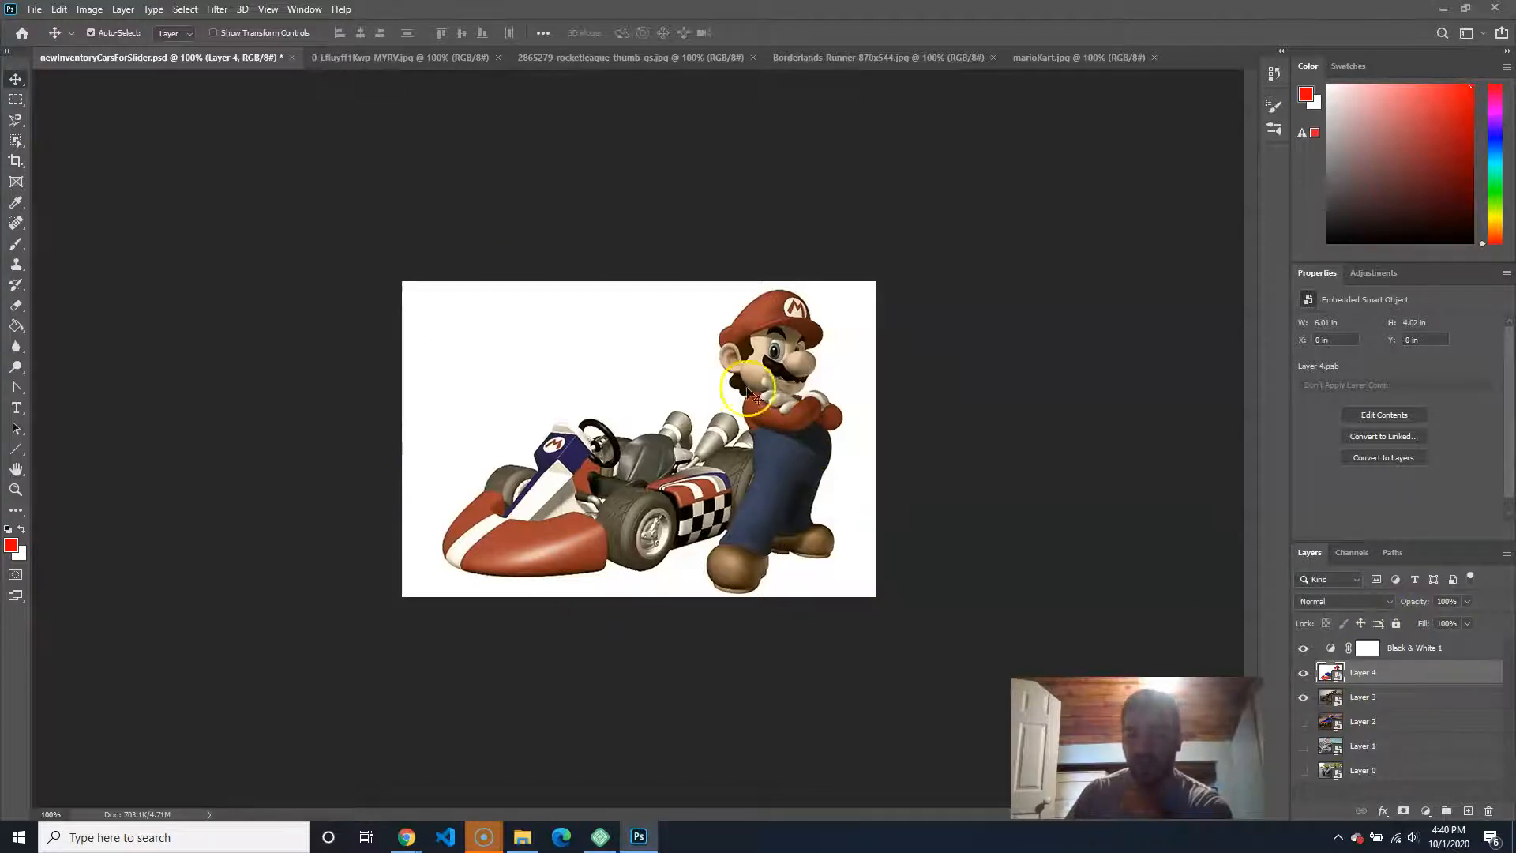
Step: Select the white background around Mario and the kart on Layer 4 with the Magic Wand tool
click(14, 143)
click(106, 169)
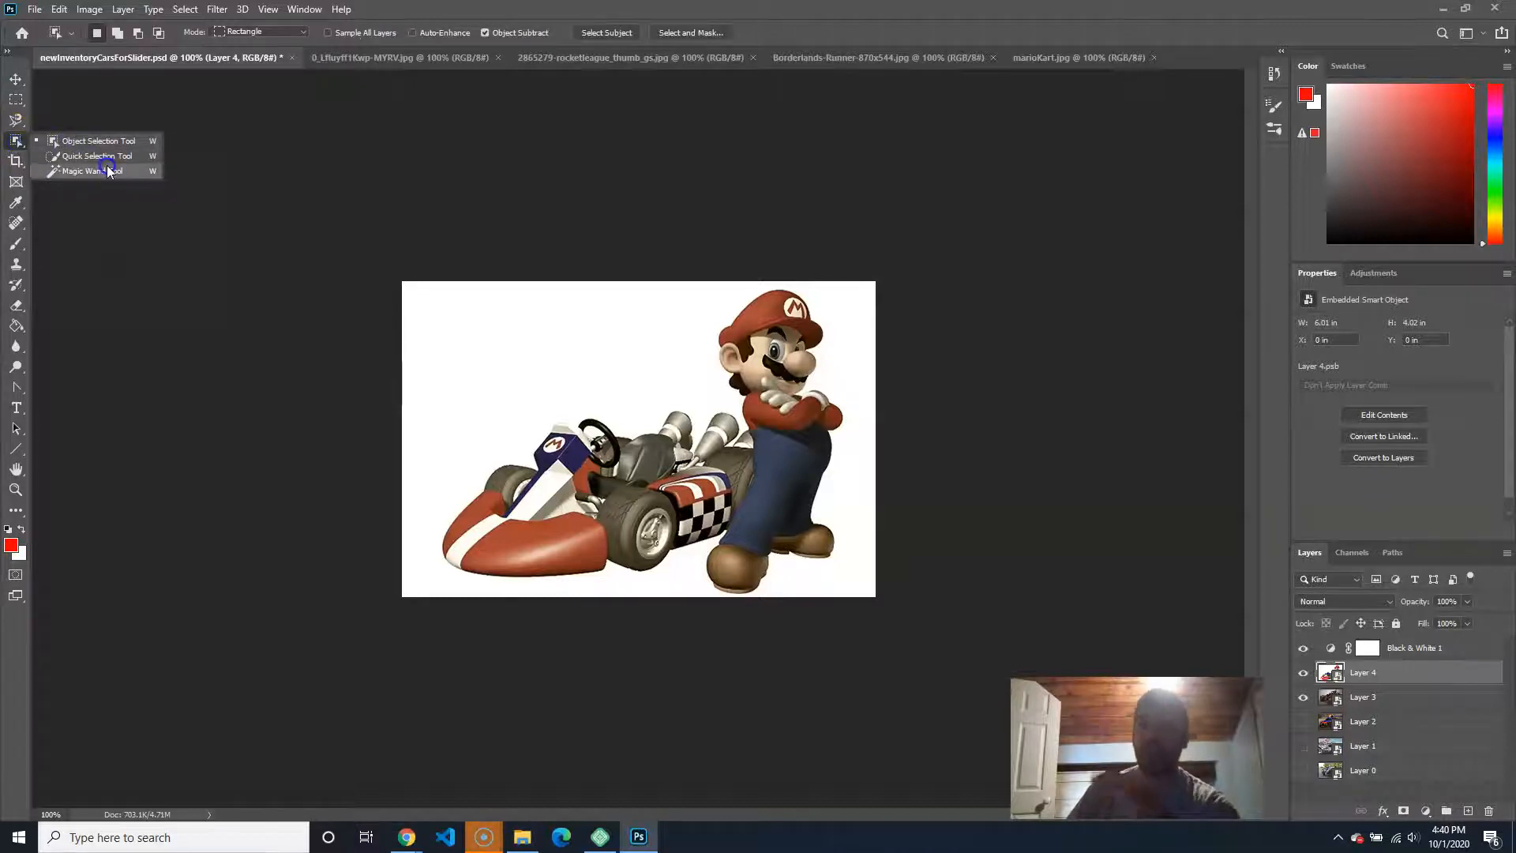
click(535, 332)
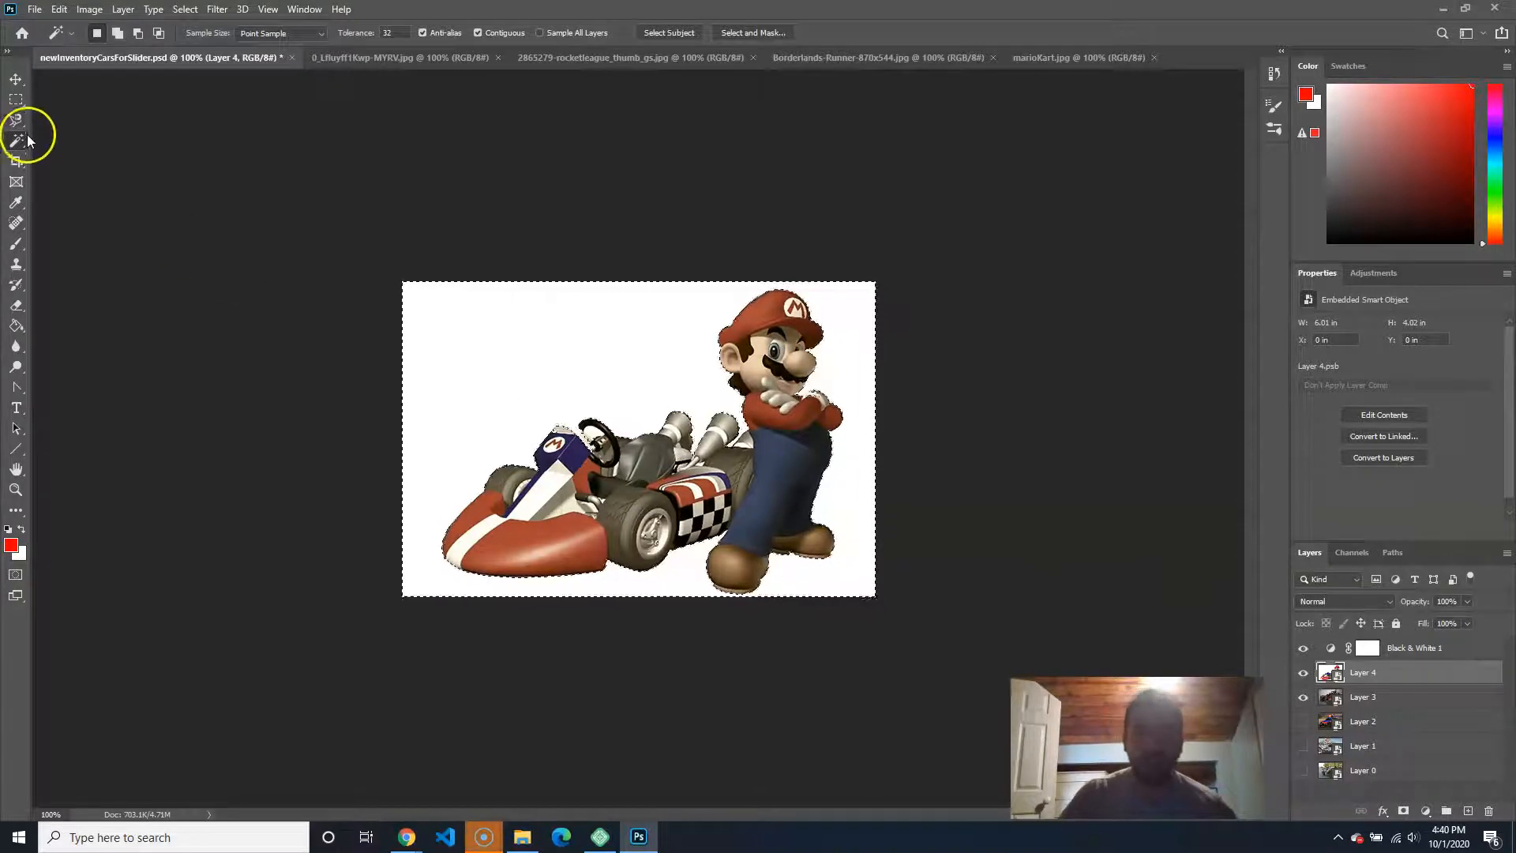
mouse_move(18, 144)
mouse_down()
mouse_move(106, 170)
mouse_move(83, 173)
mouse_up()
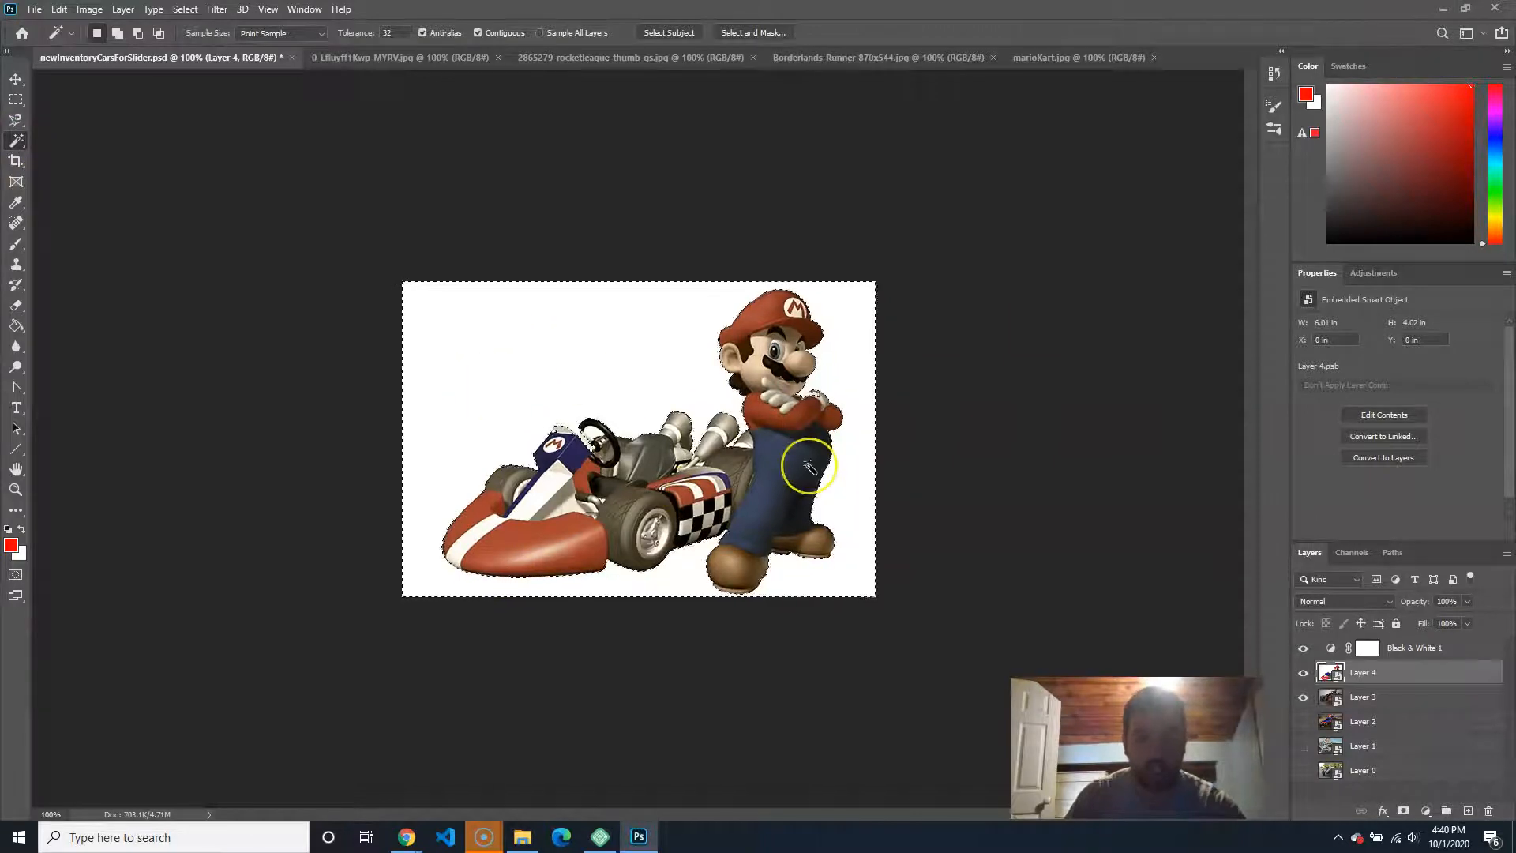
Step: Show Layer 4's selection in Quick Mask mode and set up a small Hard Round brush for retouching it
key(ctrl+plus)
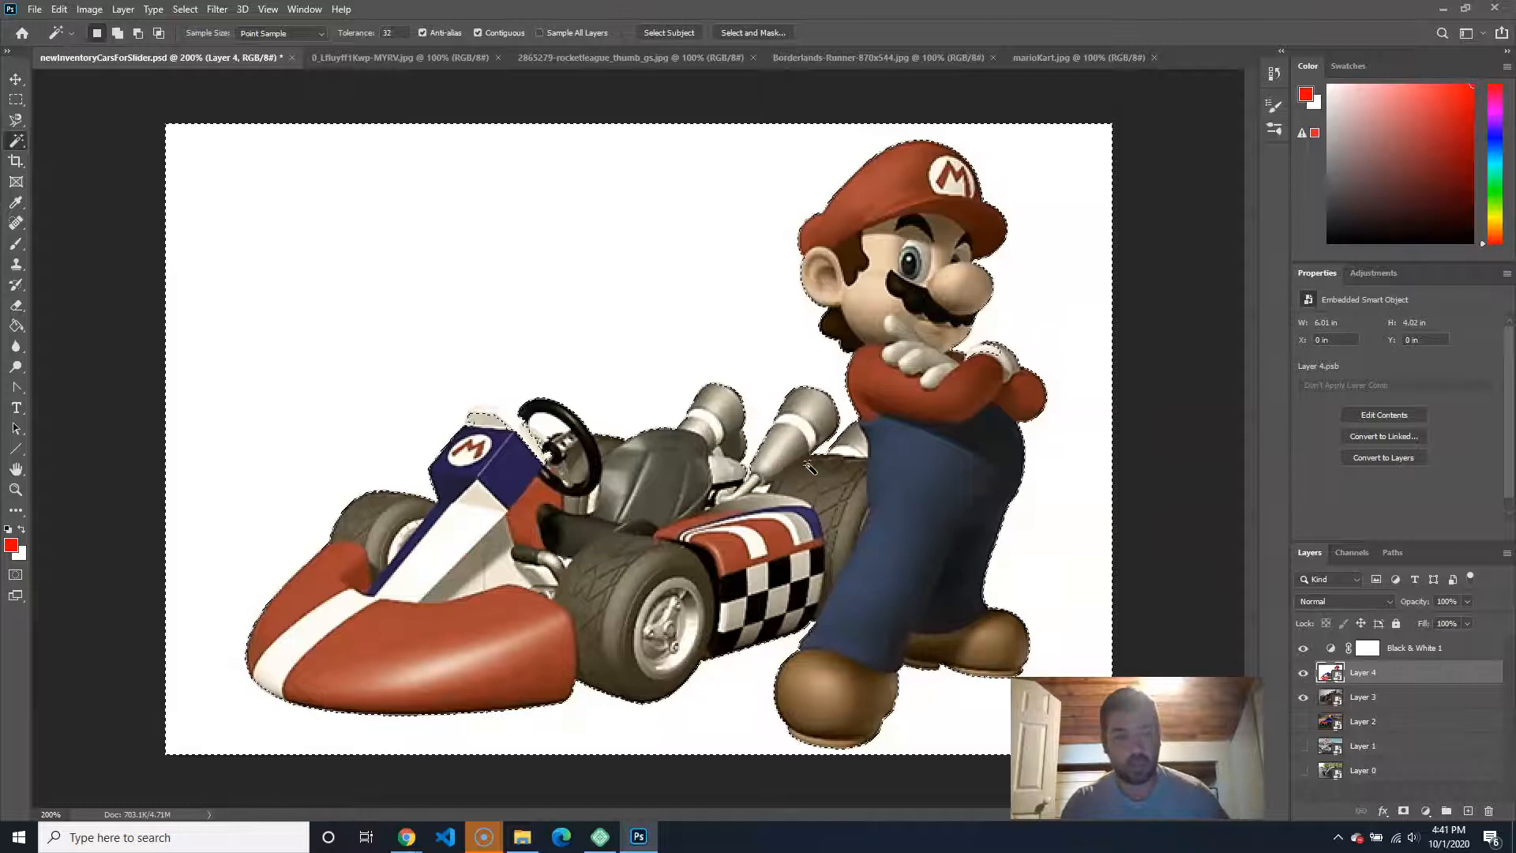
key(q)
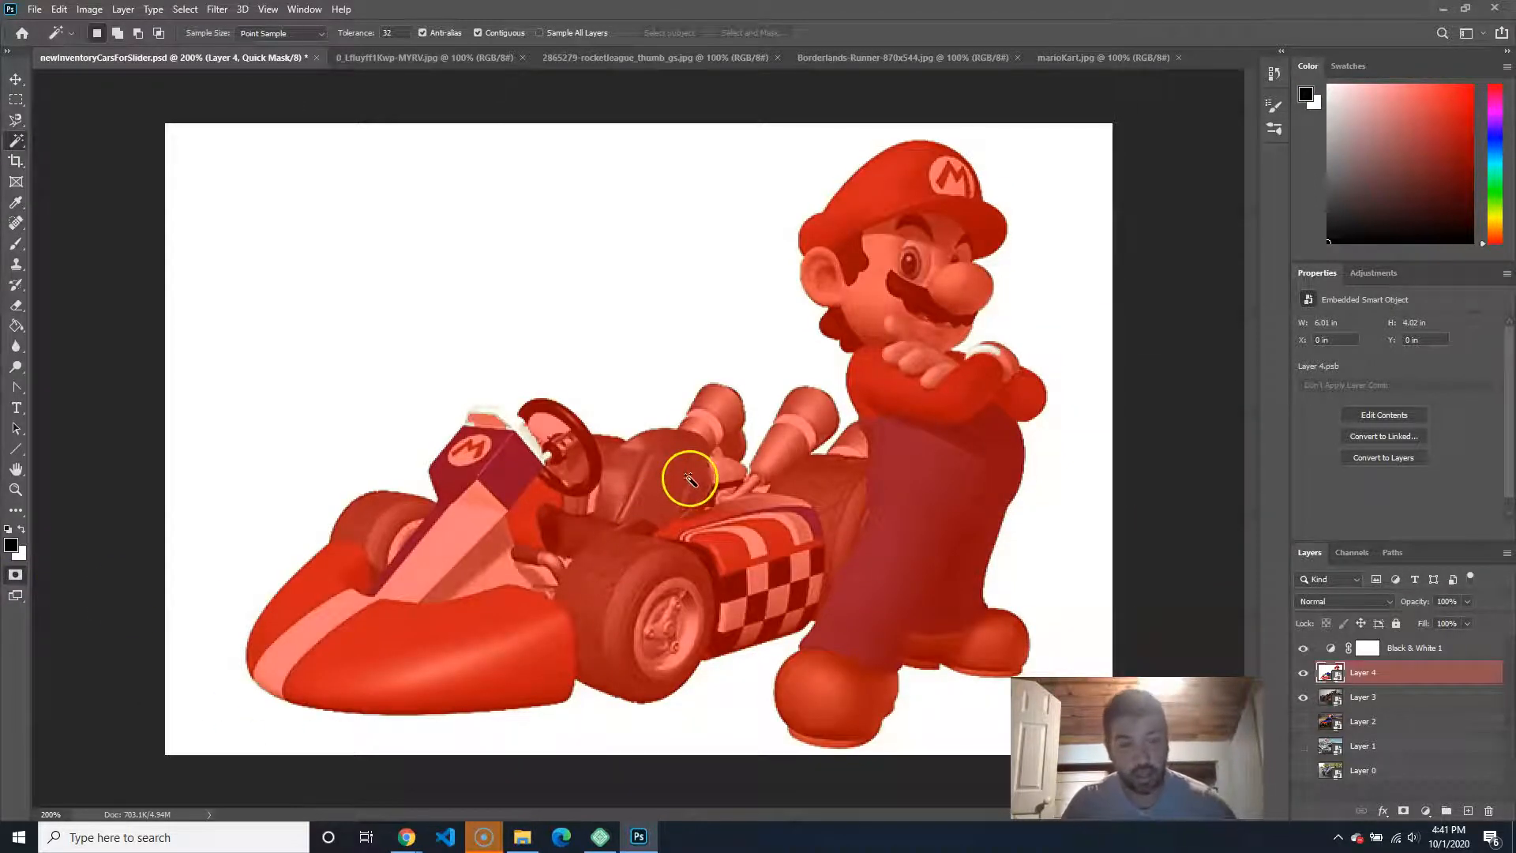
key(b)
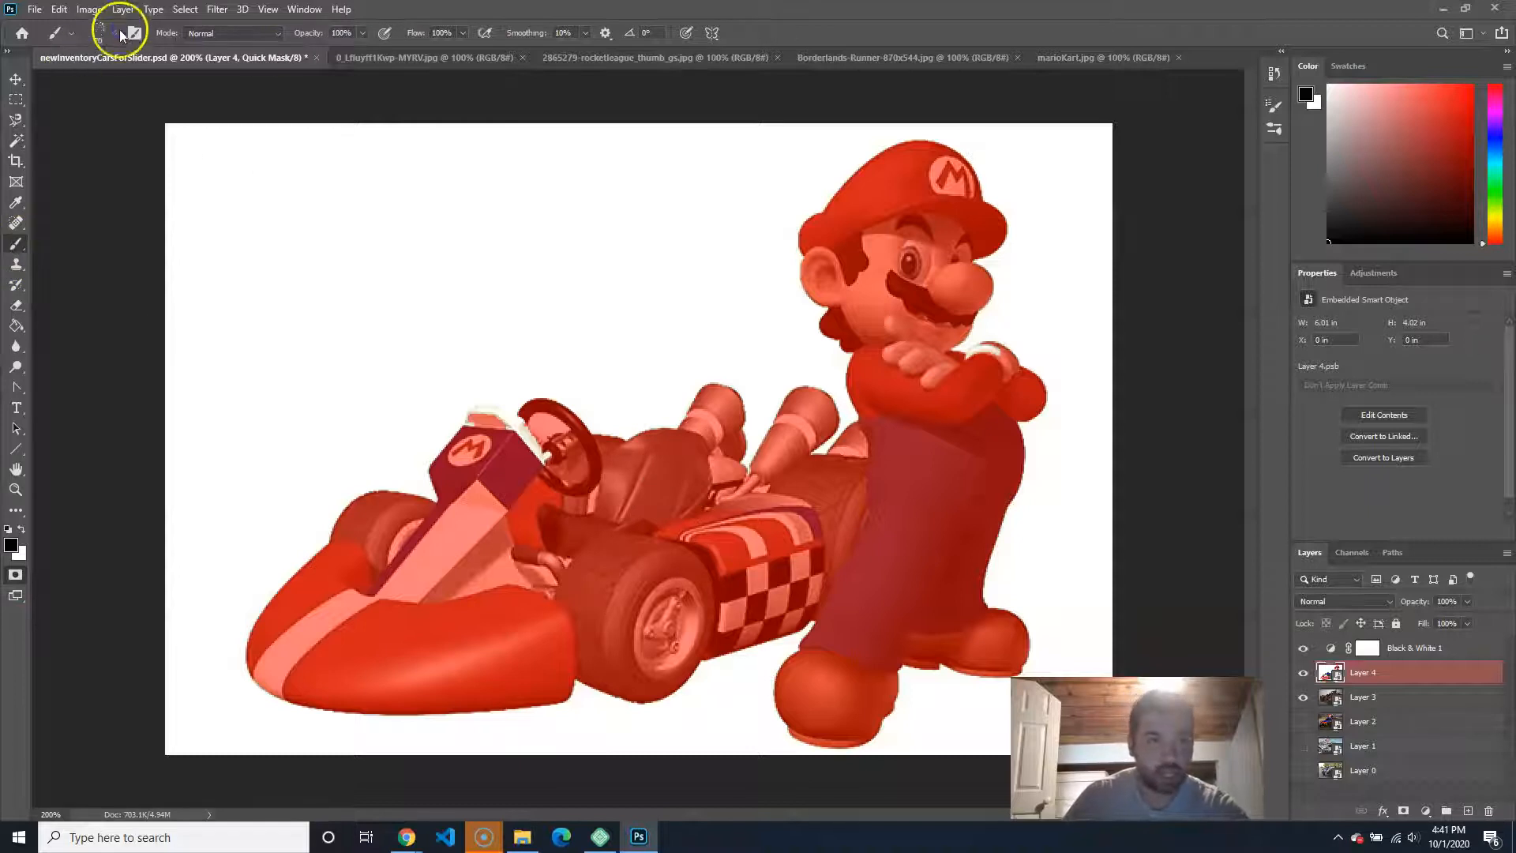
click(112, 35)
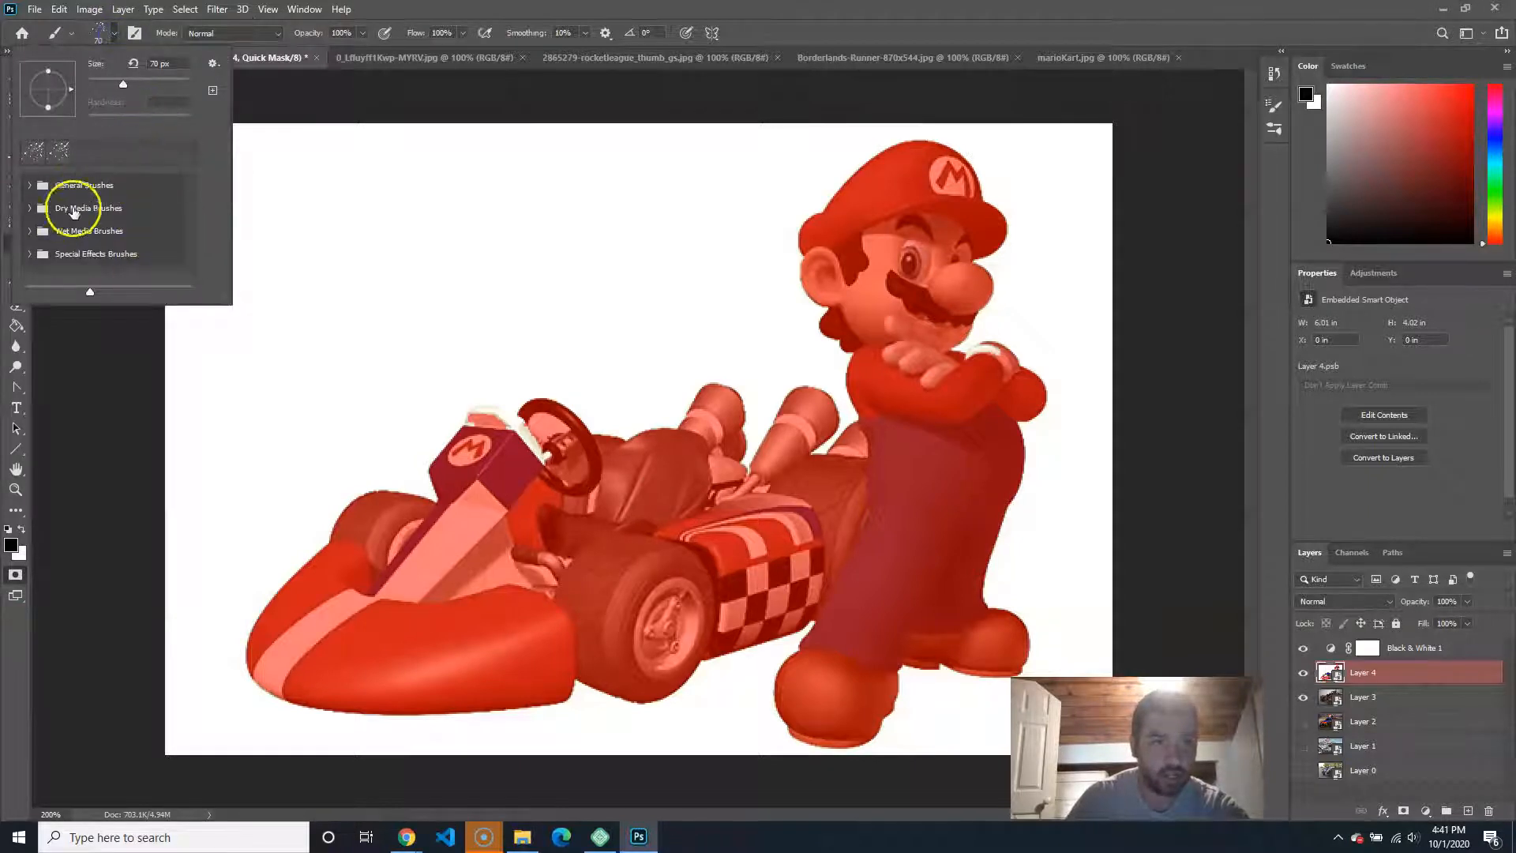
click(33, 186)
click(100, 248)
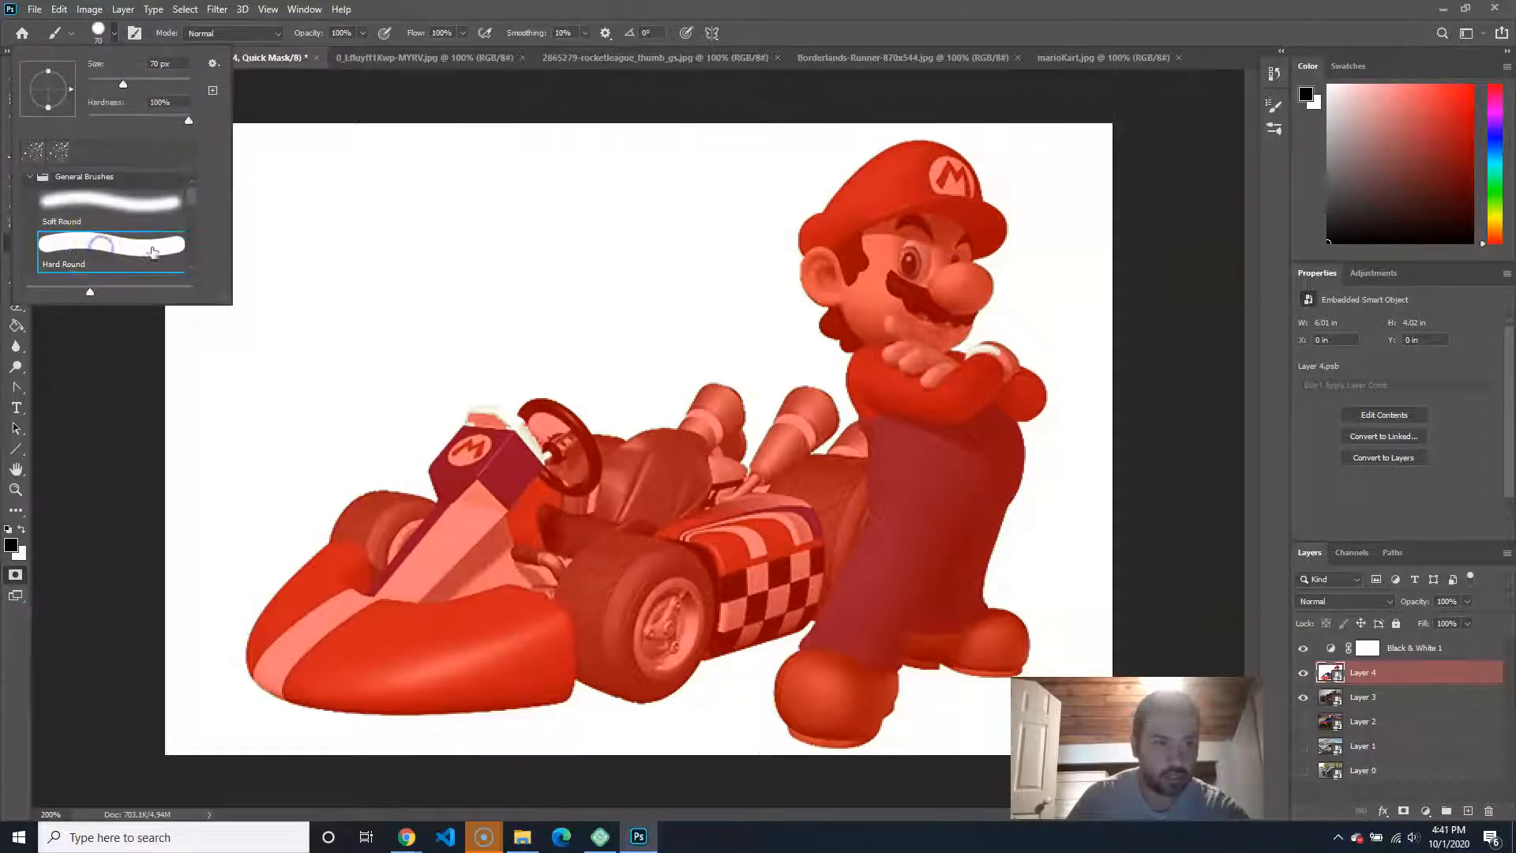
click(103, 765)
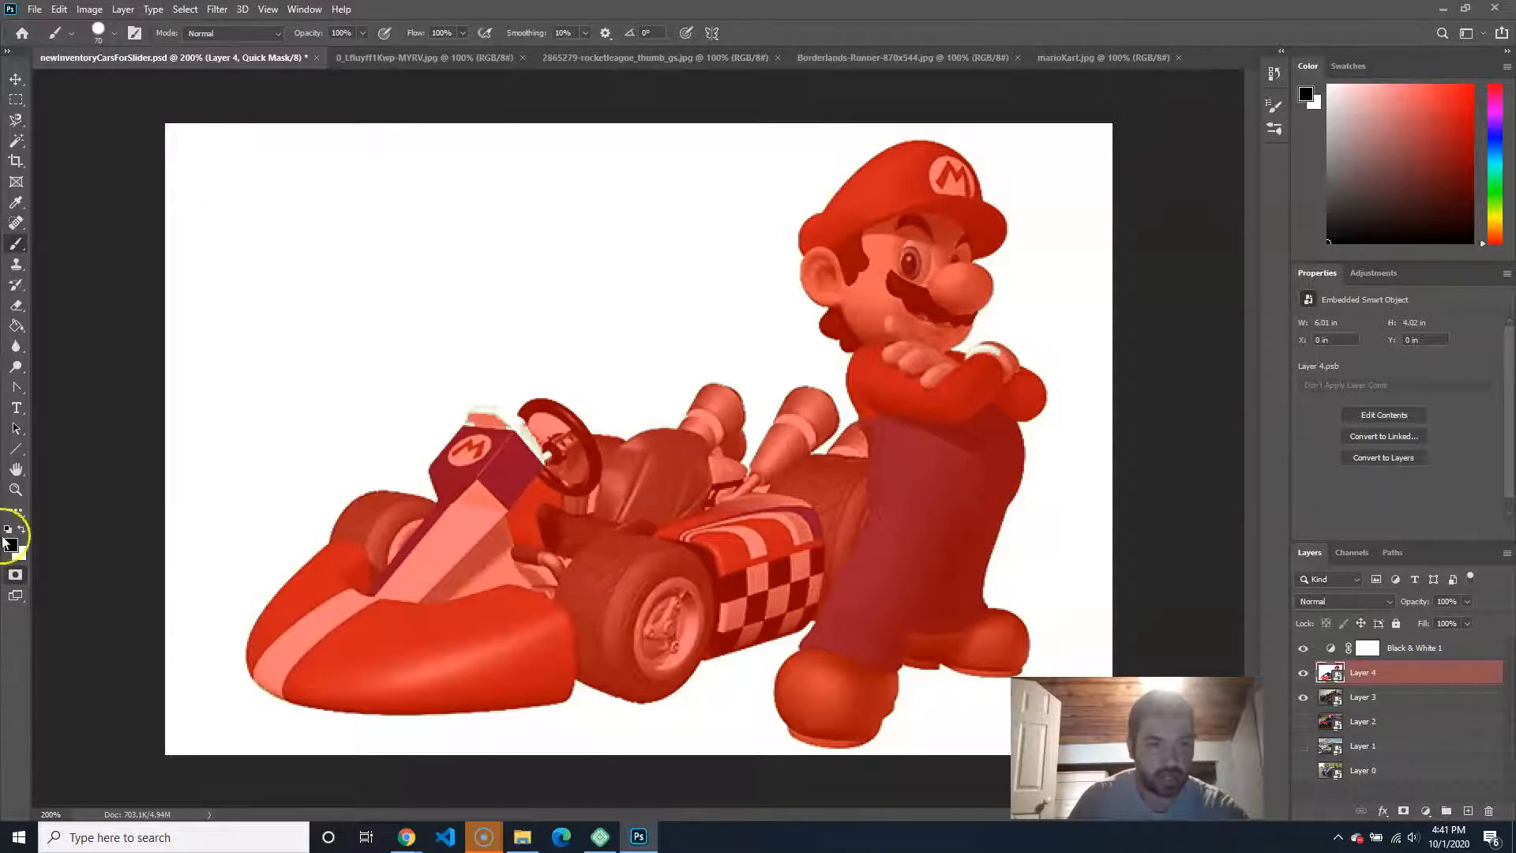
click(636, 514)
key(bracketleft)
key(bracketleft)
key(bracketleft)
key(bracketleft)
key(bracketleft)
key(bracketleft)
key(bracketleft)
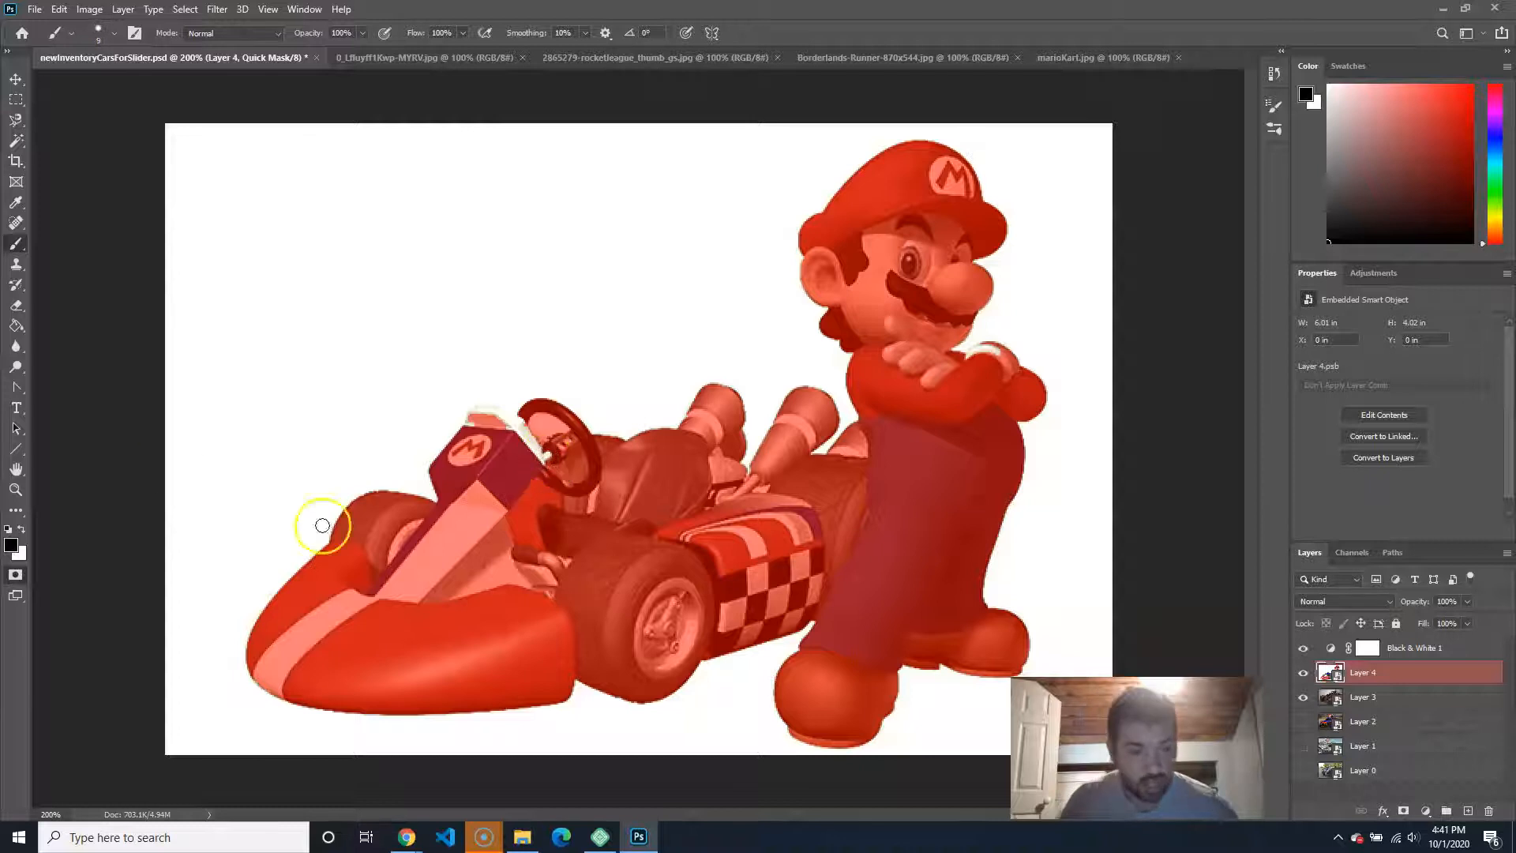
Step: Paint over the kart's white front cowl and Mario's white cuff in the quick mask, then convert it to a selection around Mario and the kart
key(x)
key(x)
key(x)
key(x)
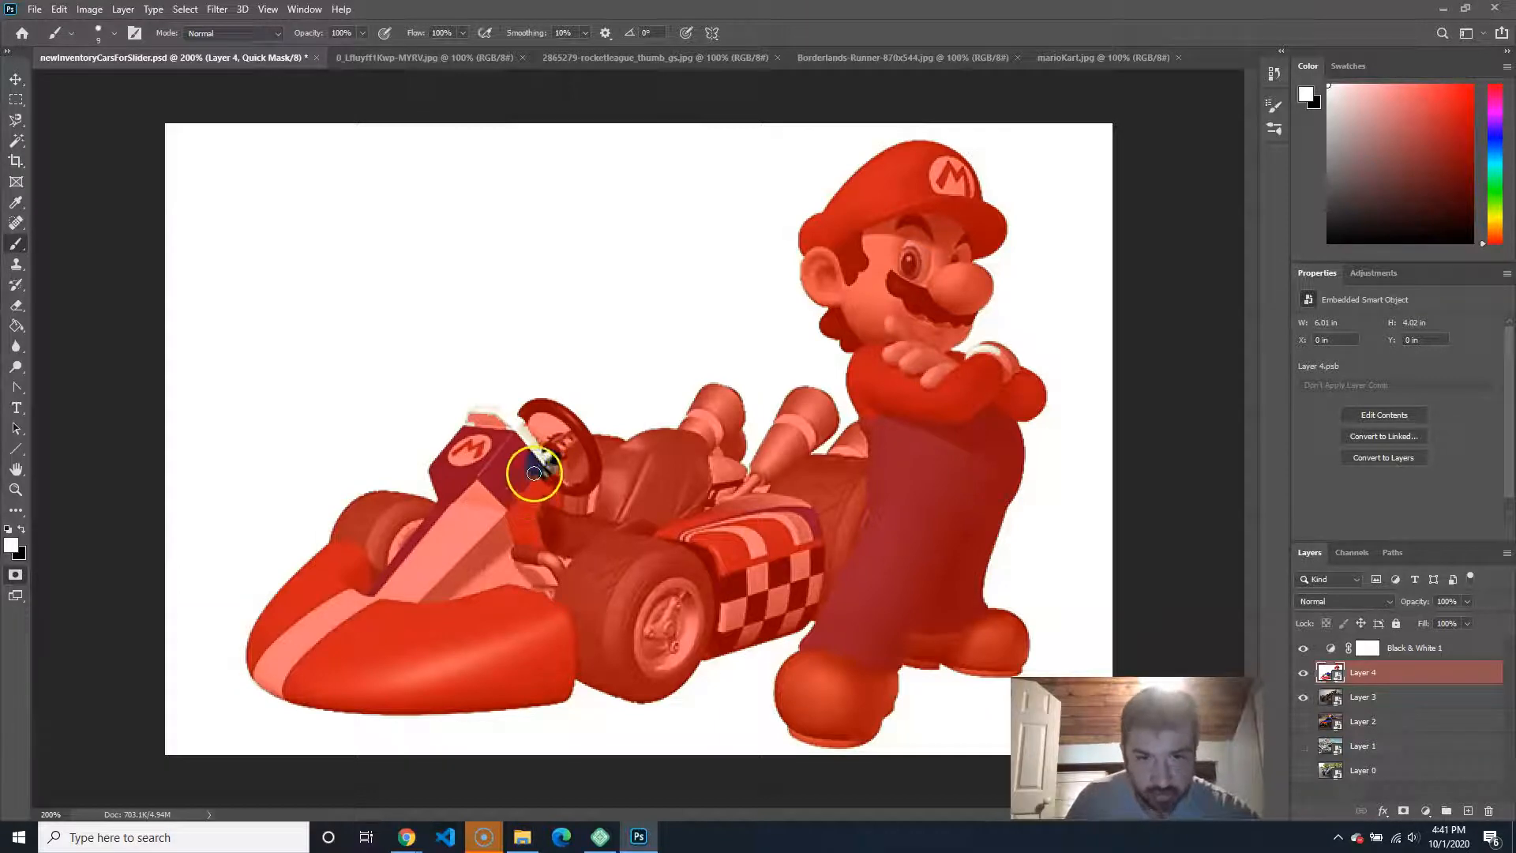
click(541, 436)
click(628, 590)
click(510, 479)
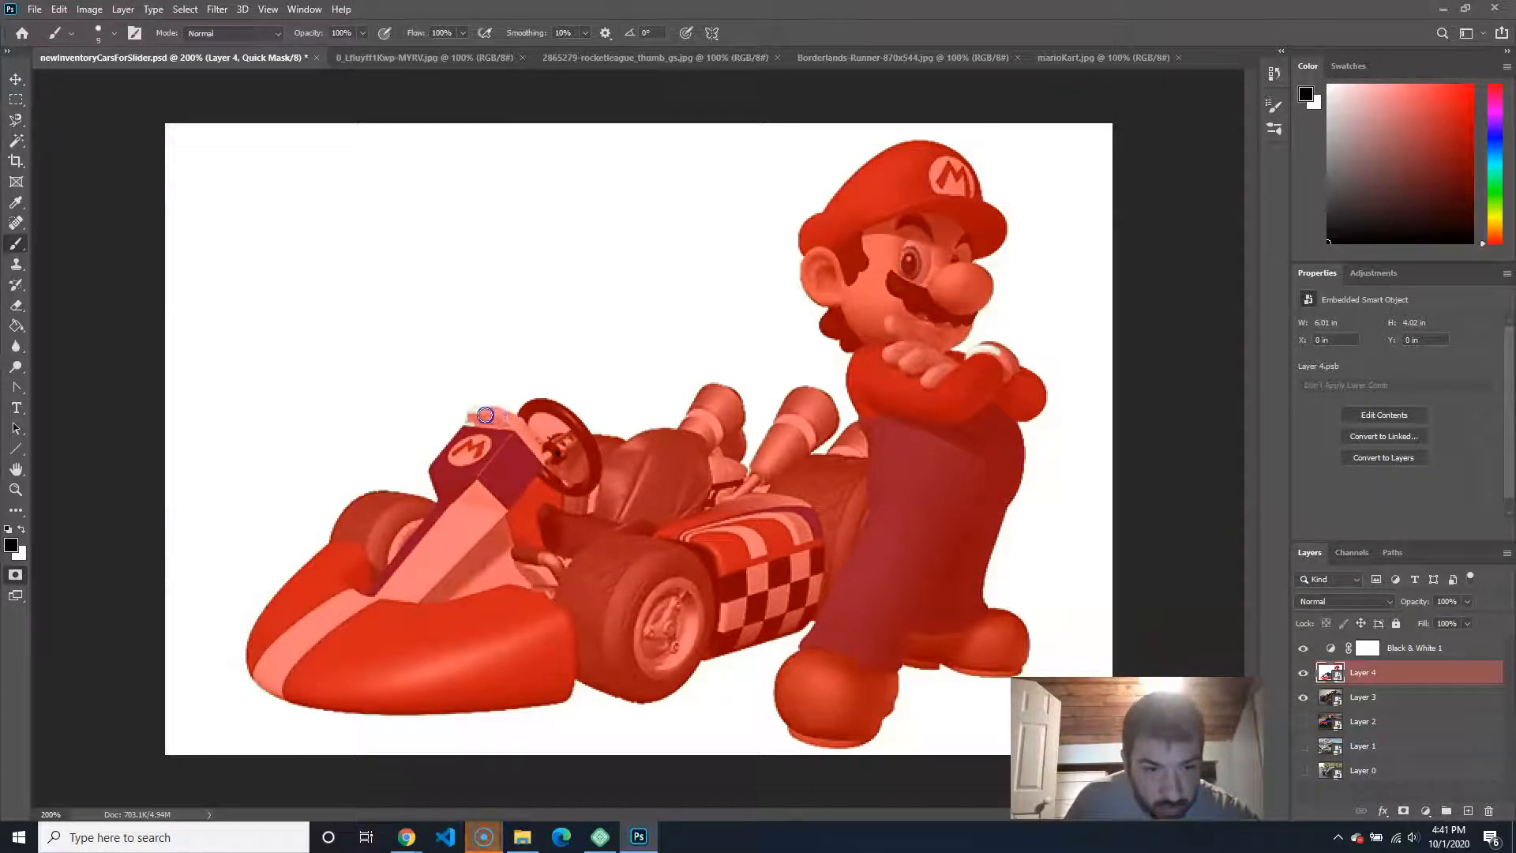
drag(480, 415, 477, 413)
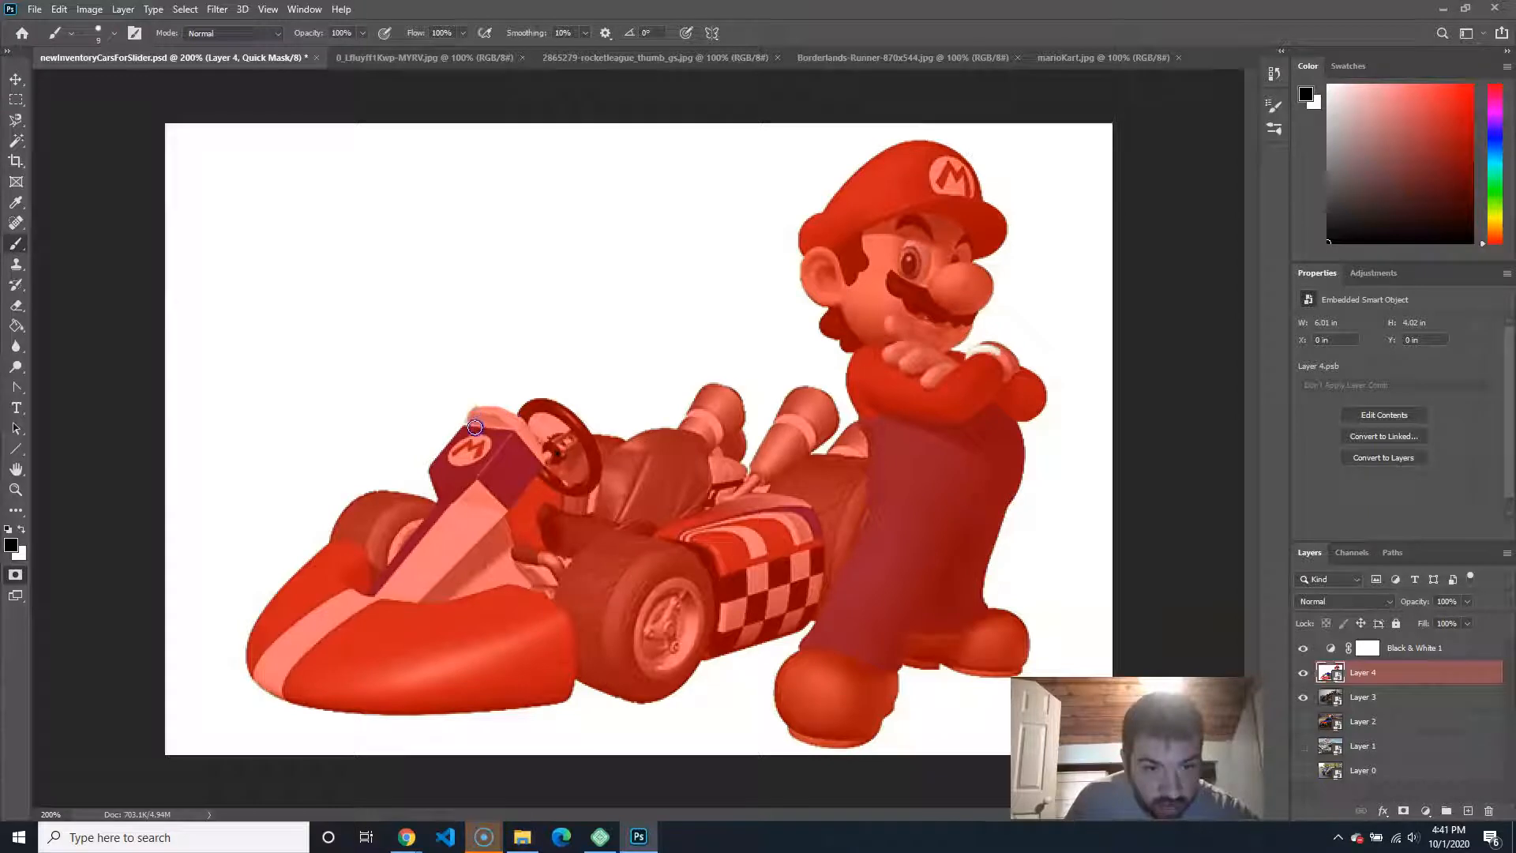
click(986, 373)
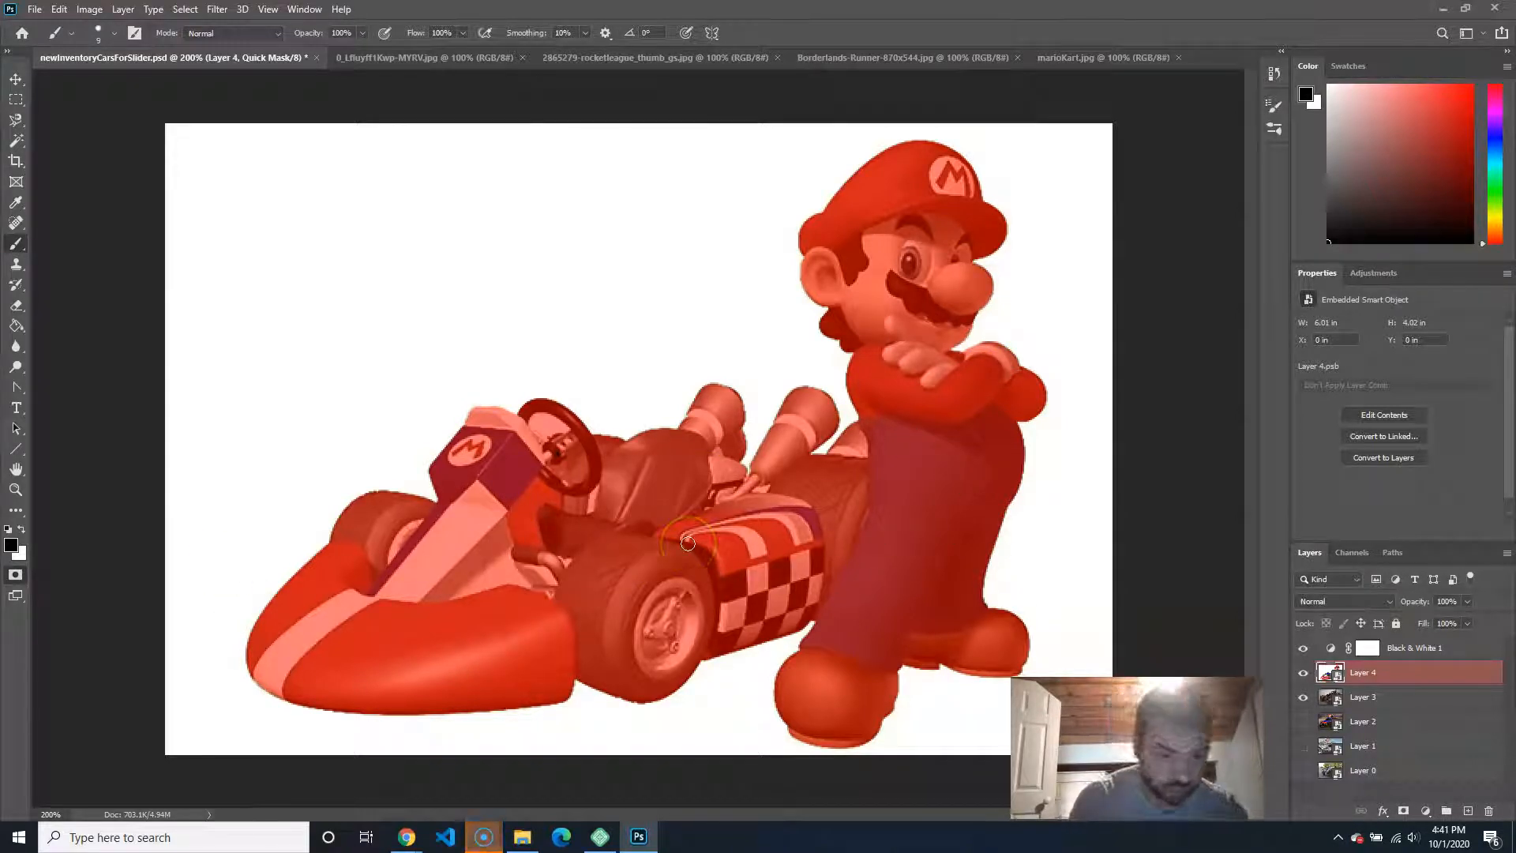
key(q)
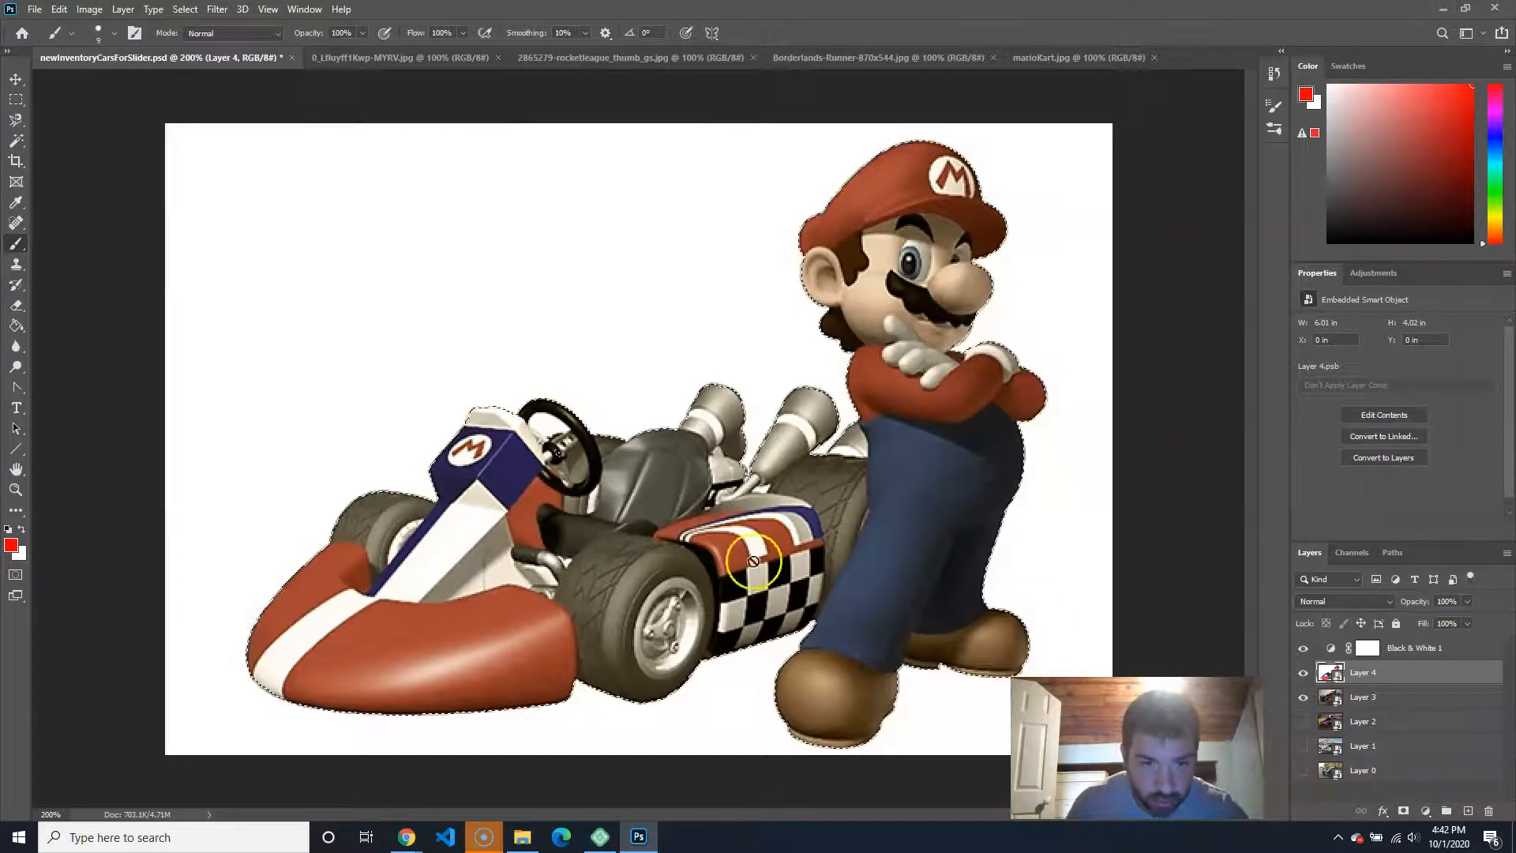
Step: Try to add the white area inside the steering wheel to the selection with the Magic Wand tool
click(14, 141)
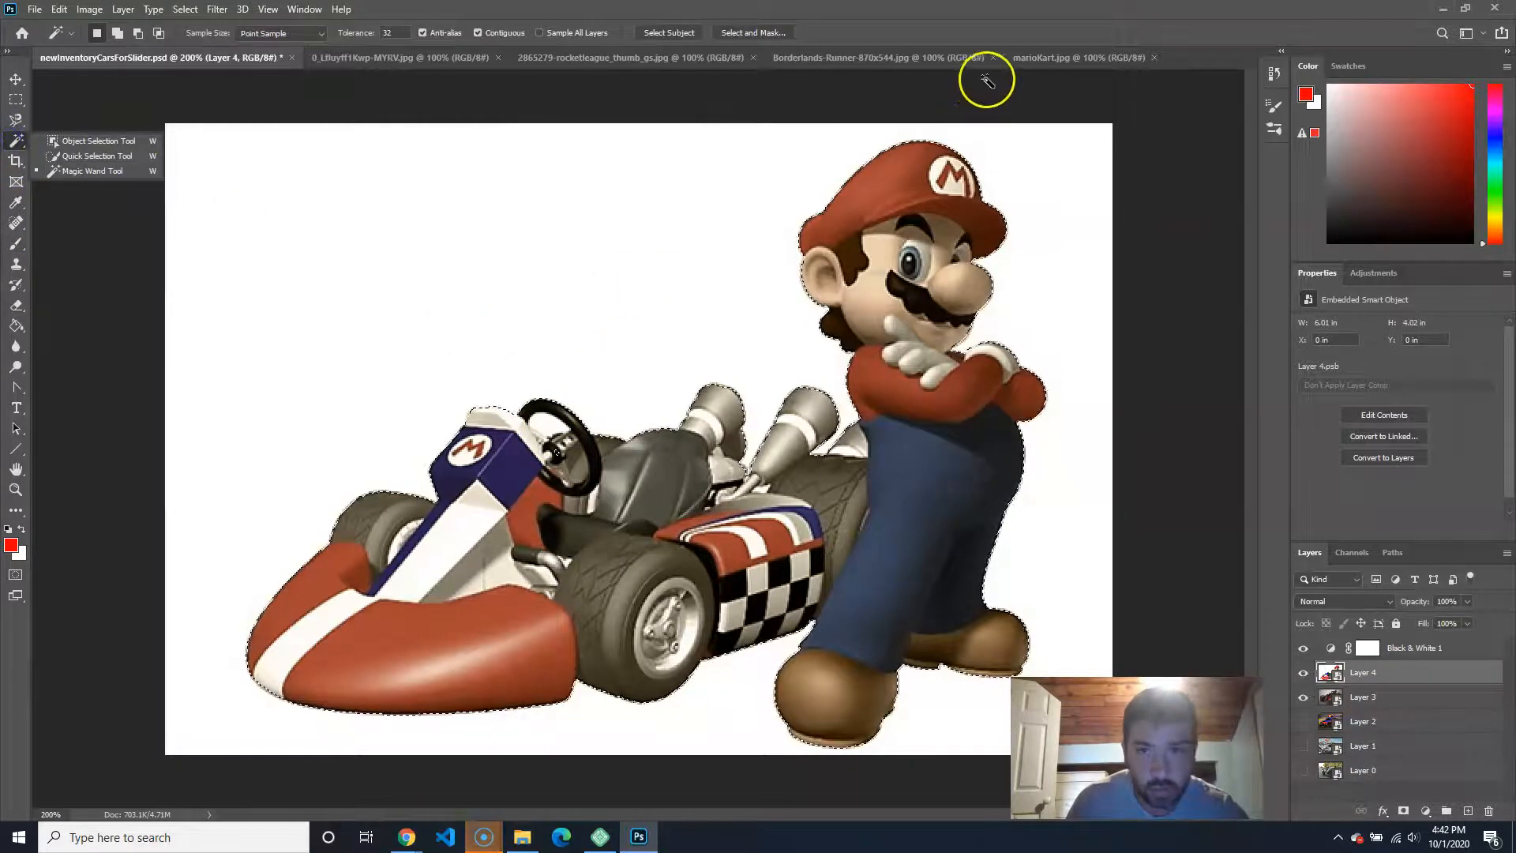
click(1023, 83)
click(543, 424)
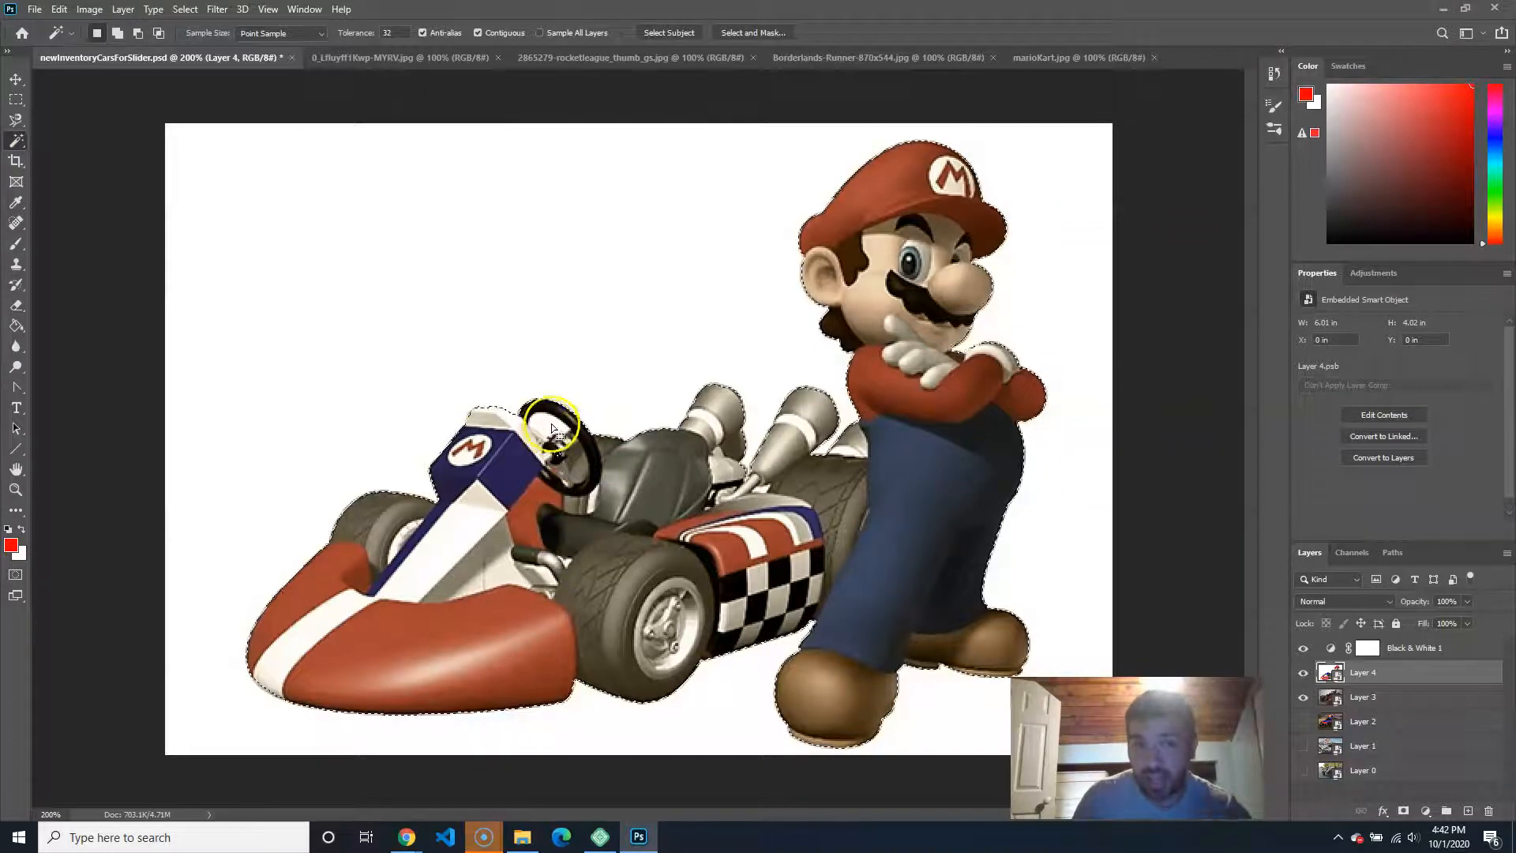
click(117, 32)
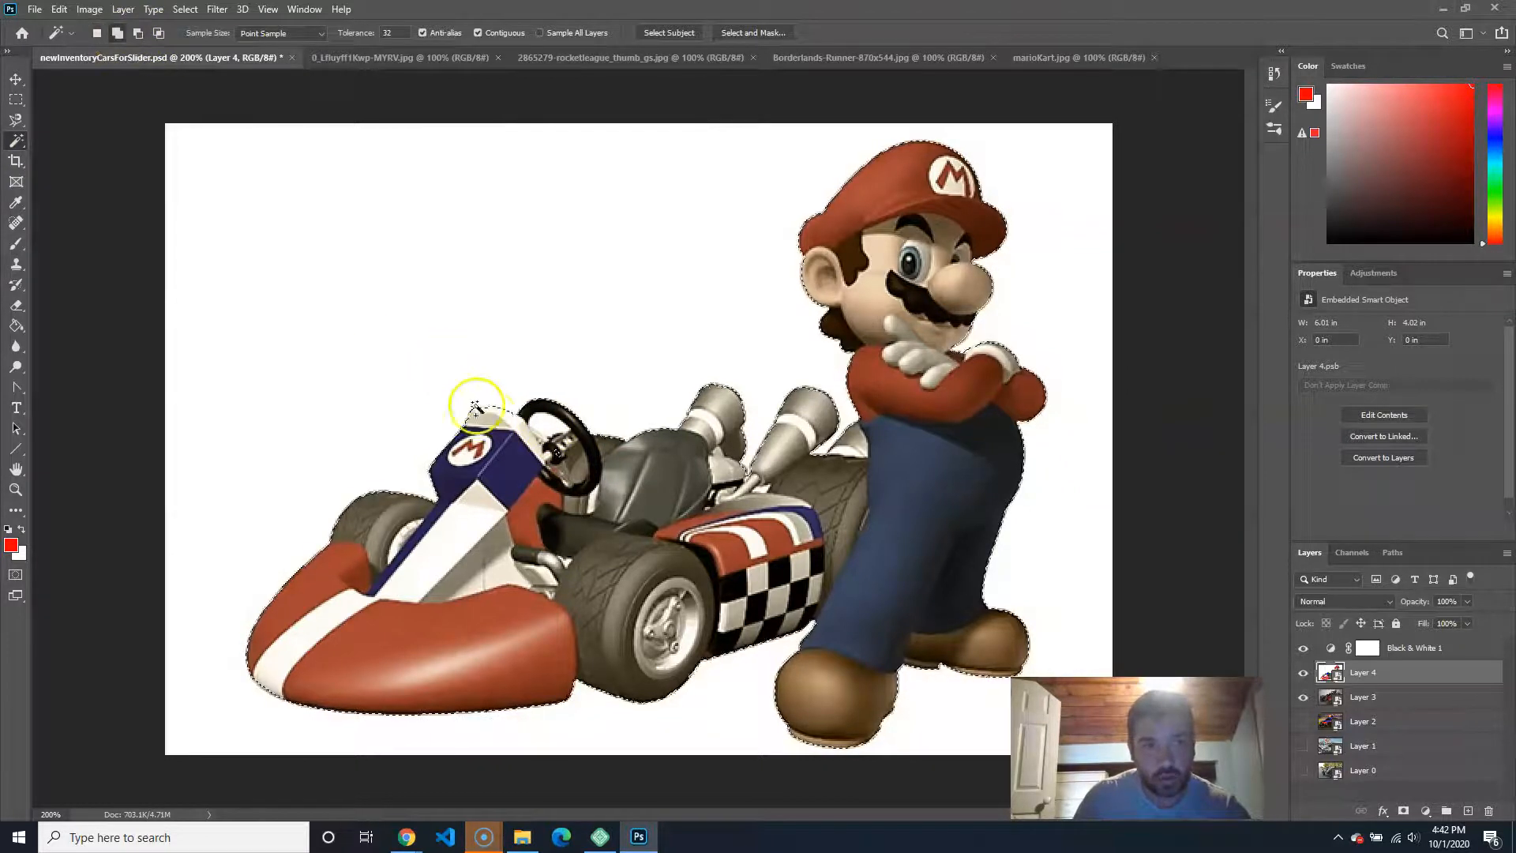
shift+click(547, 420)
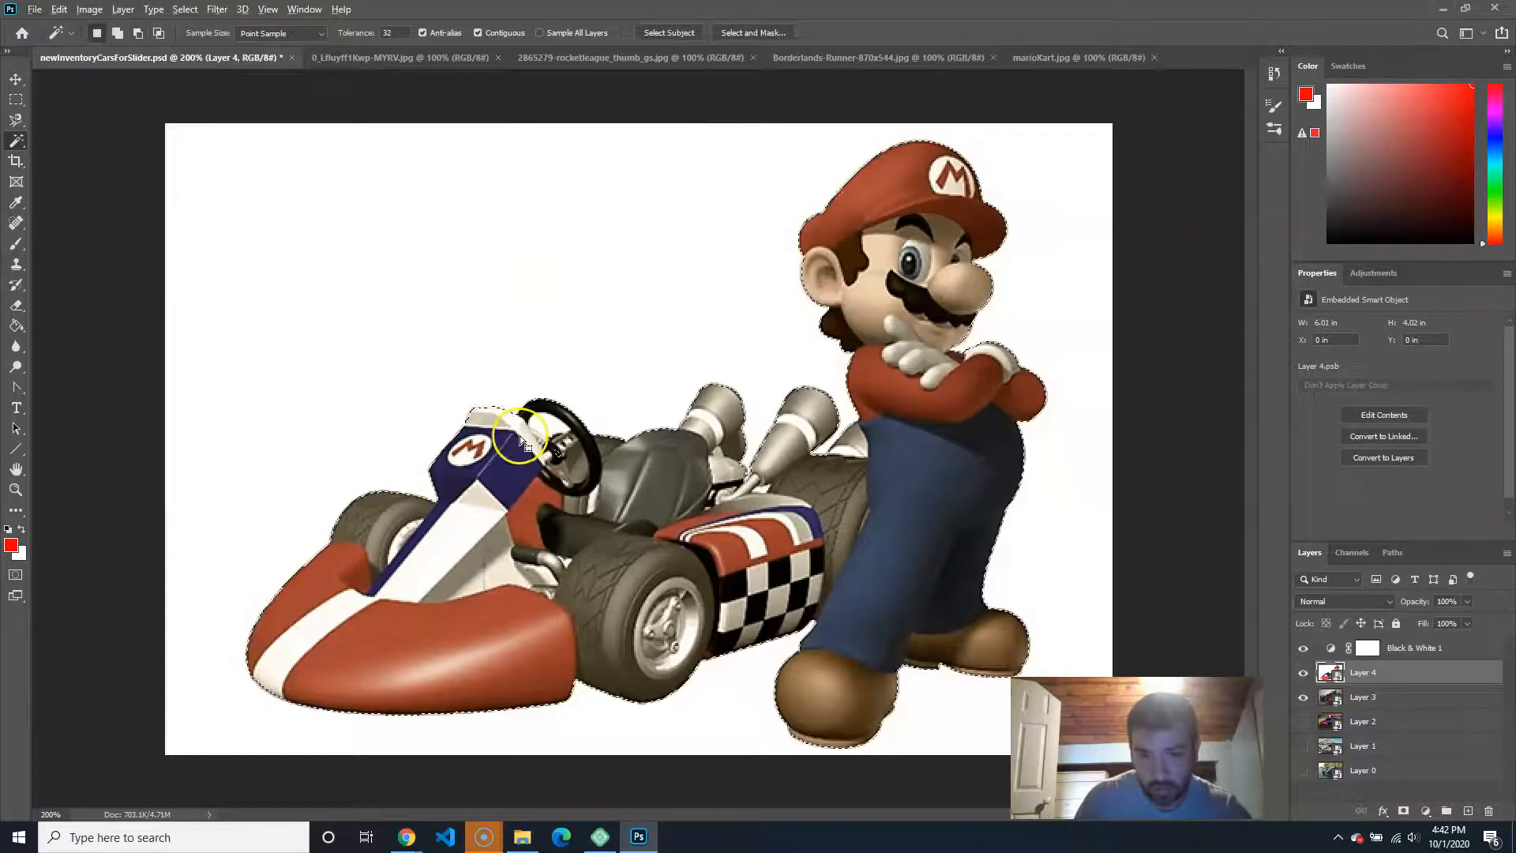
shift+click(593, 580)
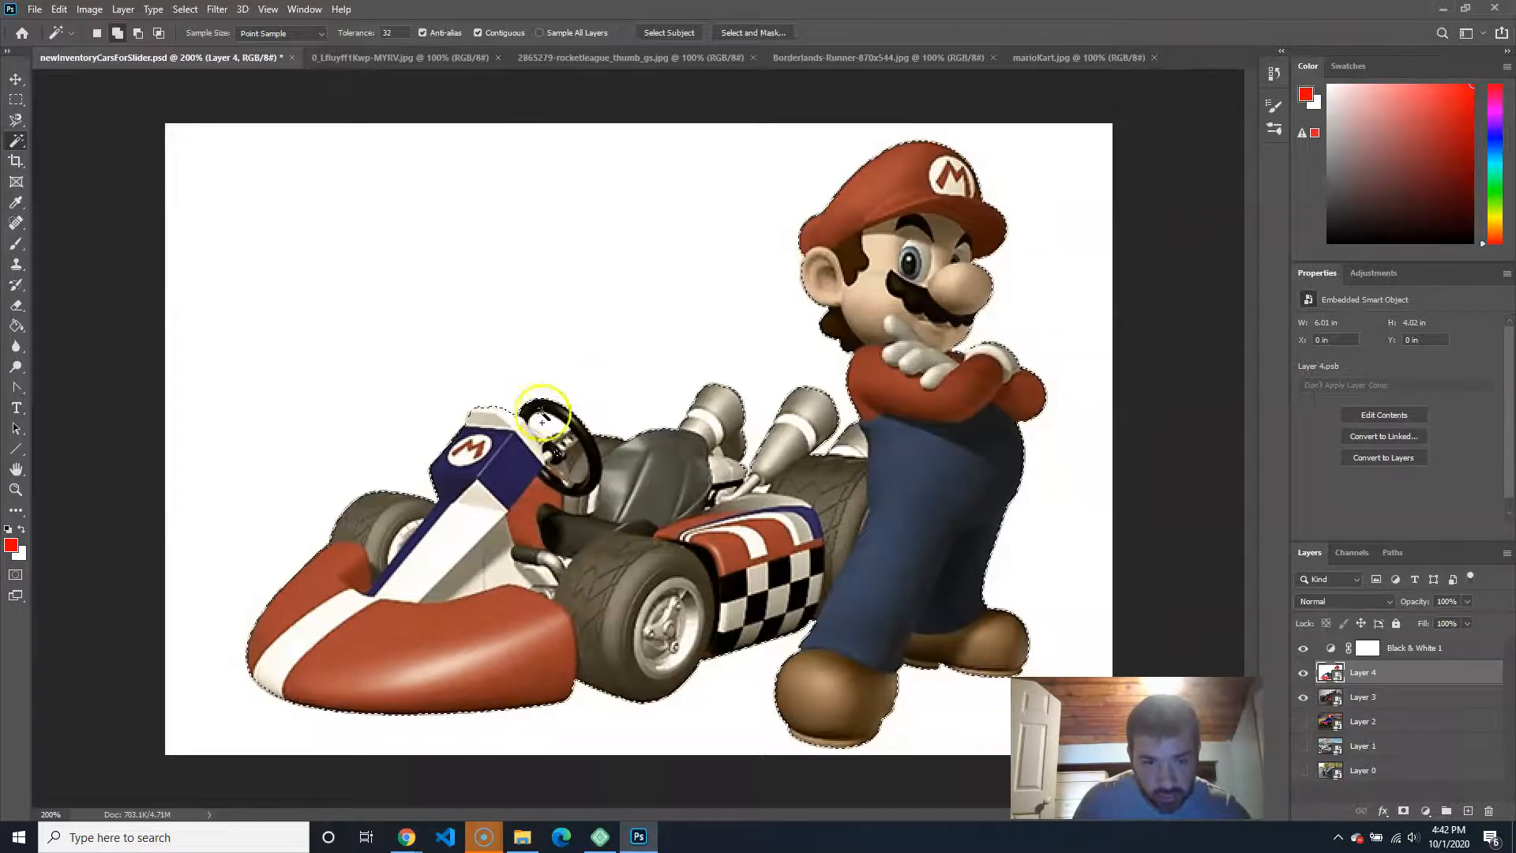
Step: Try to subtract the area inside the steering wheel from the selection with the Magic Wand tool
key(ctrl+plus)
key(ctrl+plus)
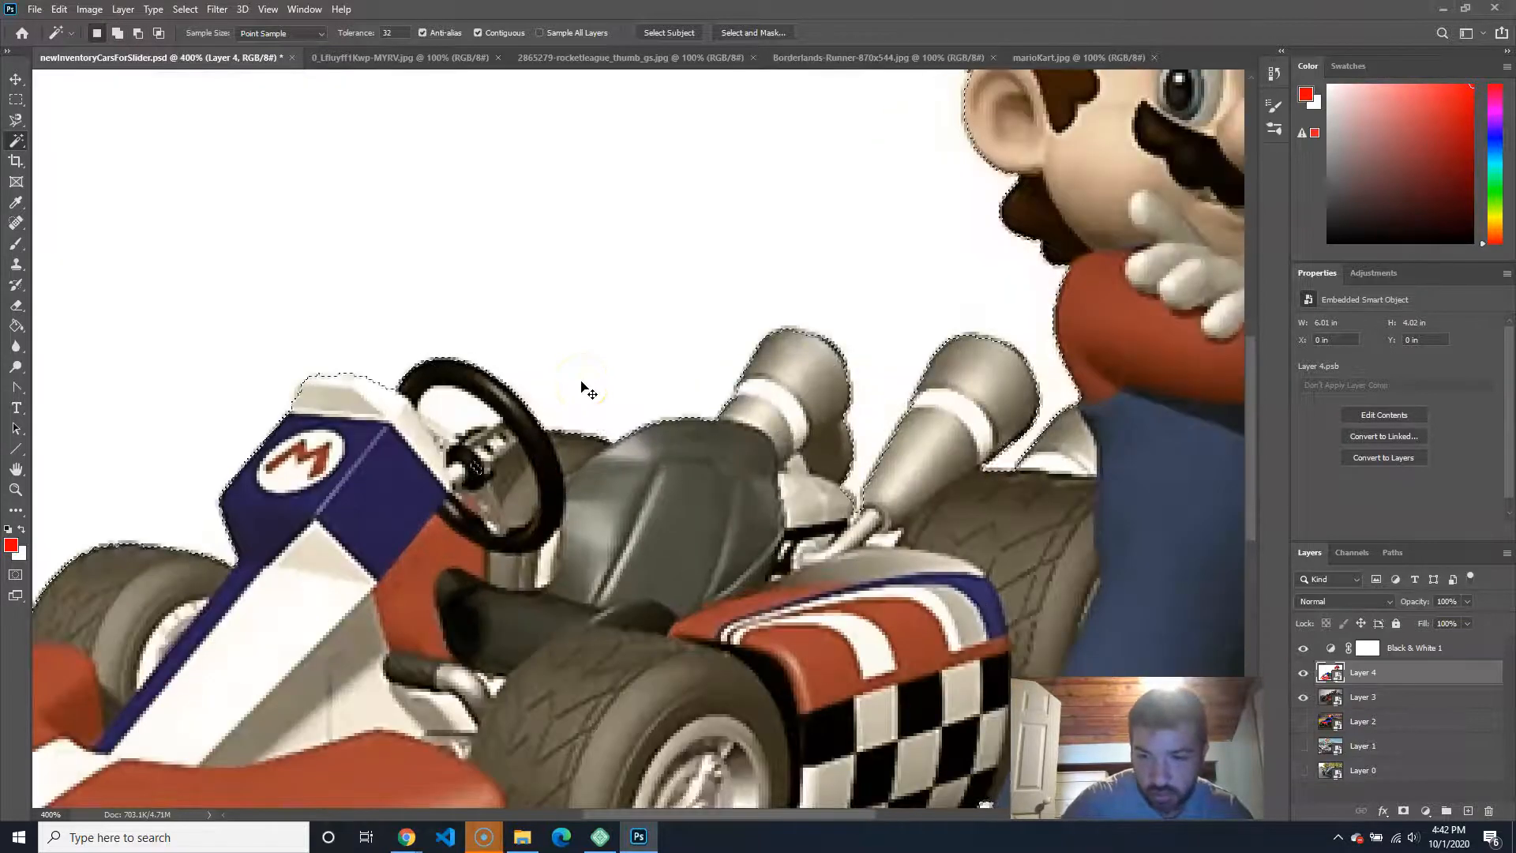
click(485, 474)
click(500, 498)
click(480, 475)
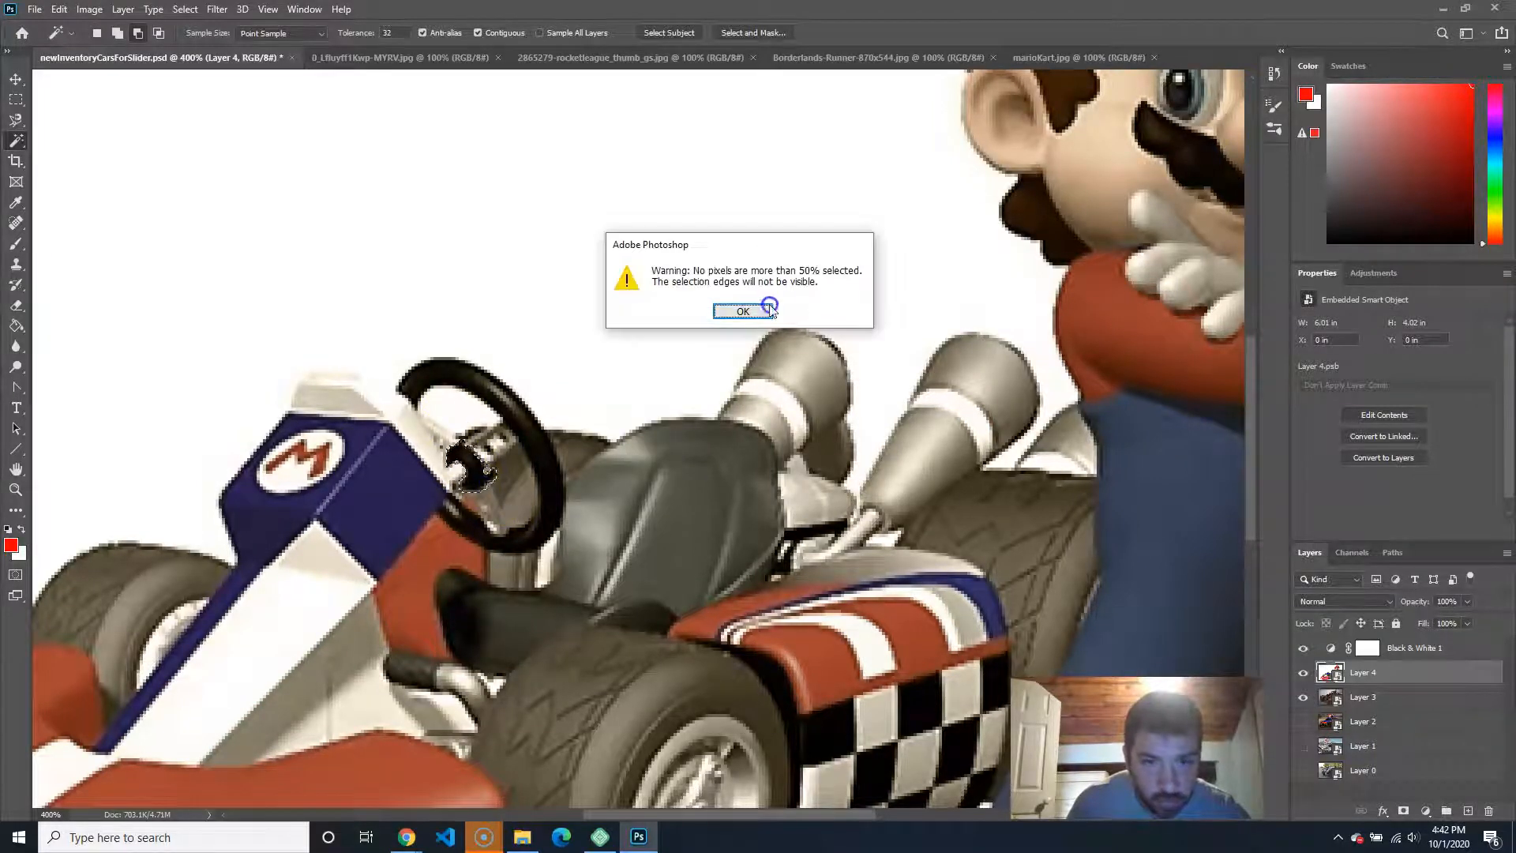
click(735, 308)
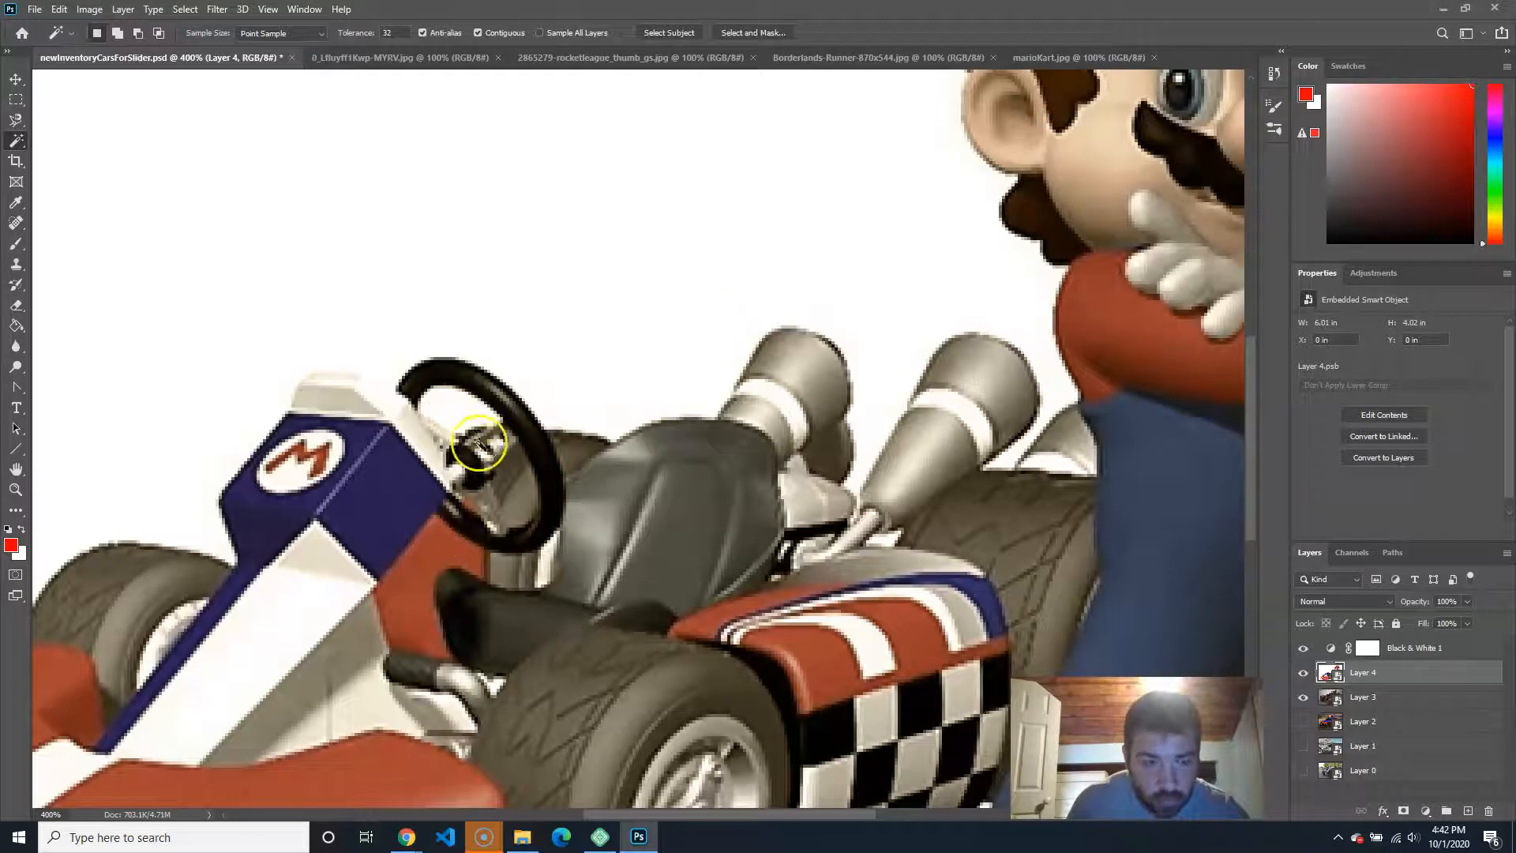
shift+click(462, 411)
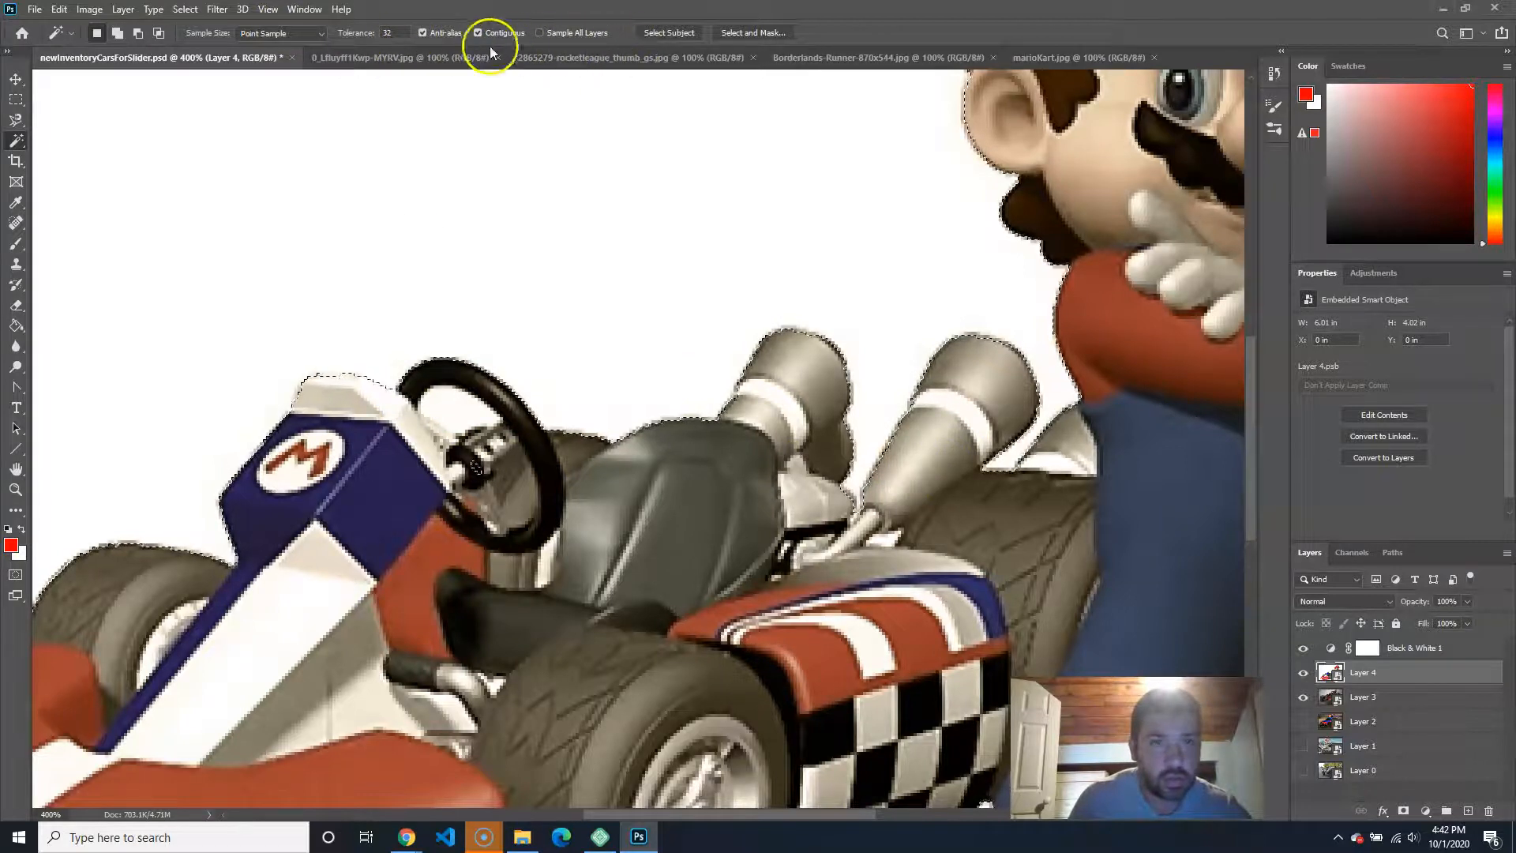
Step: Try to correct the selection around the steering wheel with the Quick Selection tool
right_click(22, 144)
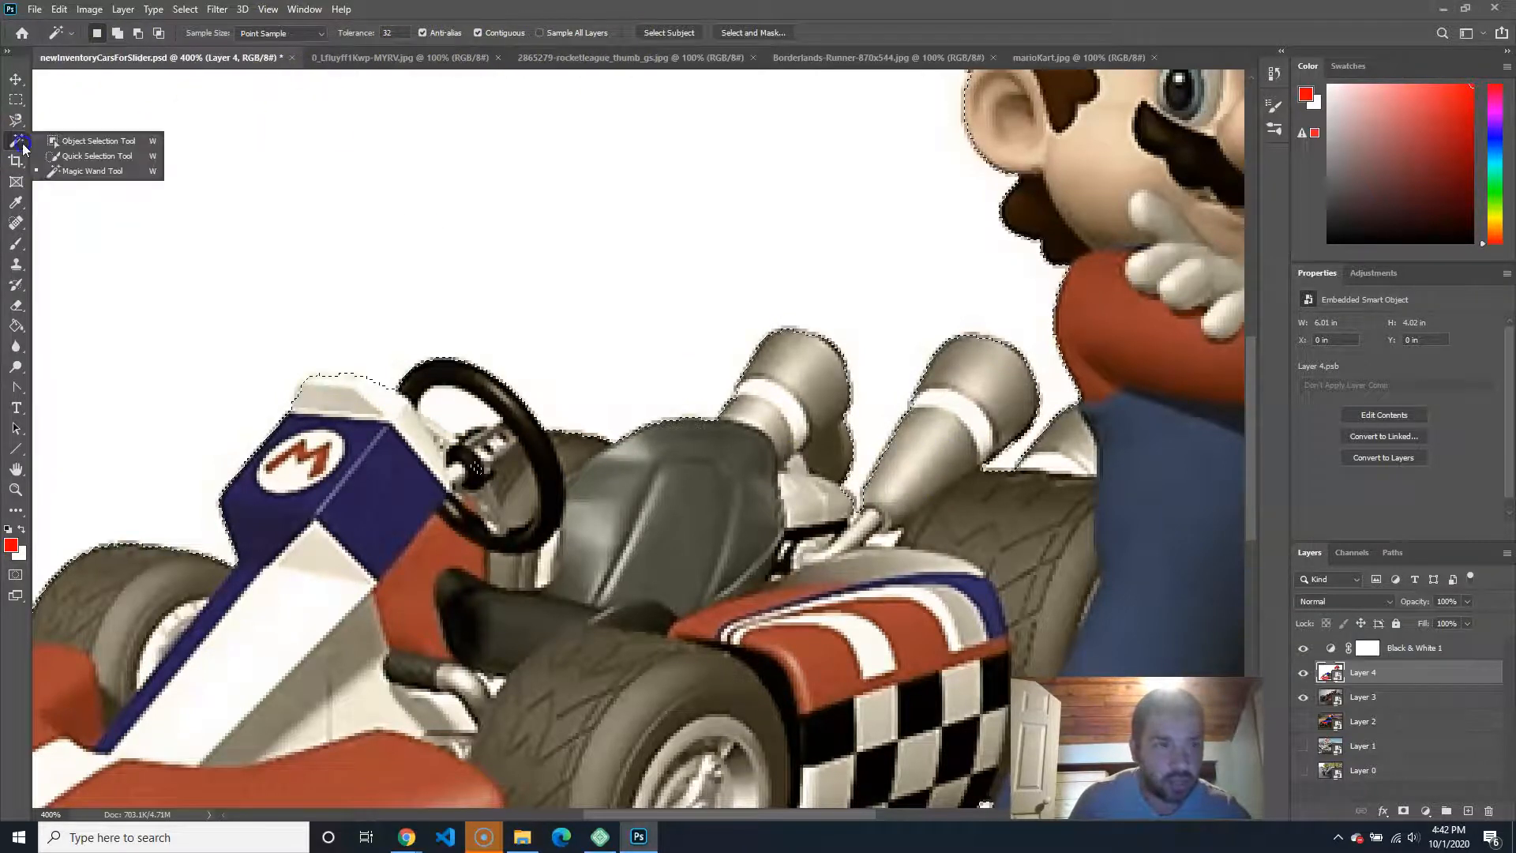
click(97, 155)
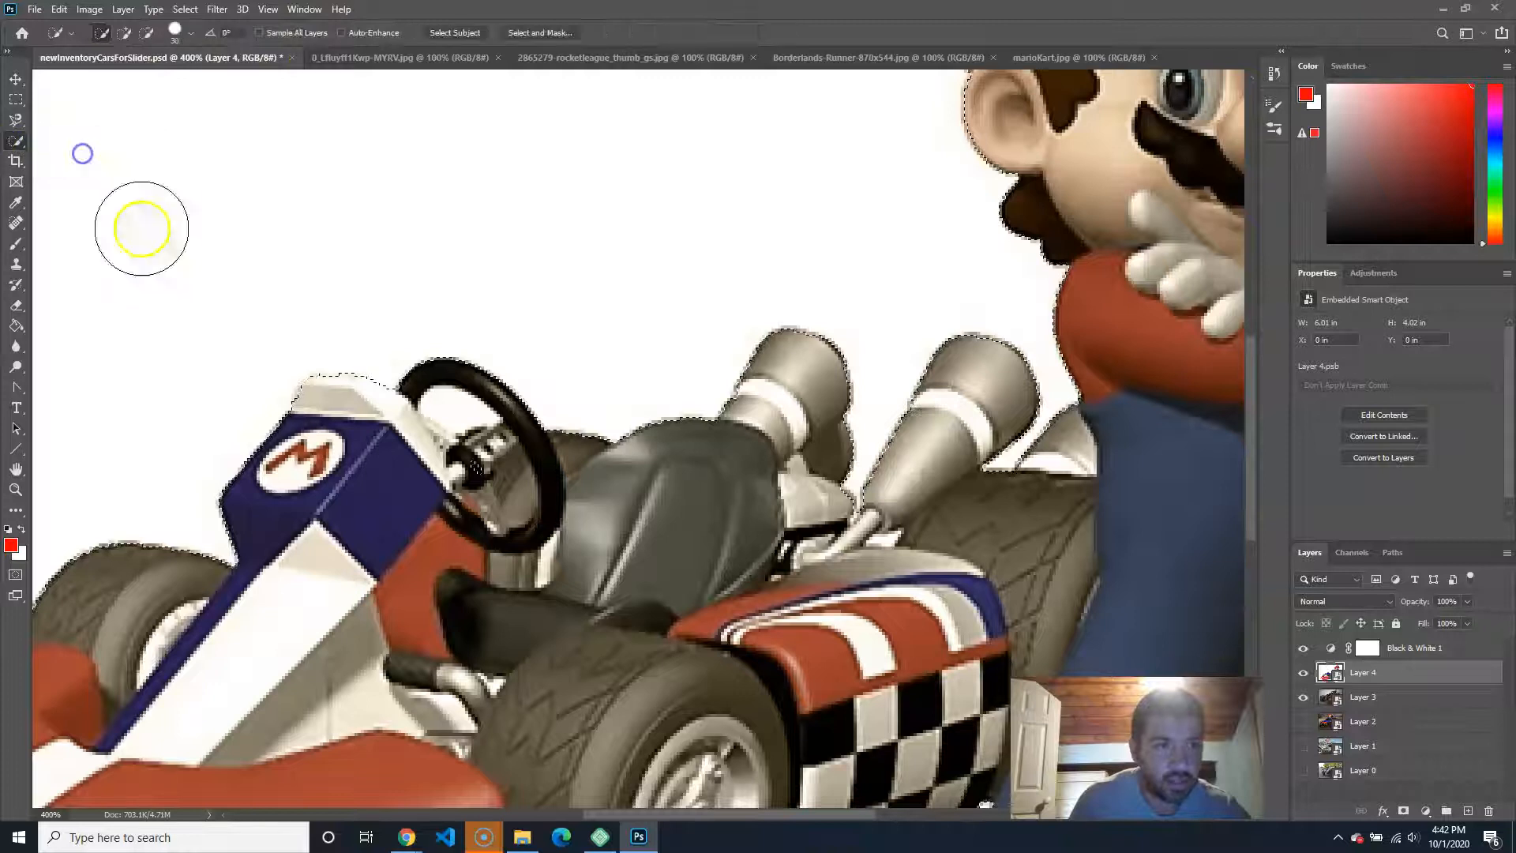
click(452, 347)
drag(463, 365, 509, 451)
Step: Return to Quick Mask mode and clear the mask from the steering wheel's hub with a white brush
key(q)
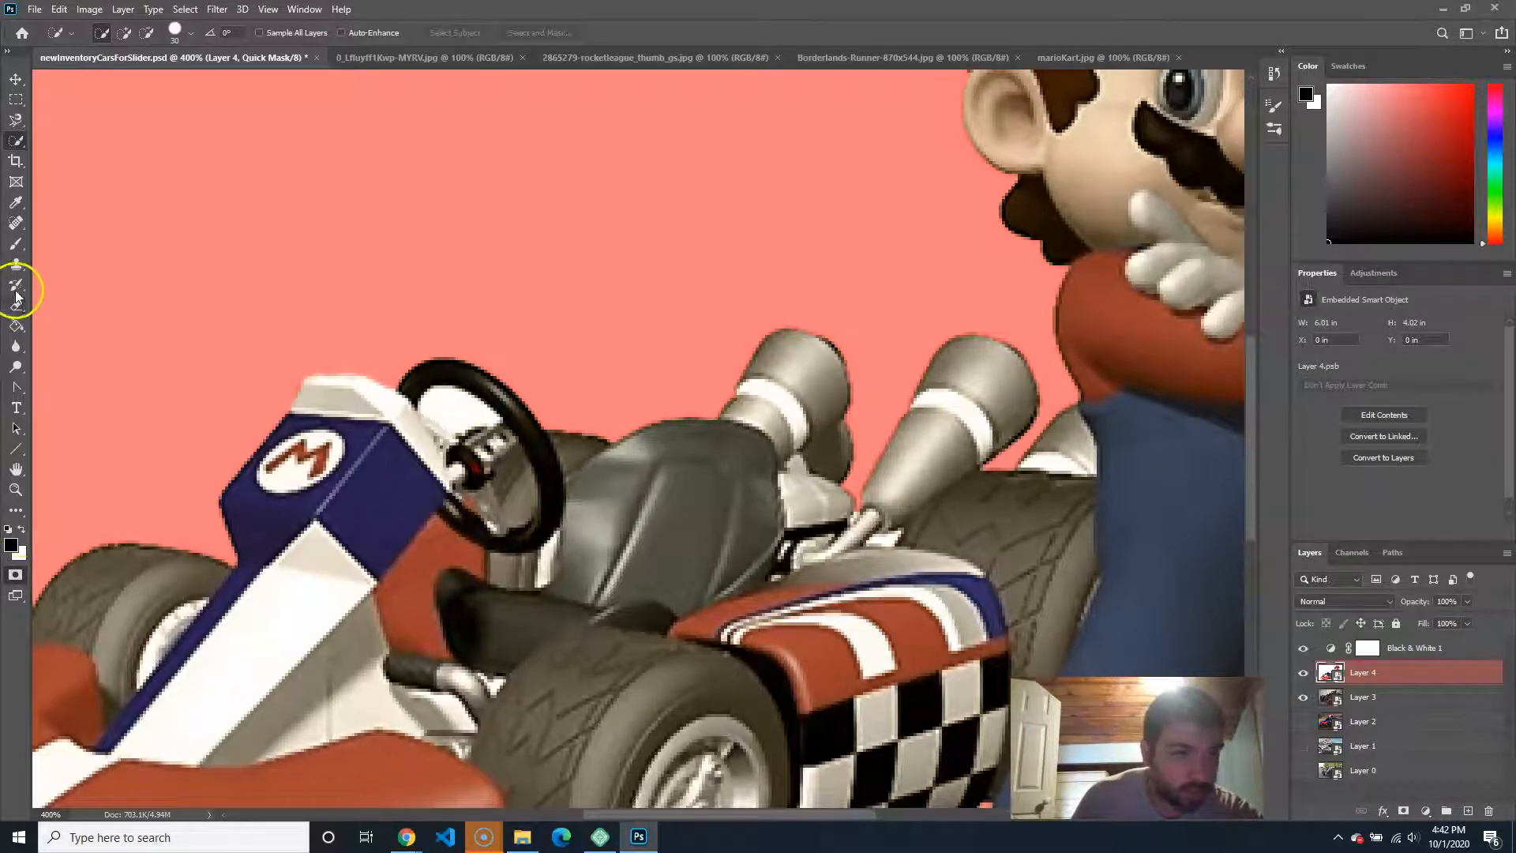
click(15, 241)
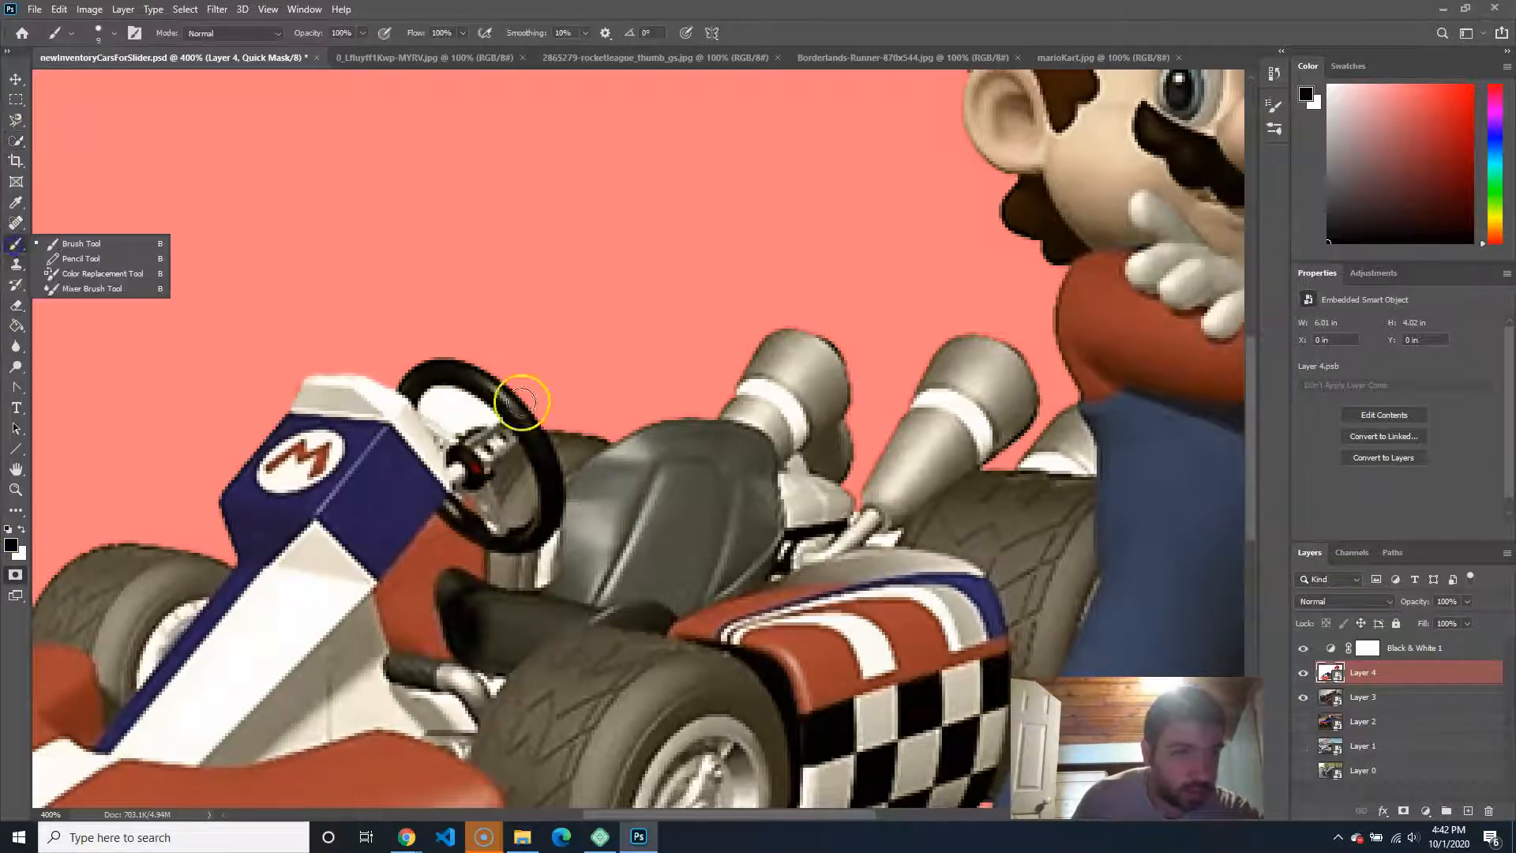
click(969, 27)
drag(476, 461, 487, 487)
key(ctrl+z)
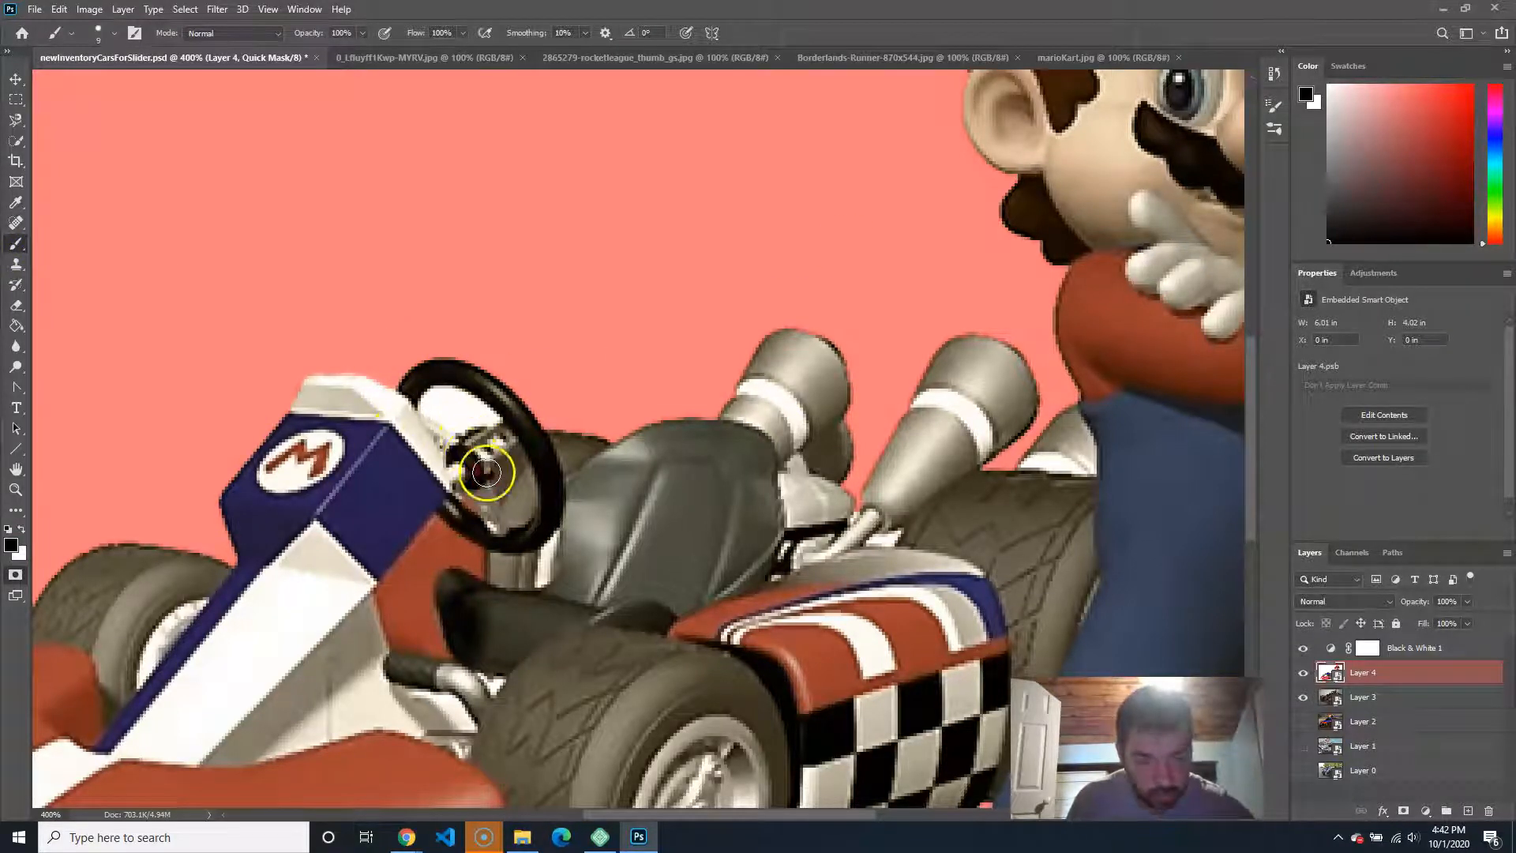
key(x)
click(454, 472)
mouse_move(443, 478)
mouse_down()
mouse_move(467, 508)
mouse_move(440, 405)
mouse_move(460, 430)
mouse_move(473, 348)
mouse_move(490, 355)
mouse_move(500, 434)
mouse_move(483, 418)
mouse_up()
Step: Mask the white gaps inside the steering wheel and beside the exhaust pipe with a finer black brush, then convert the mask to a selection
key(x)
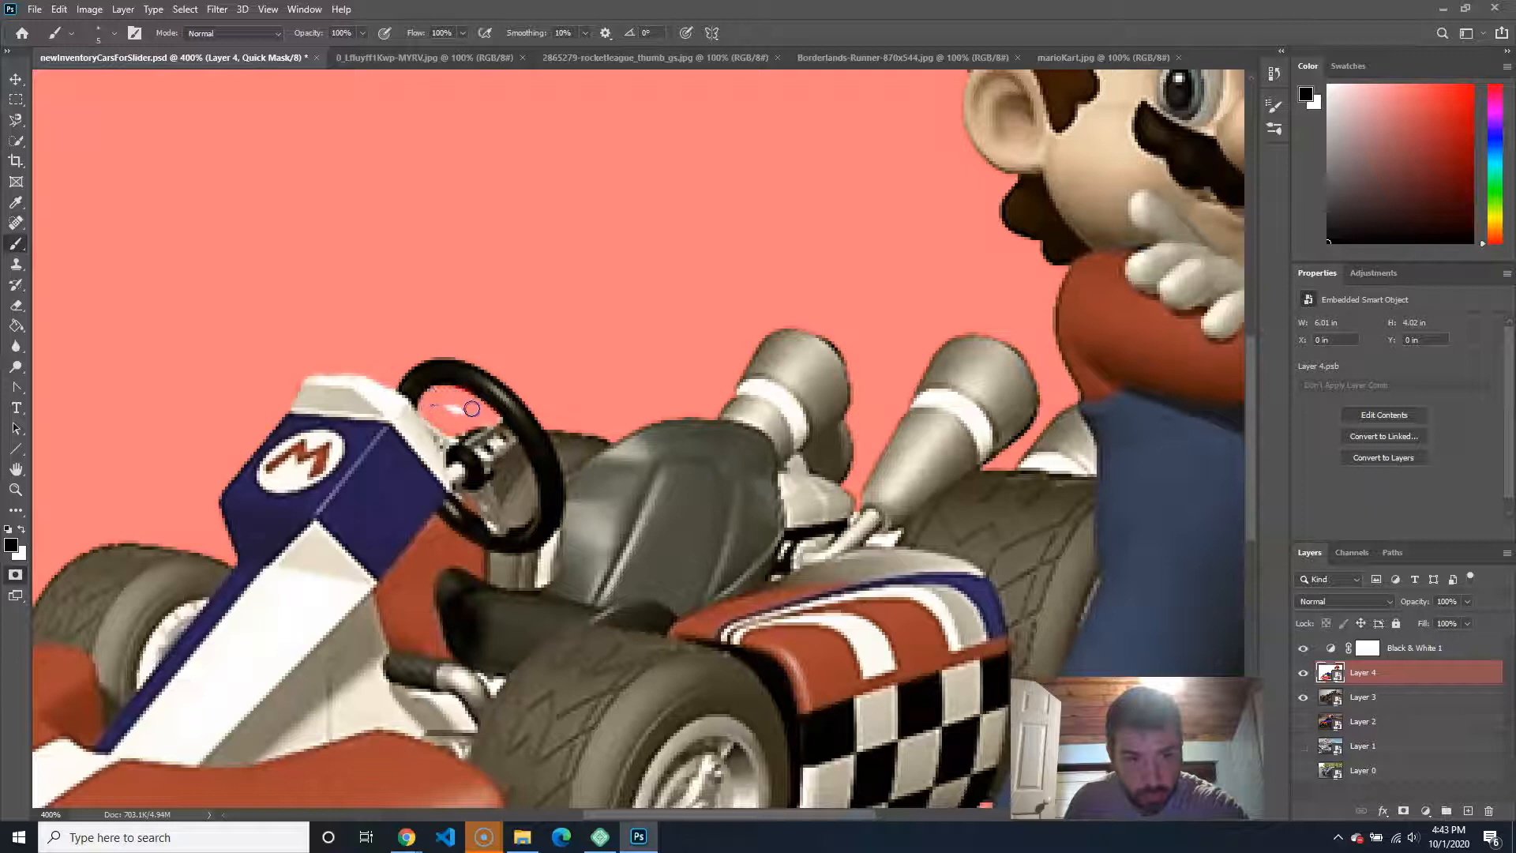
key(bracketleft)
key(bracketleft)
key(bracketleft)
key(bracketleft)
drag(901, 532, 876, 538)
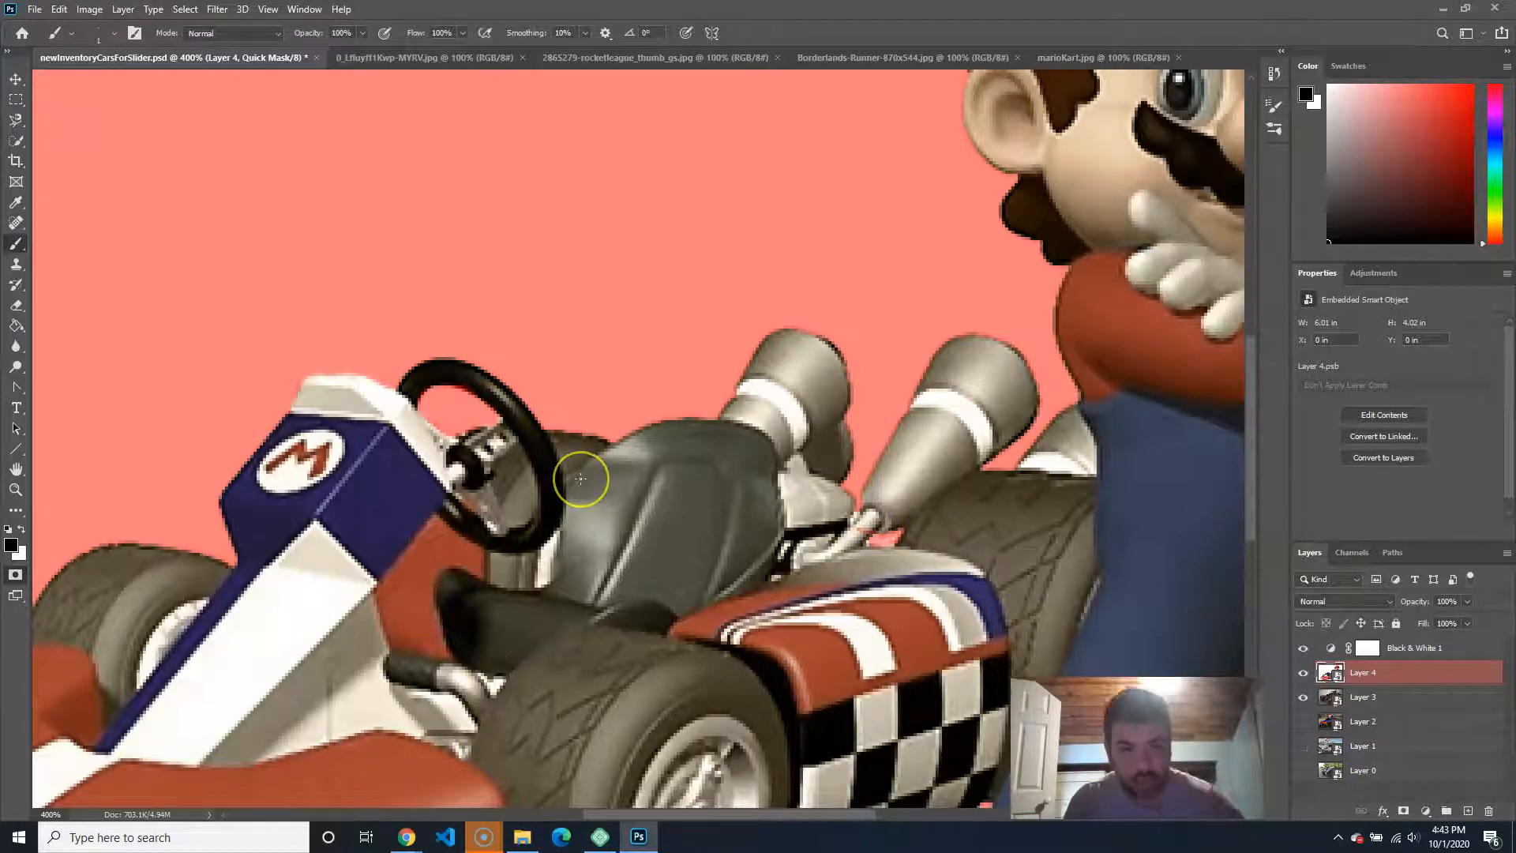
key(q)
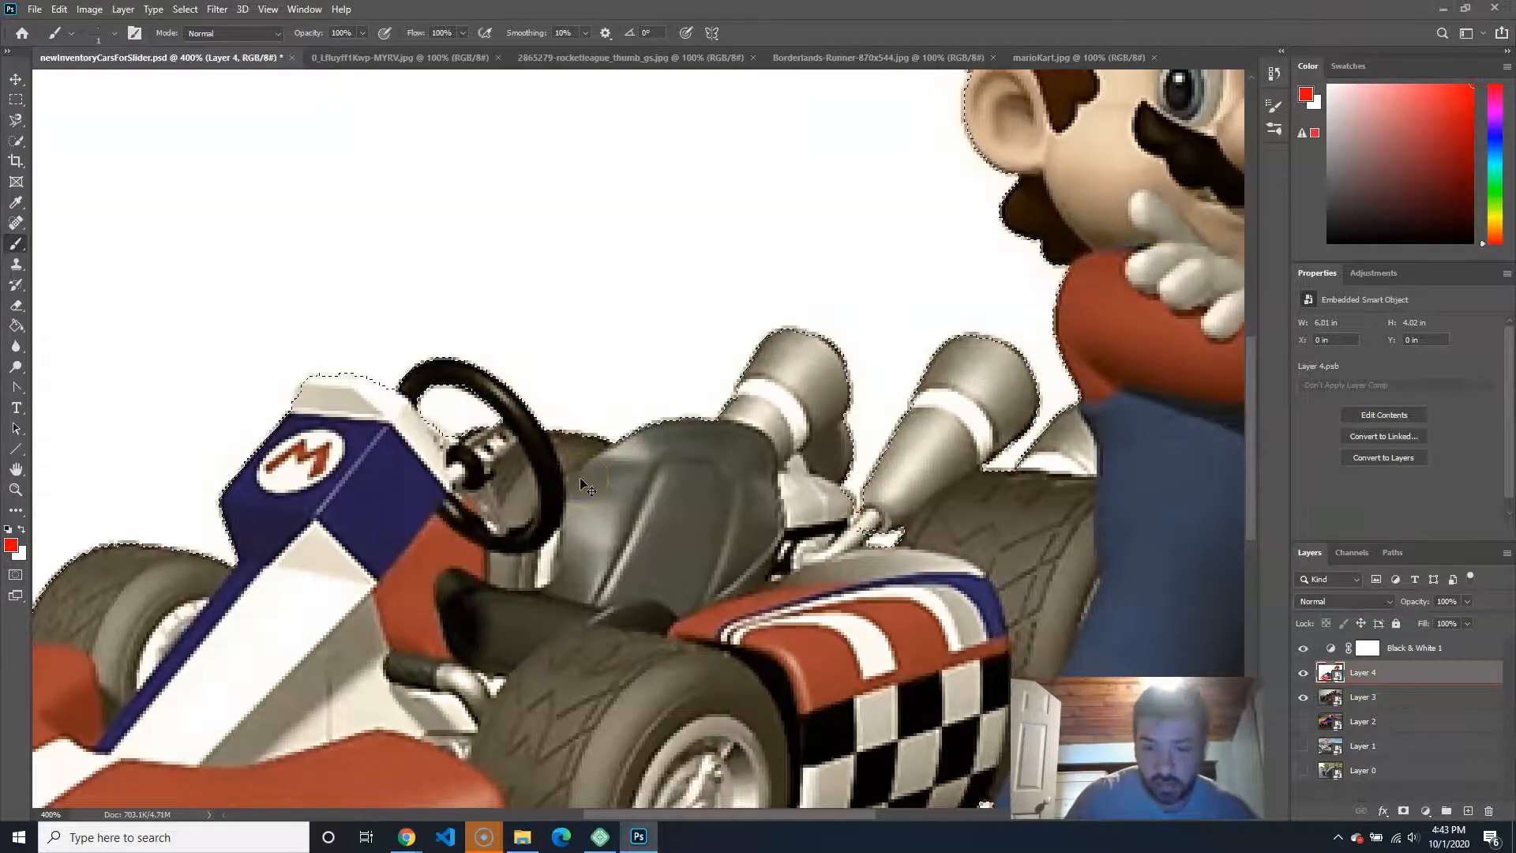
Step: Add a layer mask to Layer 4 that keeps only Mario and the kart and hides the white background
key(ctrl+1)
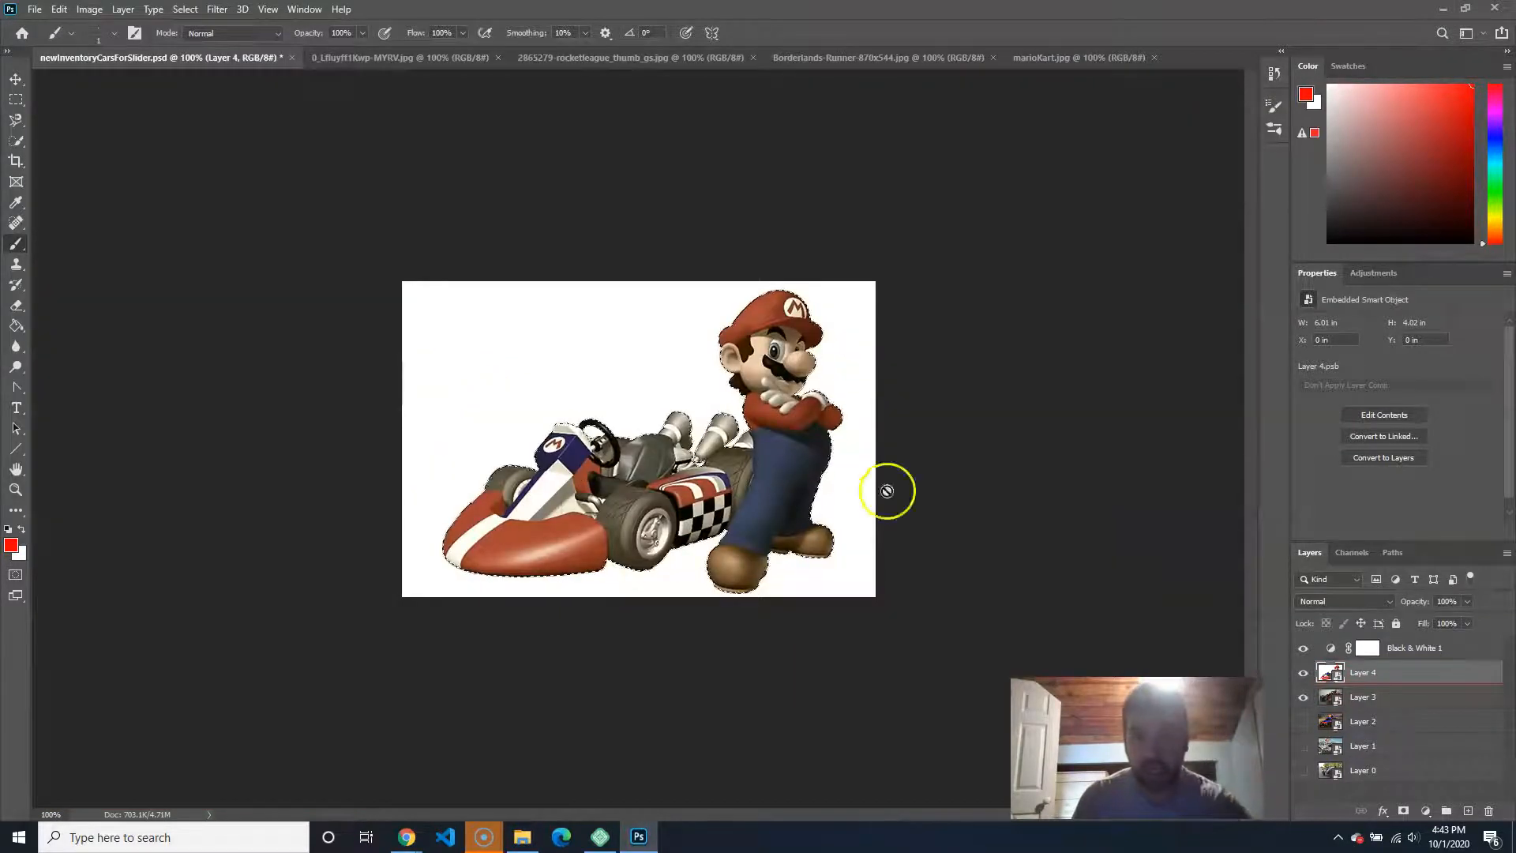
click(218, 8)
mouse_move(242, 8)
mouse_move(184, 9)
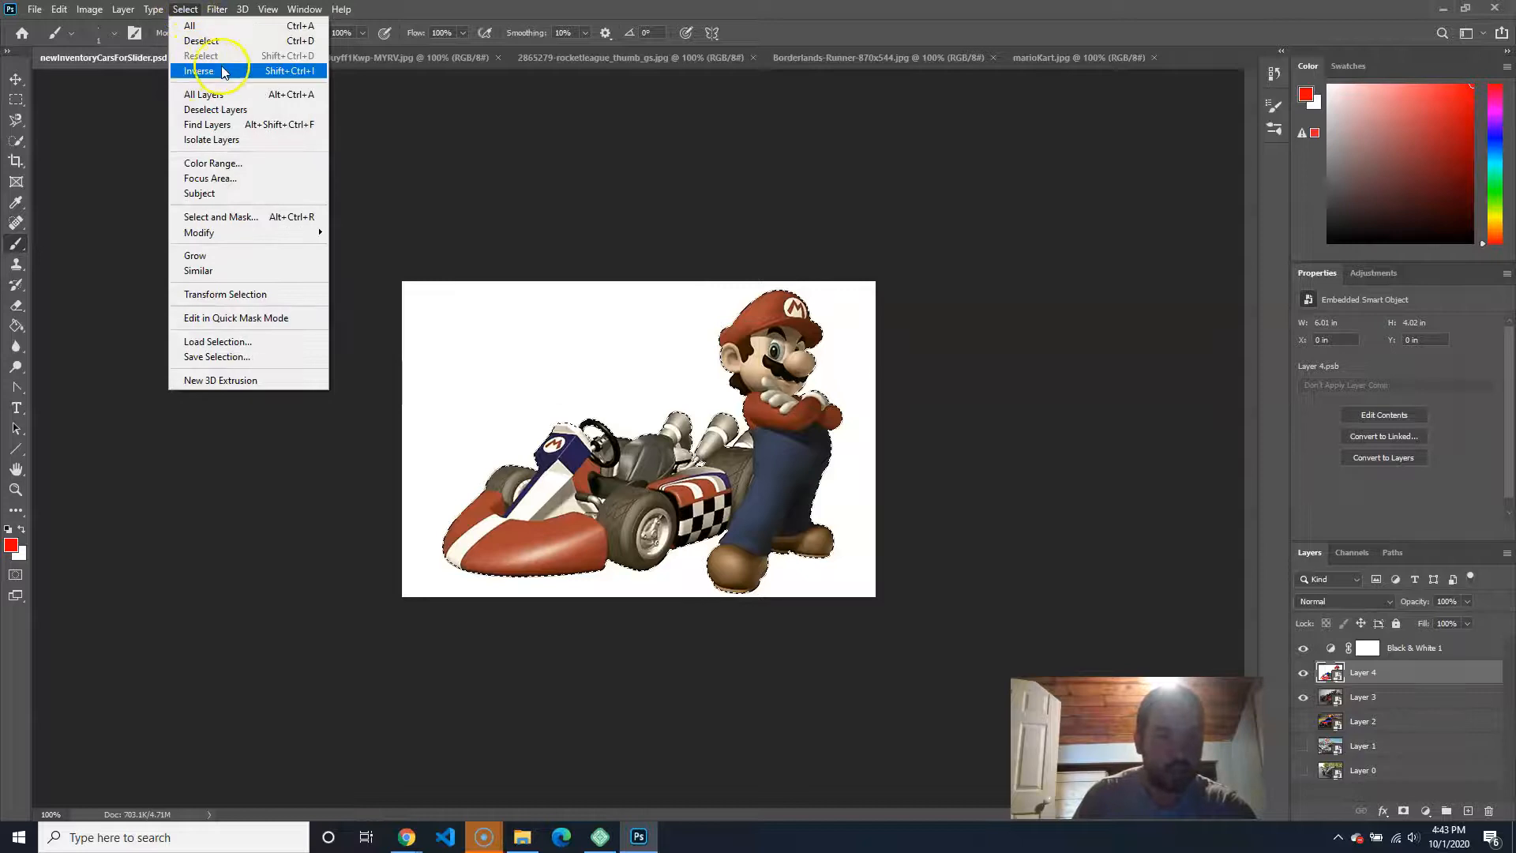
click(217, 71)
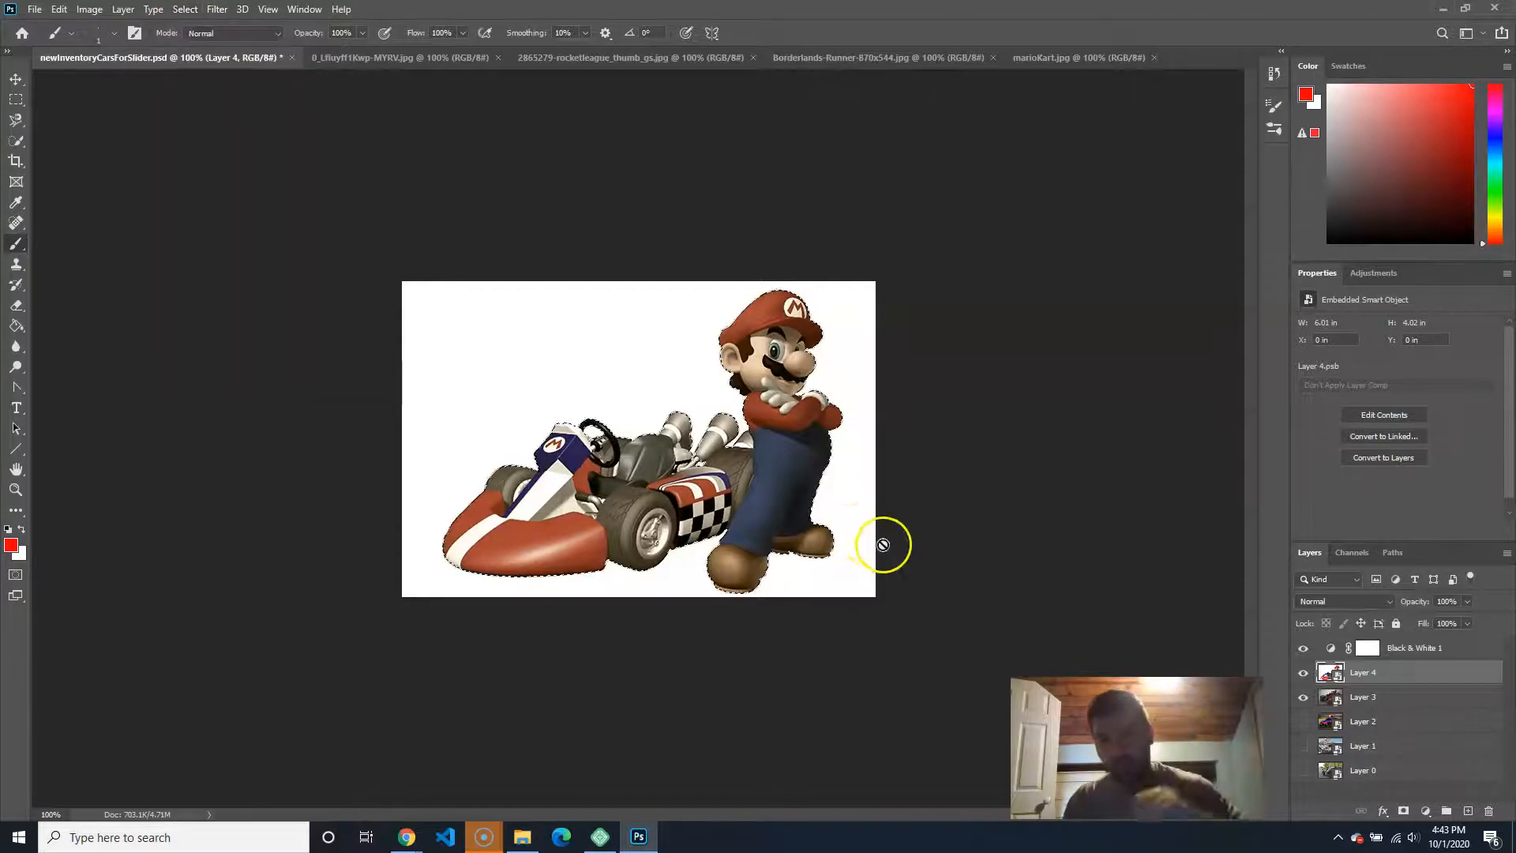
click(1402, 811)
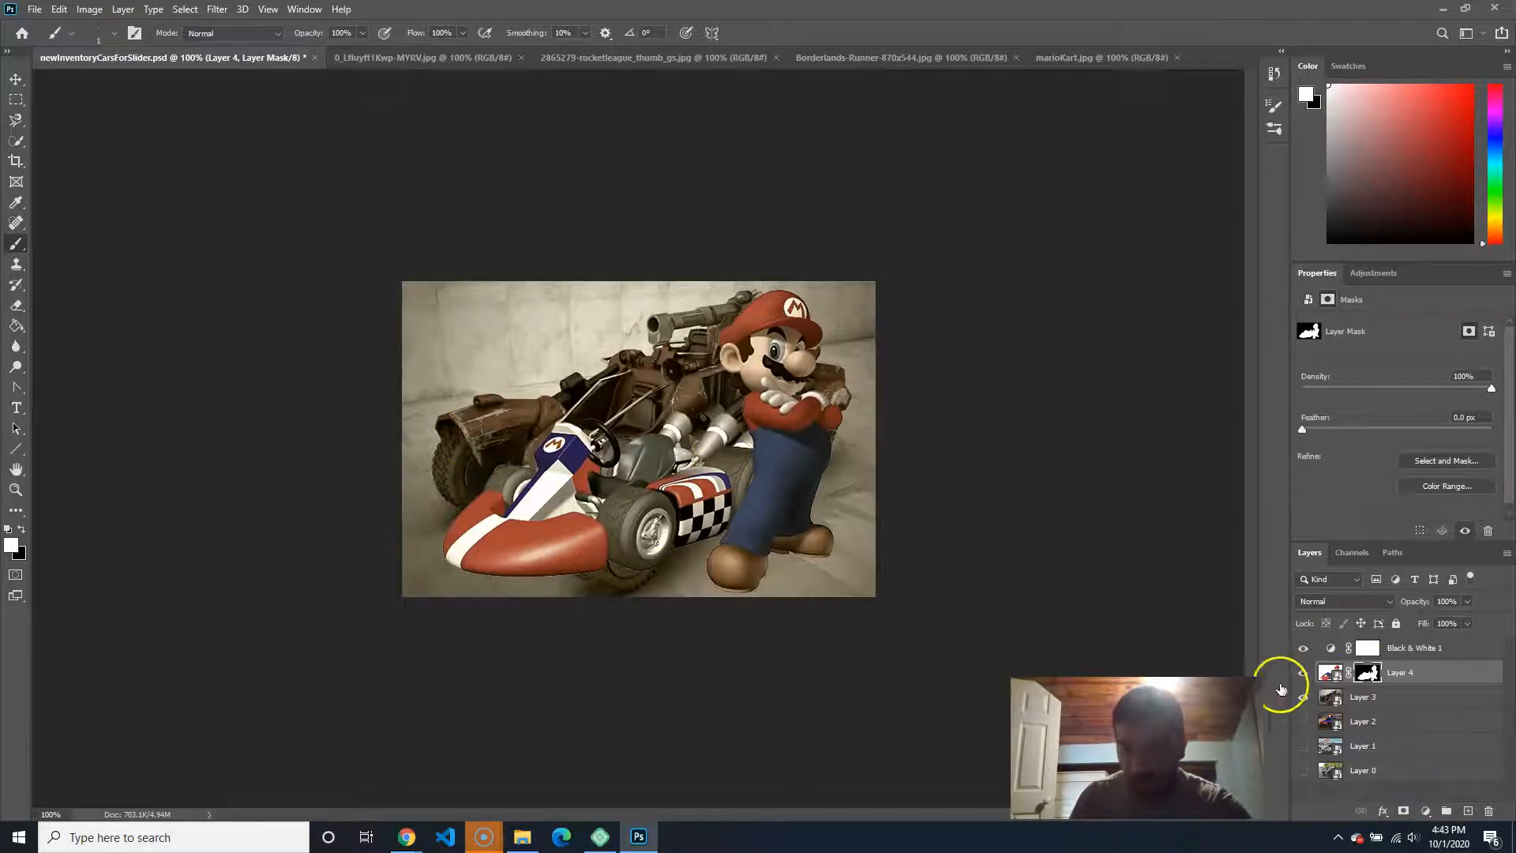
Step: Toggle Layer 3's visibility to check the cutout, leaving Layer 3 hidden and selected
click(1302, 697)
click(1302, 698)
click(1302, 698)
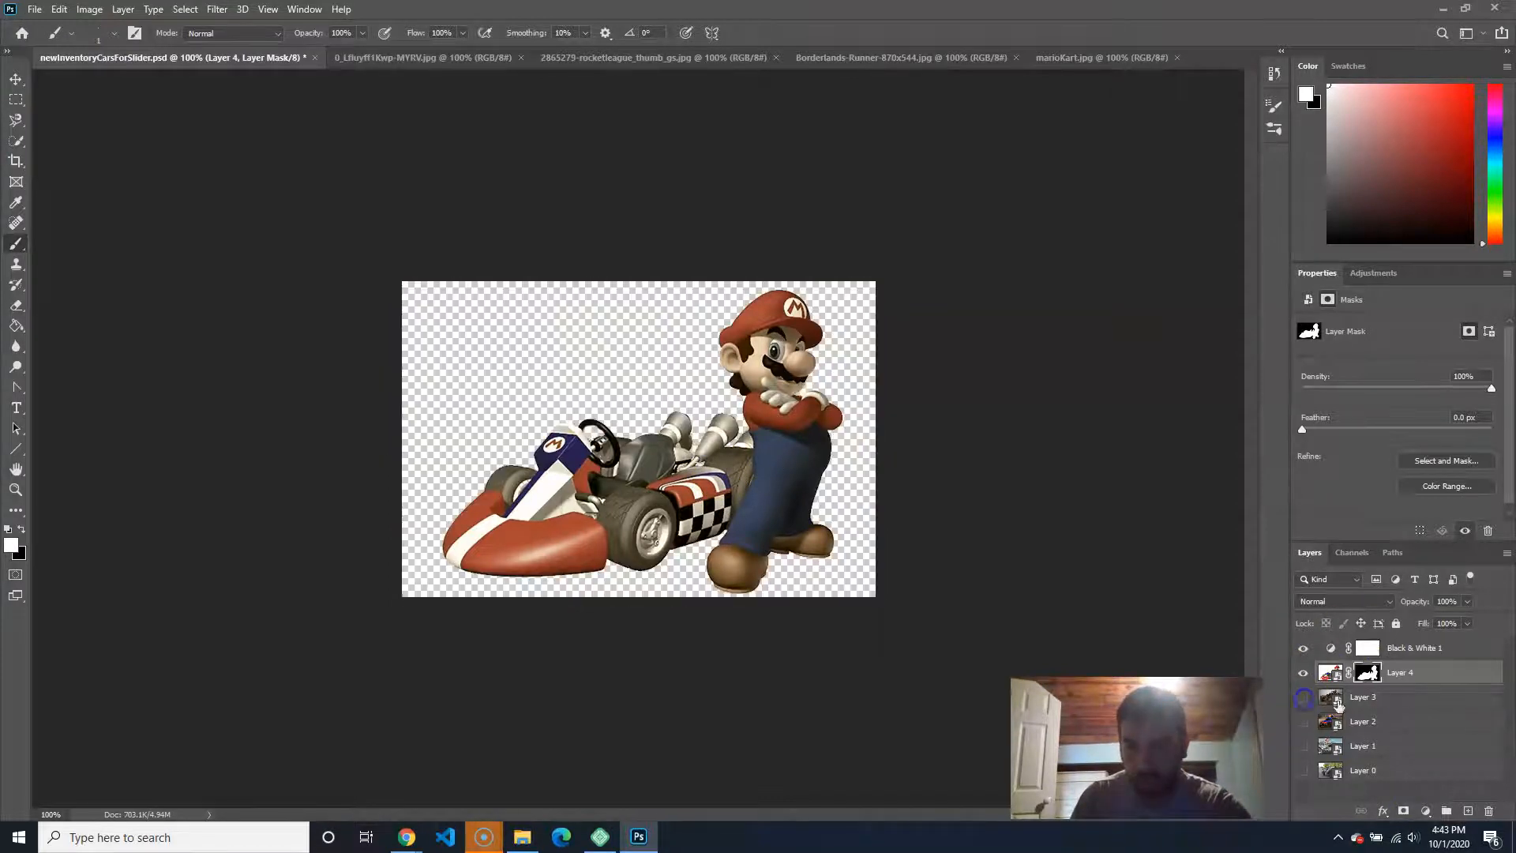
click(1412, 699)
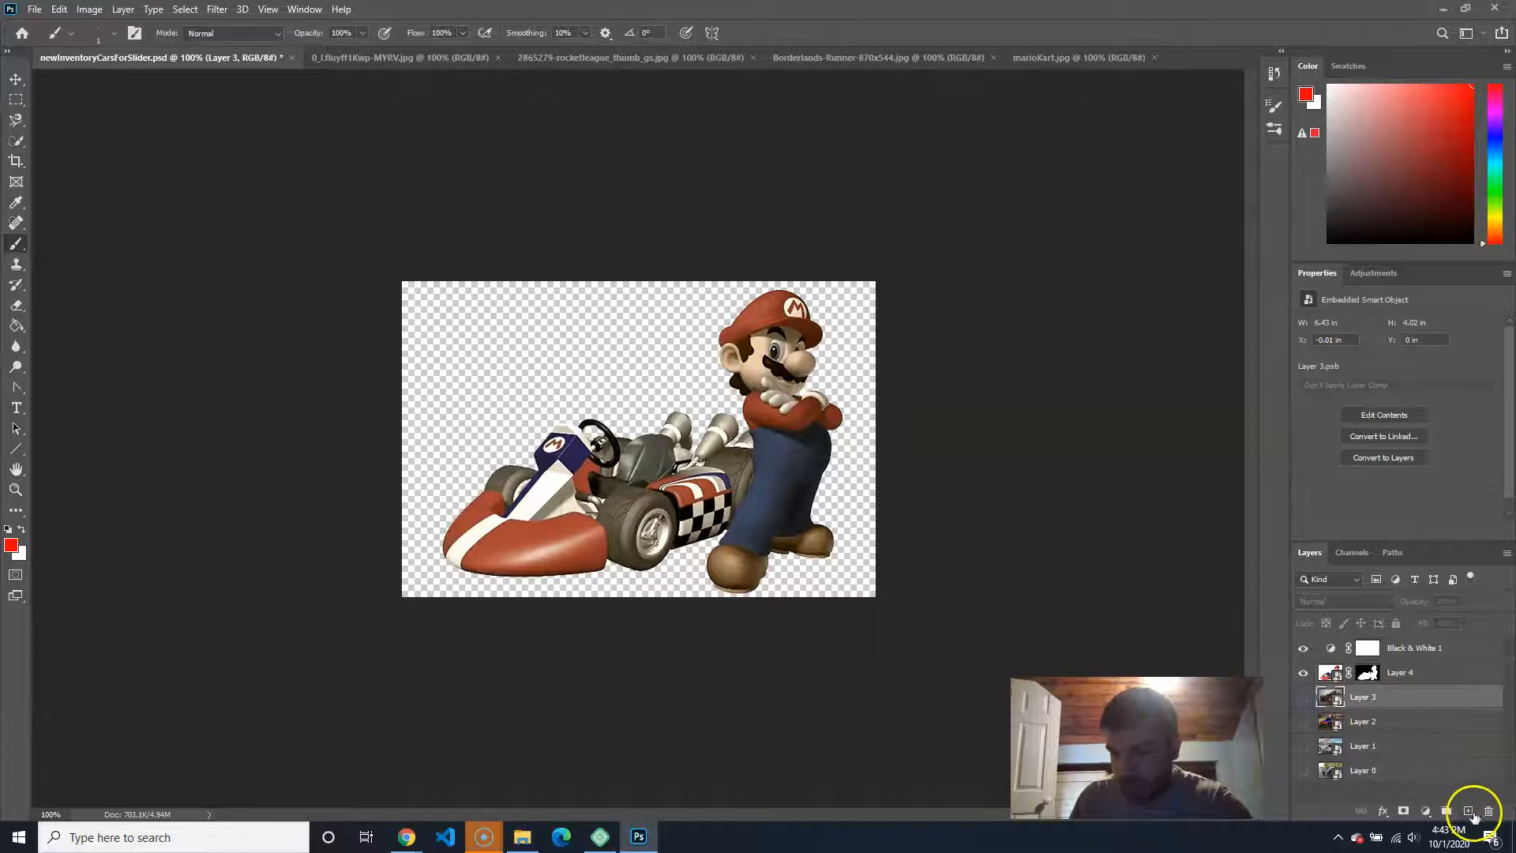
Step: Try a Gradient Fill layer beneath Layer 4 using the black-to-white Basics preset as the kart's background
click(1470, 813)
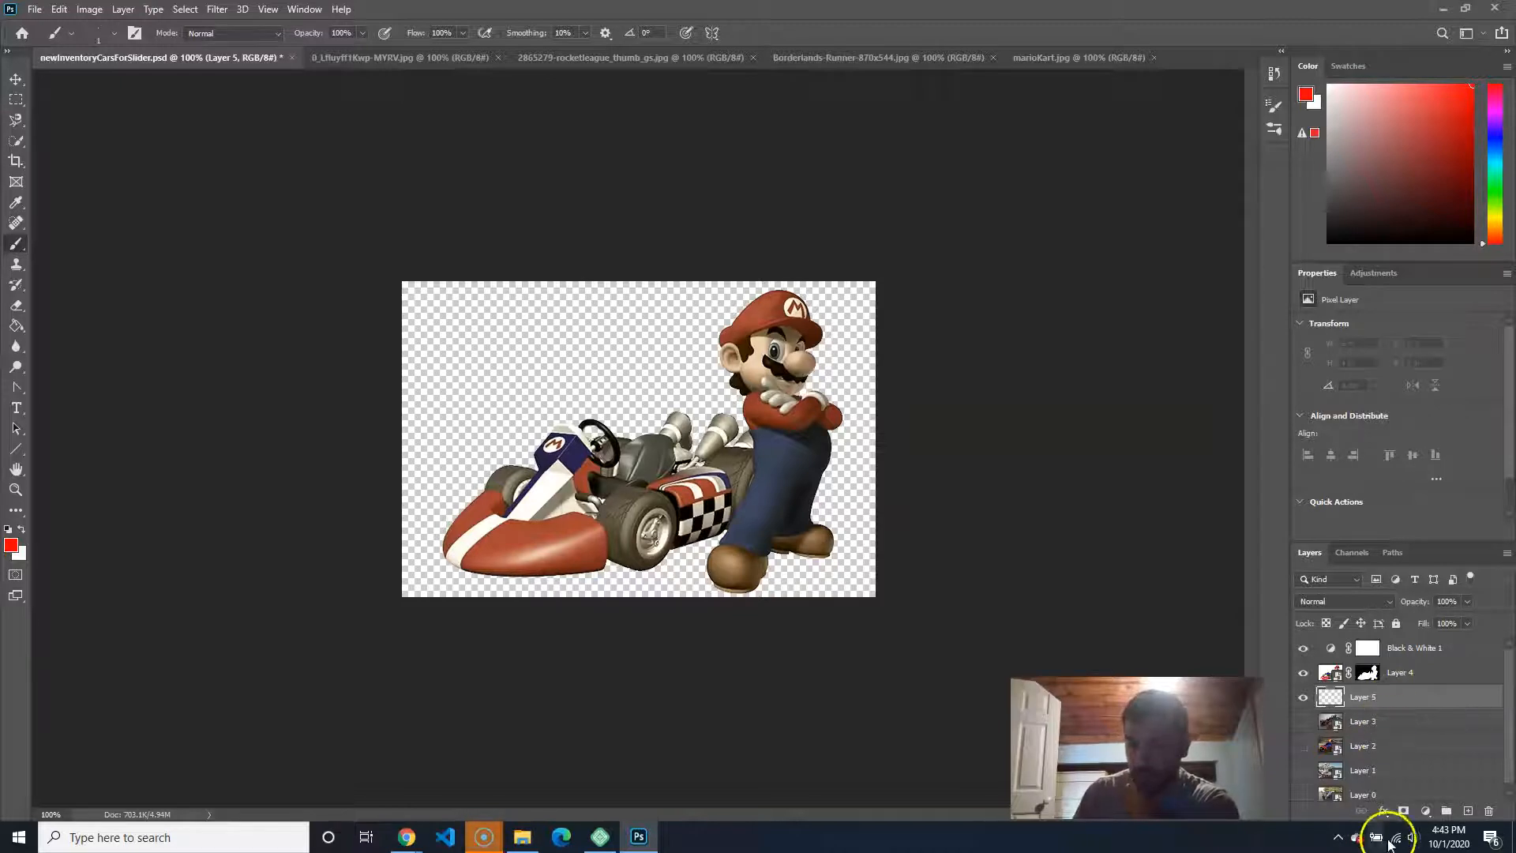
click(1424, 811)
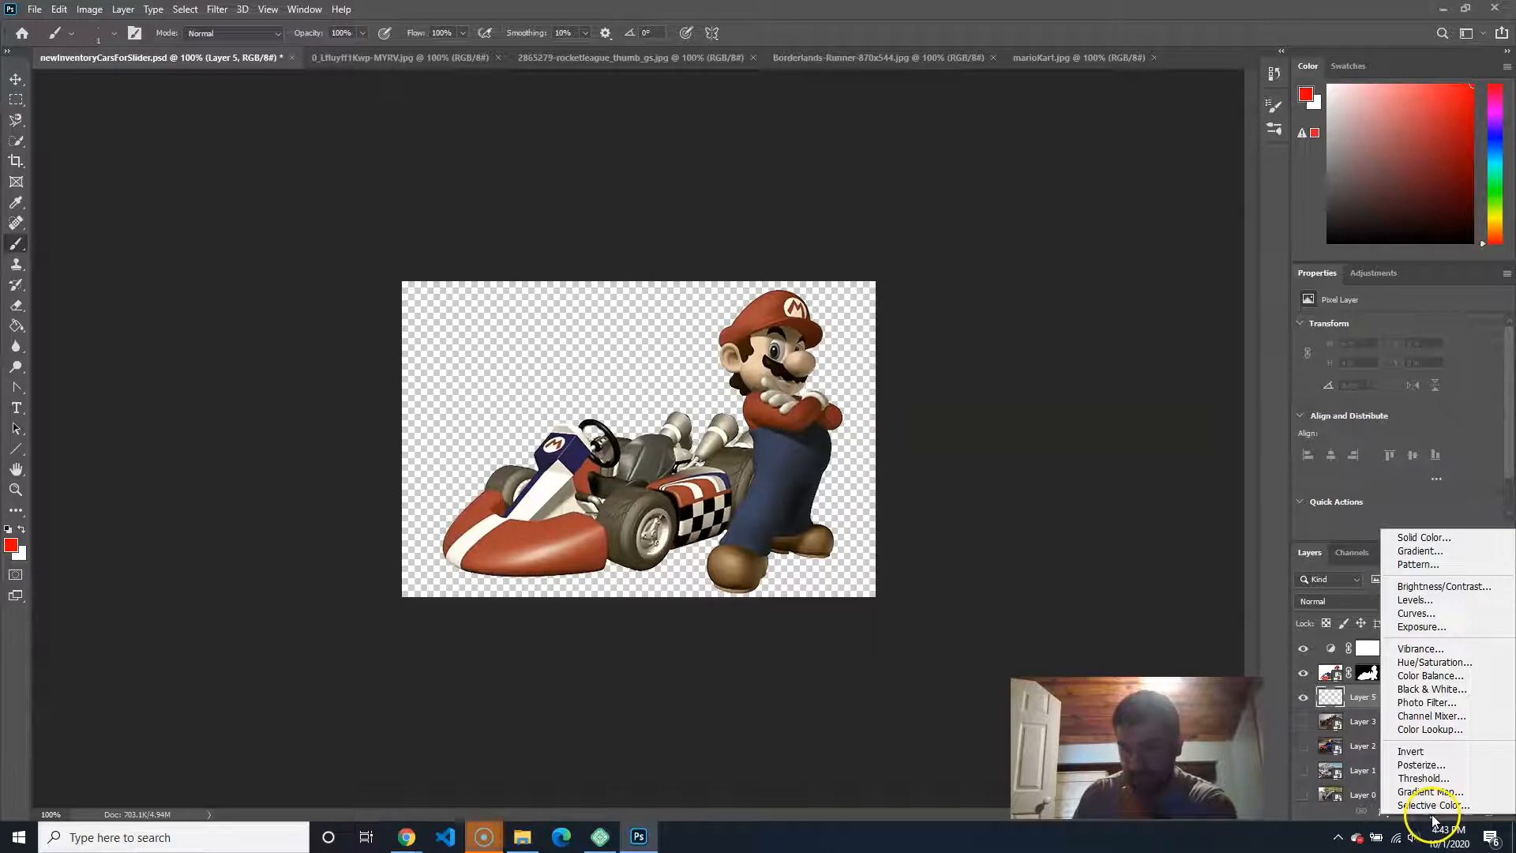
click(1439, 552)
drag(747, 198, 983, 154)
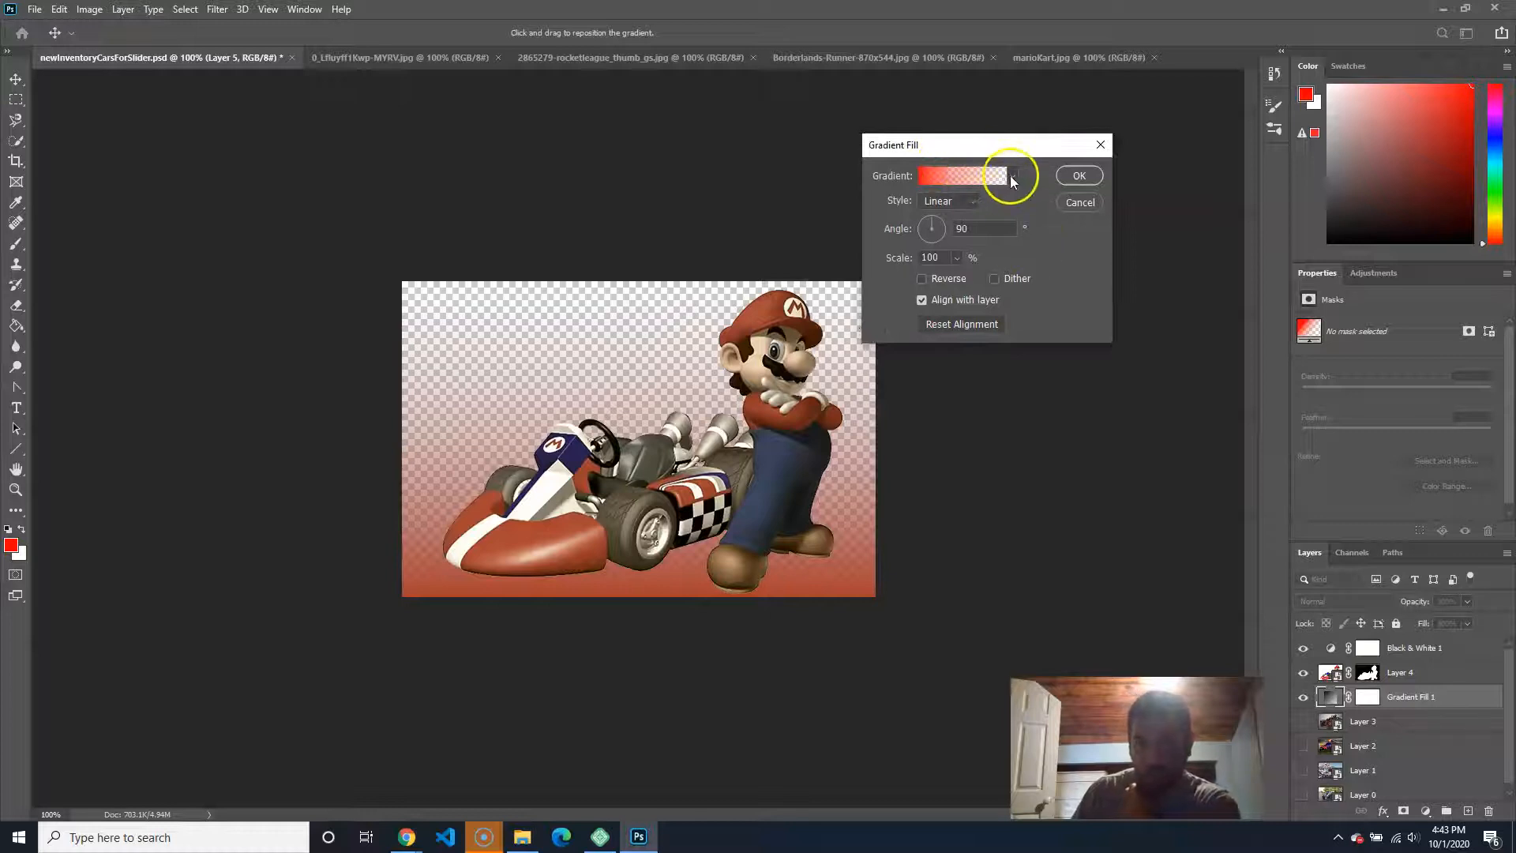
click(1011, 177)
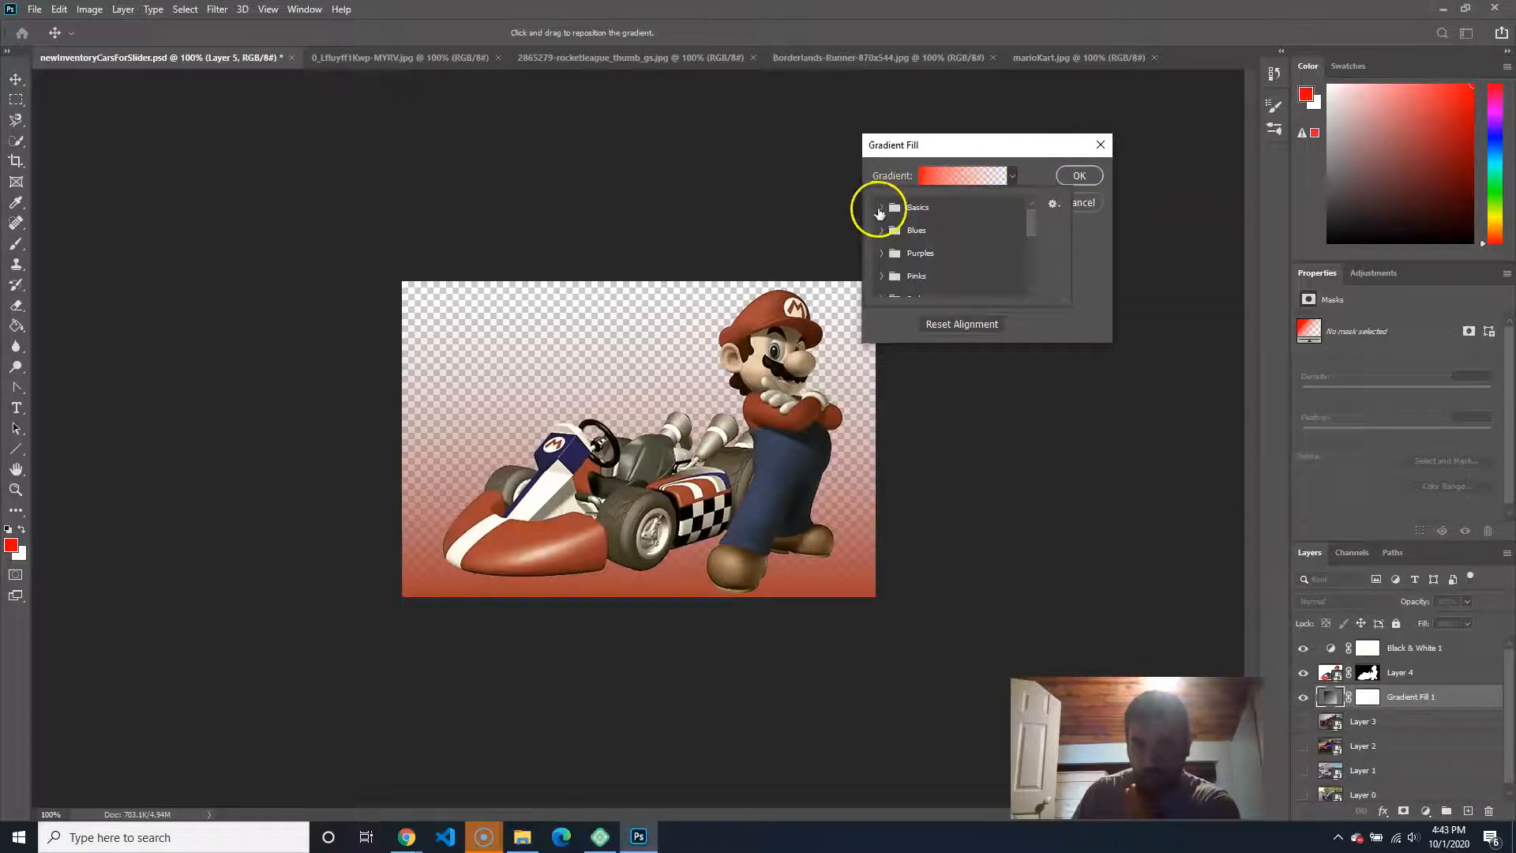
click(880, 208)
click(952, 232)
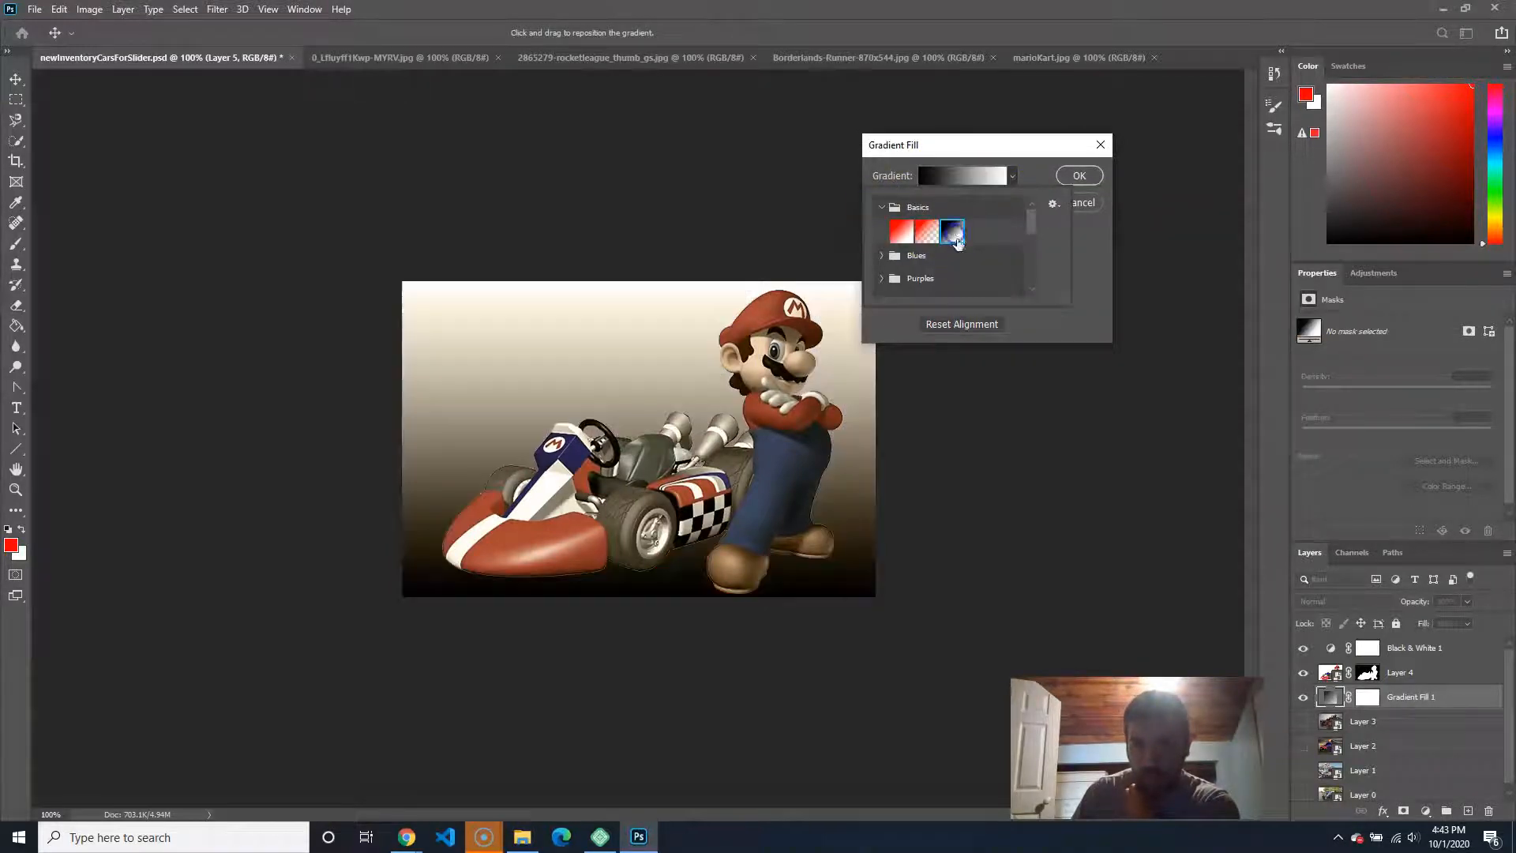
click(1049, 147)
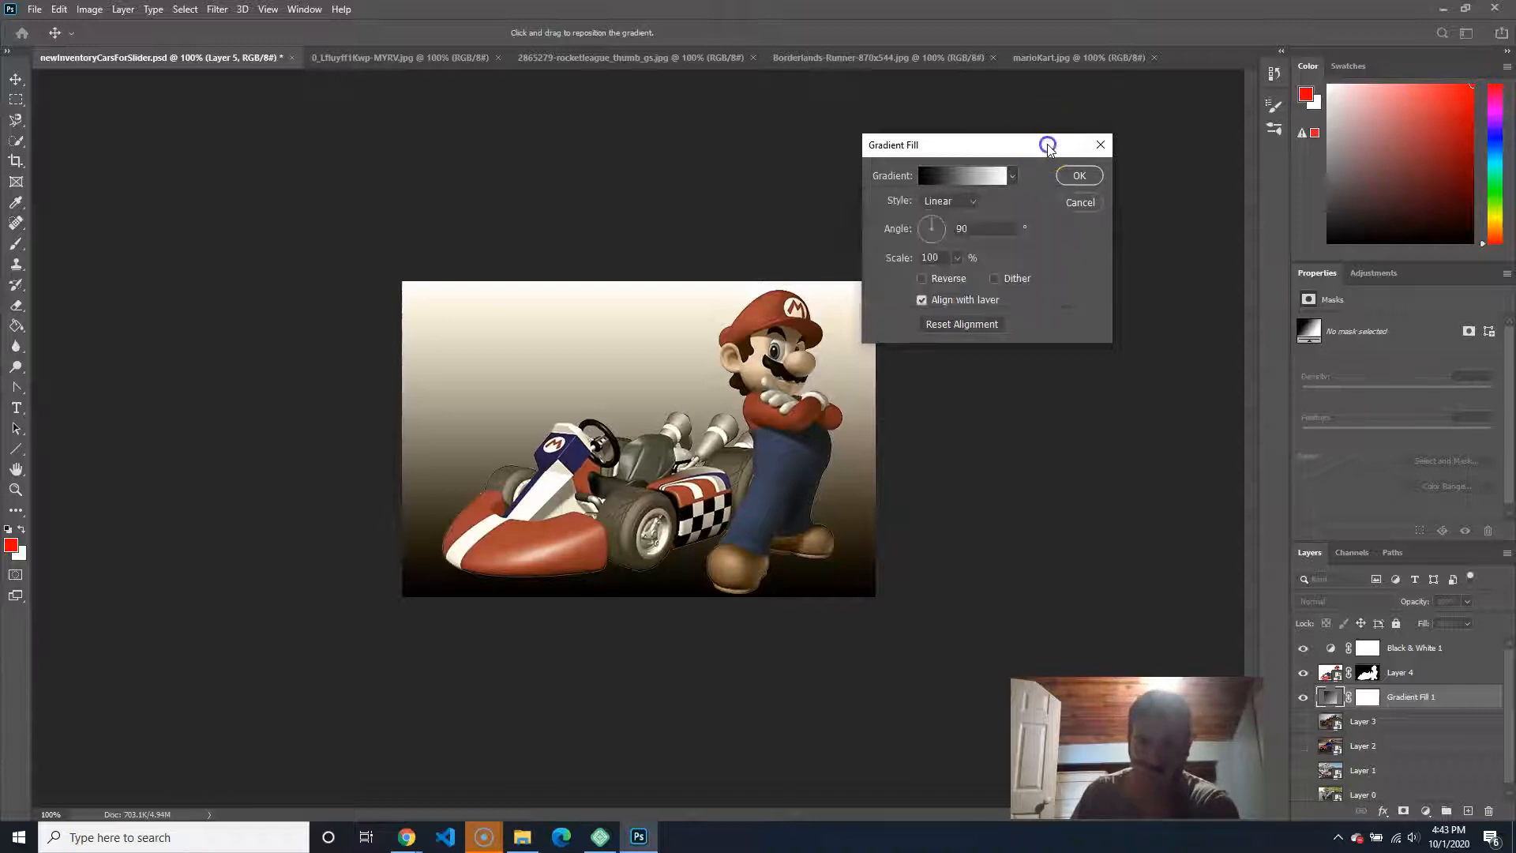
Step: Try to edit the fill layer's black-to-white gradient, and delete the Gradient Fill layer
click(1010, 178)
double_click(951, 237)
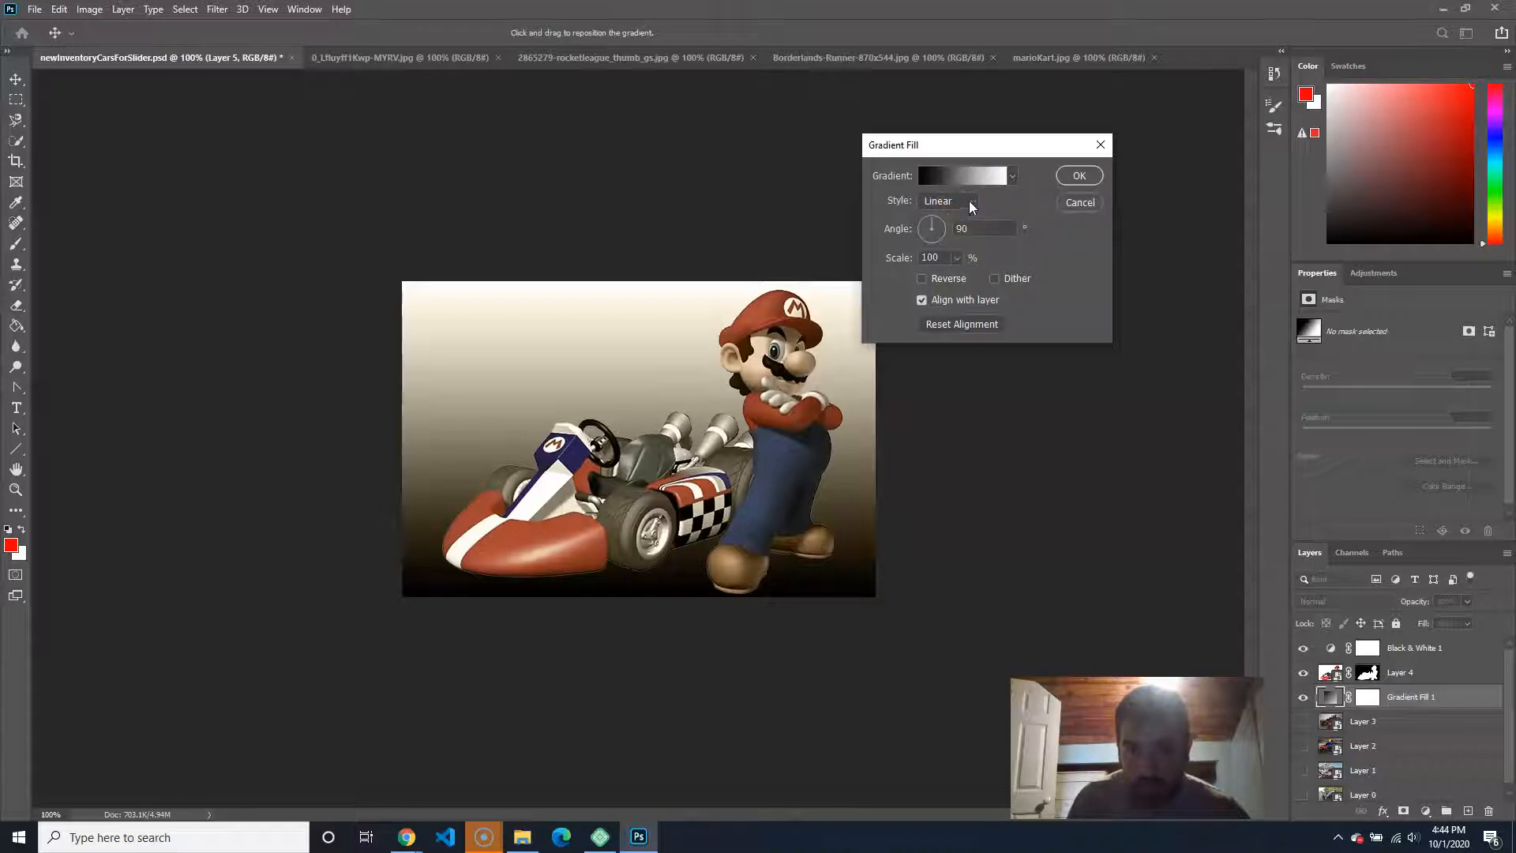
click(1010, 176)
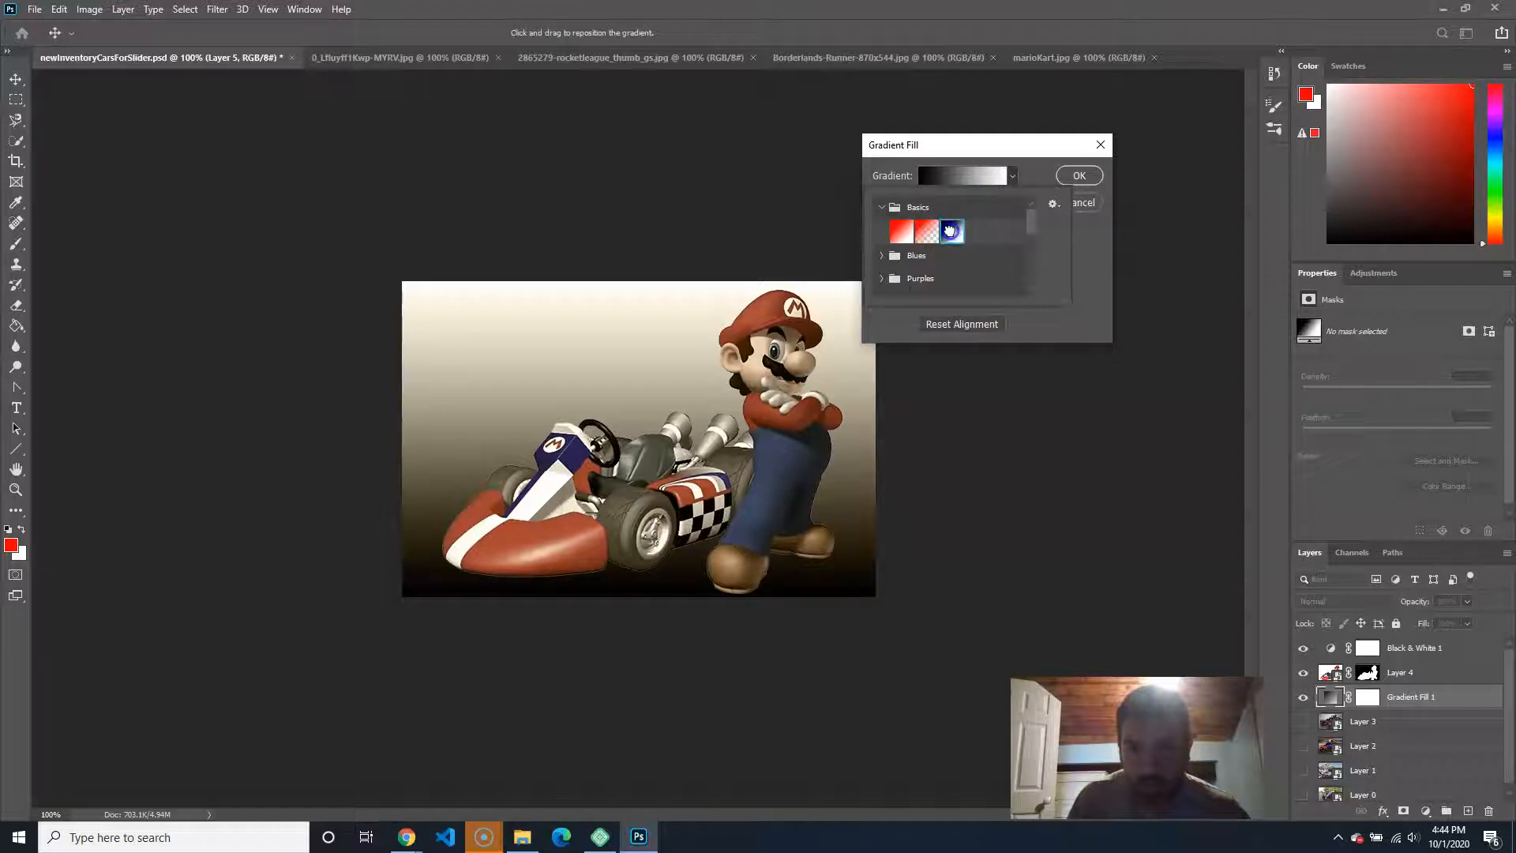
double_click(959, 229)
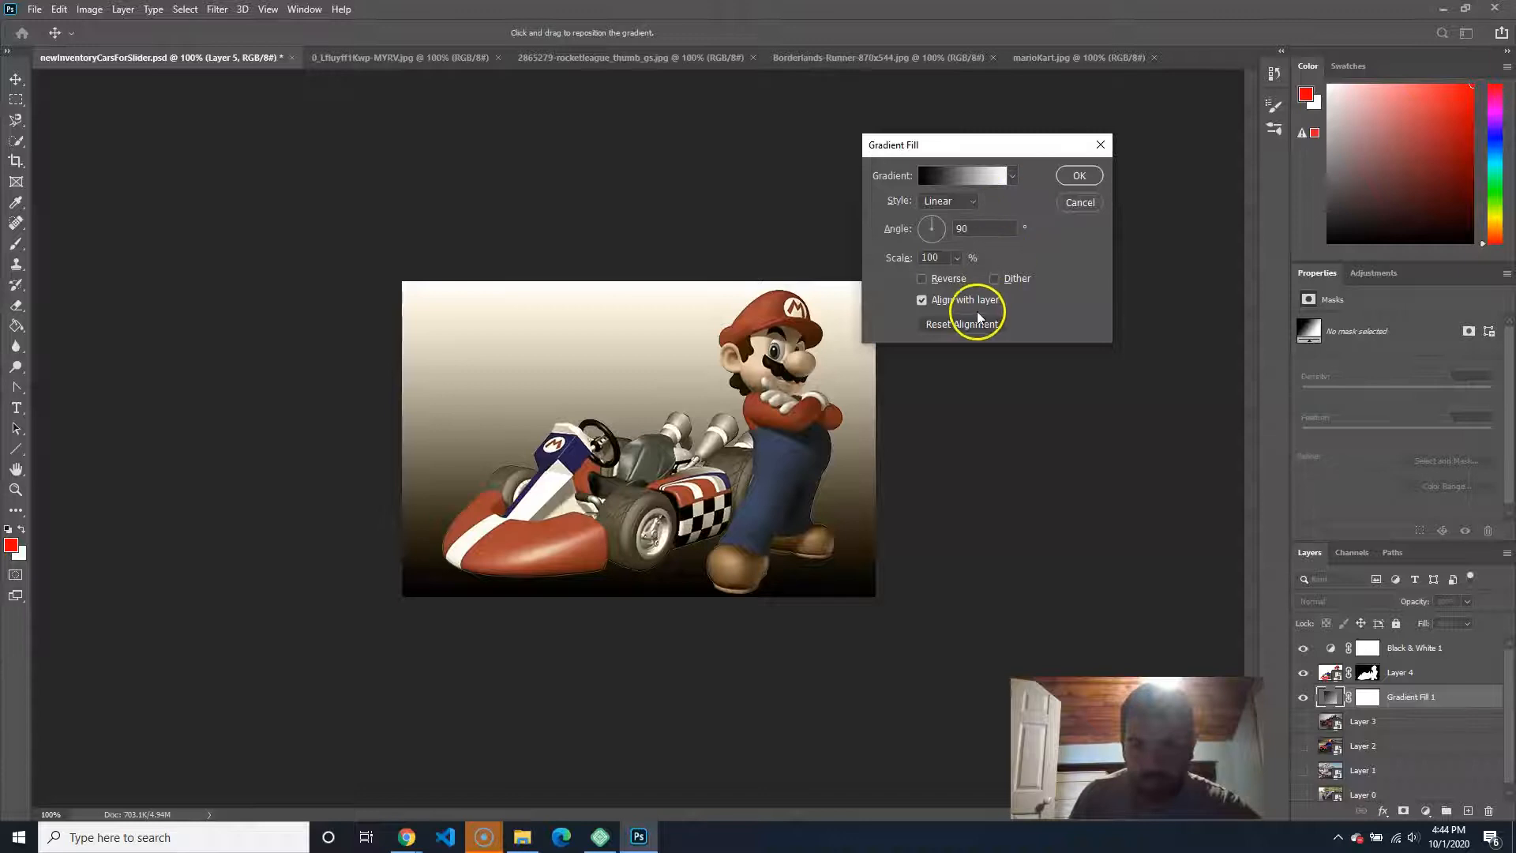
click(1079, 176)
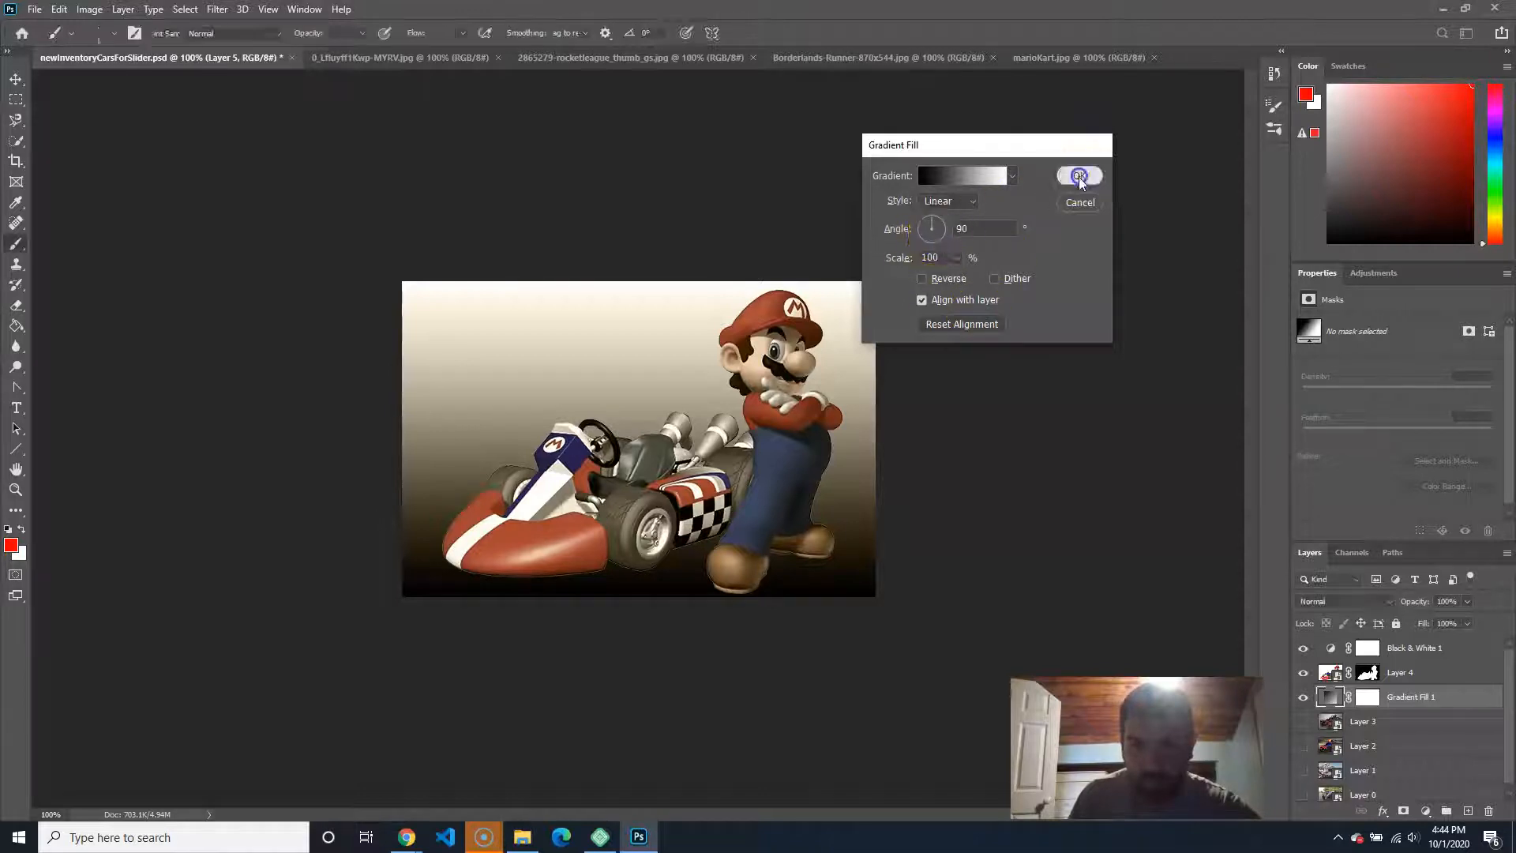
double_click(1330, 696)
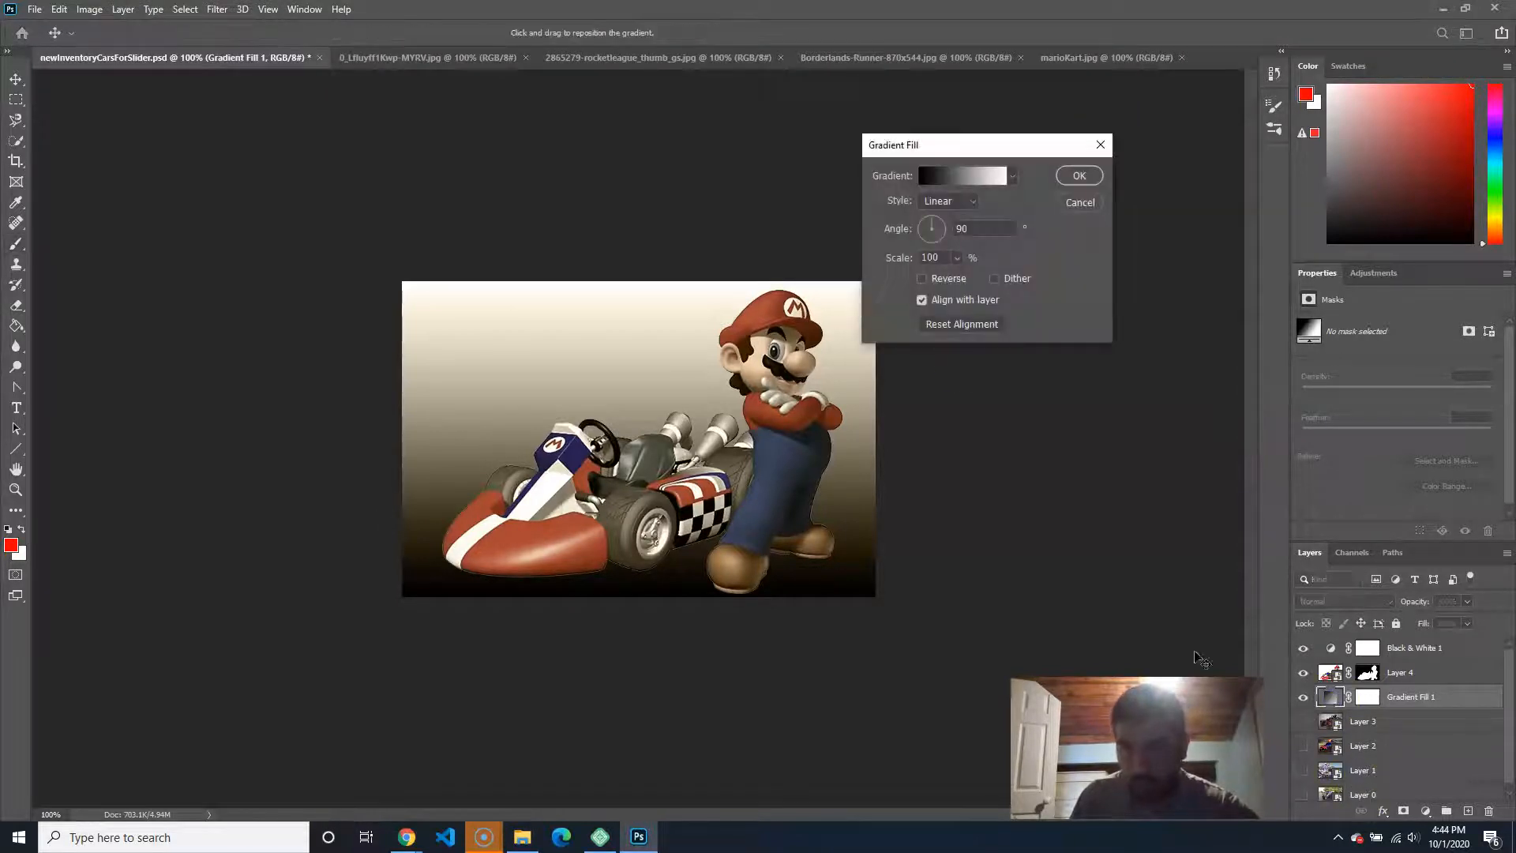
click(1079, 175)
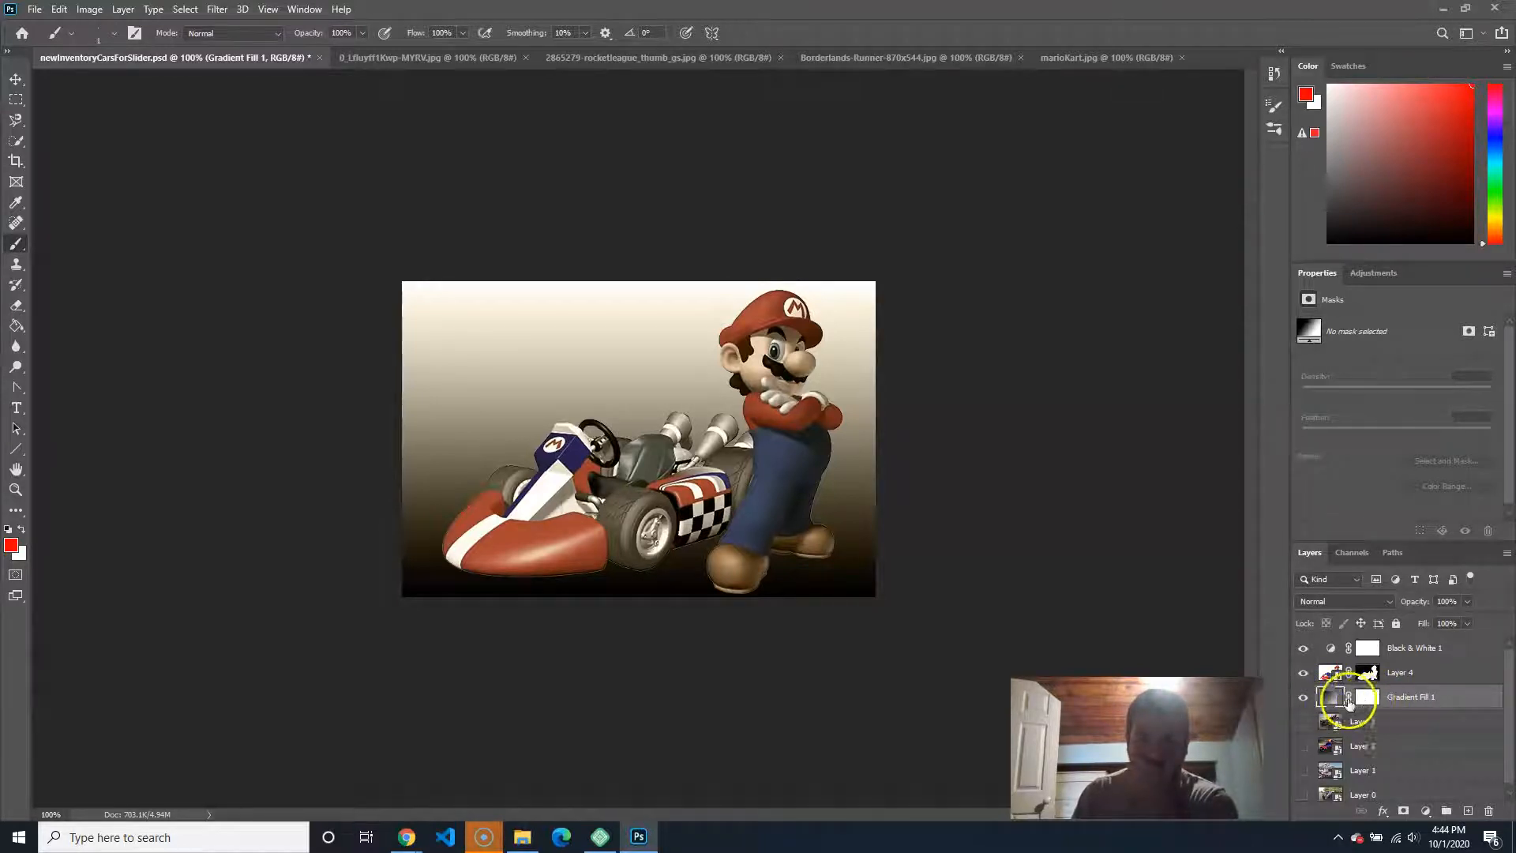
drag(1384, 697, 1487, 809)
Step: Create a new layer beneath Layer 4 and fill it with a vertical red-to-white gradient using the Gradient tool
click(1467, 810)
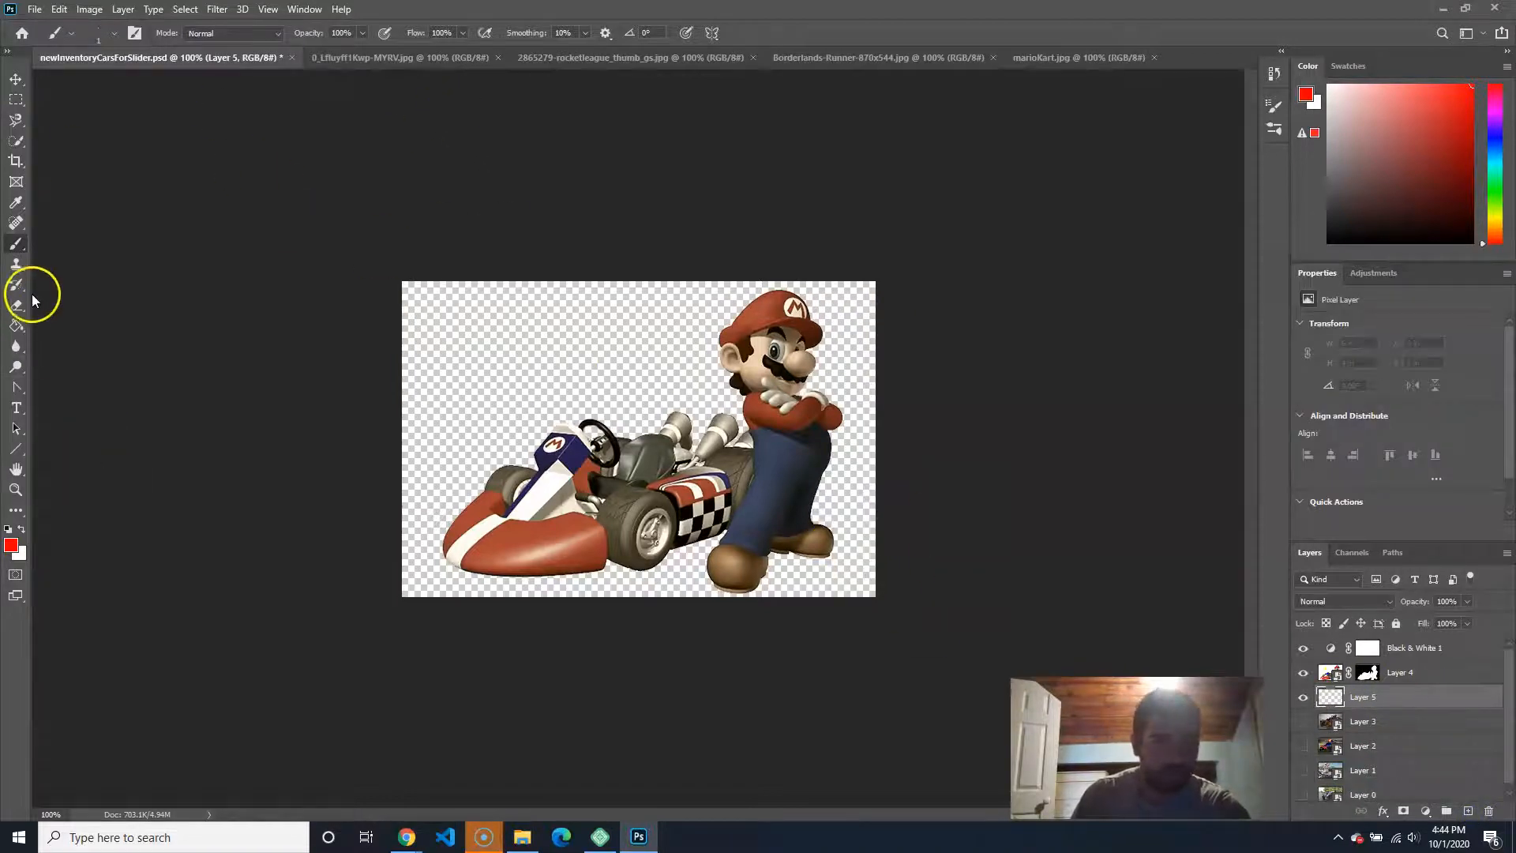
click(16, 325)
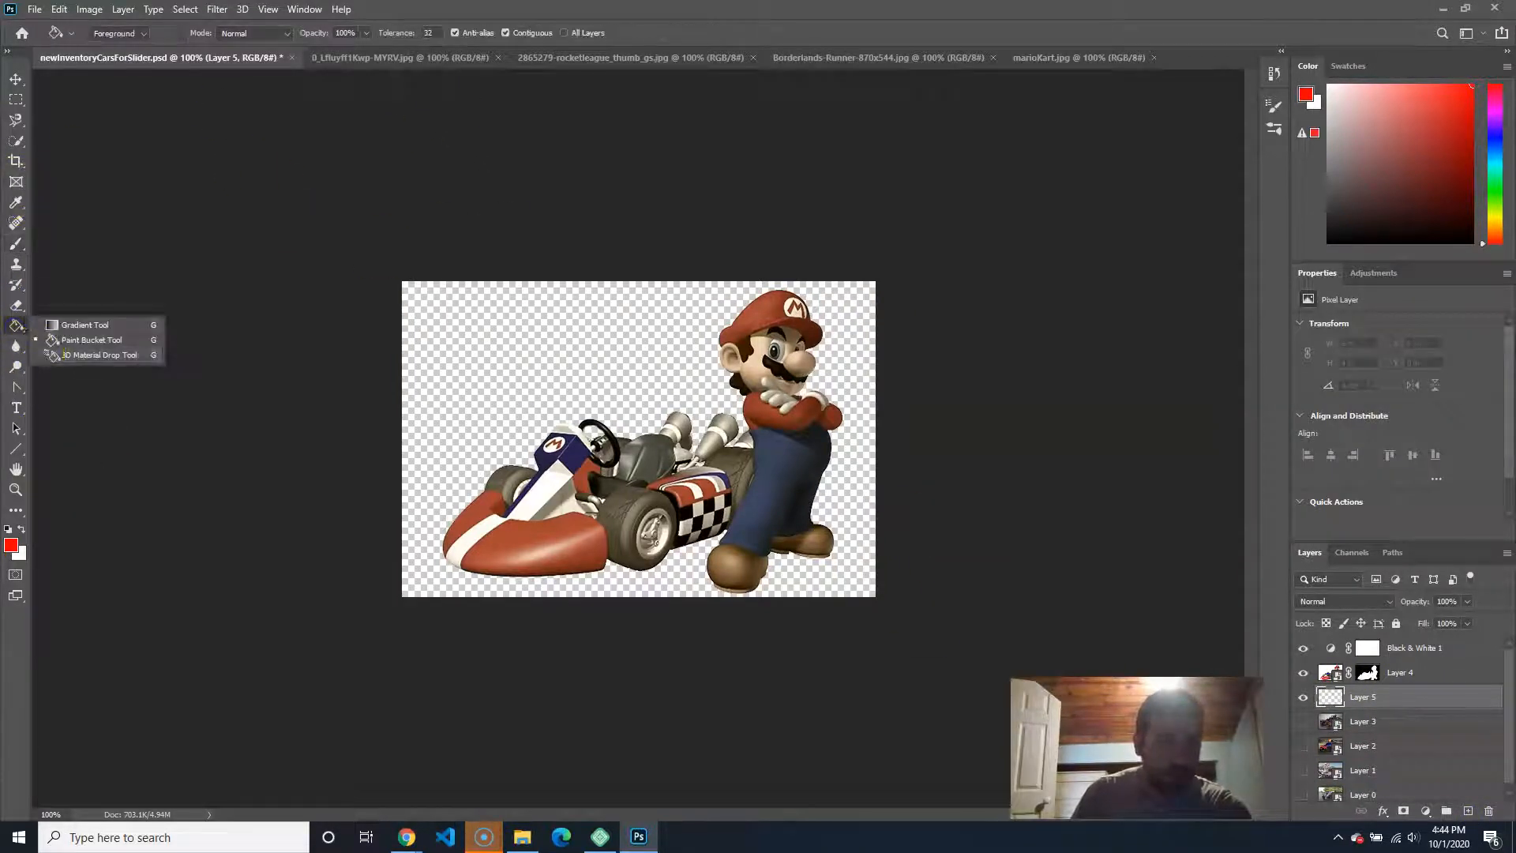
click(78, 326)
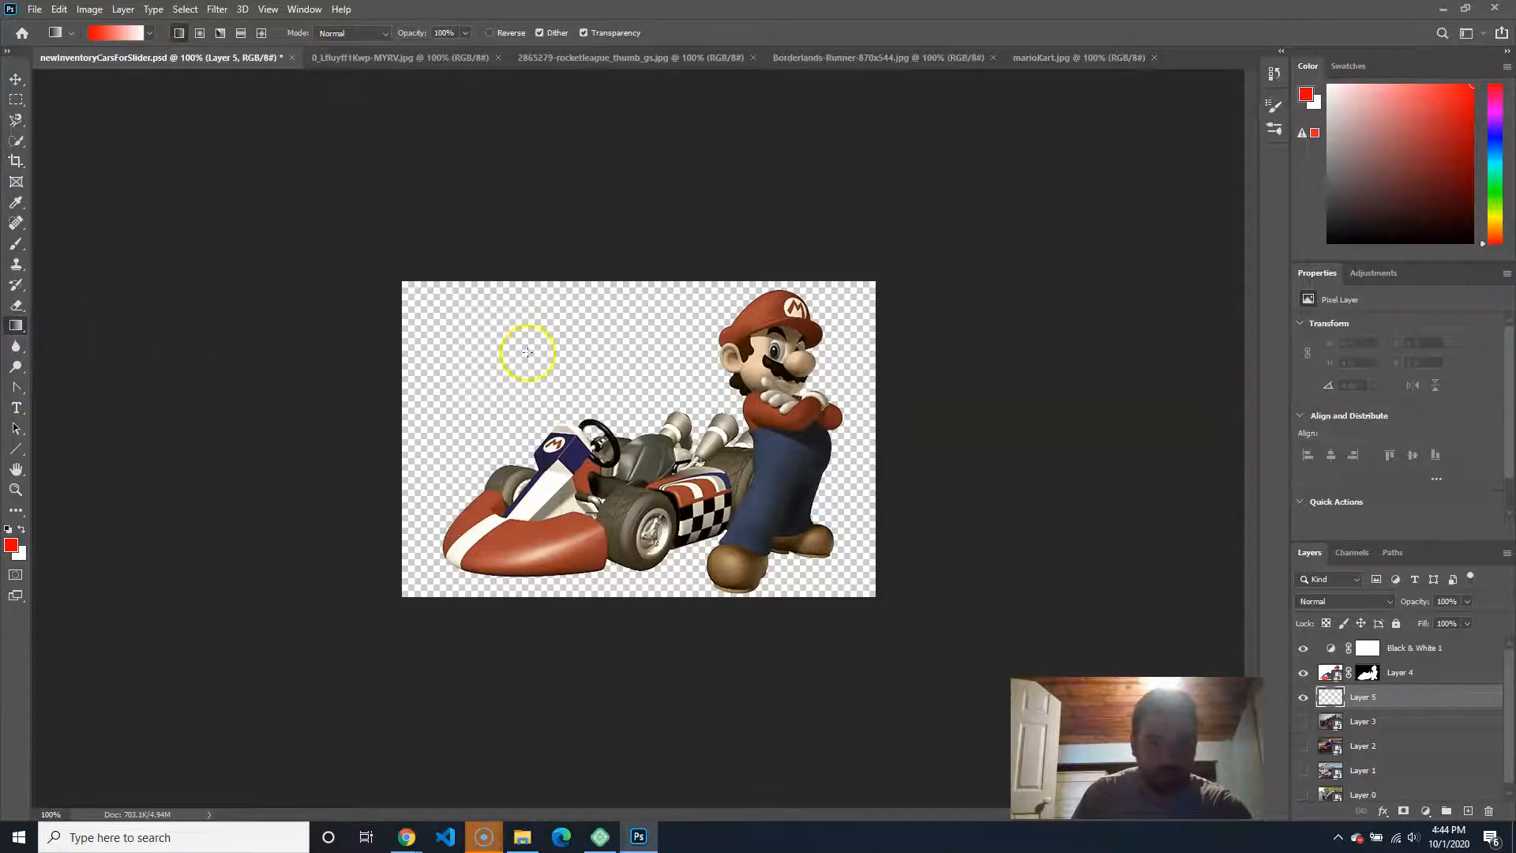
drag(507, 362, 509, 462)
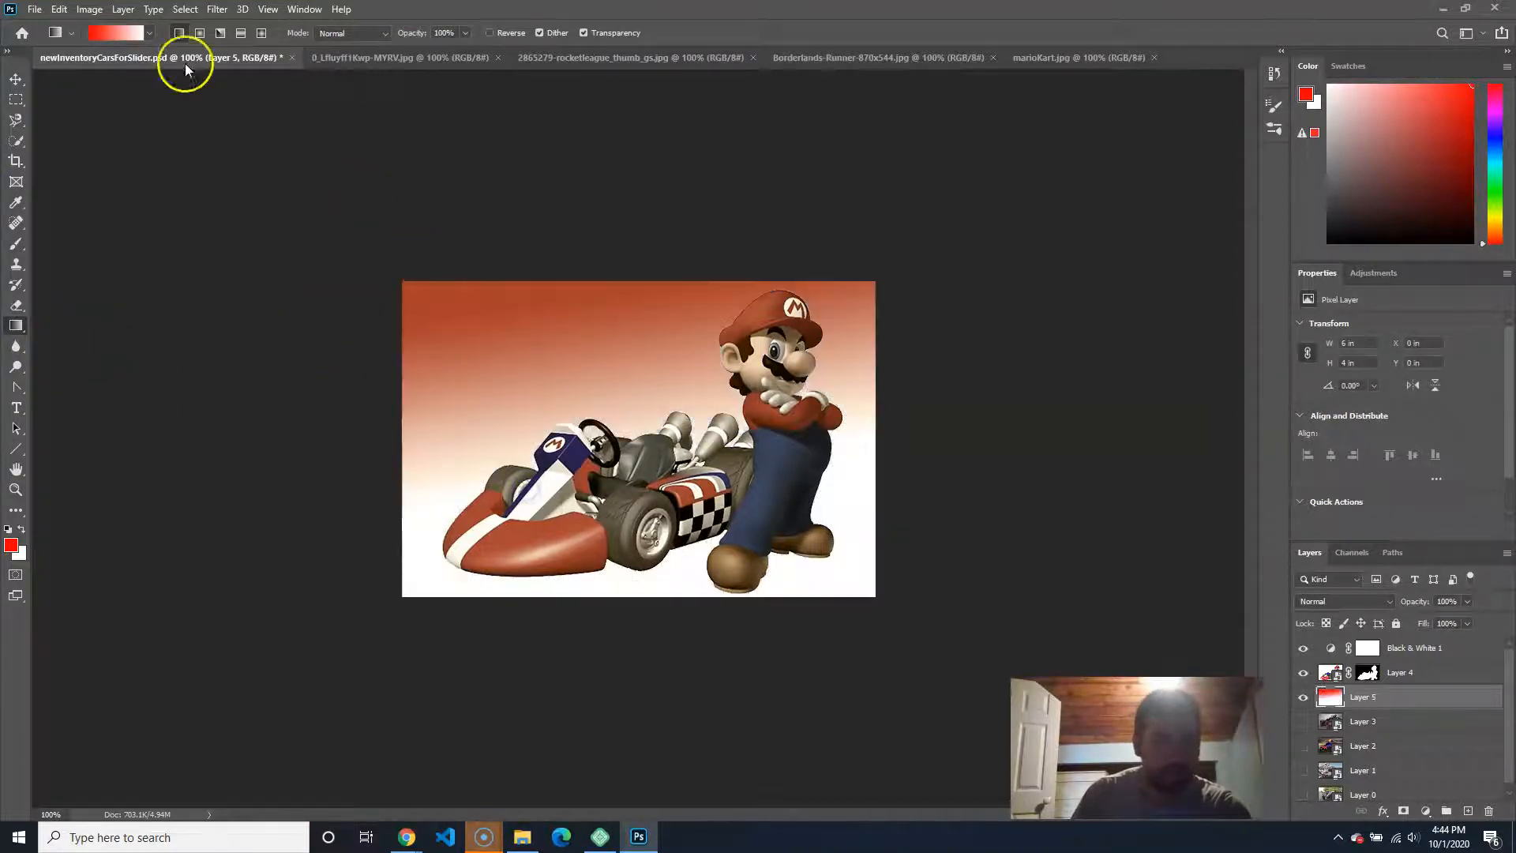
Step: Load the black-to-white Basics preset for the Gradient tool and change its black stop to gray #848484
click(134, 32)
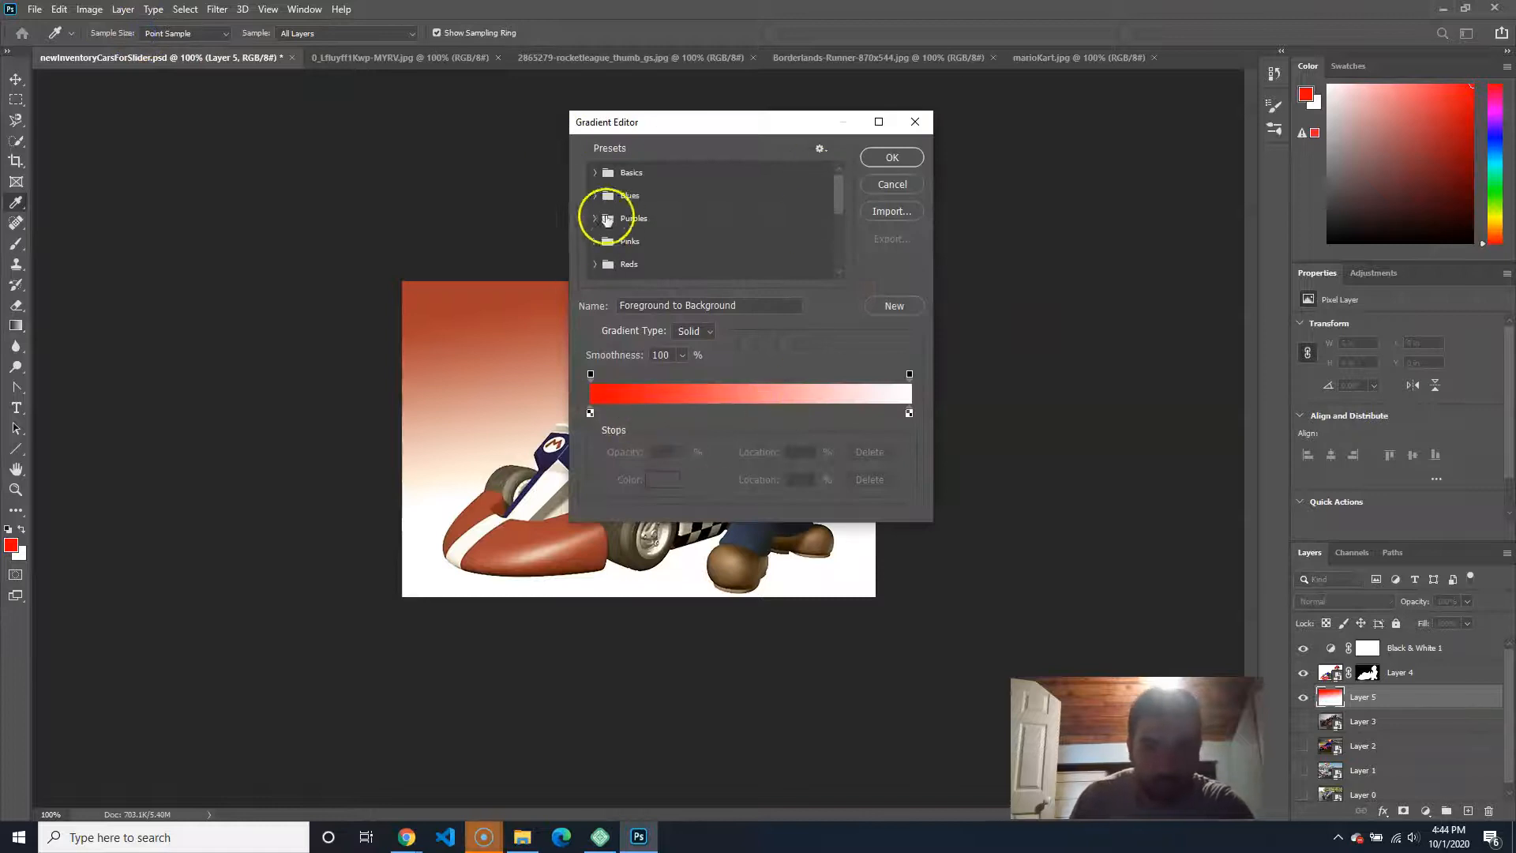
click(593, 173)
click(666, 196)
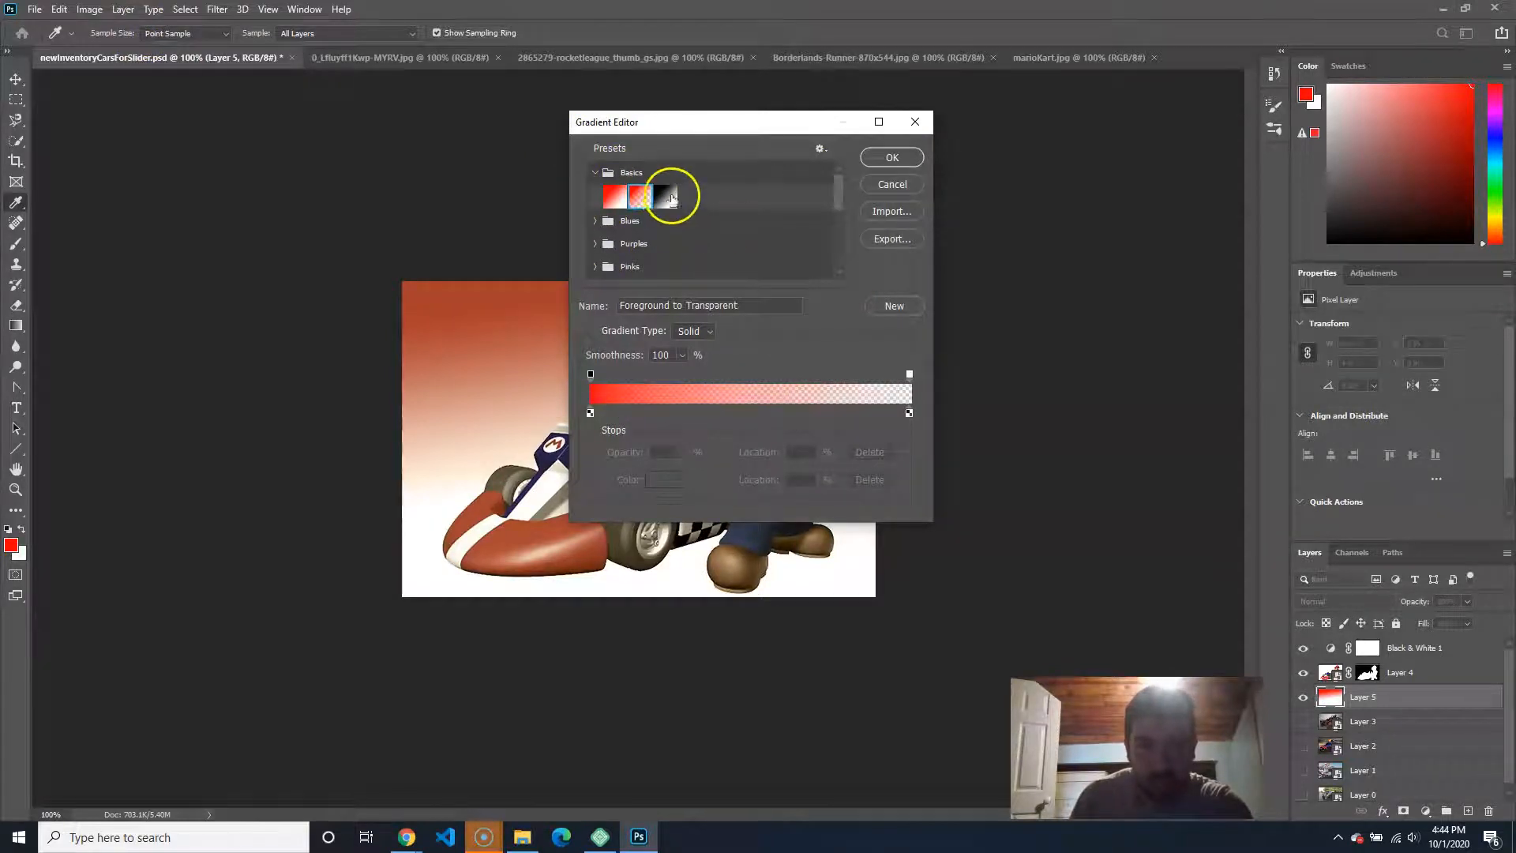
click(590, 413)
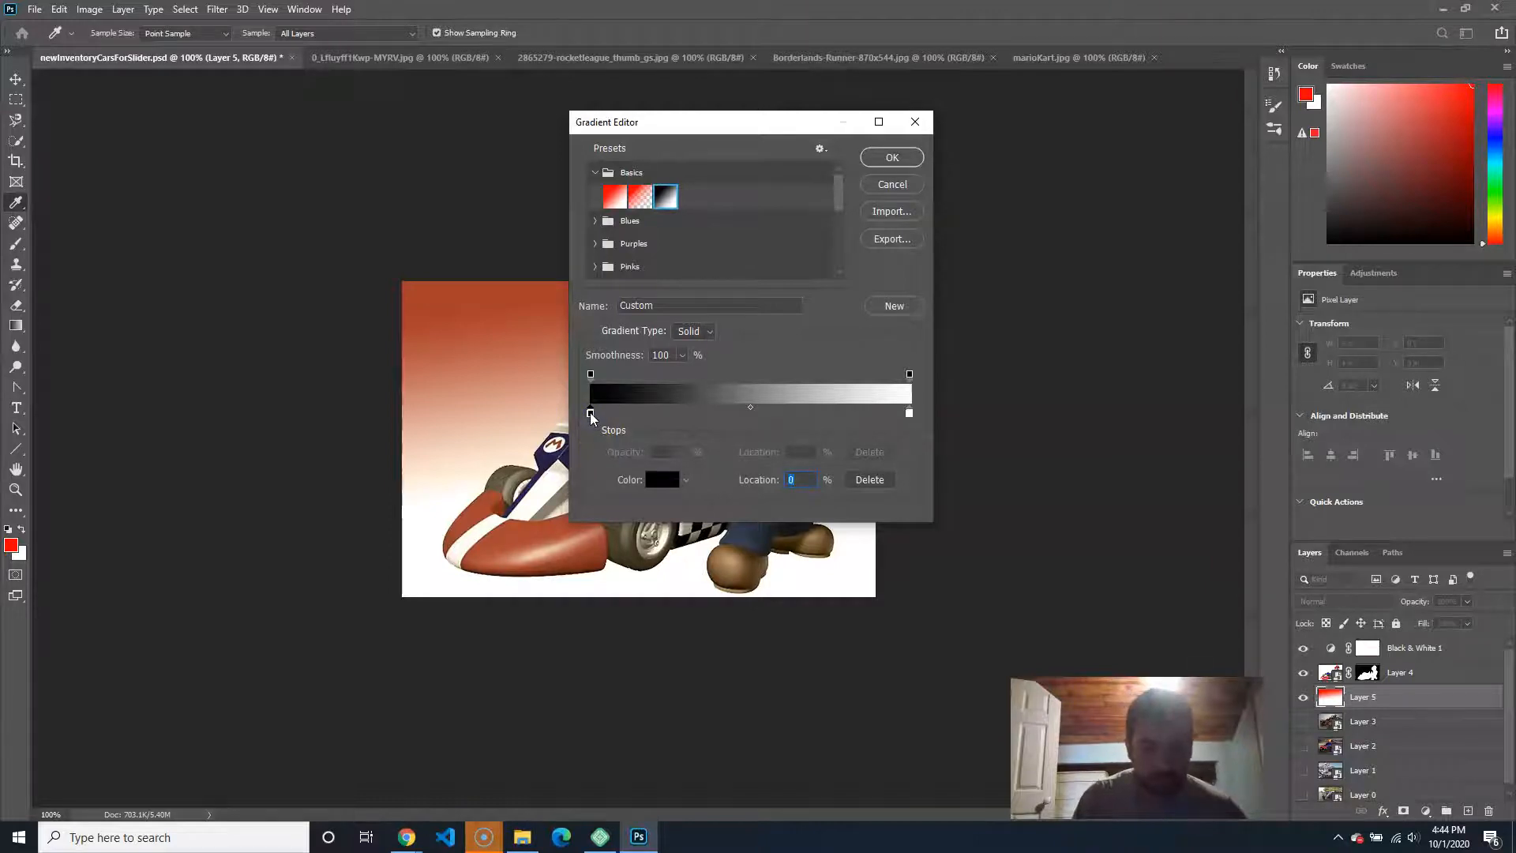
double_click(591, 414)
mouse_move(837, 247)
mouse_down()
mouse_move(769, 268)
mouse_move(742, 305)
mouse_move(791, 312)
mouse_move(773, 239)
mouse_up()
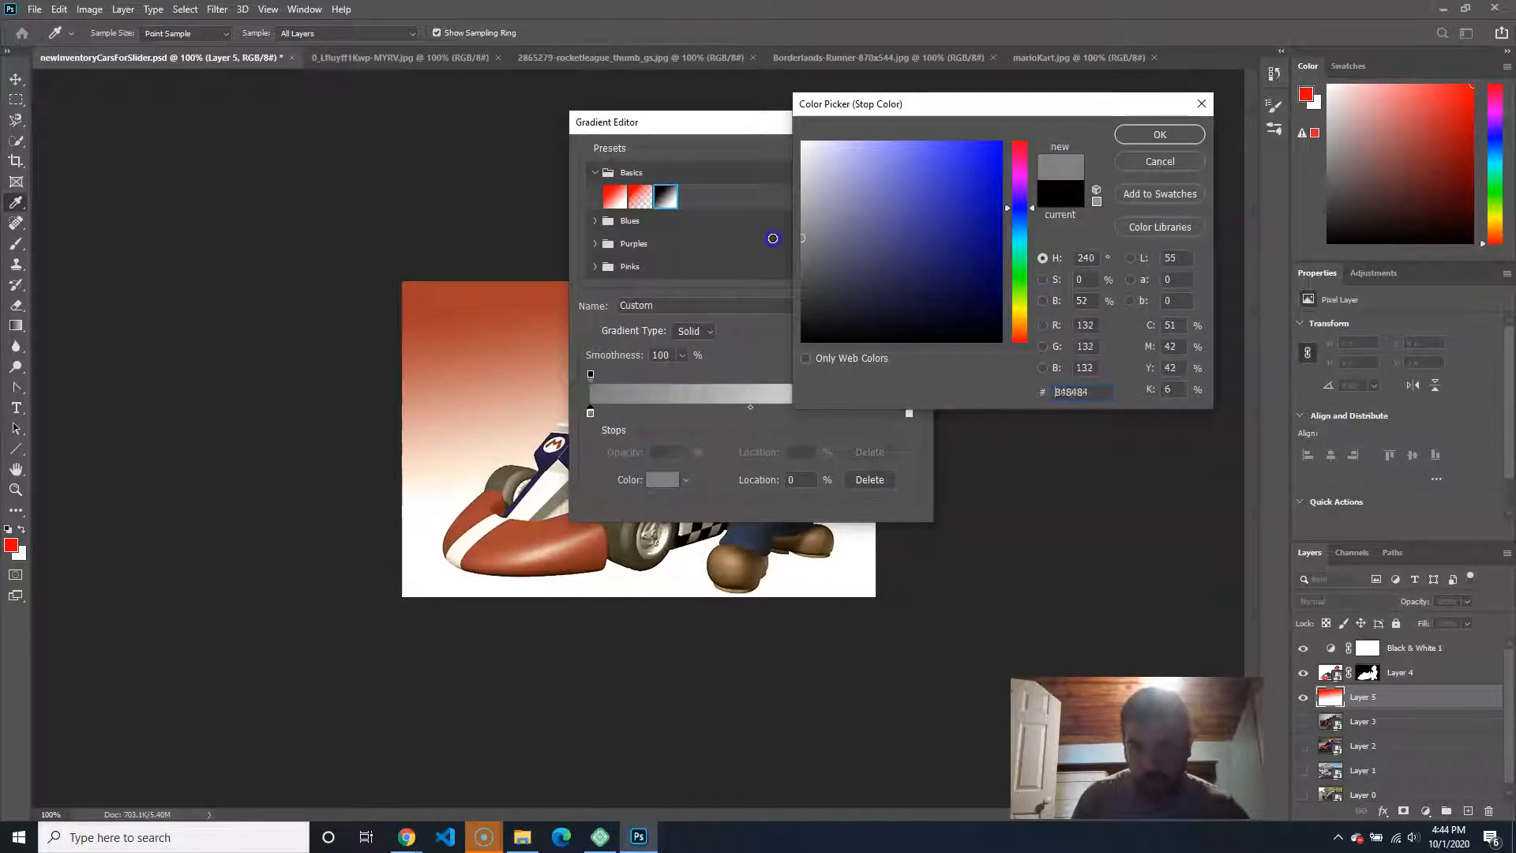
click(1159, 135)
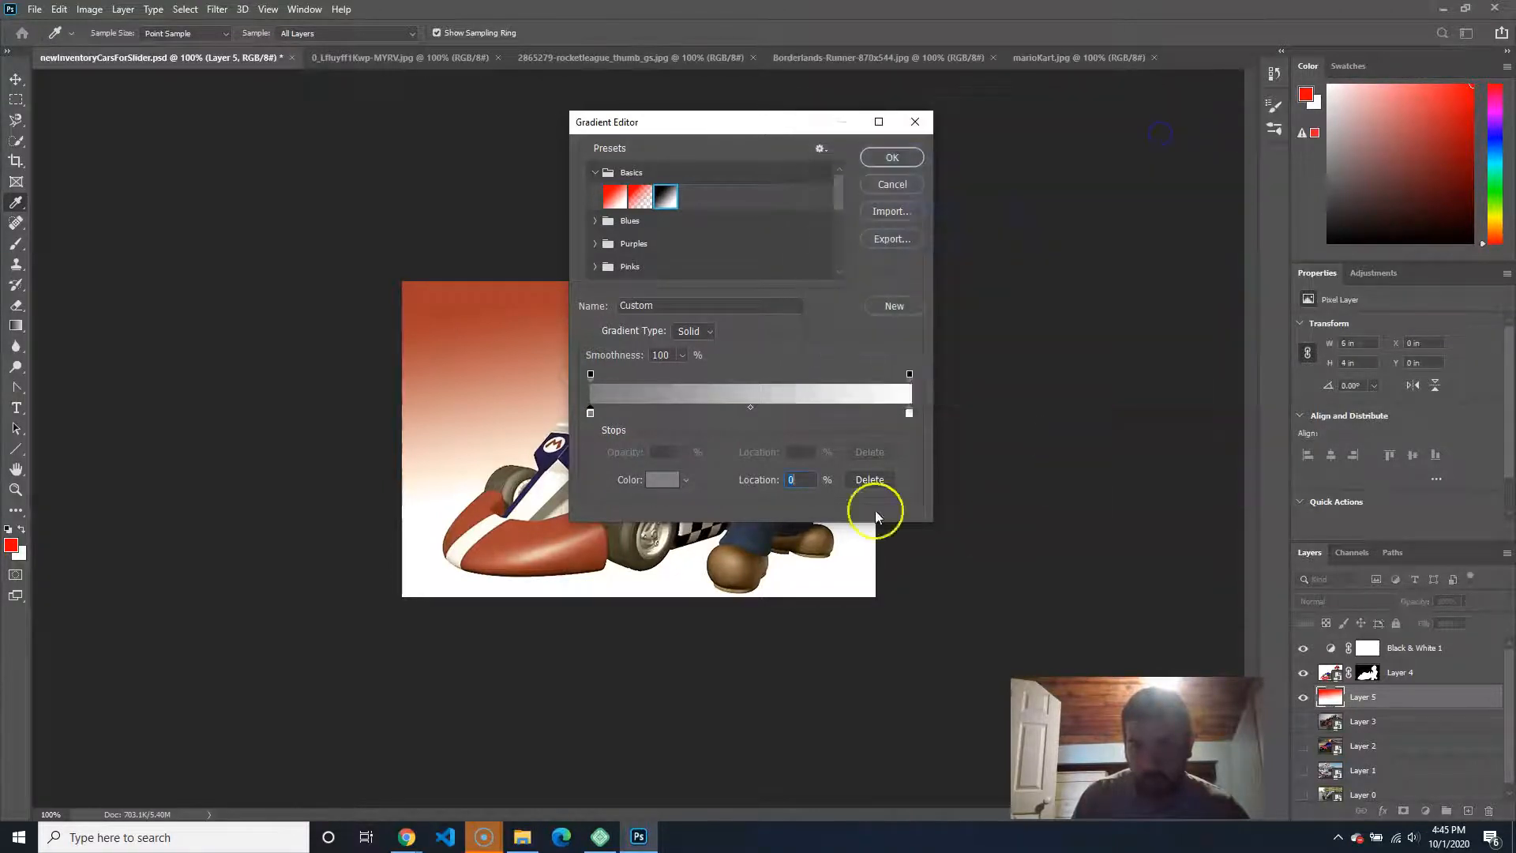
Step: Add a color stop at 27% to the custom gradient, color it #1c1c1c, and accept the gradient
click(676, 418)
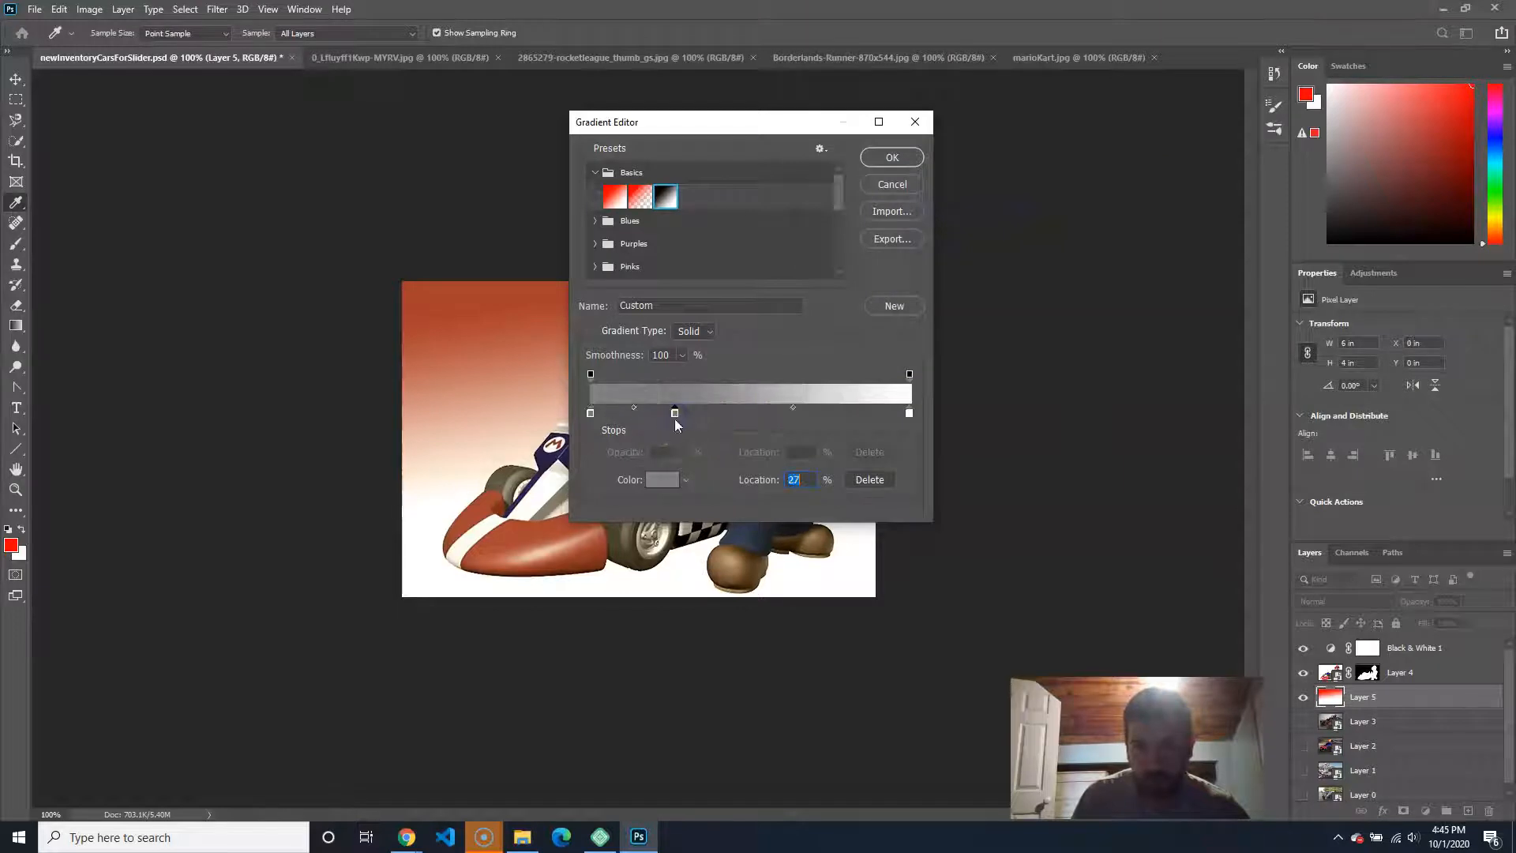
double_click(677, 418)
drag(809, 332, 770, 318)
click(1155, 134)
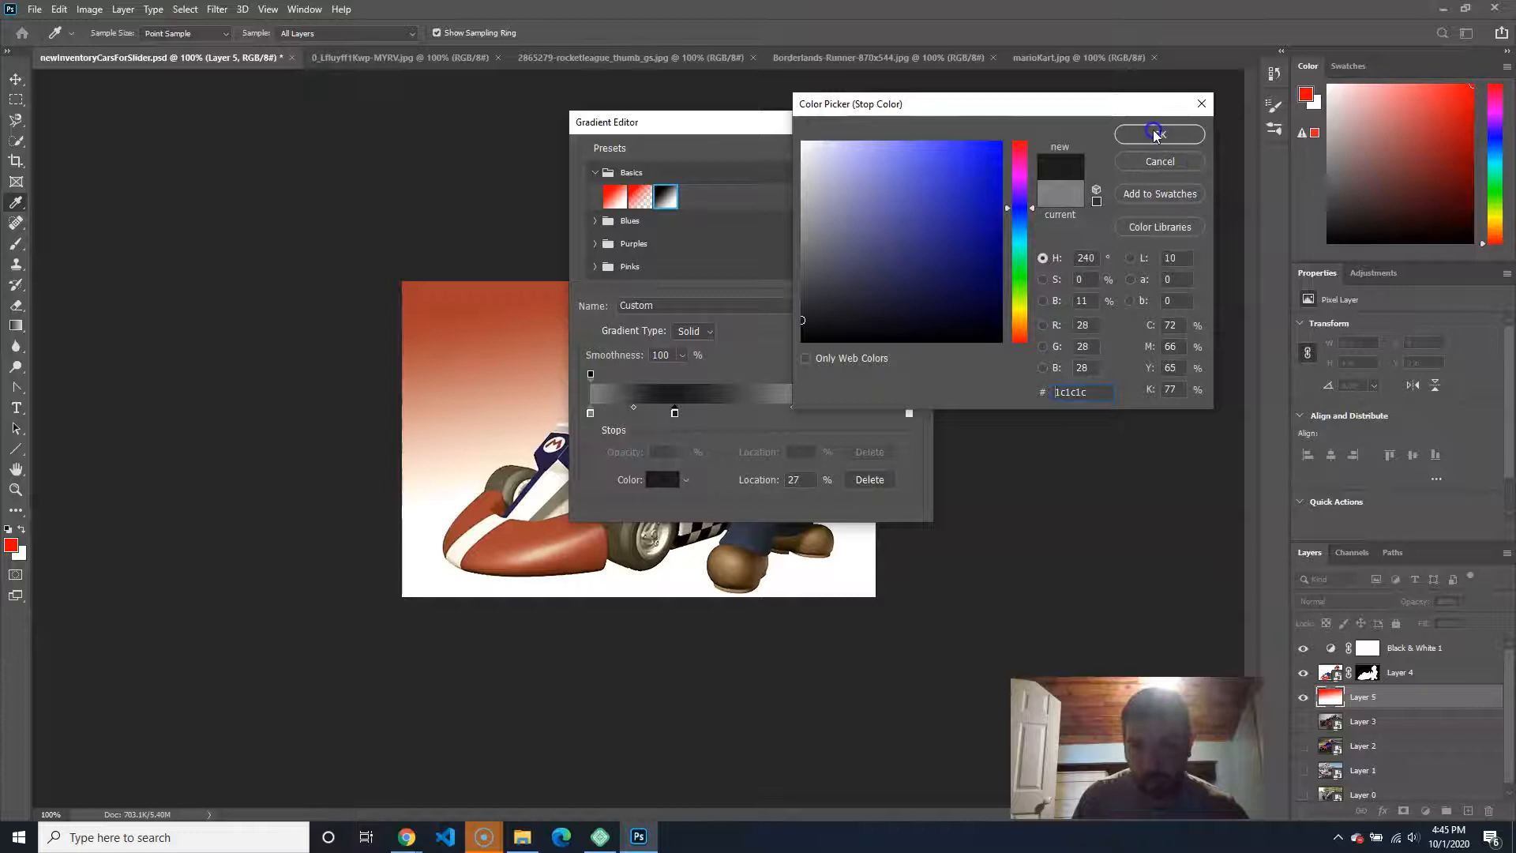
click(892, 157)
Step: Refill Layer 5 with the custom gradient, running vertically from gray at the image's bottom edge to white at its top
drag(587, 308, 586, 515)
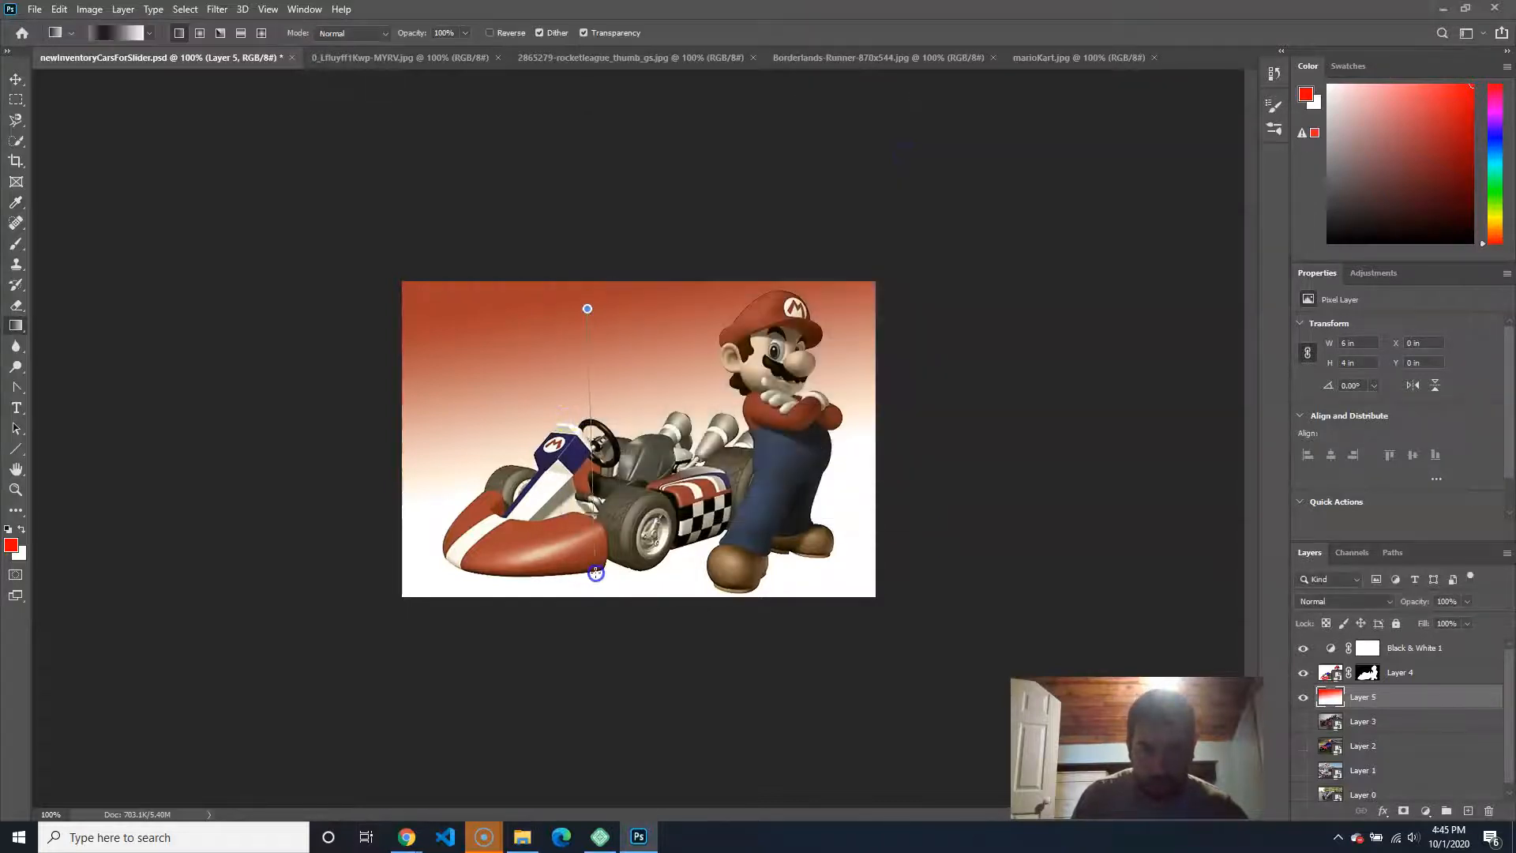
drag(596, 572, 595, 572)
drag(602, 404, 606, 286)
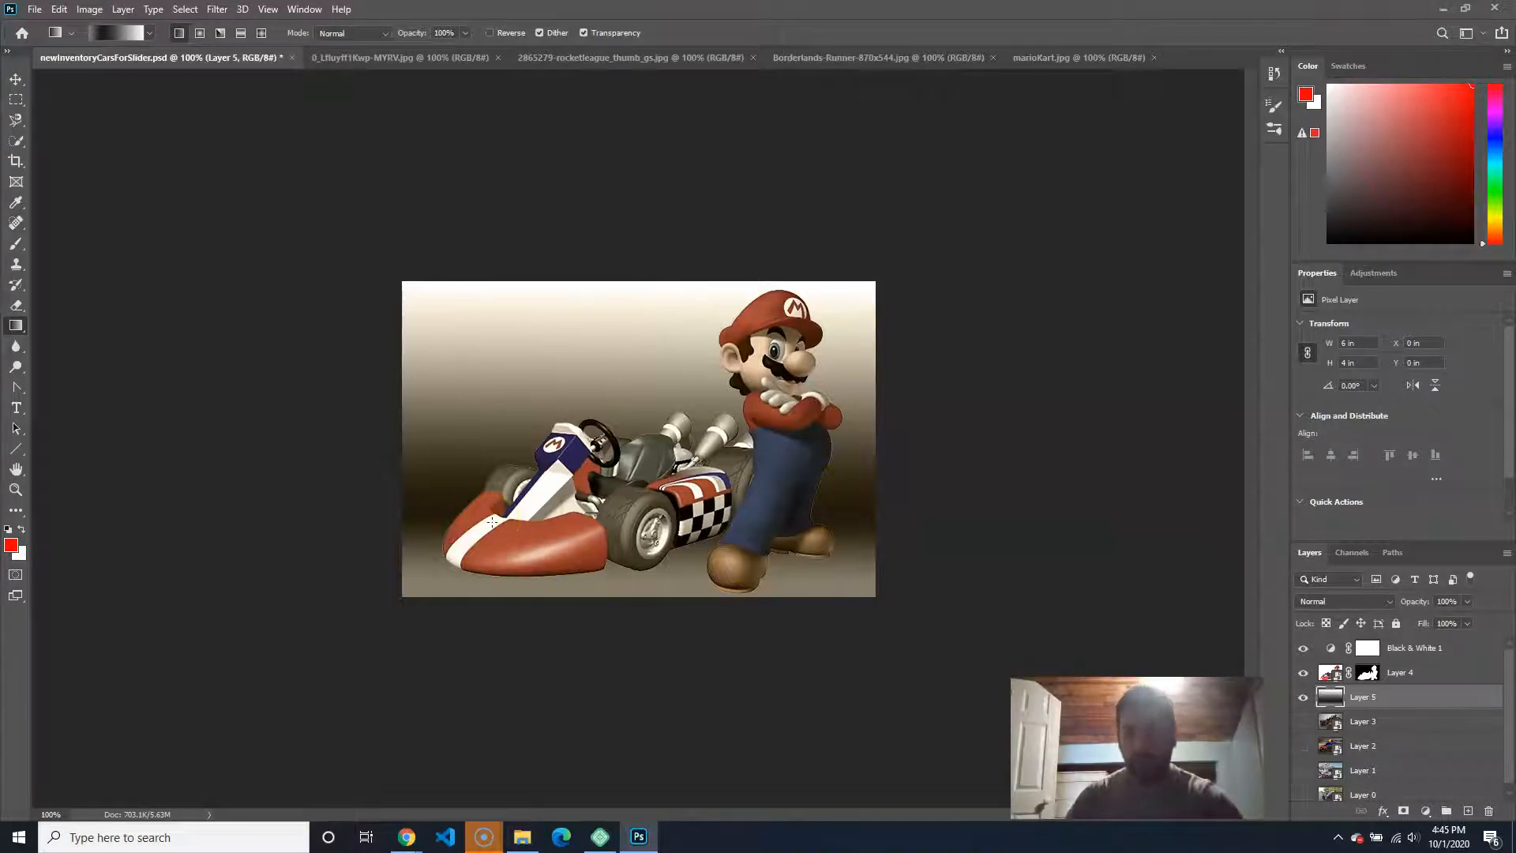
Step: Apply the Add Noise filter to Layer 5 with a 7.26% amount and Uniform distribution, and save the document
click(217, 9)
mouse_move(286, 232)
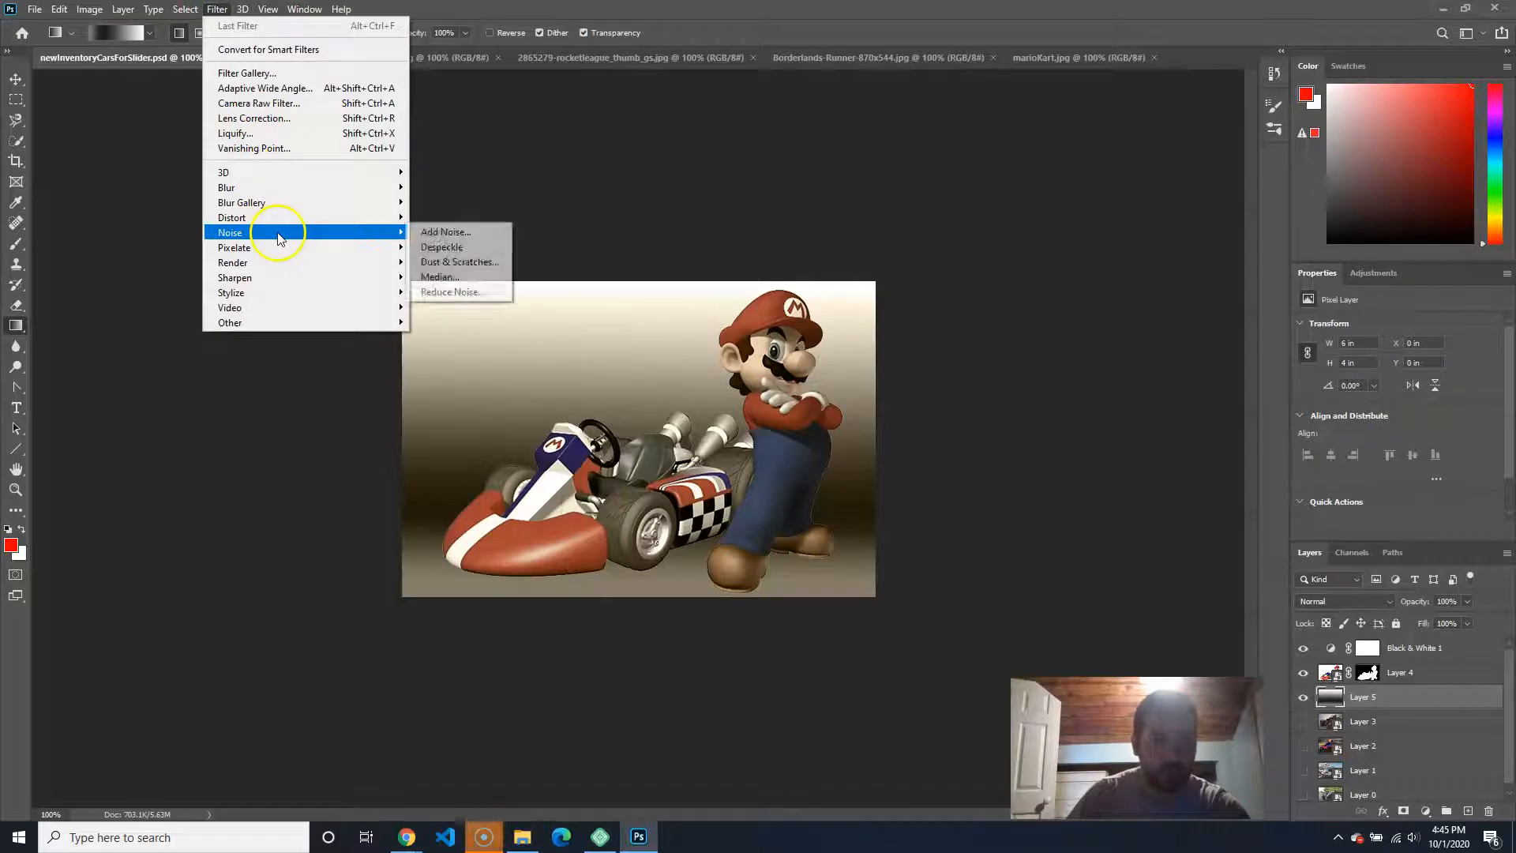
click(462, 233)
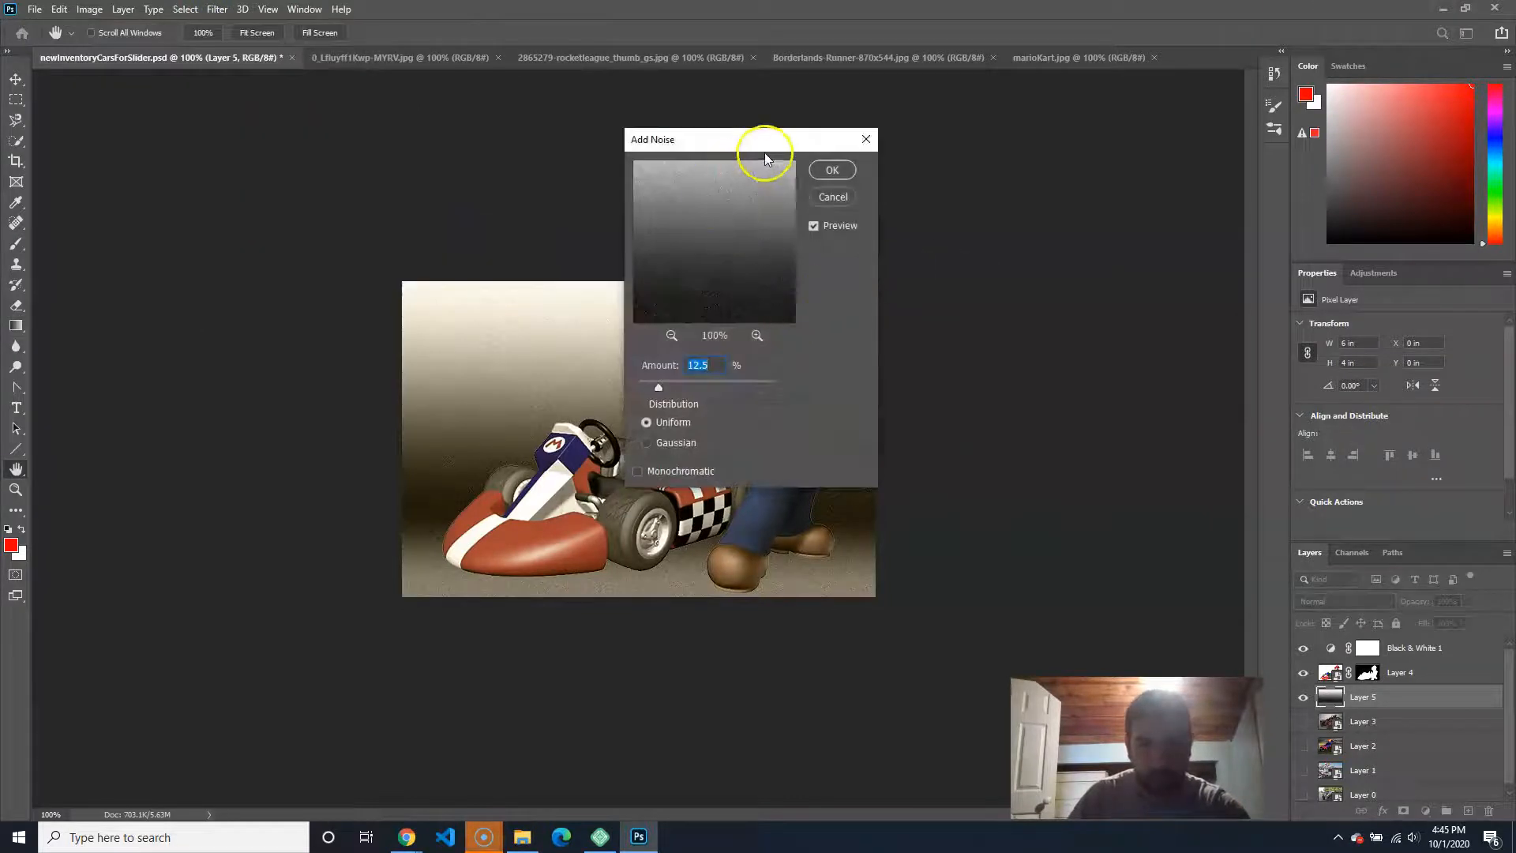
drag(764, 146, 1053, 134)
drag(943, 368, 940, 371)
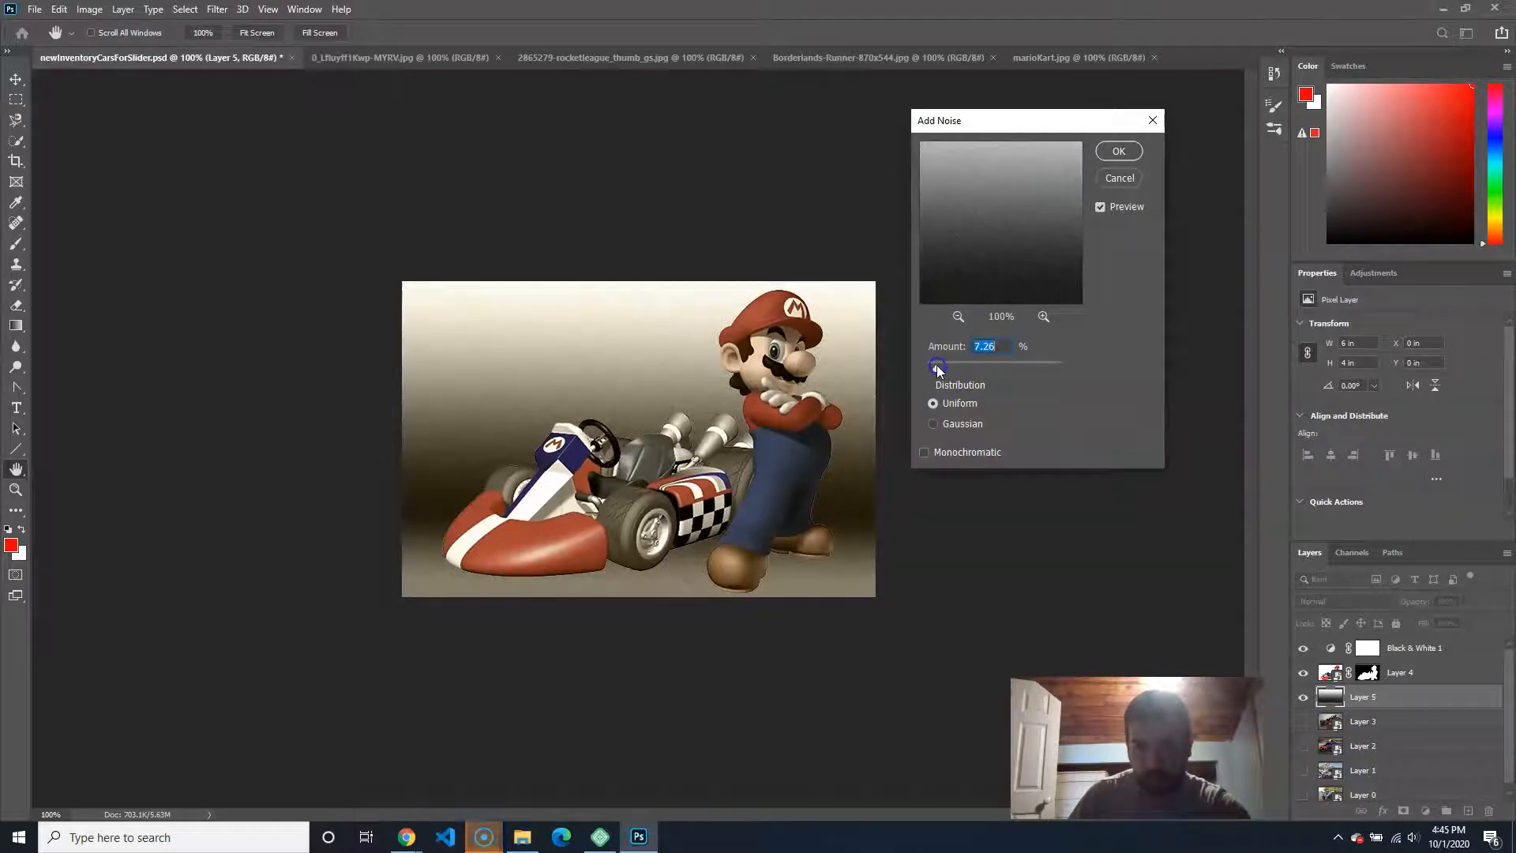
click(1118, 151)
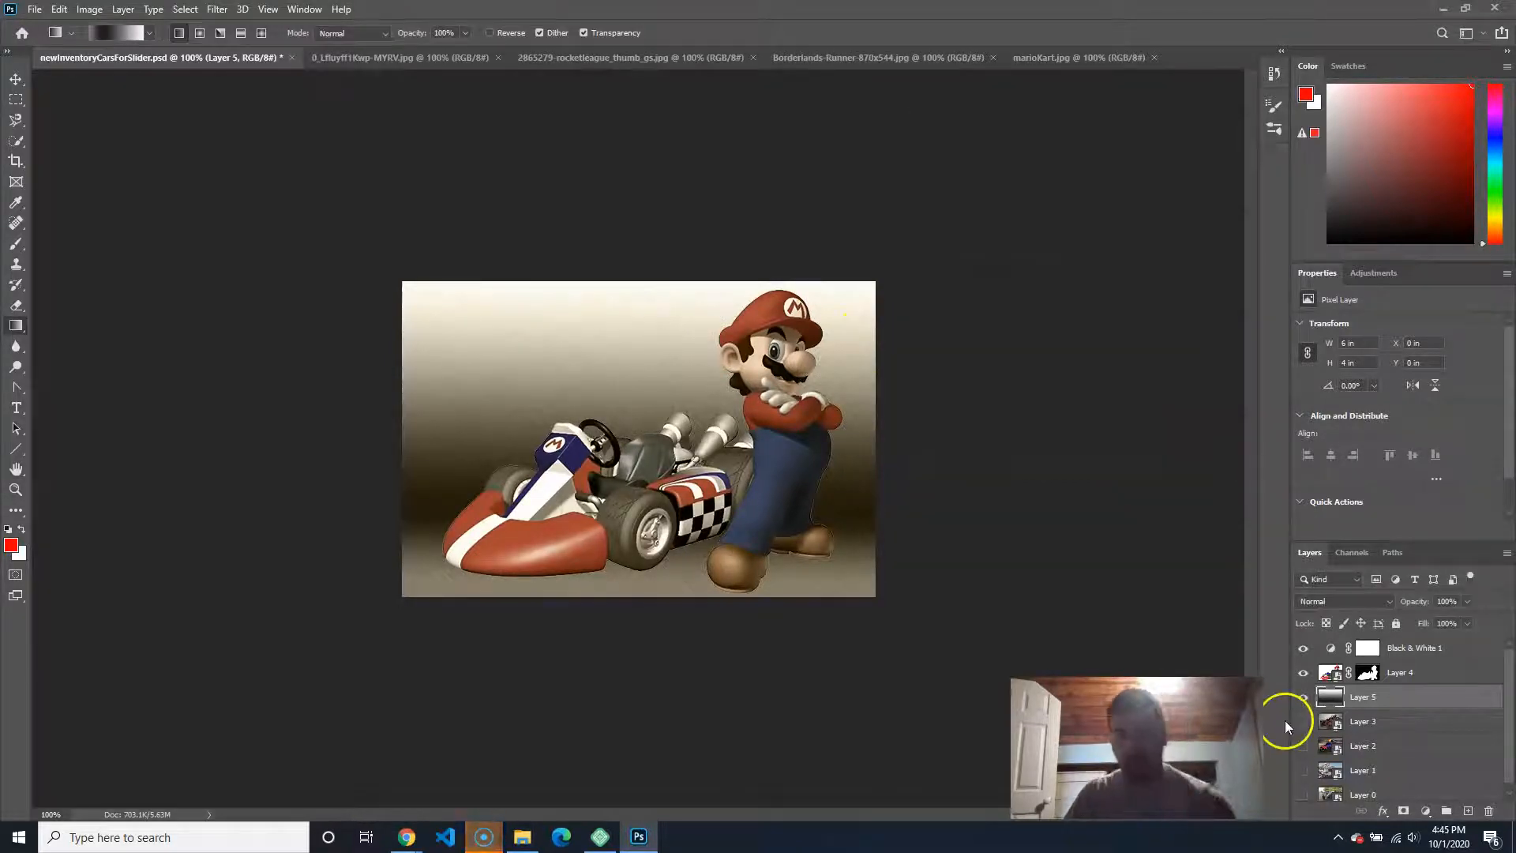
key(ctrl+s)
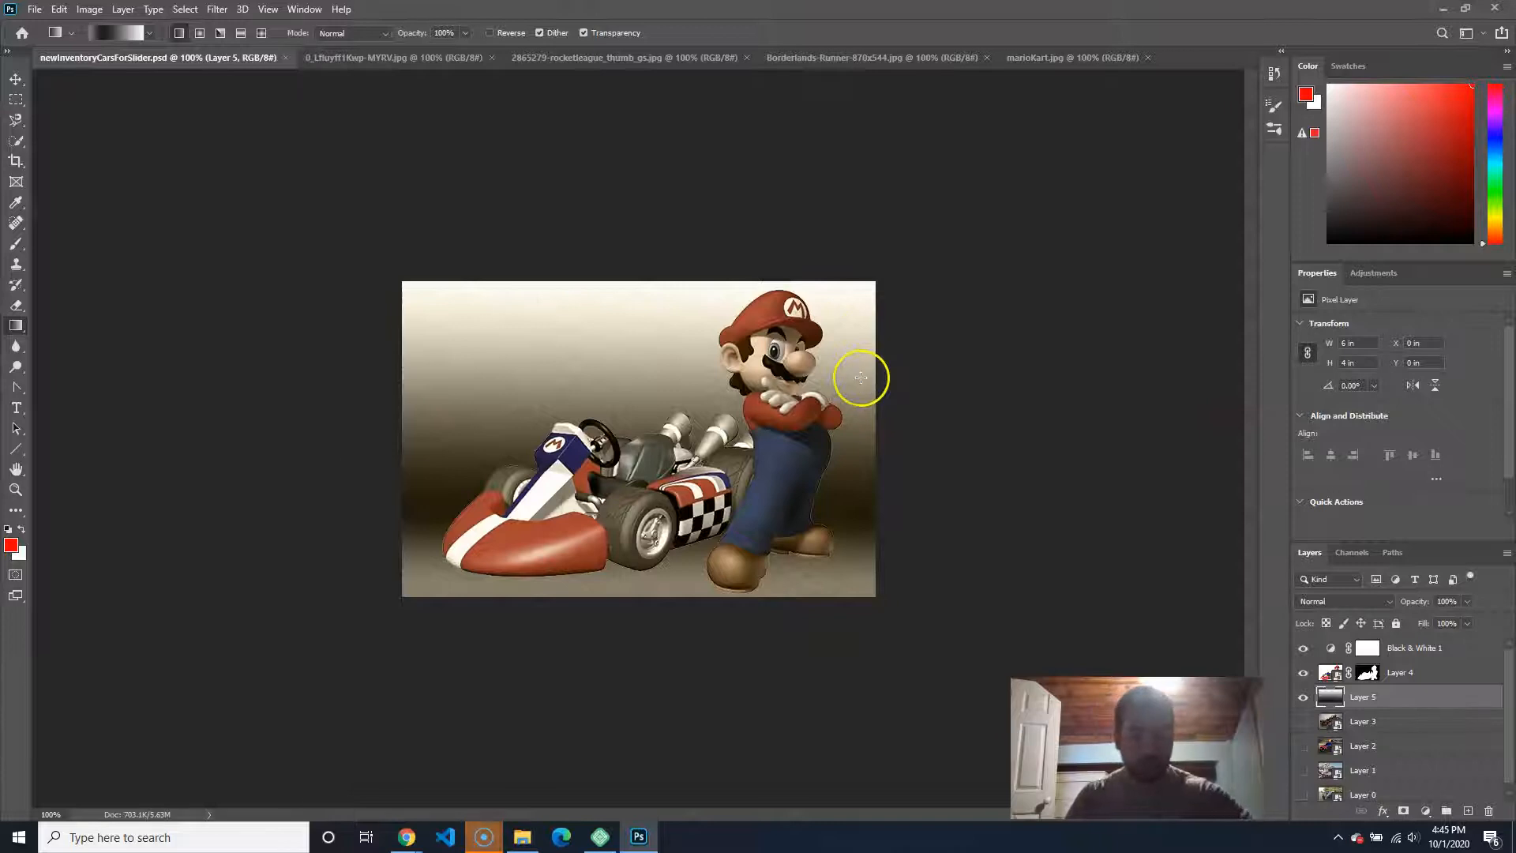
Step: Save a JPEG copy of the Mario kart image as marioKart.jpg in the sliderImages folder, with quality 8 (High) and Baseline Standard format
key(ctrl+shift+s)
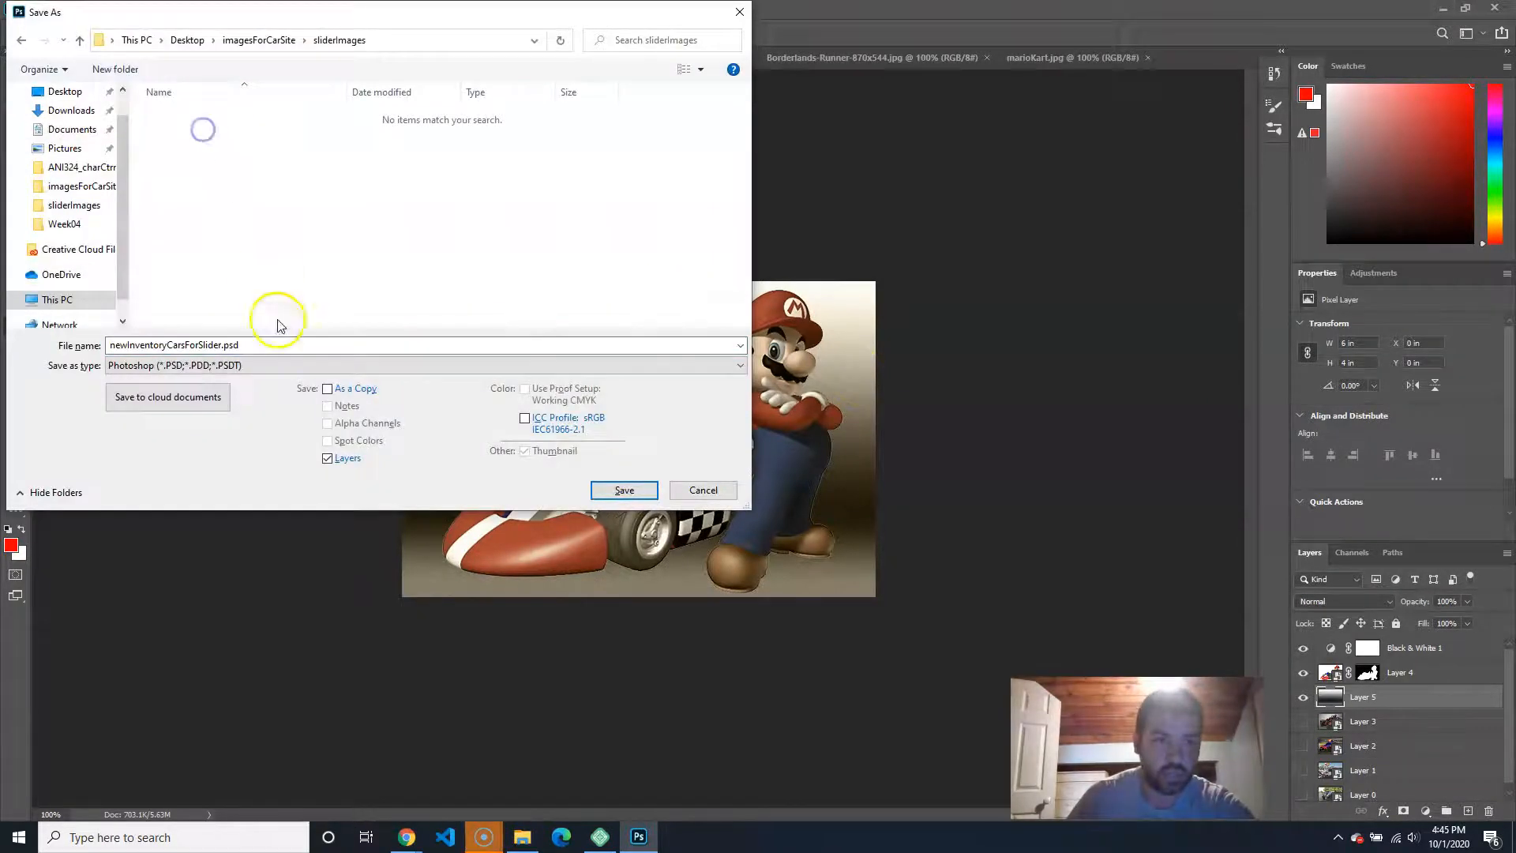
click(254, 365)
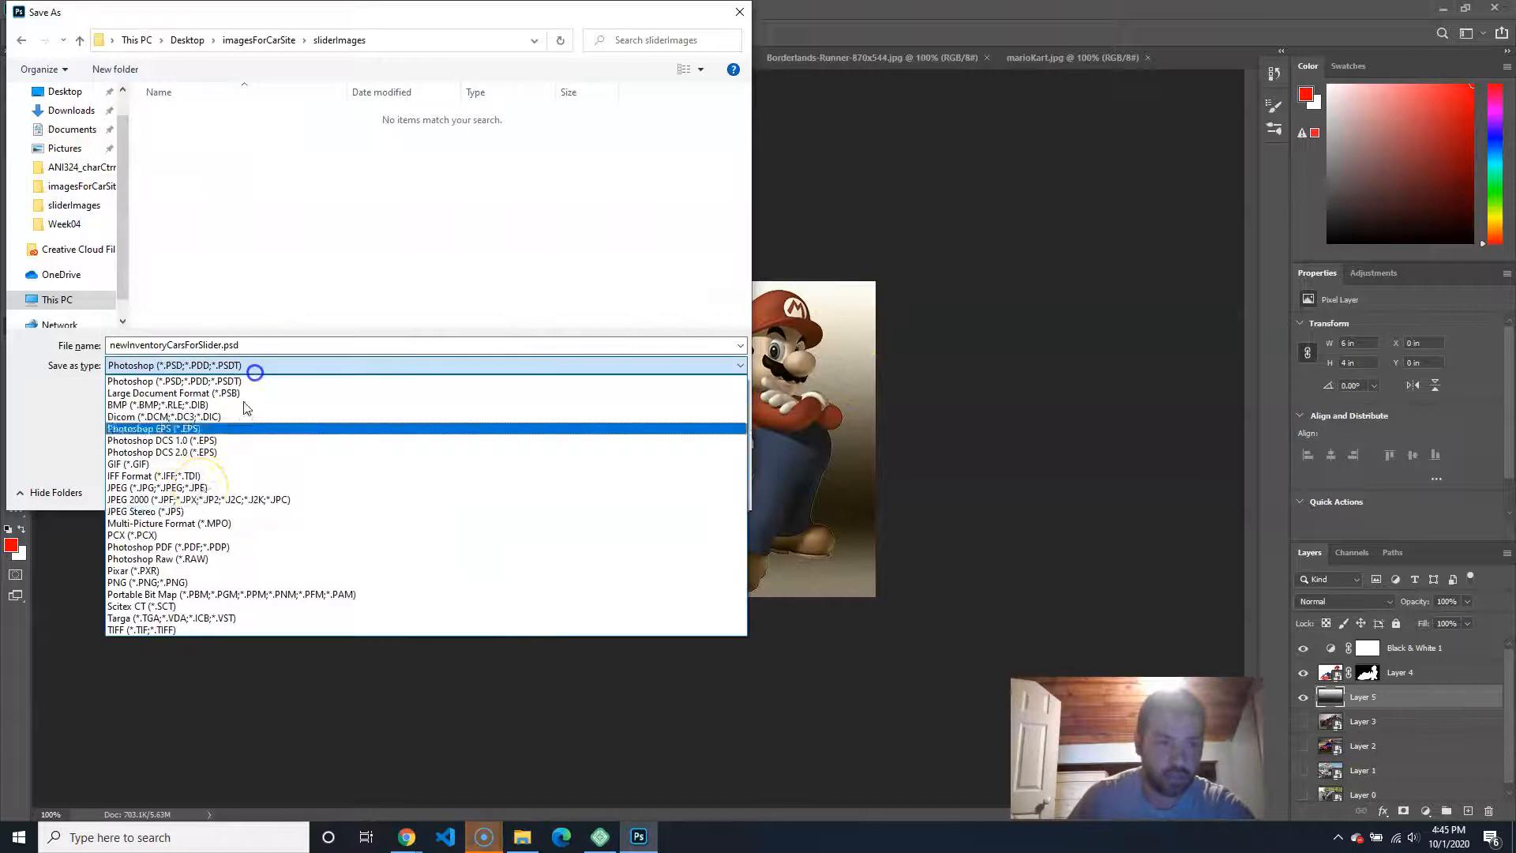
click(146, 488)
click(217, 345)
drag(217, 345, 21, 297)
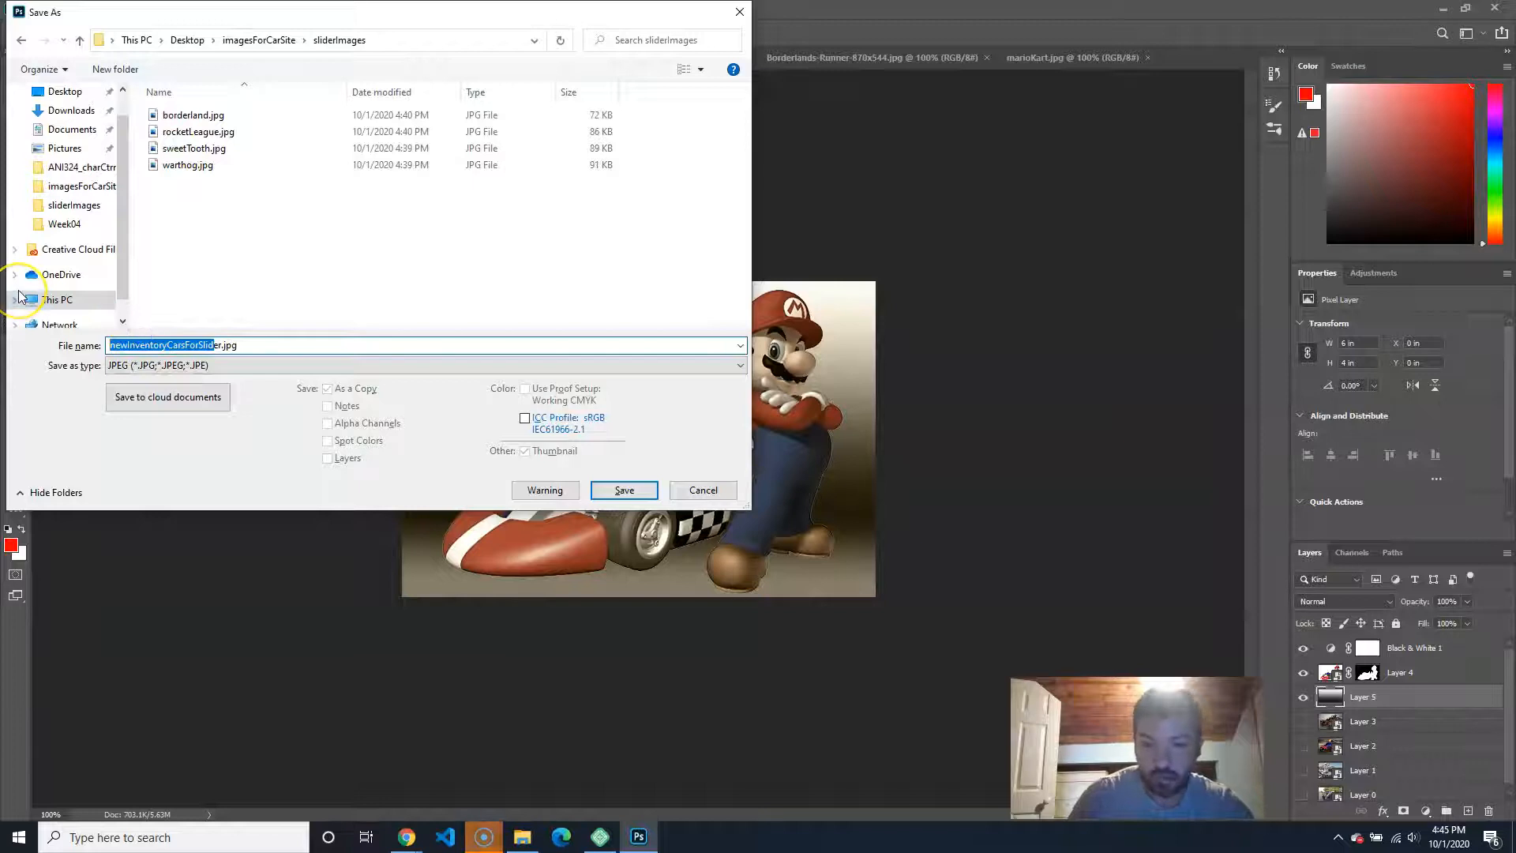
key(Delete)
key(Delete)
text(mark)
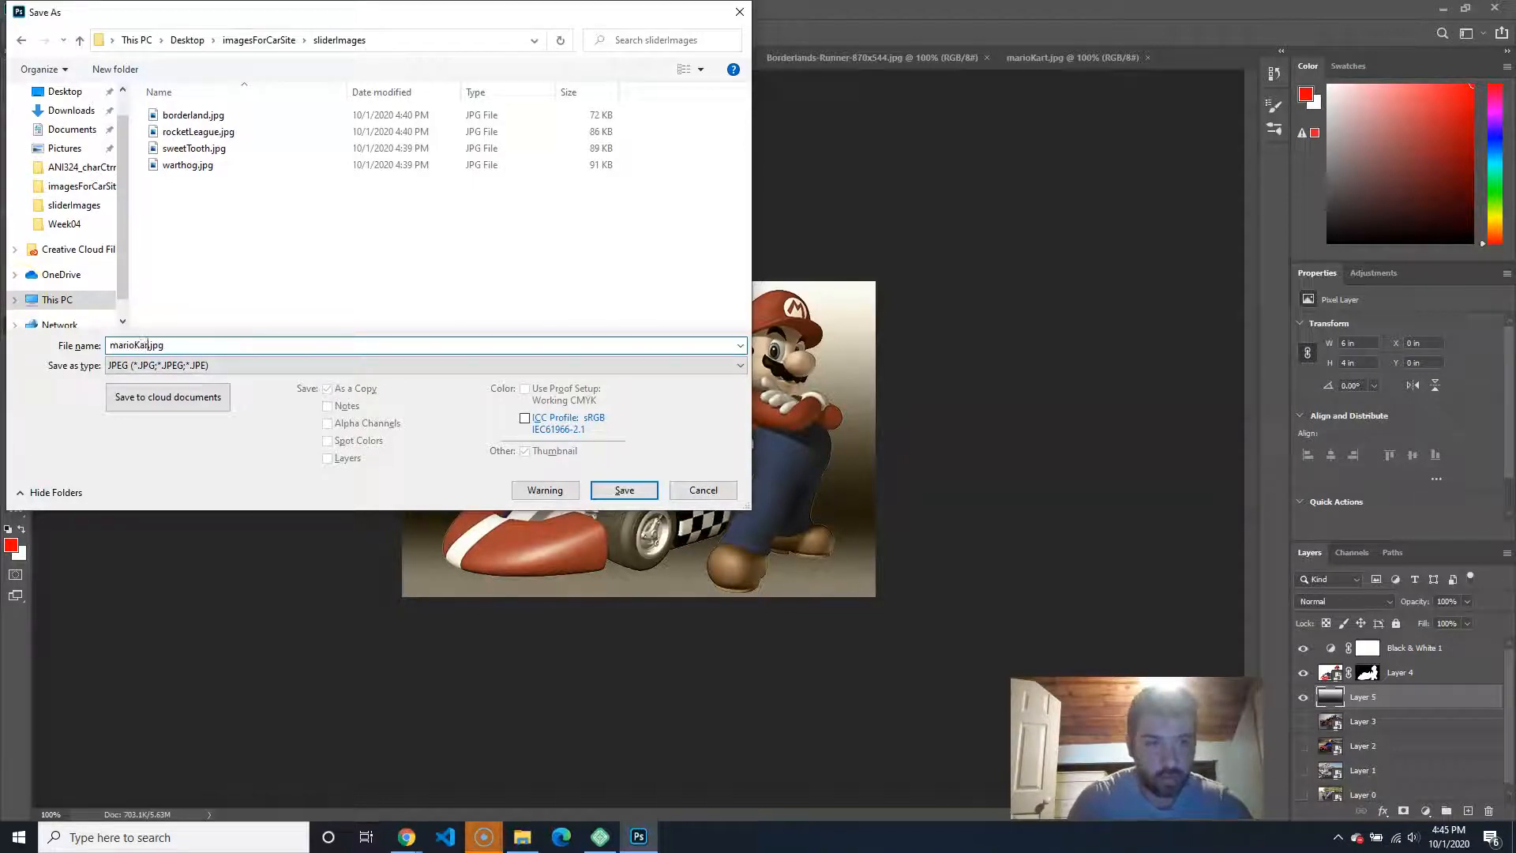
key(Return)
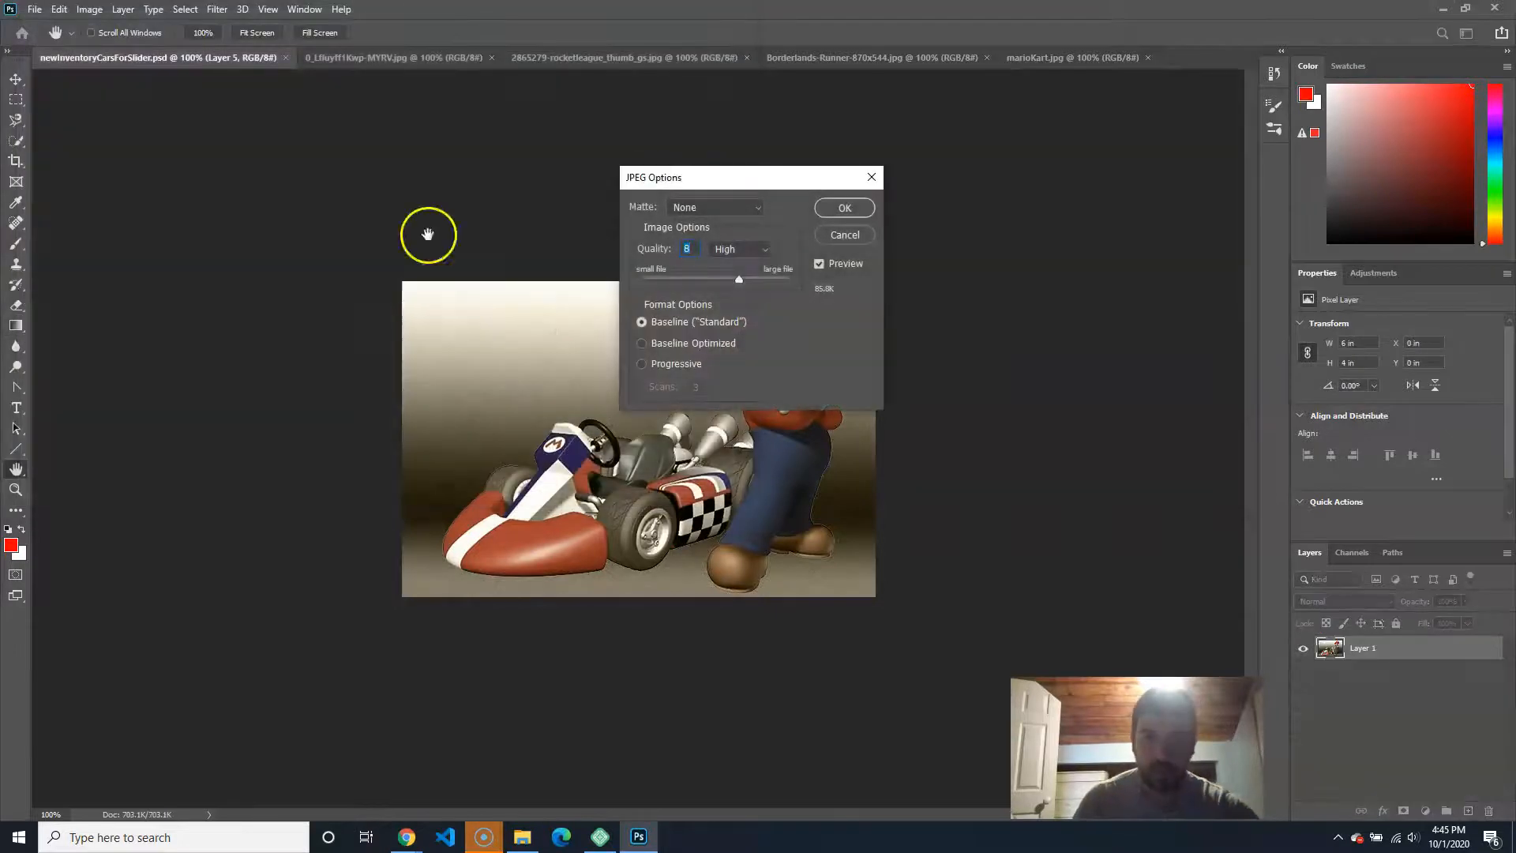
click(845, 208)
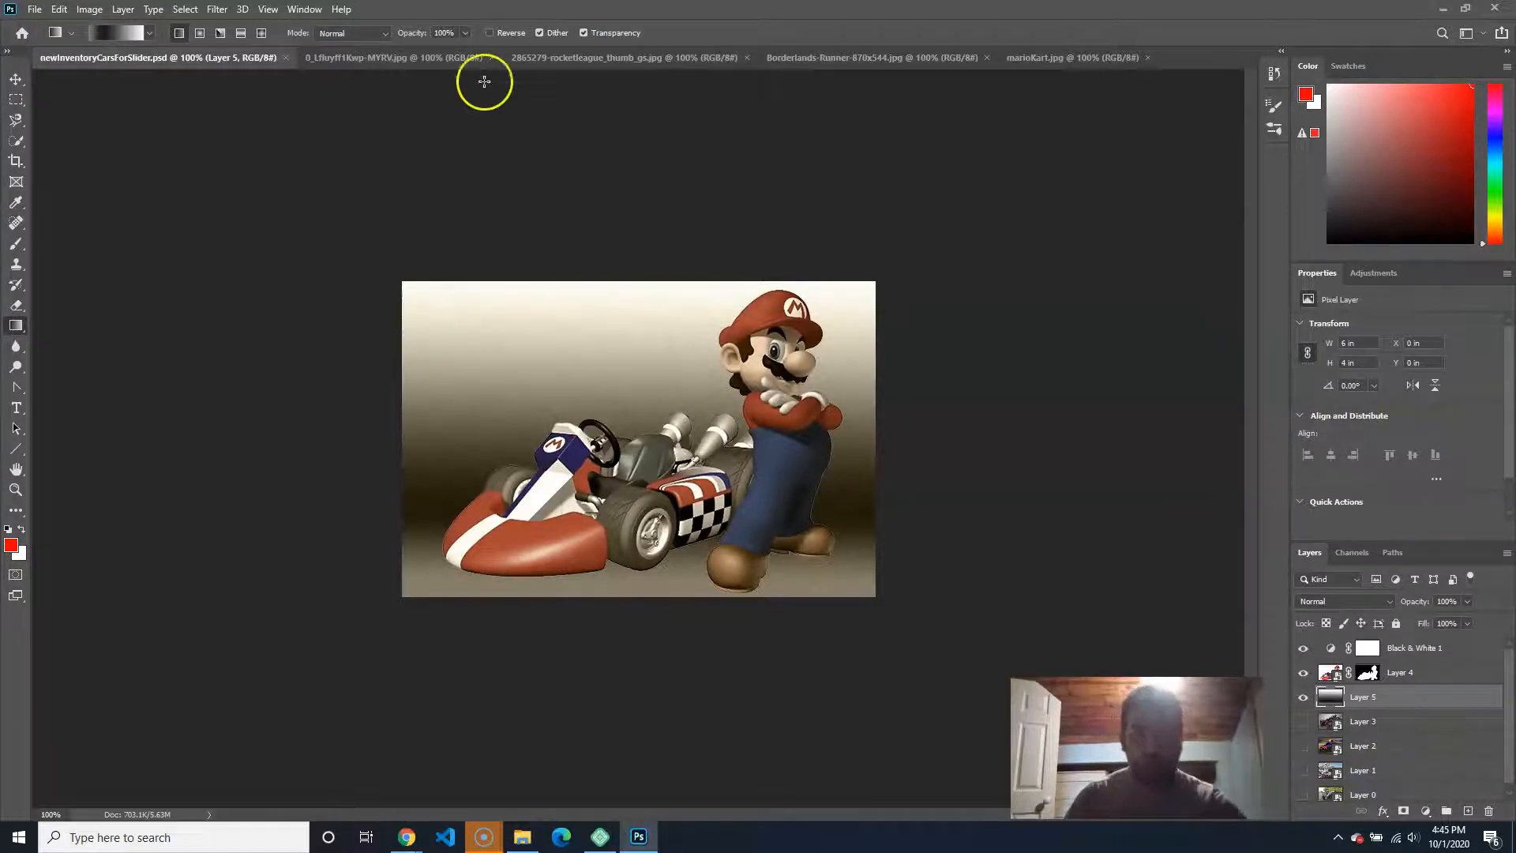
Step: Close the four source image documents, leaving only newInventoryCarsForSlider.psd open
click(491, 58)
click(543, 58)
click(527, 57)
click(447, 58)
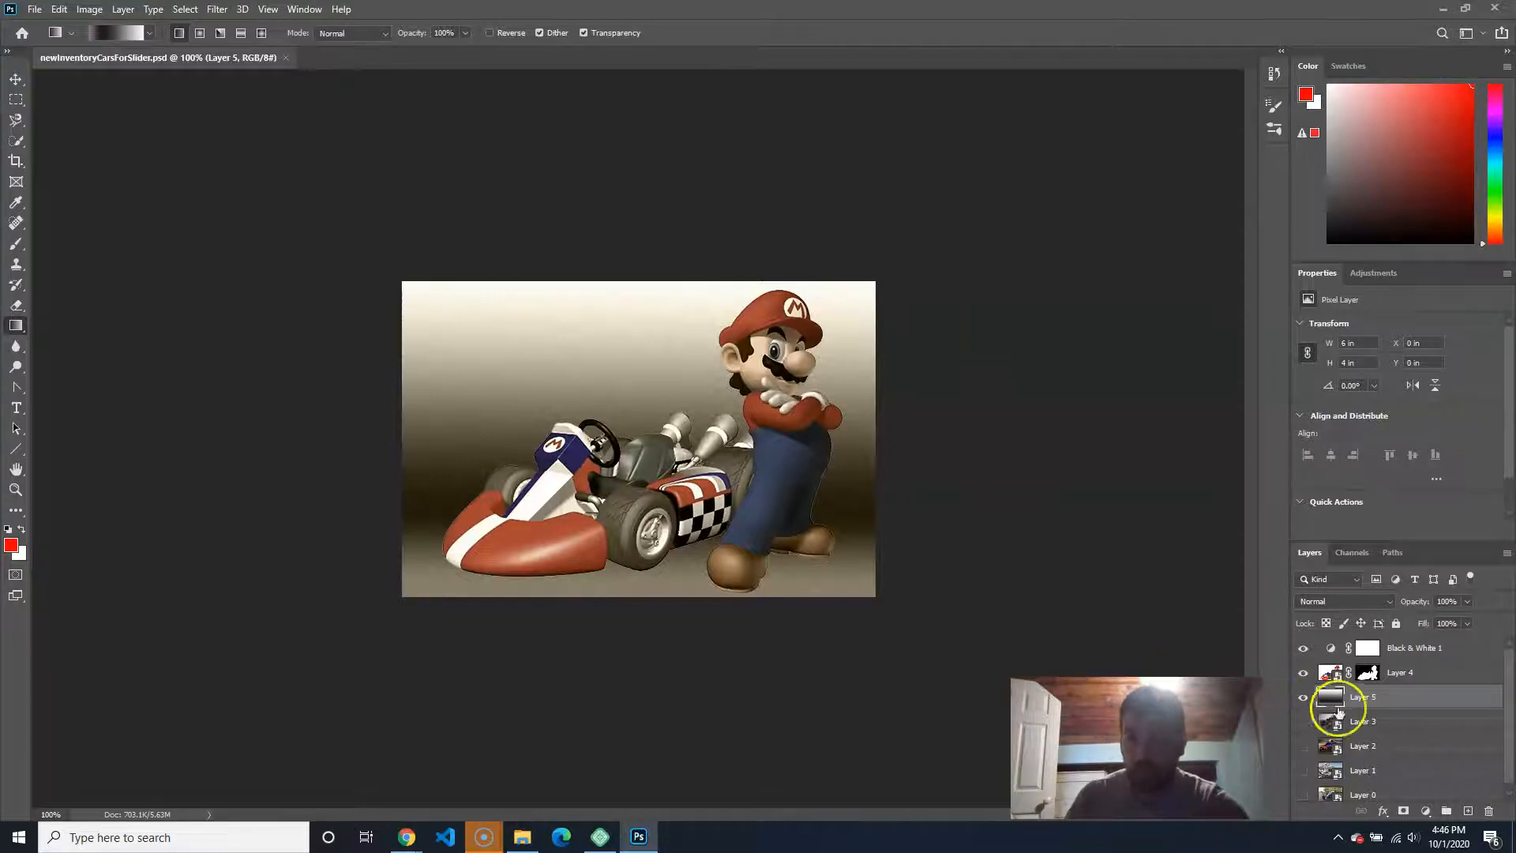
Step: Delete Layer 5 and the Black & White 1 adjustment layer, and show Layer 0 in place of Layer 4
drag(1404, 770, 1488, 810)
click(1374, 652)
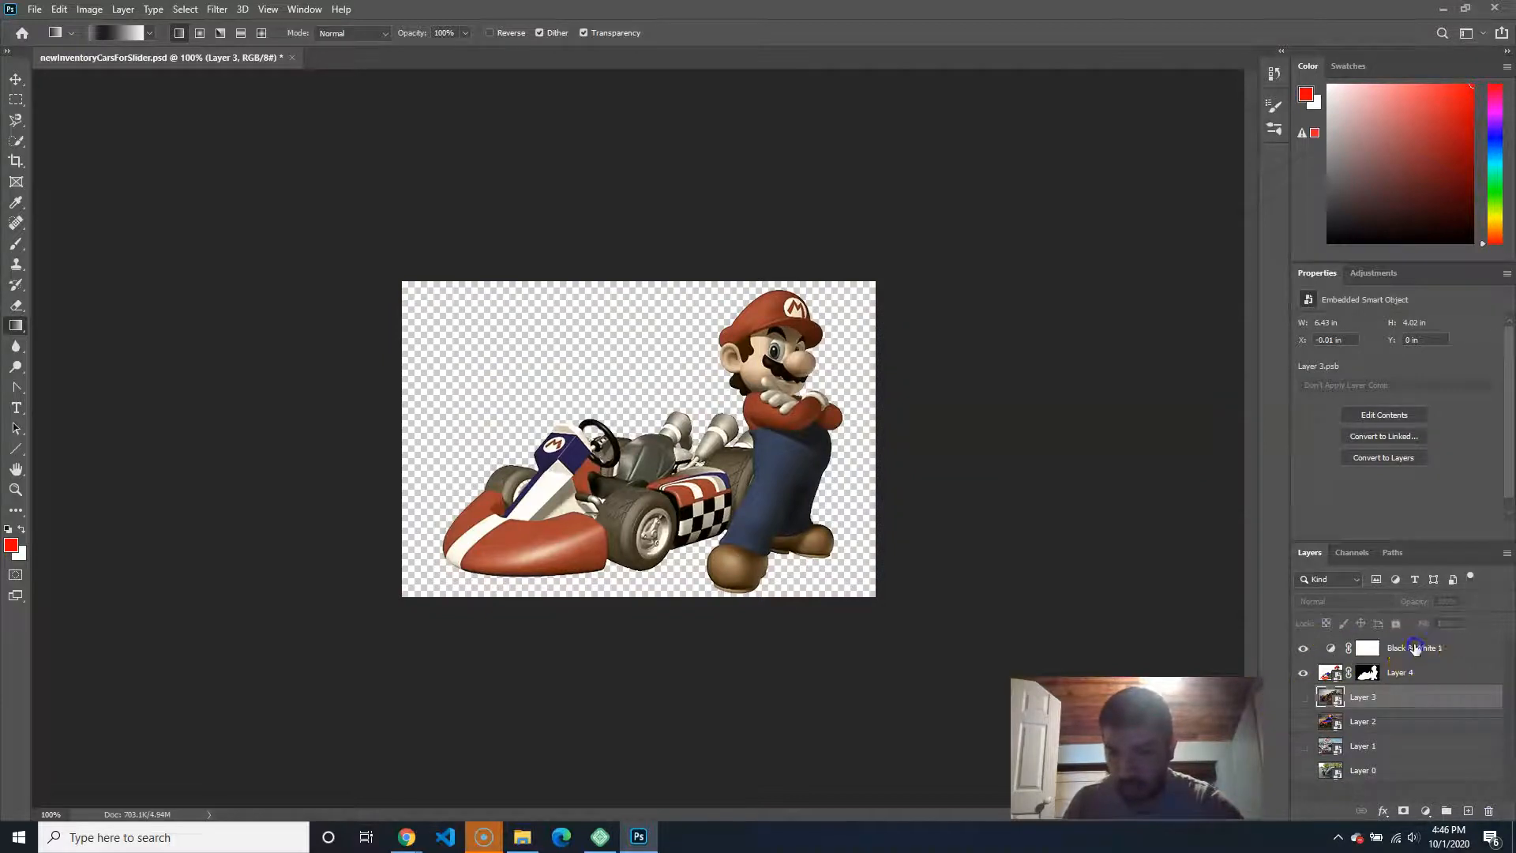
drag(1375, 652, 1494, 809)
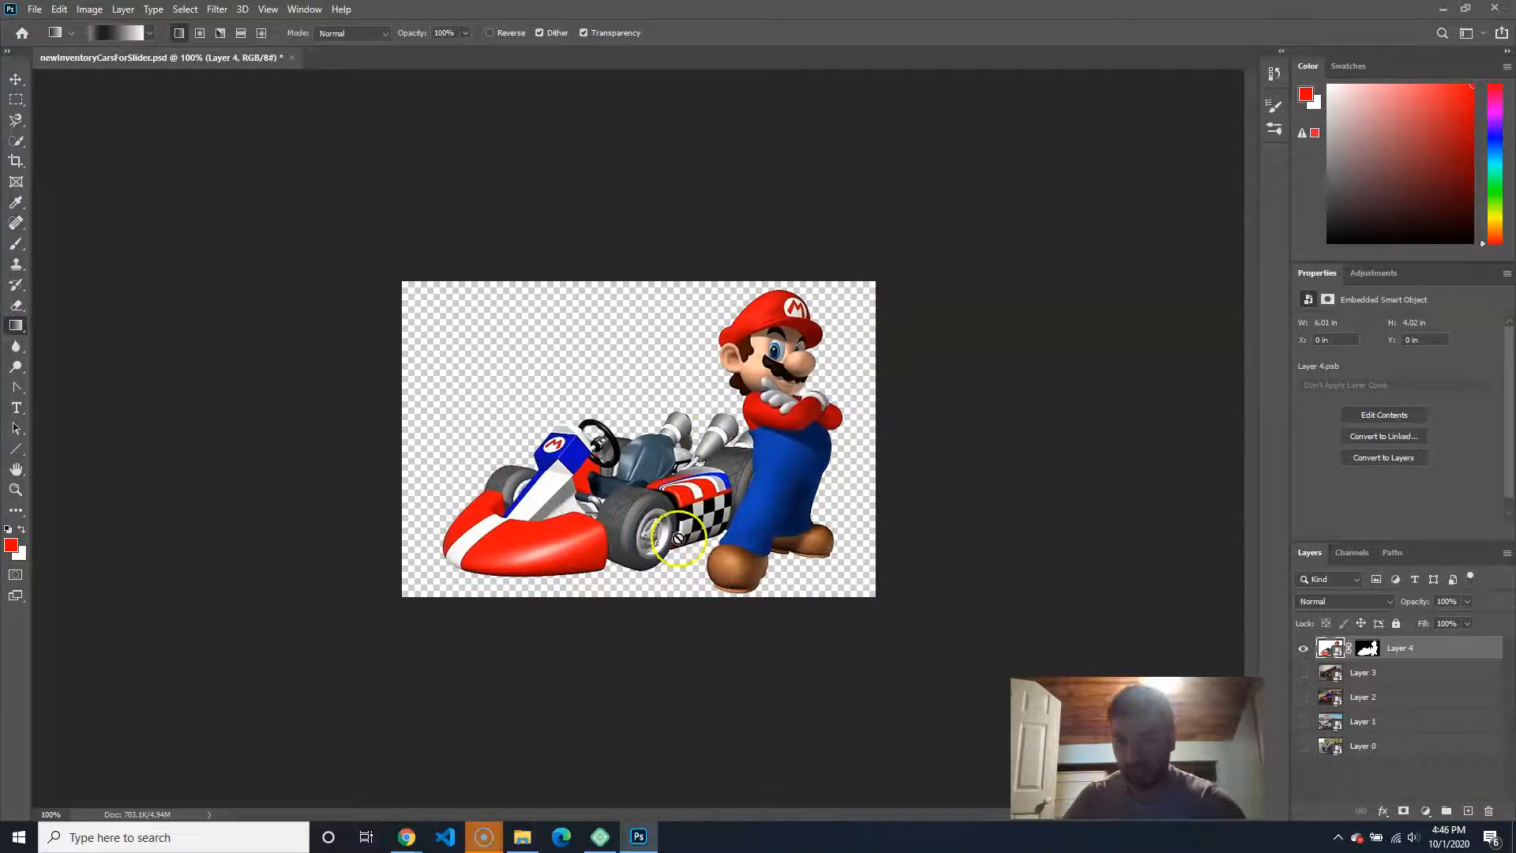
click(1303, 649)
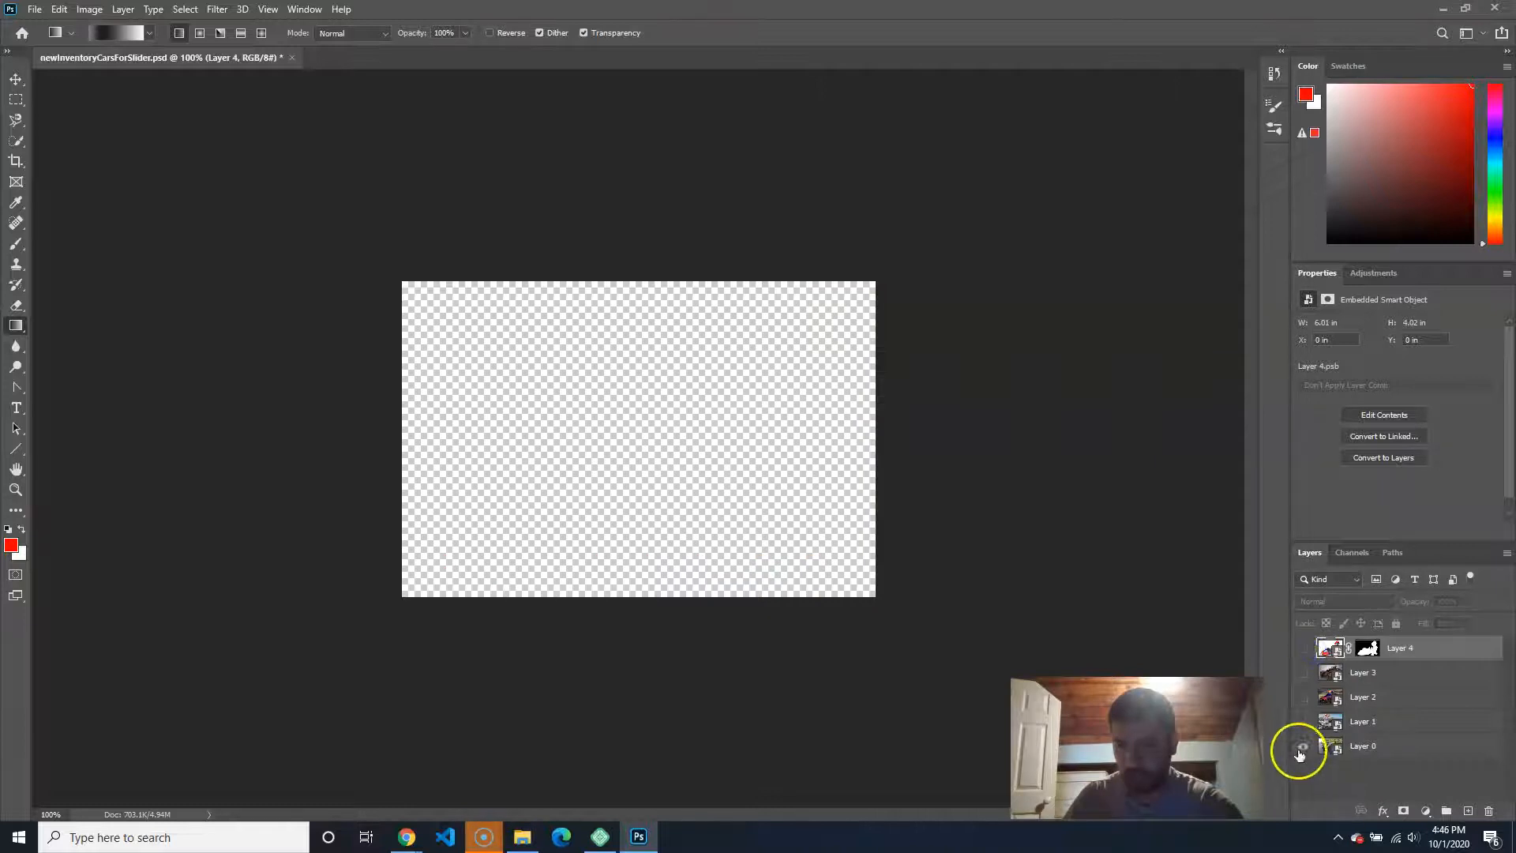
click(1303, 746)
Step: Save the document as a new Photoshop file named newInventoryCarsNoBackground.psd in the imagesForCarSite folder
key(ctrl+shift+s)
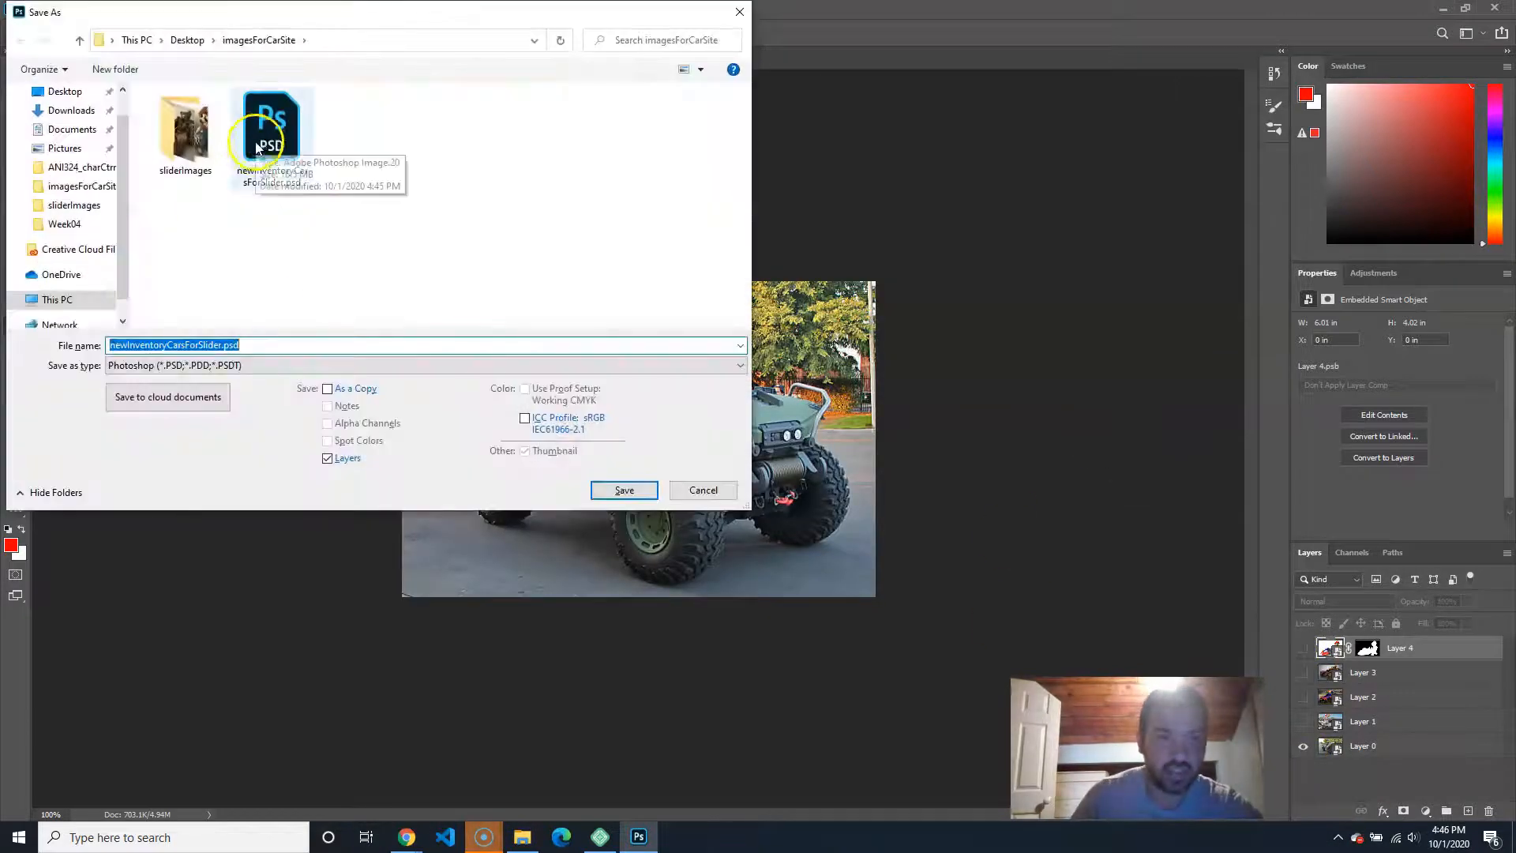
click(164, 345)
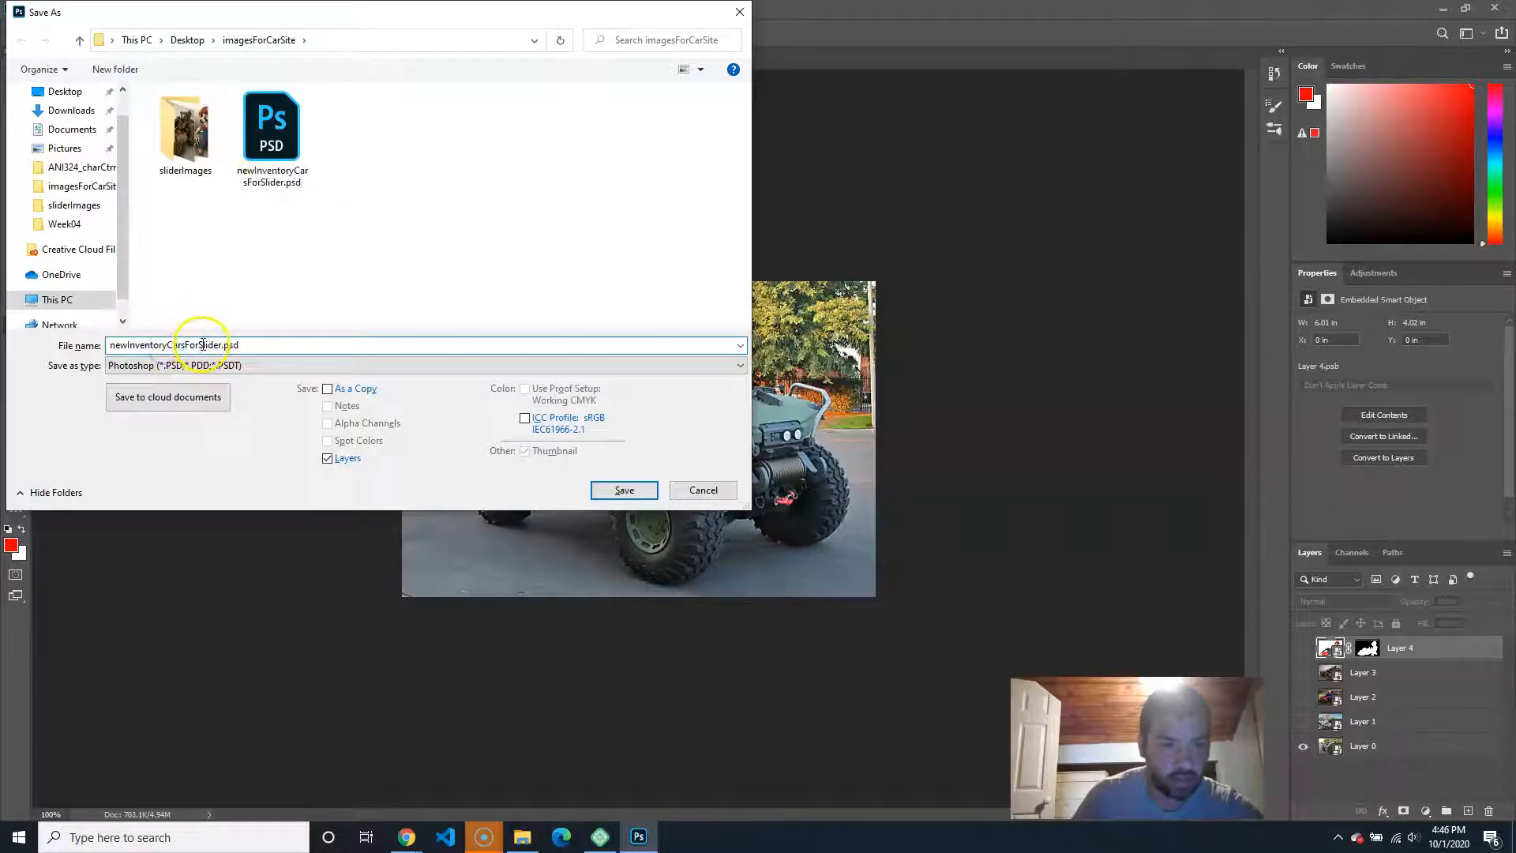
key(Delete)
key(Delete)
key(Delete)
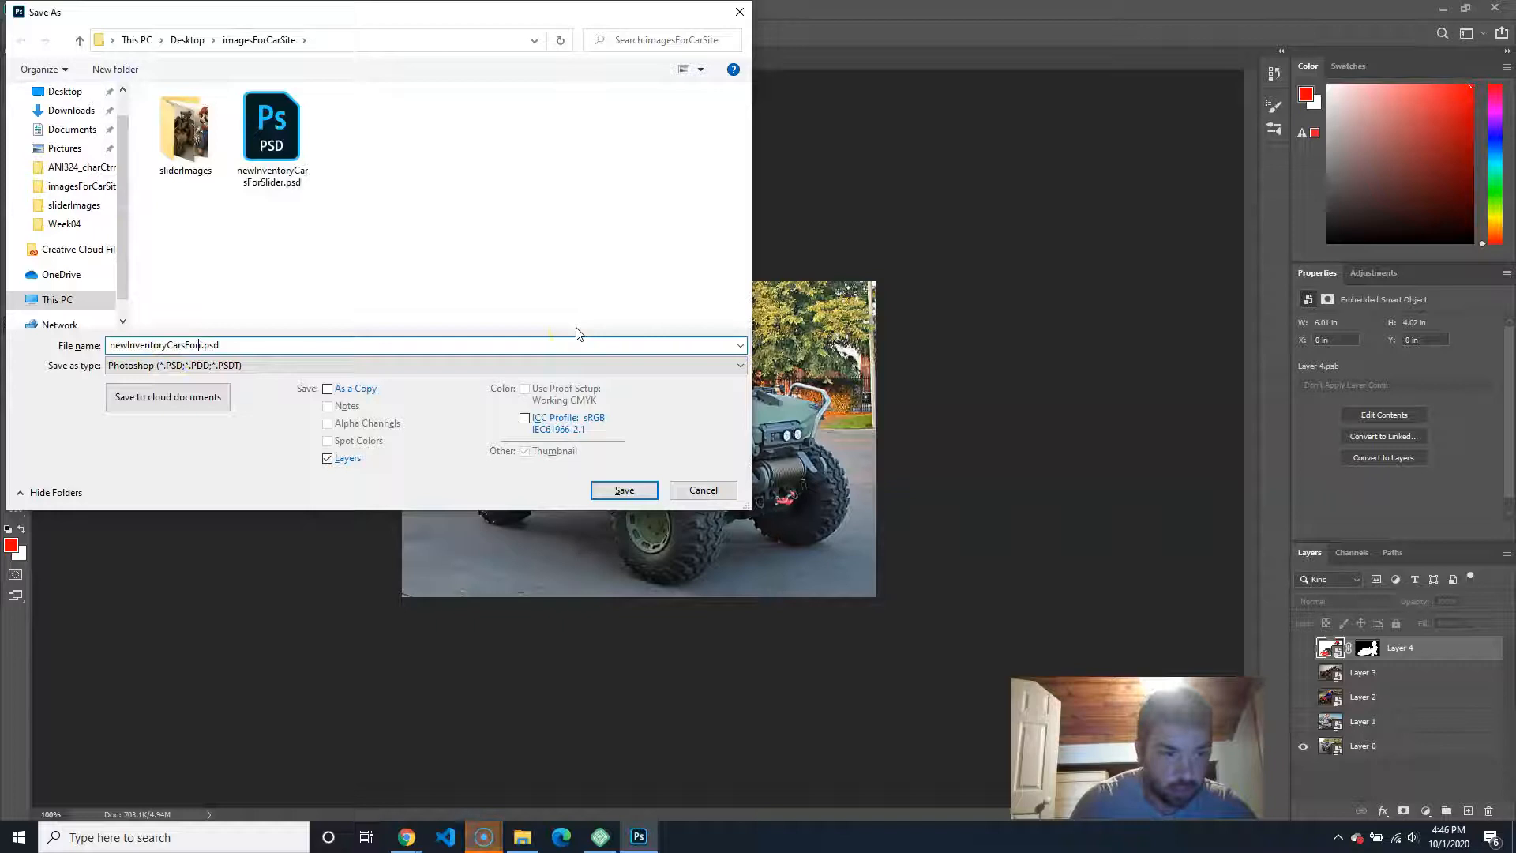
key(BackSpace)
key(BackSpace)
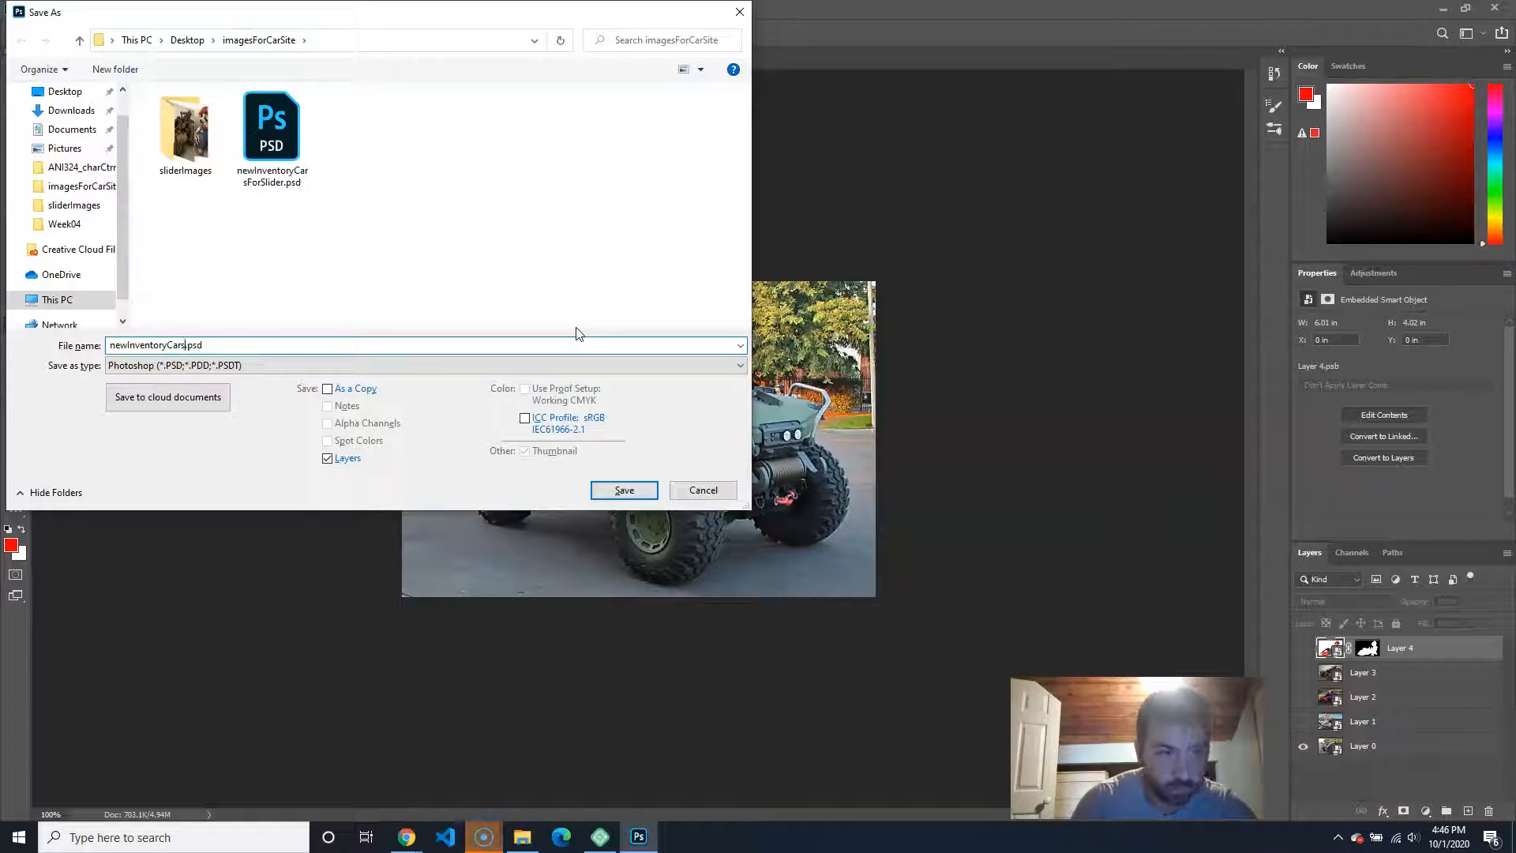
text(NoBackgroun)
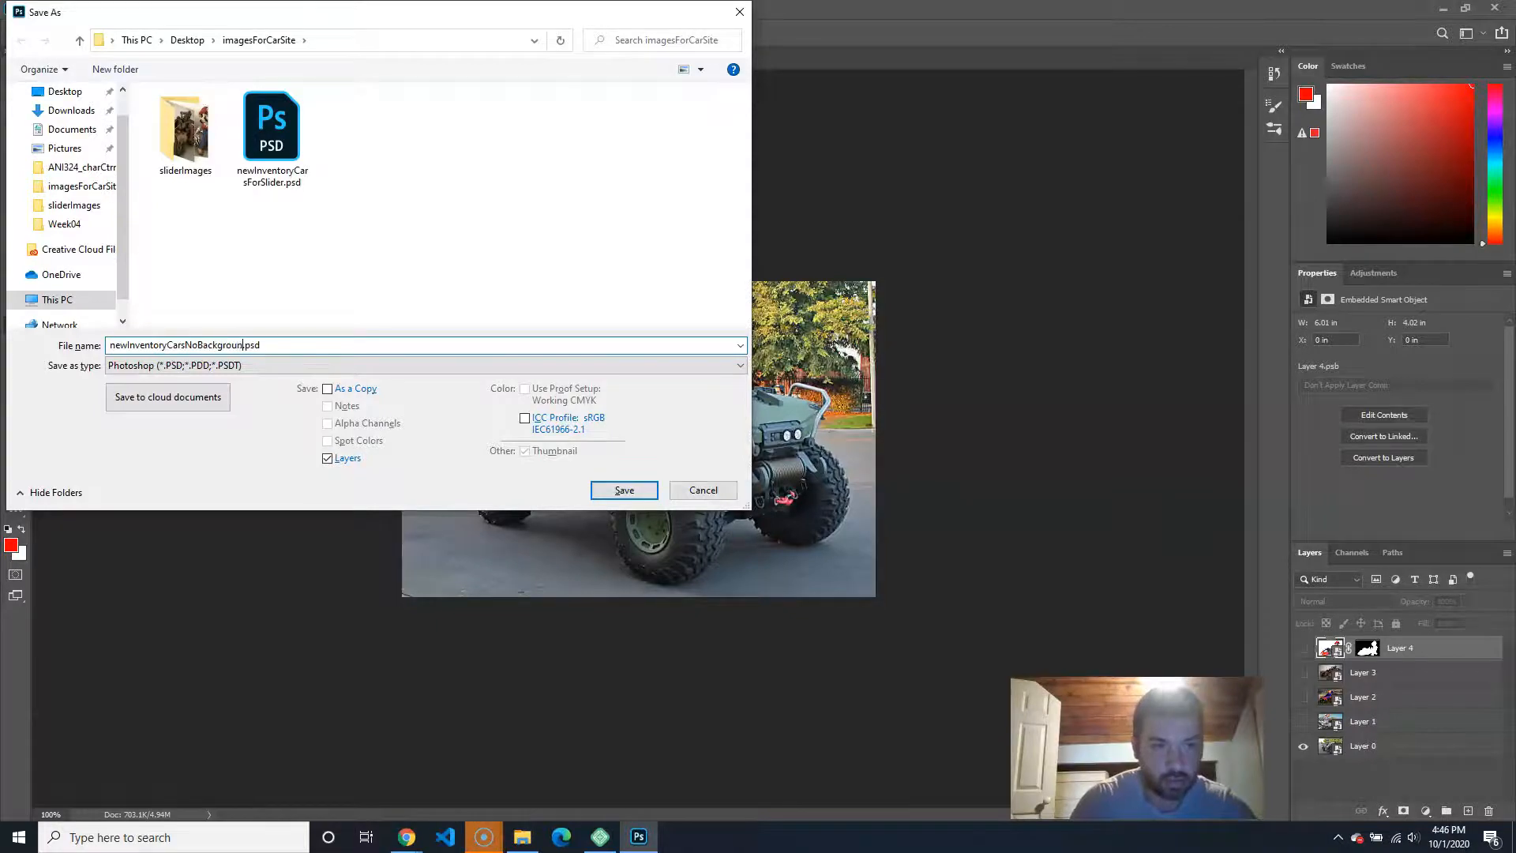
text(d)
key(Return)
click(951, 236)
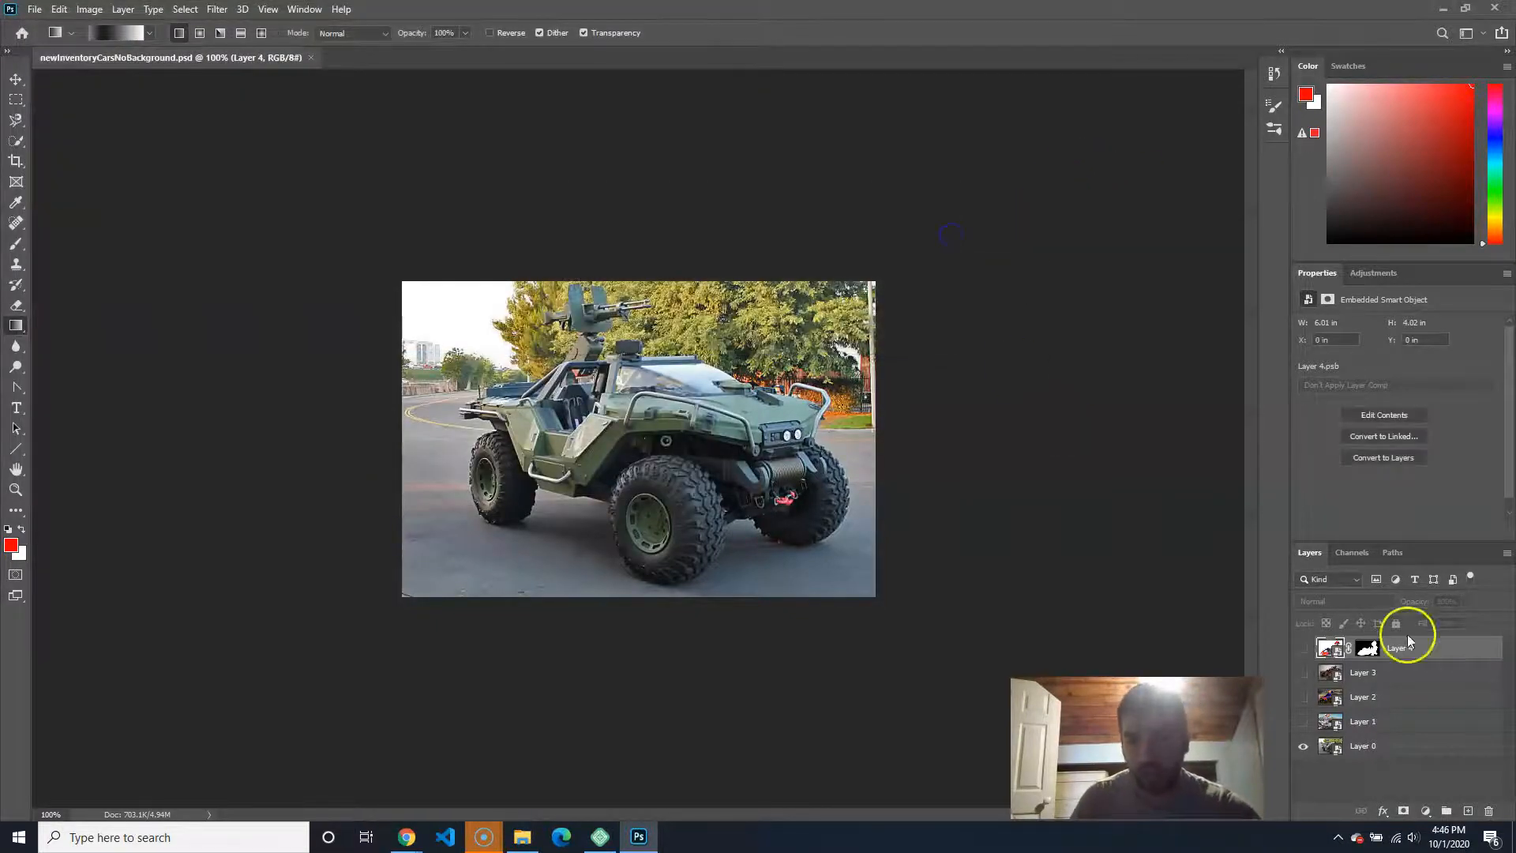
Step: Select the green military vehicle on Layer 0 by framing it with the Object Selection tool in Rectangle mode
click(1404, 747)
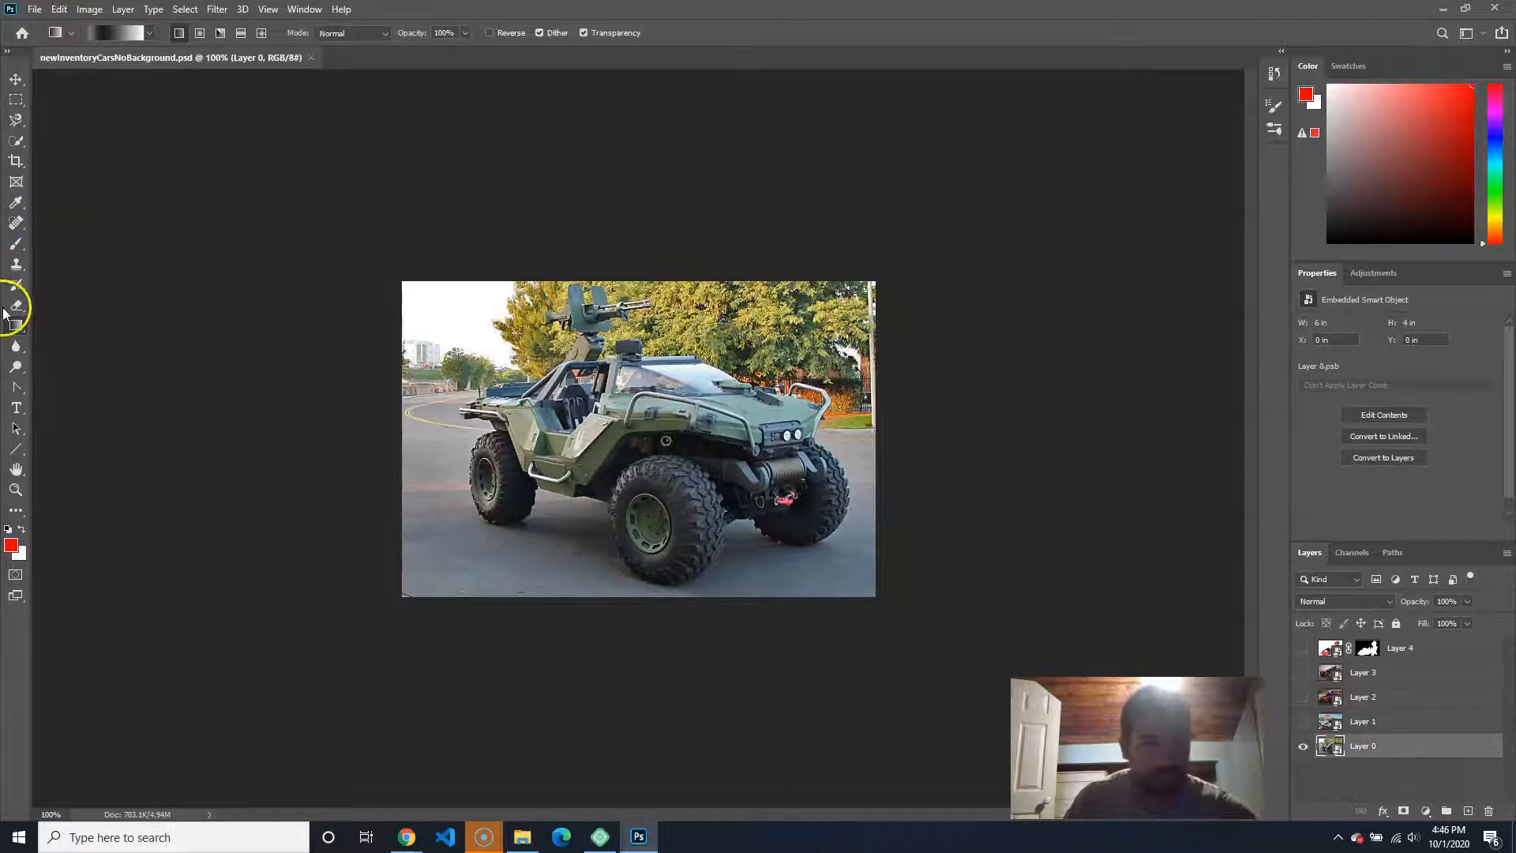
click(16, 140)
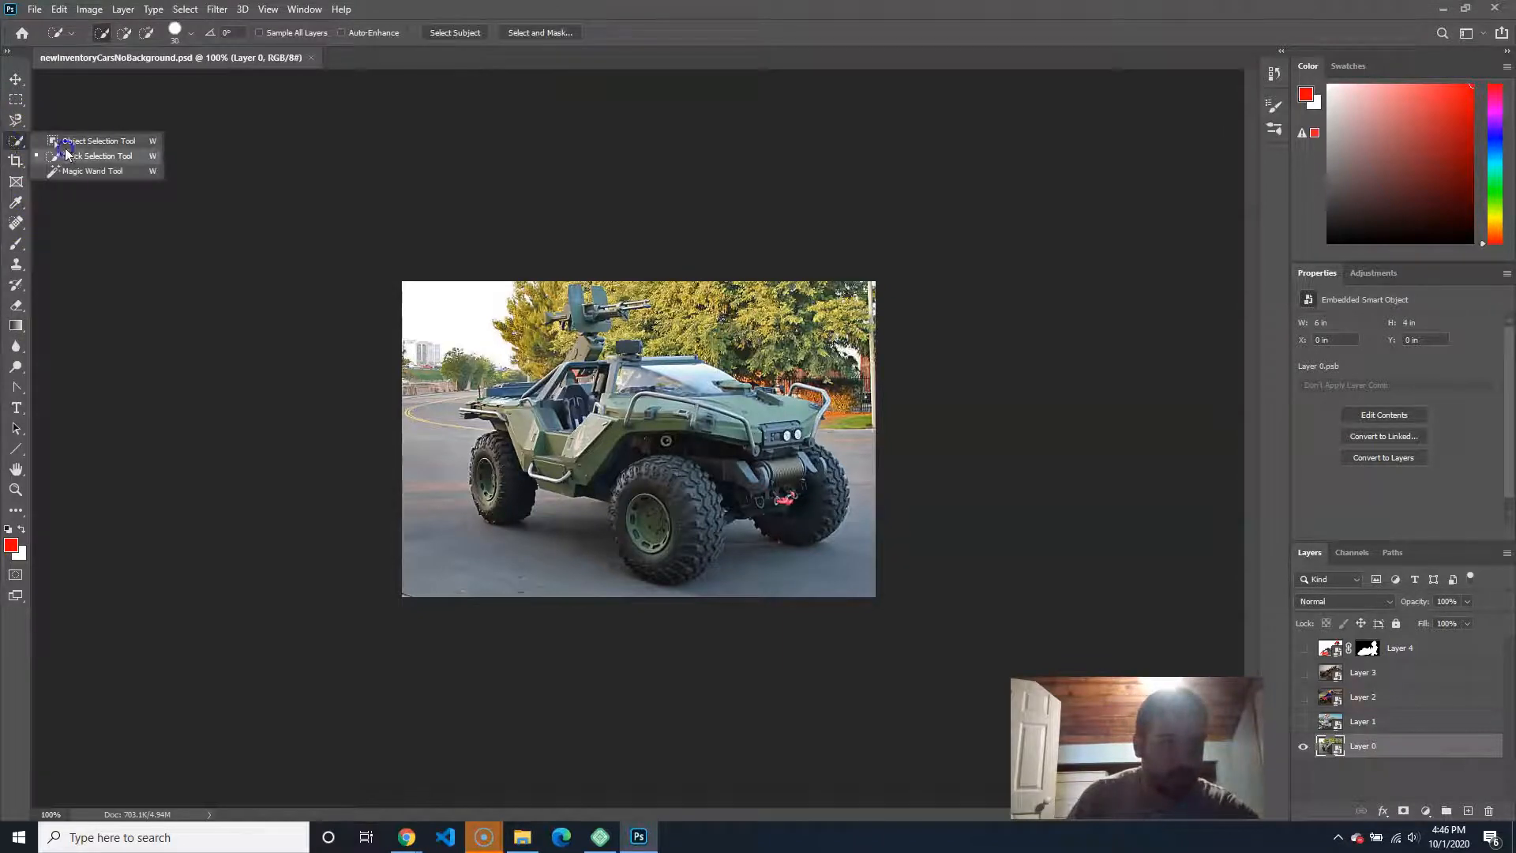
click(116, 144)
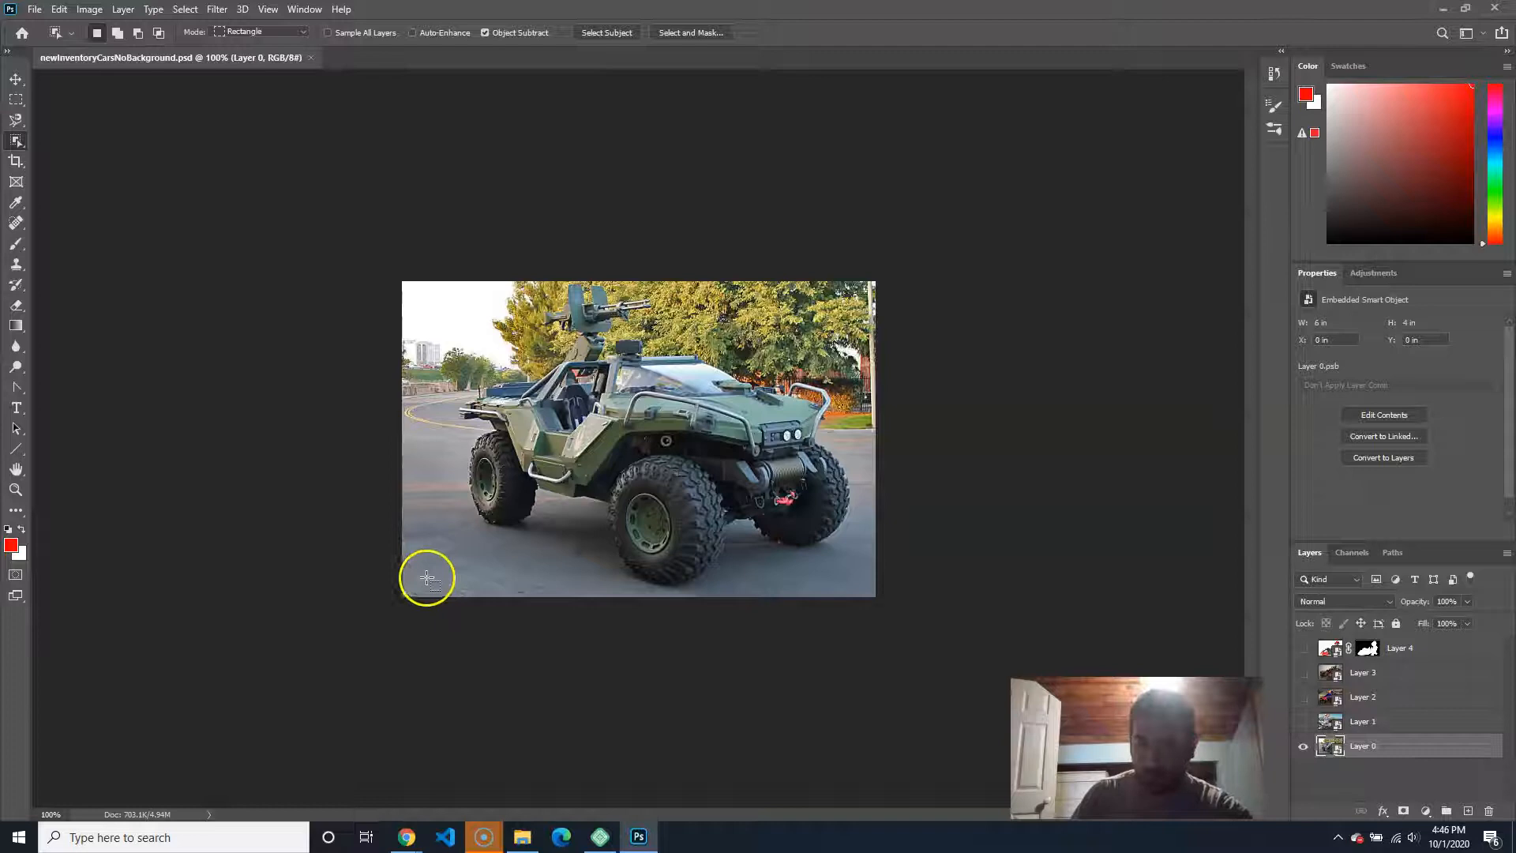
drag(438, 583, 854, 283)
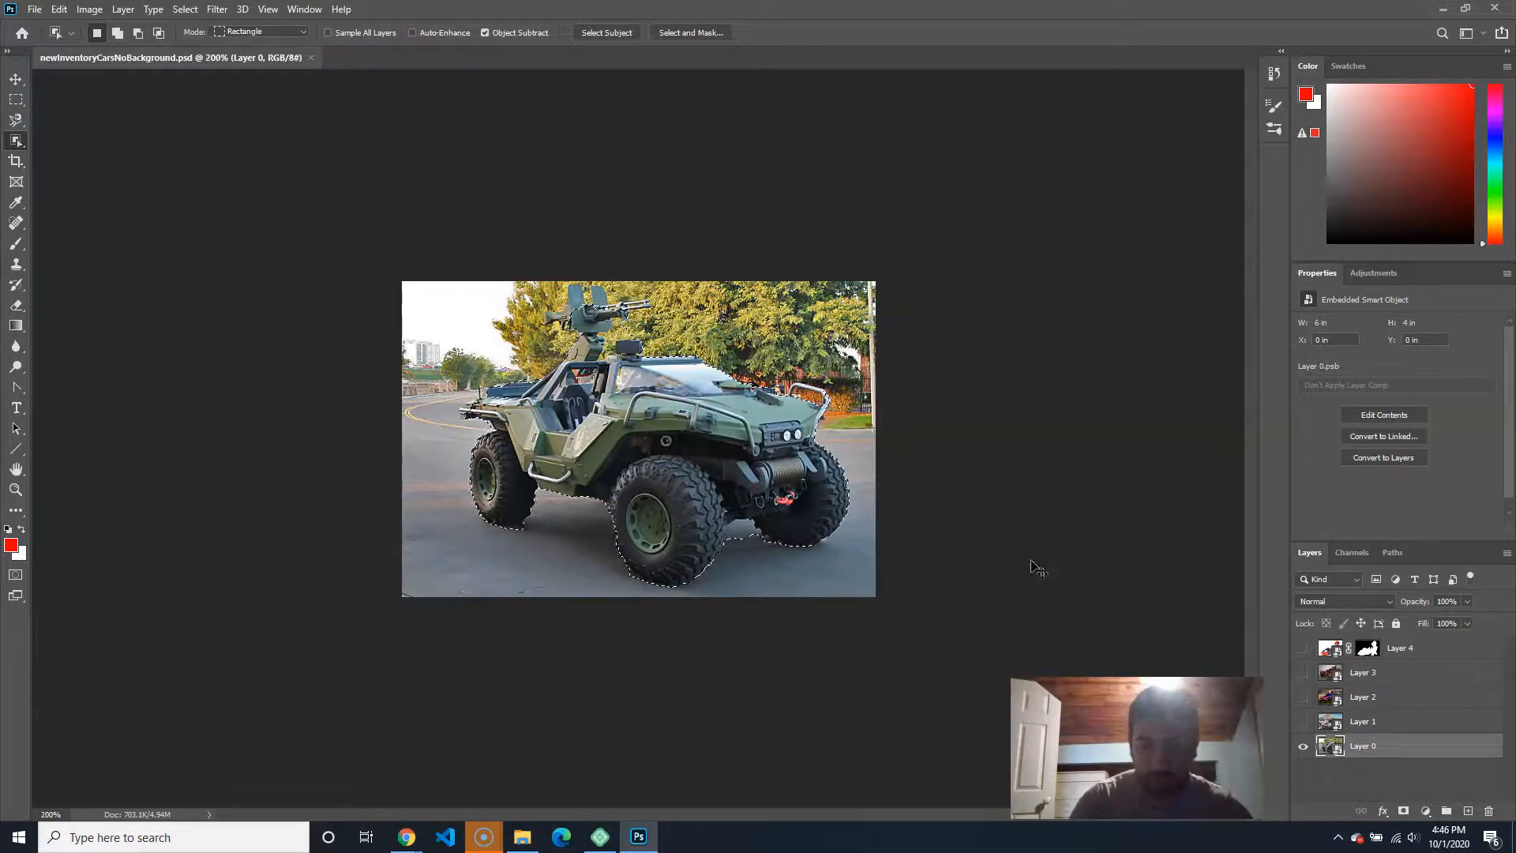
key(ctrl+plus)
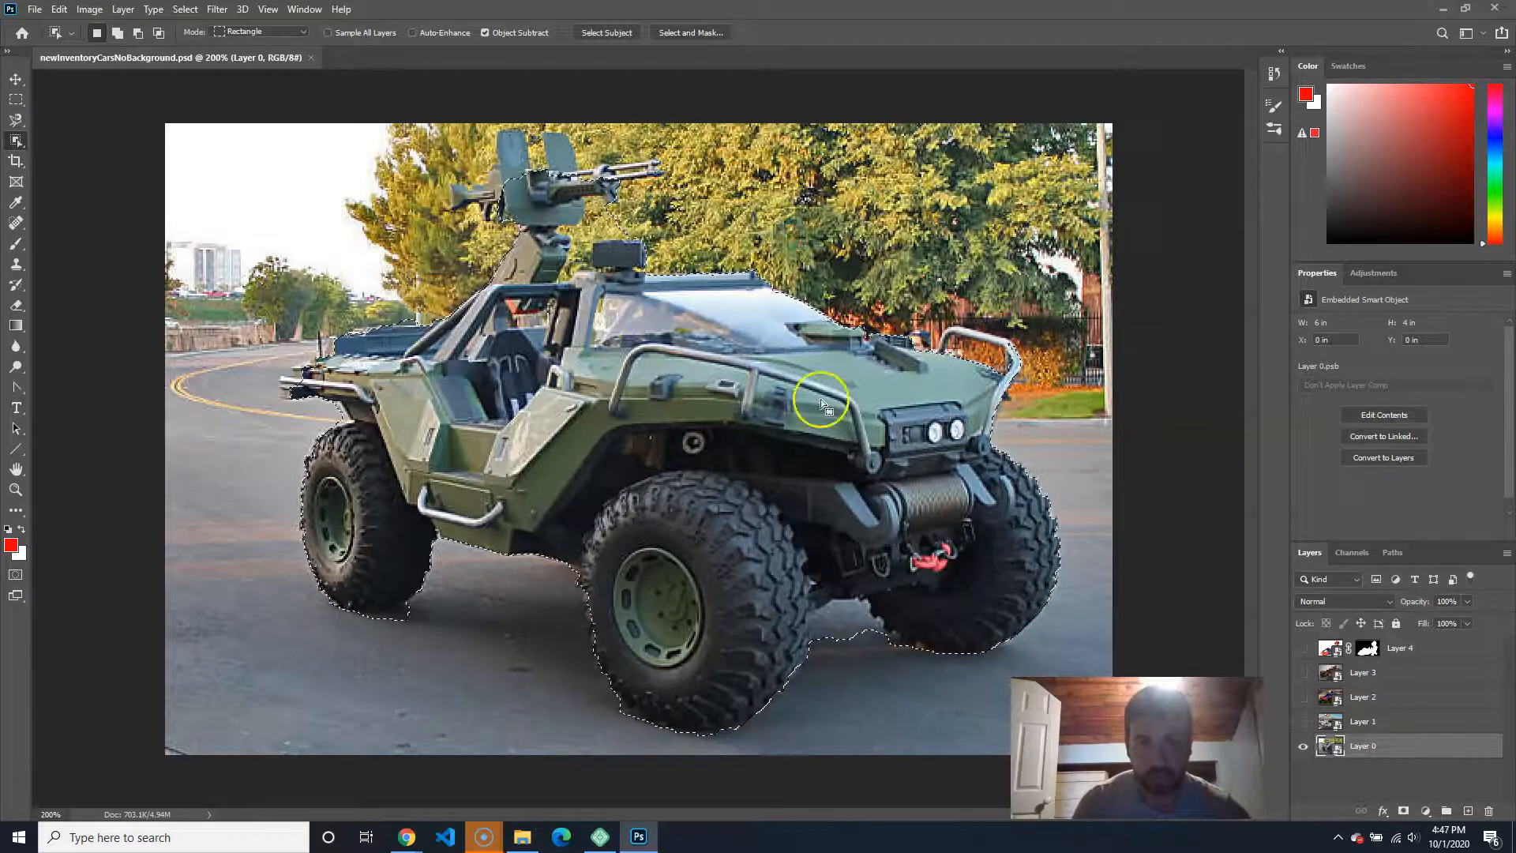
click(624, 231)
Step: Refine the vehicle selection with a 5 px Quick Selection brush, adding the roof turret and subtracting the ground shadows beside the tires
right_click(15, 140)
click(85, 154)
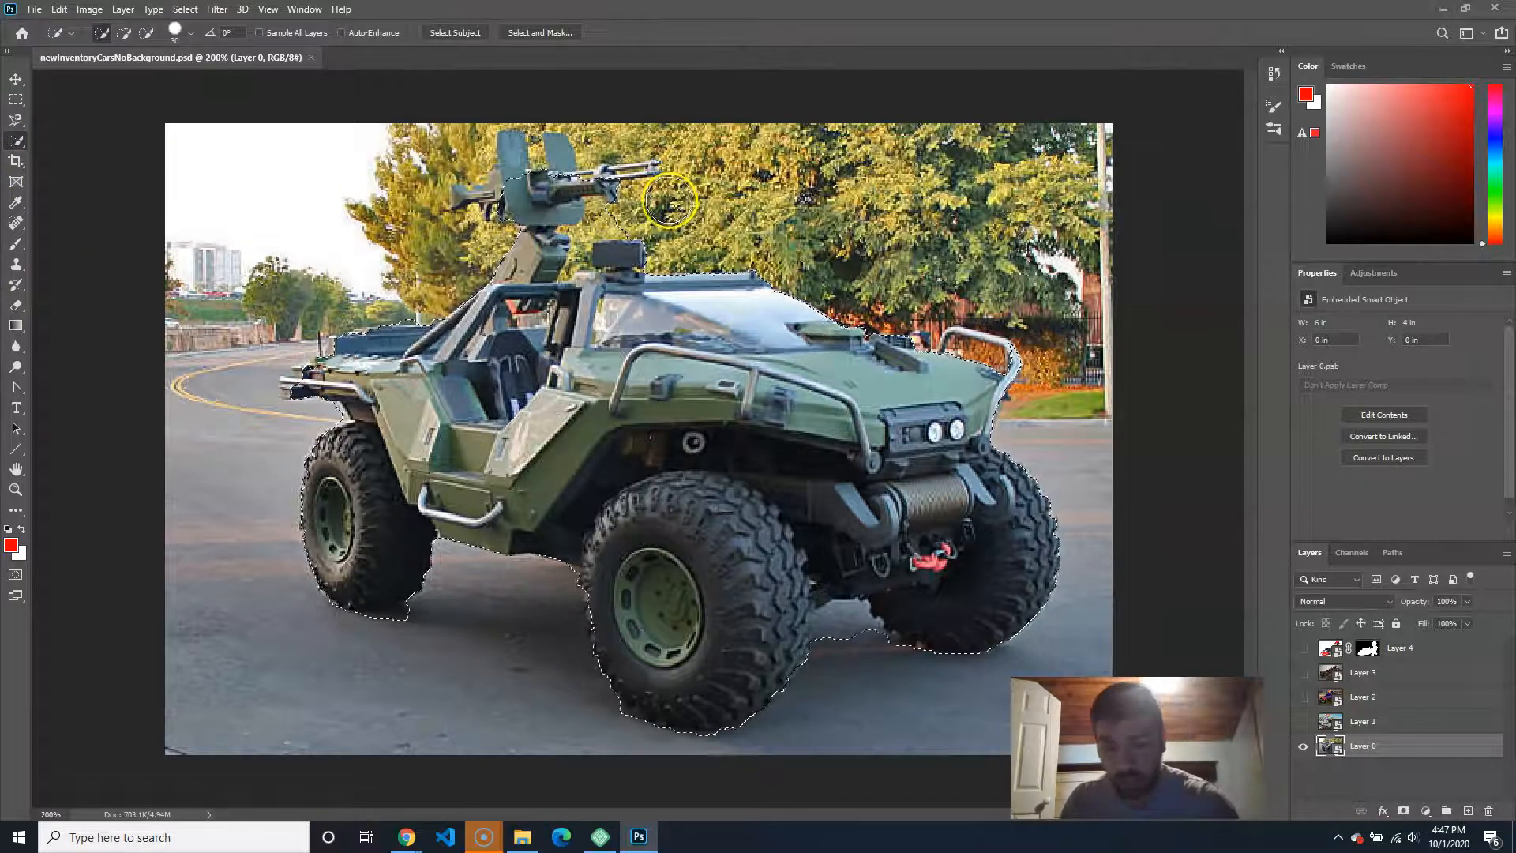
key(bracketleft)
key(bracketleft)
key(bracketleft)
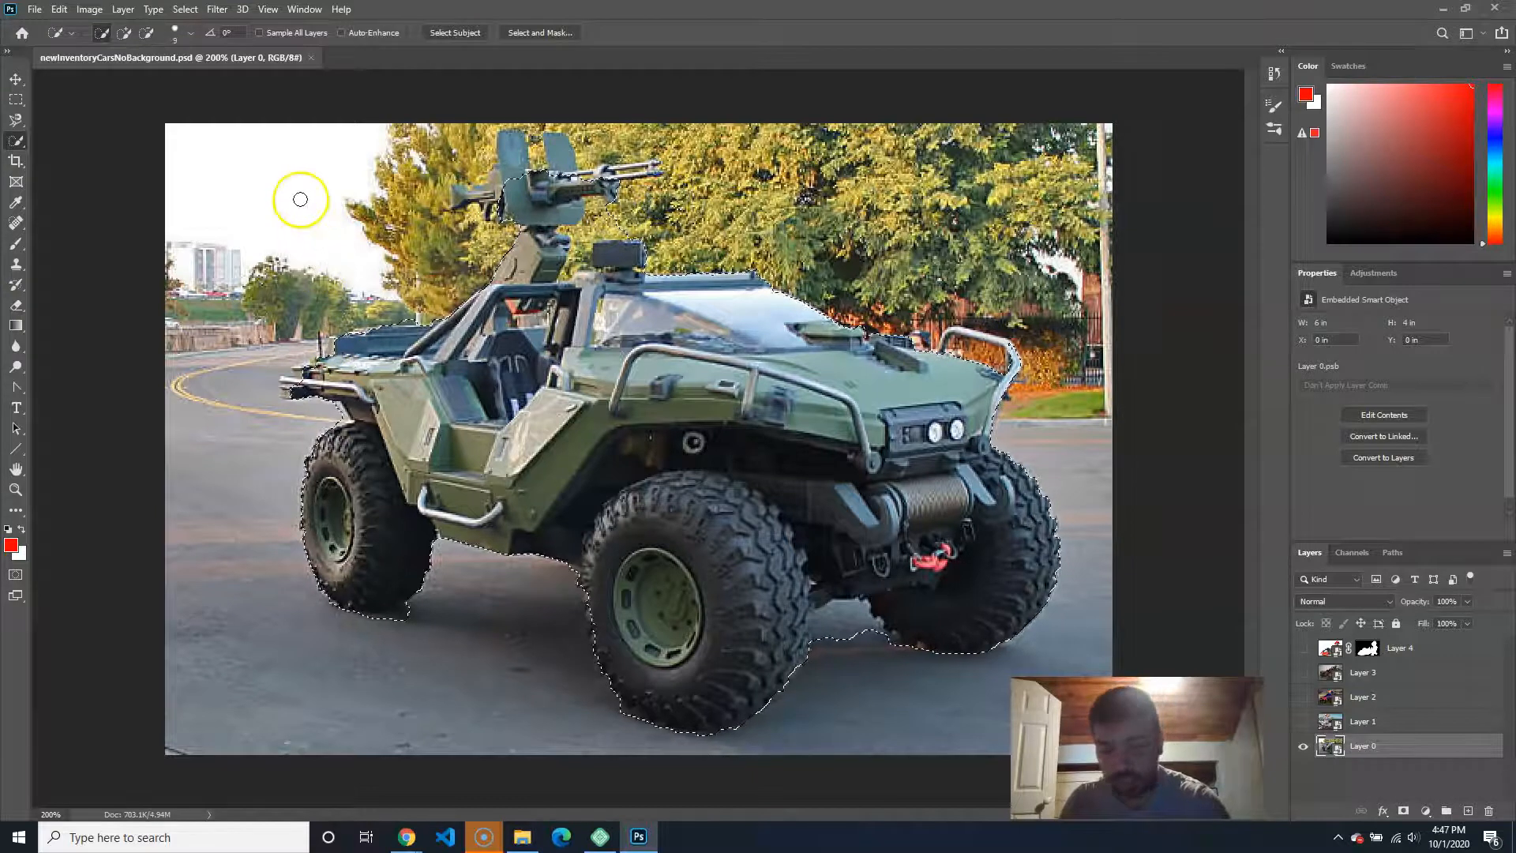
key(bracketleft)
key(bracketleft)
key(bracketleft)
key(bracketleft)
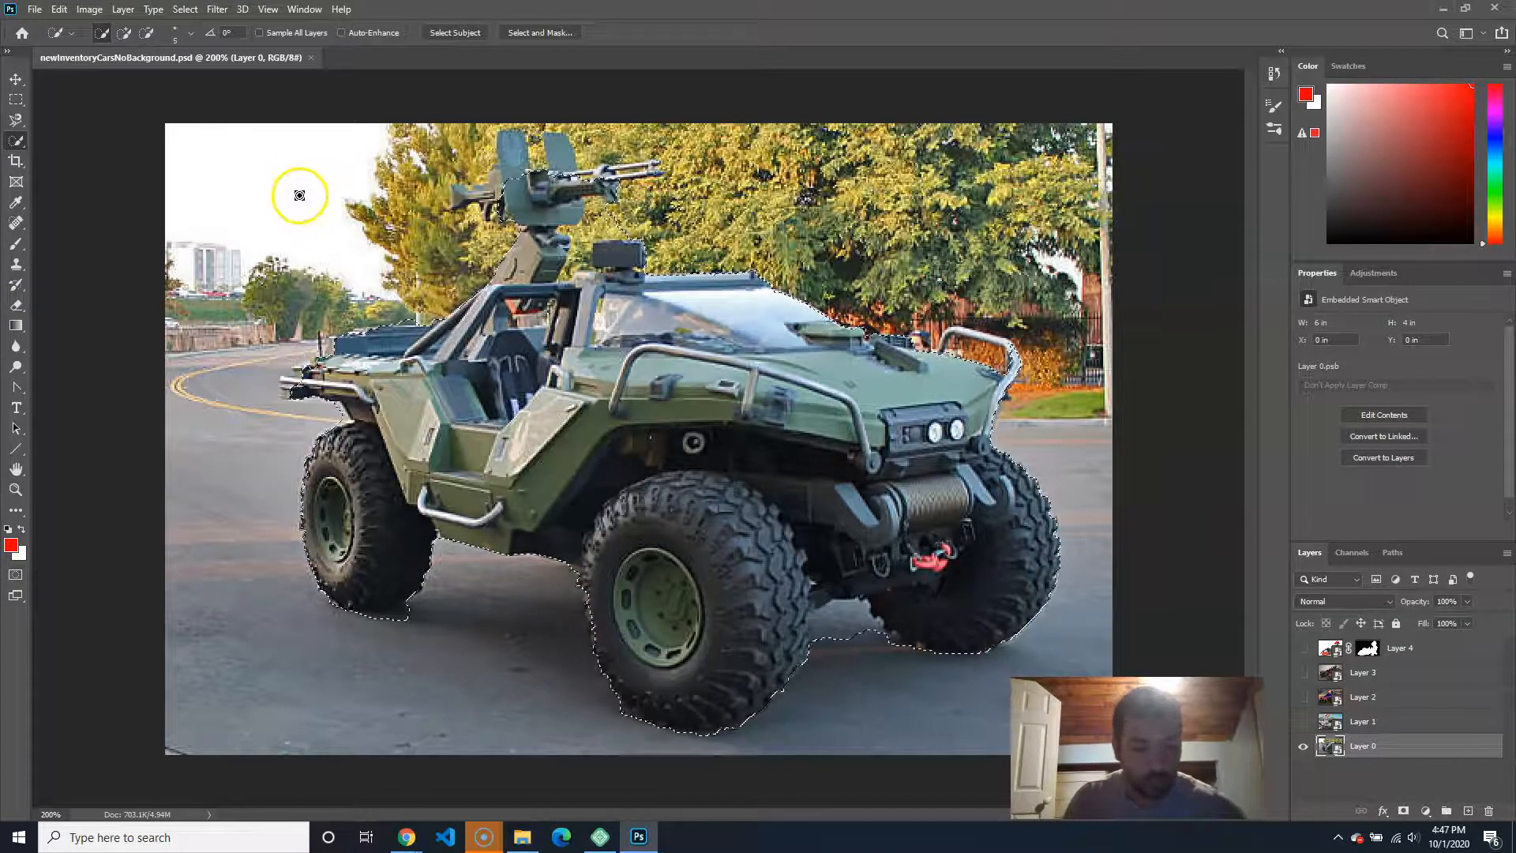
alt+click(600, 219)
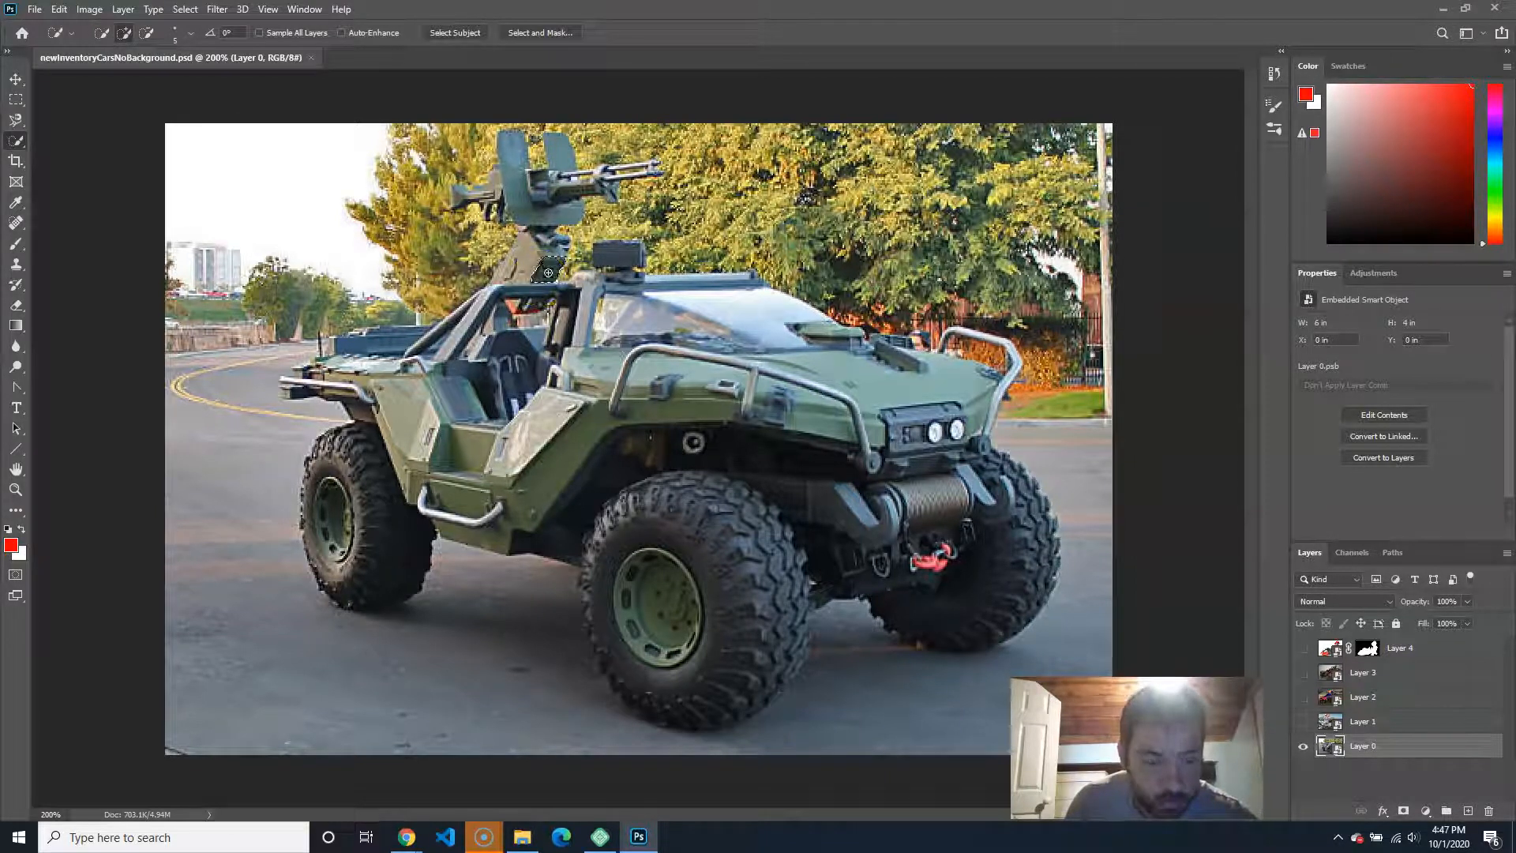
click(543, 258)
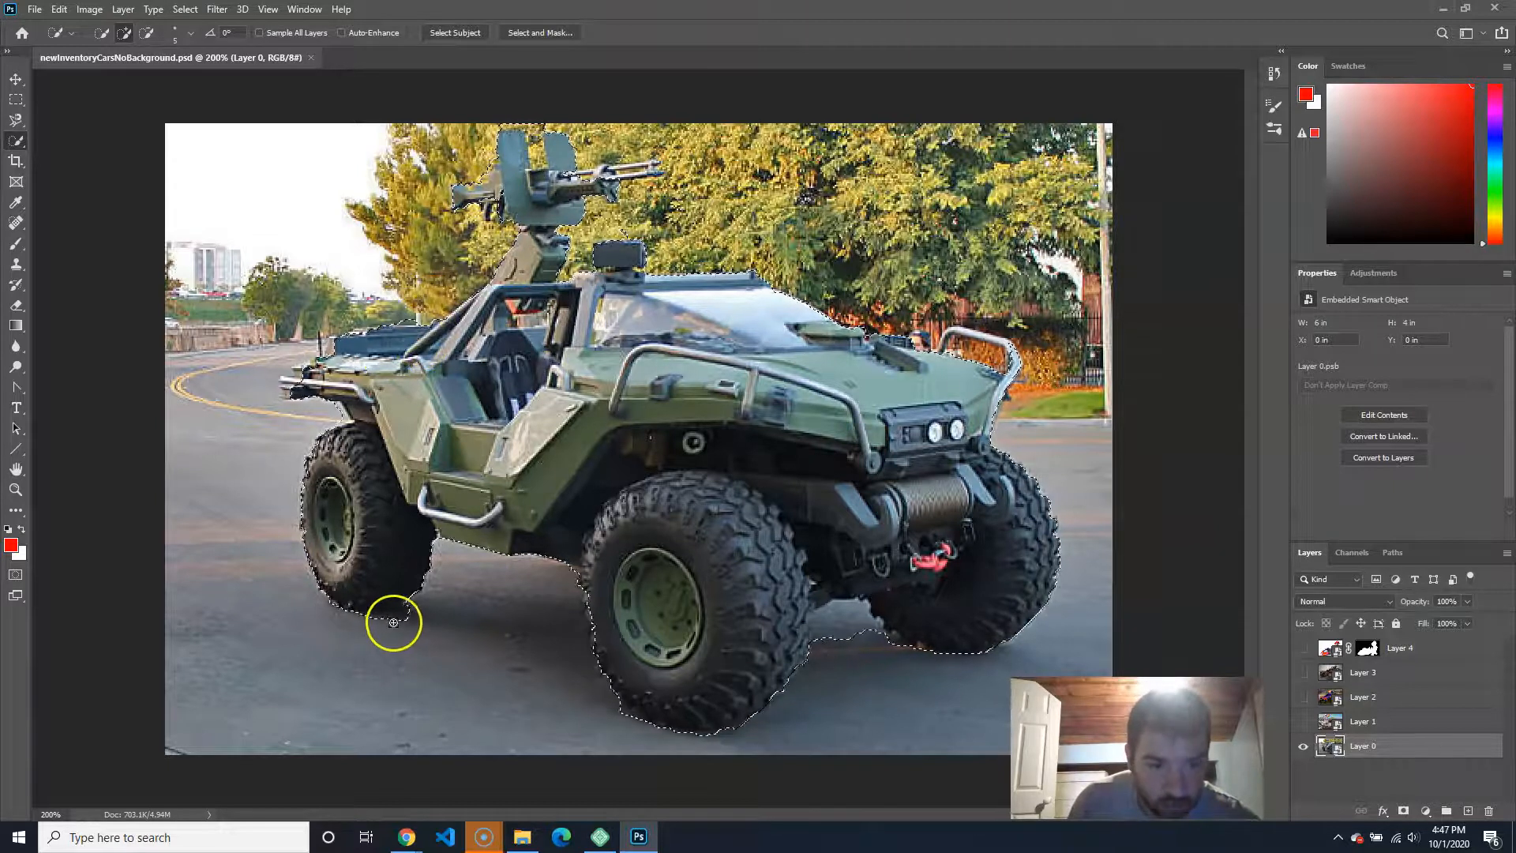
key(alt)
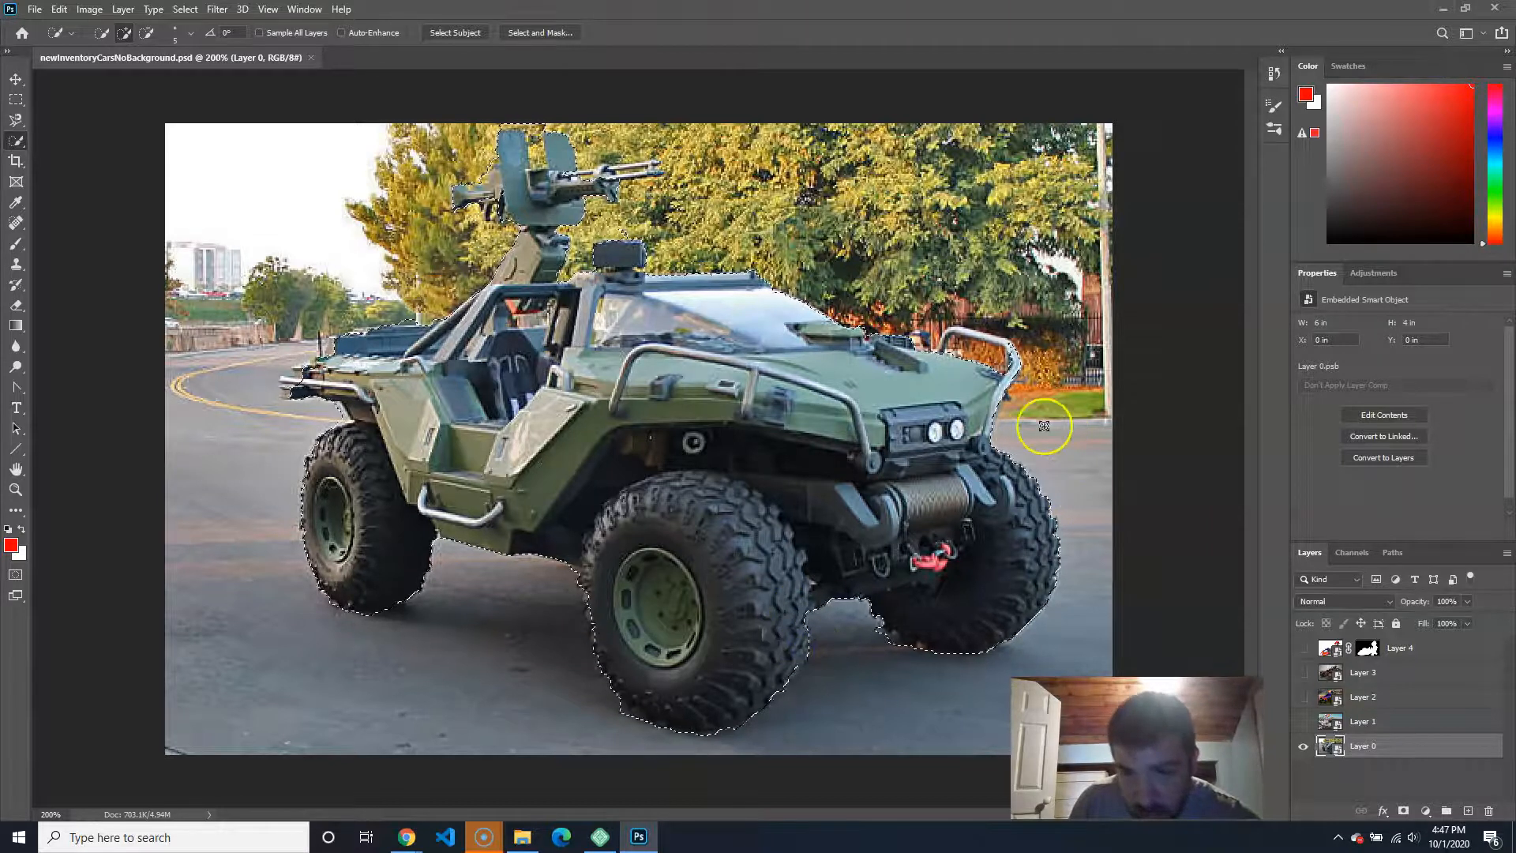
key(alt)
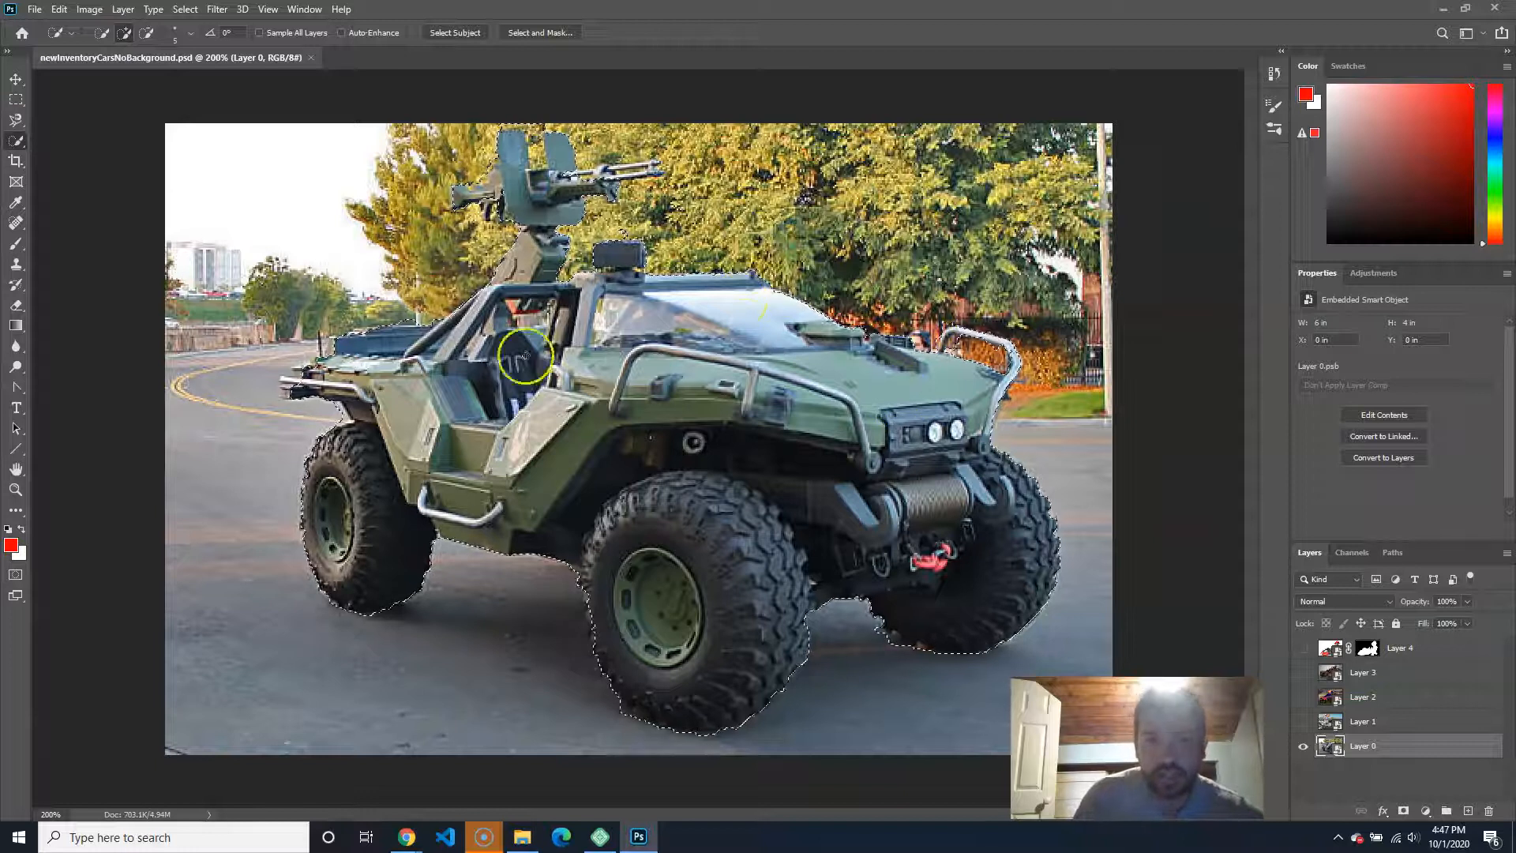
mouse_move(16, 140)
mouse_down()
mouse_move(119, 168)
mouse_move(97, 156)
mouse_move(98, 174)
mouse_up()
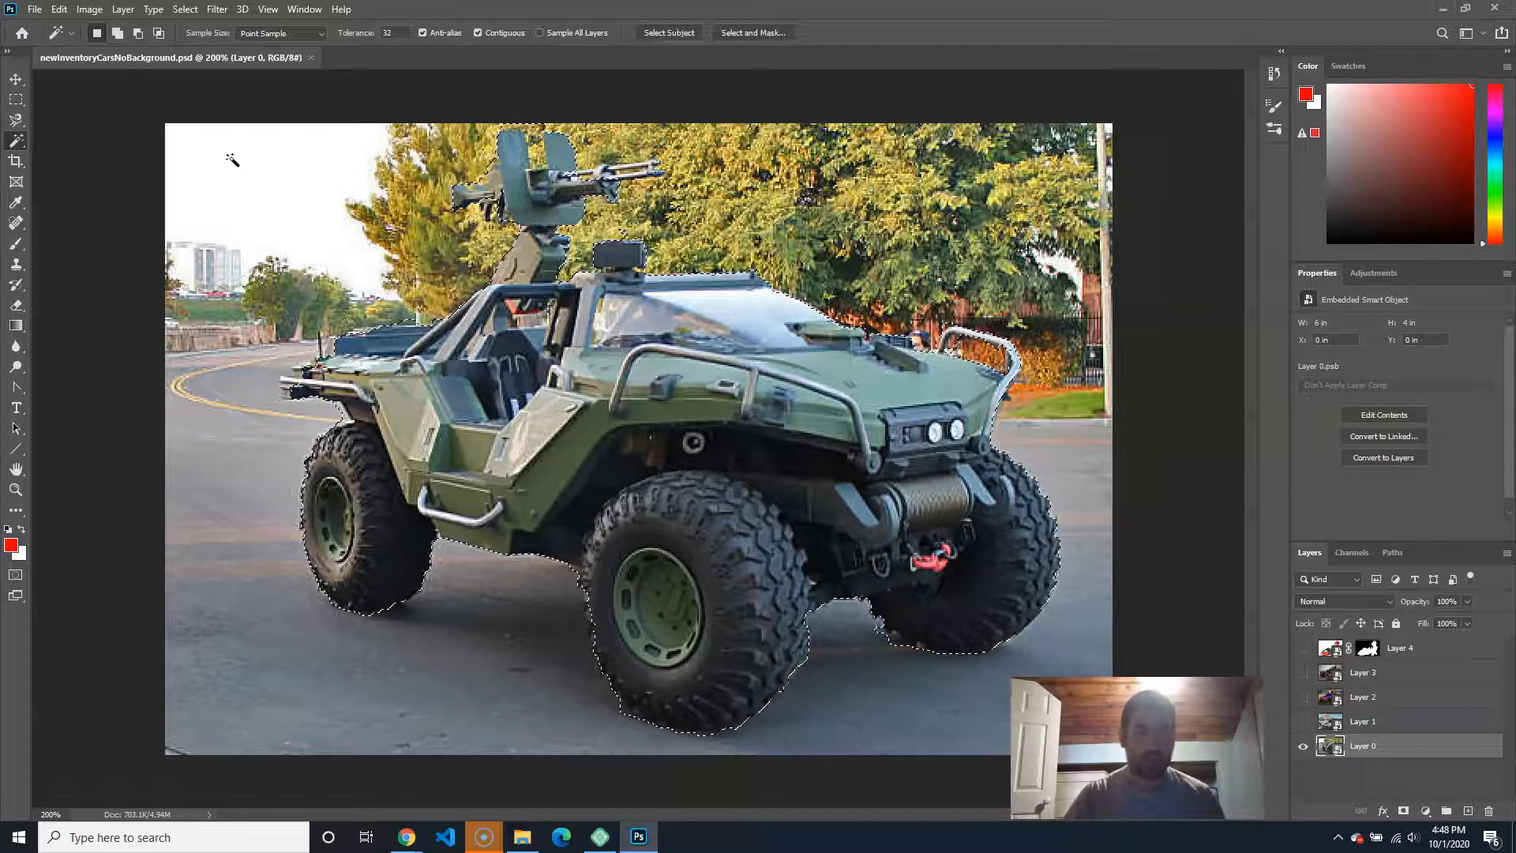
drag(16, 147, 104, 160)
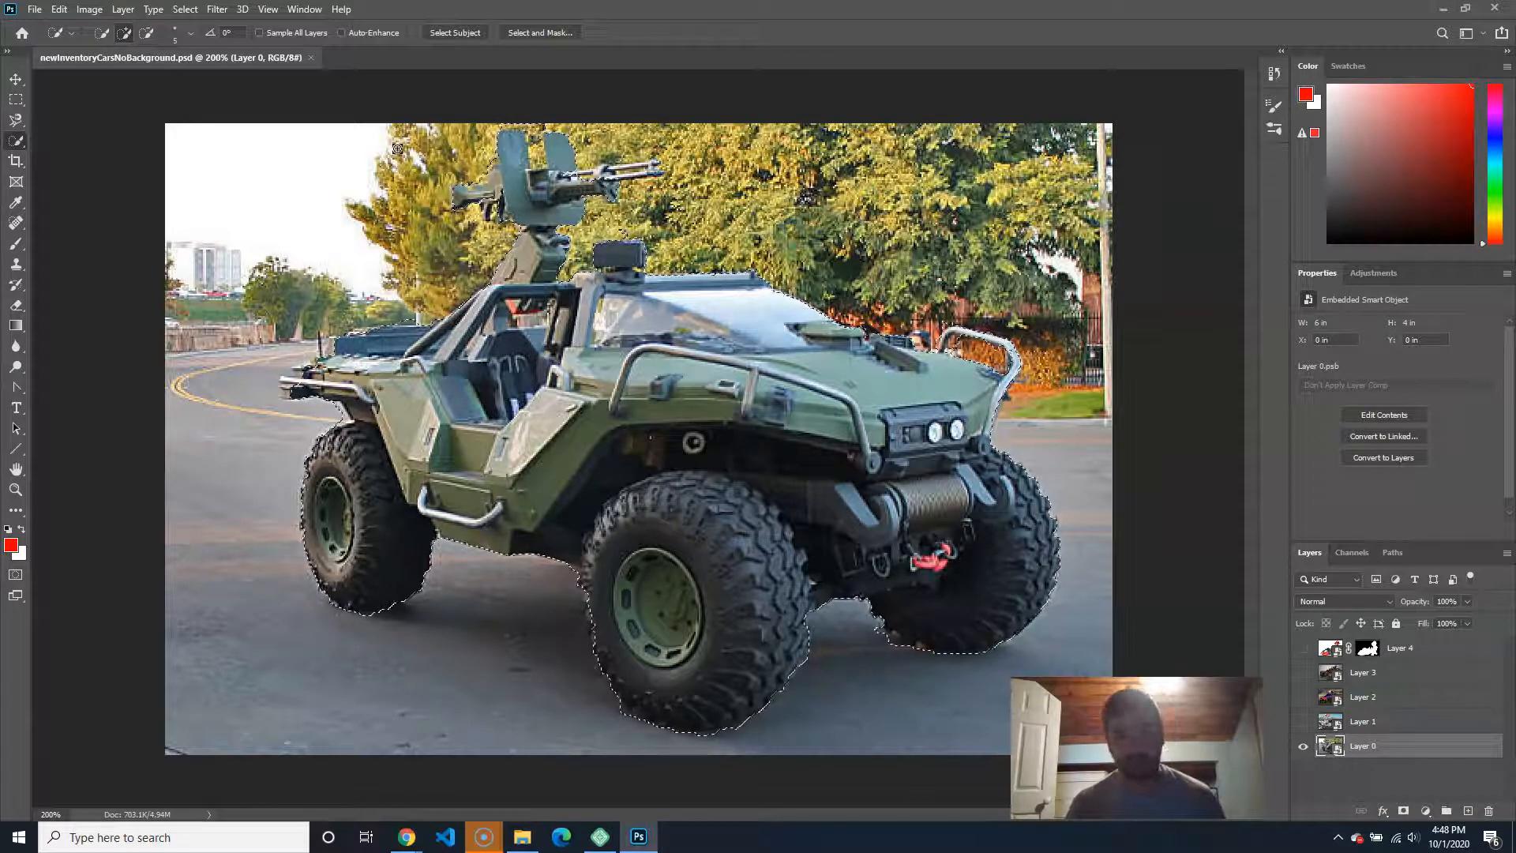
Step: Turn on Quick Mask and brush black over the unmasked background around the far guard rail on the vehicle's hood
key(q)
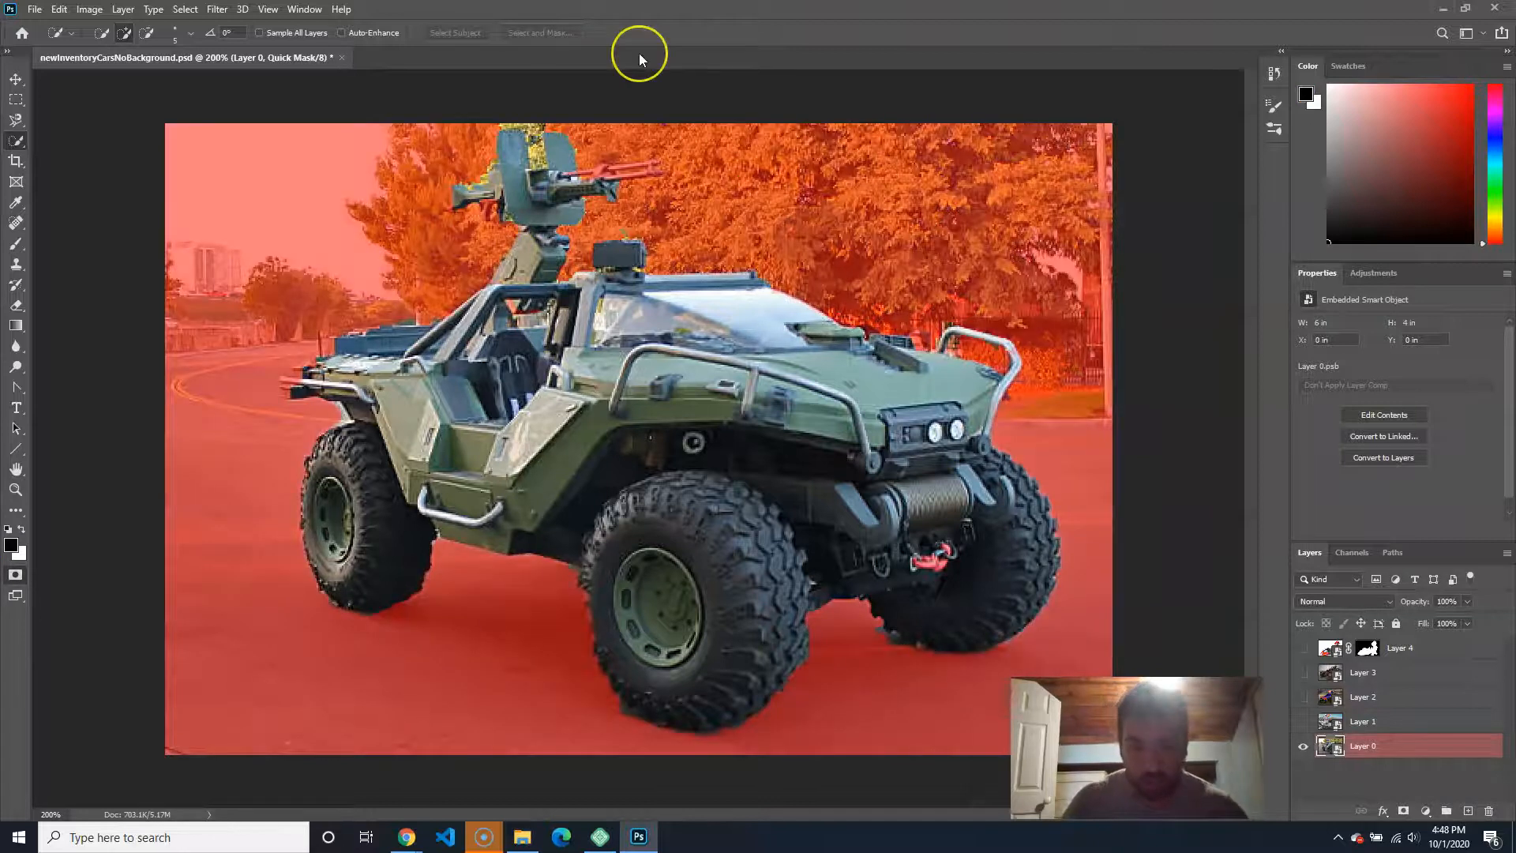
key(ctrl+plus)
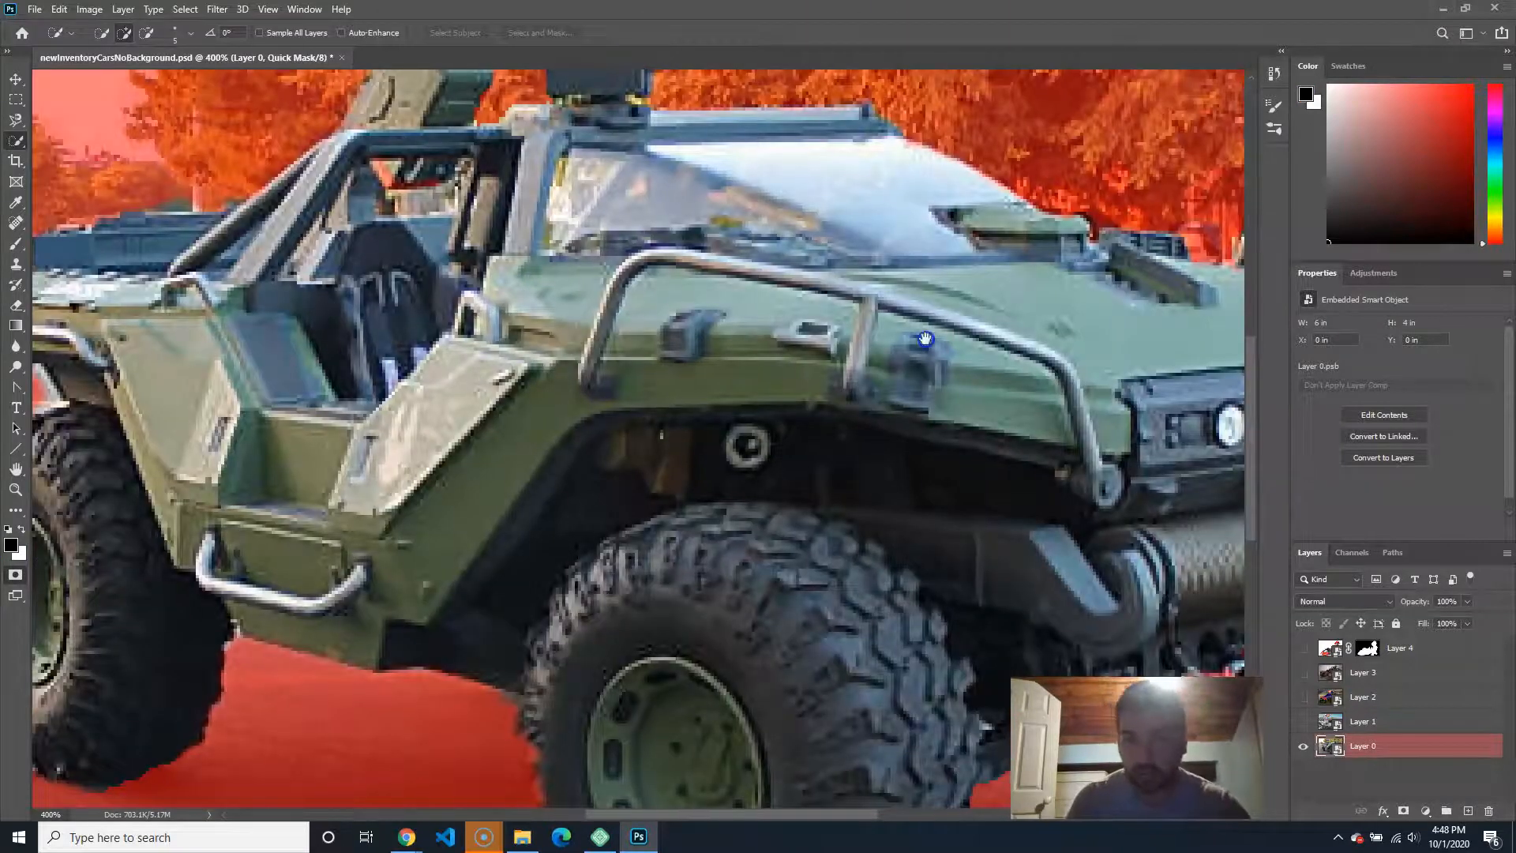
drag(941, 336, 502, 416)
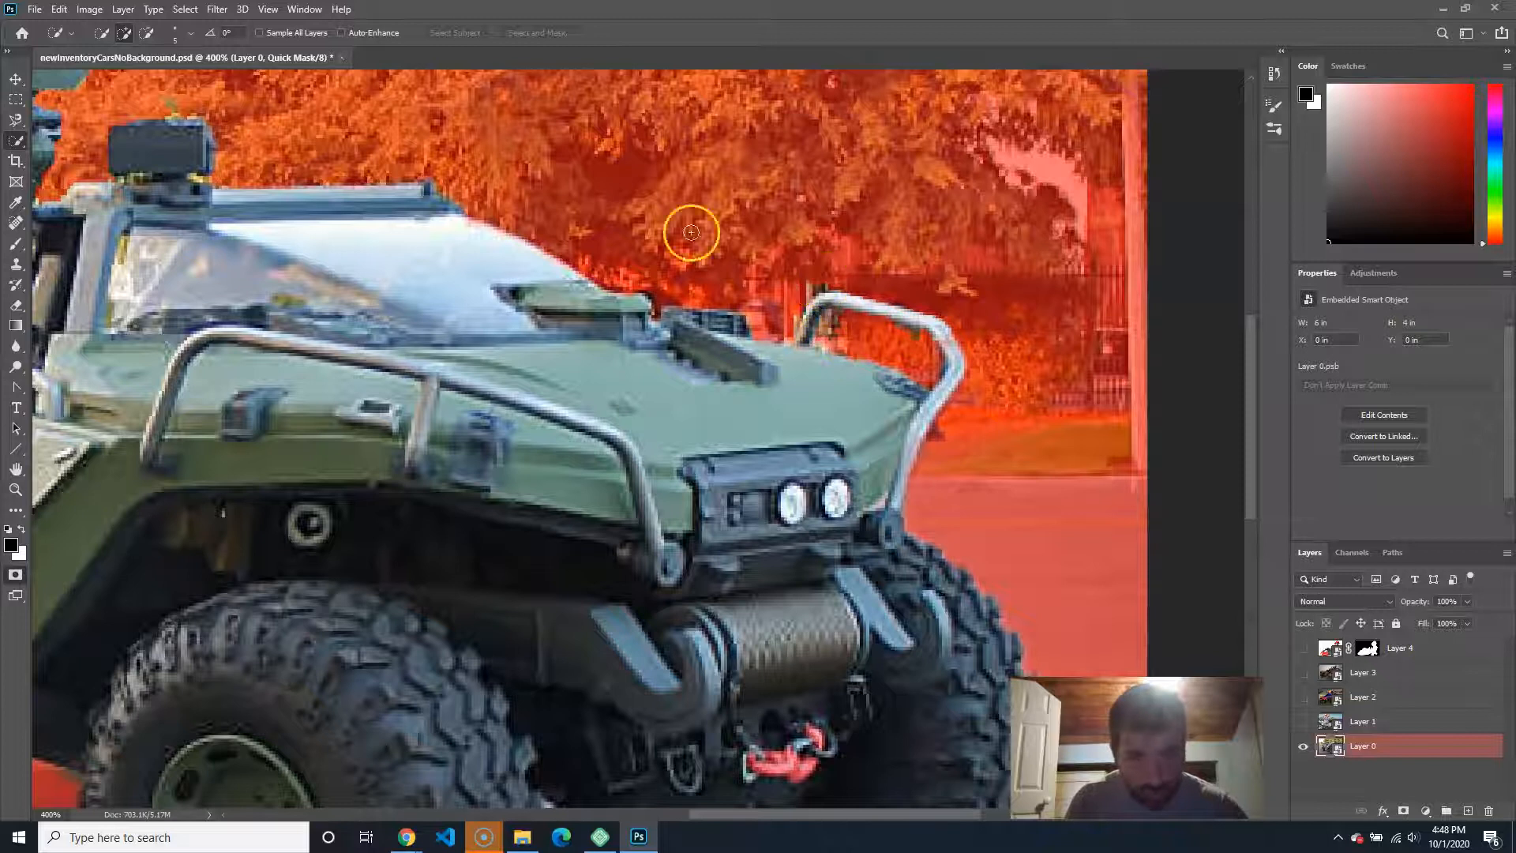
click(16, 243)
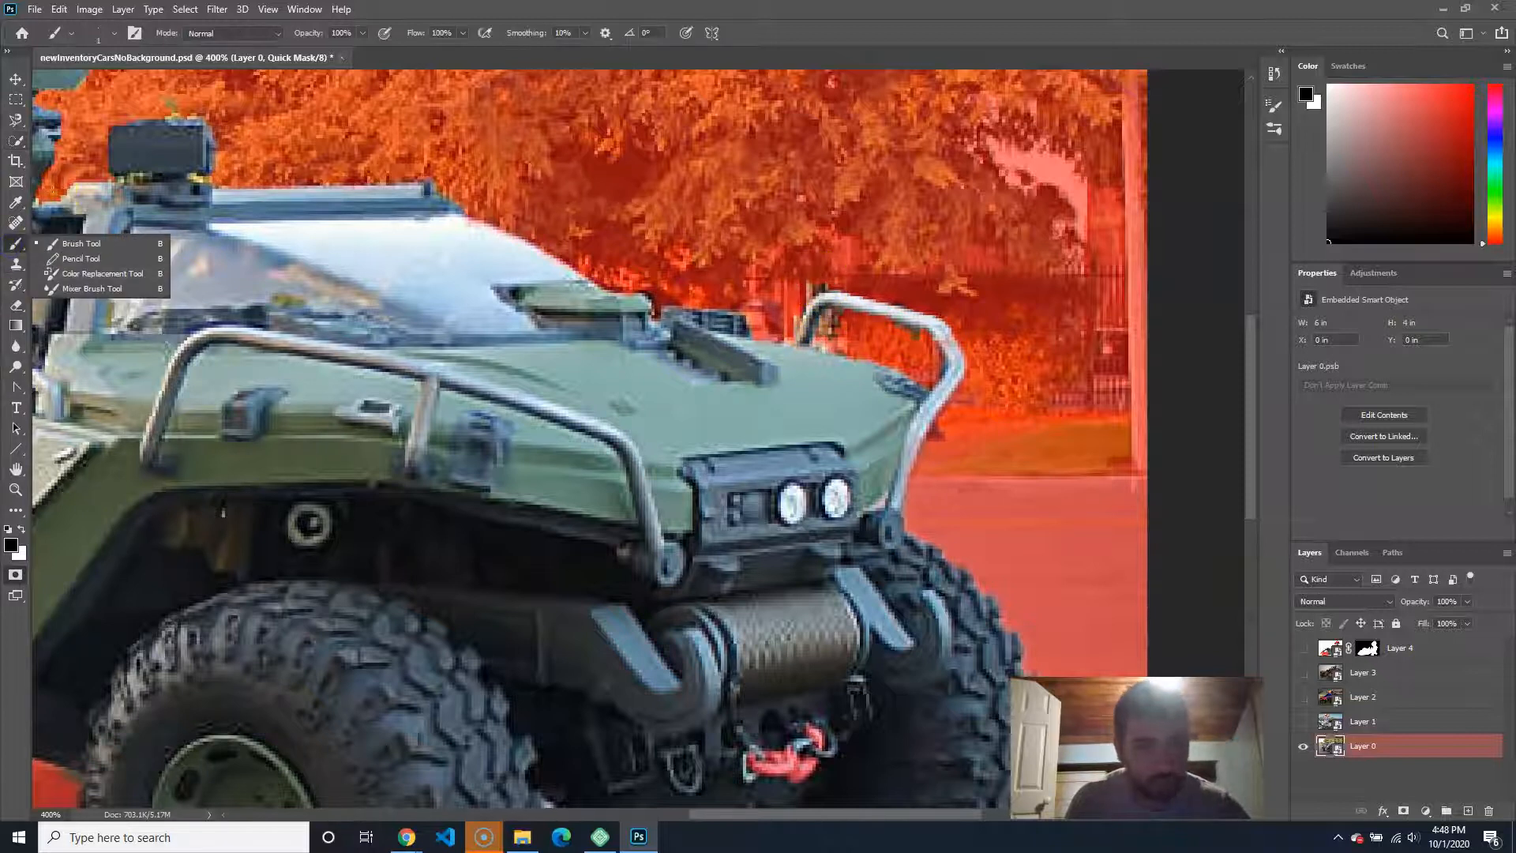
click(75, 244)
key(])
key(])
key(])
key(])
drag(832, 277, 825, 281)
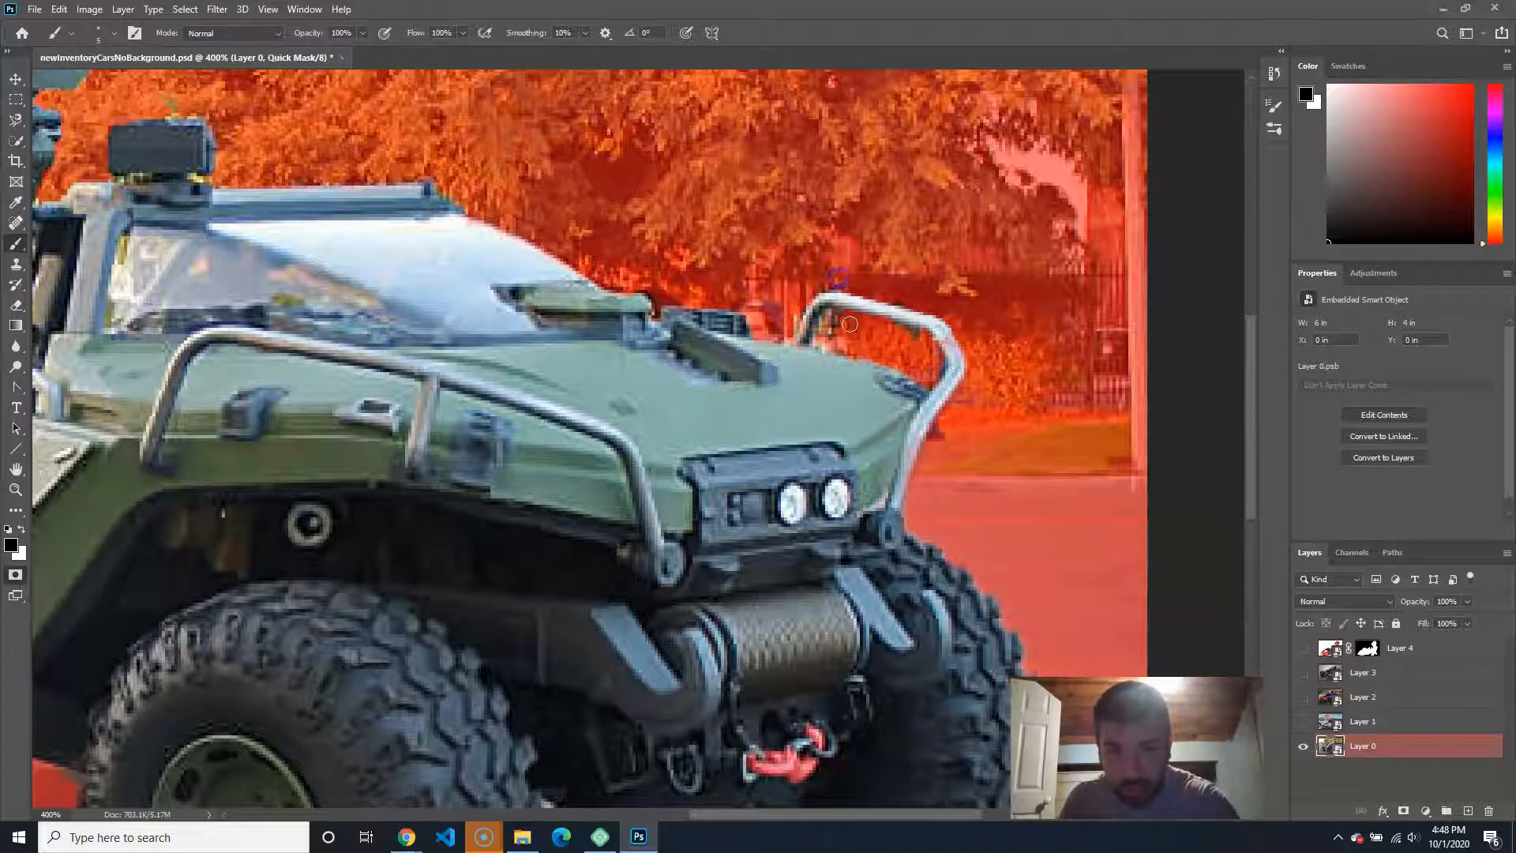
mouse_move(791, 325)
mouse_down()
mouse_move(895, 284)
mouse_move(911, 296)
mouse_up()
drag(916, 348, 912, 343)
mouse_move(933, 406)
mouse_down()
mouse_move(953, 427)
mouse_move(937, 450)
mouse_up()
Step: Mask out the leftover background beneath the box on the vehicle's roof with a smaller brush
drag(276, 248, 754, 271)
drag(599, 127, 673, 135)
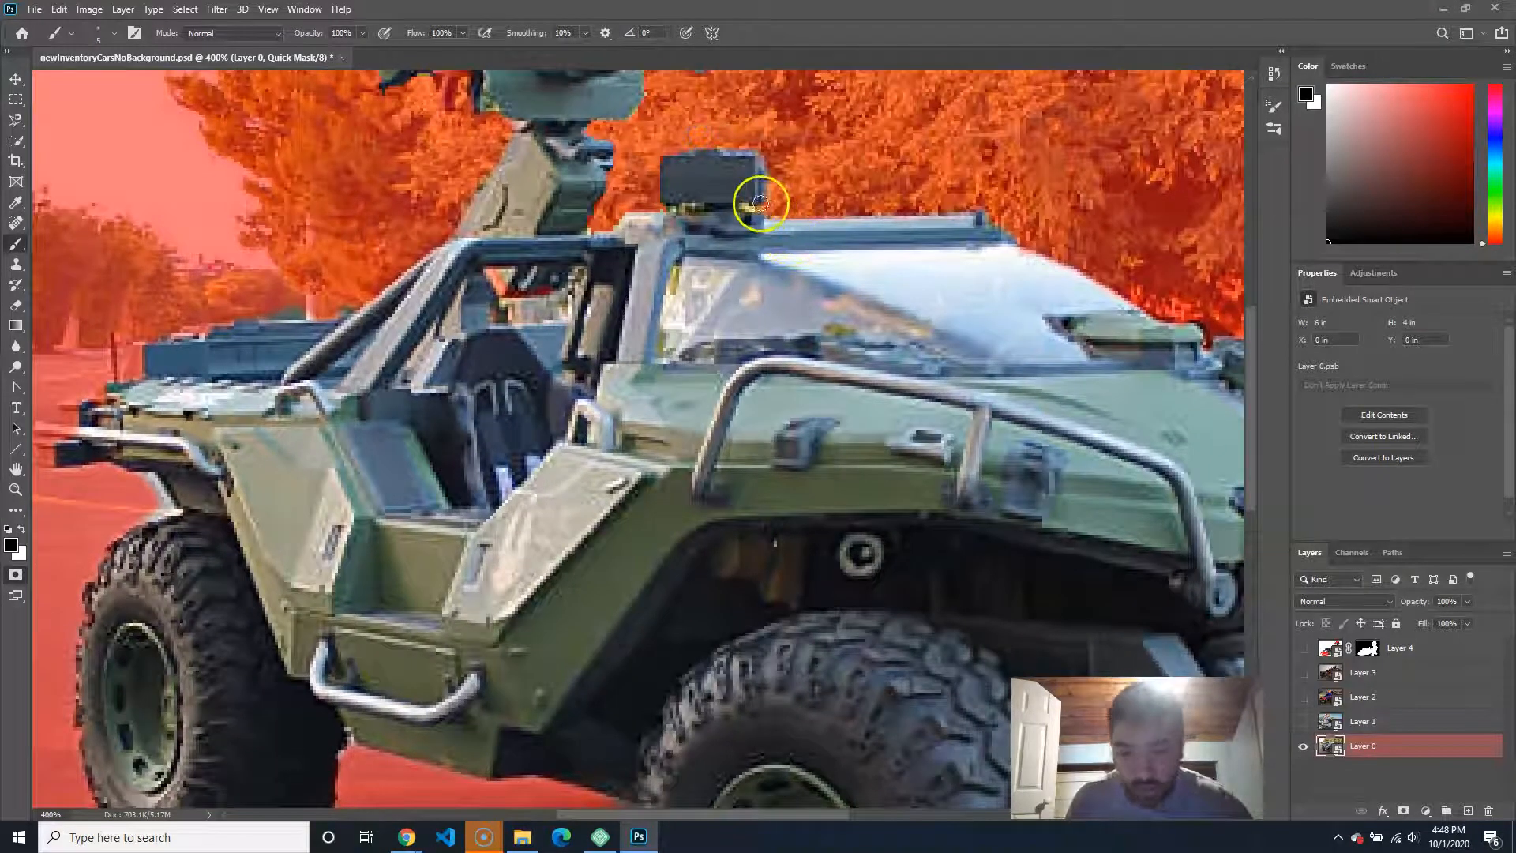
key(bracketleft)
key(bracketleft)
key(bracketleft)
key(bracketleft)
click(669, 210)
Step: Enlarge the brush and mask out the background between the turret's two shields and beside the rear of the gun
mouse_move(603, 117)
mouse_down()
mouse_move(670, 251)
mouse_move(716, 291)
mouse_up()
drag(682, 208, 710, 348)
drag(696, 170, 727, 302)
key(bracketright)
mouse_move(720, 361)
mouse_down()
mouse_move(745, 349)
mouse_move(742, 371)
mouse_move(626, 368)
mouse_move(720, 395)
mouse_move(723, 422)
mouse_move(714, 383)
mouse_move(721, 440)
mouse_move(738, 440)
mouse_move(724, 386)
mouse_up()
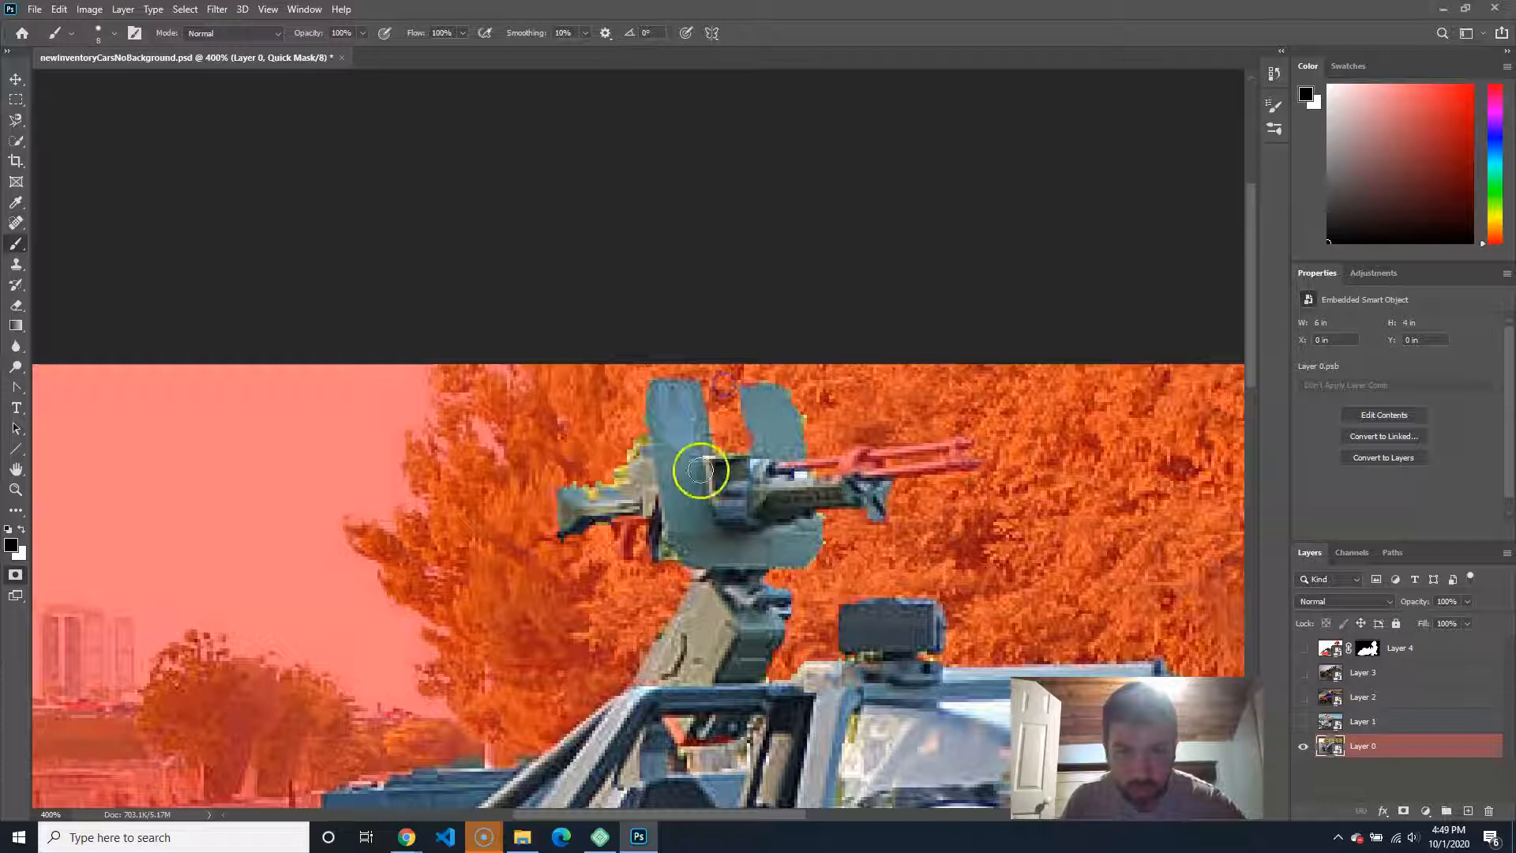
mouse_move(626, 413)
mouse_down()
mouse_move(612, 458)
mouse_move(586, 472)
mouse_up()
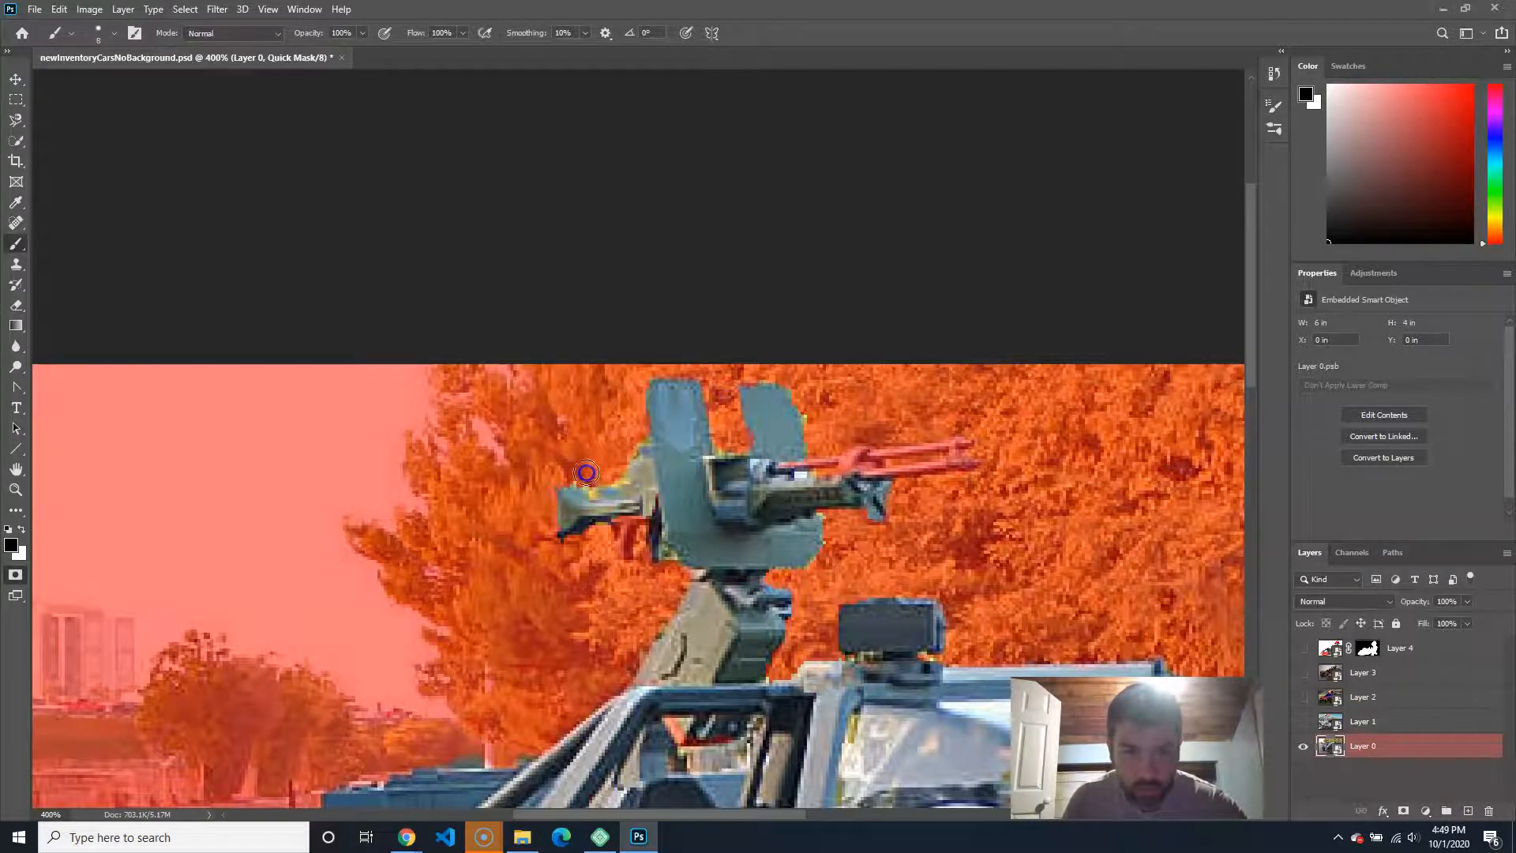
Step: Mask out the leftover background under the rear bumper and along the ground edge of the far front tire
drag(616, 619, 594, 82)
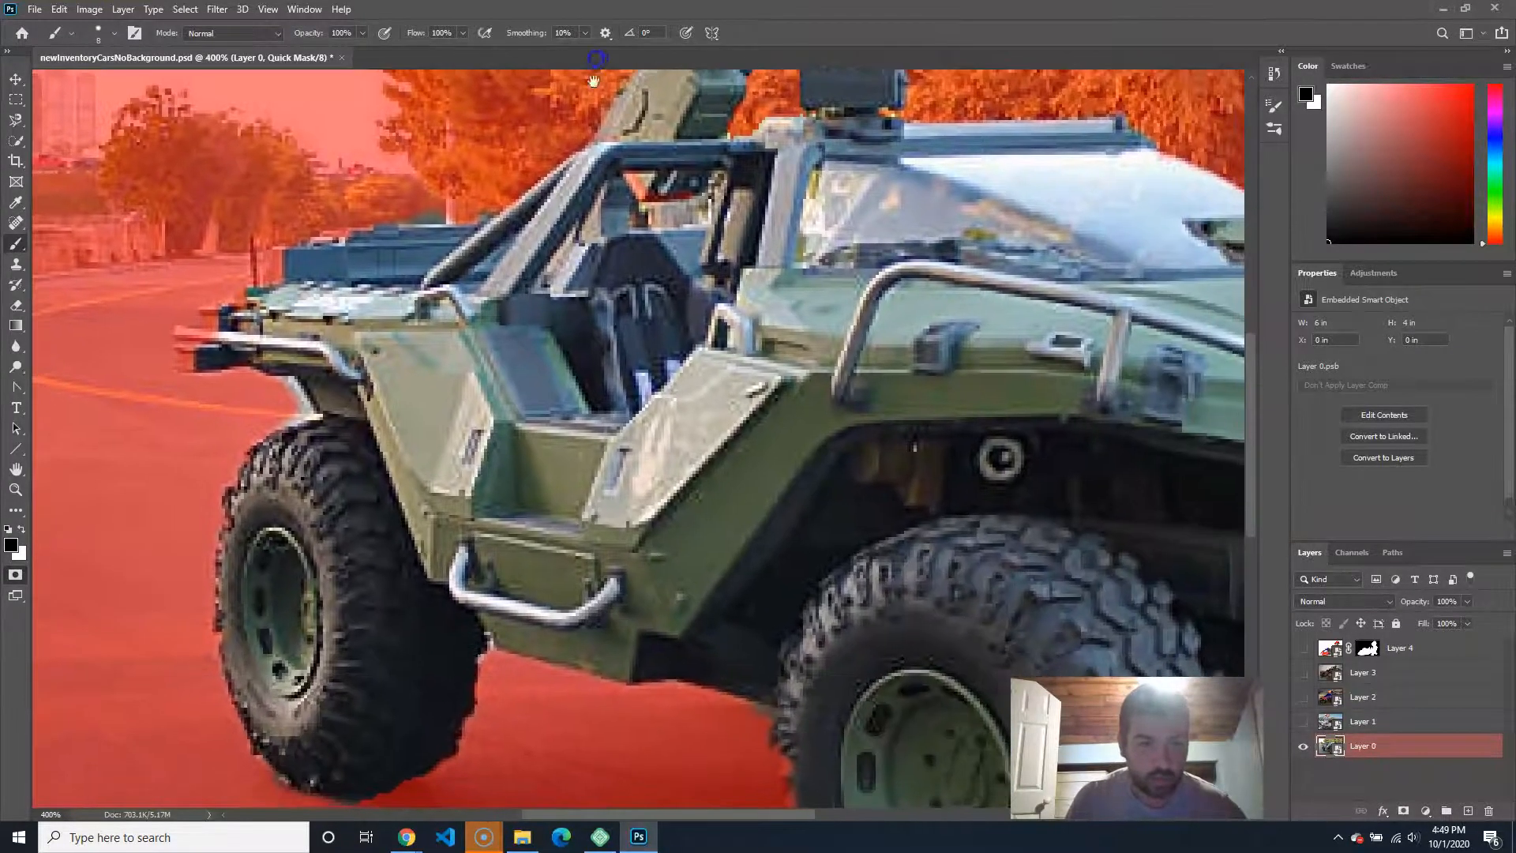
mouse_move(277, 395)
mouse_down()
mouse_move(299, 413)
mouse_move(273, 417)
mouse_up()
mouse_move(664, 543)
mouse_down()
mouse_move(355, 233)
mouse_move(250, 210)
mouse_up()
drag(514, 451, 498, 450)
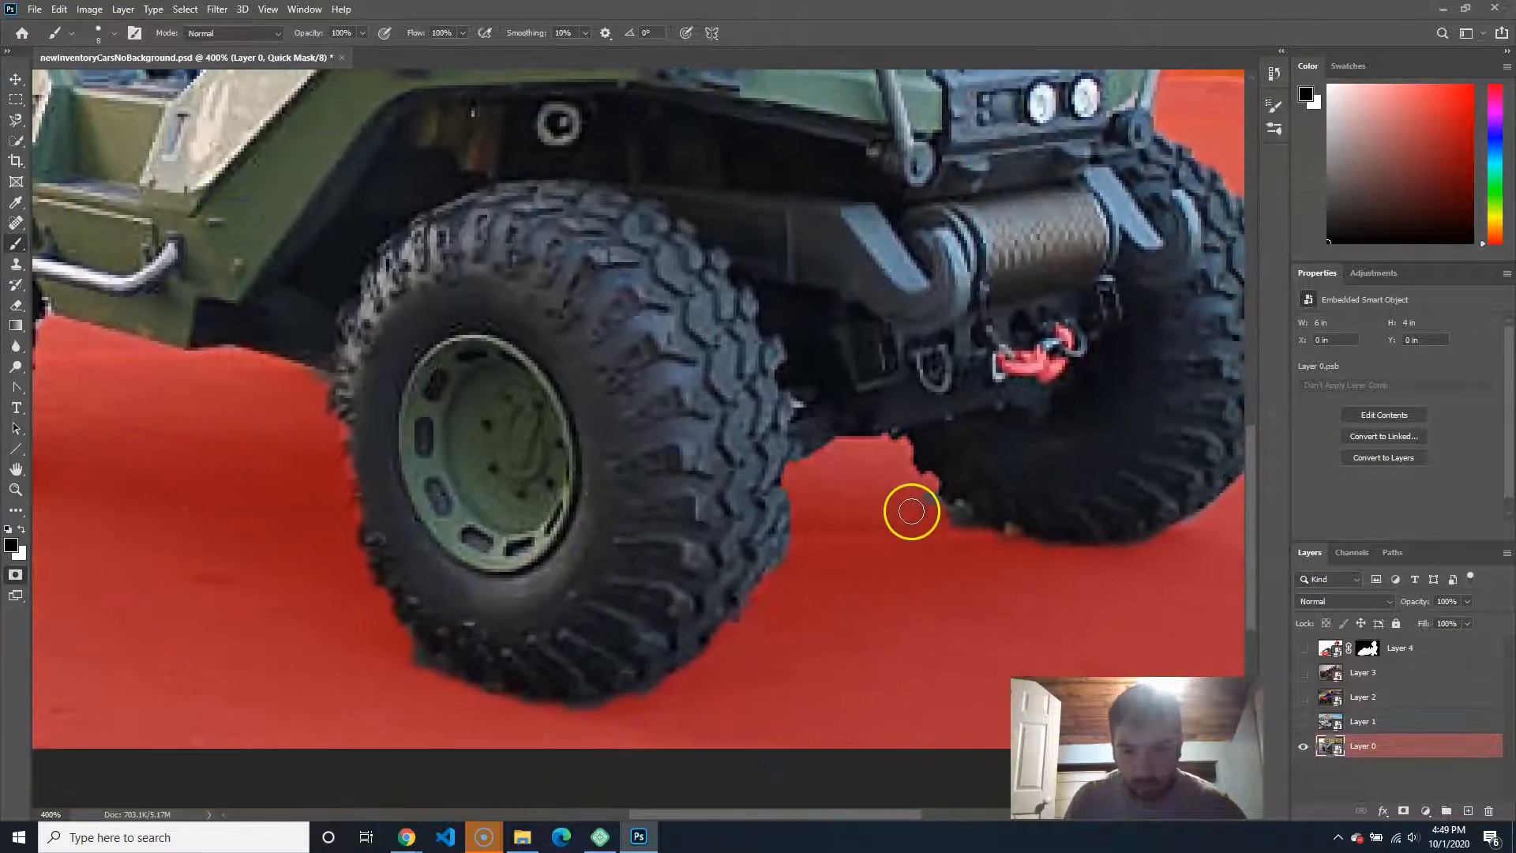
drag(920, 499, 1002, 544)
mouse_move(809, 554)
mouse_down()
mouse_move(804, 482)
mouse_move(889, 504)
mouse_move(866, 460)
mouse_up()
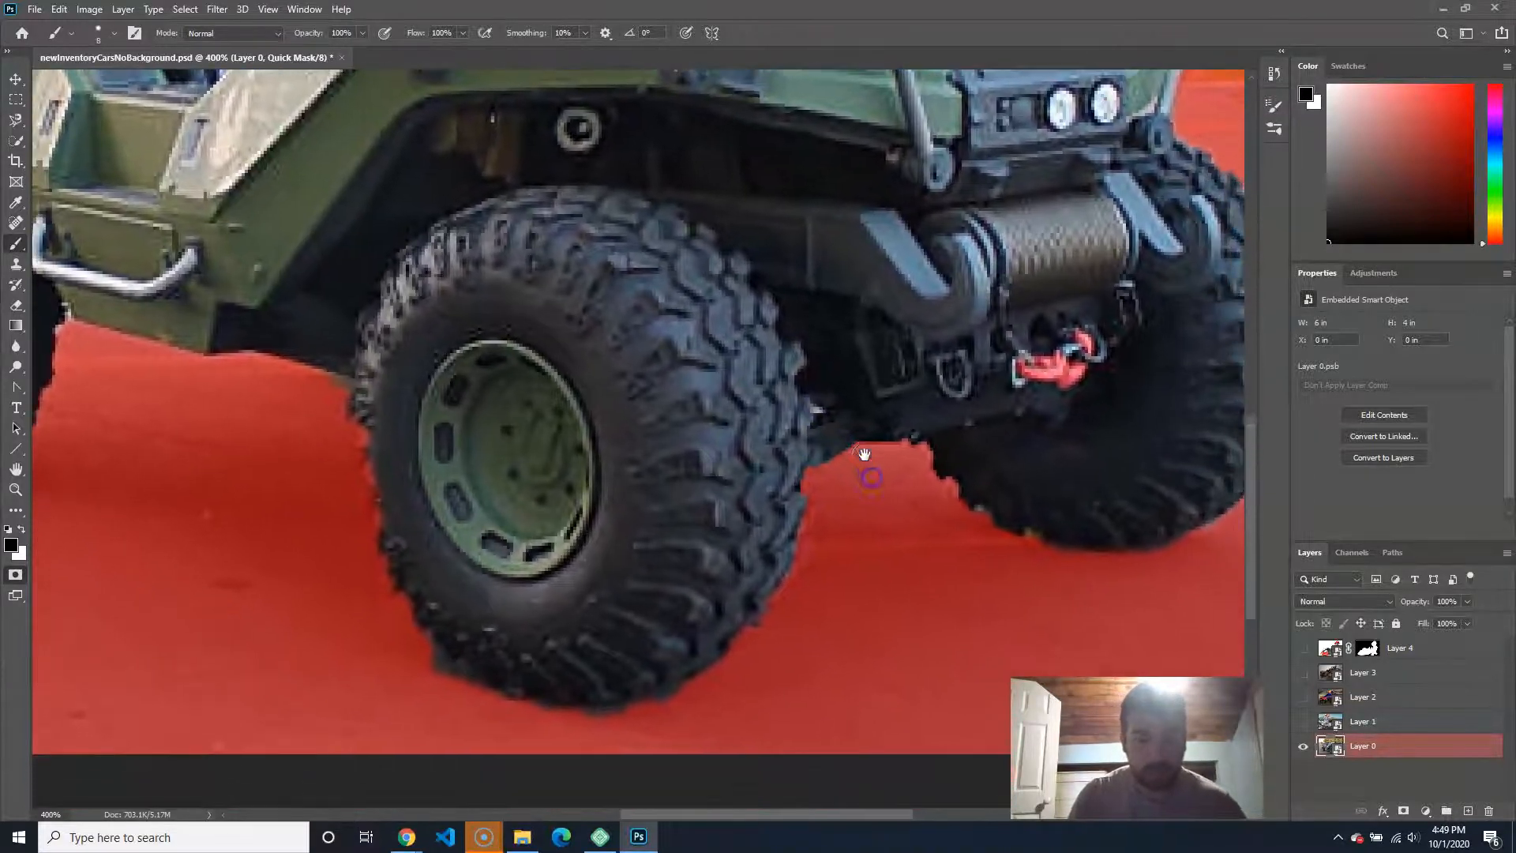
Step: Leave Quick Mask and add a layer mask to Layer 0 from the vehicle selection
key(ctrl+minus)
key(ctrl+minus)
key(q)
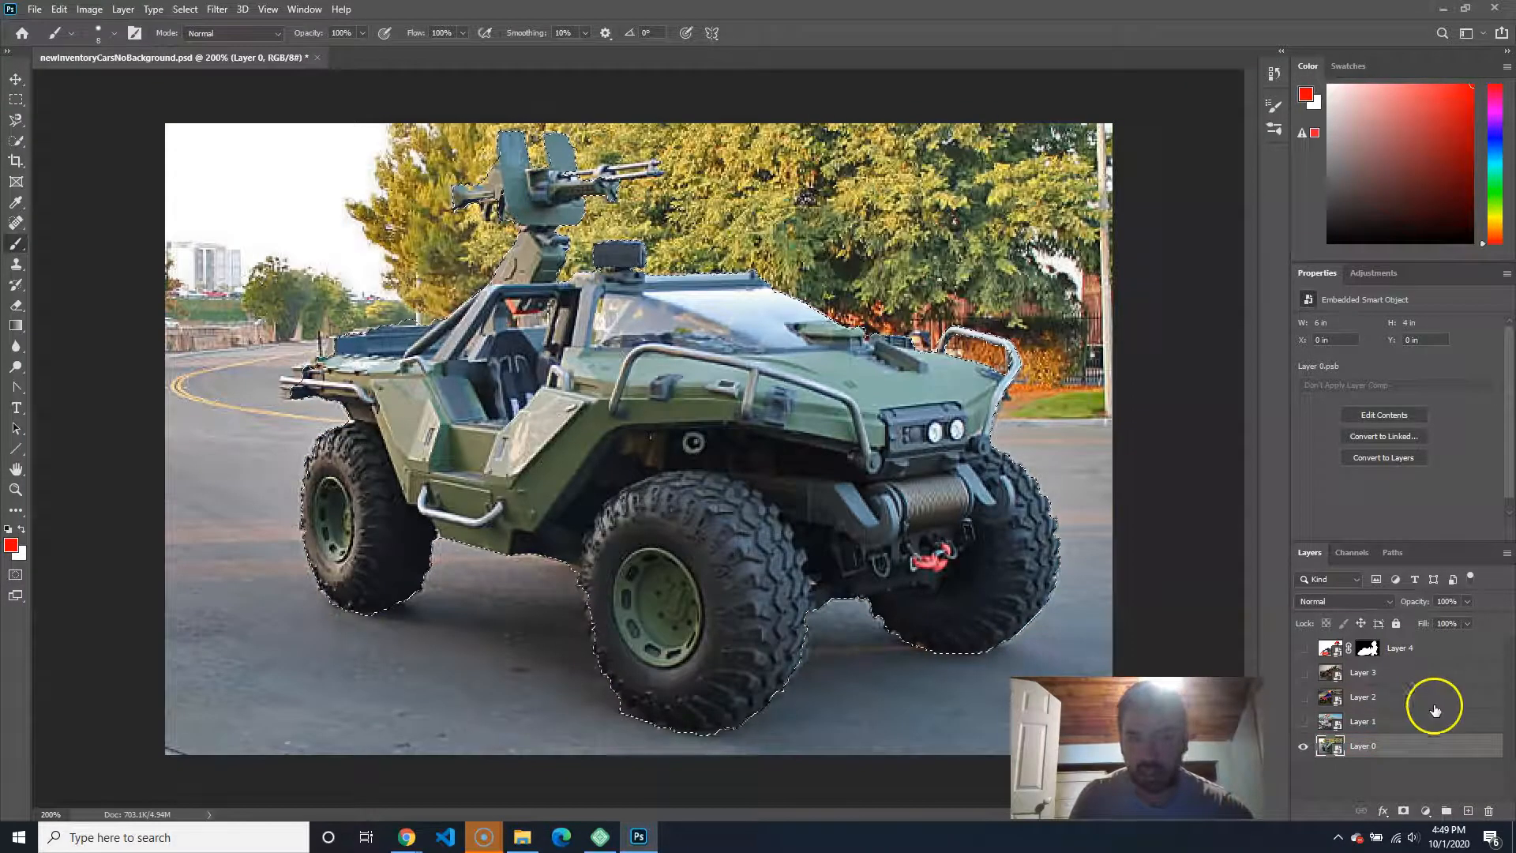
click(1403, 813)
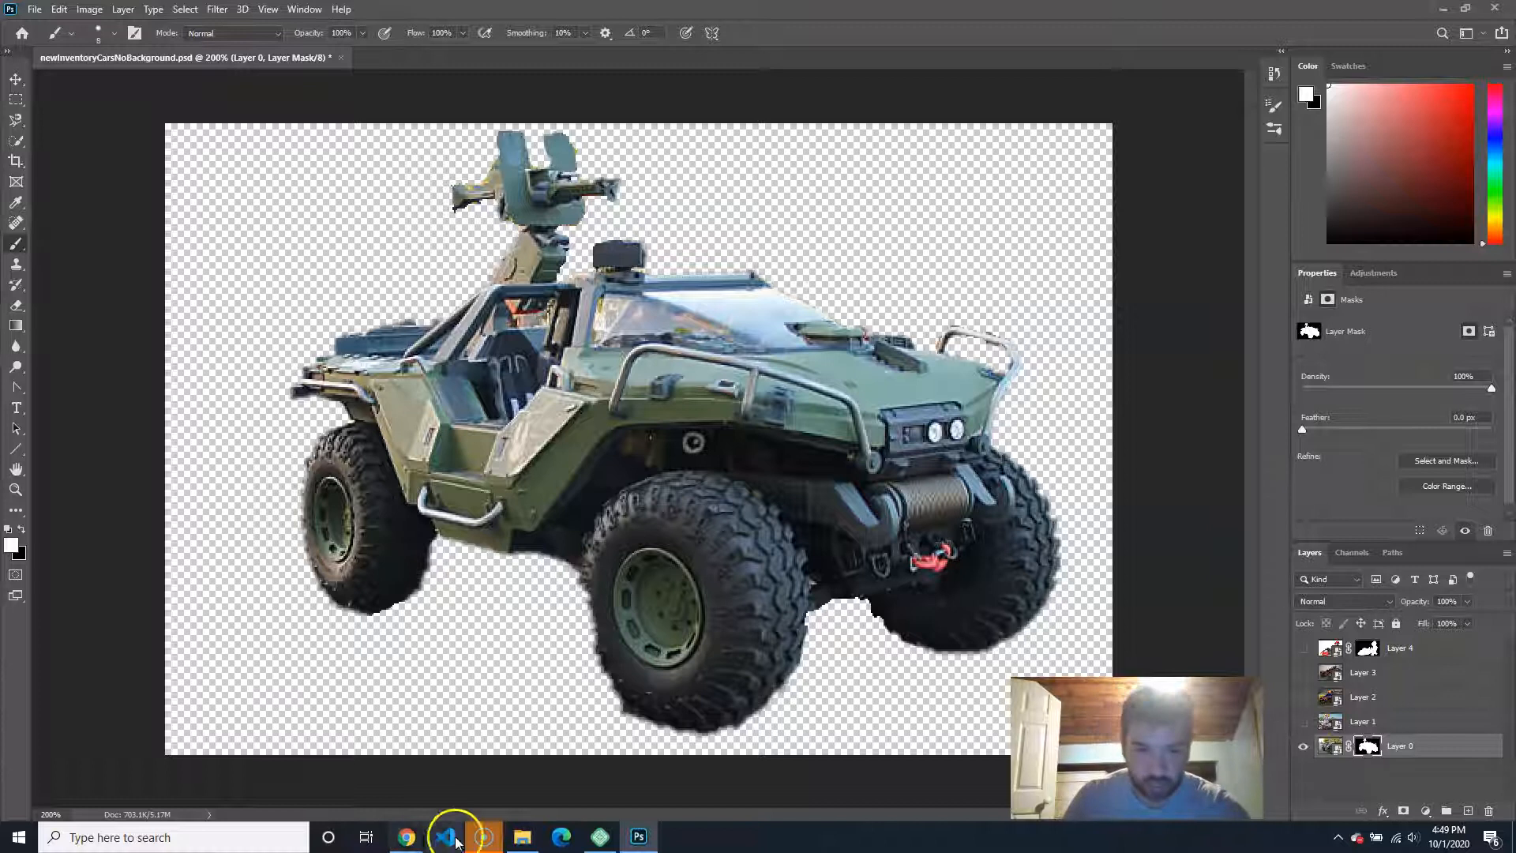
mouse_move(482, 835)
click(551, 750)
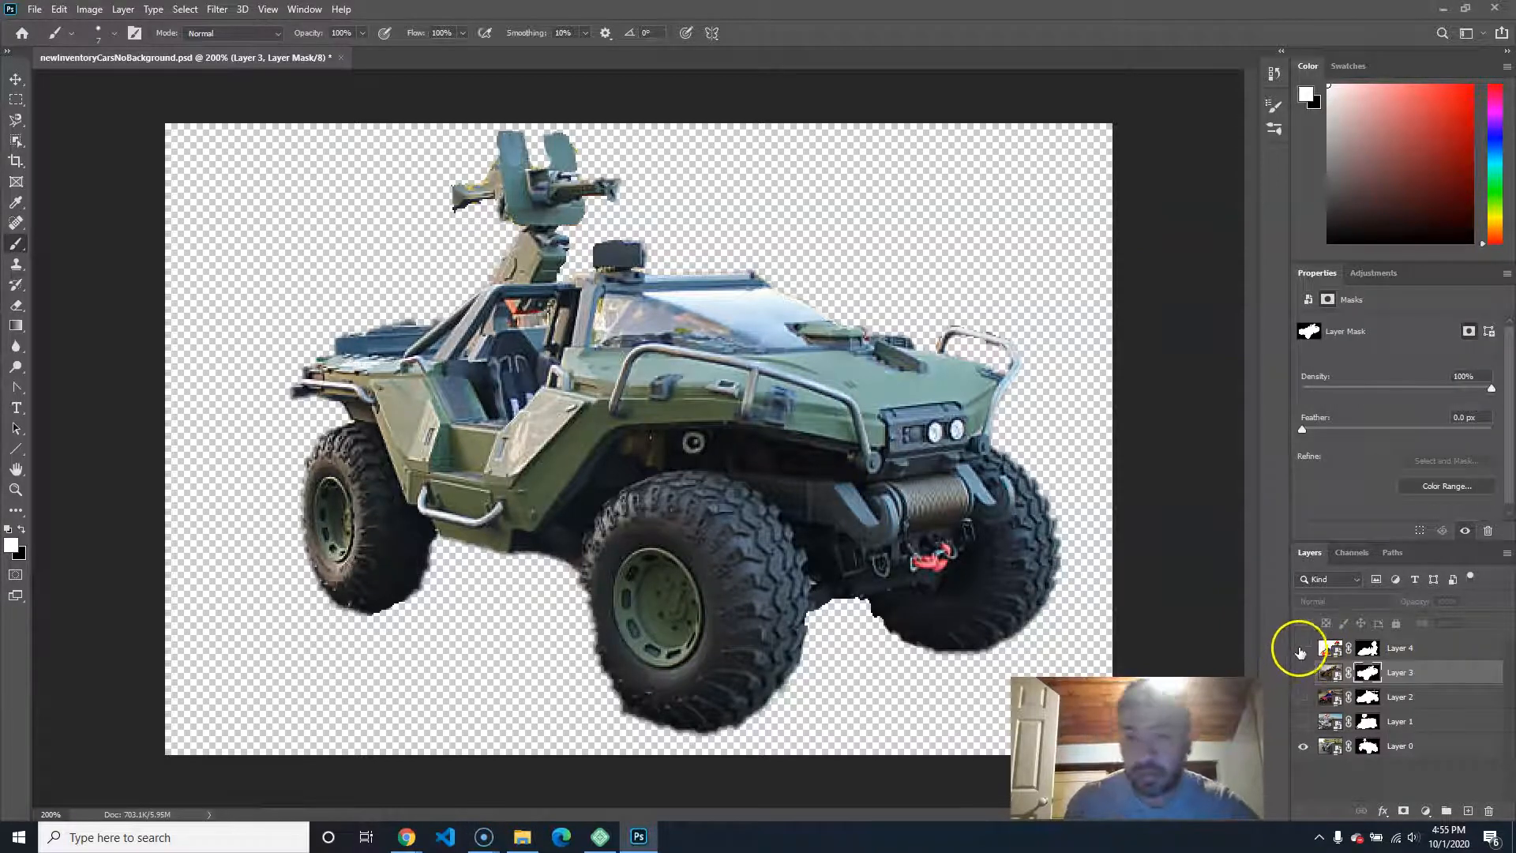
Step: Review the cutouts on Layers 1 to 4, then show only Layer 0 again
click(1299, 745)
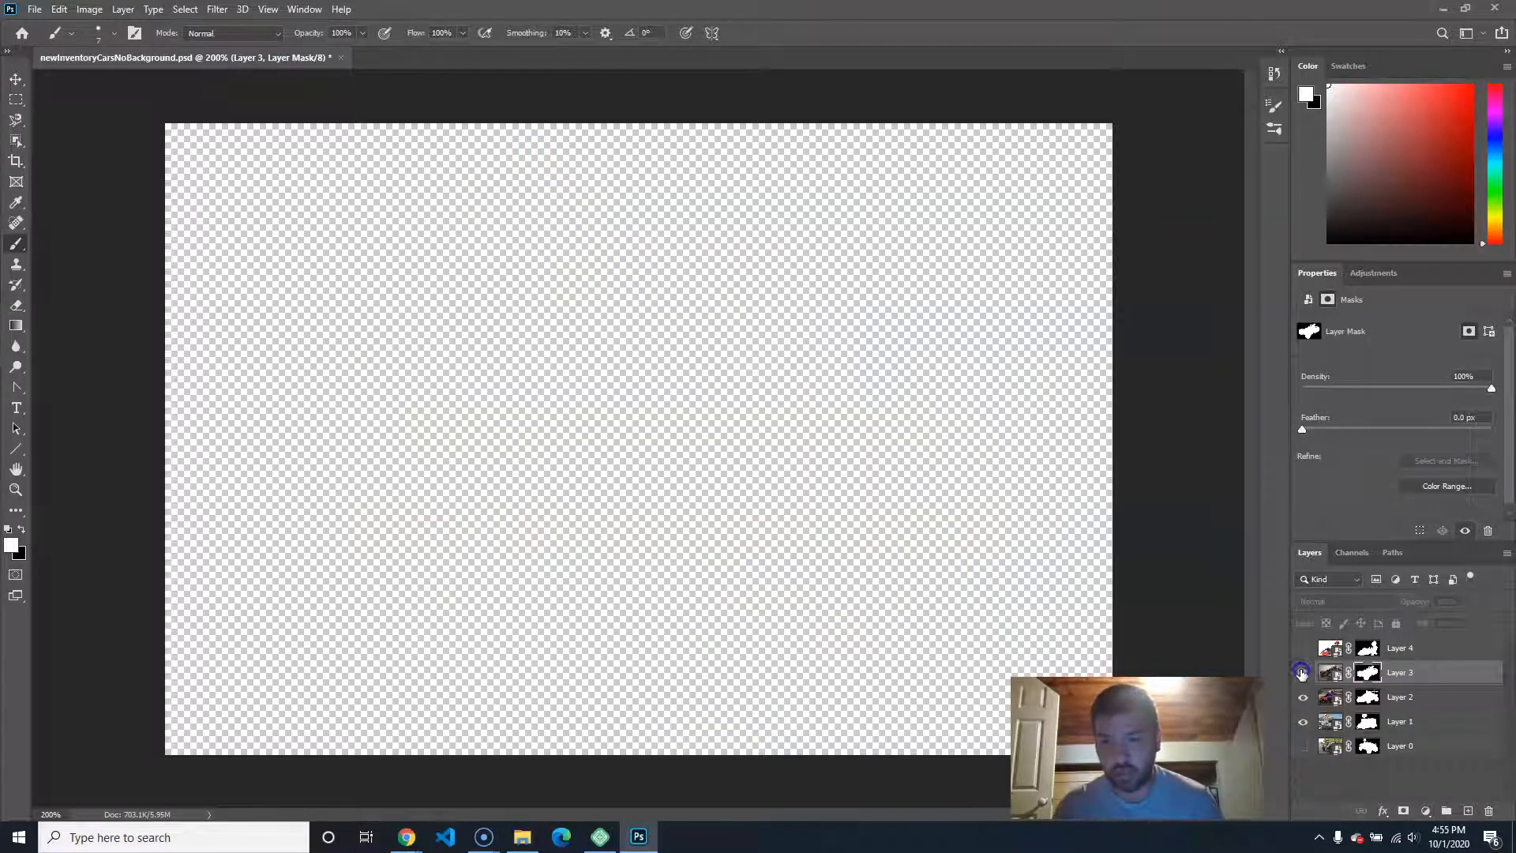
click(1302, 672)
drag(1305, 654, 1302, 722)
click(1303, 745)
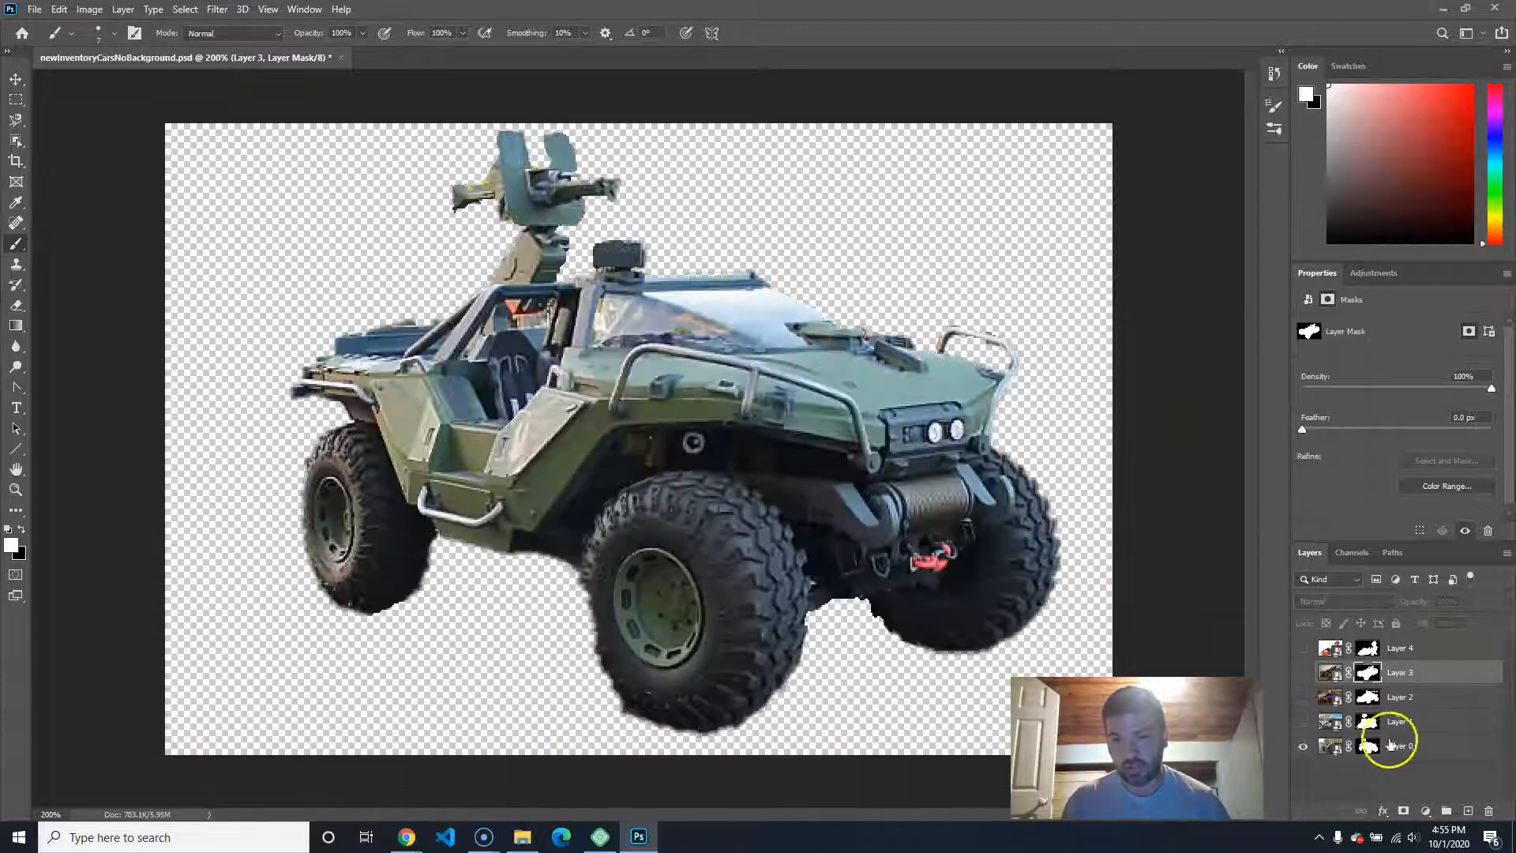
Step: Flip the military vehicle on Layer 0 horizontally
click(1394, 745)
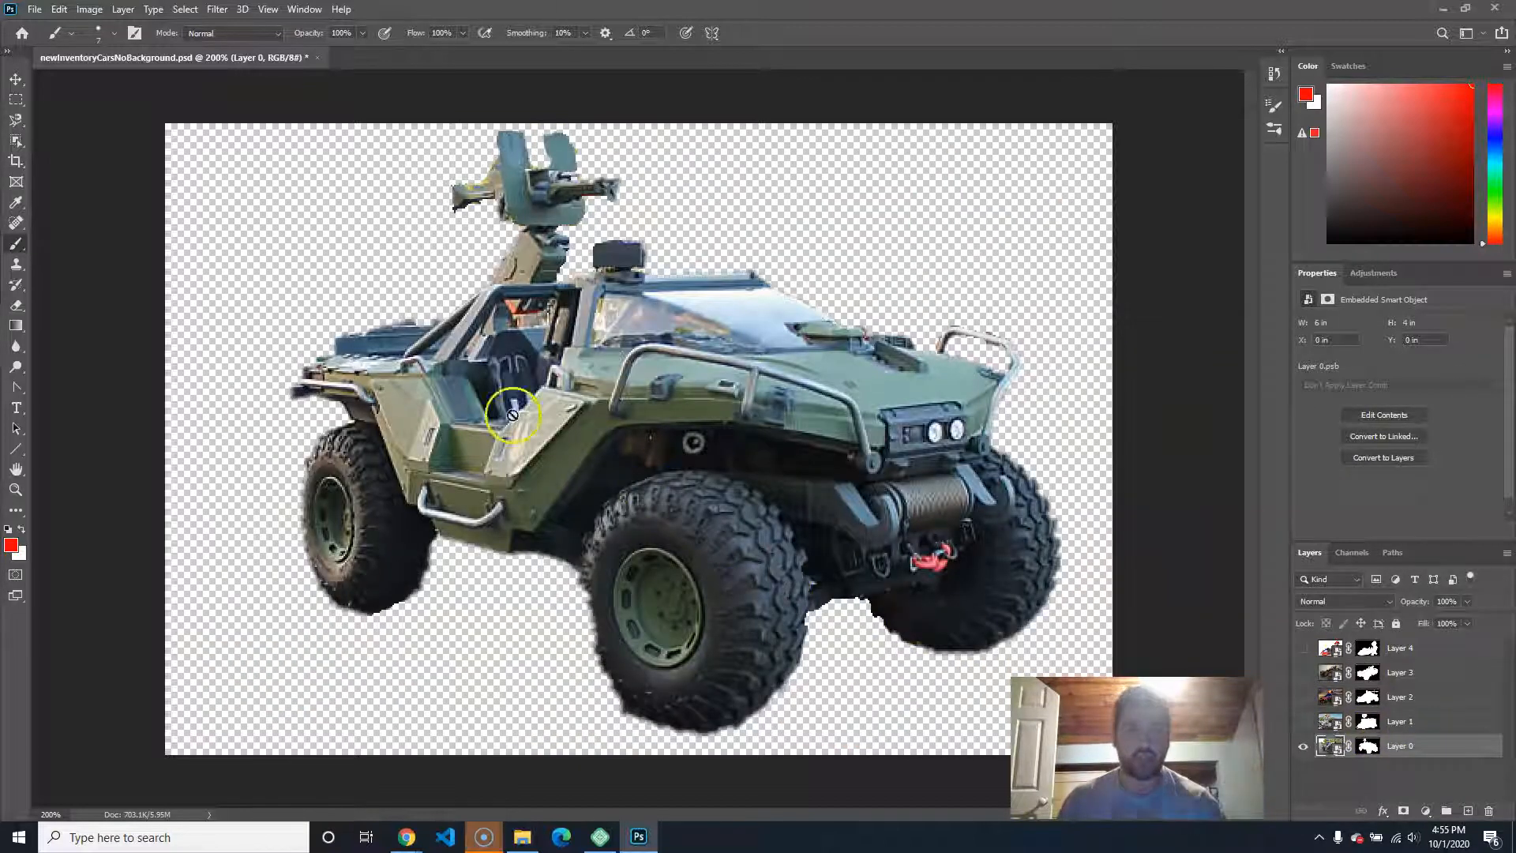
click(61, 9)
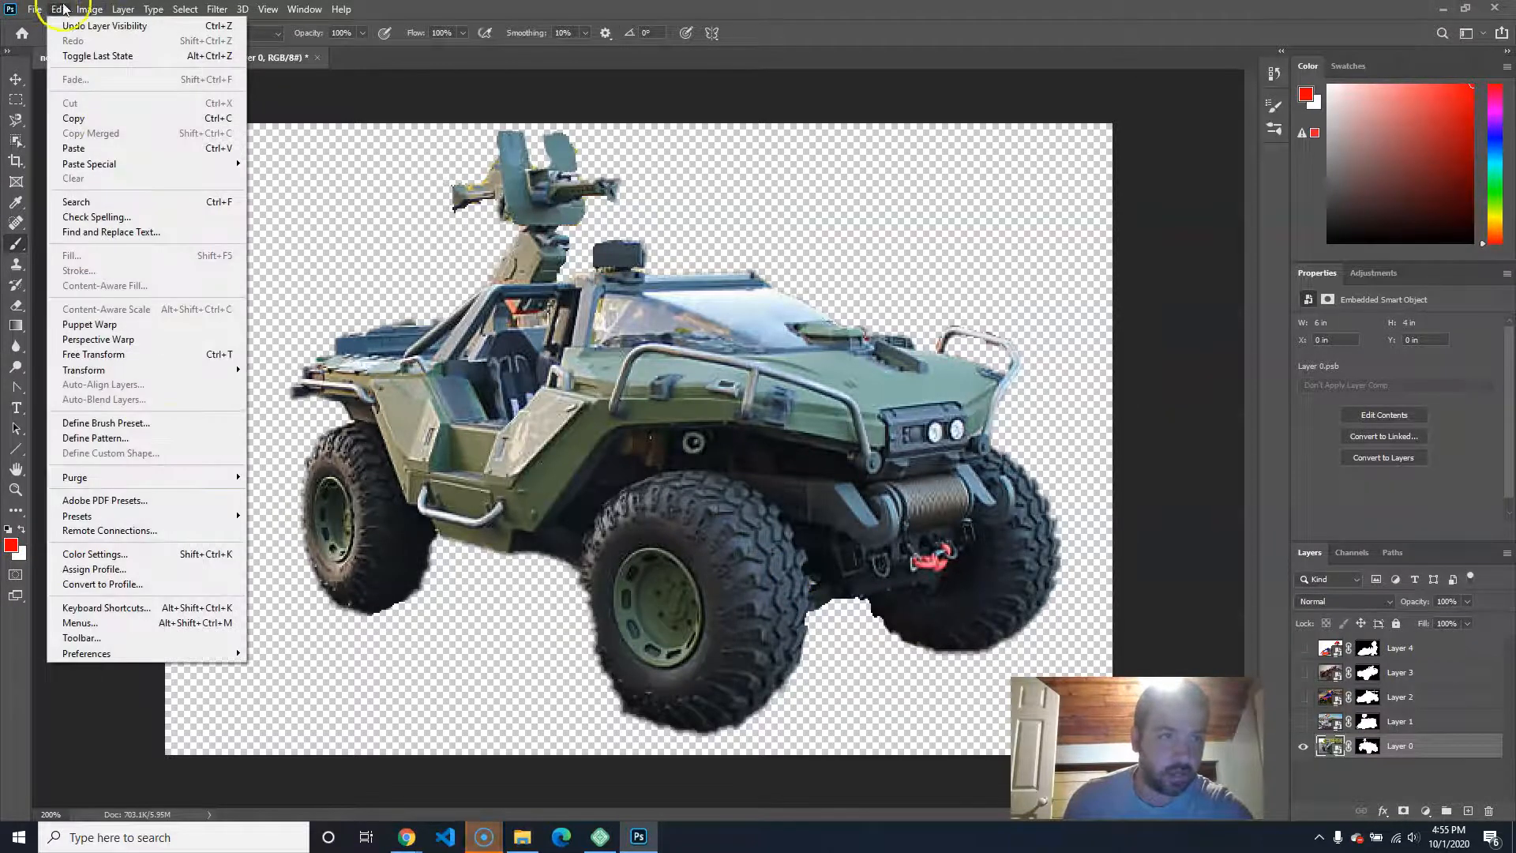
mouse_move(182, 371)
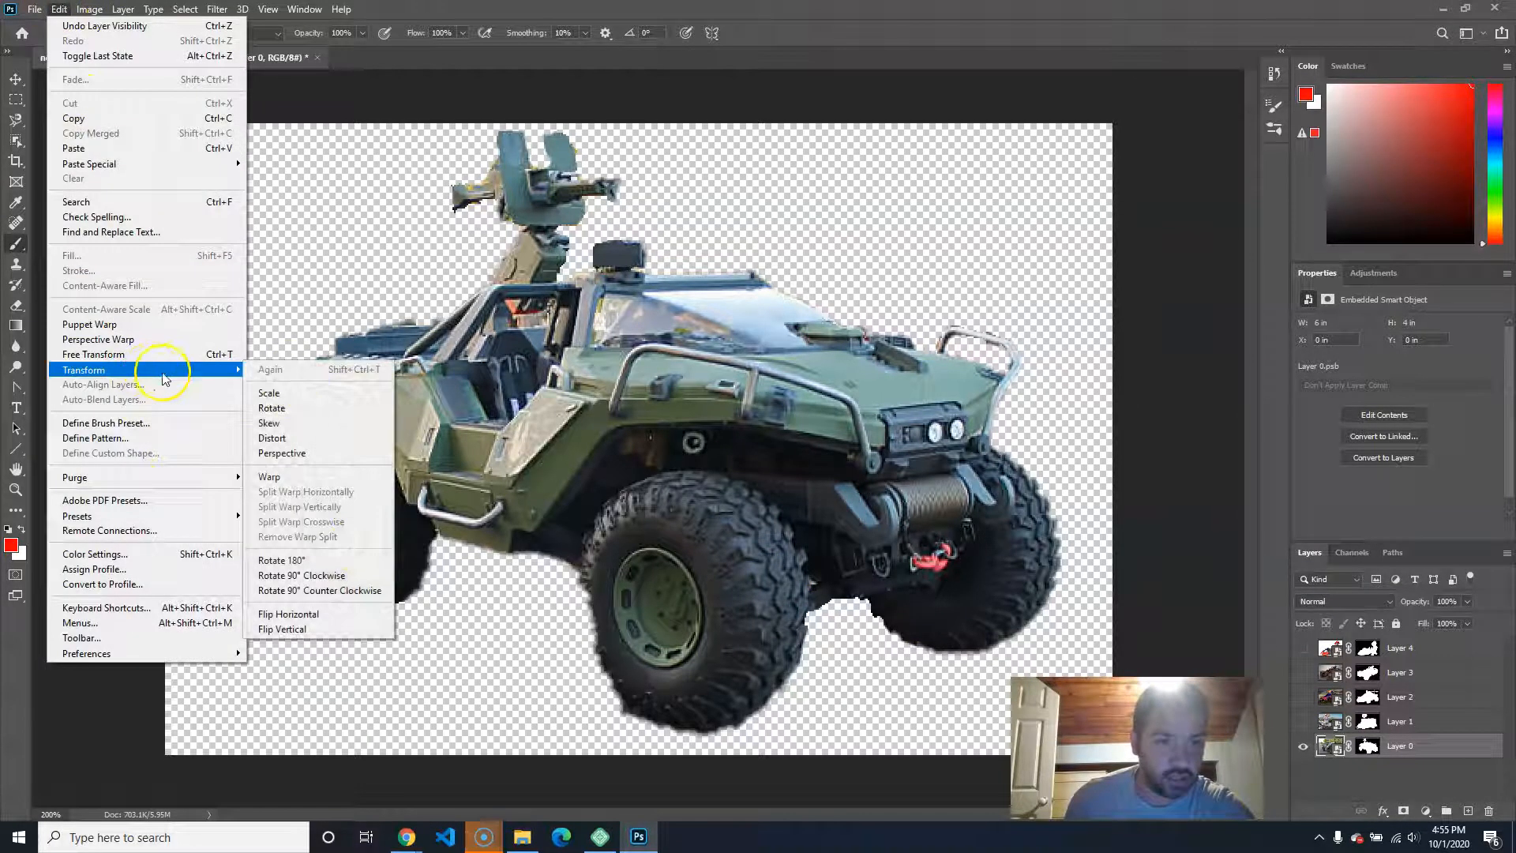
click(330, 616)
Step: Show the other vehicle layers over the flipped Layer 0 to compare their directions, then show Layer 0 alone
click(1302, 720)
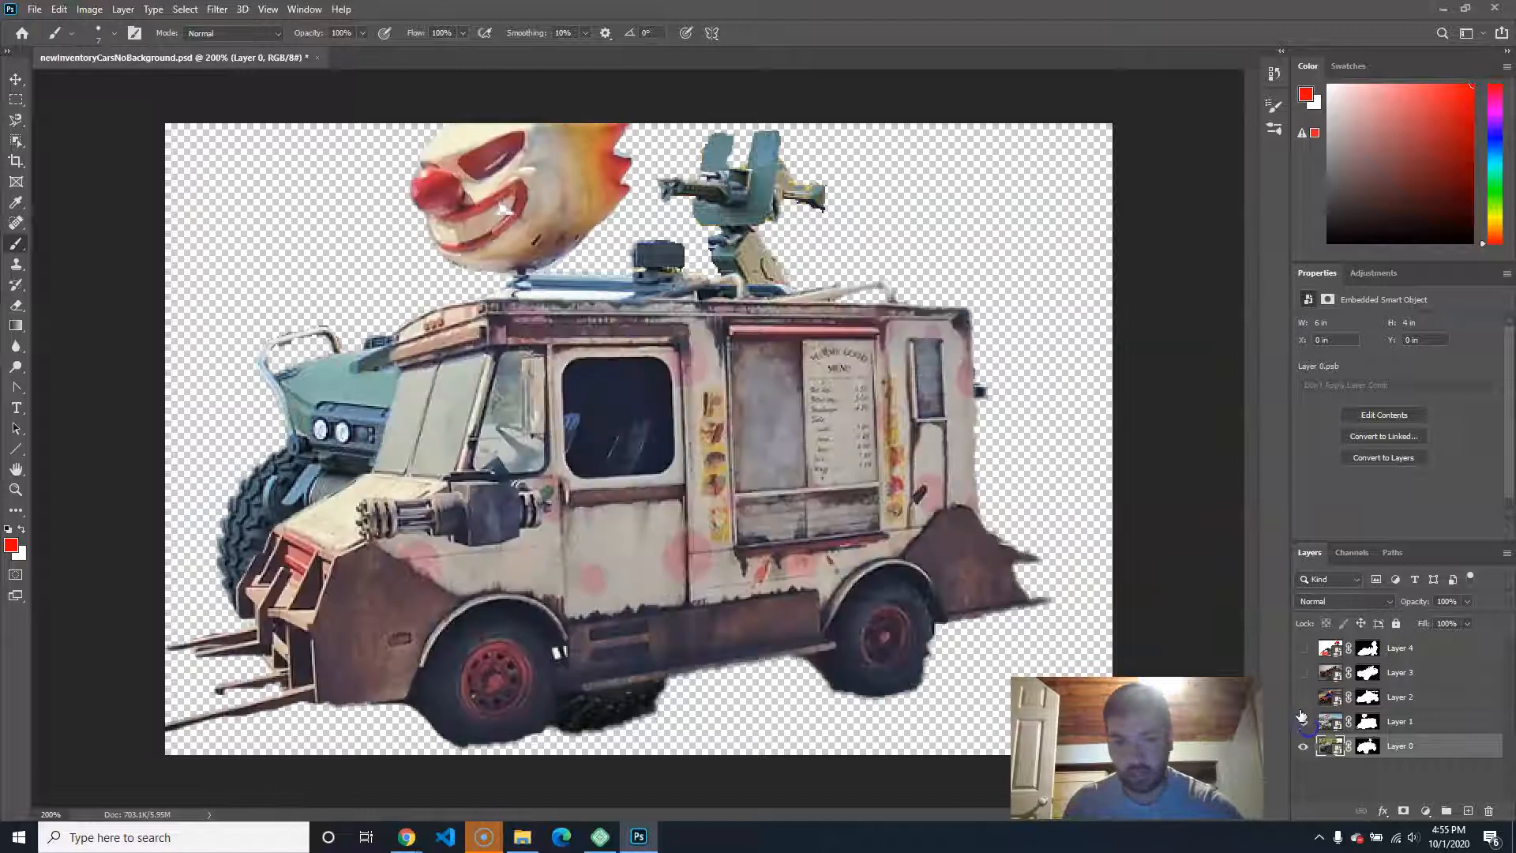
click(1302, 696)
click(1303, 671)
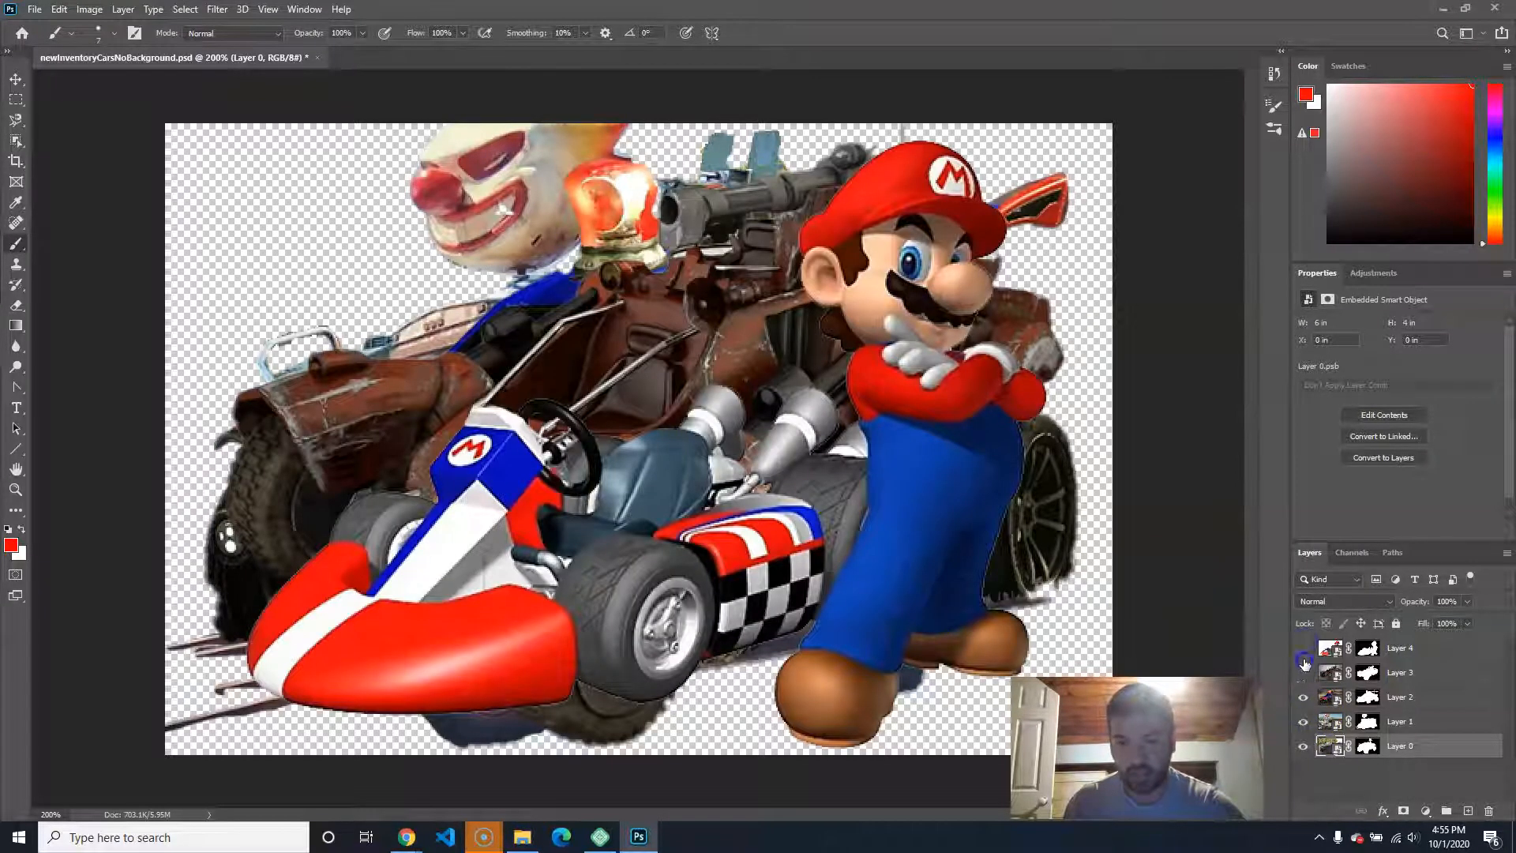
alt+click(1302, 745)
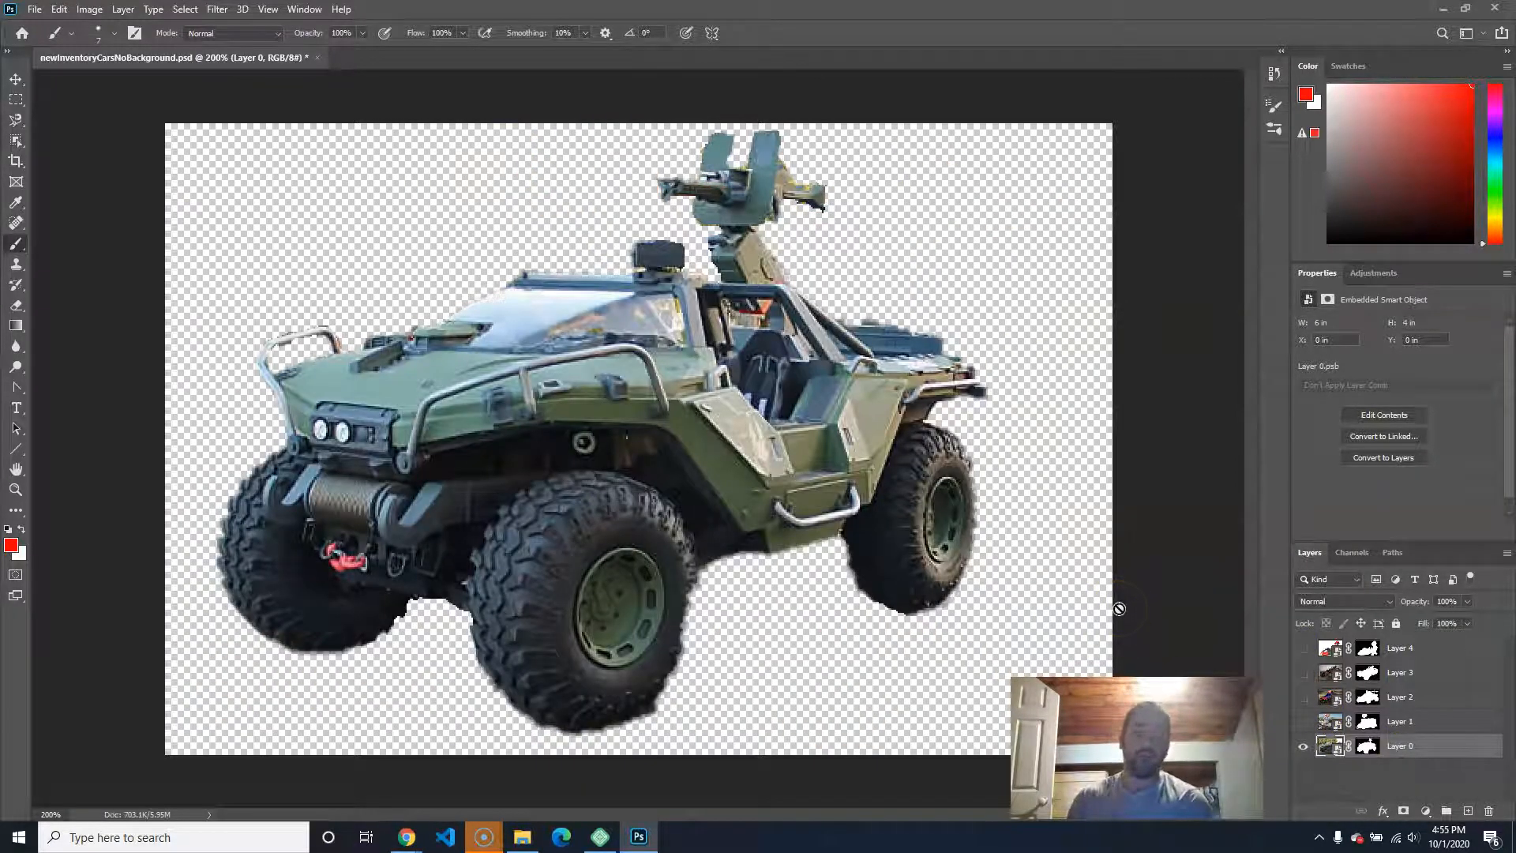
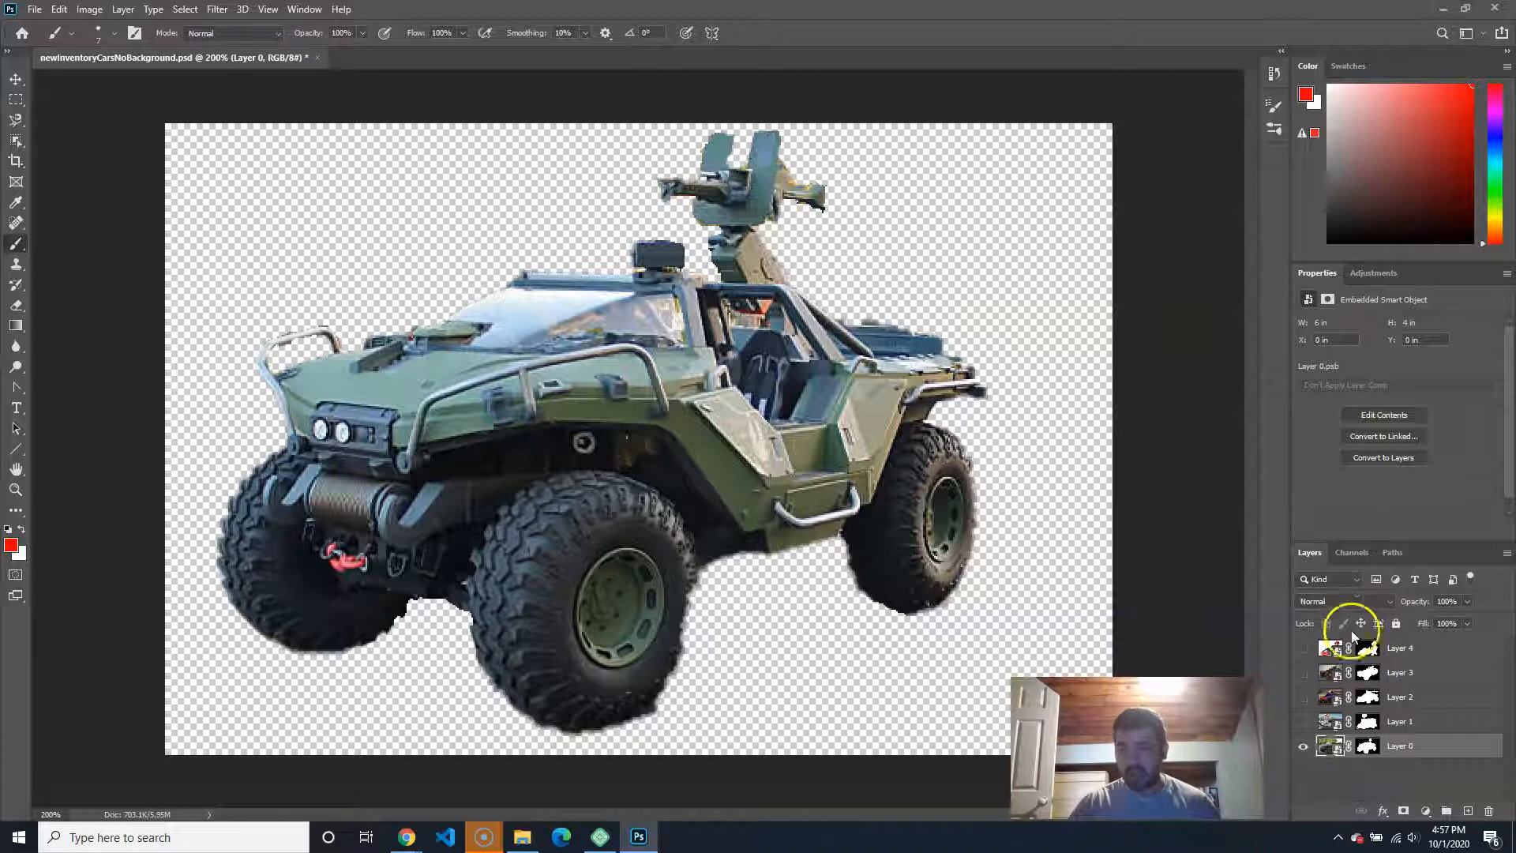
Step: Add a new layer beneath Layer 0 and fill it with white using the Paint Bucket
click(1466, 811)
drag(1402, 746, 1413, 781)
drag(16, 325, 94, 328)
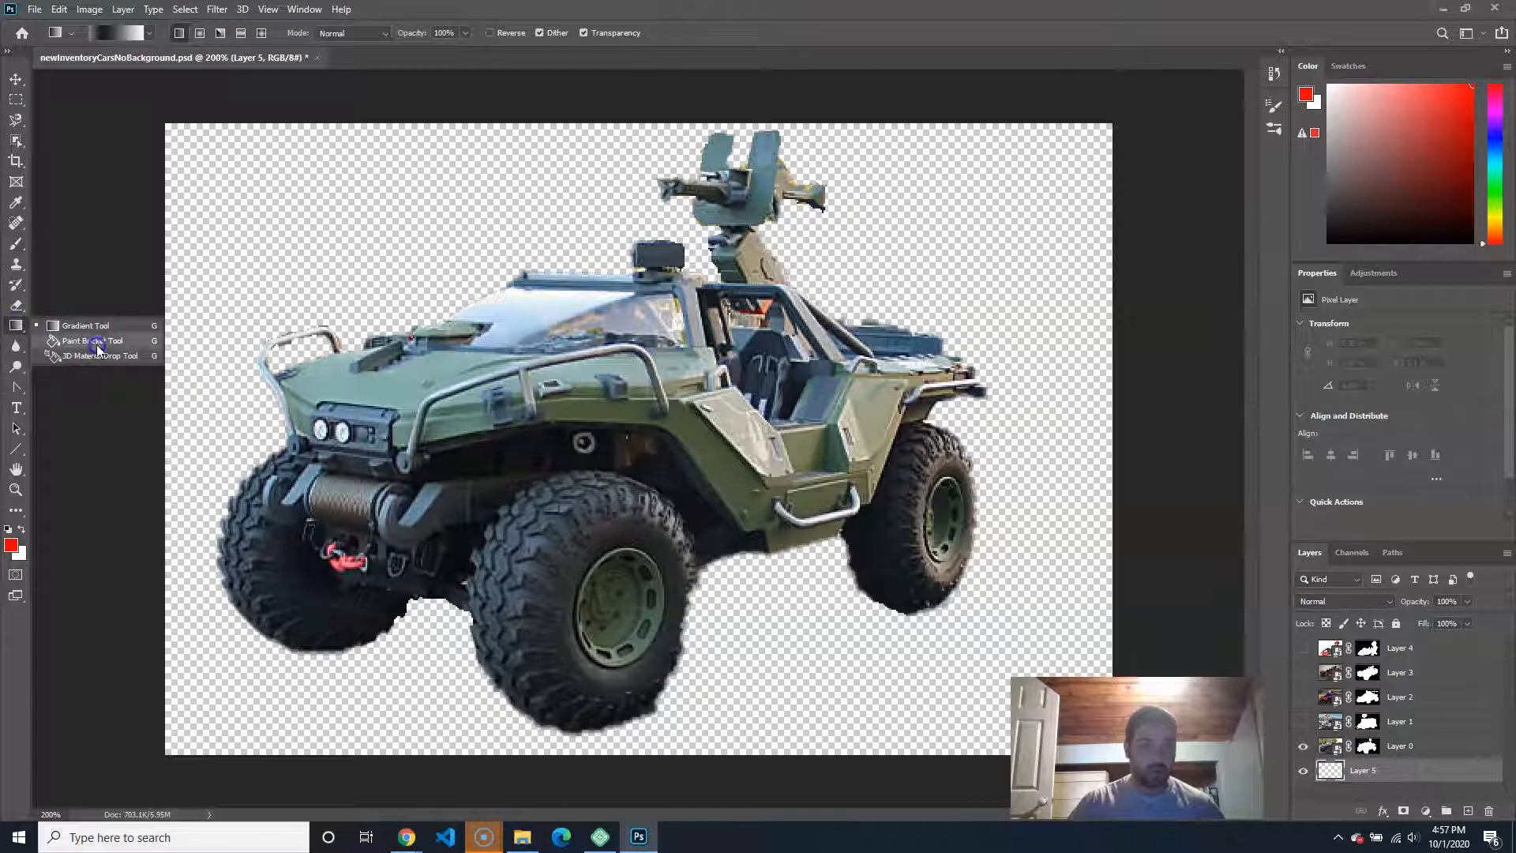
click(96, 344)
click(1329, 87)
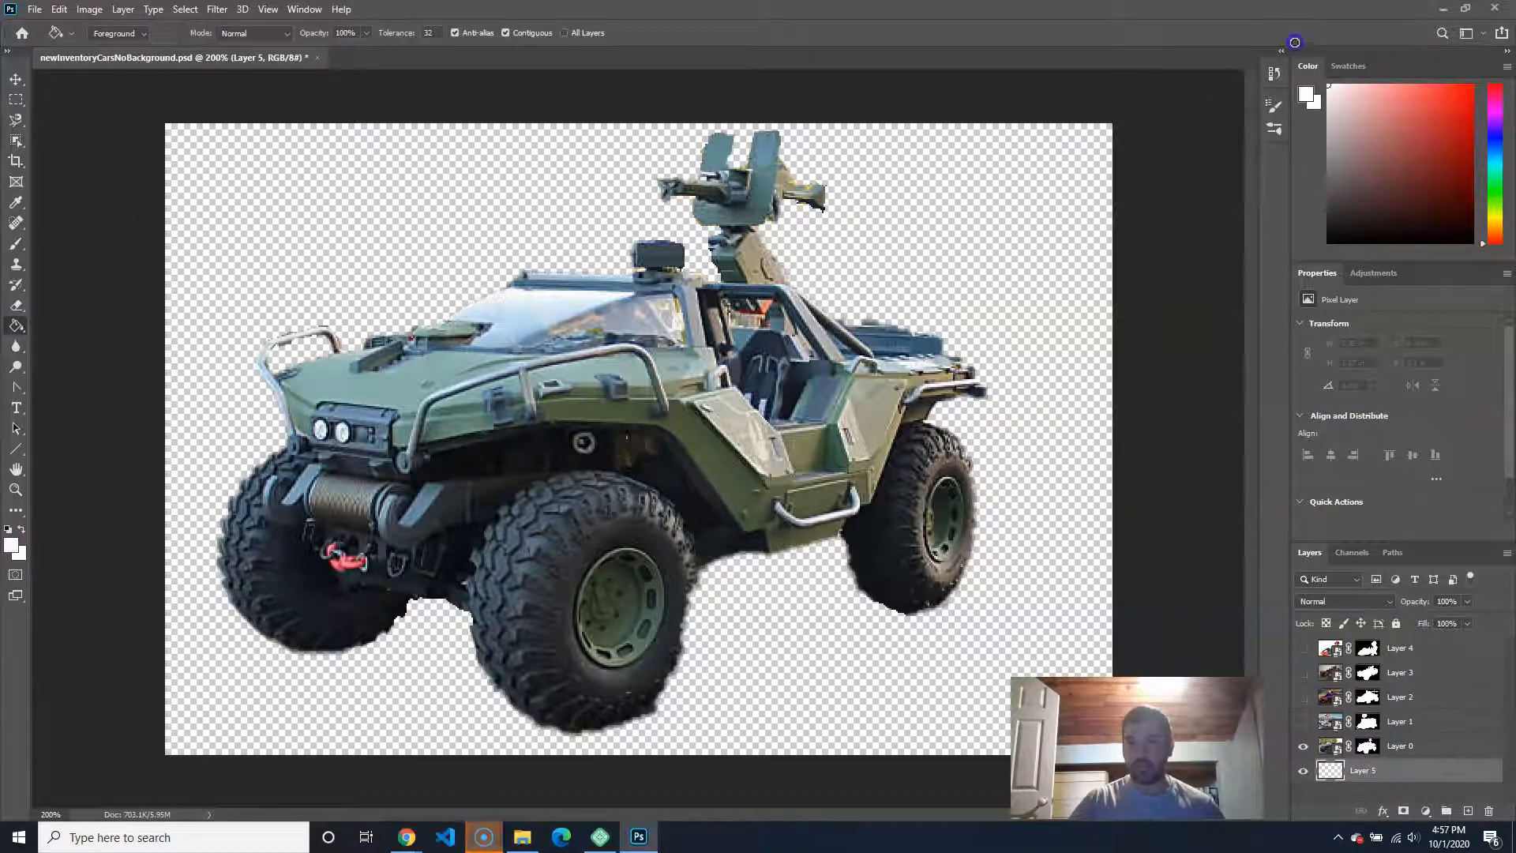
click(1013, 252)
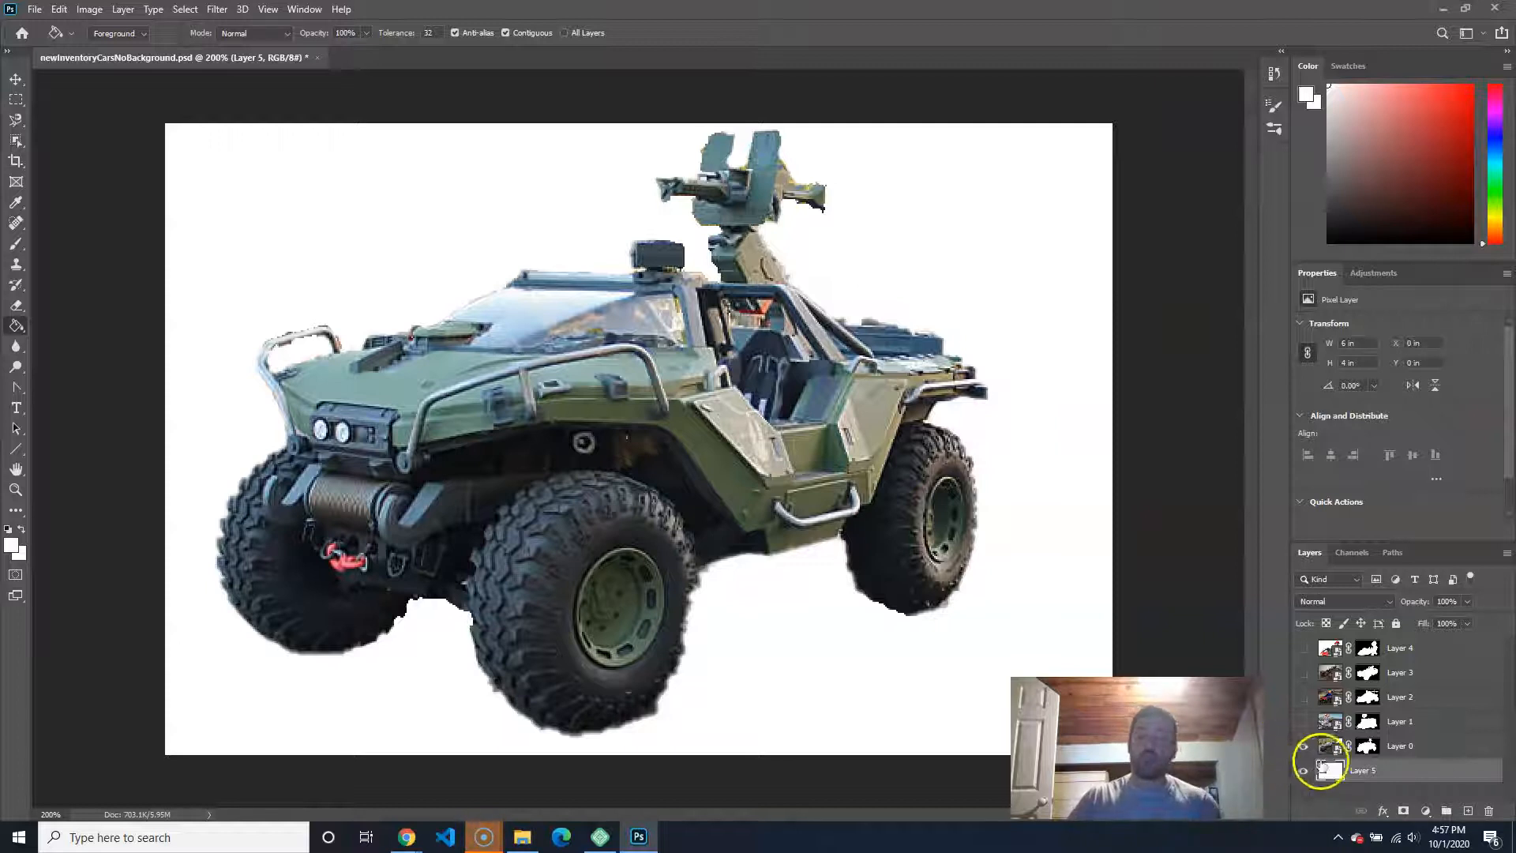
Step: Add a new layer above the white background layer and outline a four-sided Polygonal Lasso shadow area, about 4.2 by 1.37 in, under the vehicle
click(1403, 746)
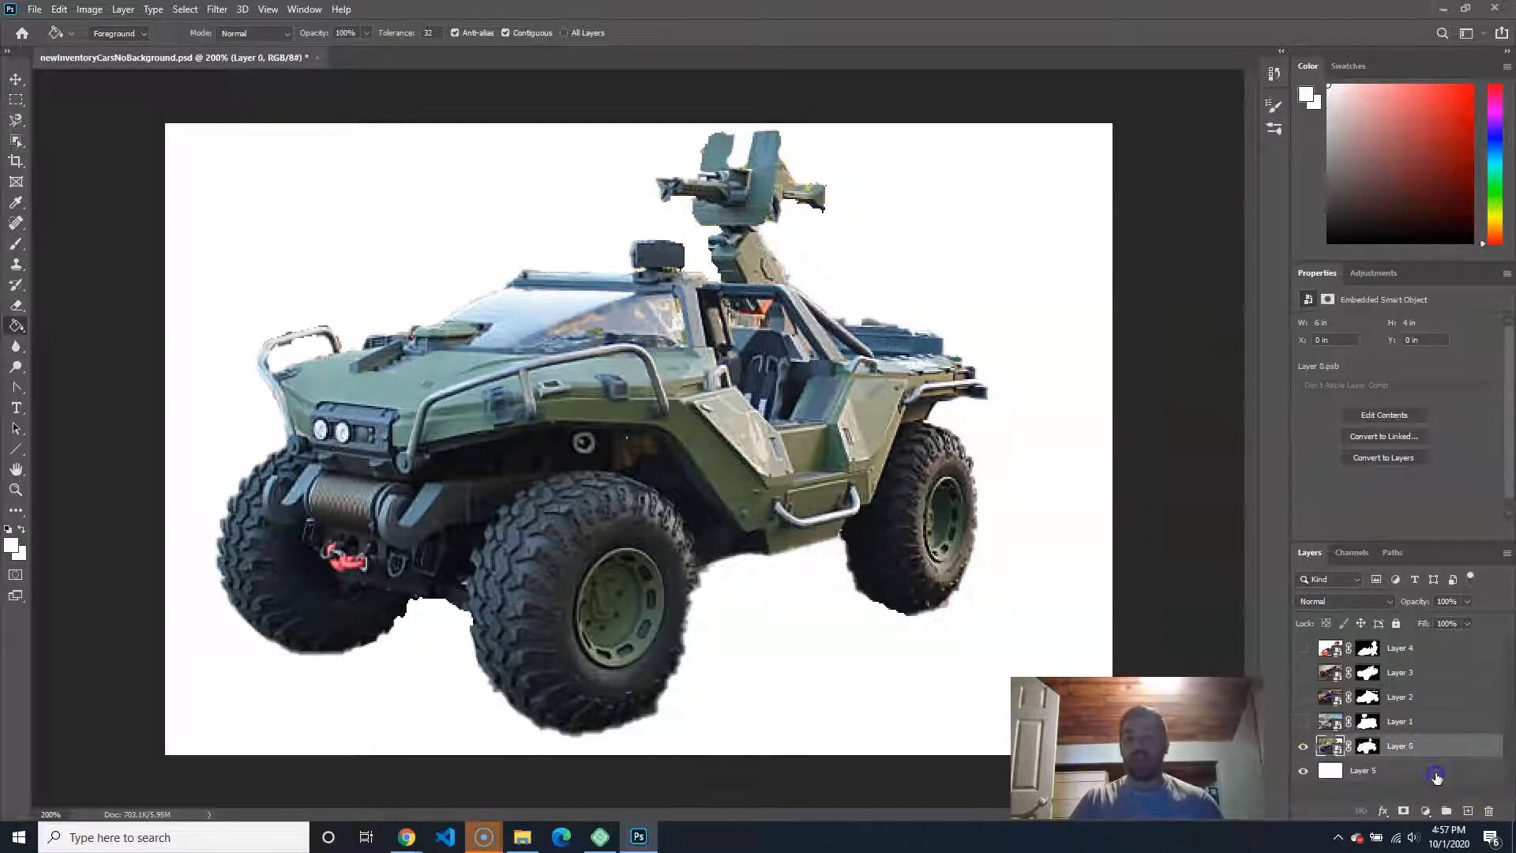
click(1436, 774)
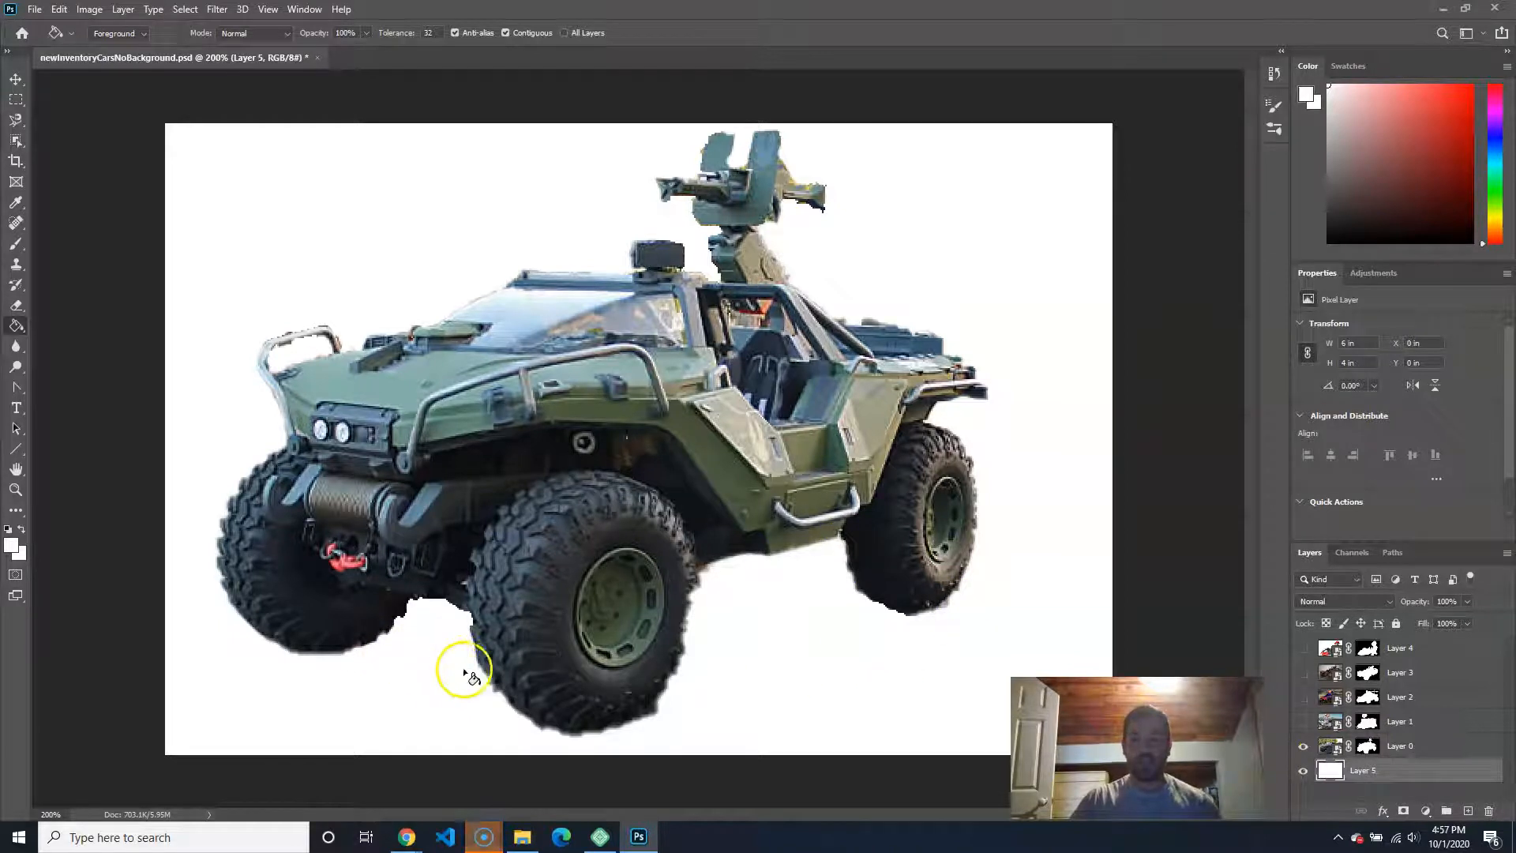
click(1469, 812)
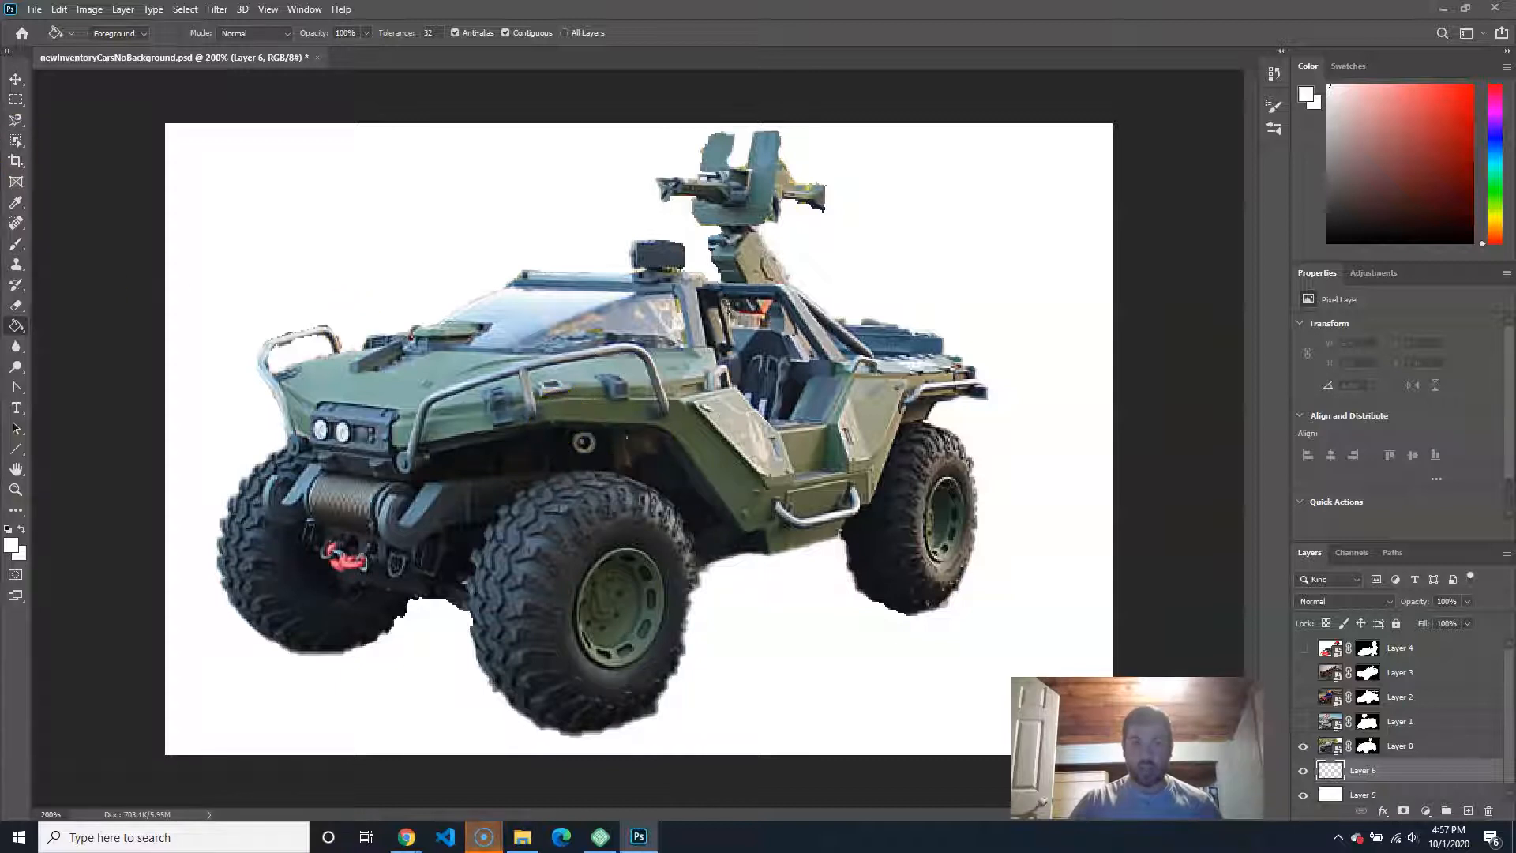
drag(16, 119, 99, 135)
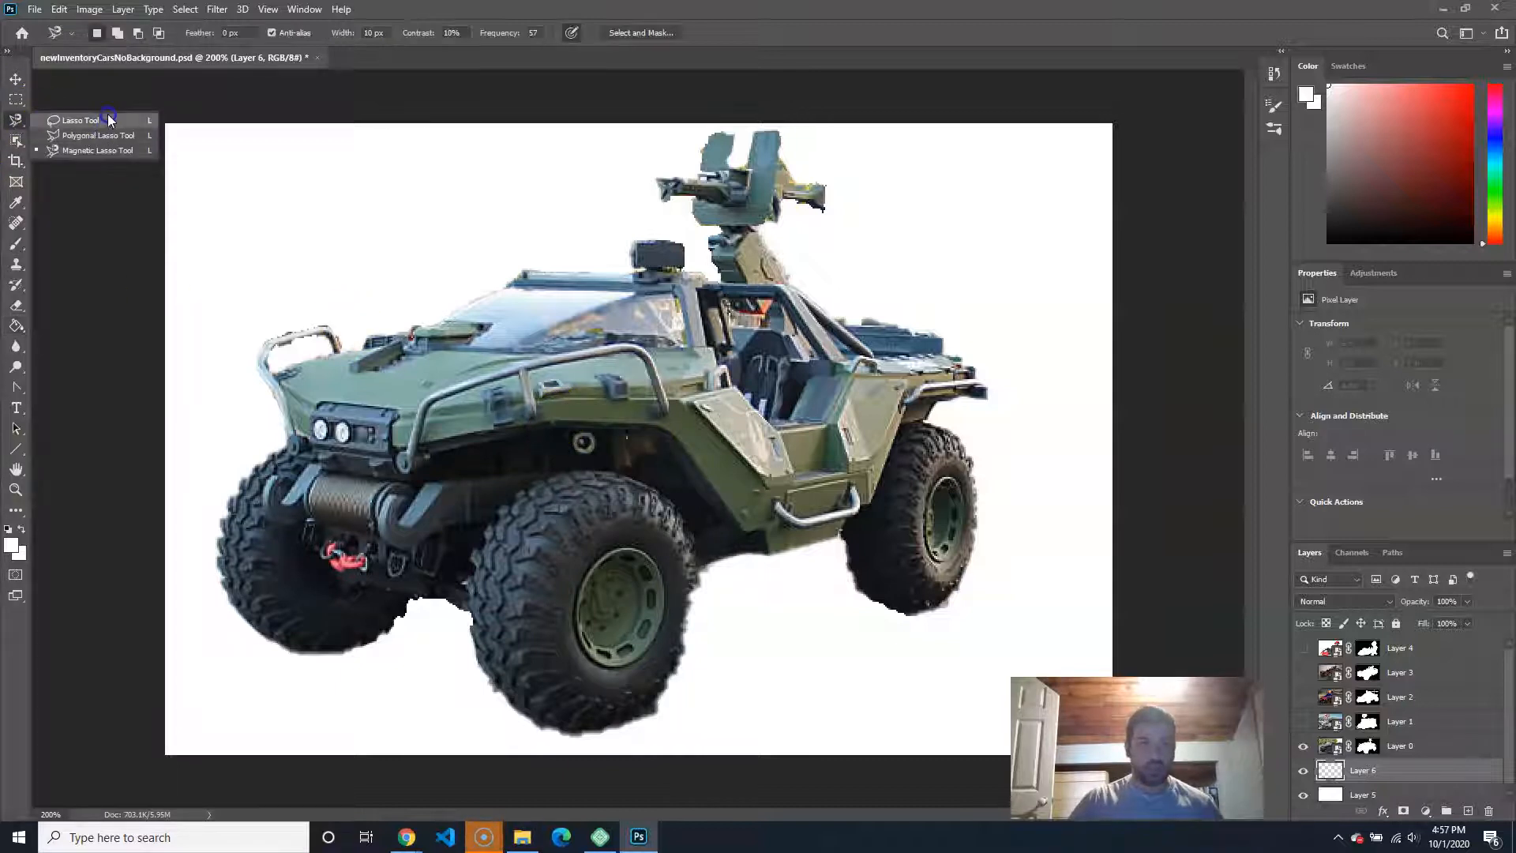
click(107, 134)
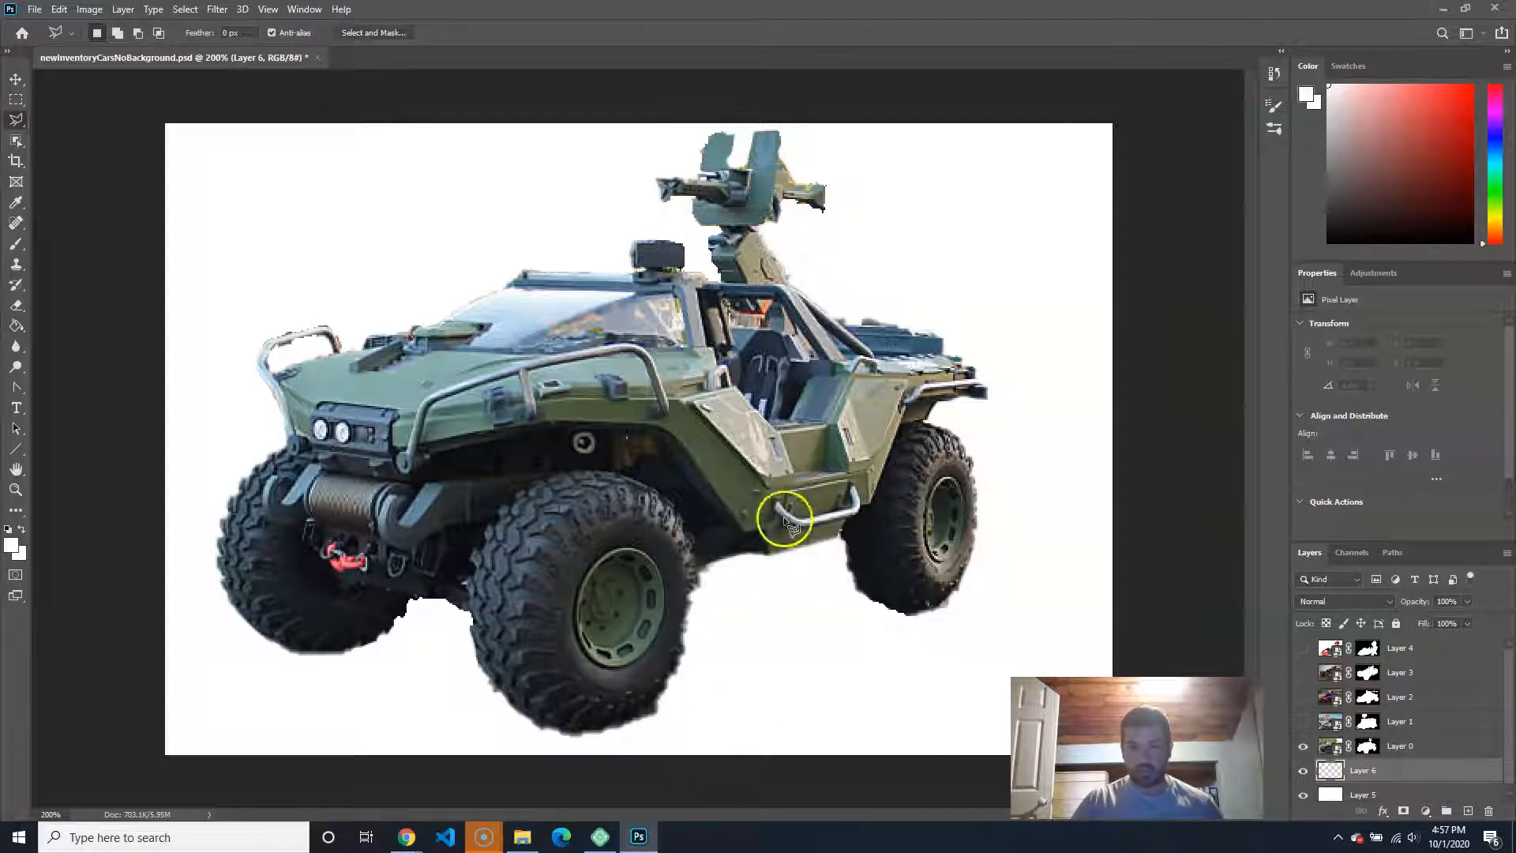
click(833, 509)
click(303, 604)
click(580, 724)
click(963, 604)
click(849, 519)
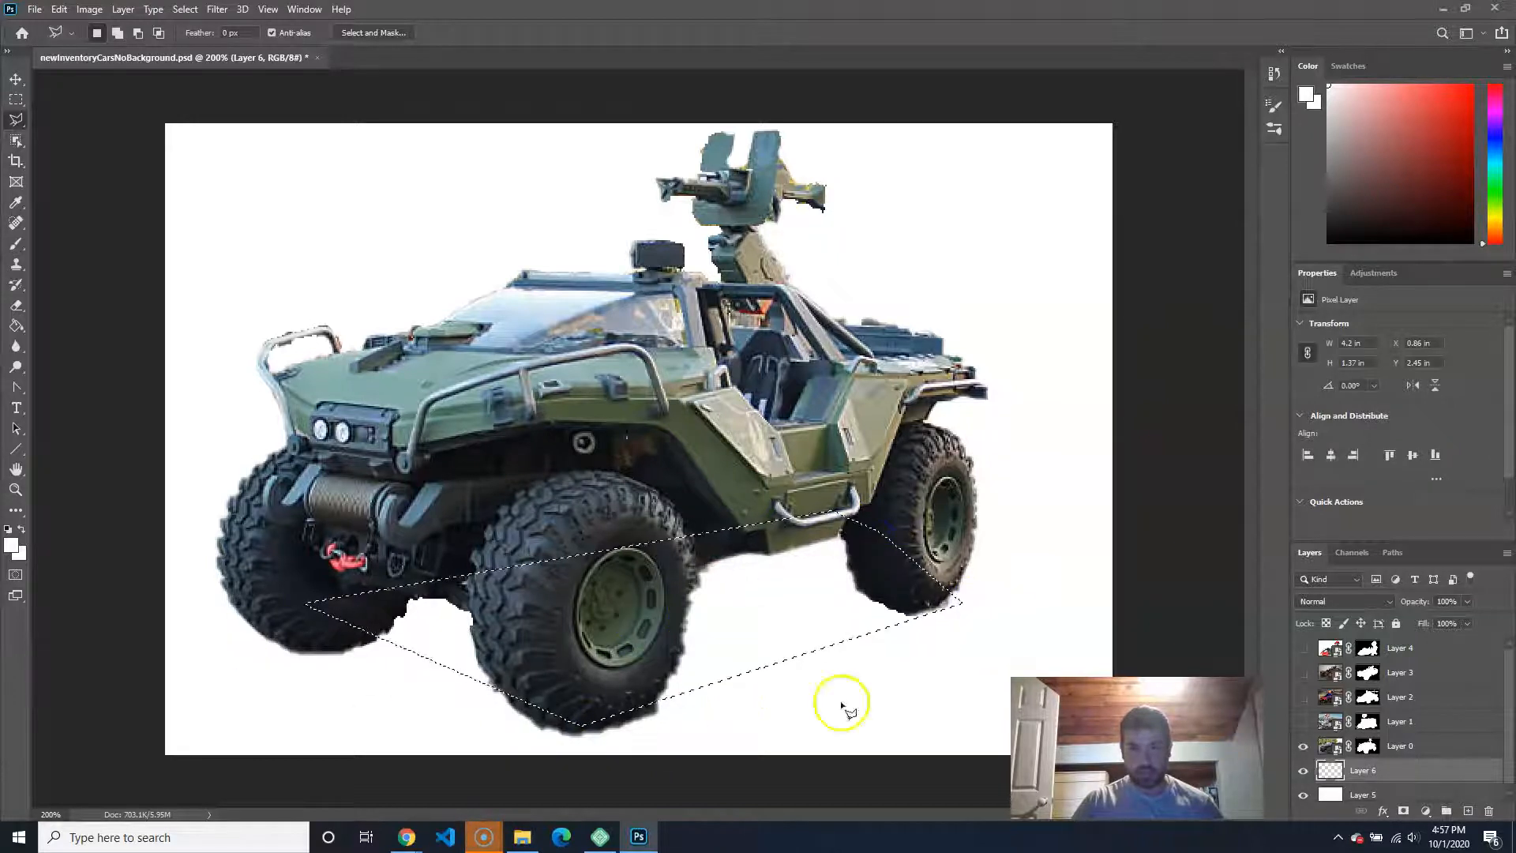
Step: Set the foreground color to black and fill the shadow selection on Layer 6 with the Paint Bucket
click(11, 544)
click(378, 568)
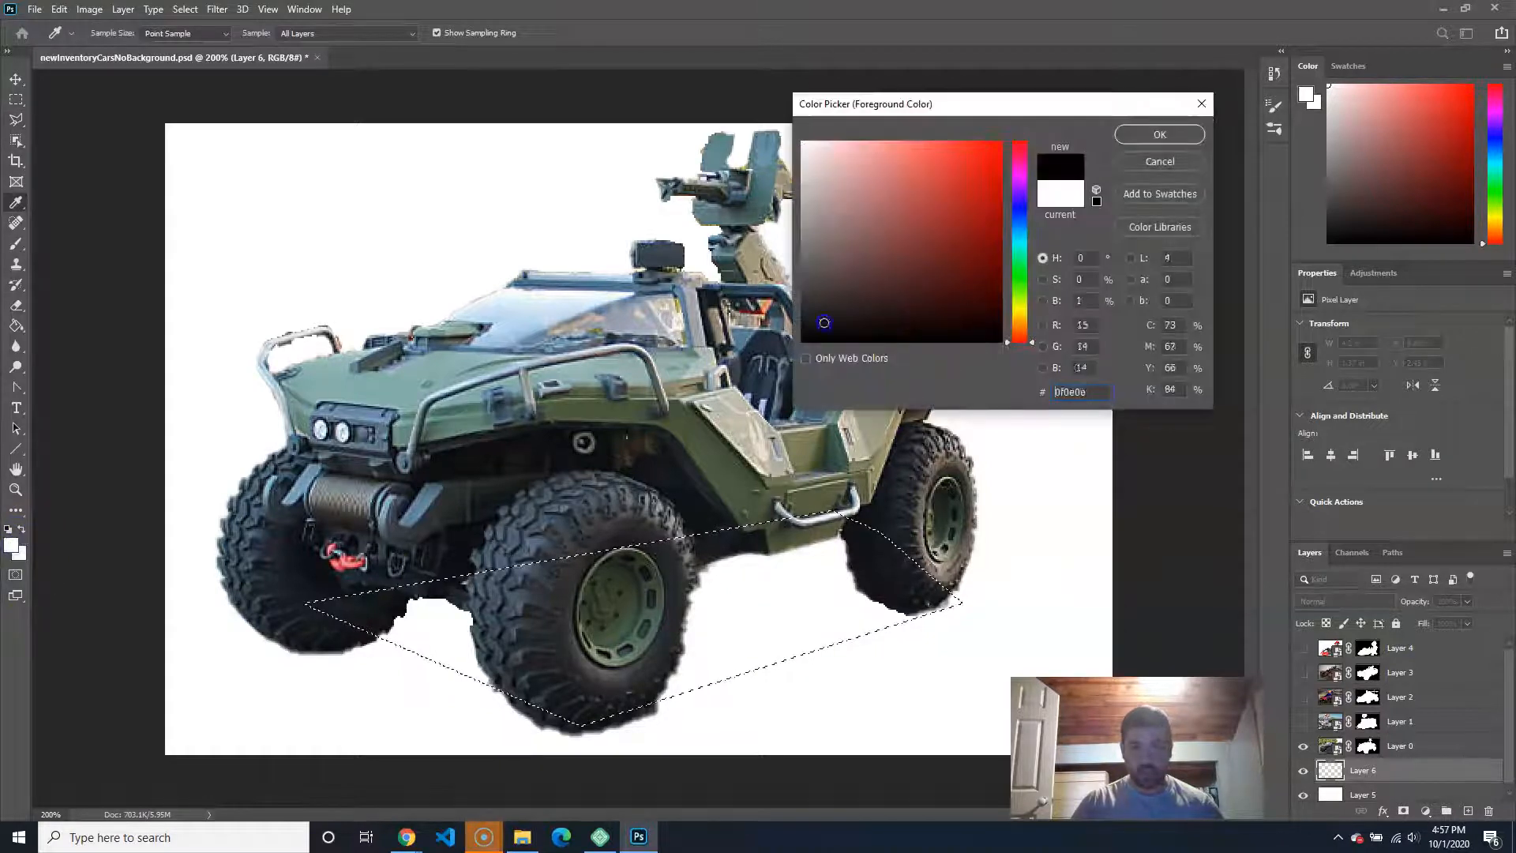
click(1159, 134)
click(16, 324)
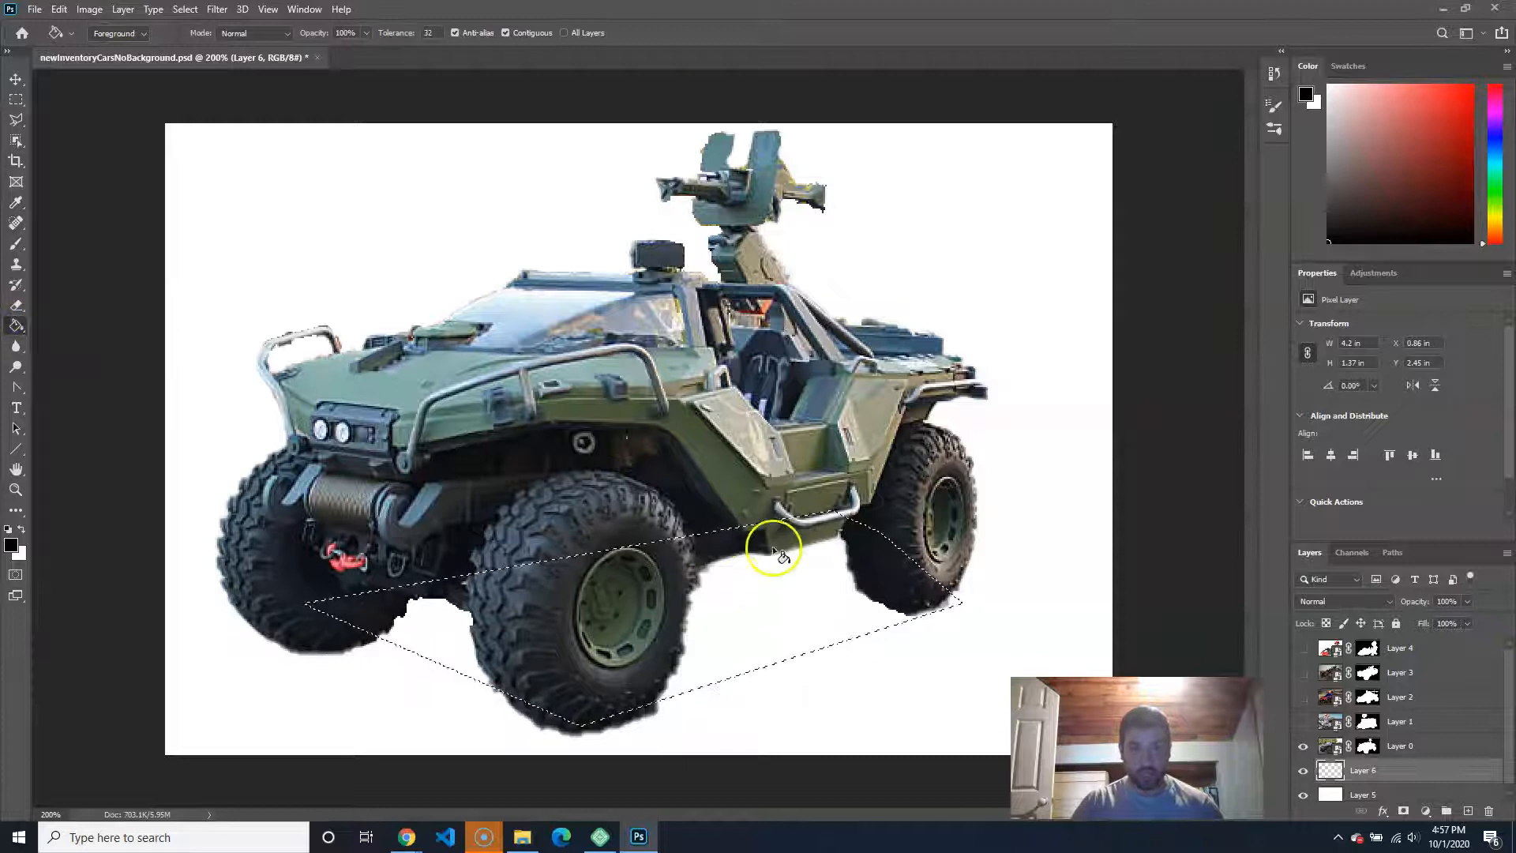
click(775, 570)
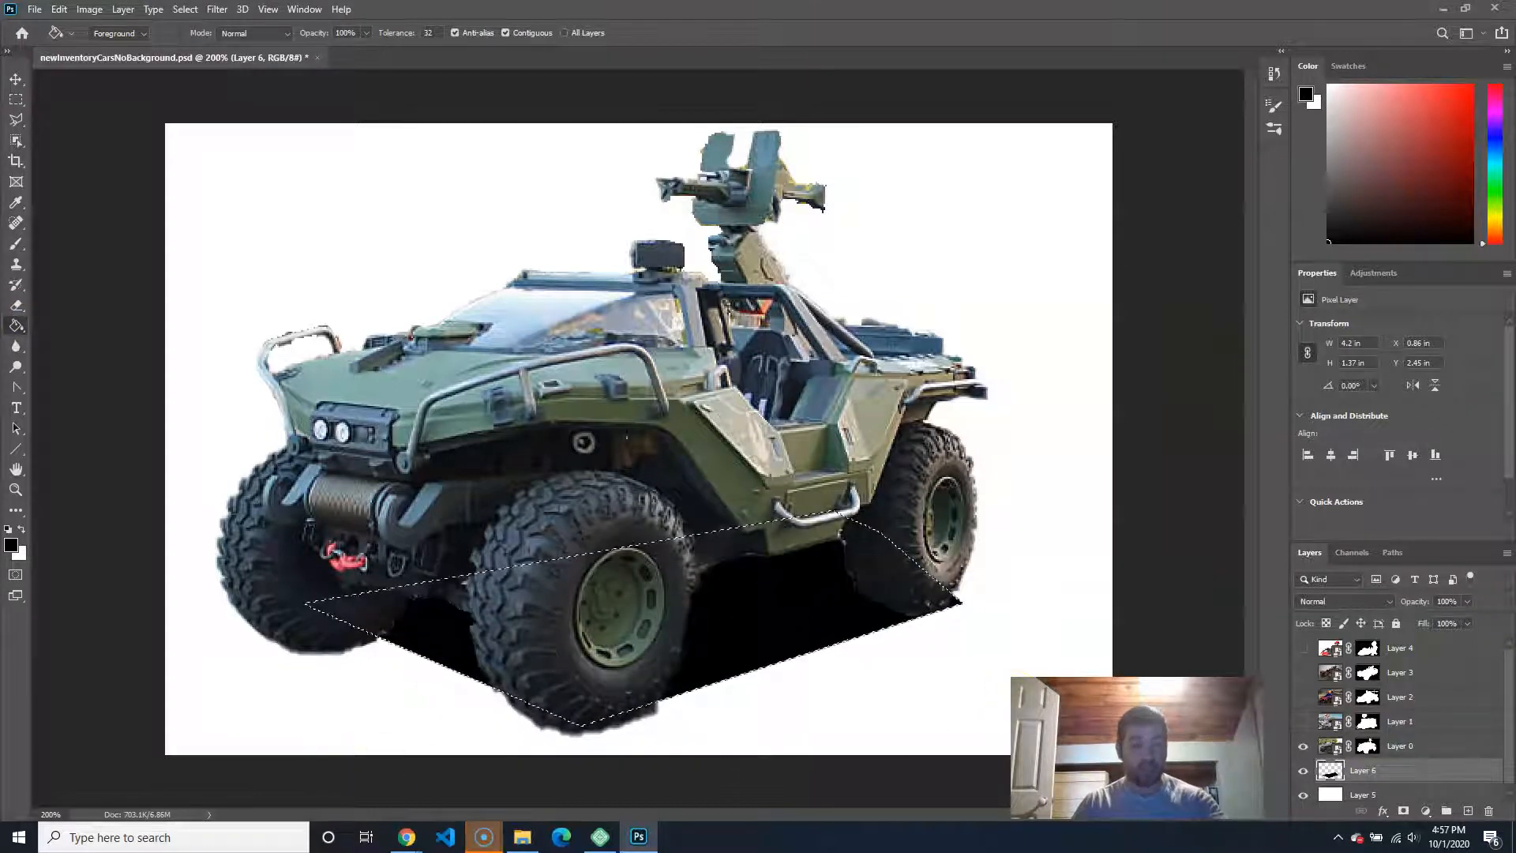
Step: Deselect the filled shadow on Layer 6 and apply a Gaussian Blur with a radius of 24.9 pixels
key(ctrl+d)
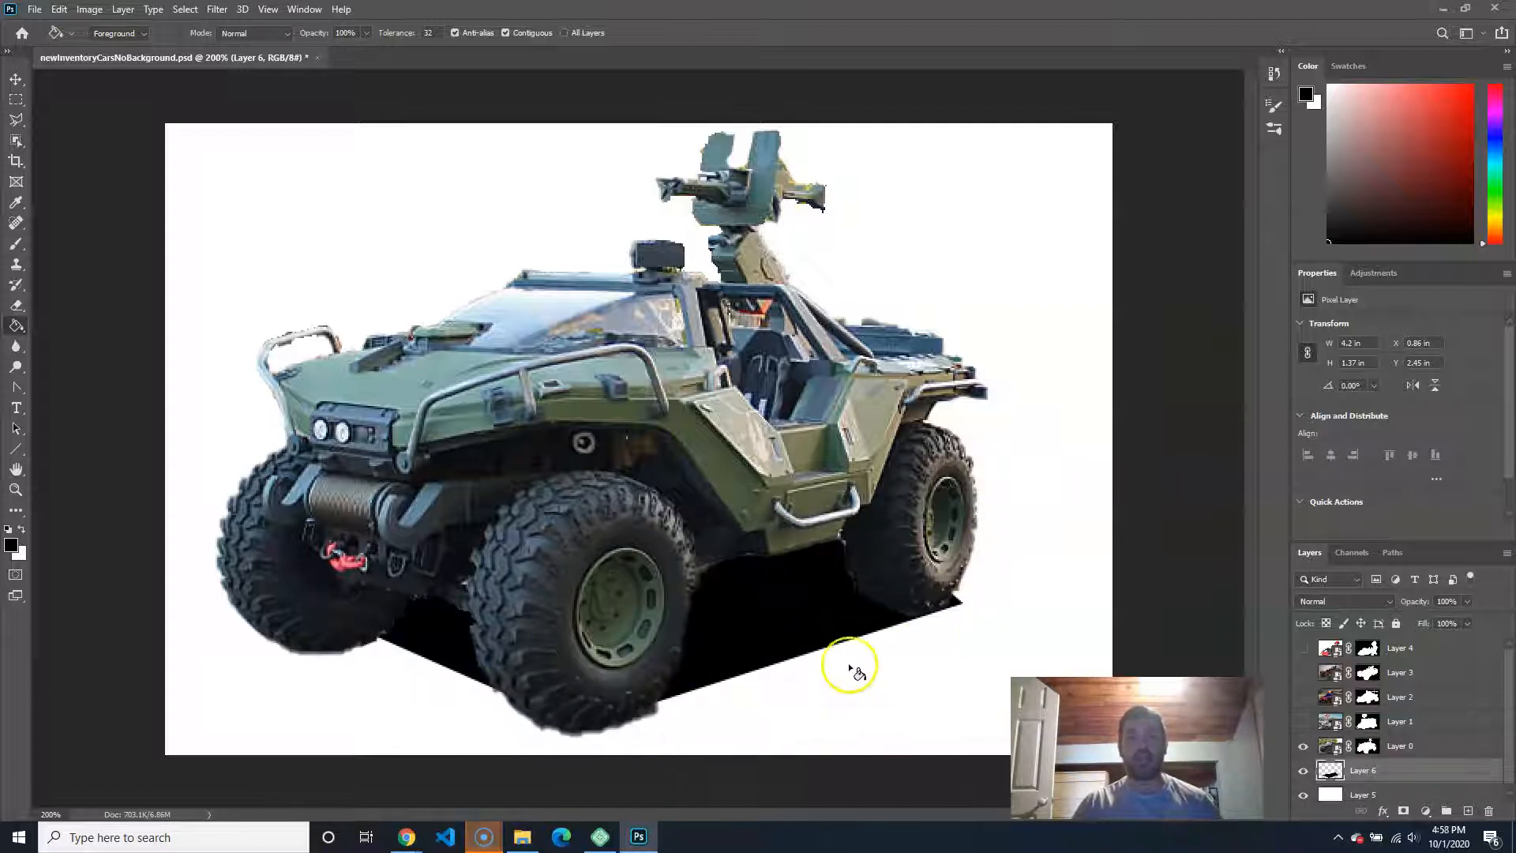
click(215, 9)
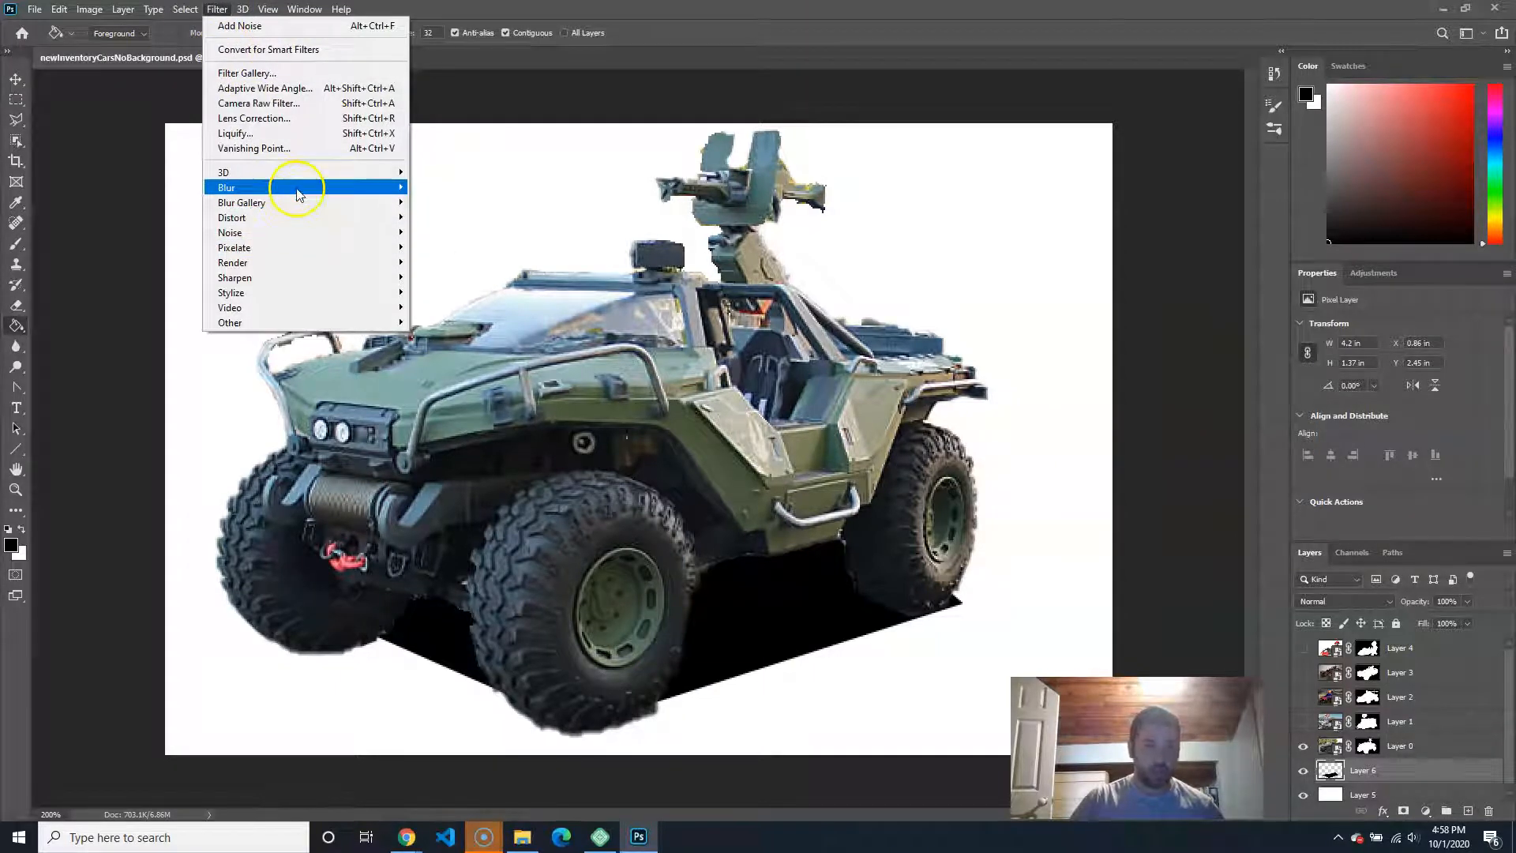
mouse_move(300, 187)
click(469, 248)
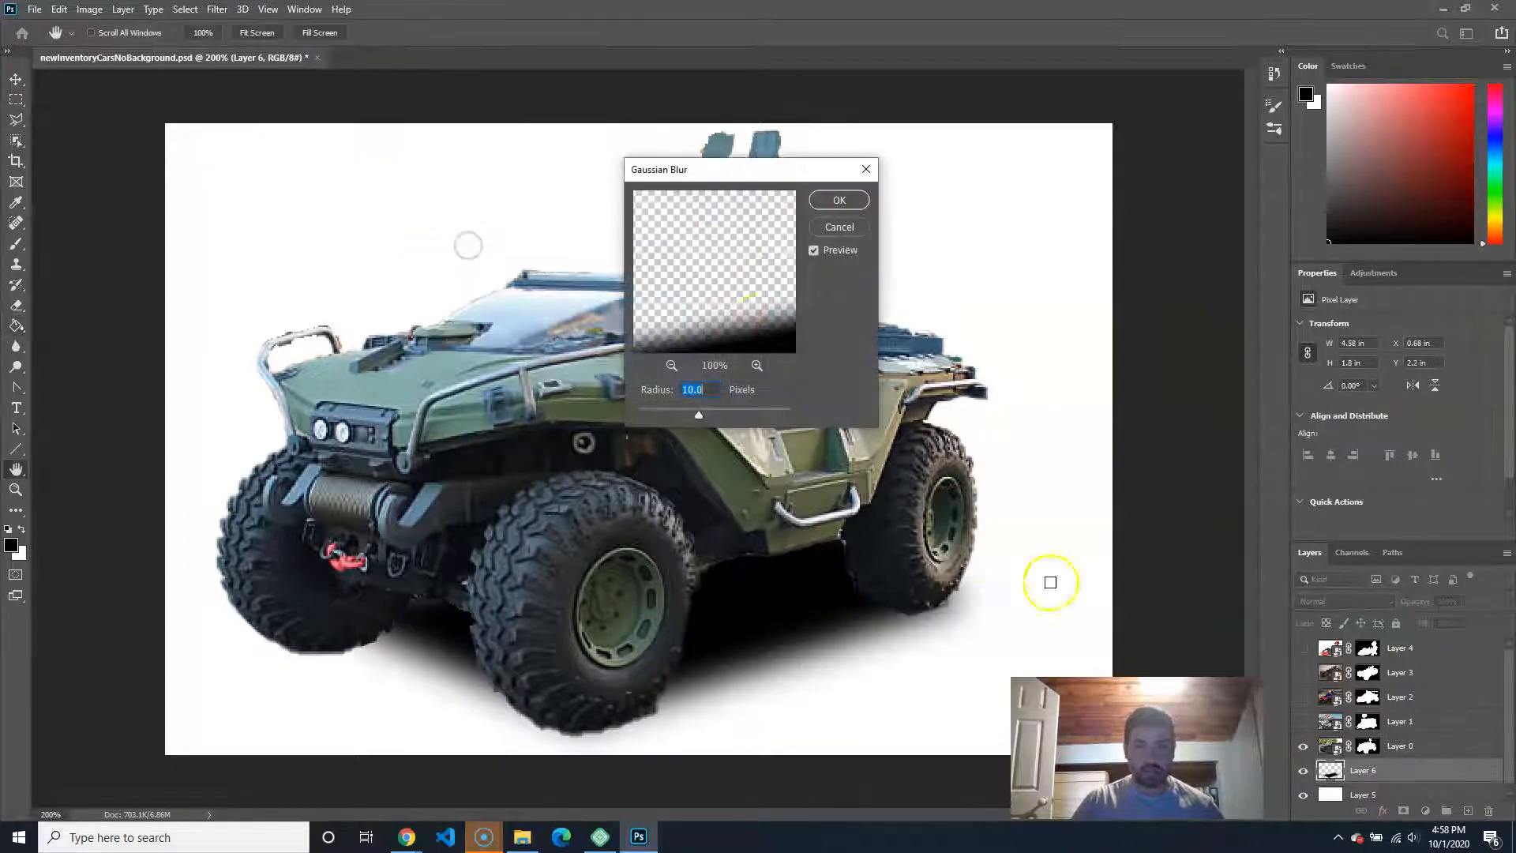
drag(705, 418, 710, 423)
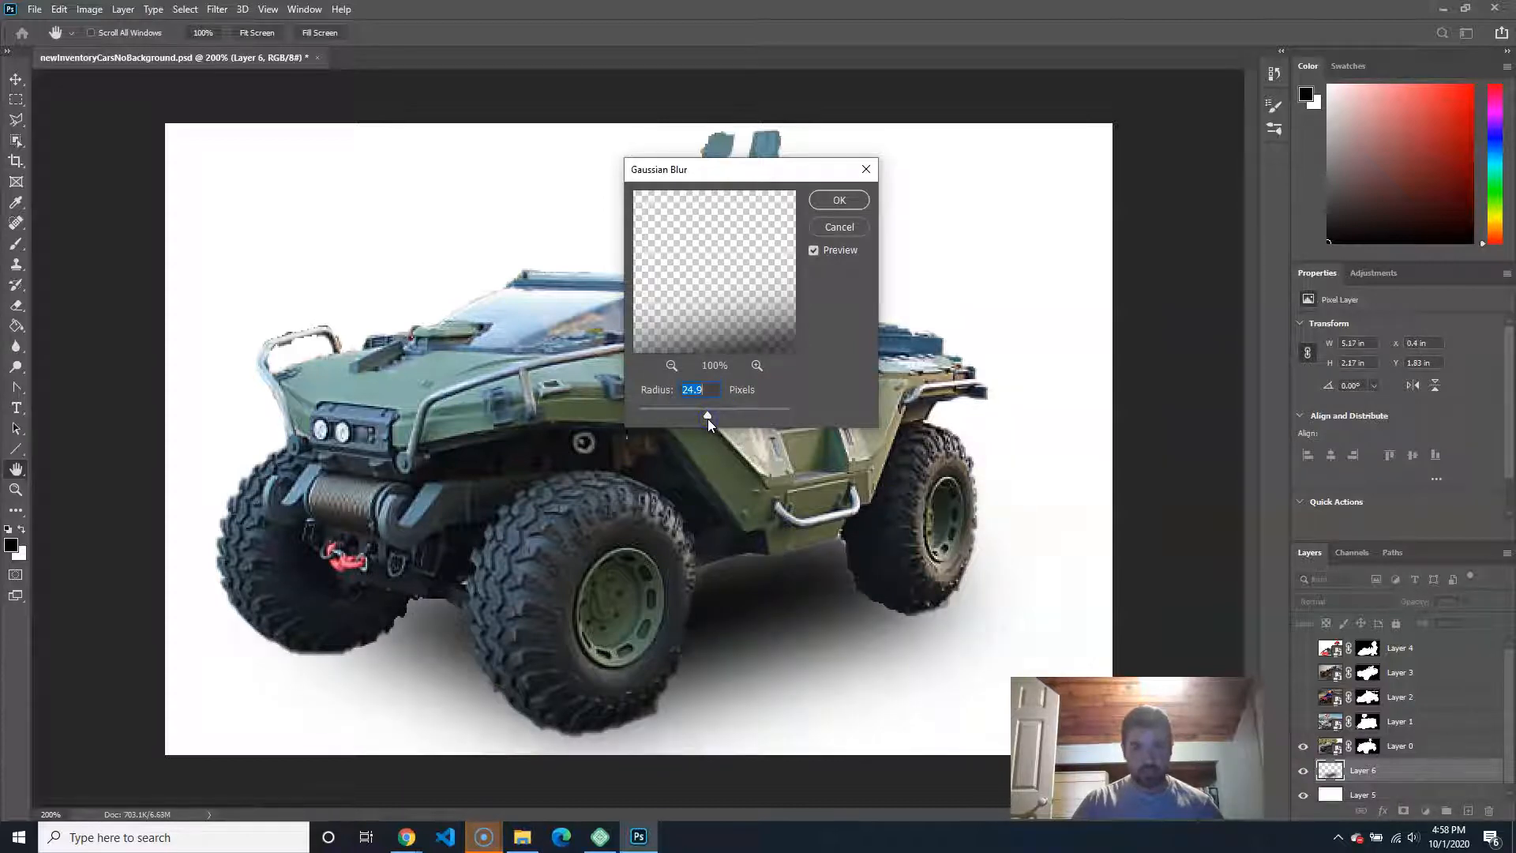
click(839, 202)
Step: Reduce the opacity of the blurred shadow on Layer 6 to 72%
click(1480, 573)
click(1466, 603)
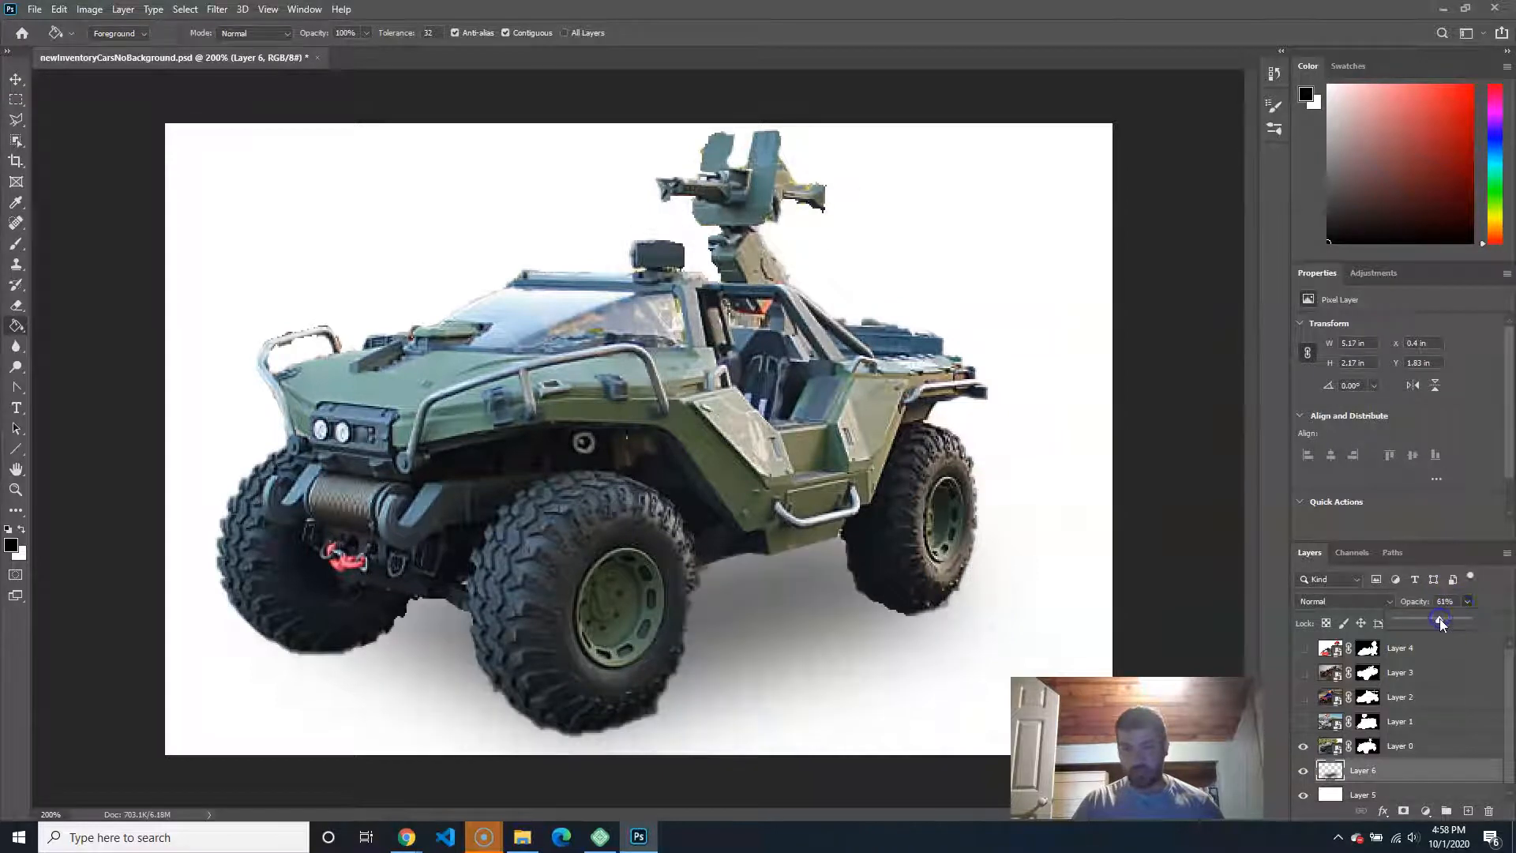
drag(1440, 624, 1447, 626)
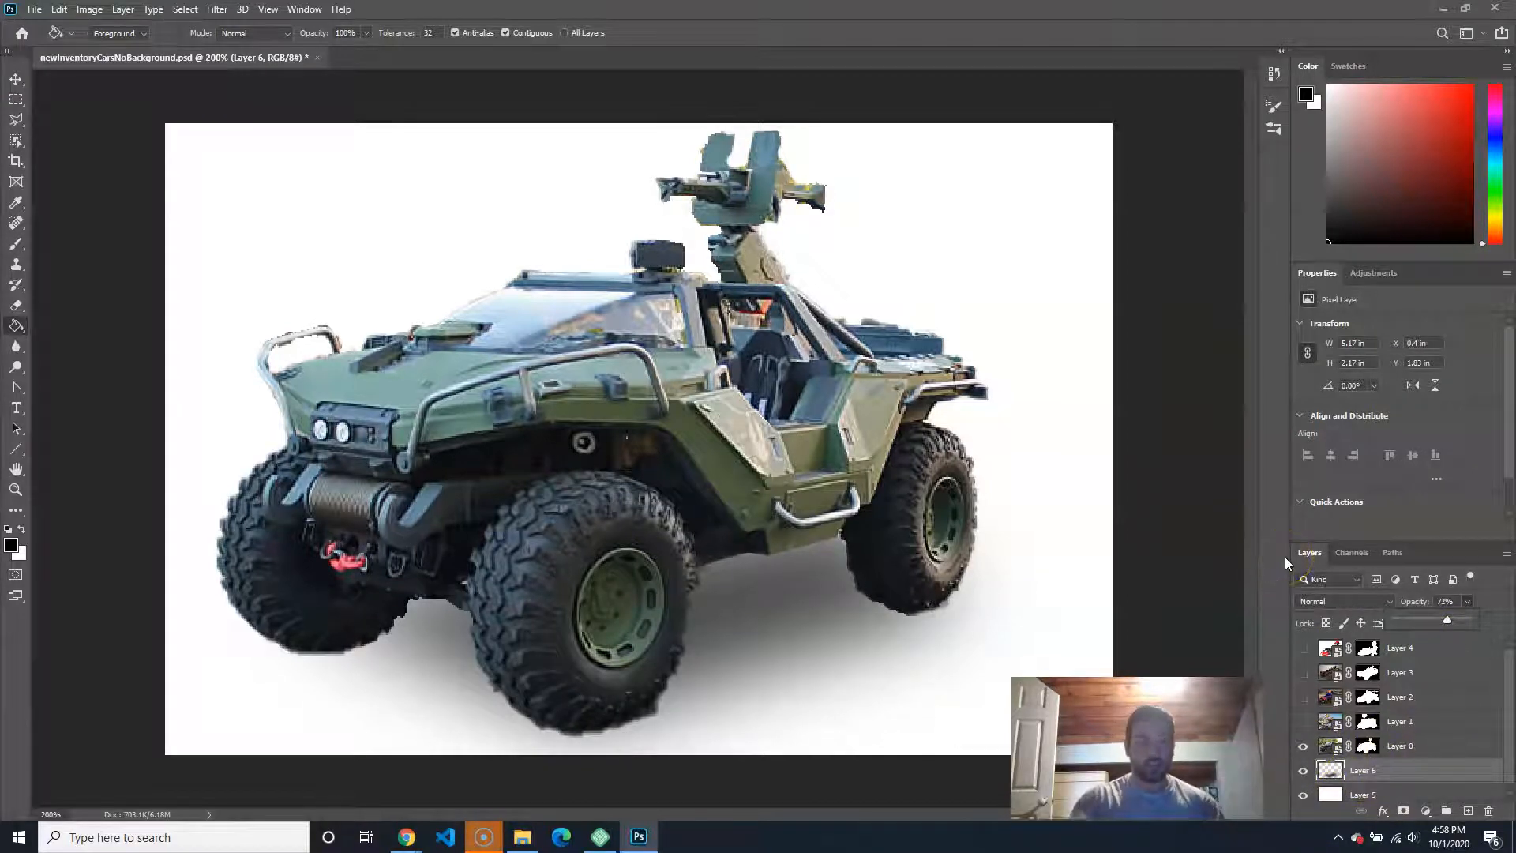
Step: Begin saving a copy of the image, creating and opening a noBackgrounds folder inside imagesForCarSite
key(ctrl+shift+s)
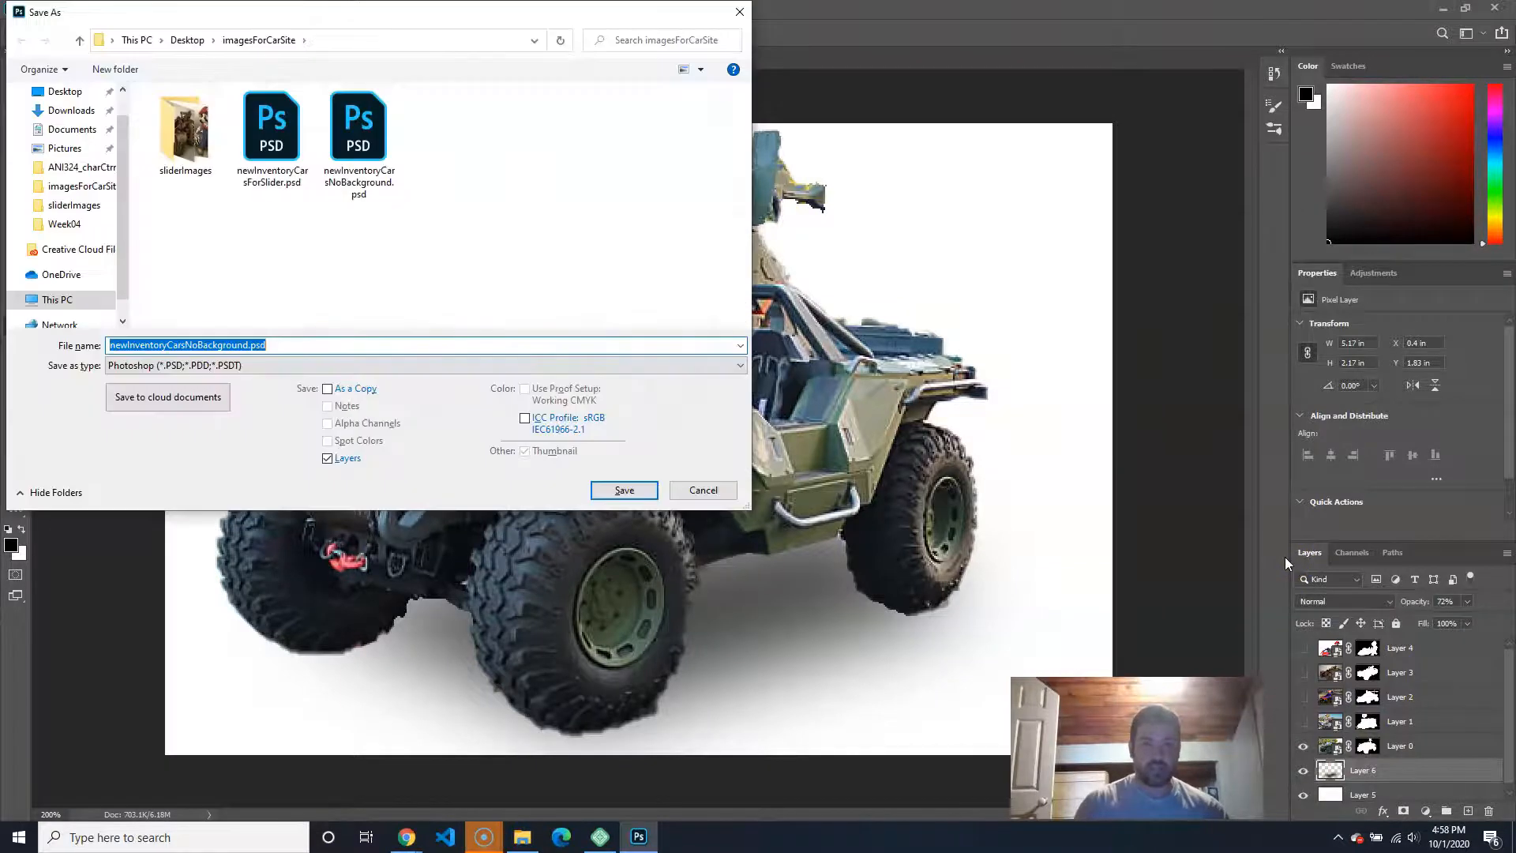
double_click(190, 126)
click(259, 39)
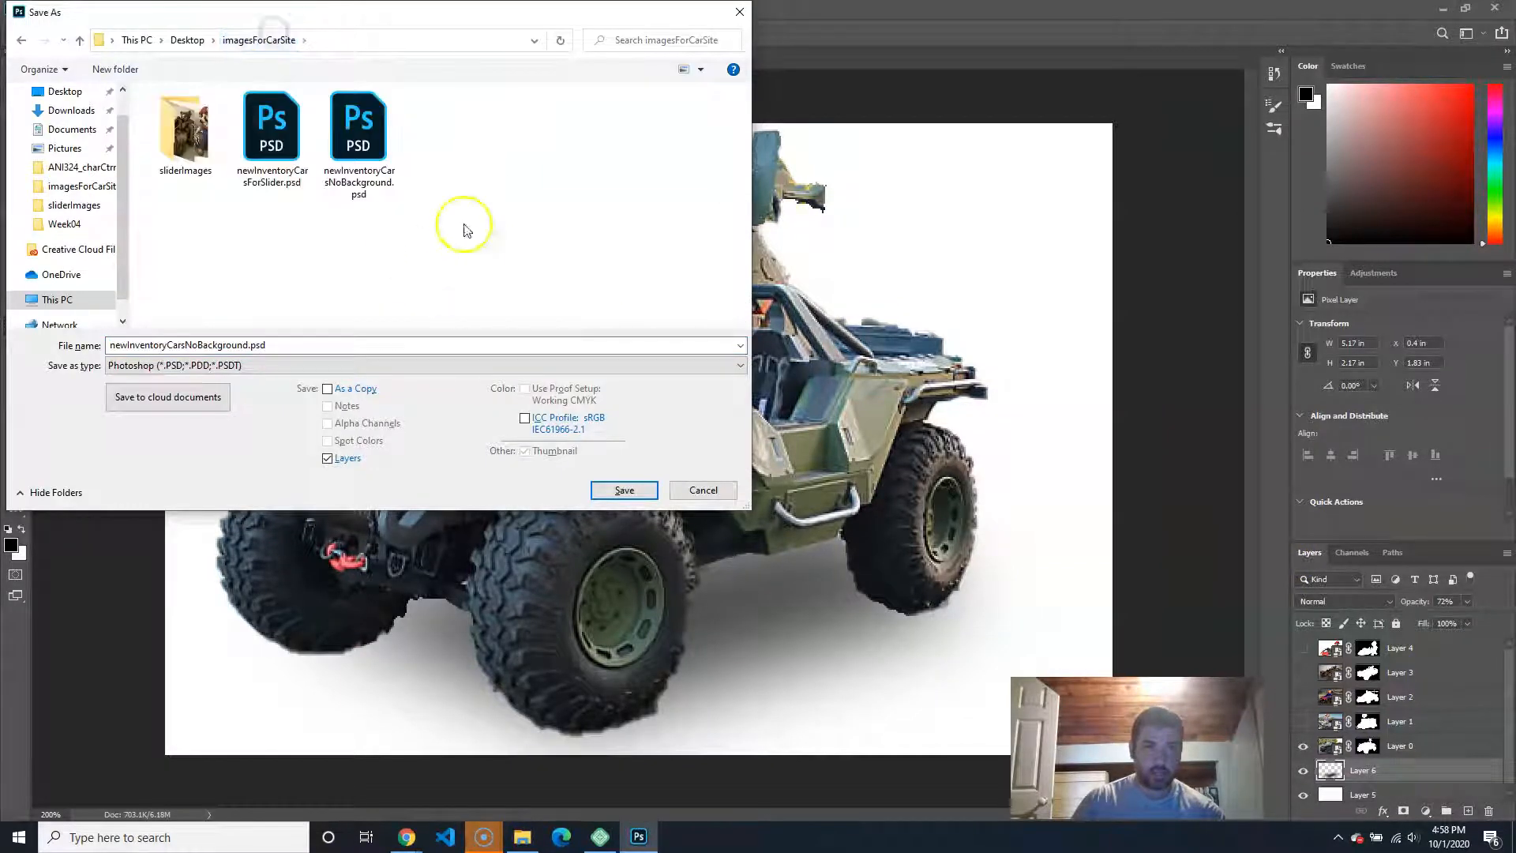
right_click(483, 175)
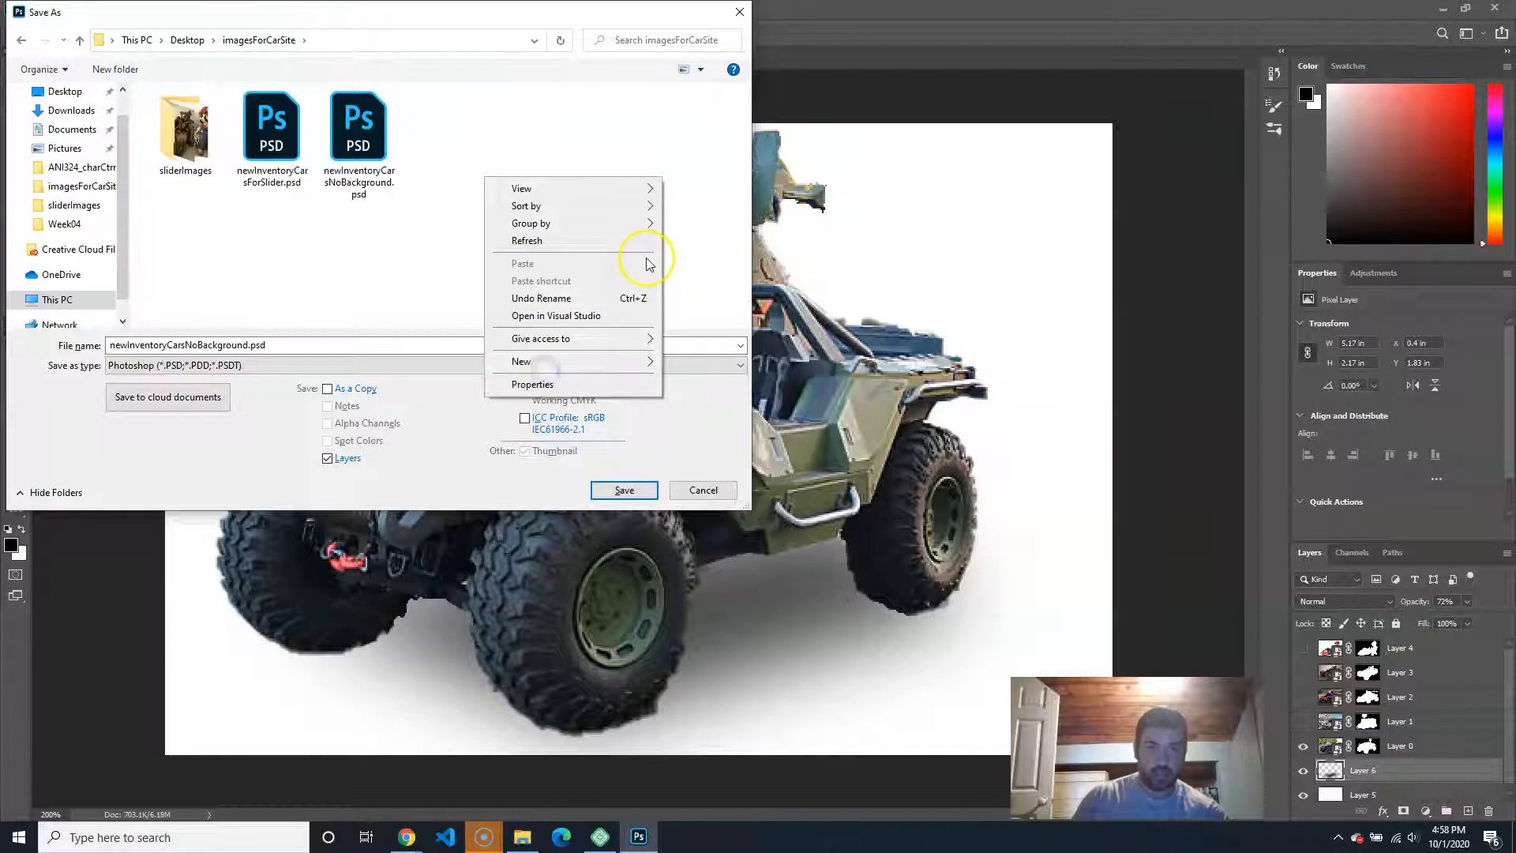
mouse_move(580, 365)
click(740, 365)
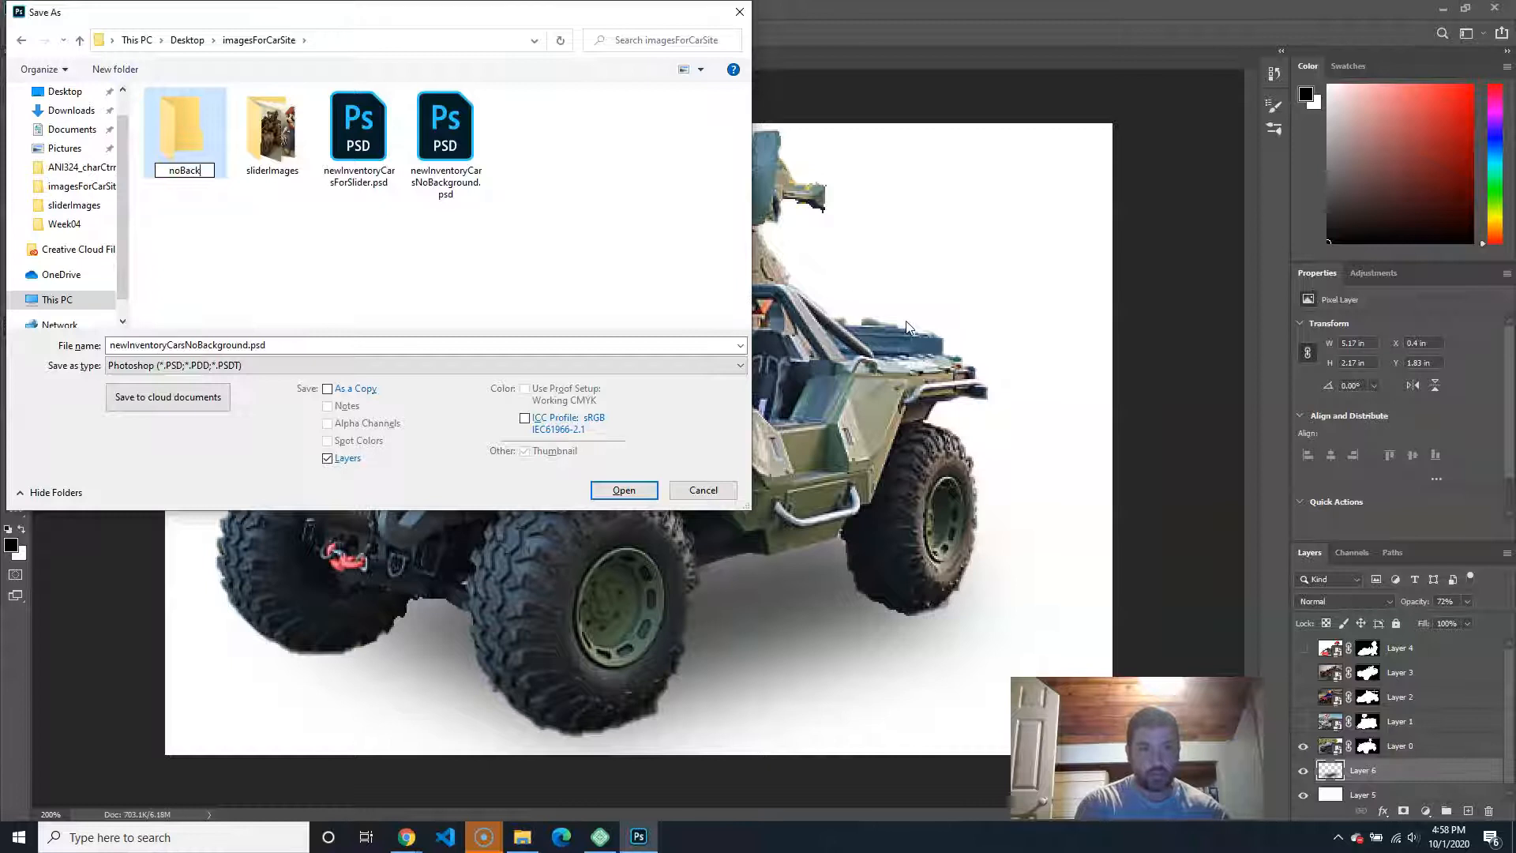
key(Return)
double_click(173, 125)
Step: Save the vehicle image in the noBackgrounds folder as a High quality JPEG named warthogNBG.jpg
click(258, 344)
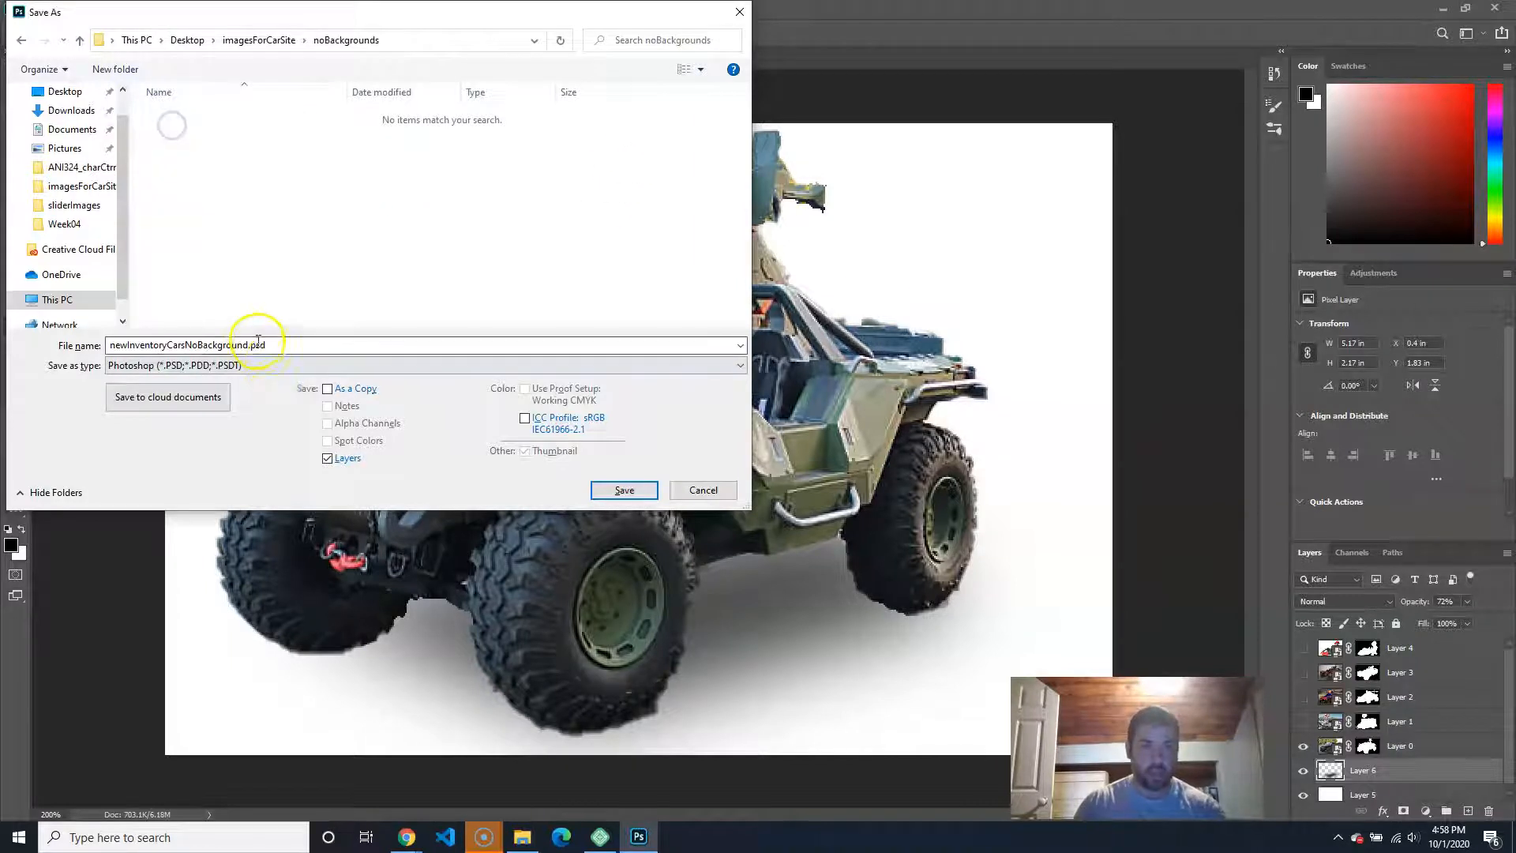
click(259, 365)
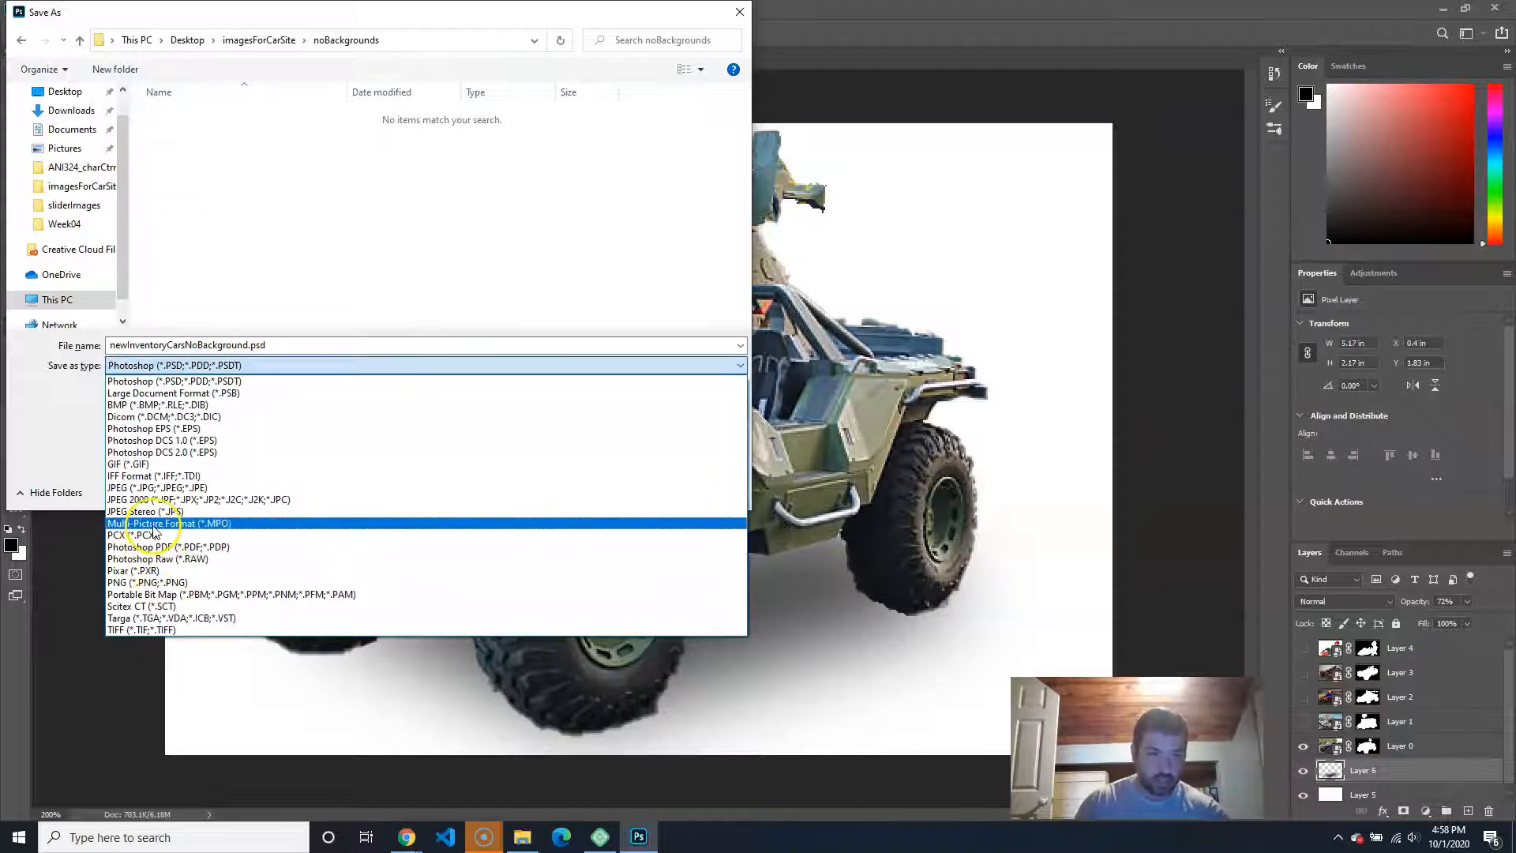
click(150, 487)
click(153, 345)
click(203, 345)
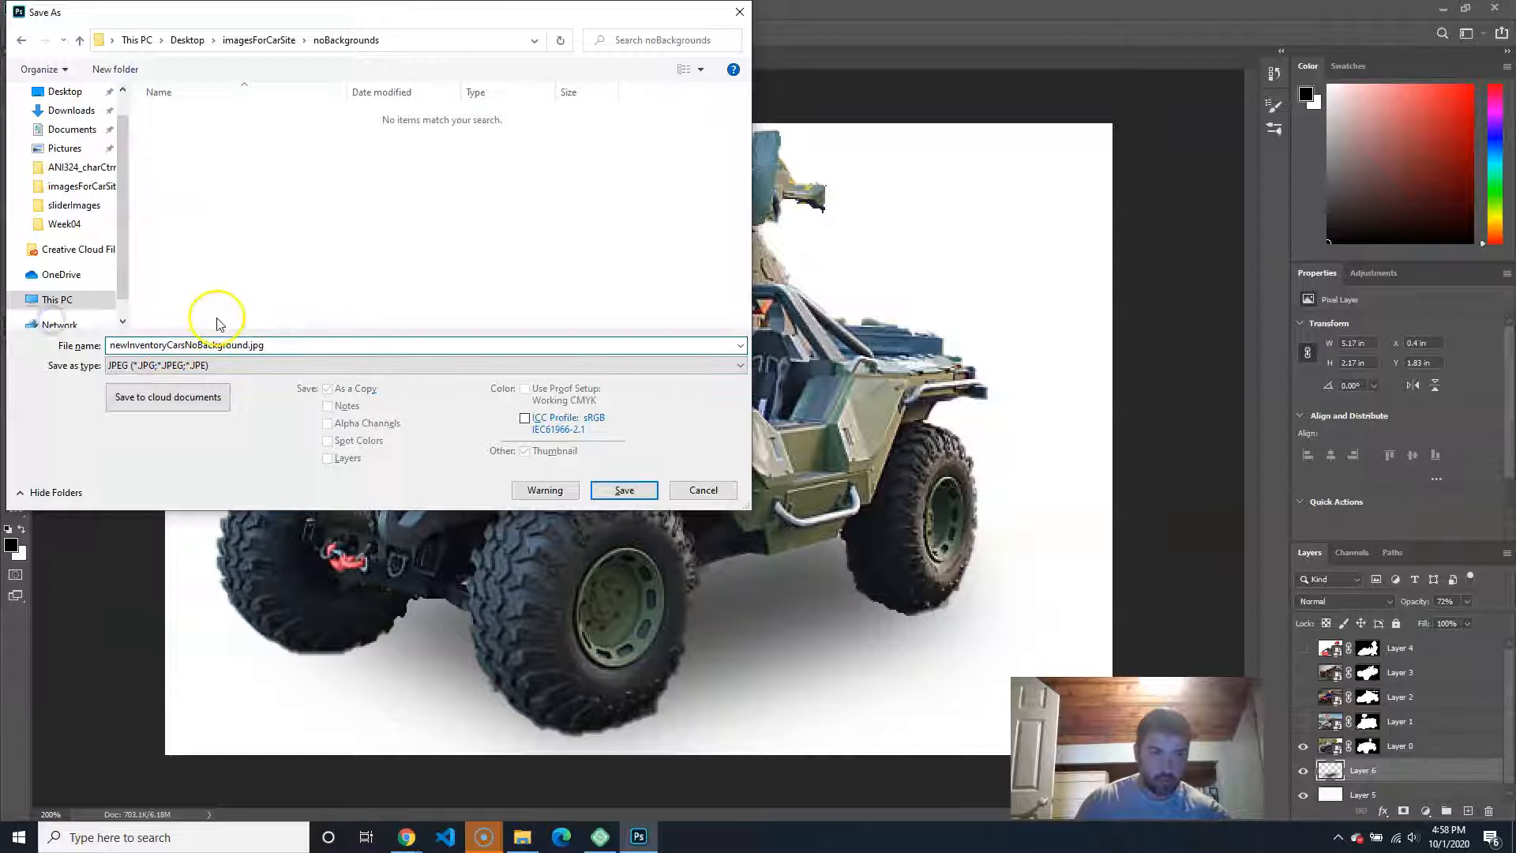
drag(219, 345, 20, 330)
key(BackSpace)
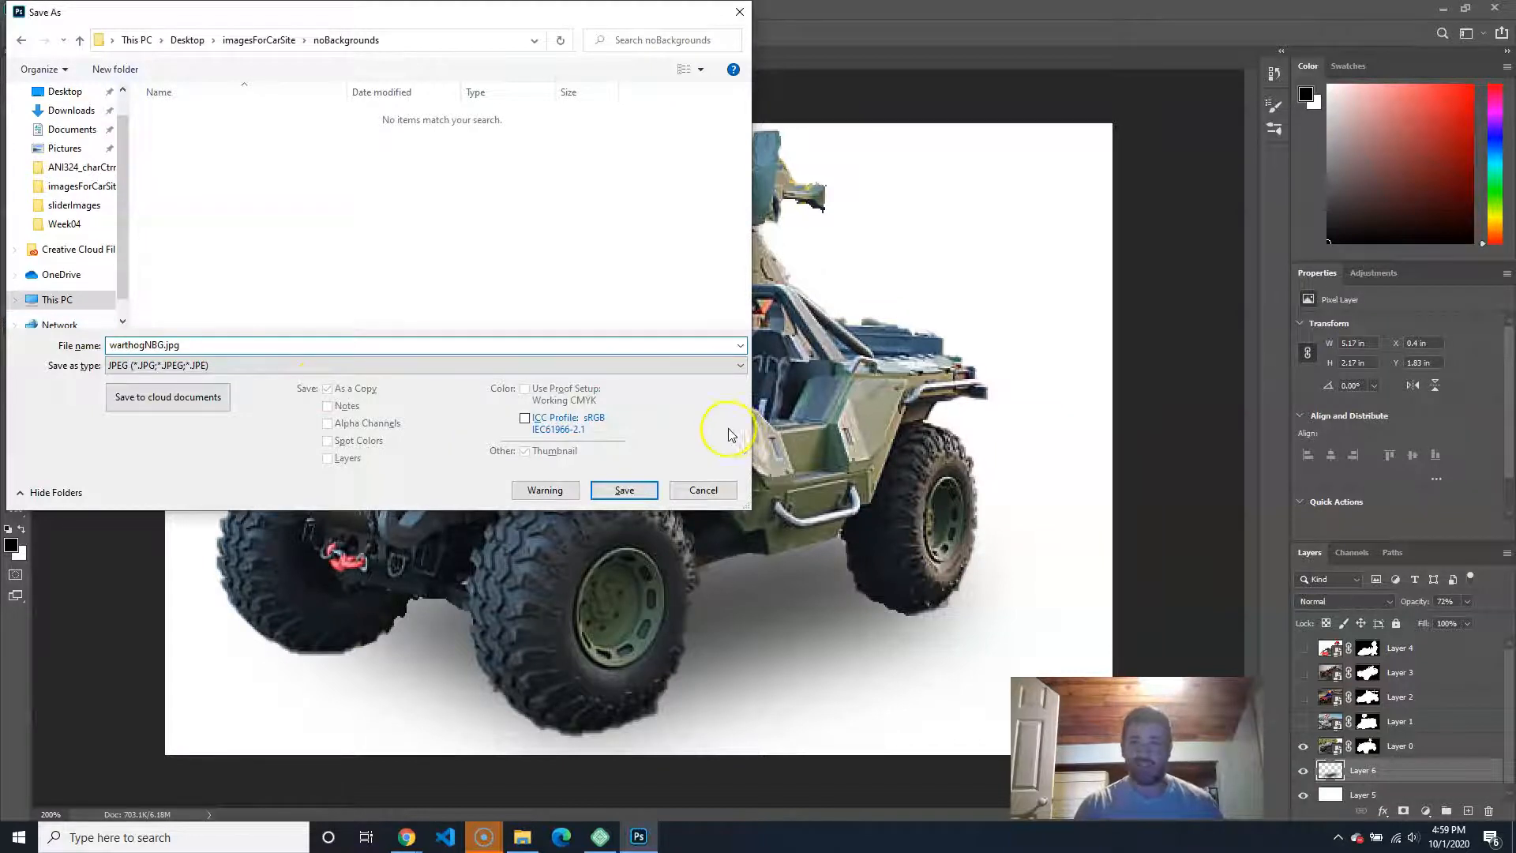
click(623, 490)
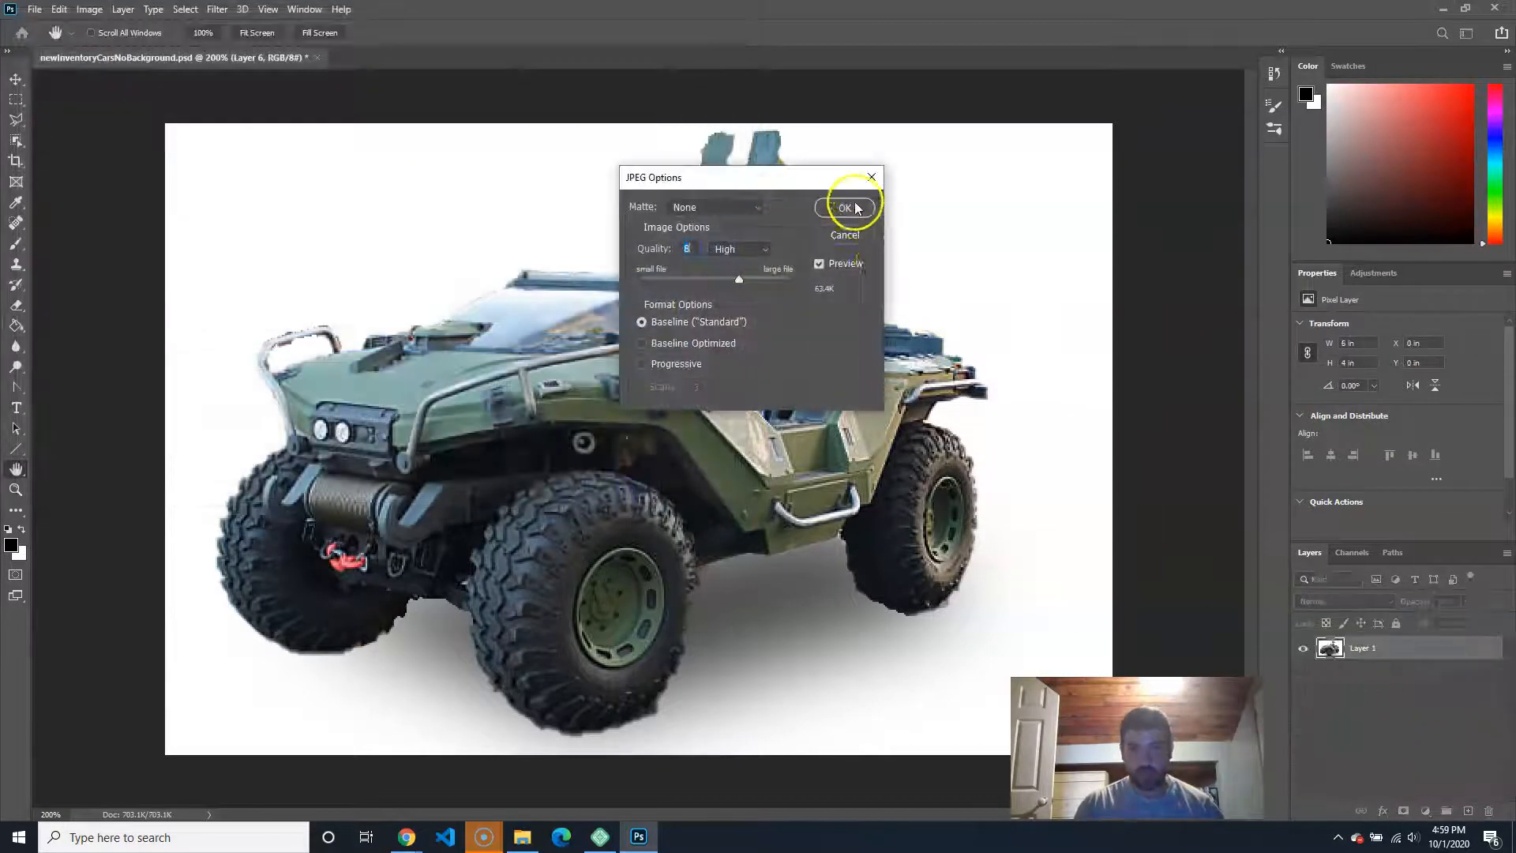
click(844, 207)
Step: Hide Layer 0 and its shadow, show Layer 1, and add a new layer directly beneath it
click(1302, 742)
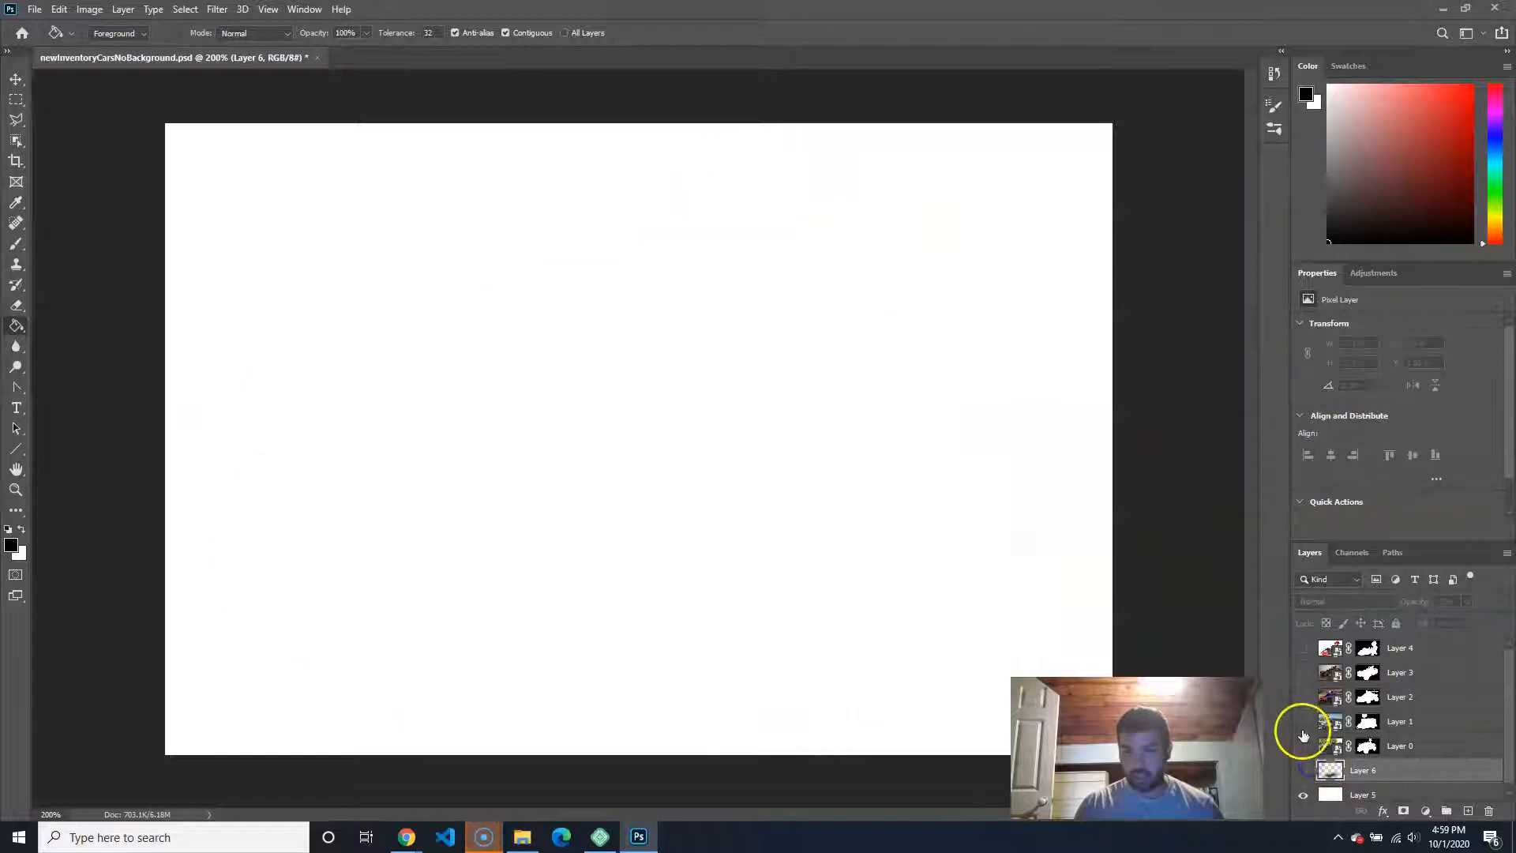
click(1302, 721)
click(1303, 745)
click(1302, 746)
click(1399, 722)
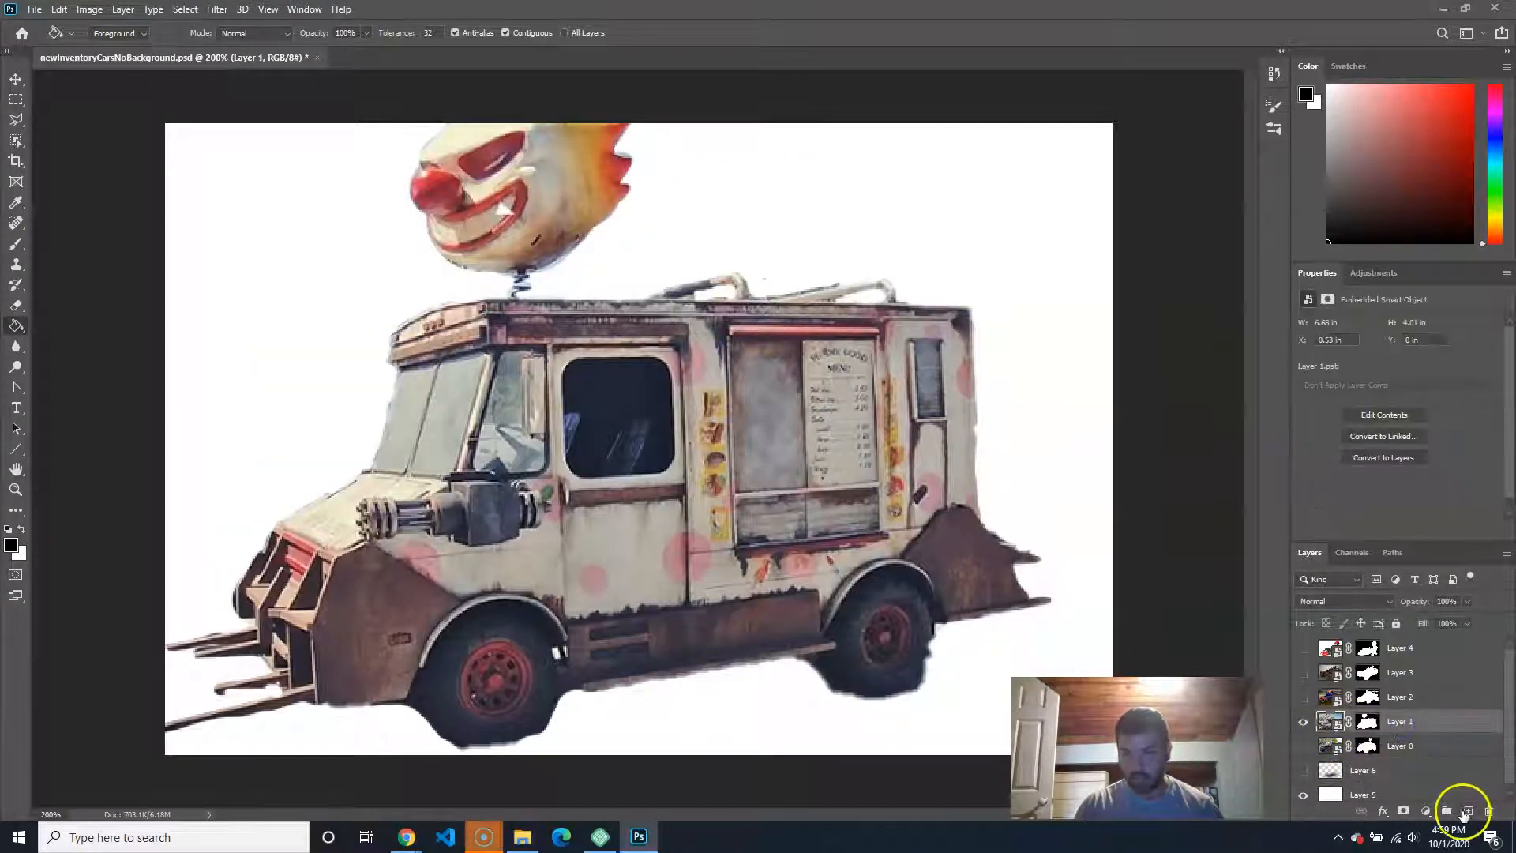
click(1468, 811)
drag(1384, 726, 1390, 746)
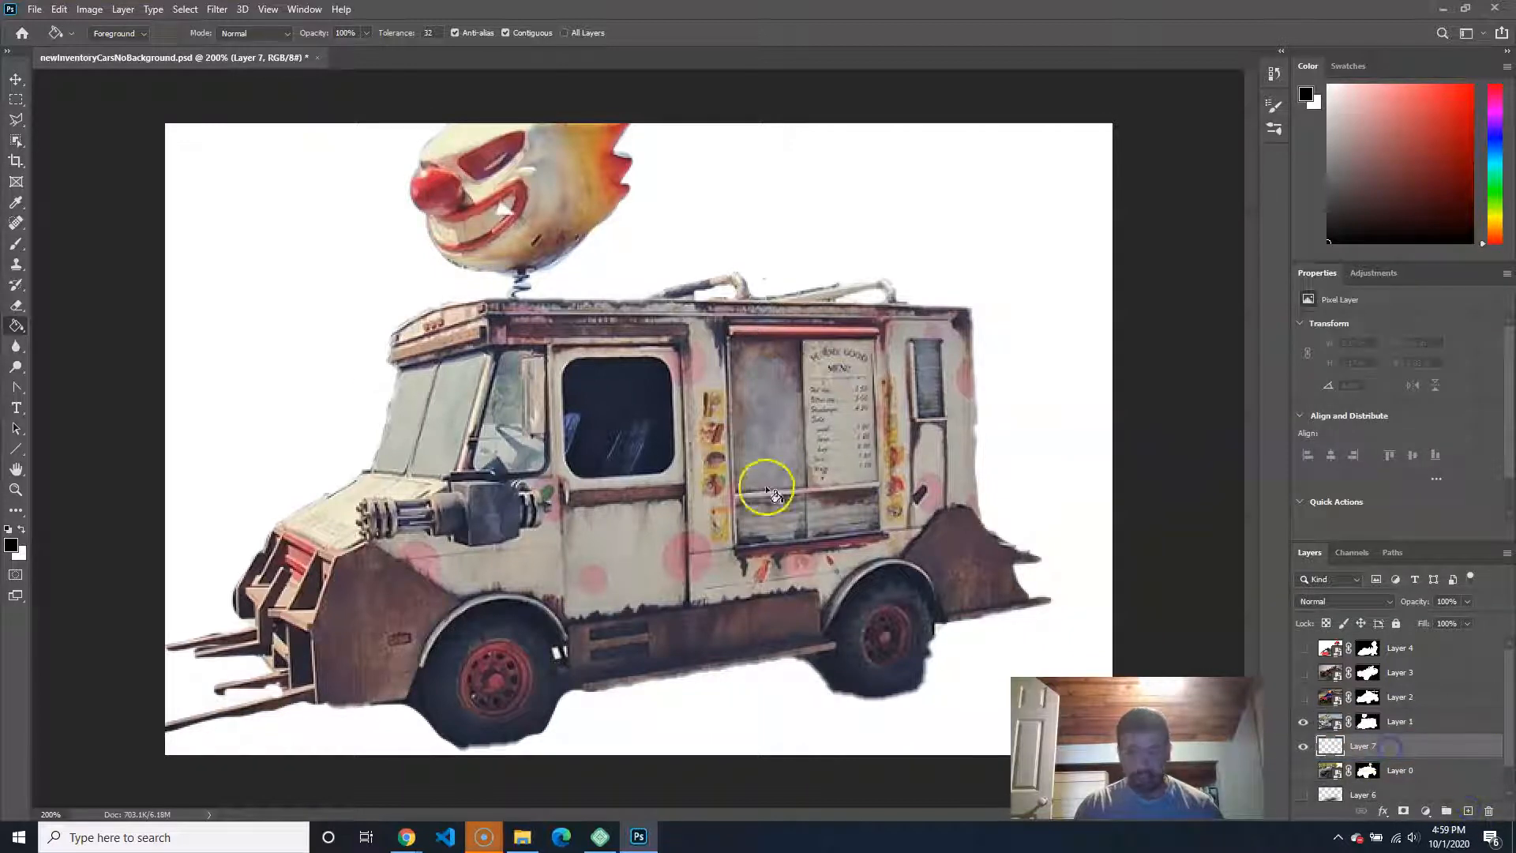
Step: Outline a four-sided Polygonal Lasso shadow area, about 4.22 by 1.02 in, under the ice cream truck on Layer 7
click(15, 121)
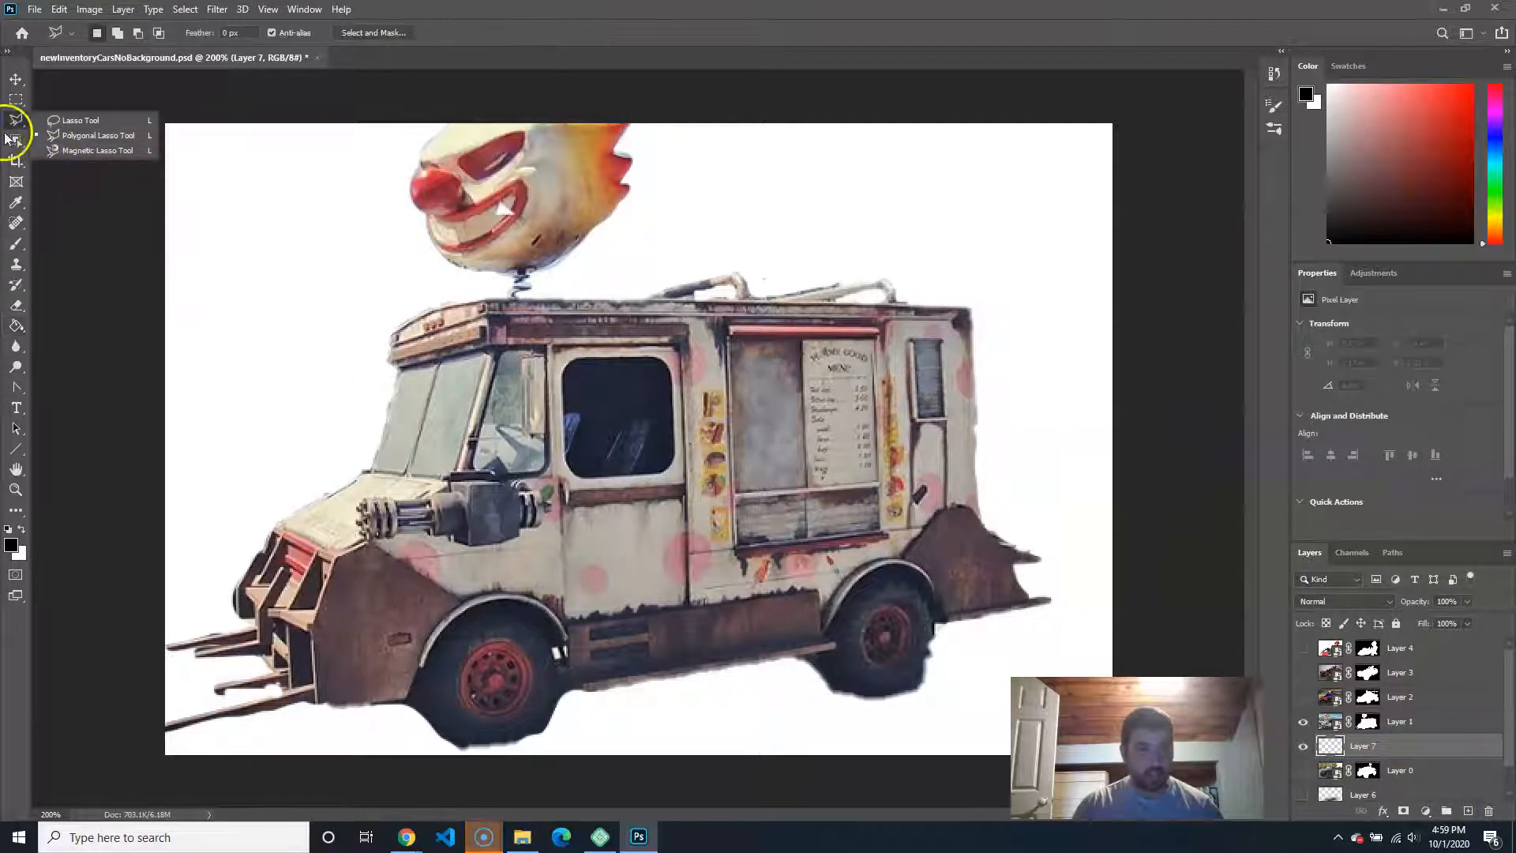
click(324, 631)
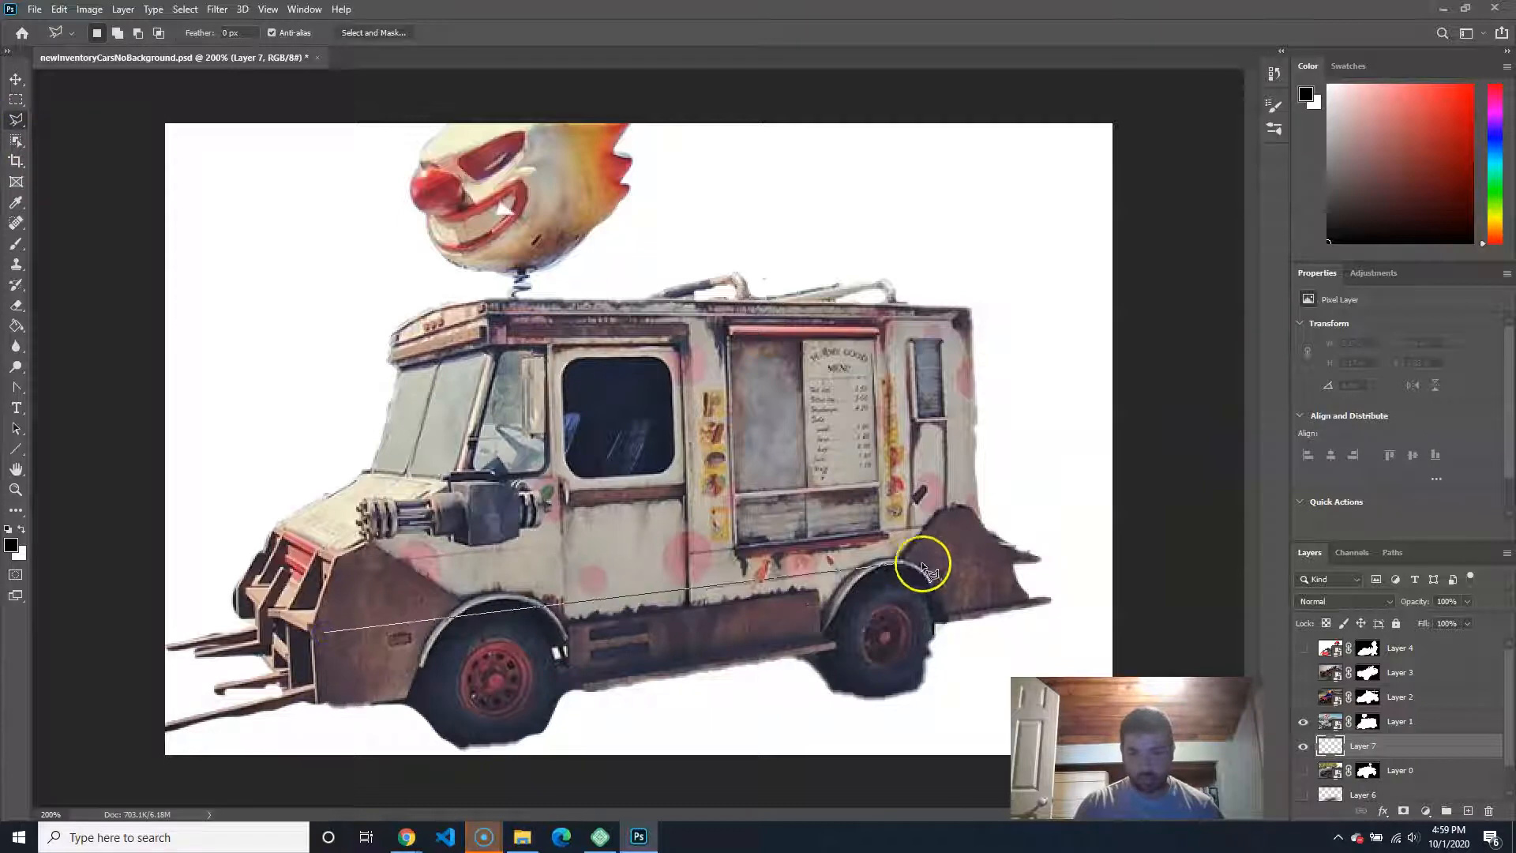
click(771, 583)
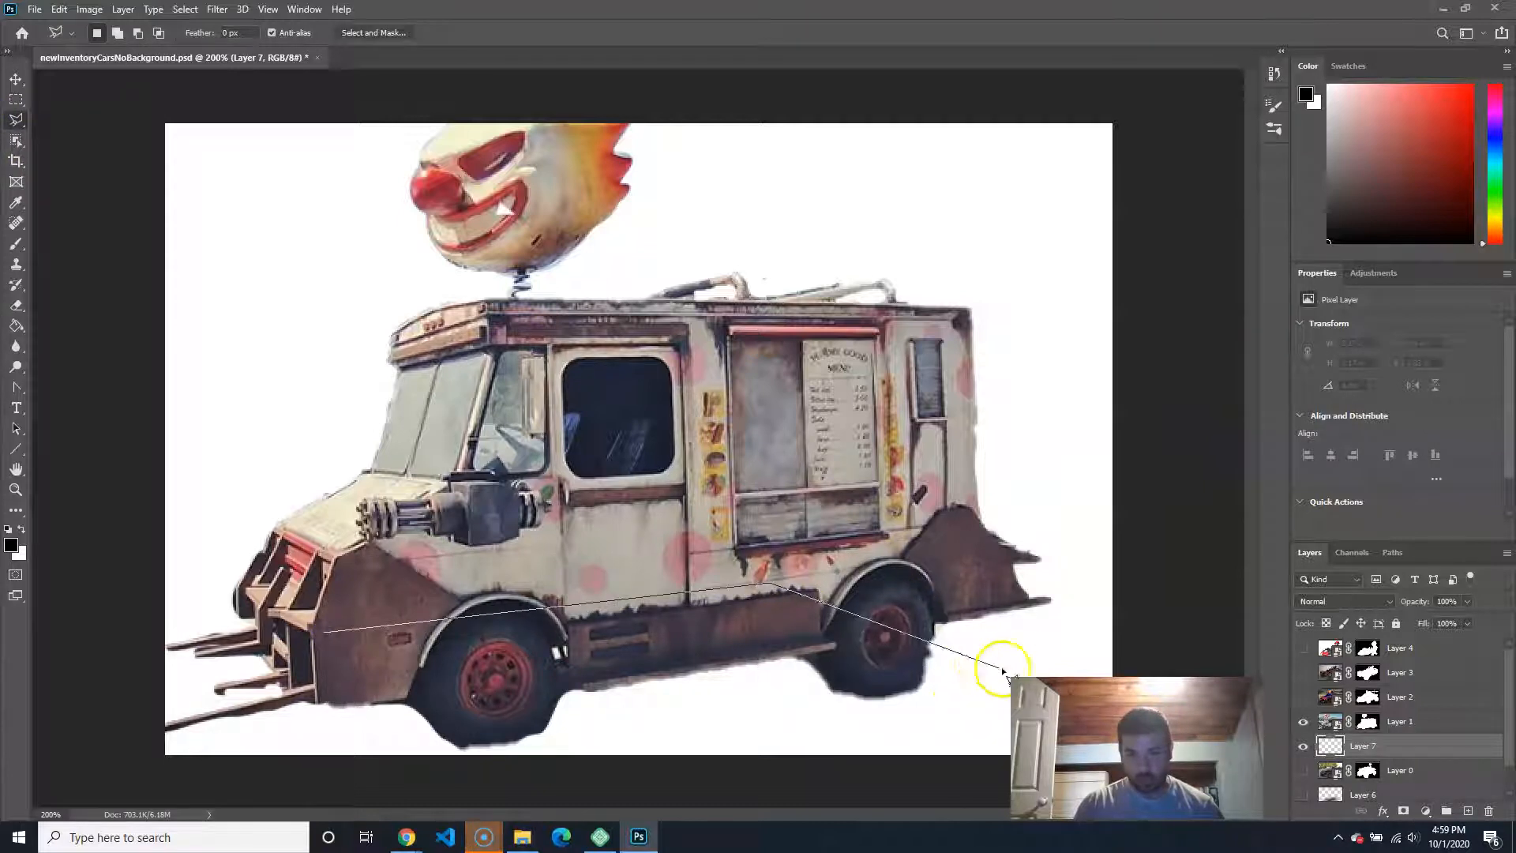
click(986, 659)
click(446, 742)
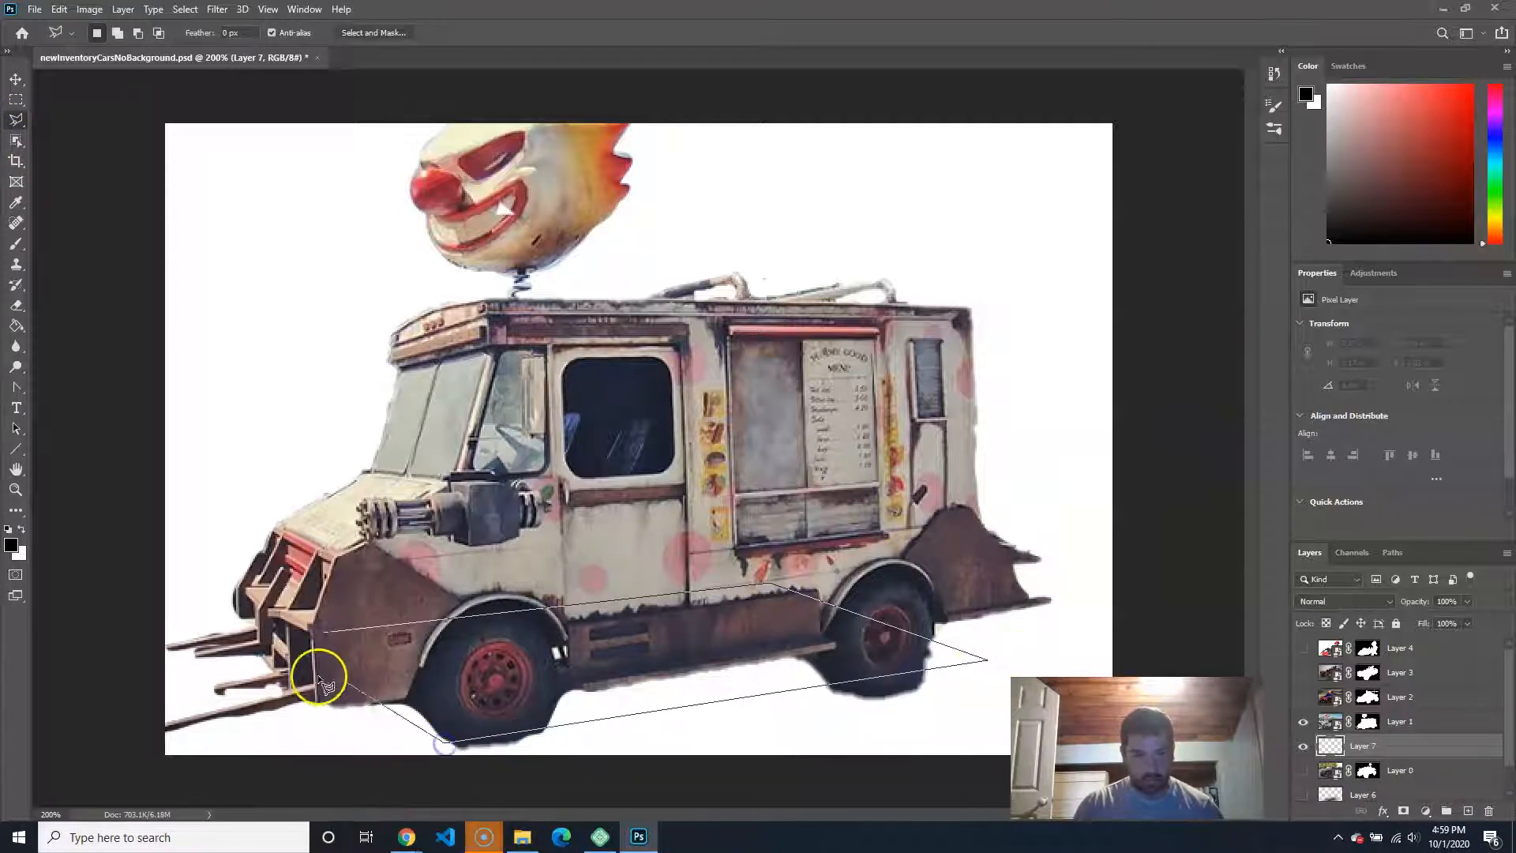
click(323, 634)
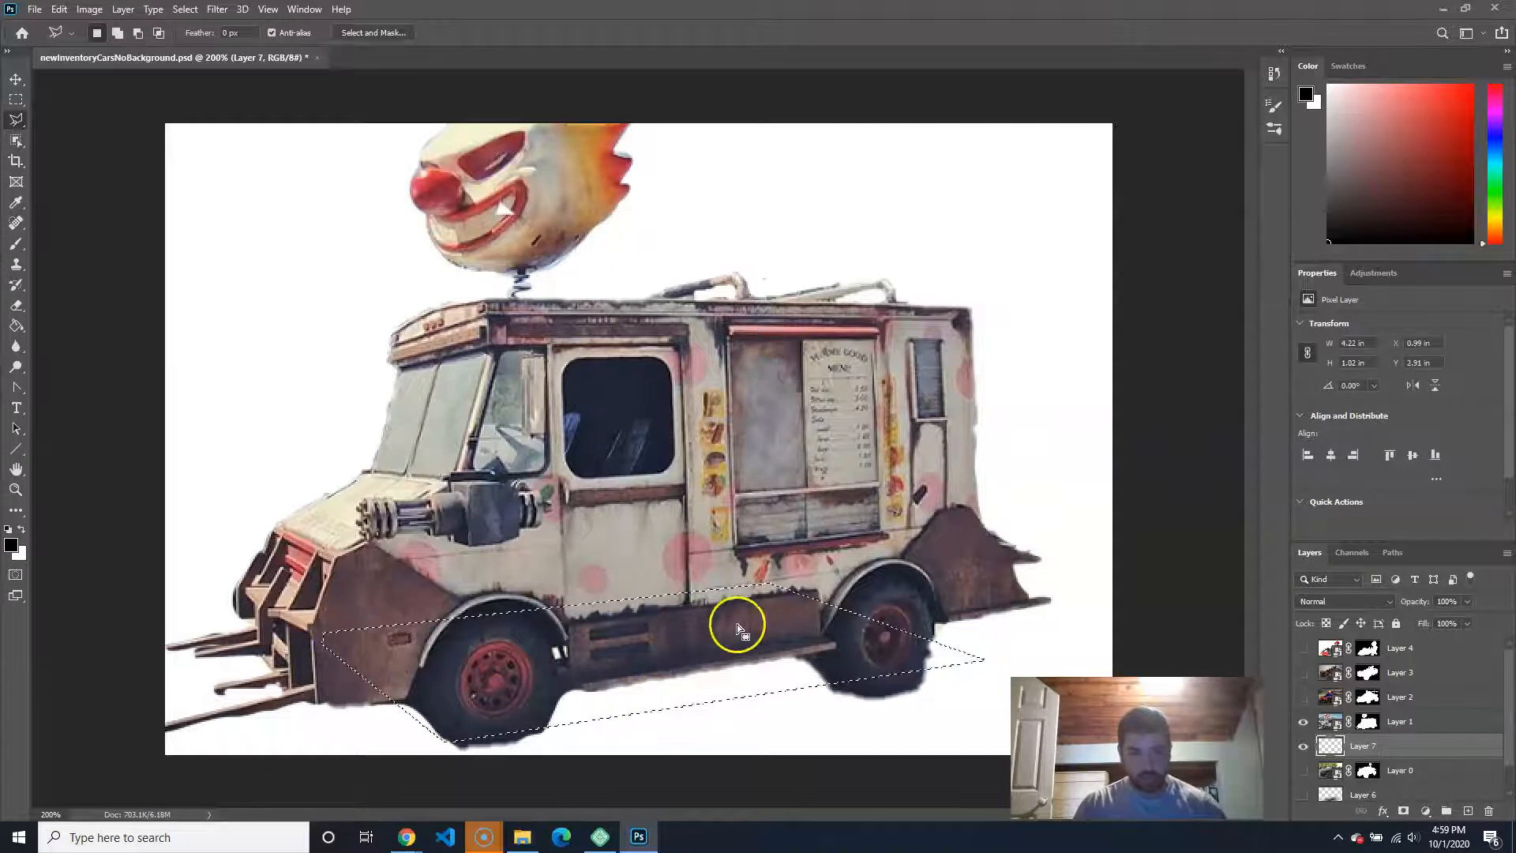
Step: Fill the truck's shadow selection with black using the Paint Bucket, deselect it, and reapply the last Gaussian Blur
key(g)
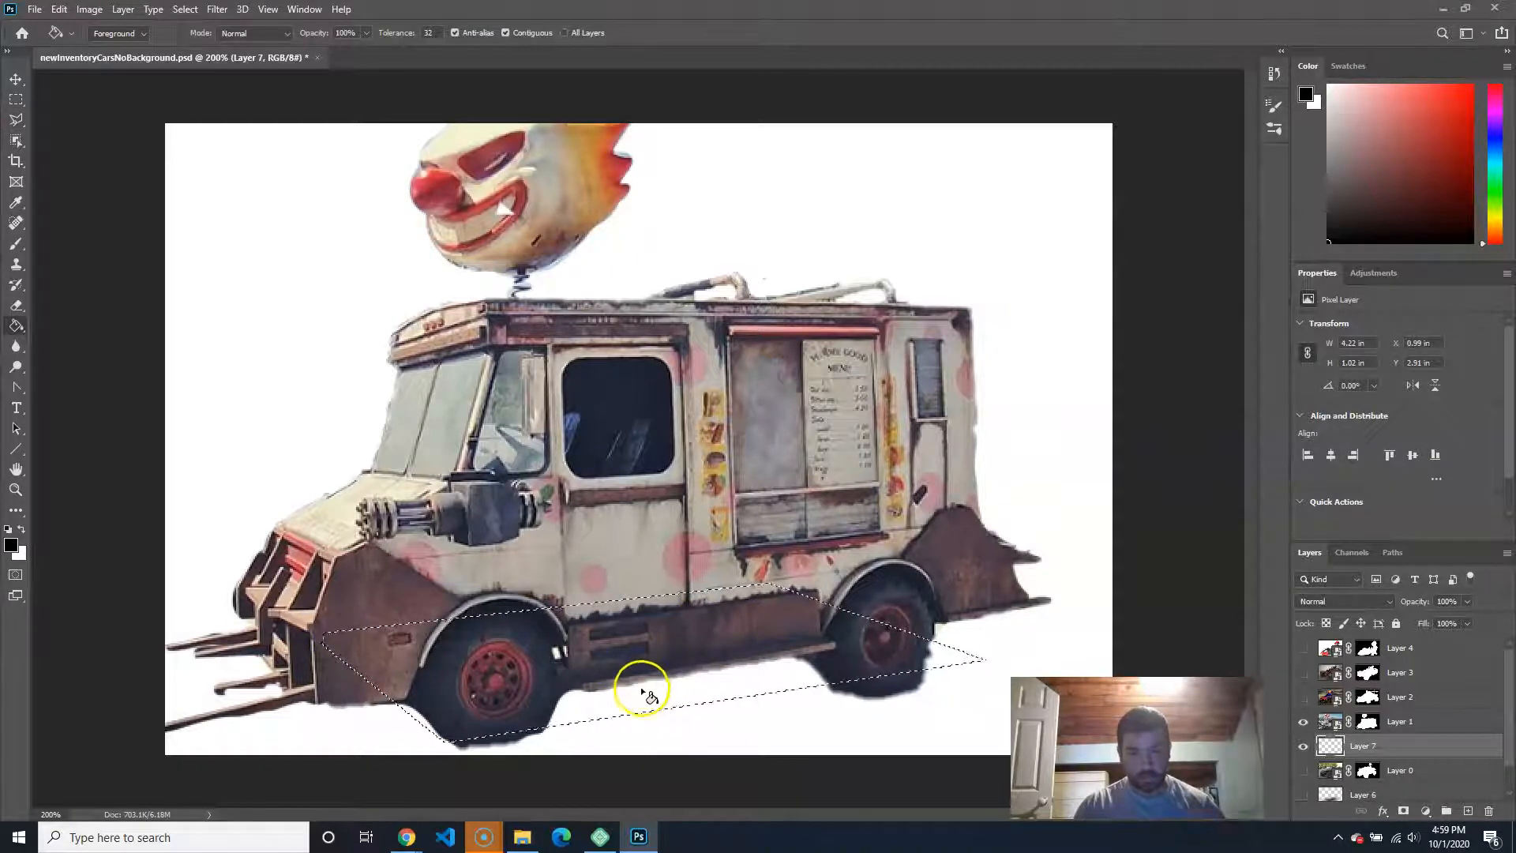
click(651, 699)
key(ctrl+d)
click(217, 9)
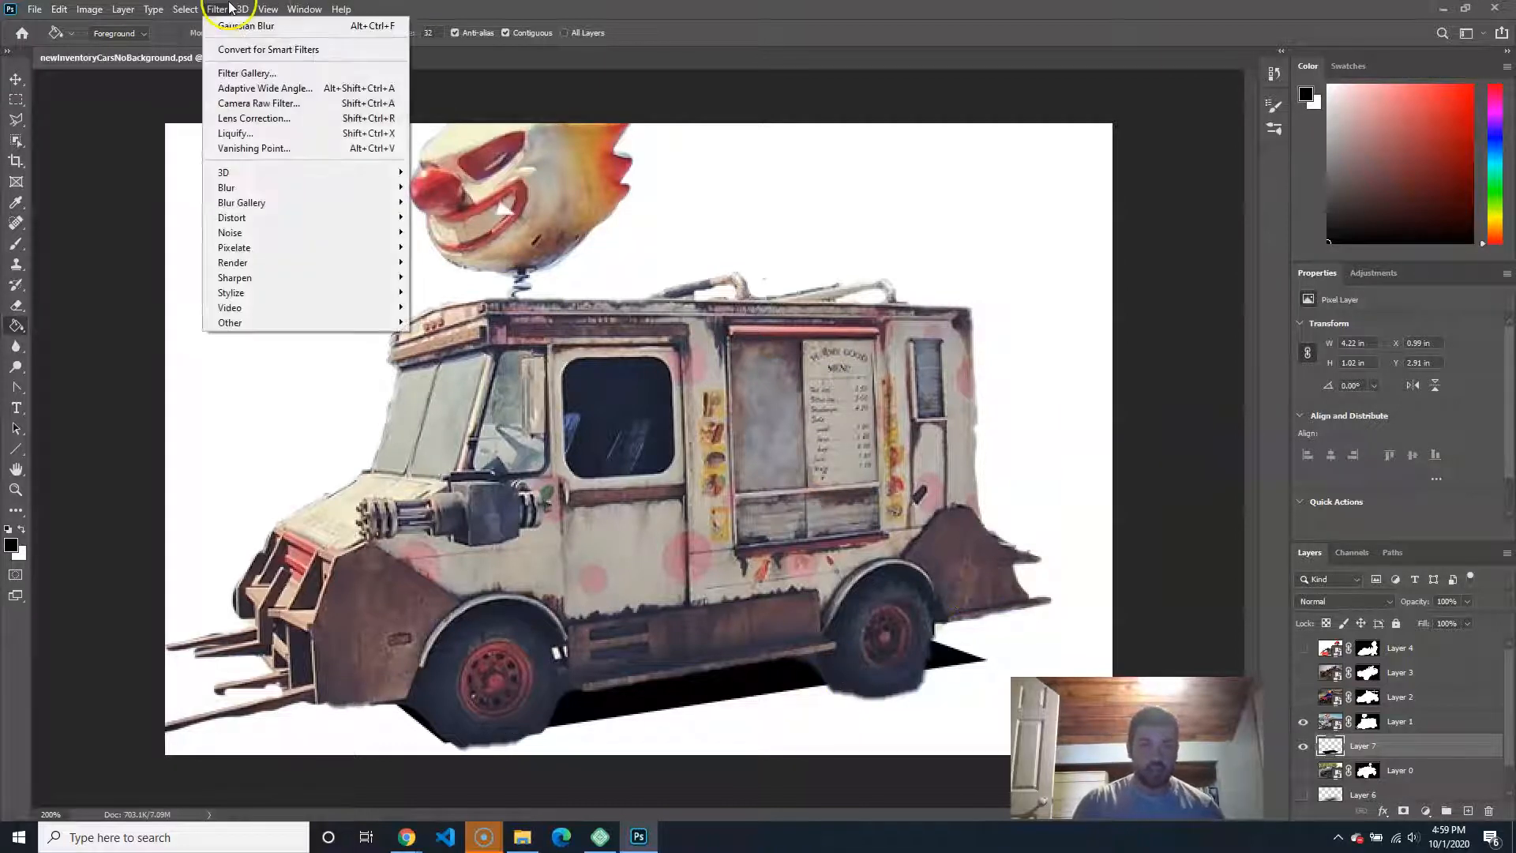
click(289, 26)
Step: Lower the opacity of the truck's shadow on Layer 7, adjusting it to 76%
click(1466, 602)
drag(1470, 620, 1430, 620)
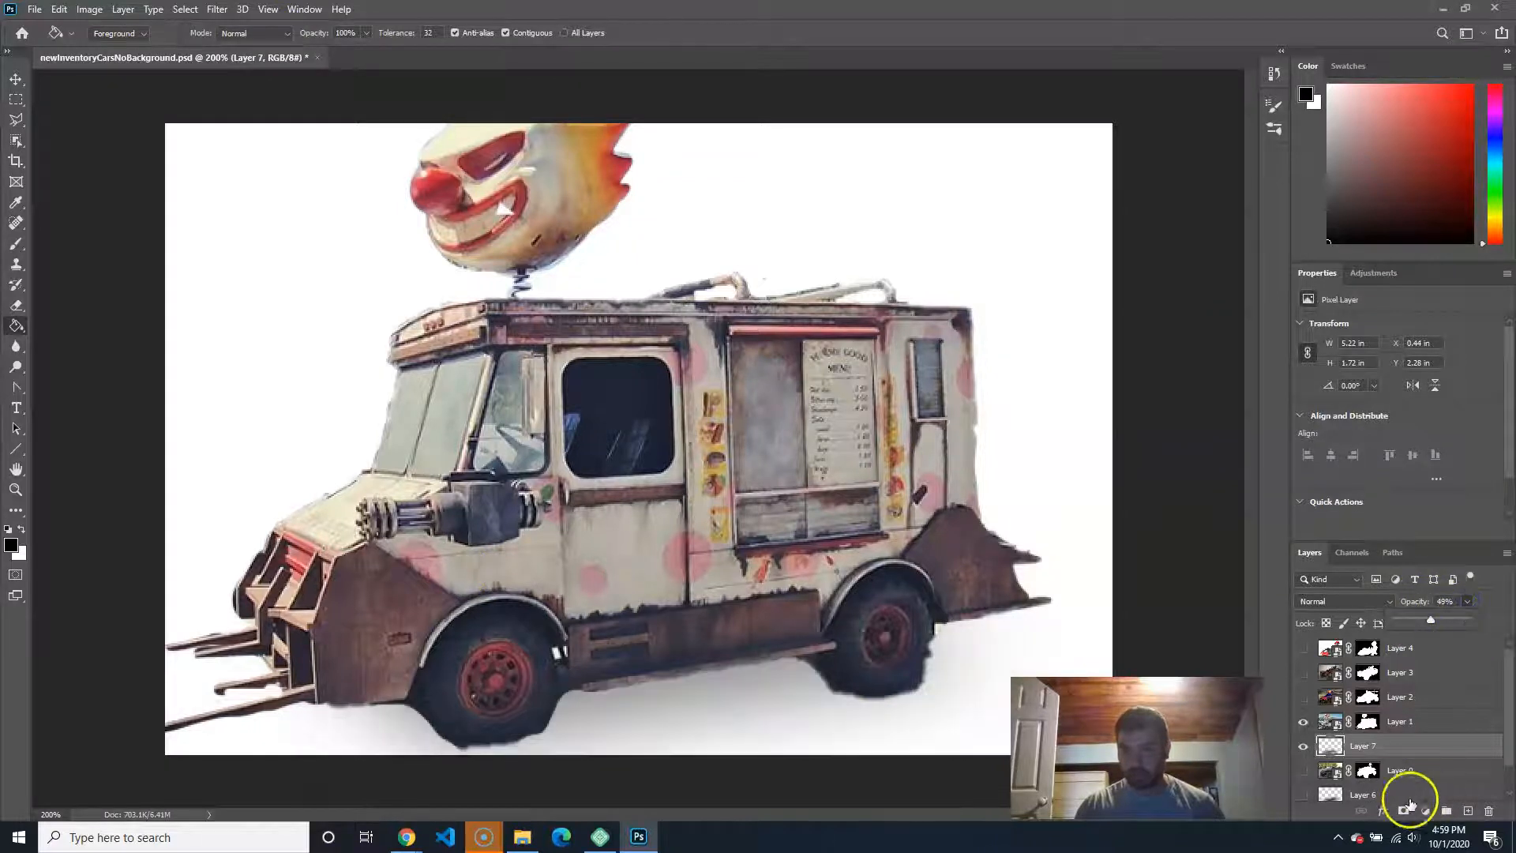
click(1412, 799)
click(1398, 735)
click(1456, 602)
drag(1464, 621, 1486, 620)
click(1488, 581)
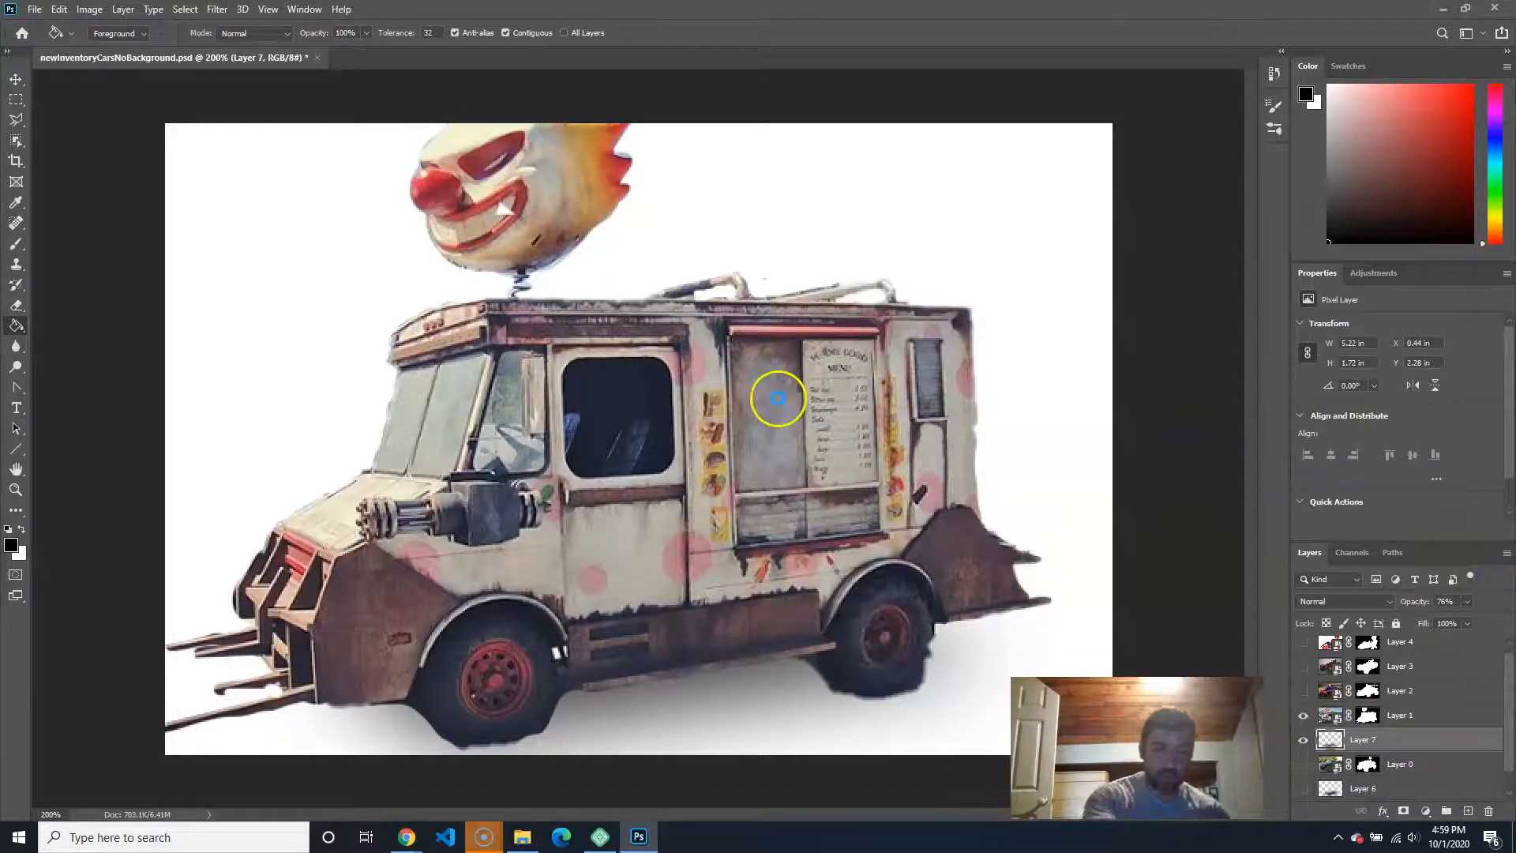
Step: Save the truck image in the noBackgrounds folder as a High quality JPEG under the name sweetTooth
key(ctrl+shift+s)
double_click(184, 134)
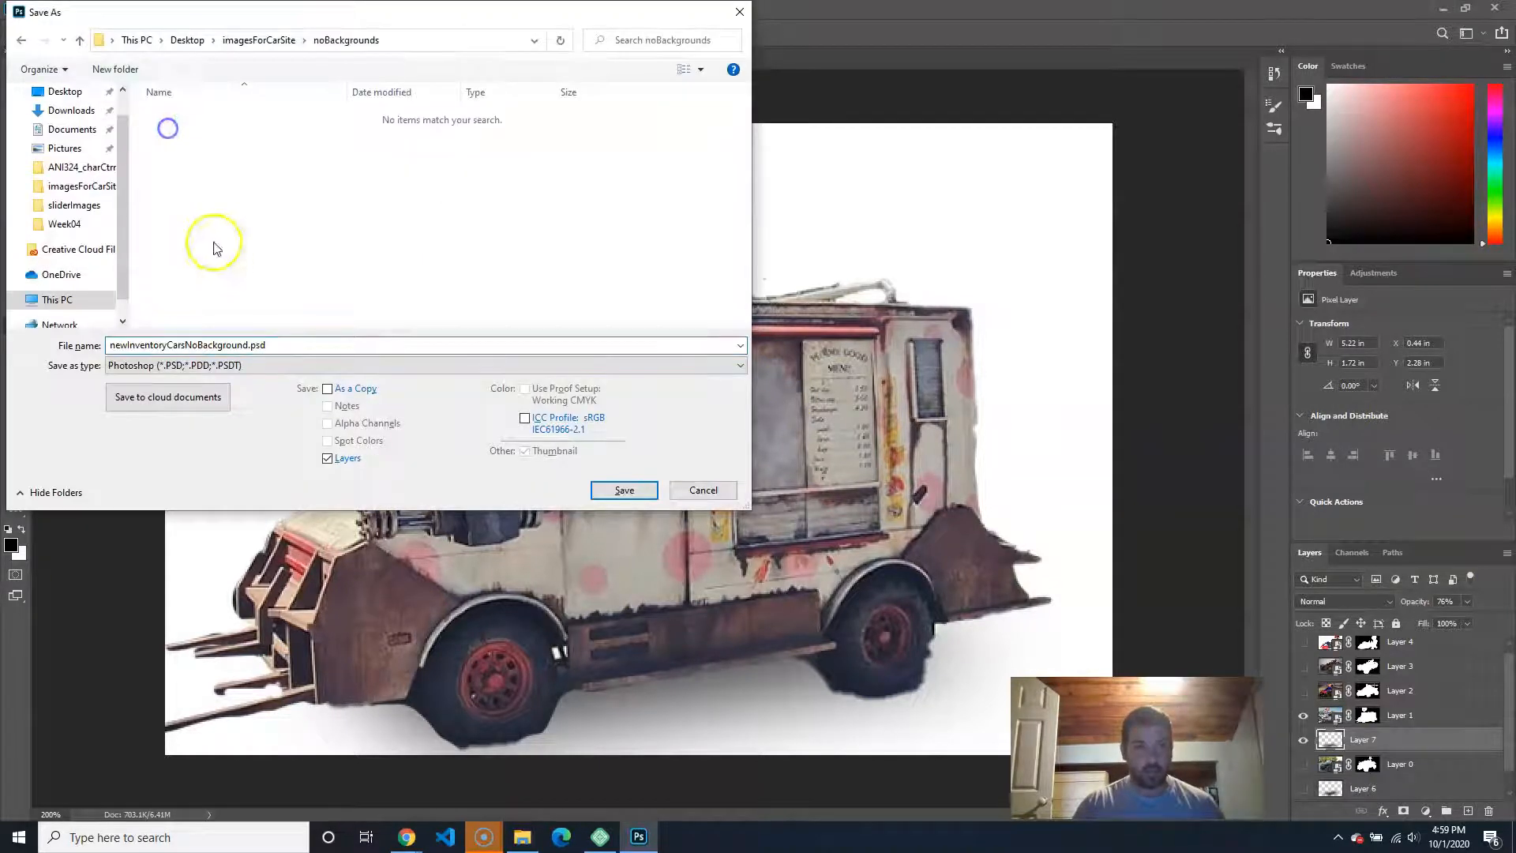
click(239, 366)
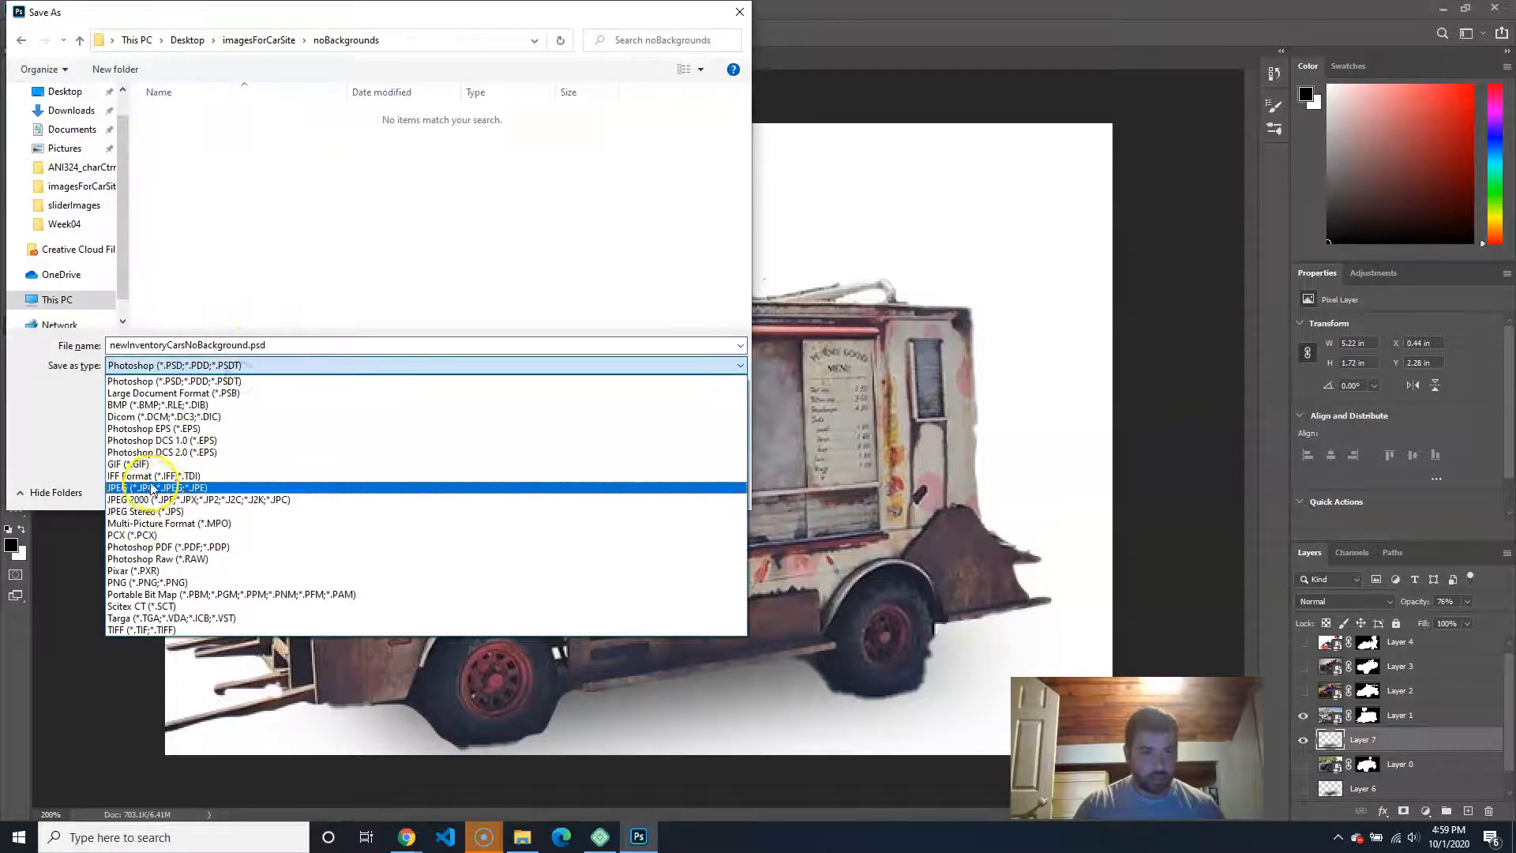
click(150, 484)
drag(238, 345, 88, 323)
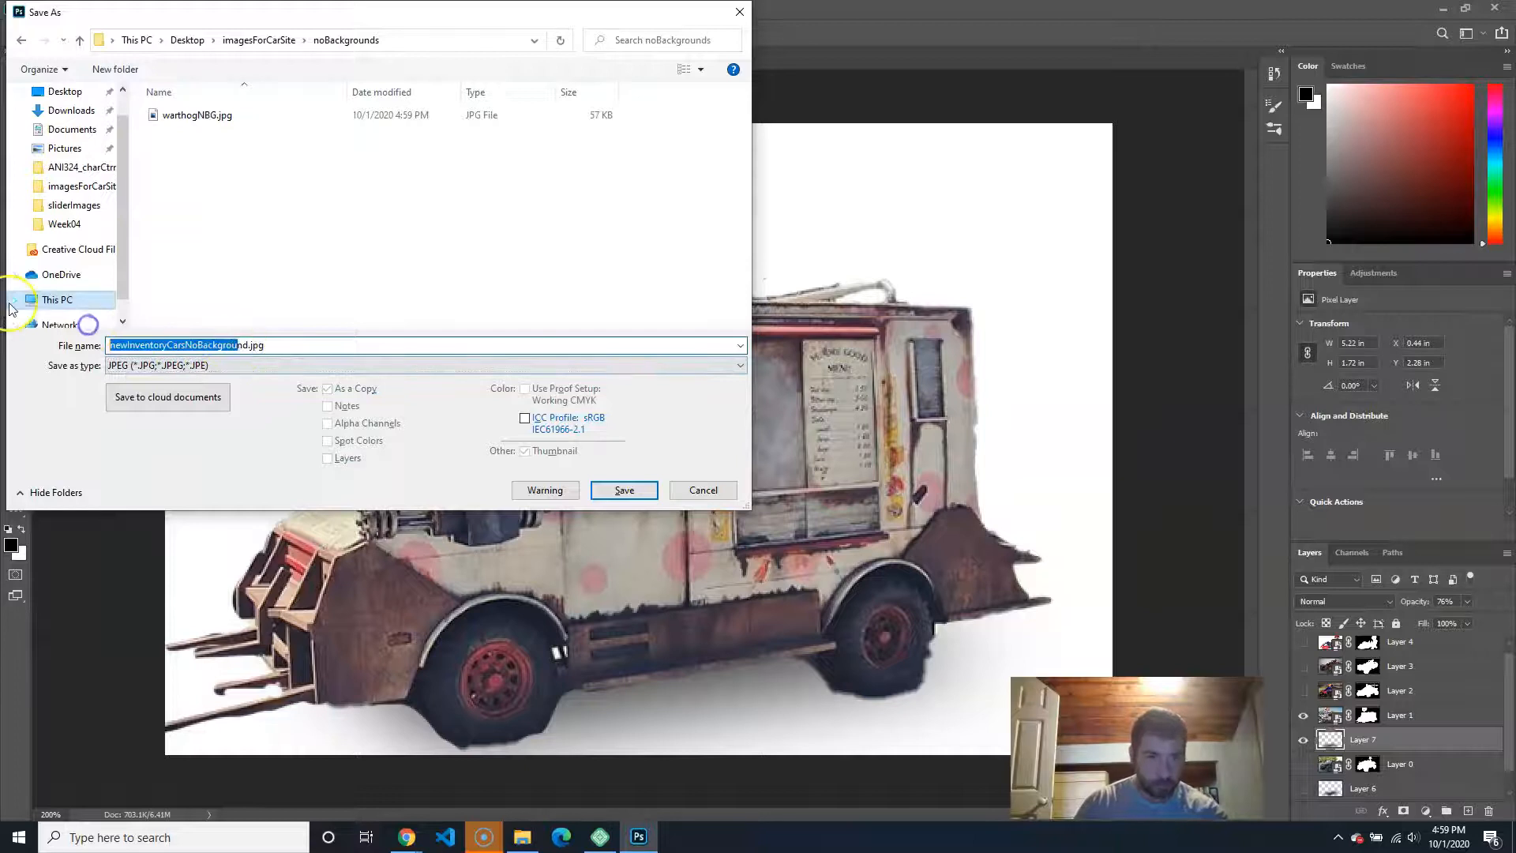
key(BackSpace)
key(Delete)
key(Delete)
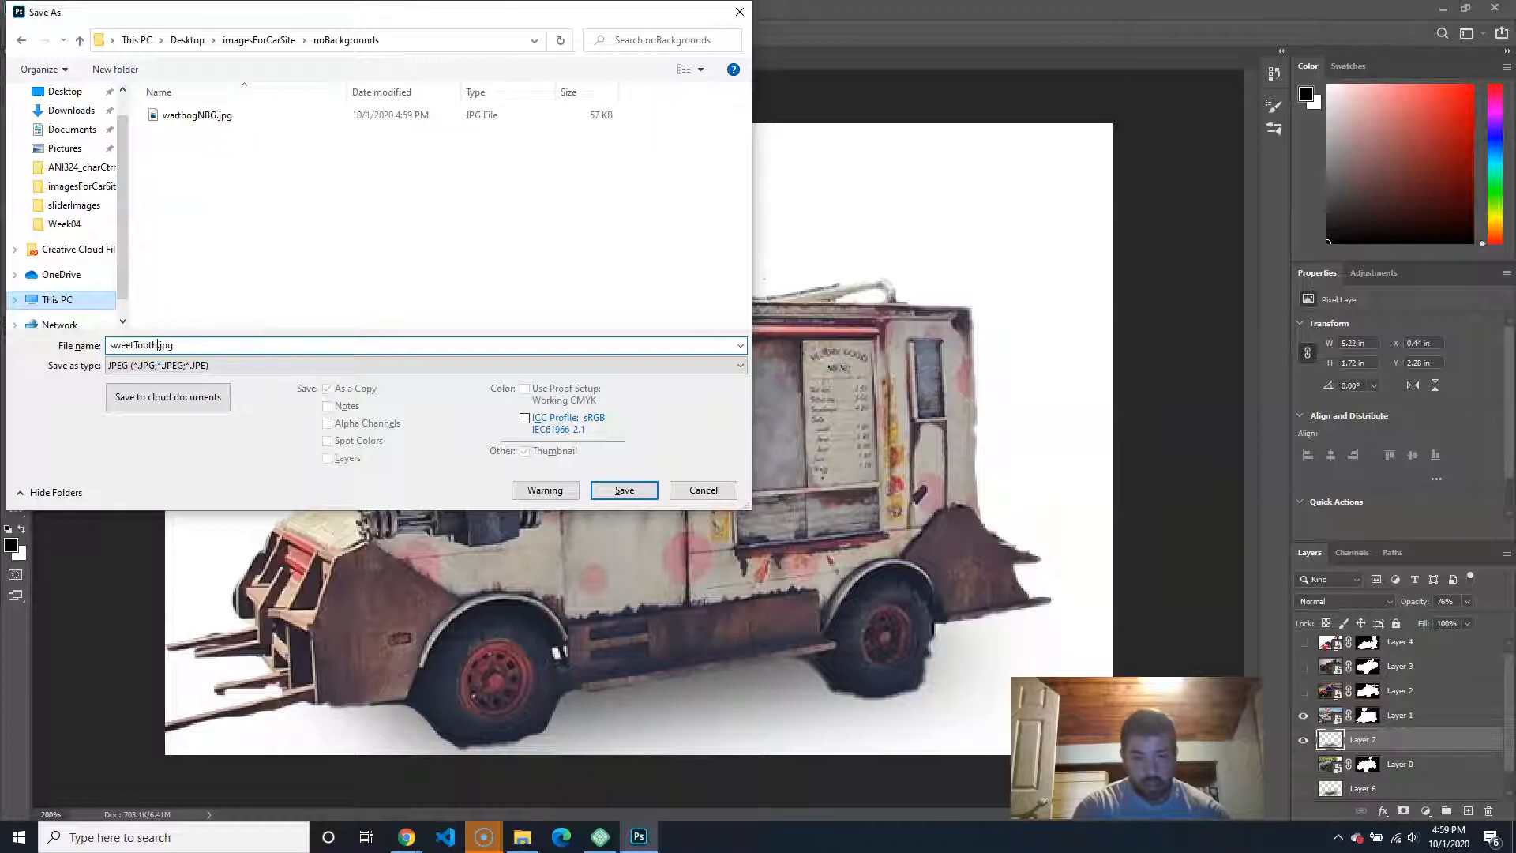
key(Return)
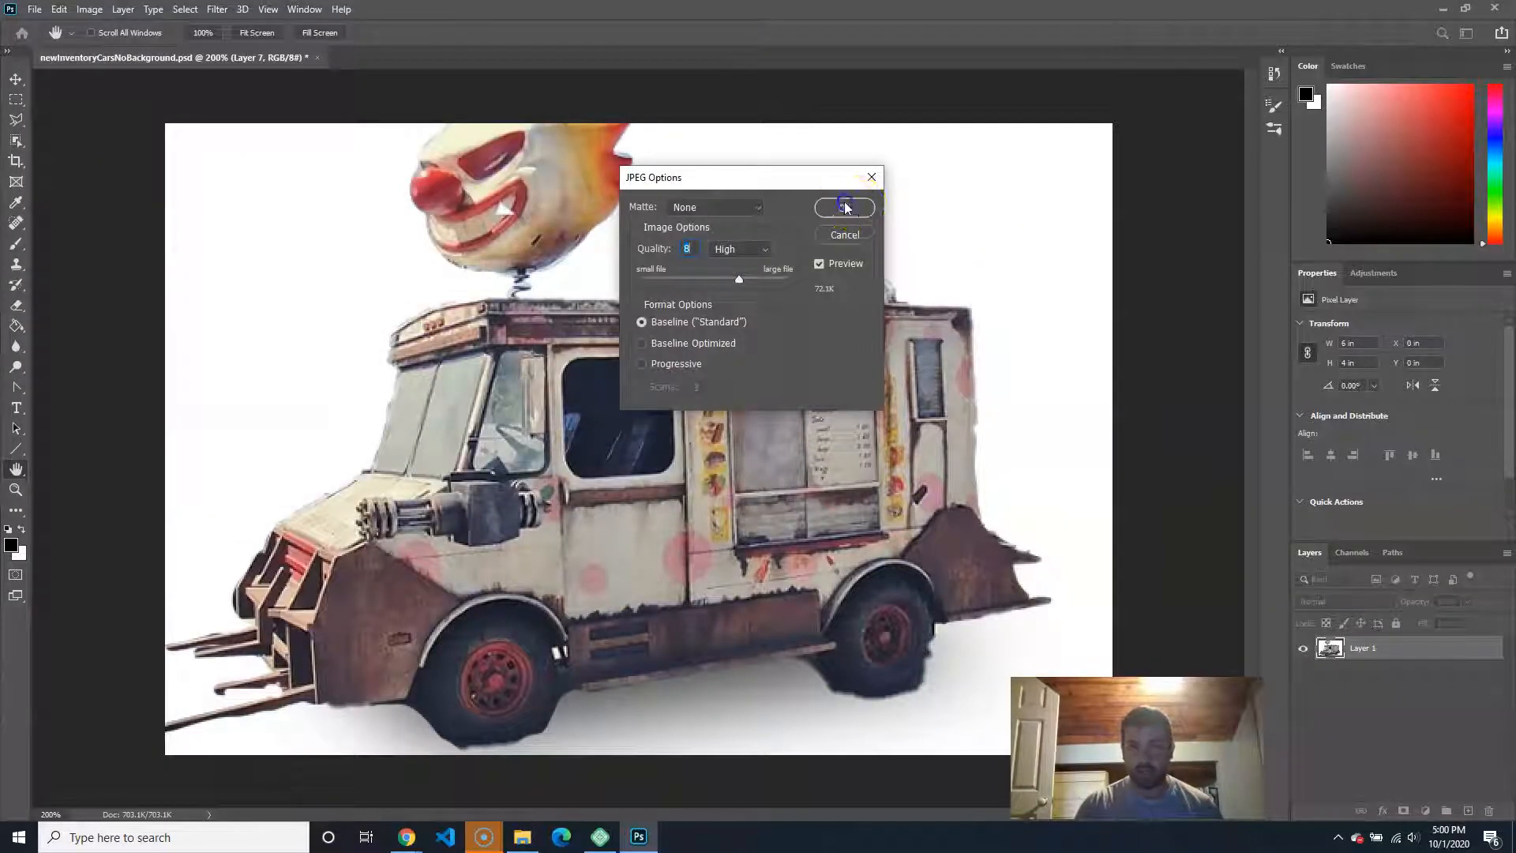
click(845, 207)
Step: Hide the truck and its shadow, show Layer 2, and add a new layer directly beneath it
click(1299, 721)
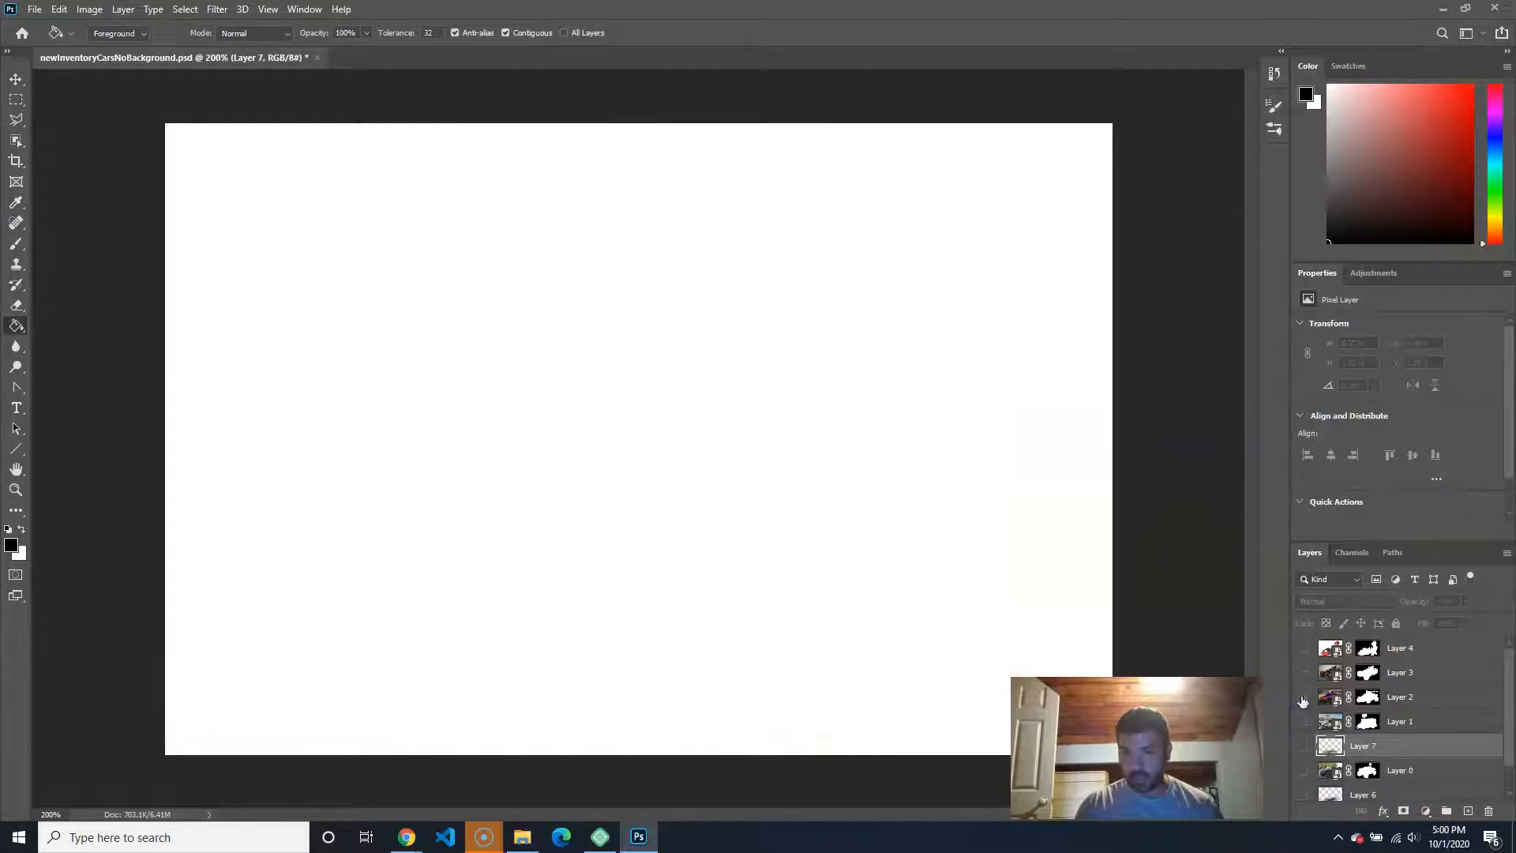
click(1303, 696)
click(1404, 696)
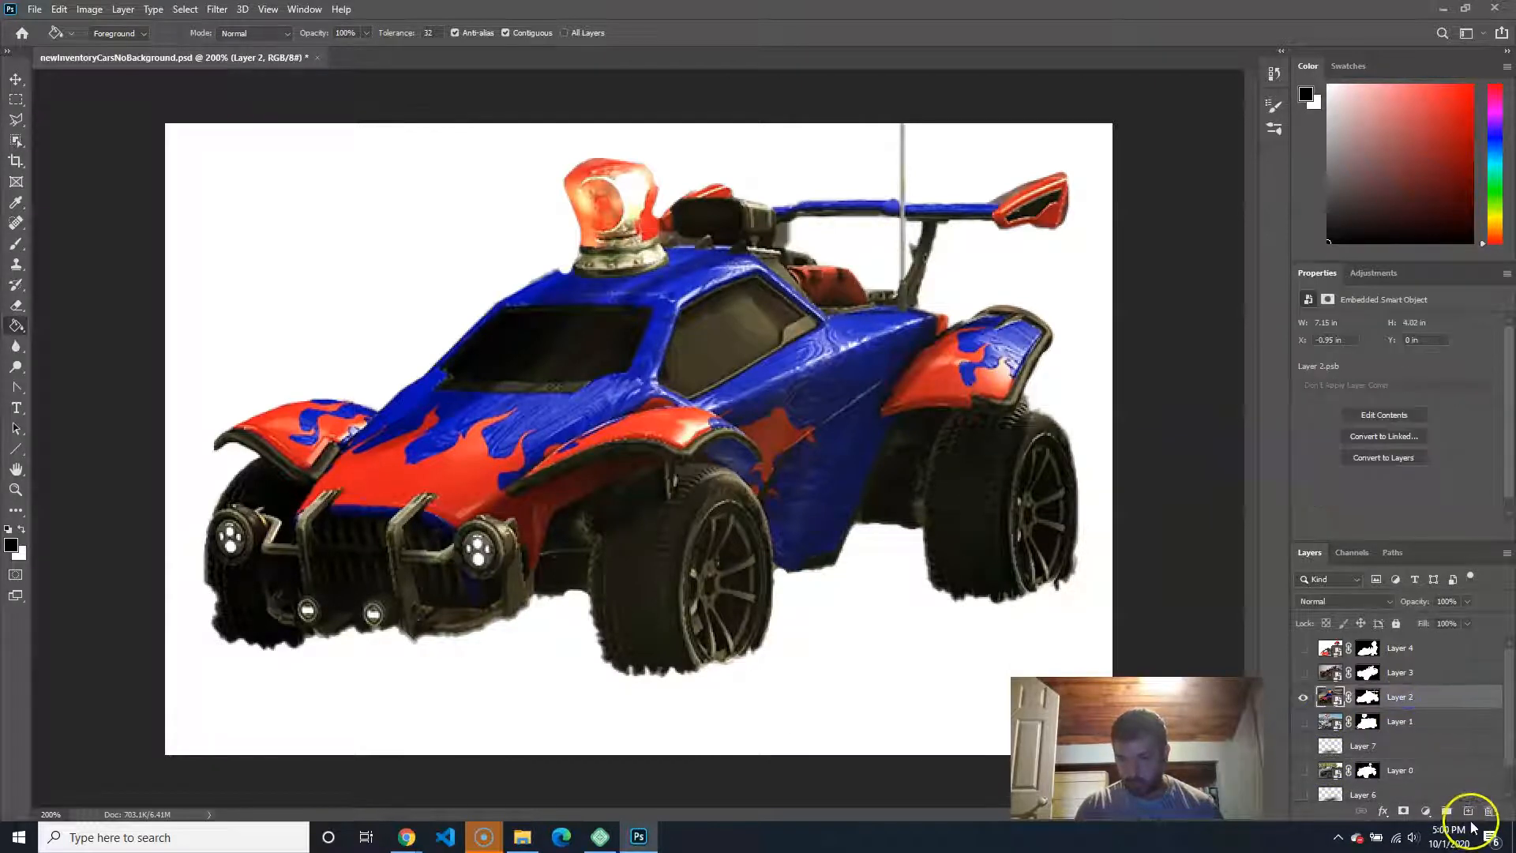
click(1452, 811)
drag(1402, 707, 1414, 732)
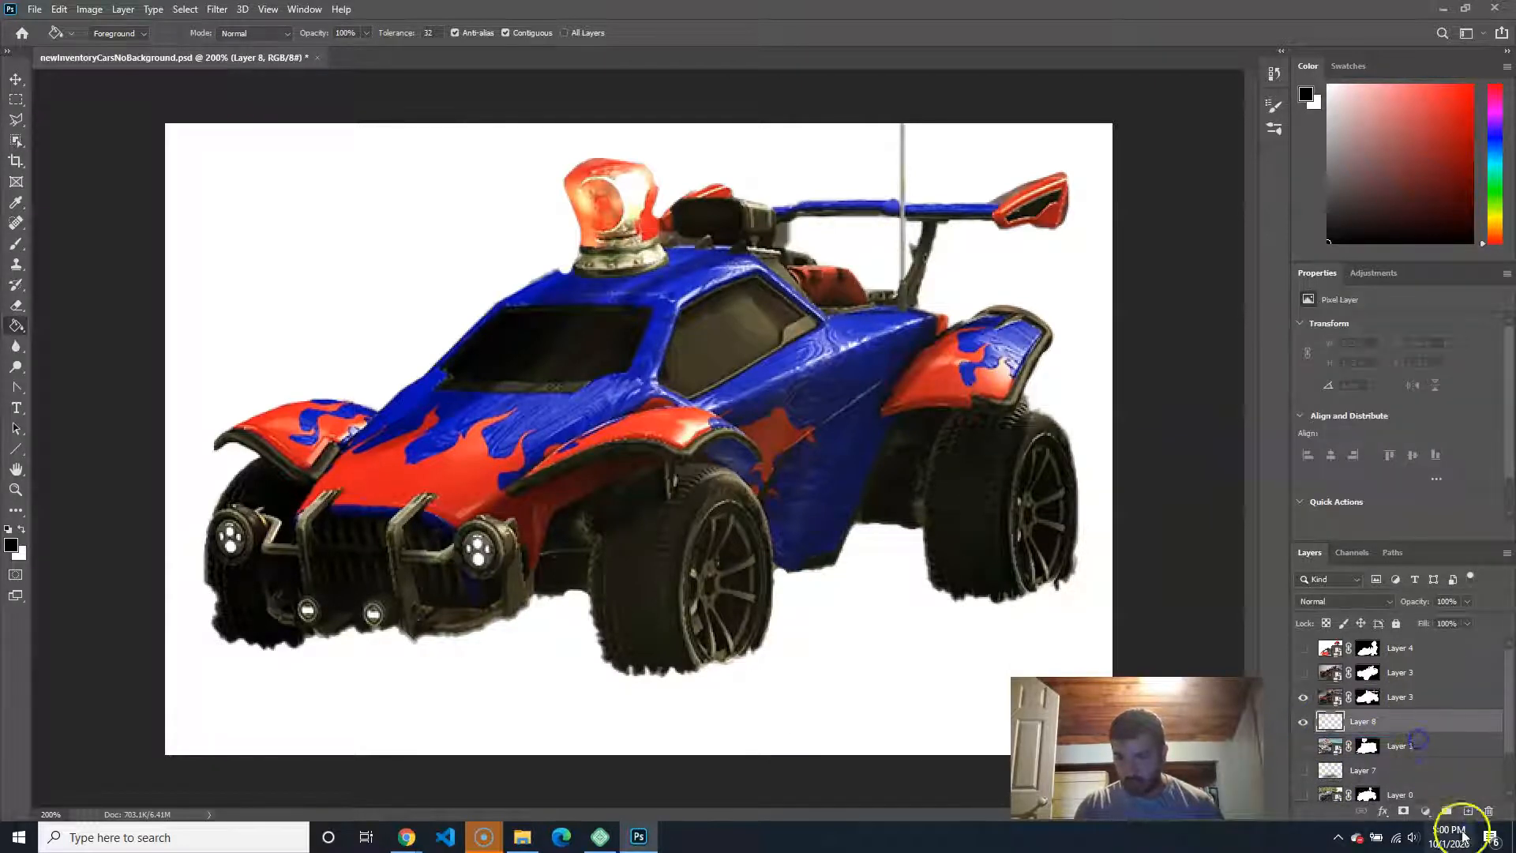
Step: Outline a four-cornered shadow area between the blue car's wheels on Layer 8 with the Polygonal Lasso and fill it with black
key(l)
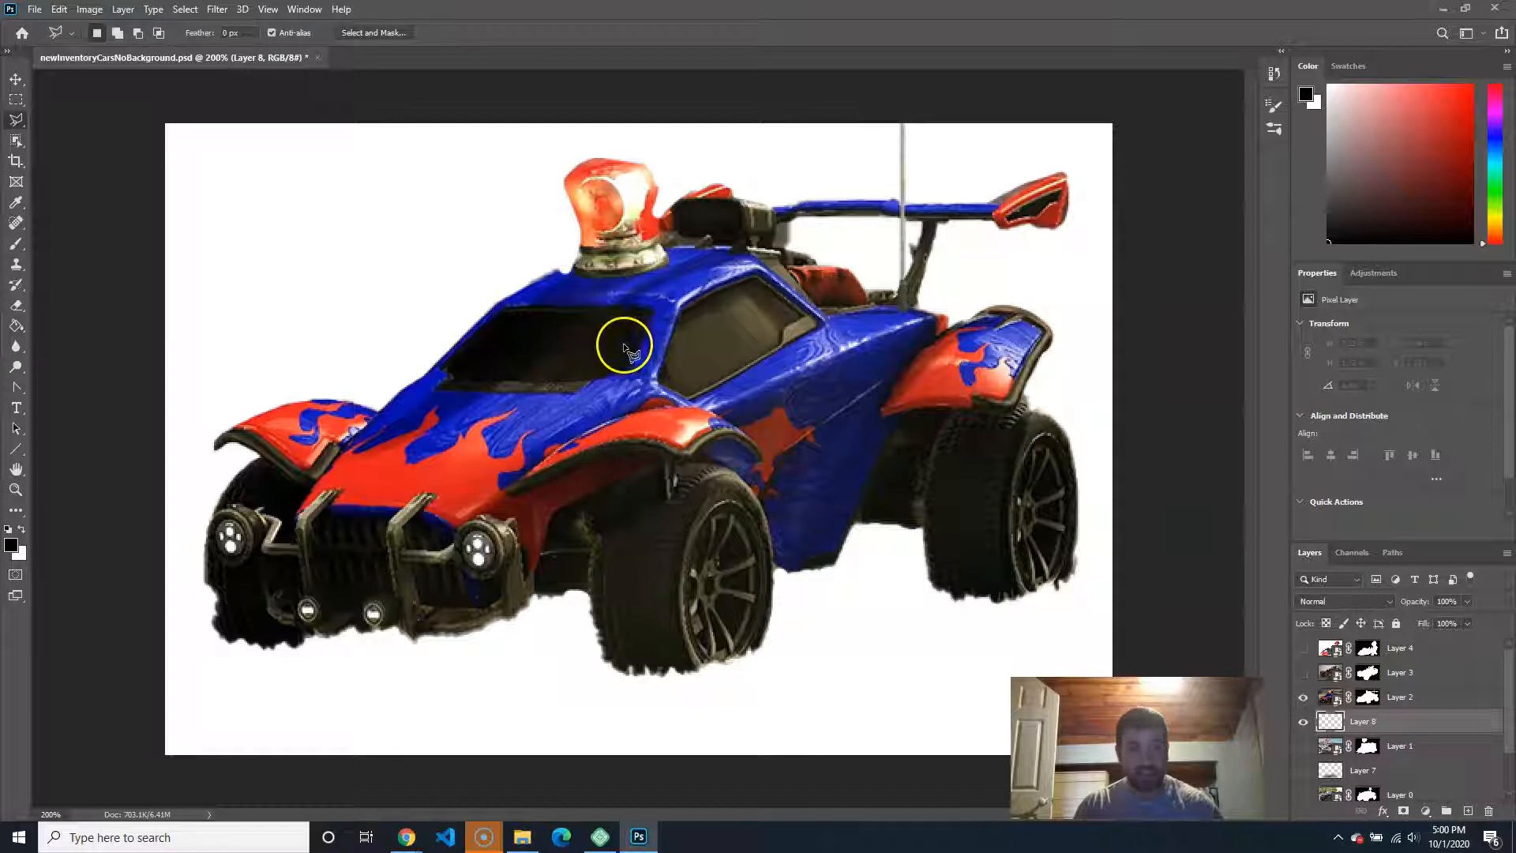
click(1039, 562)
click(694, 671)
click(251, 636)
double_click(730, 467)
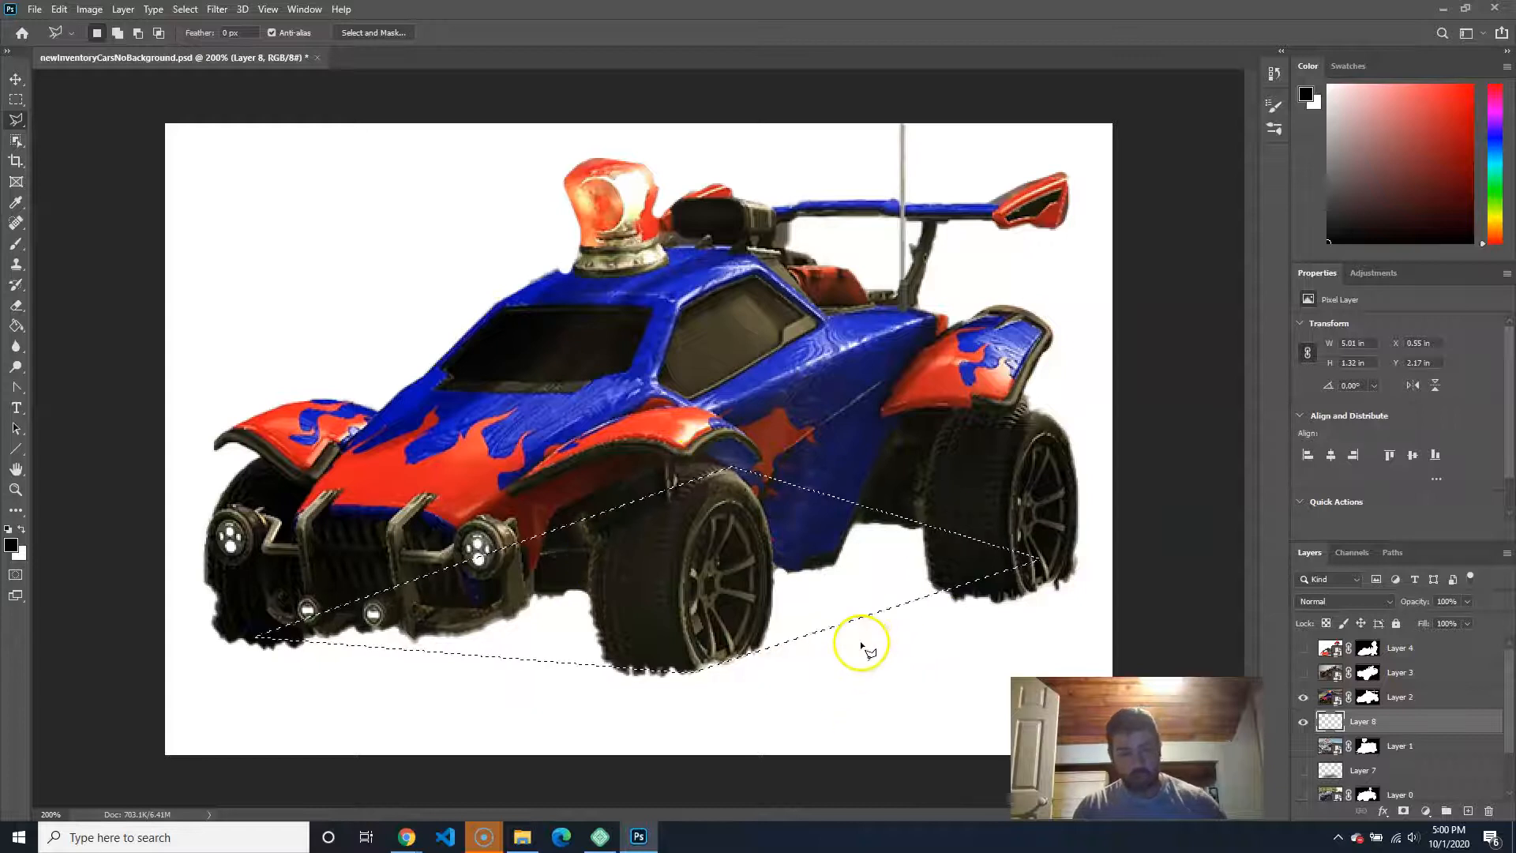
key(g)
click(831, 565)
Step: Deselect the blue car's shadow, reapply the last Gaussian Blur, and lower Layer 8's opacity to 71%
key(ctrl+d)
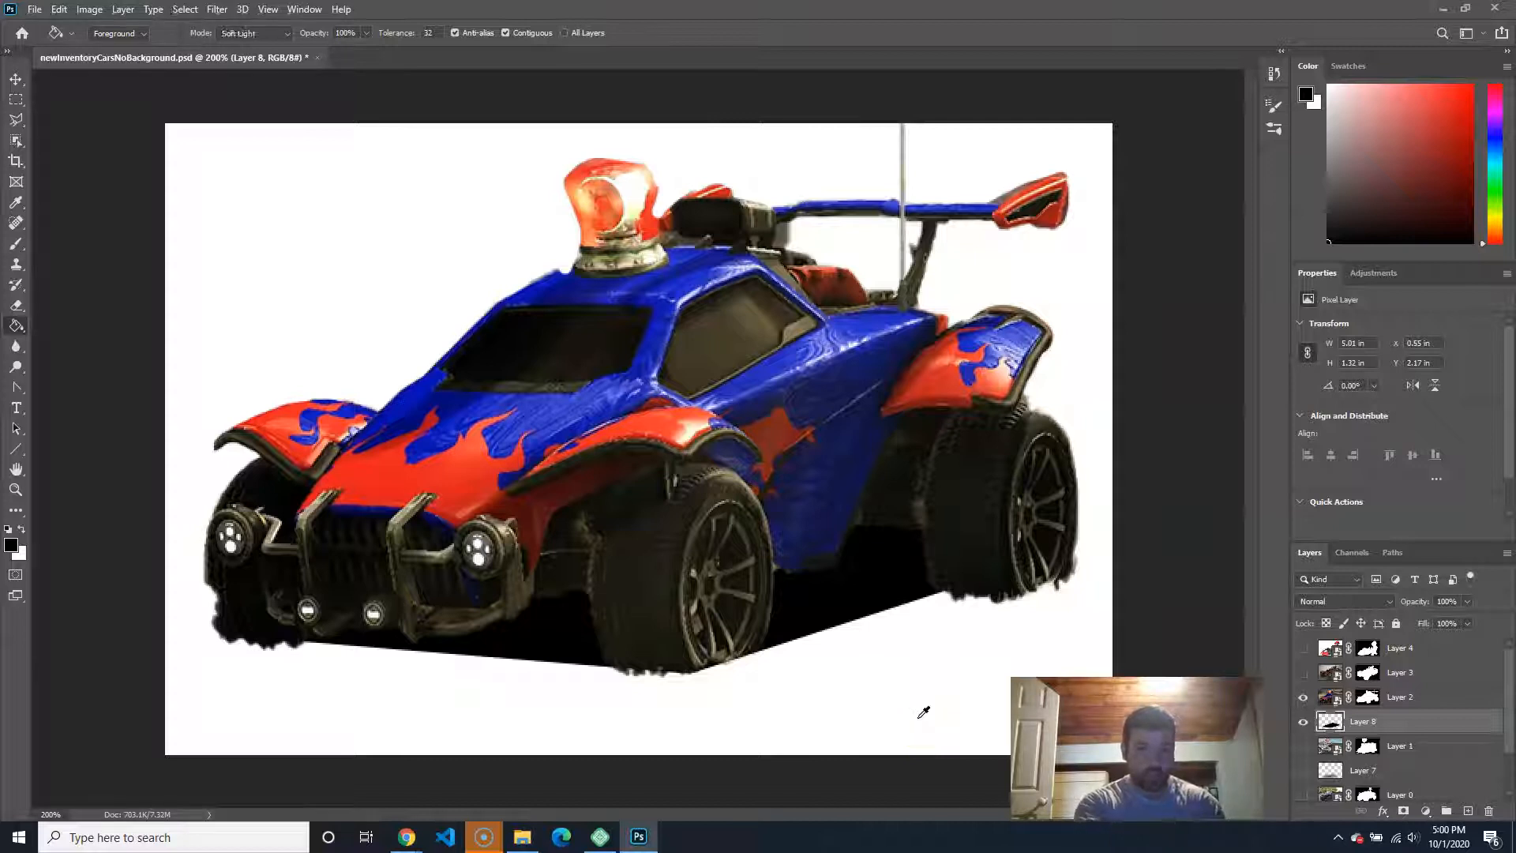
key(ctrl+alt+f)
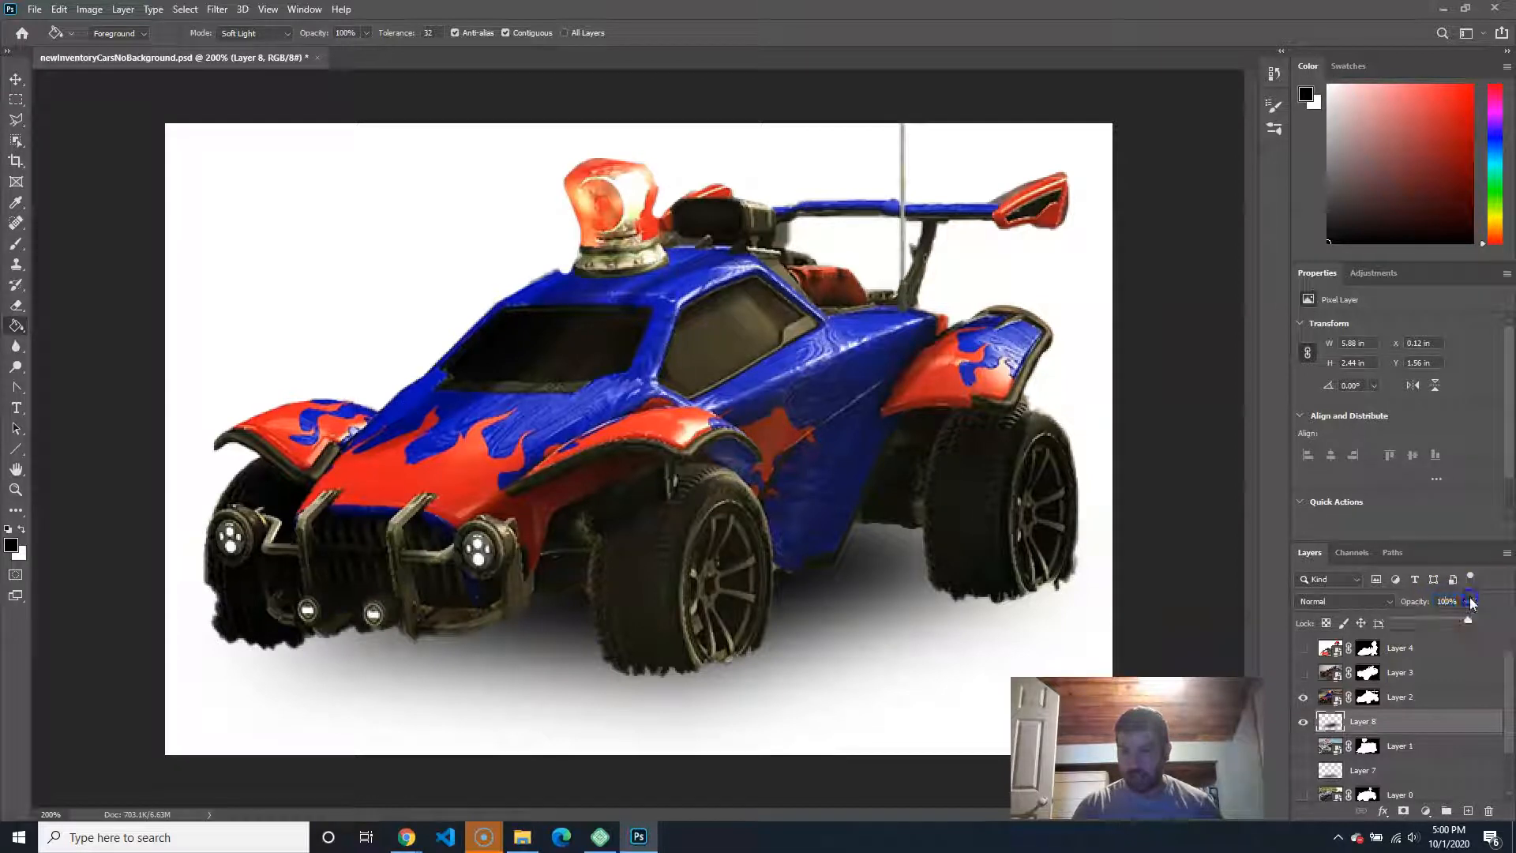
click(1448, 622)
click(964, 10)
Step: Save the blue car image in the noBackgrounds folder as a JPEG under the name rocketLeagueNBG
key(ctrl+shift+s)
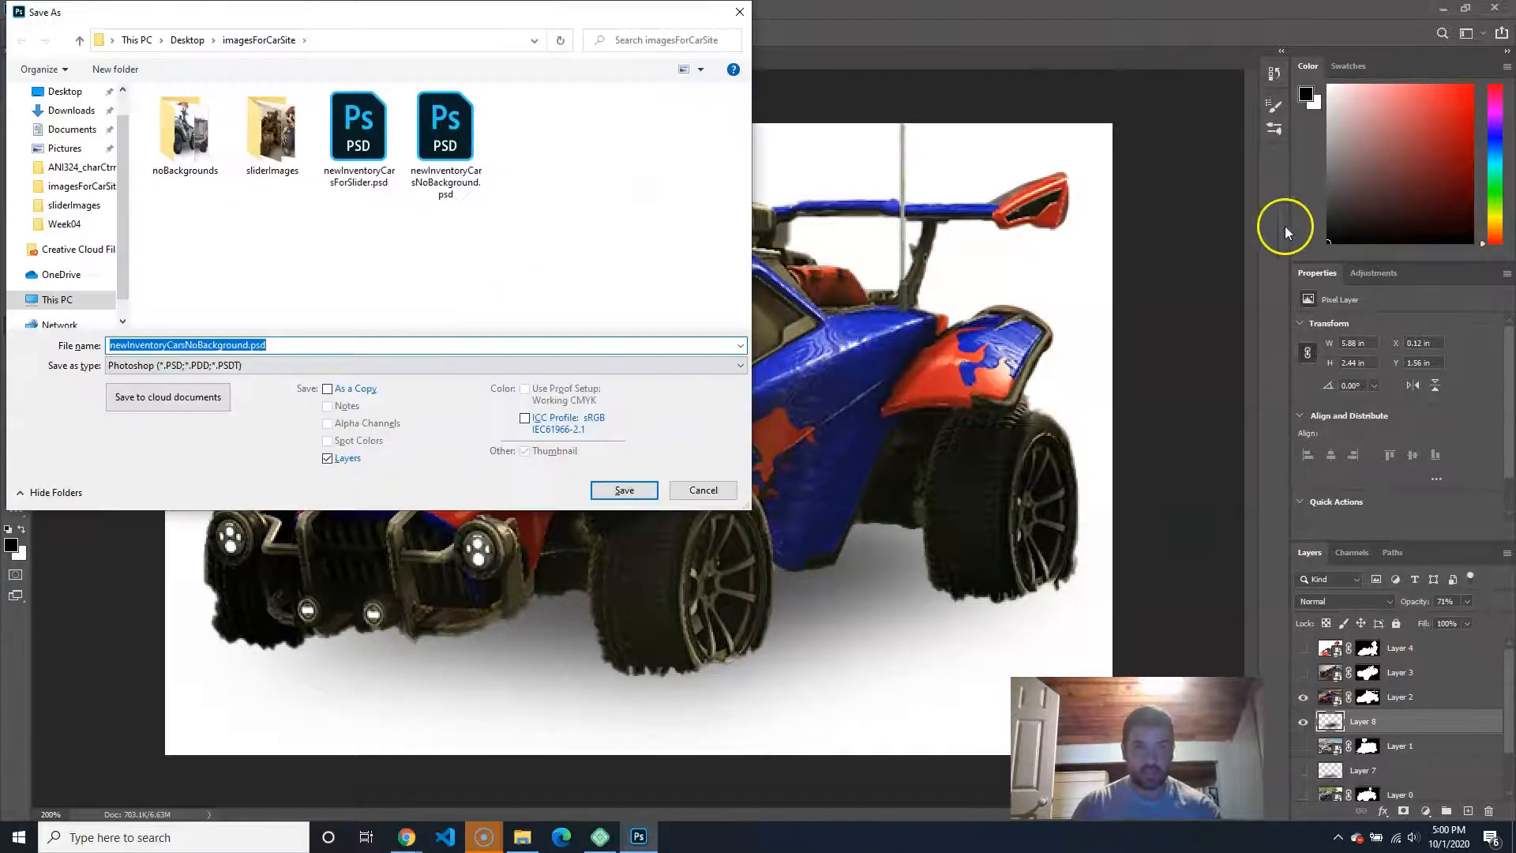
click(194, 130)
double_click(193, 131)
click(285, 365)
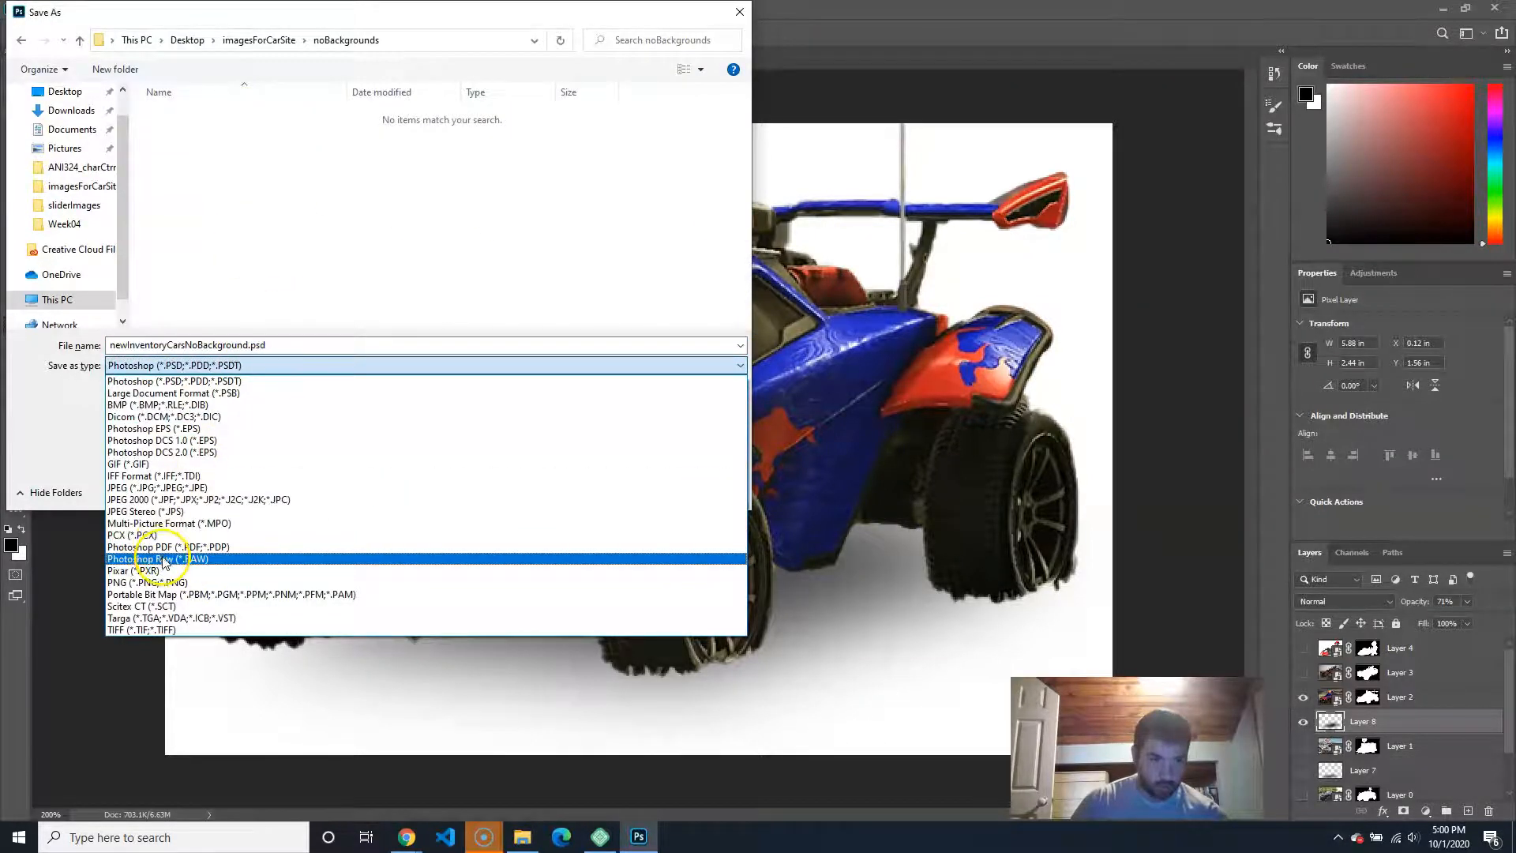
click(157, 487)
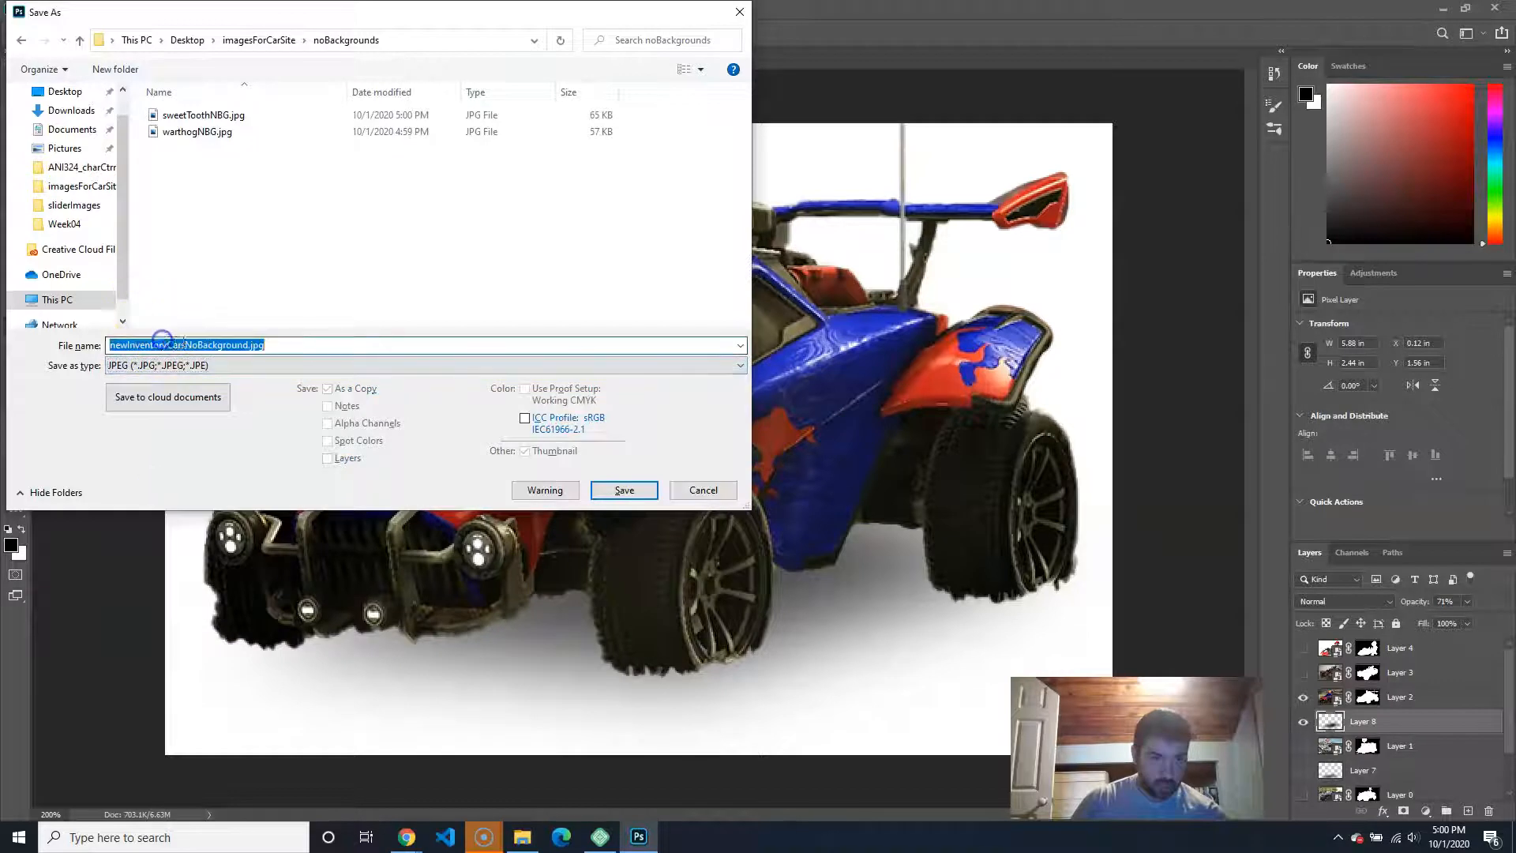
drag(234, 345, 119, 339)
key(BackSpace)
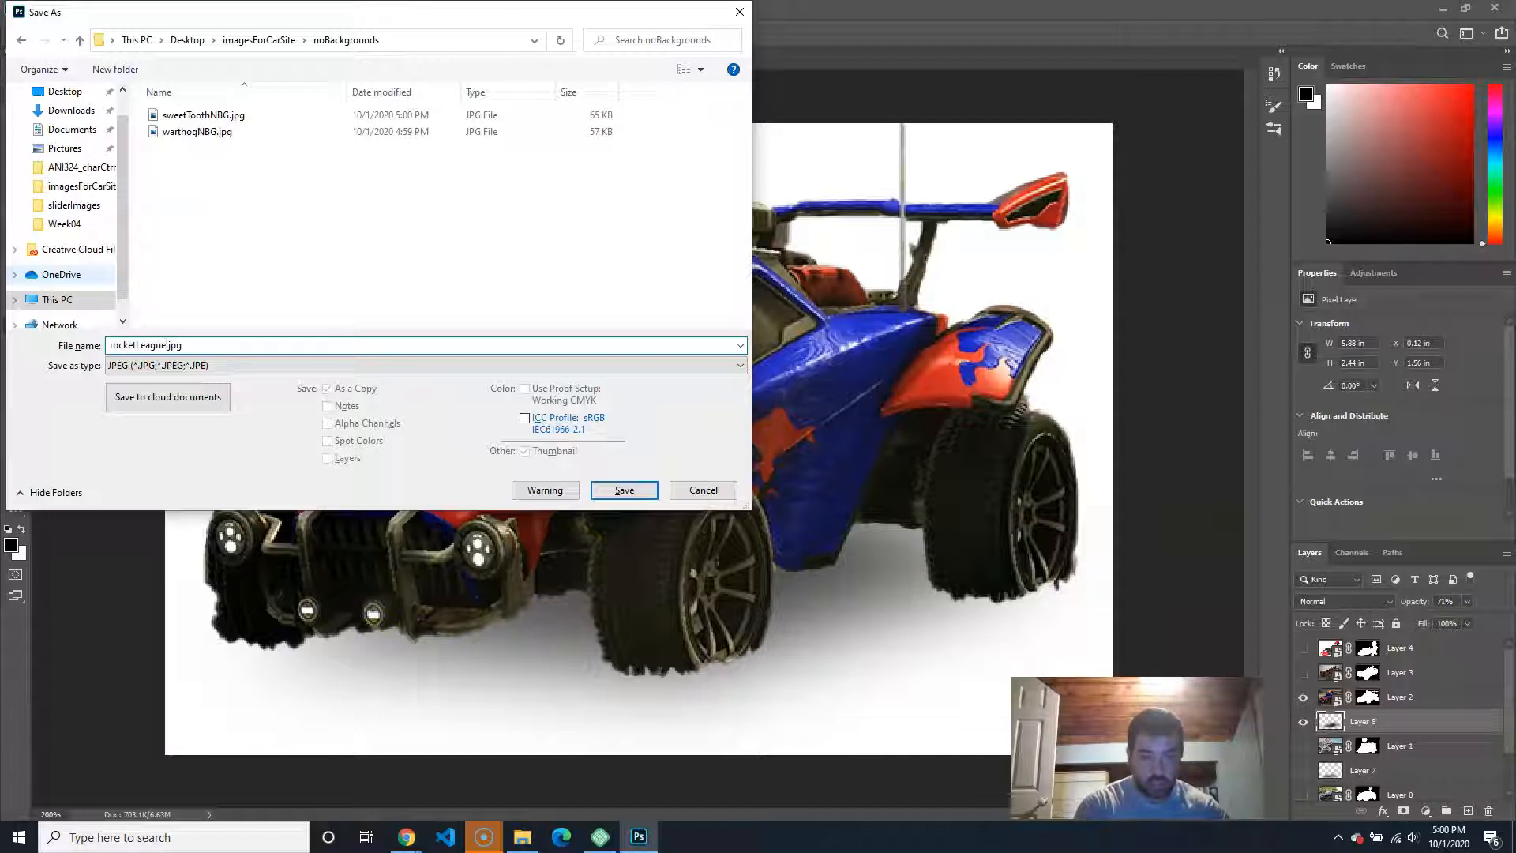
key(Return)
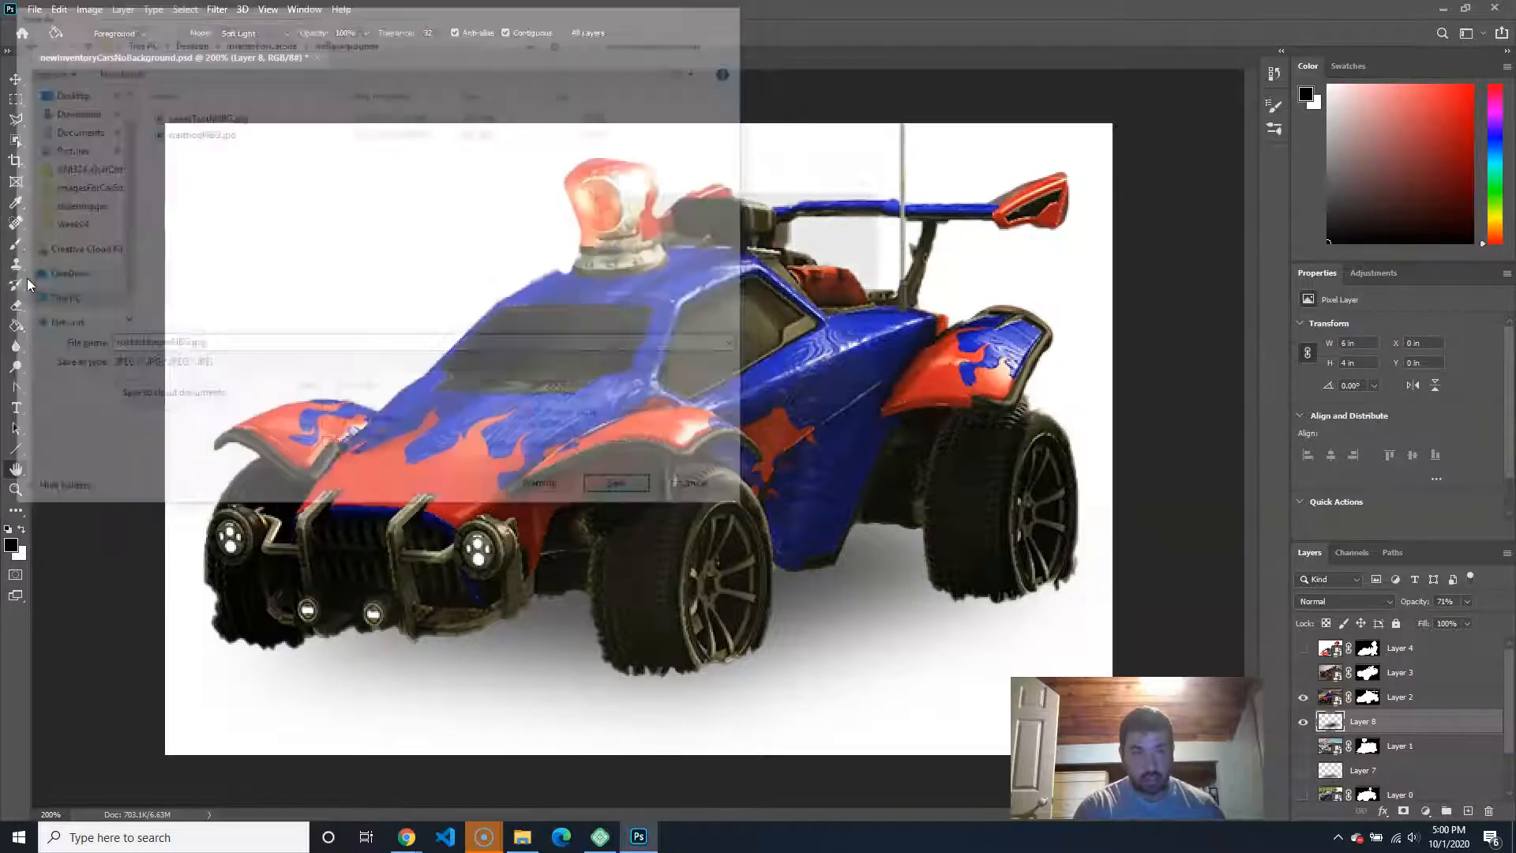
click(843, 208)
Step: Hide the blue car and its shadow, show Layer 3 with the rusty buggy, and add a new layer directly beneath it
drag(1304, 699, 1303, 721)
click(1302, 672)
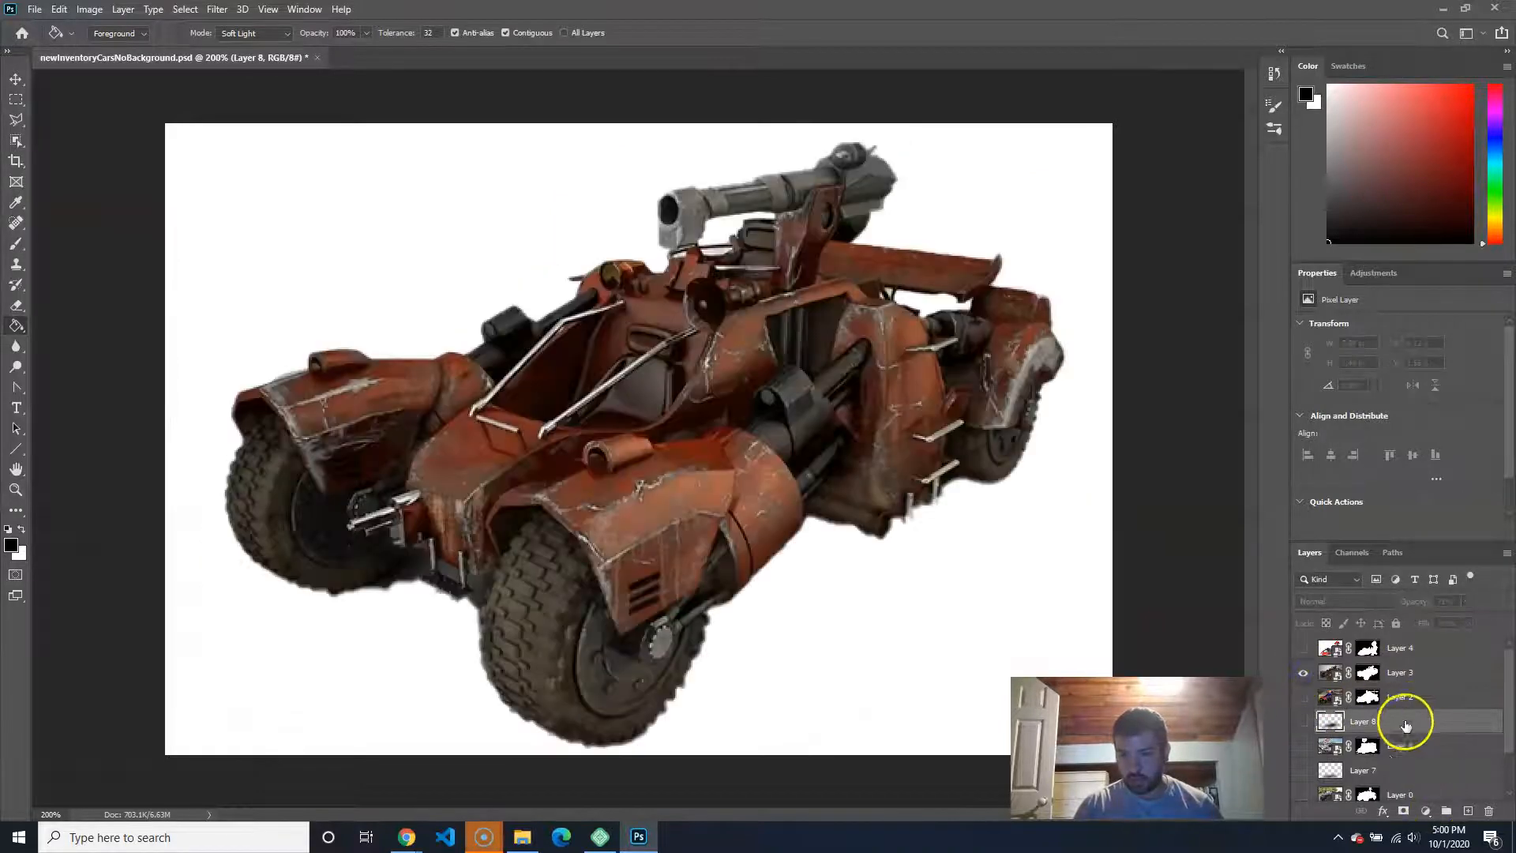
click(1400, 698)
click(1467, 810)
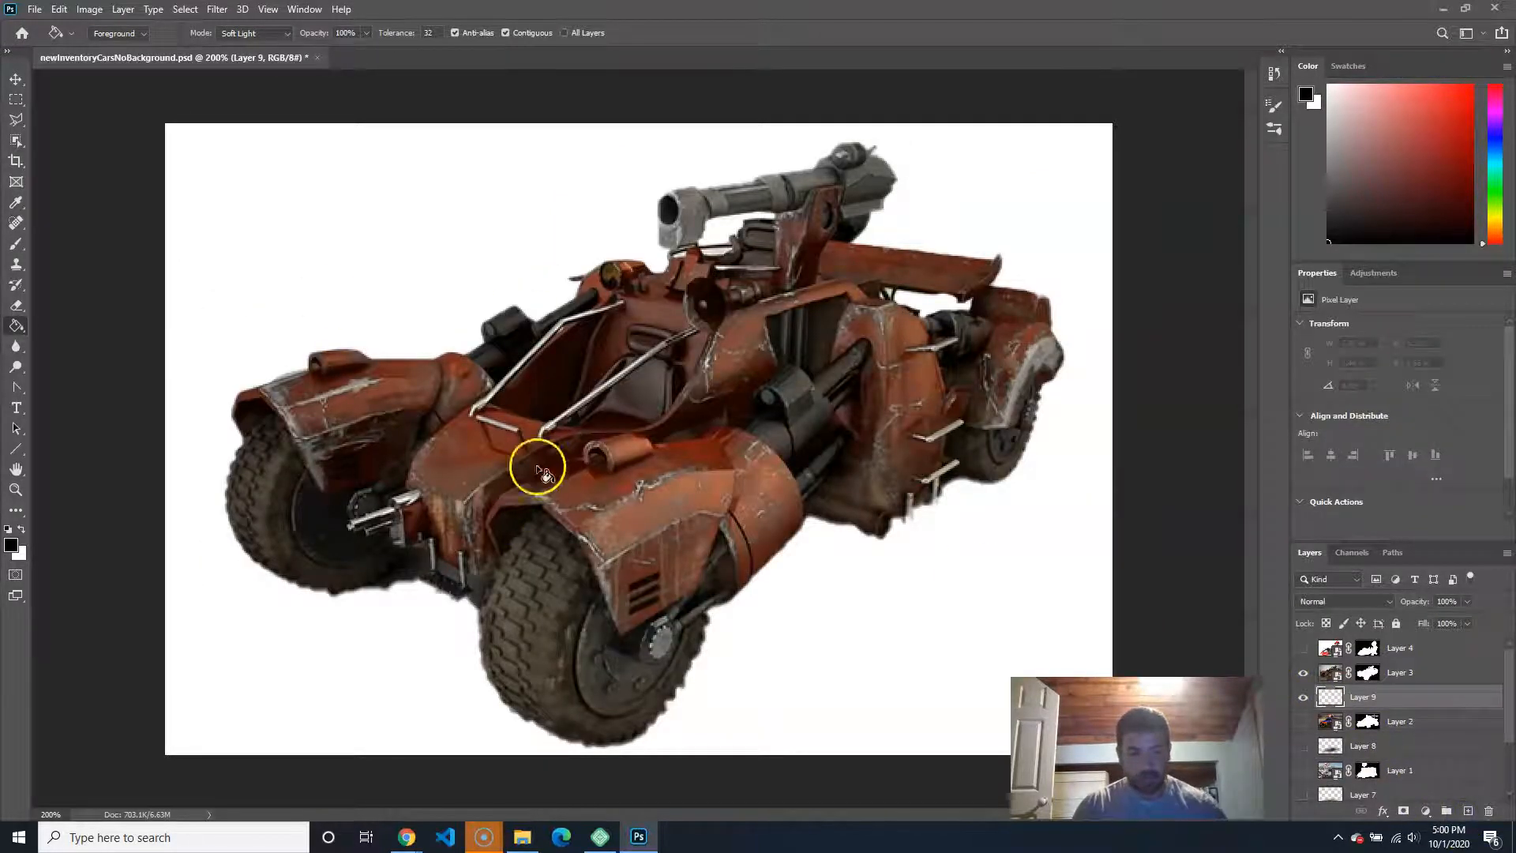
Step: Outline a four-cornered shadow area between the rusty buggy's wheels on Layer 9 with the Polygonal Lasso and fill it with black
key(l)
click(292, 562)
click(736, 387)
click(1003, 433)
double_click(620, 715)
key(g)
click(512, 597)
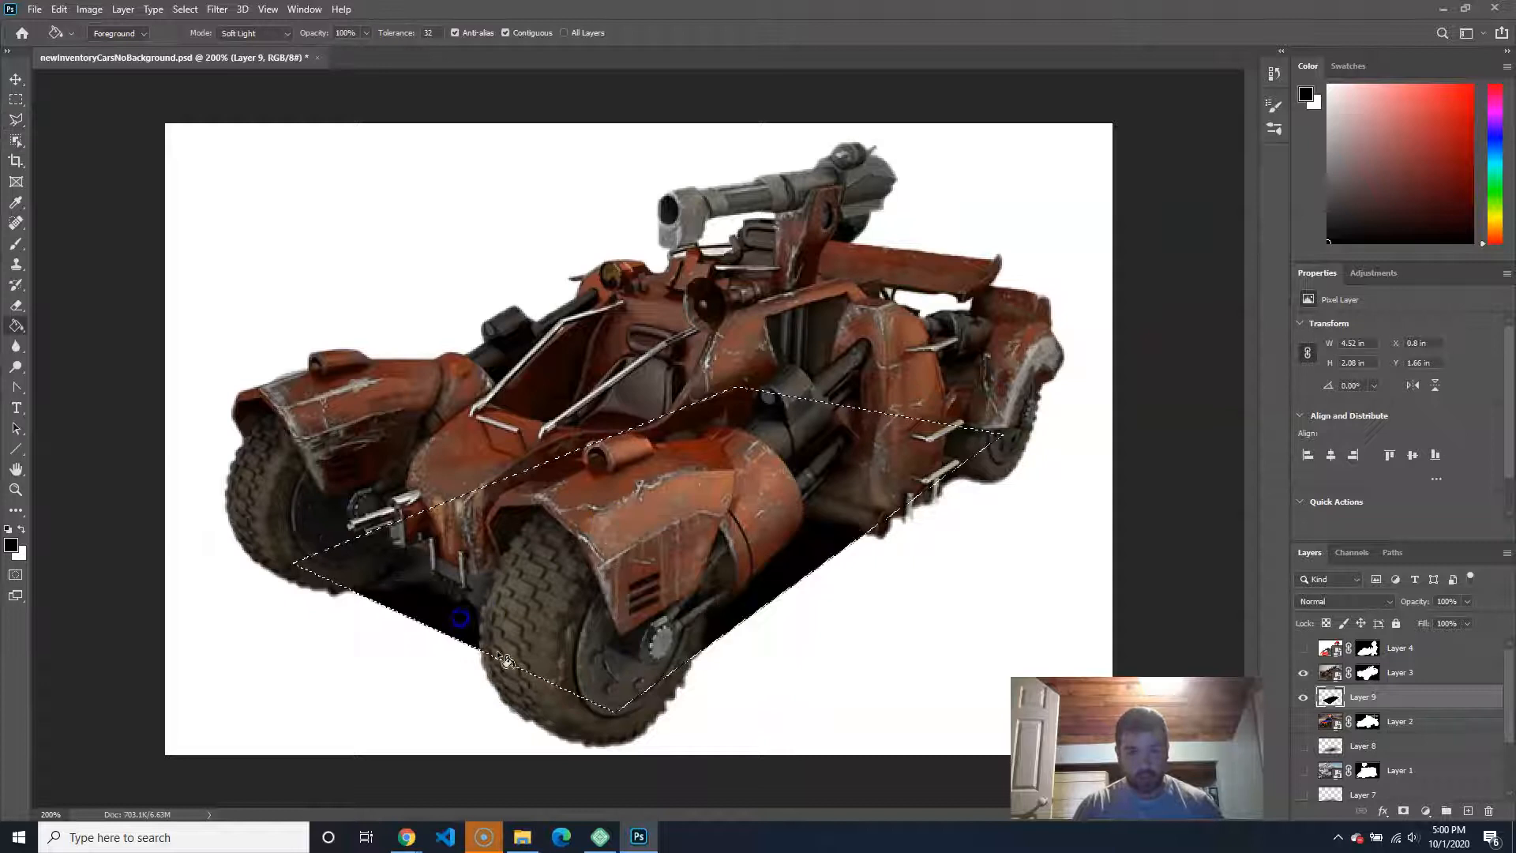
Step: Deselect the rusty buggy's shadow, reapply the last Gaussian Blur, and lower Layer 9's opacity to 72%
key(ctrl+d)
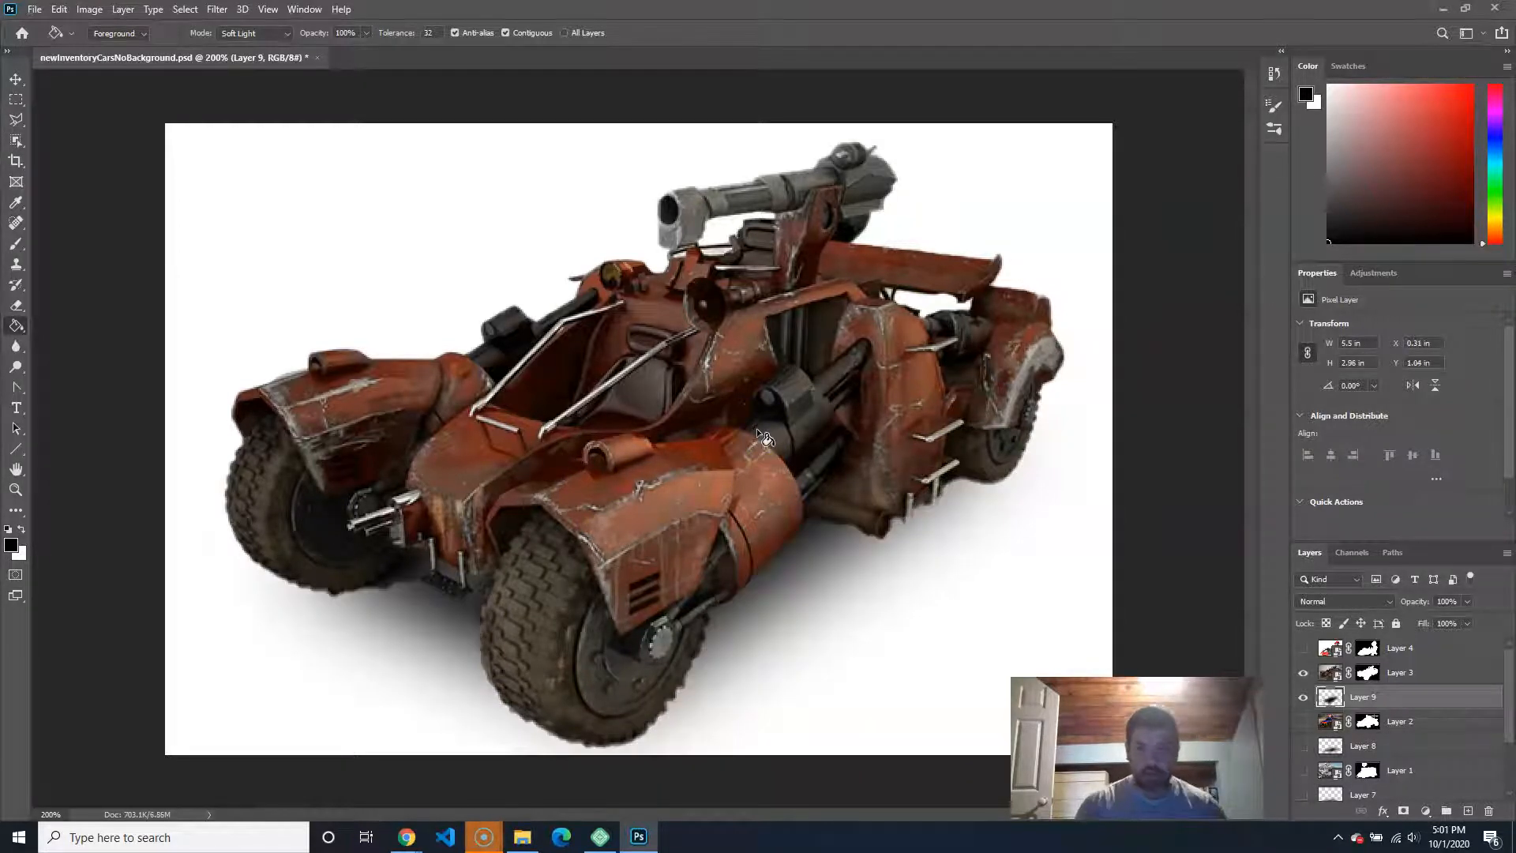
click(1467, 601)
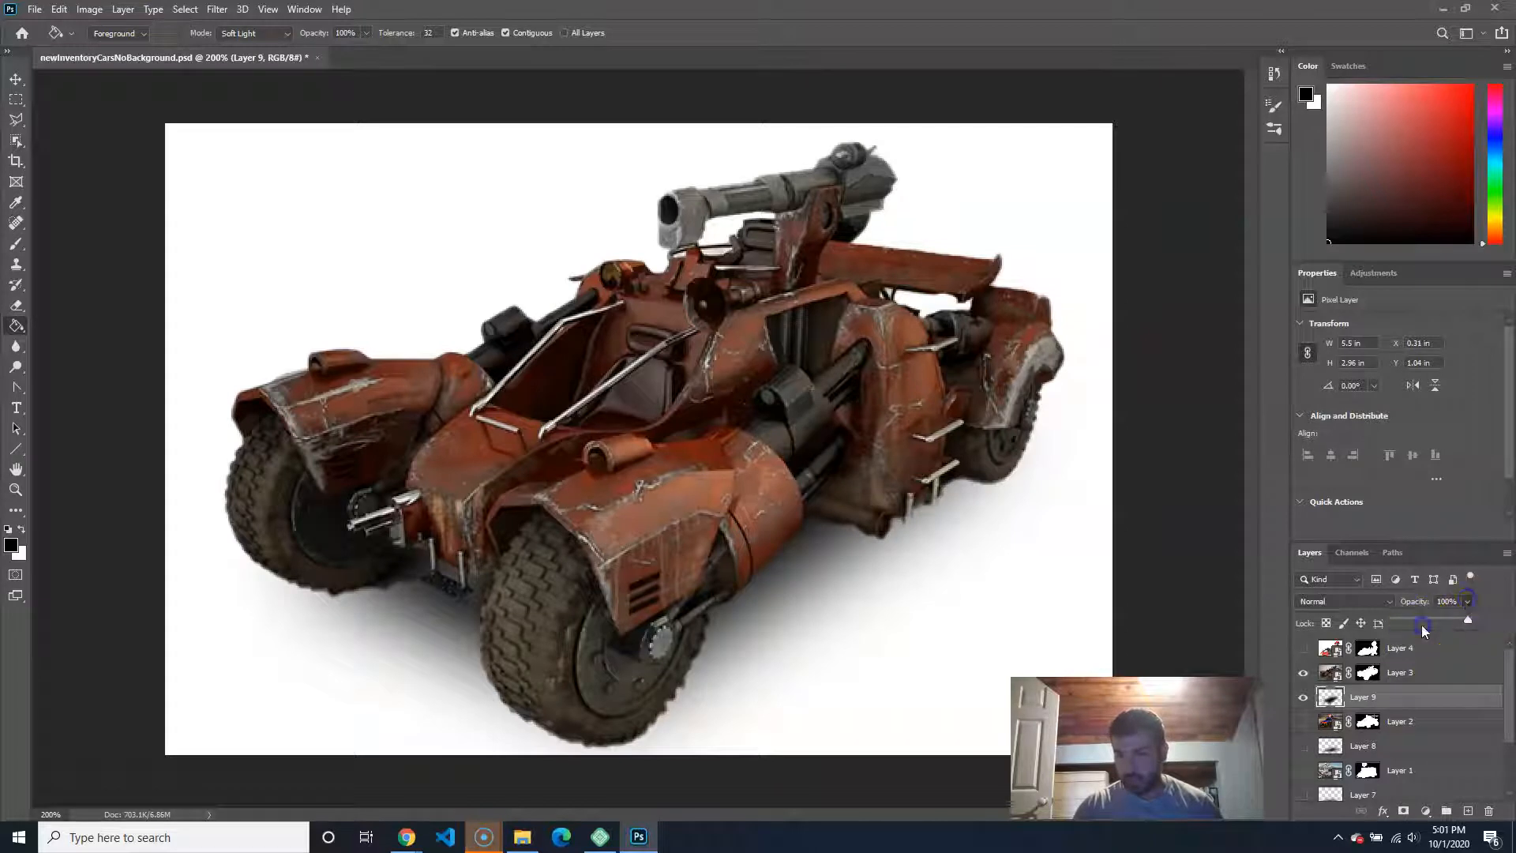
drag(1467, 620, 1449, 622)
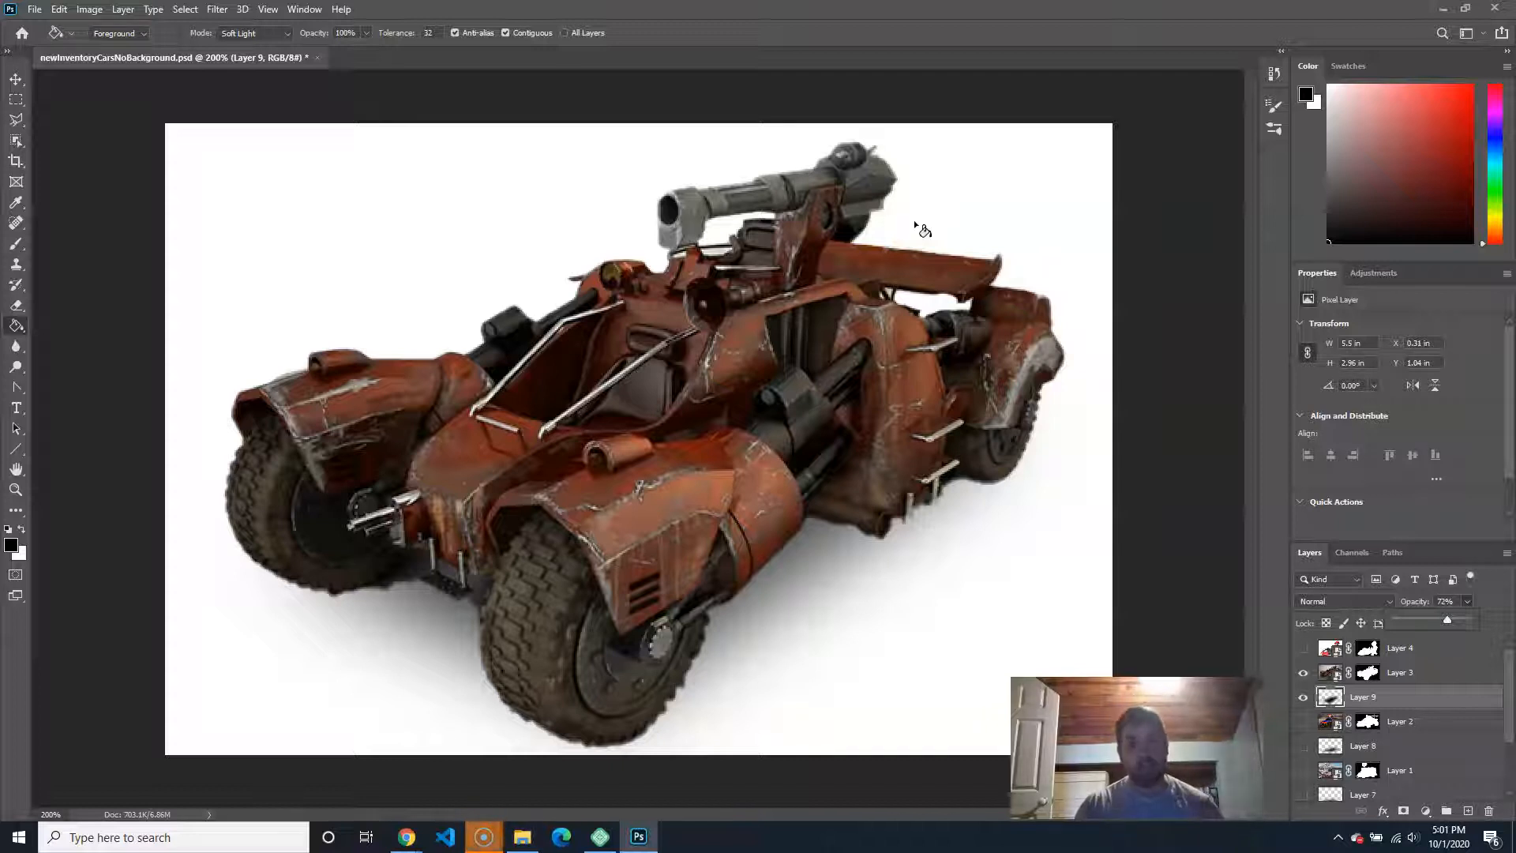
click(893, 196)
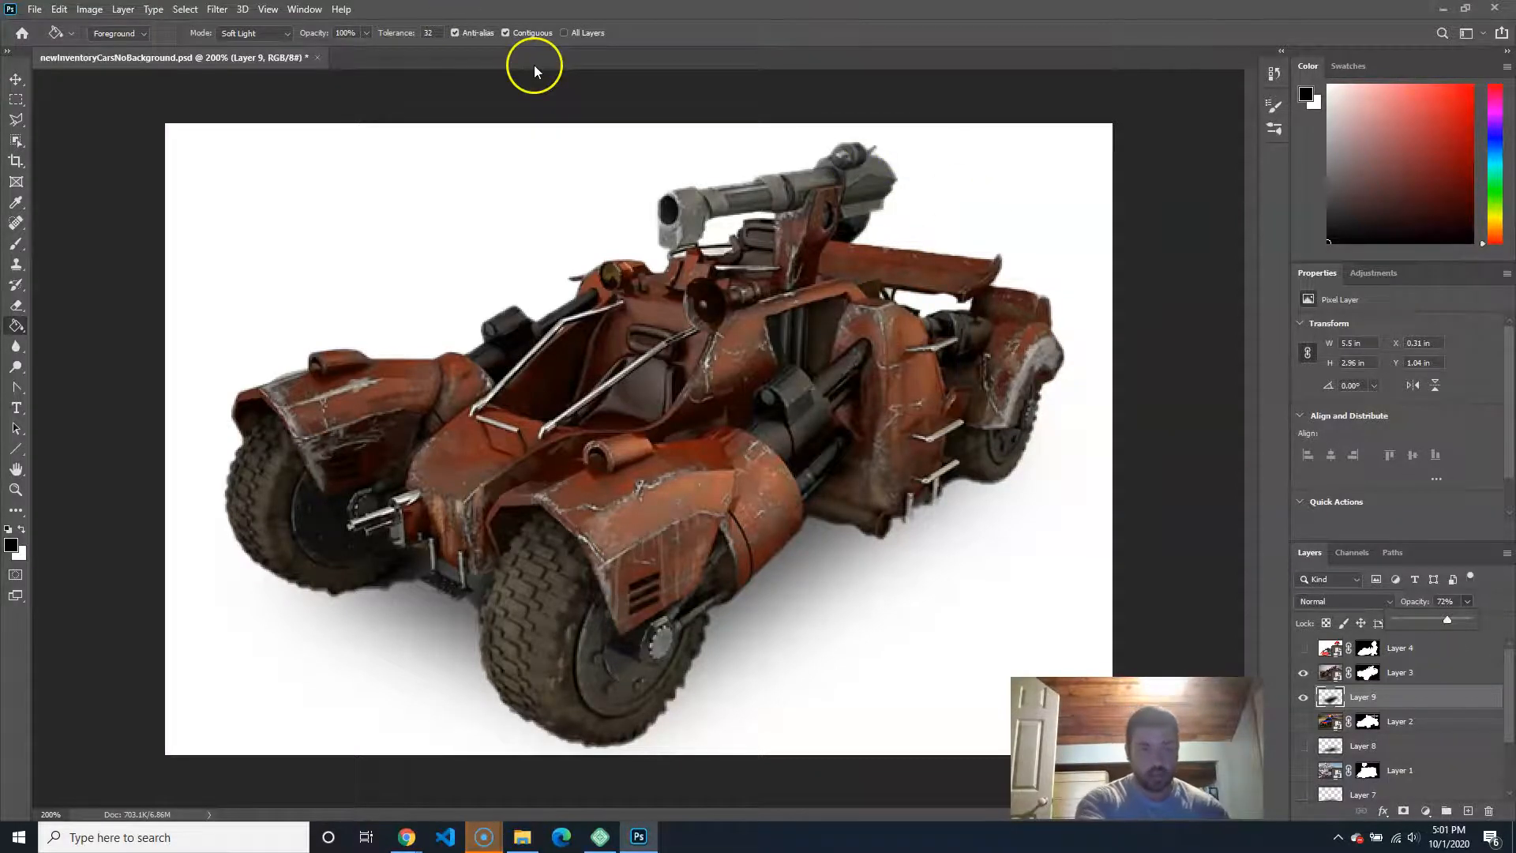
Step: Save the rusty buggy image in the noBackgrounds folder as a JPEG under the name borderlandsNBG
key(ctrl+shift+s)
click(299, 344)
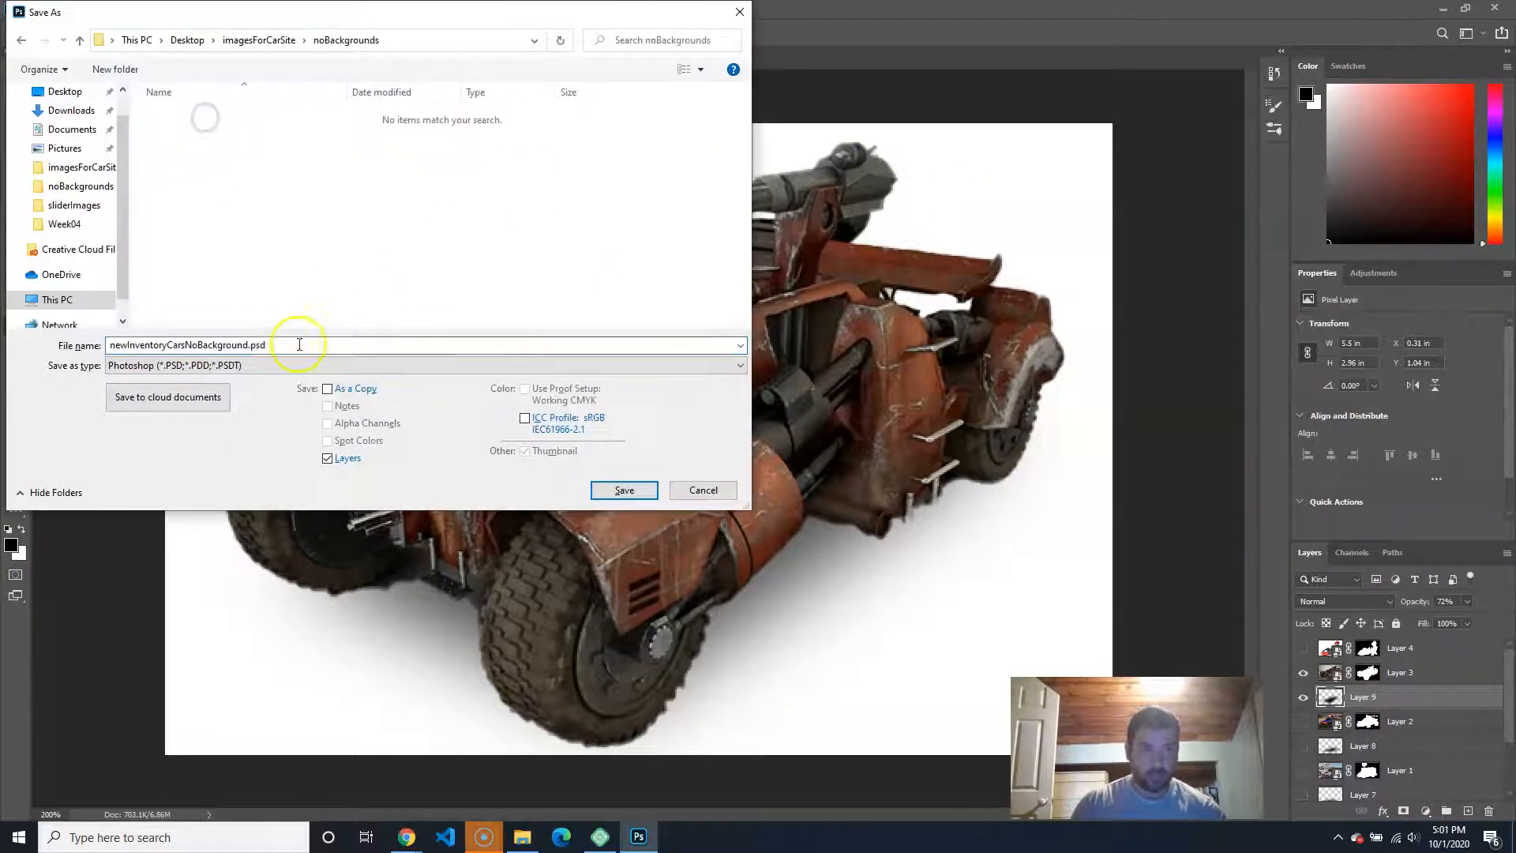
click(253, 365)
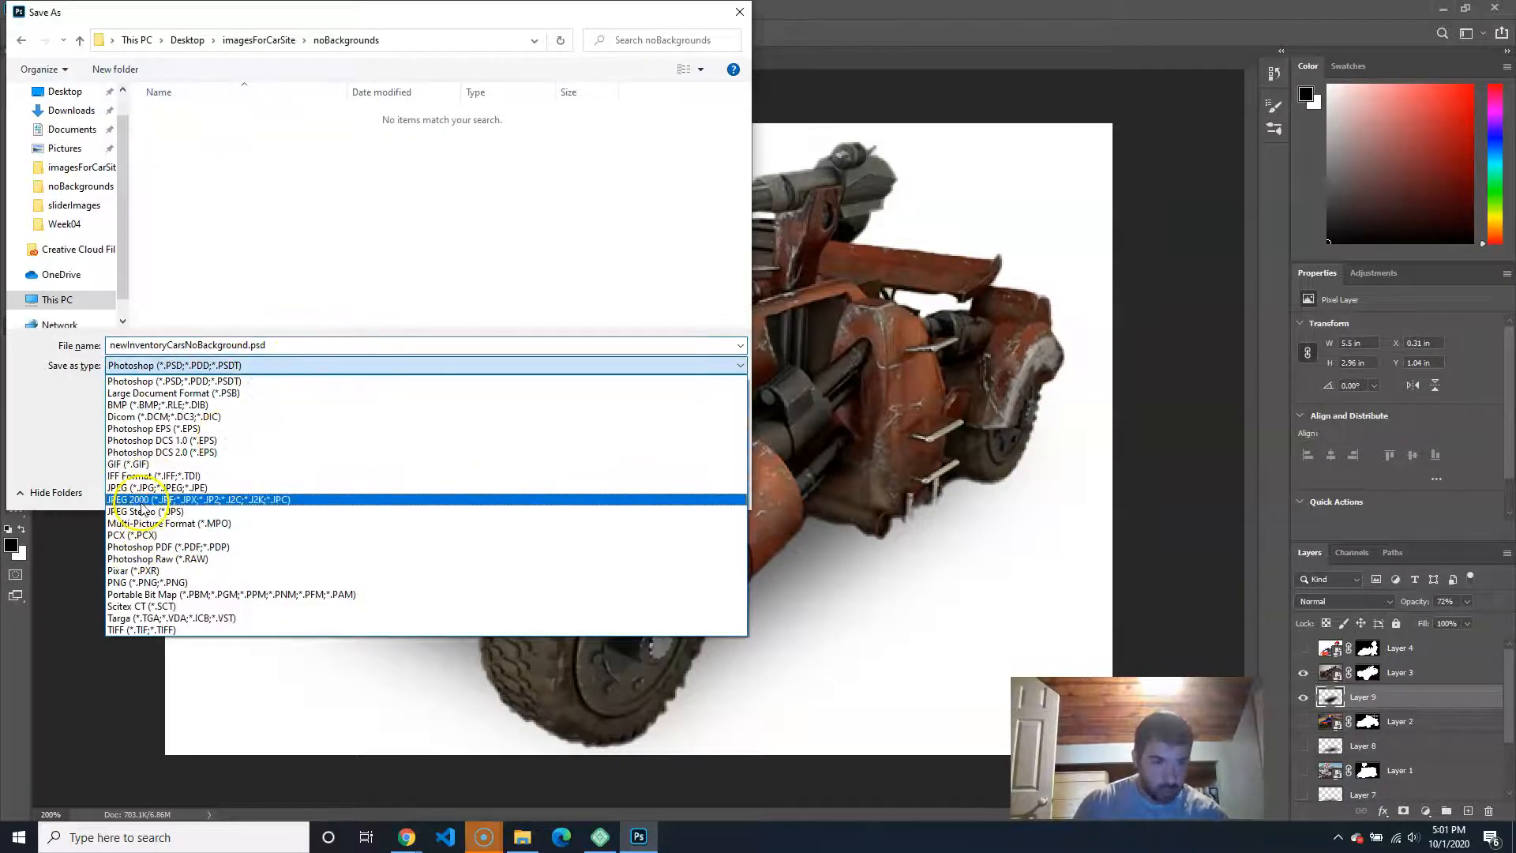
click(142, 487)
double_click(180, 339)
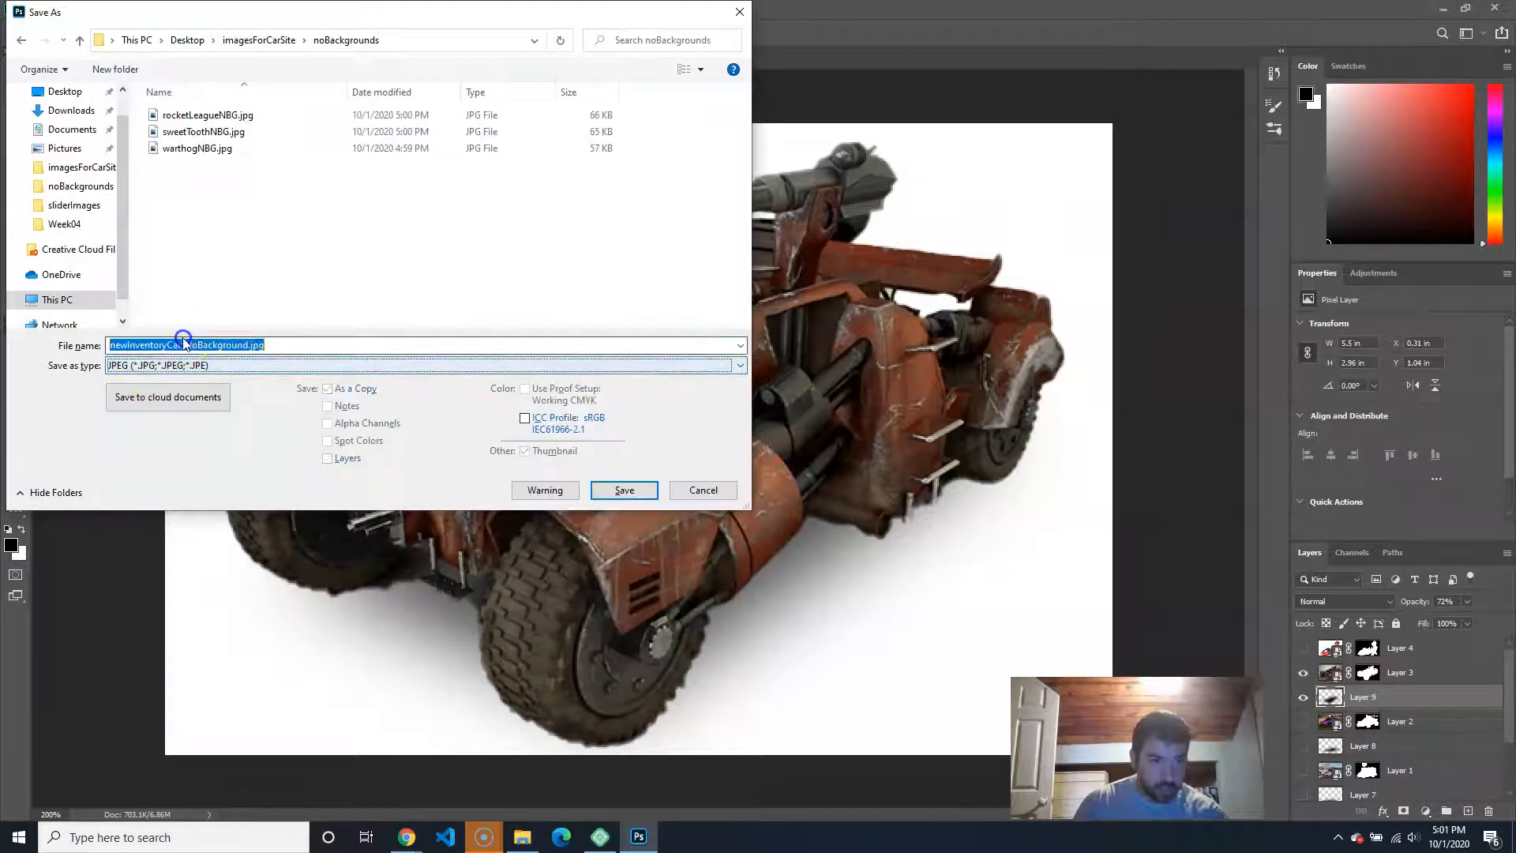
double_click(205, 339)
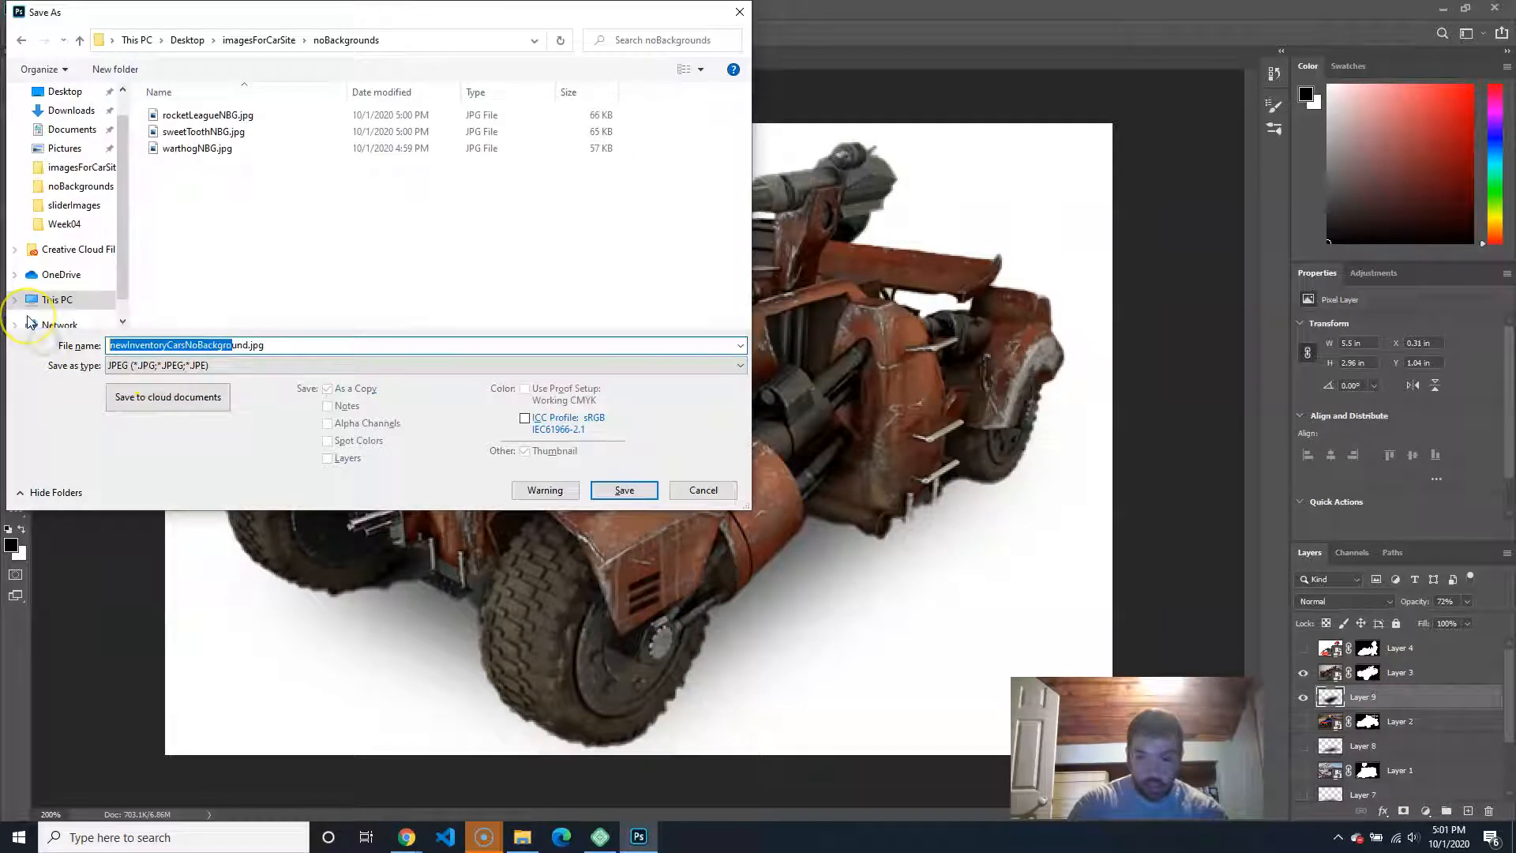
text(derlandsNBG)
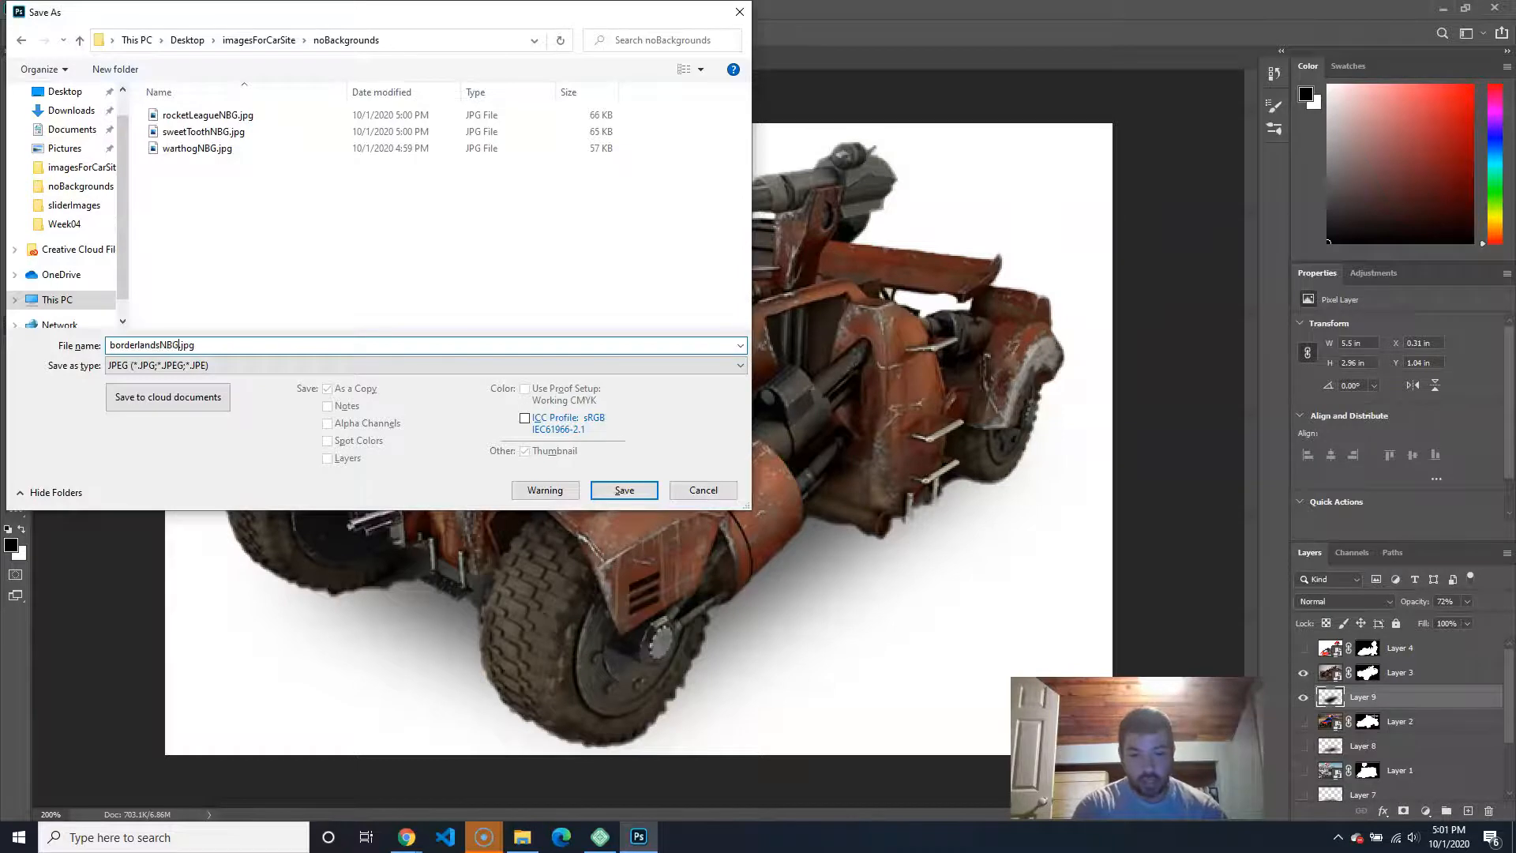
key(Return)
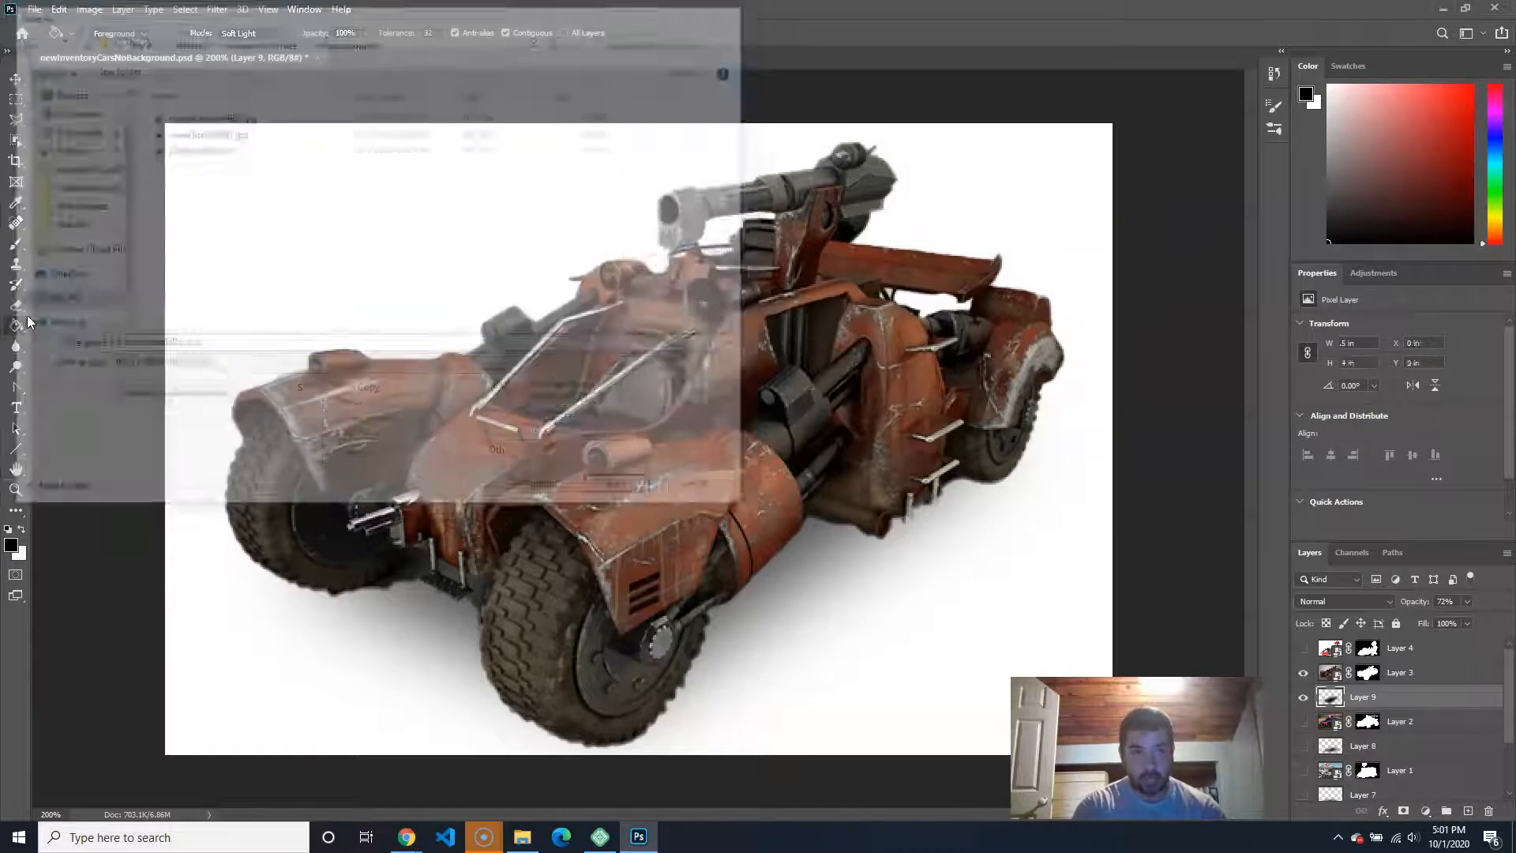
click(851, 205)
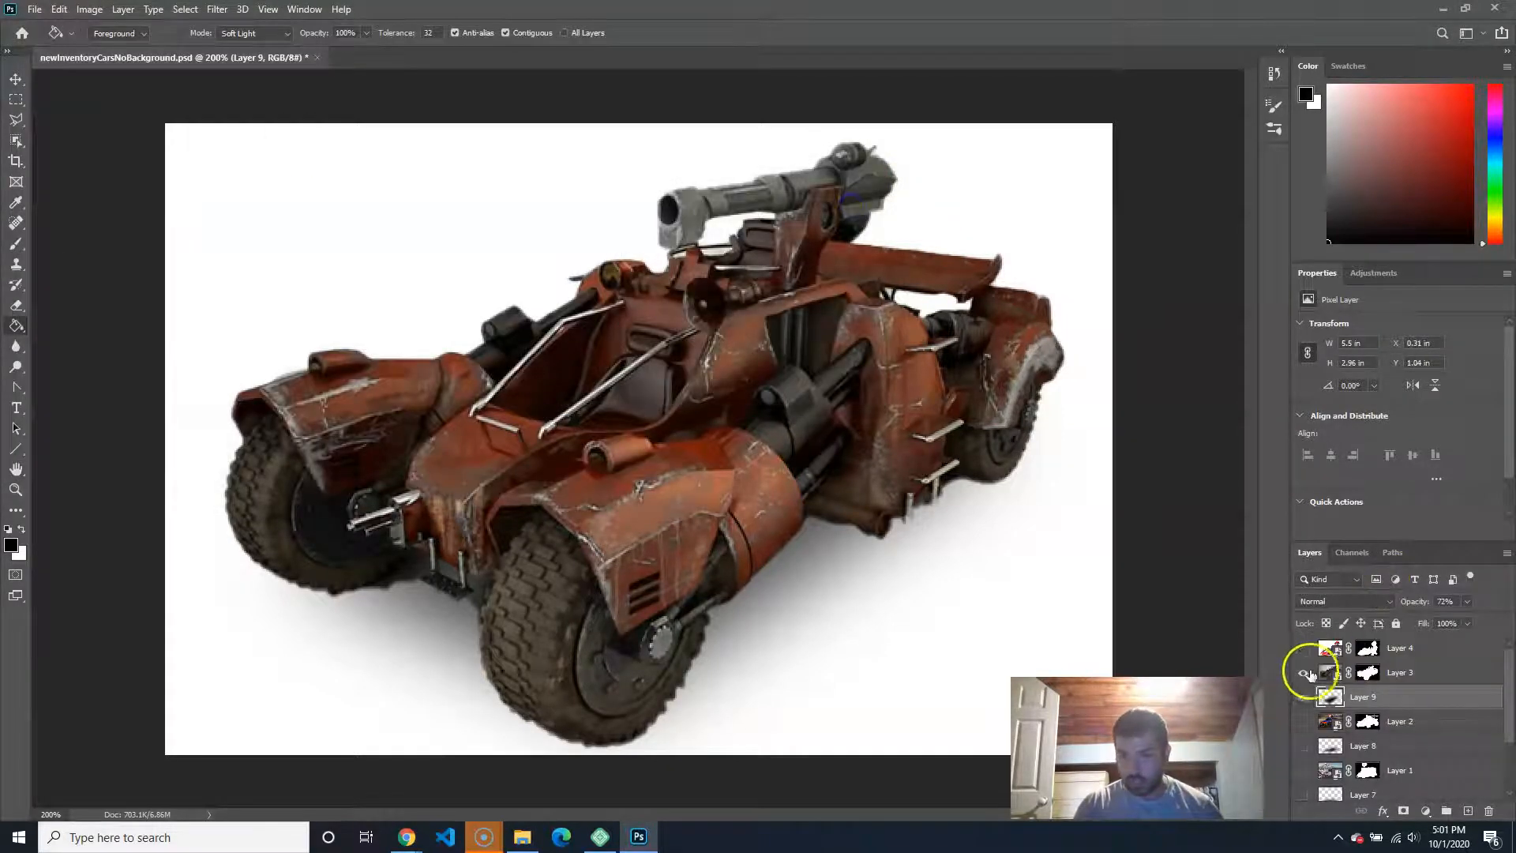
Step: Hide the rusty buggy and its shadow, show Layer 4 with the kart, and place a new layer directly beneath it
click(1303, 696)
click(1303, 672)
click(1303, 649)
click(1468, 811)
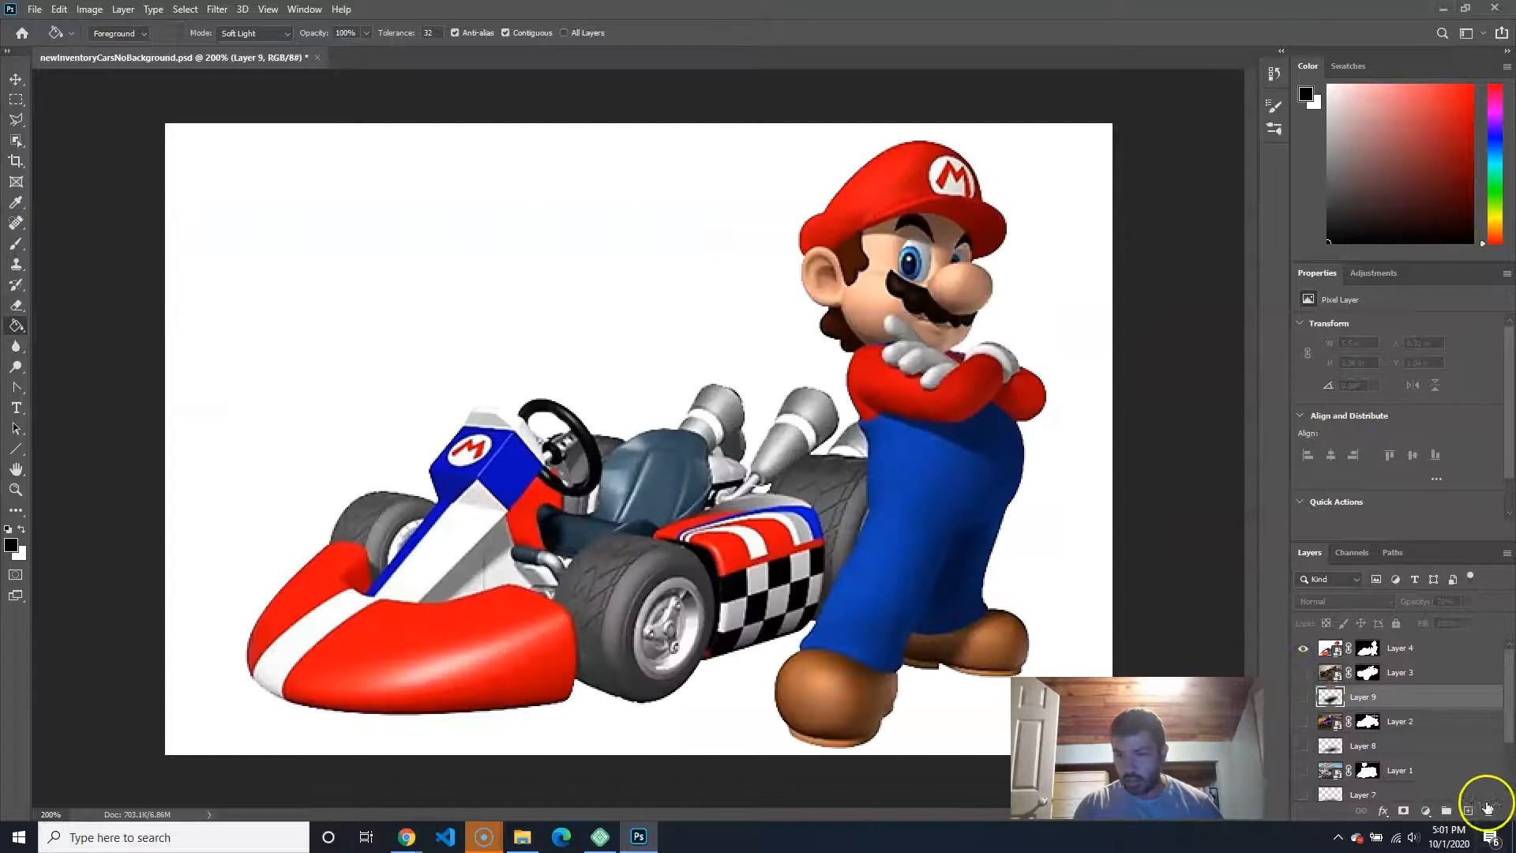
drag(1391, 701, 1394, 662)
Step: Outline a shadow area beneath the kart and Mario's feet on Layer 10 with the Polygonal Lasso and fill it with black
key(l)
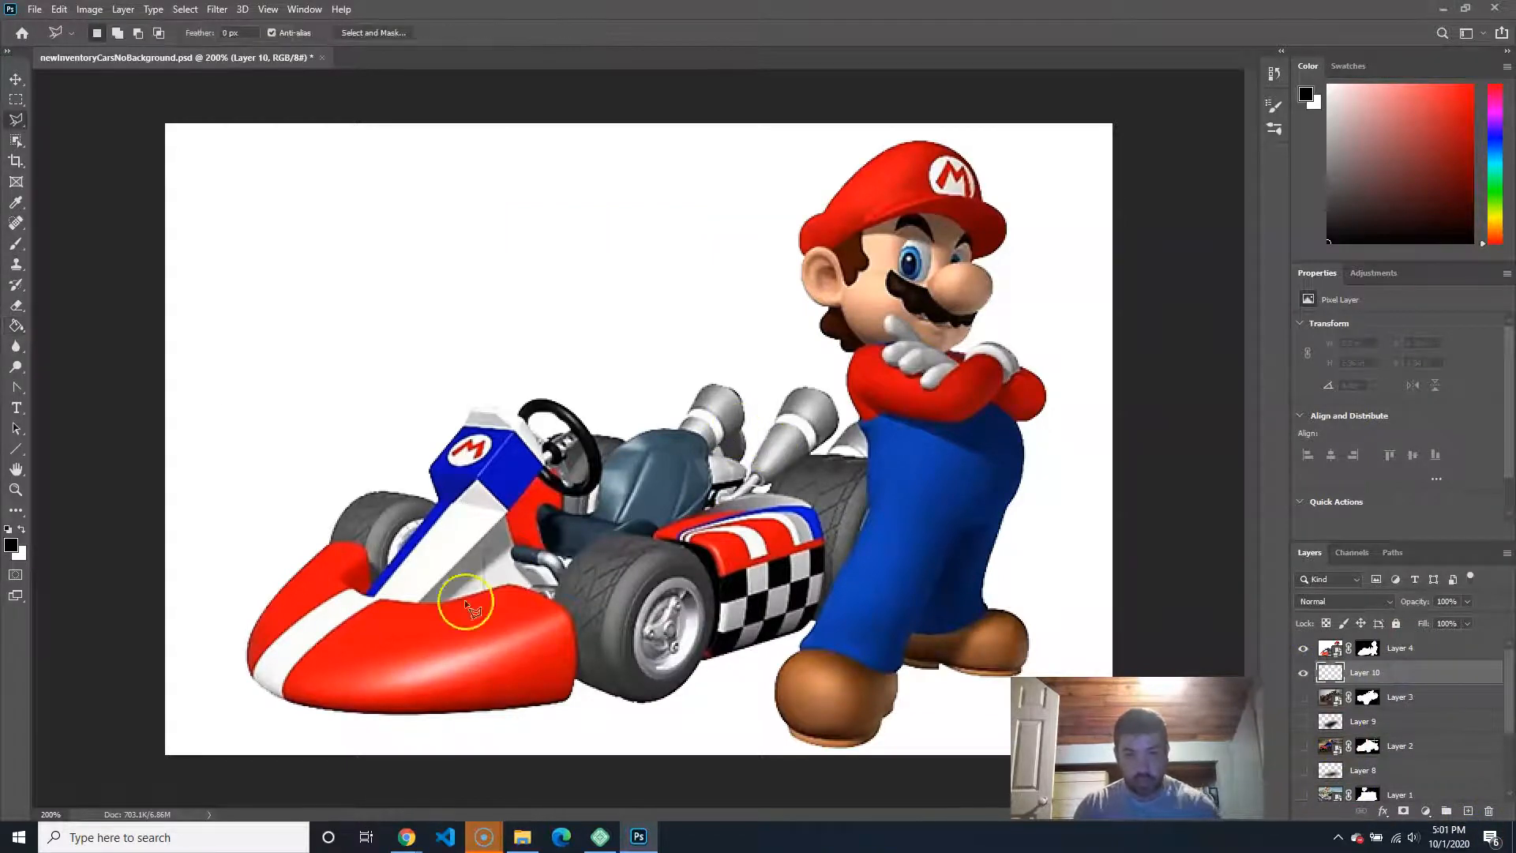
click(355, 580)
click(671, 497)
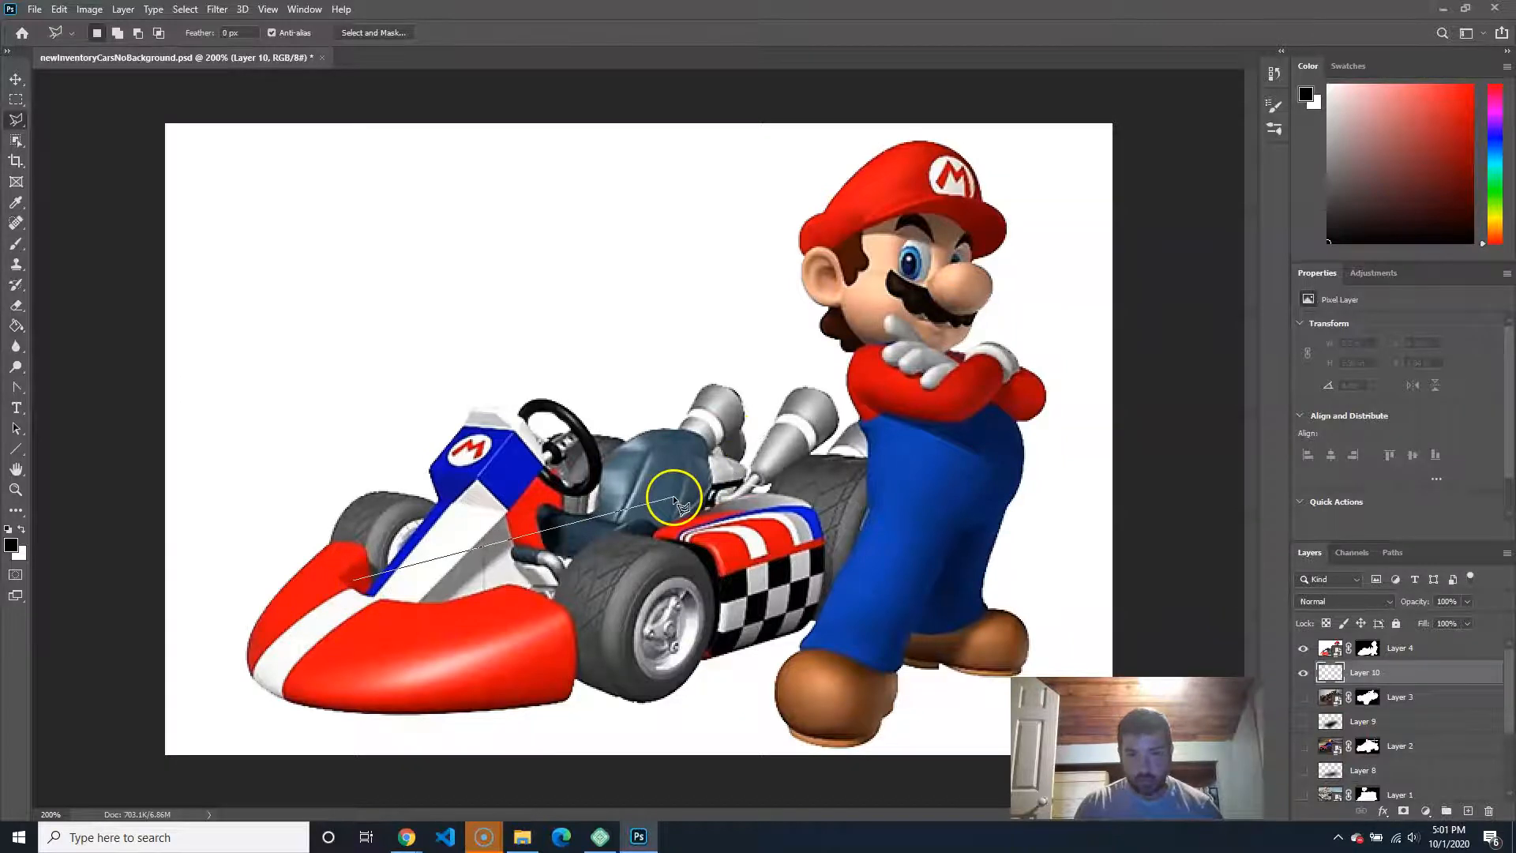
click(893, 547)
click(860, 720)
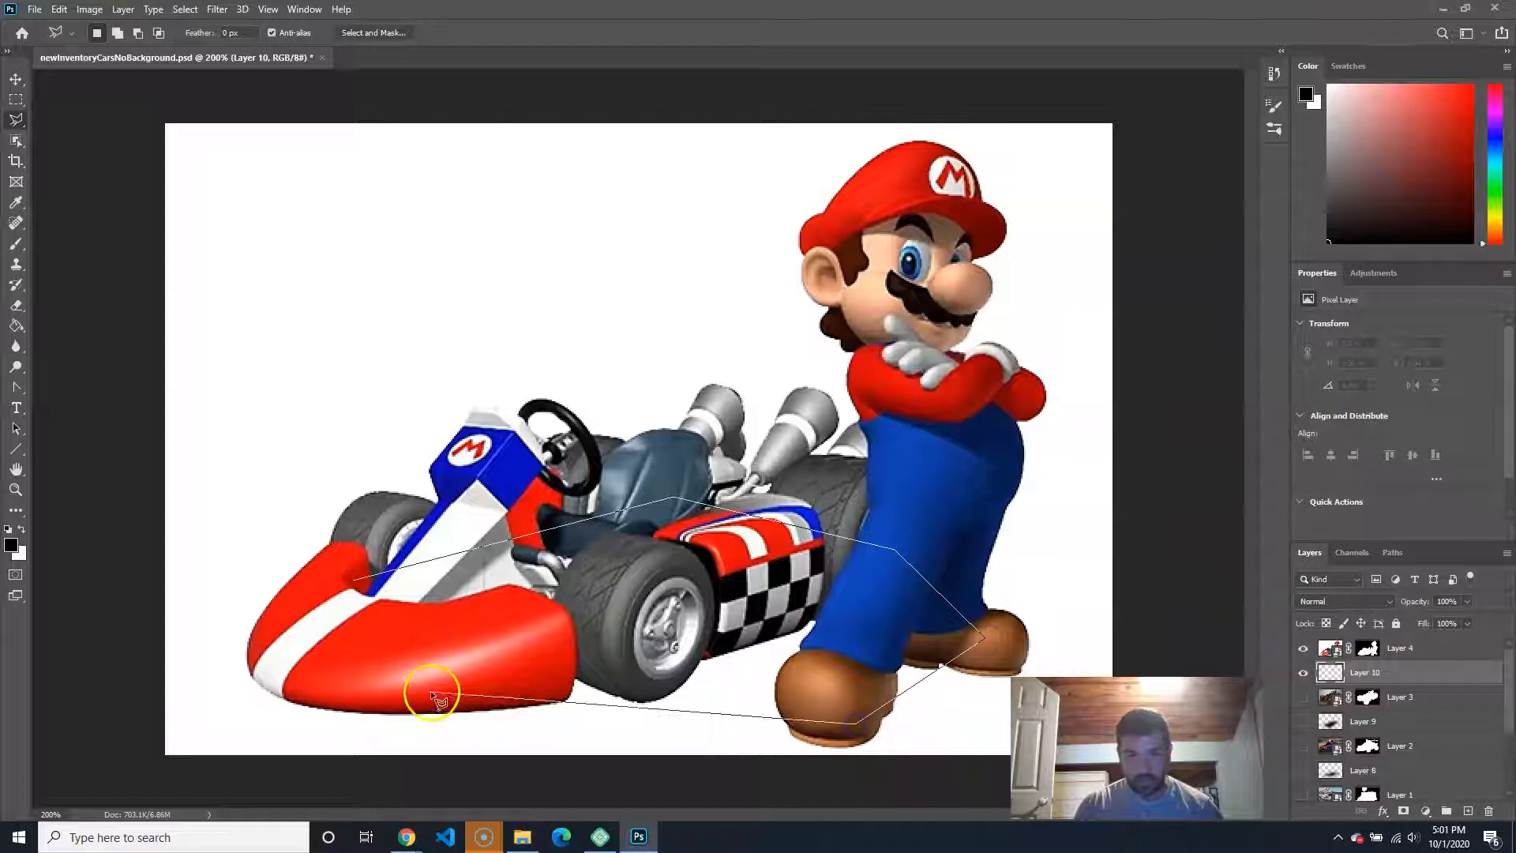
double_click(403, 699)
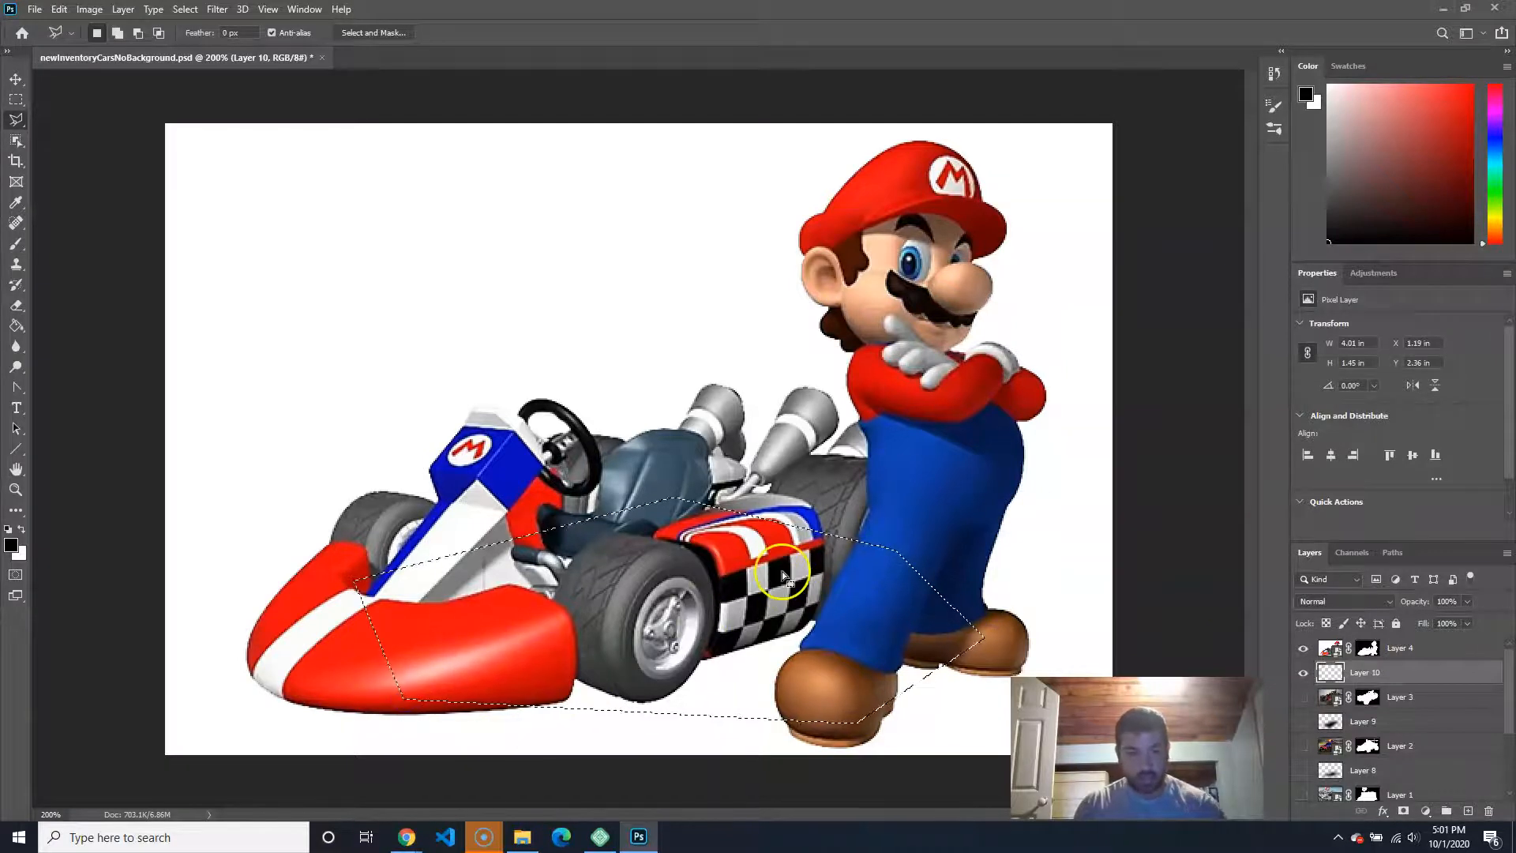
key(g)
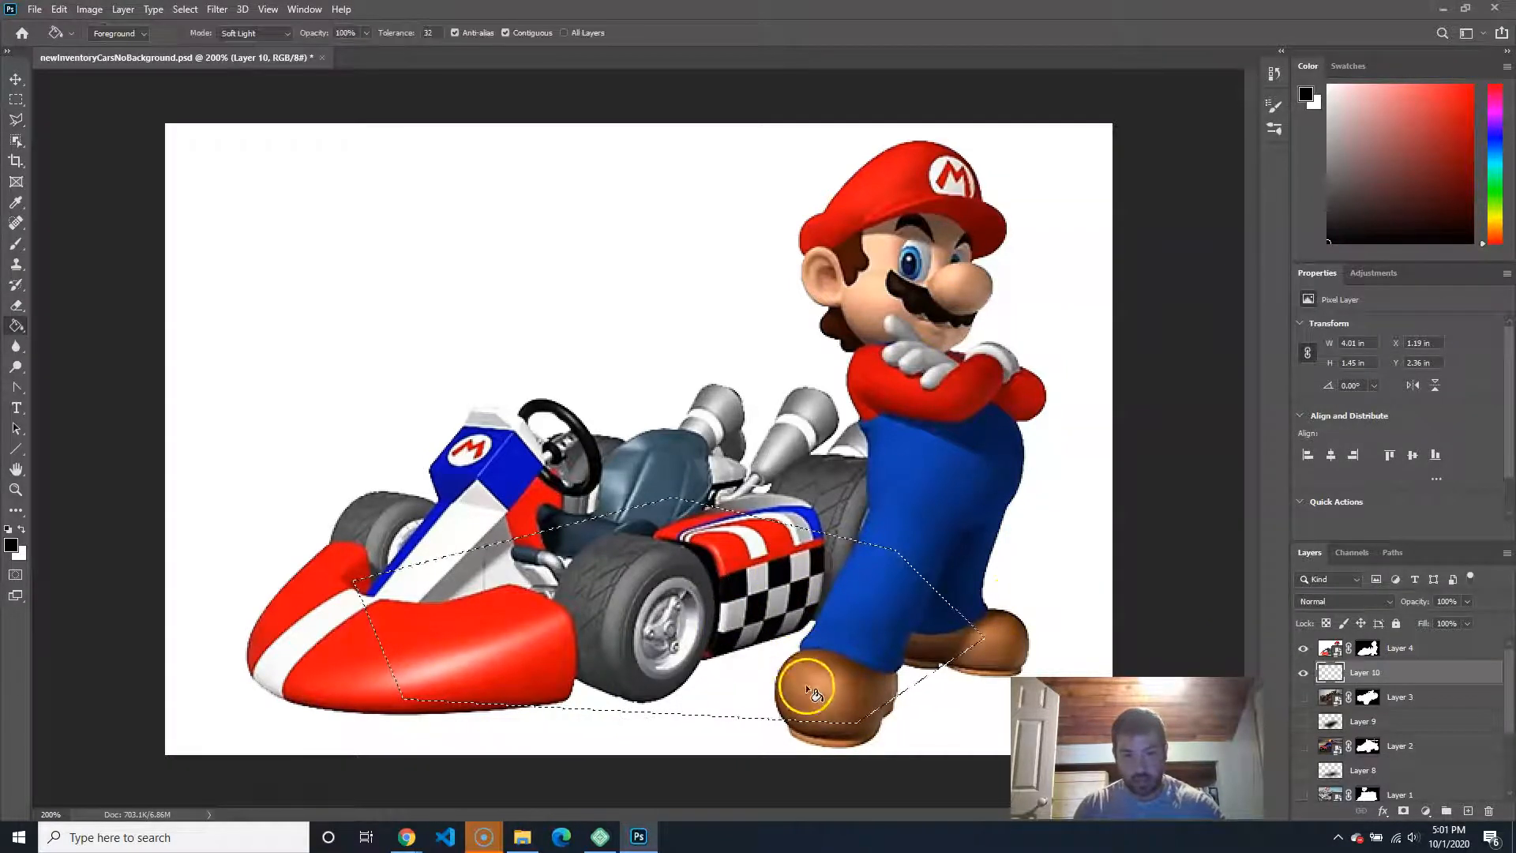
click(802, 688)
Step: Deselect the kart's shadow, reapply the last Gaussian Blur, and lower Layer 10's opacity to 57%
key(ctrl+d)
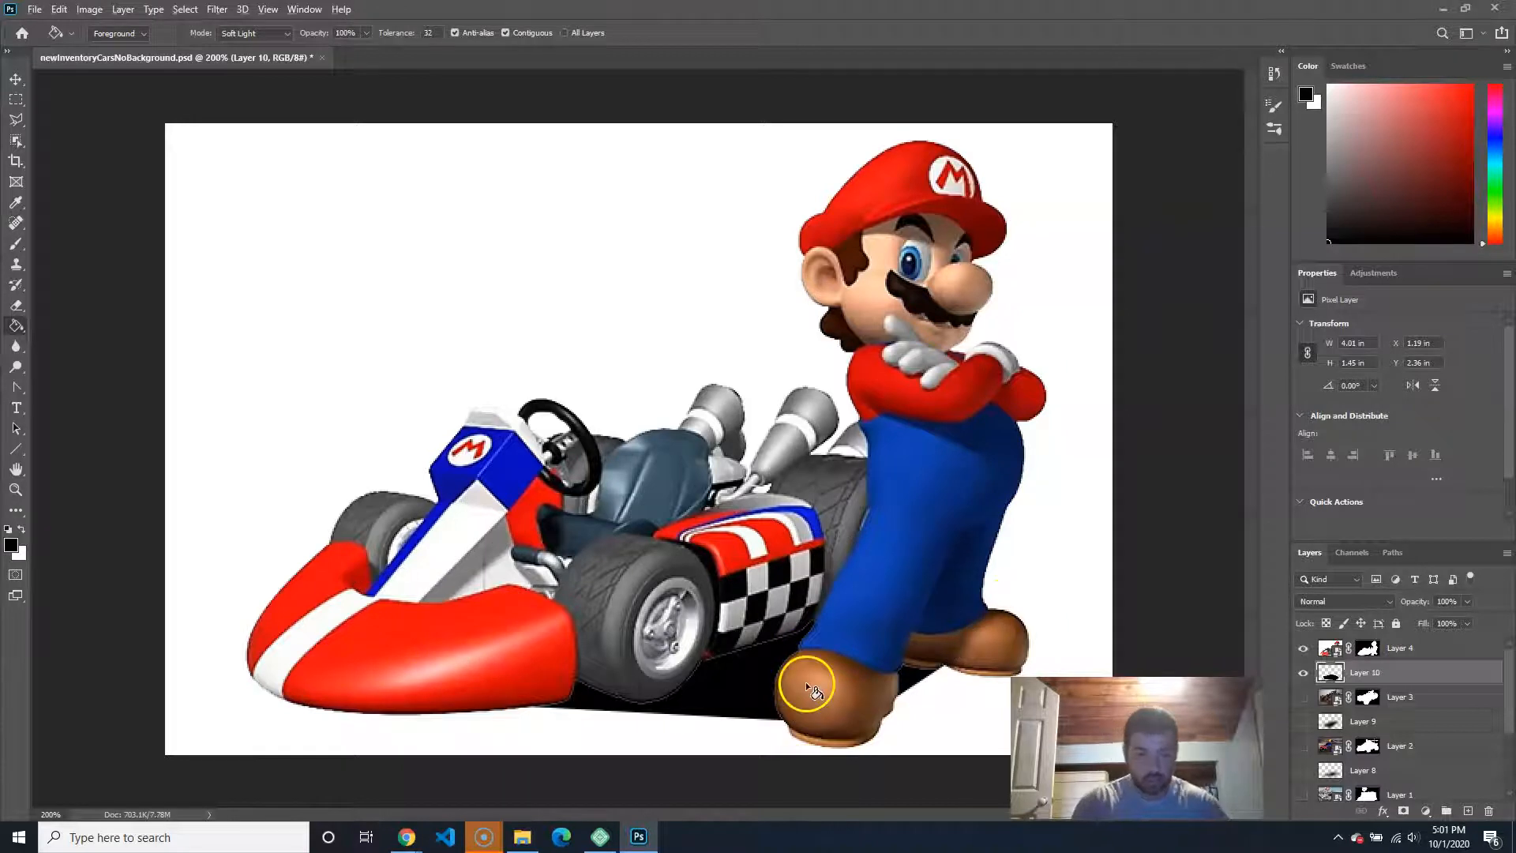
click(805, 682)
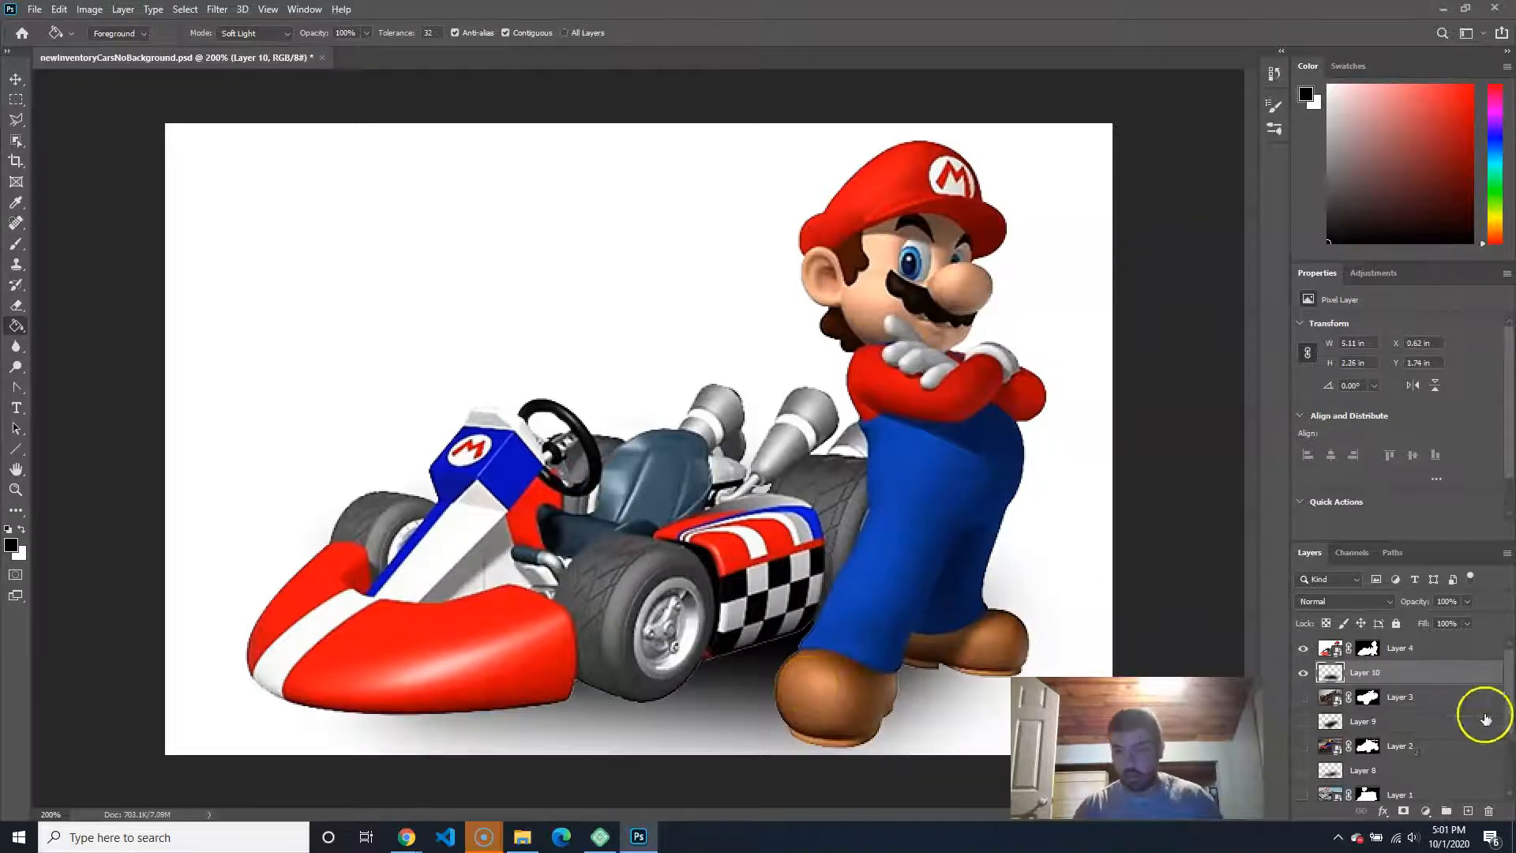
drag(1452, 620, 1436, 620)
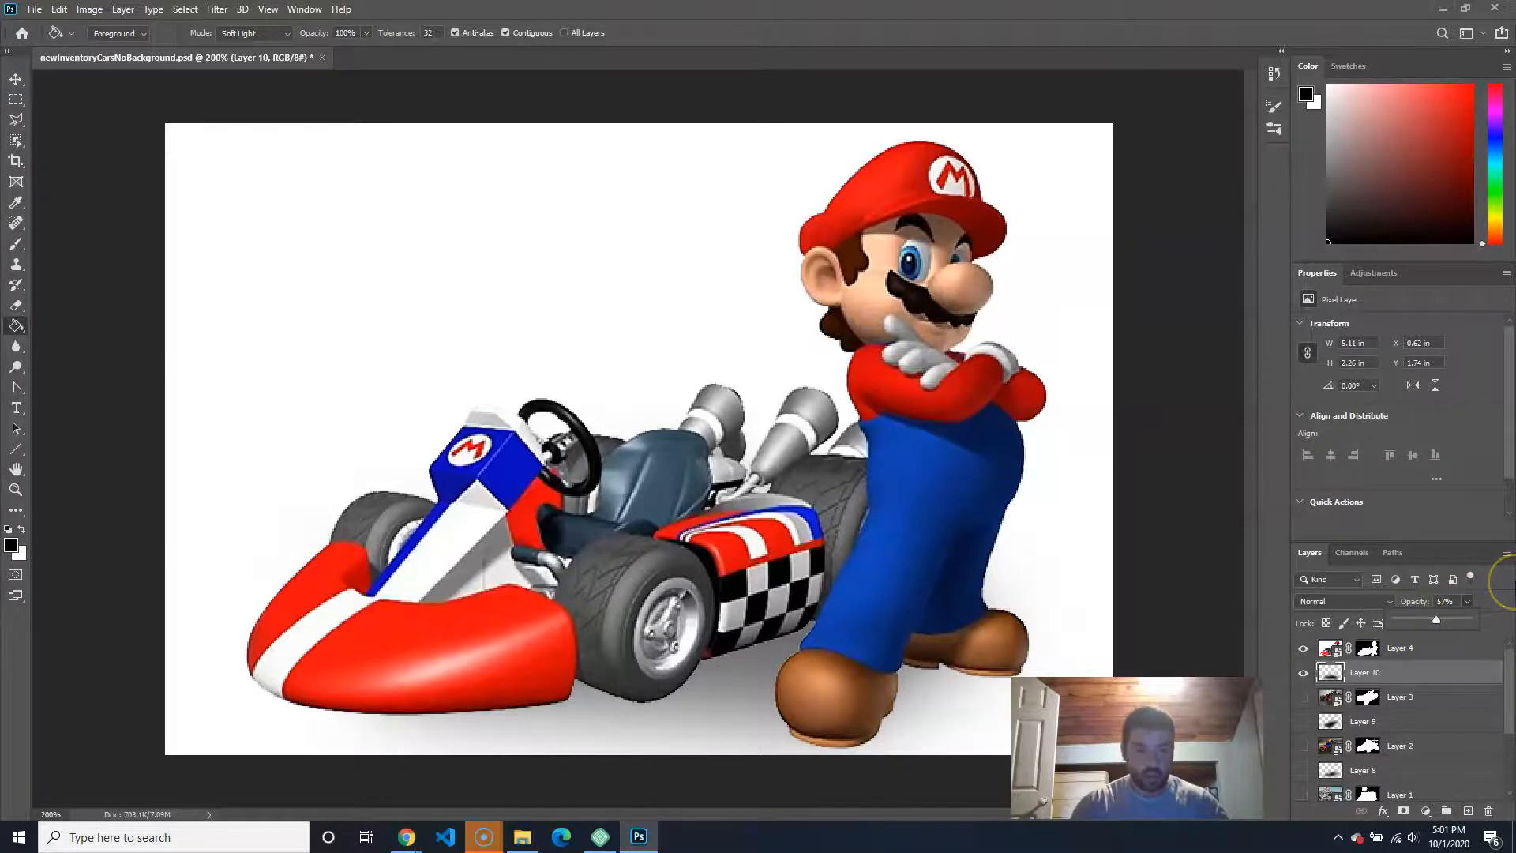
Step: Save the kart image in the noBackgrounds folder as a JPEG under the name marioKartNBG, keeping quality 8
key(ctrl+shift+s)
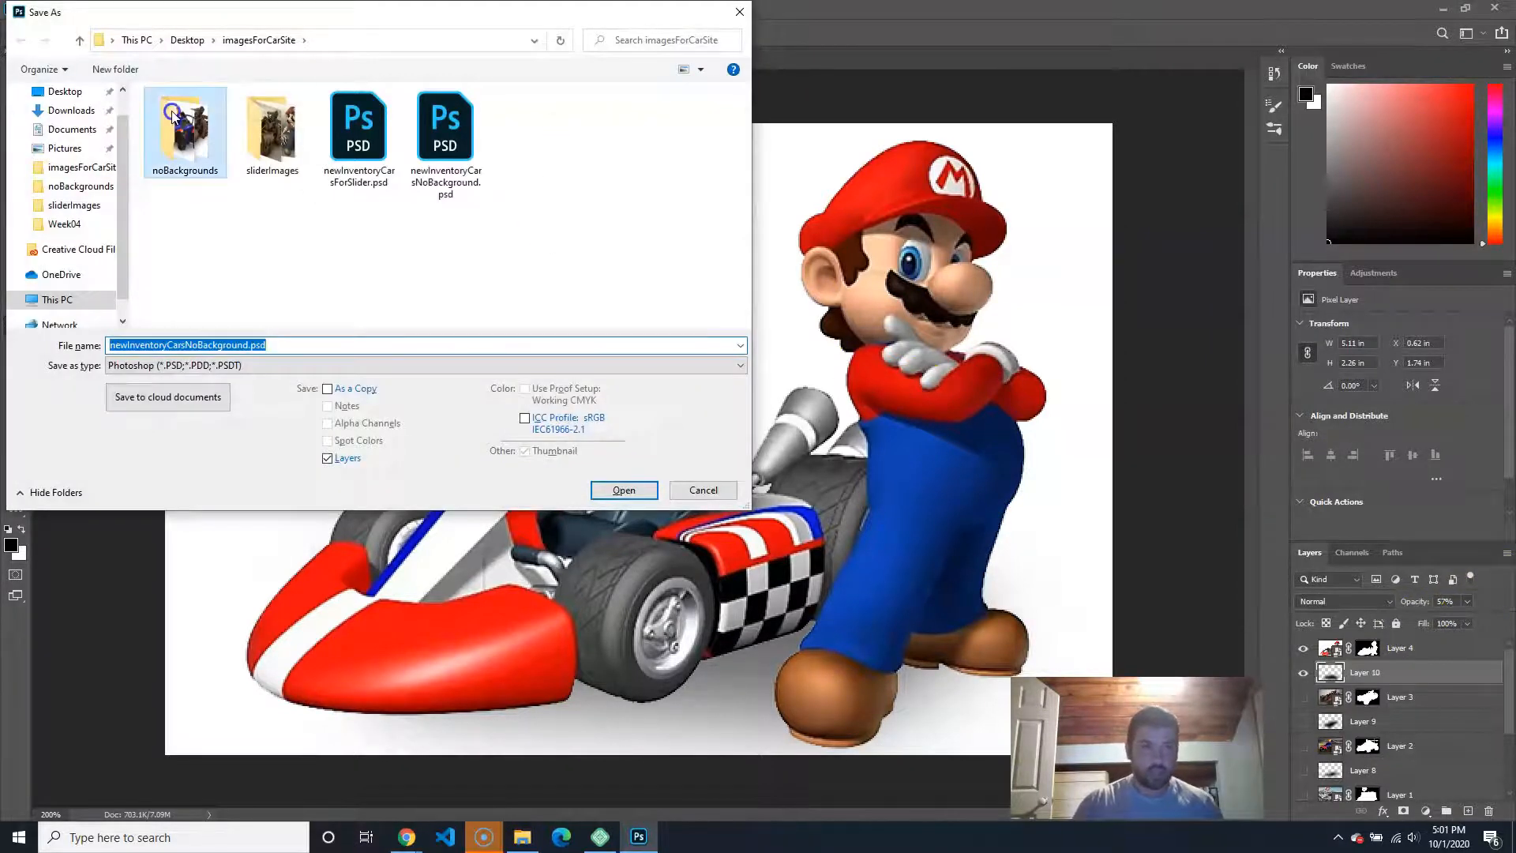
click(266, 364)
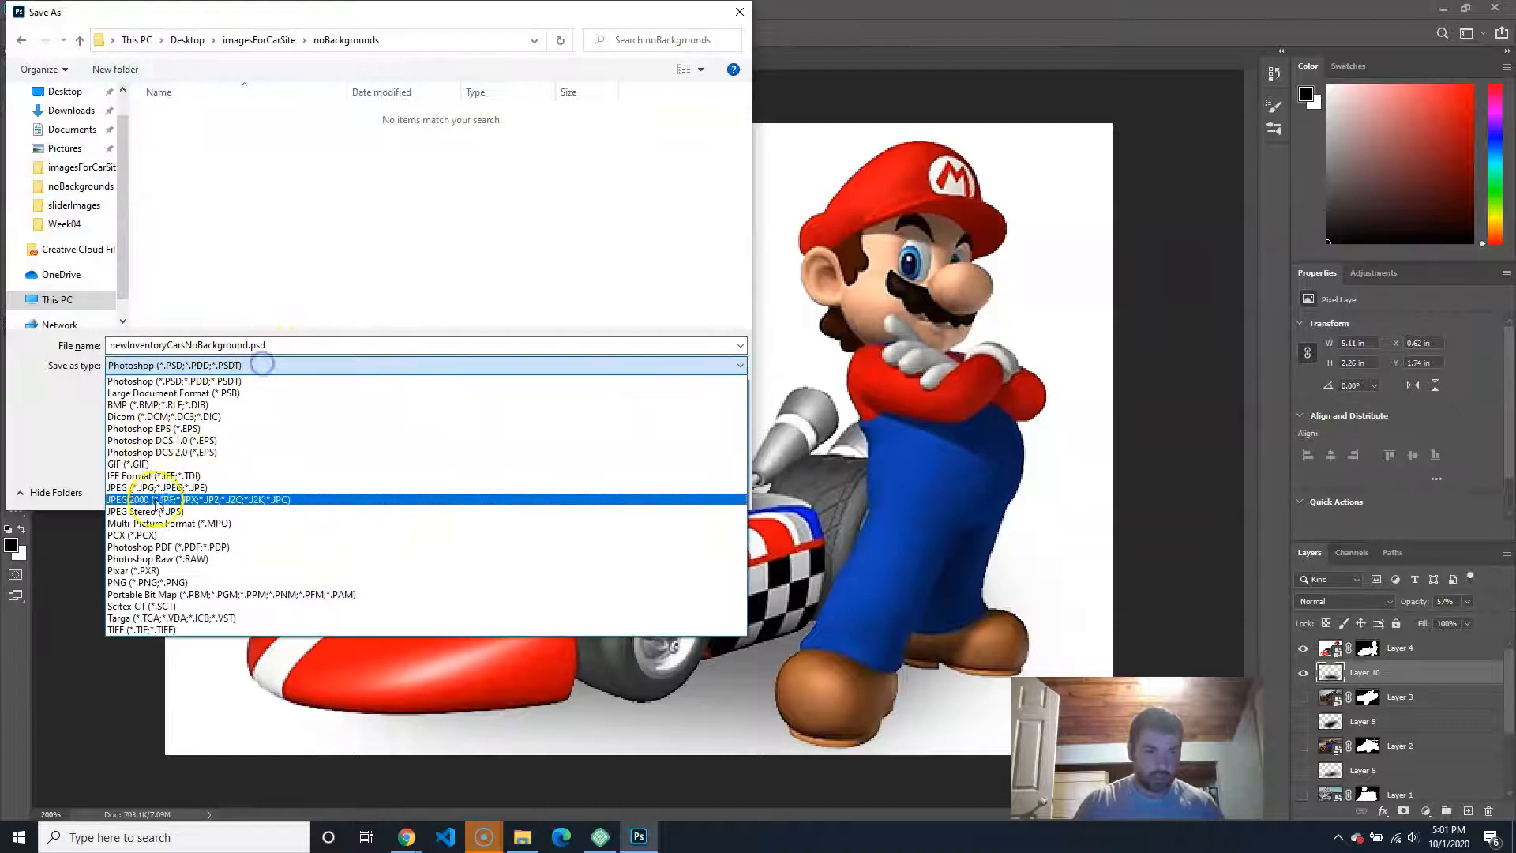
click(156, 487)
drag(239, 345, 47, 336)
key(BackSpace)
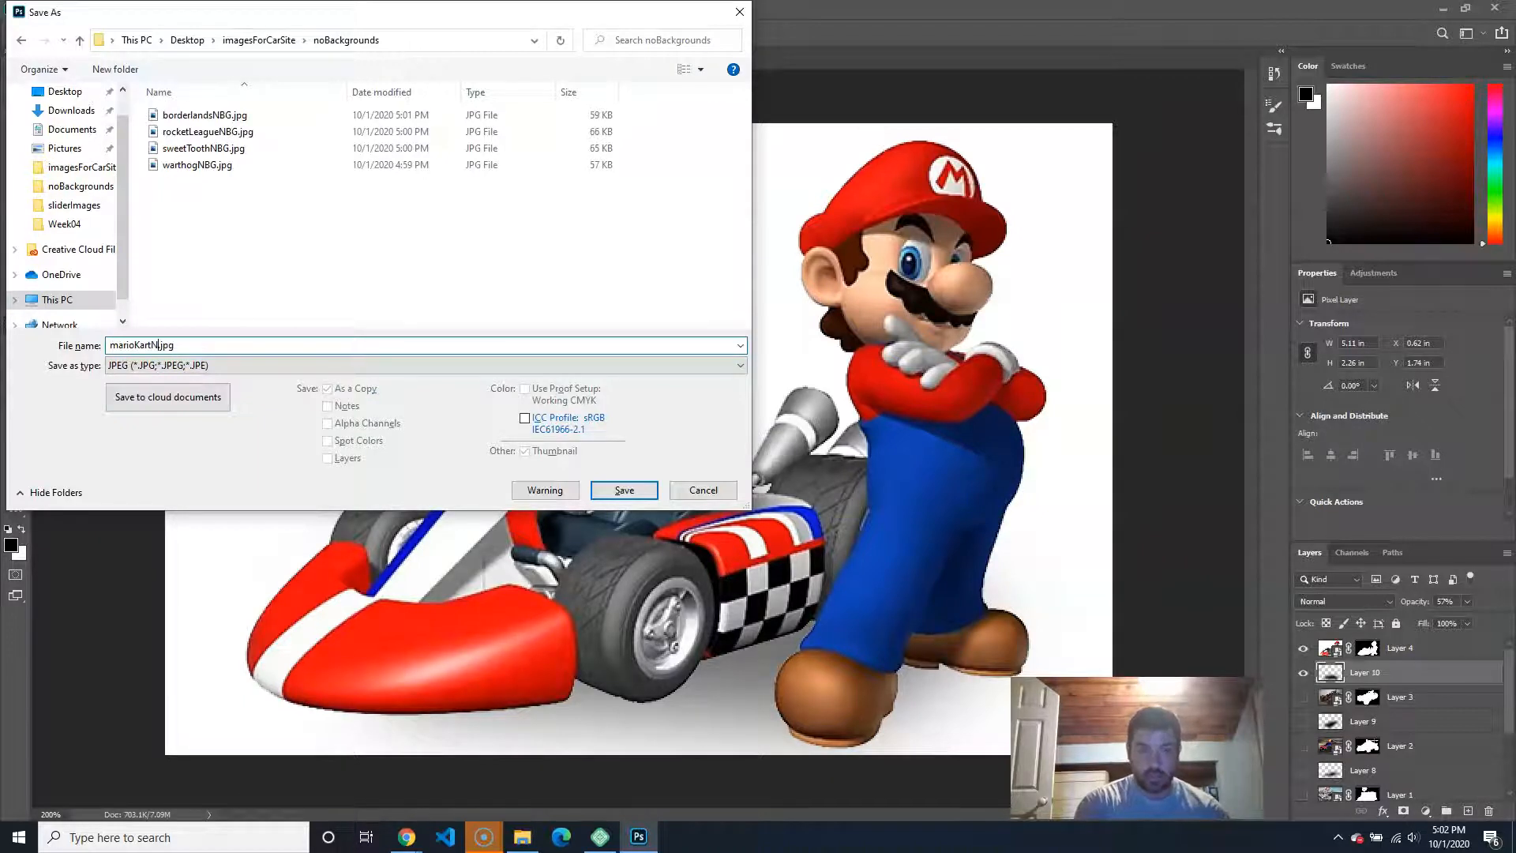
key(Return)
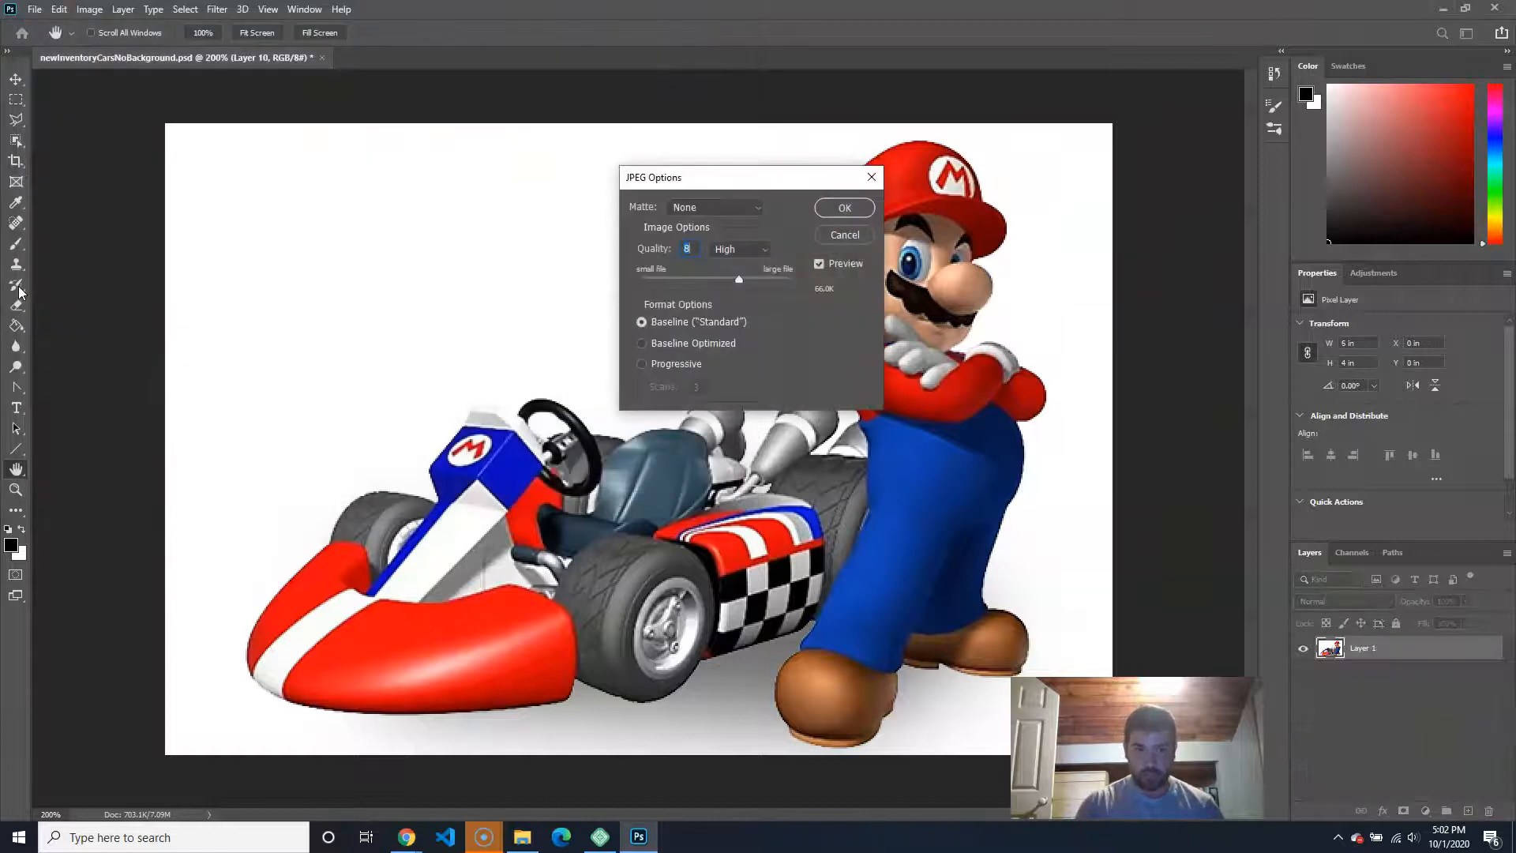
click(843, 208)
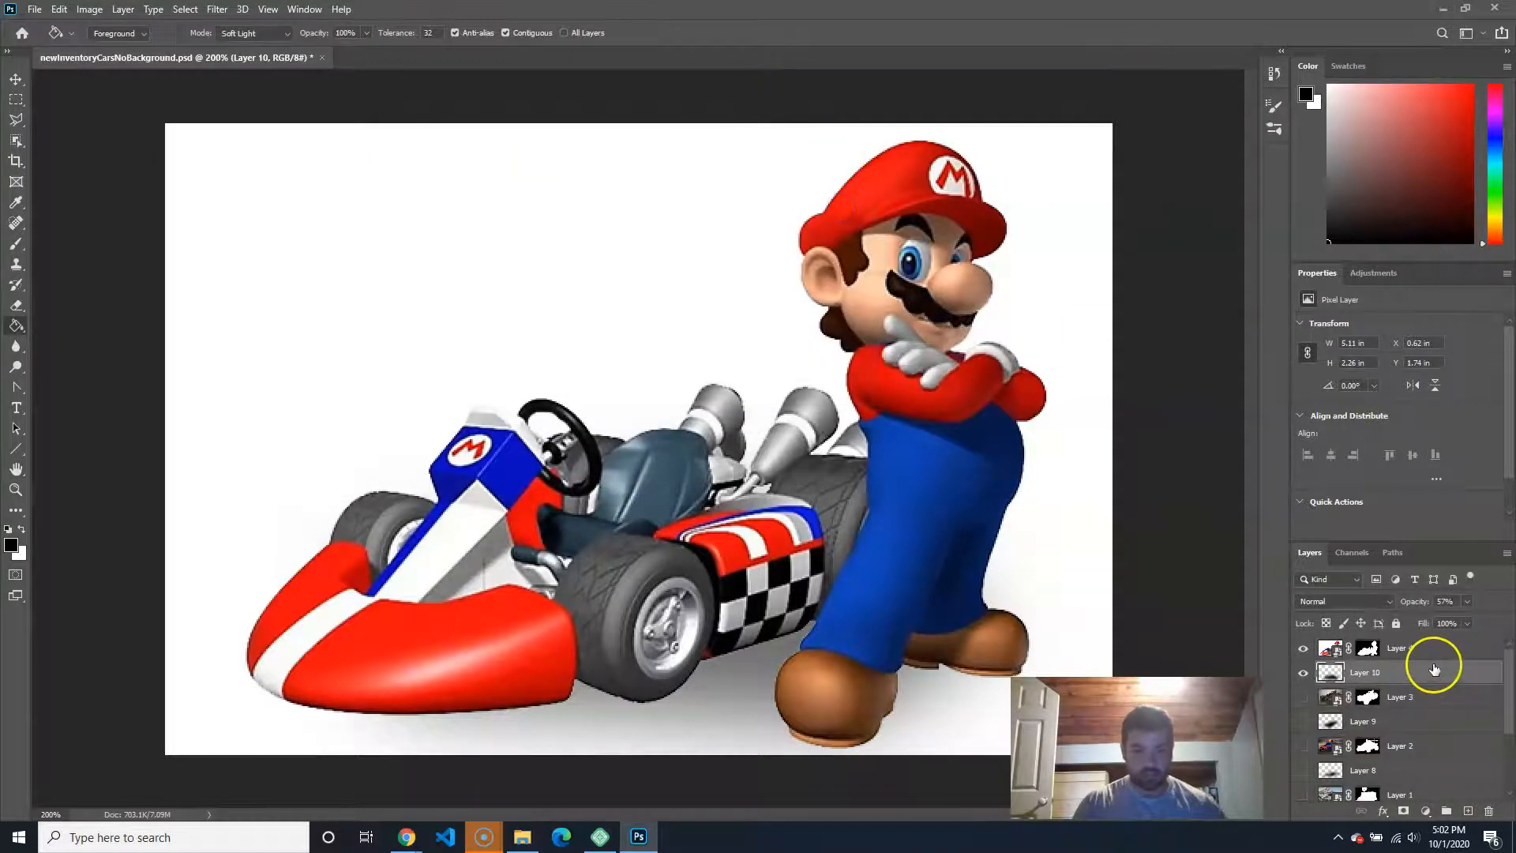
Step: Save the layered document over the existing newInventoryCarsNoBackground.psd in imagesForCarSite, and close Photoshop
key(ctrl+shift+s)
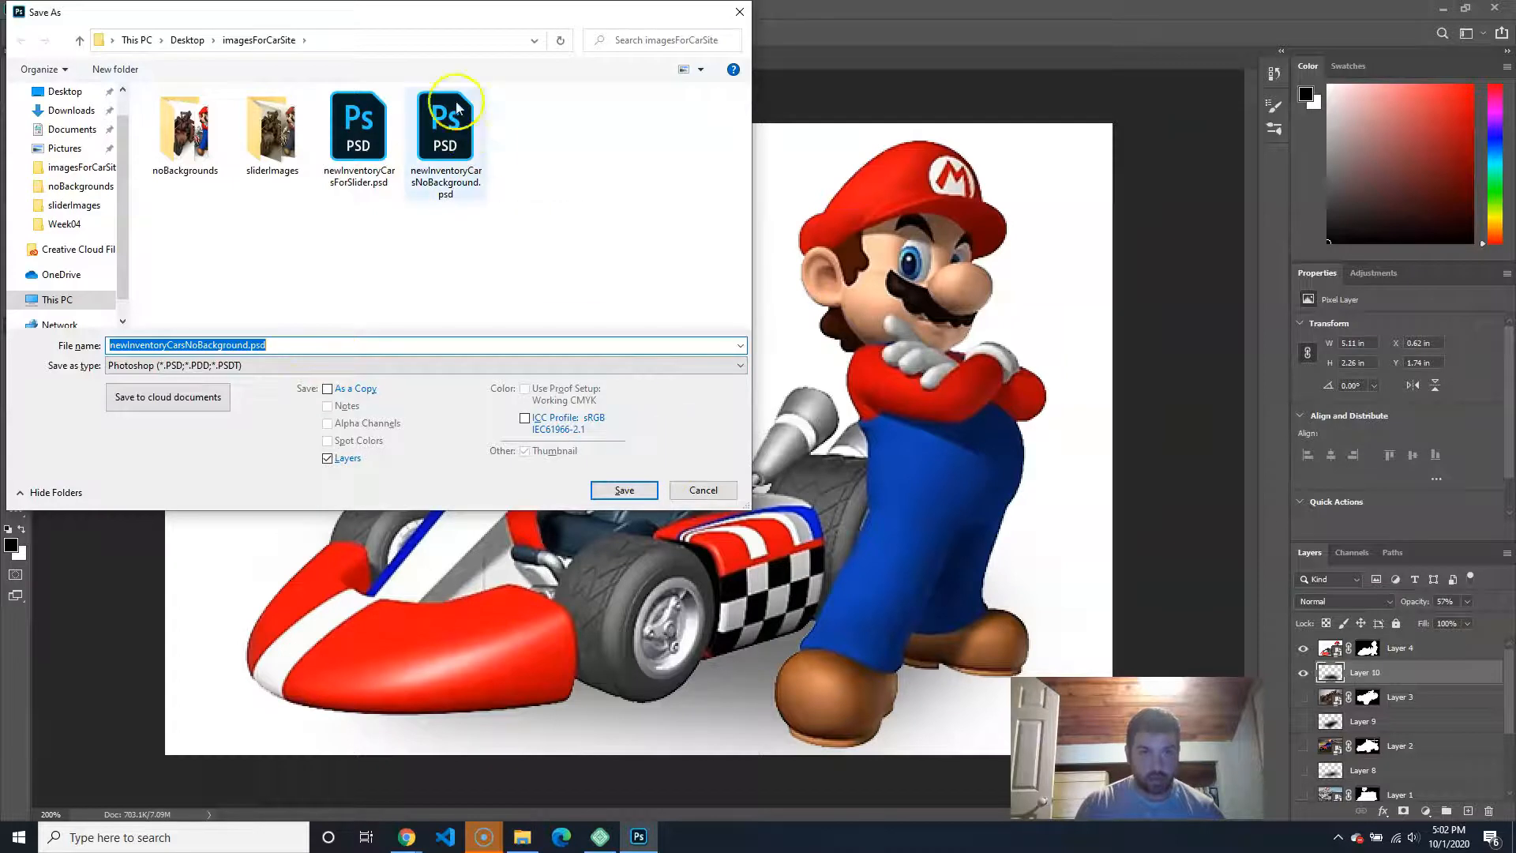
click(454, 130)
click(624, 490)
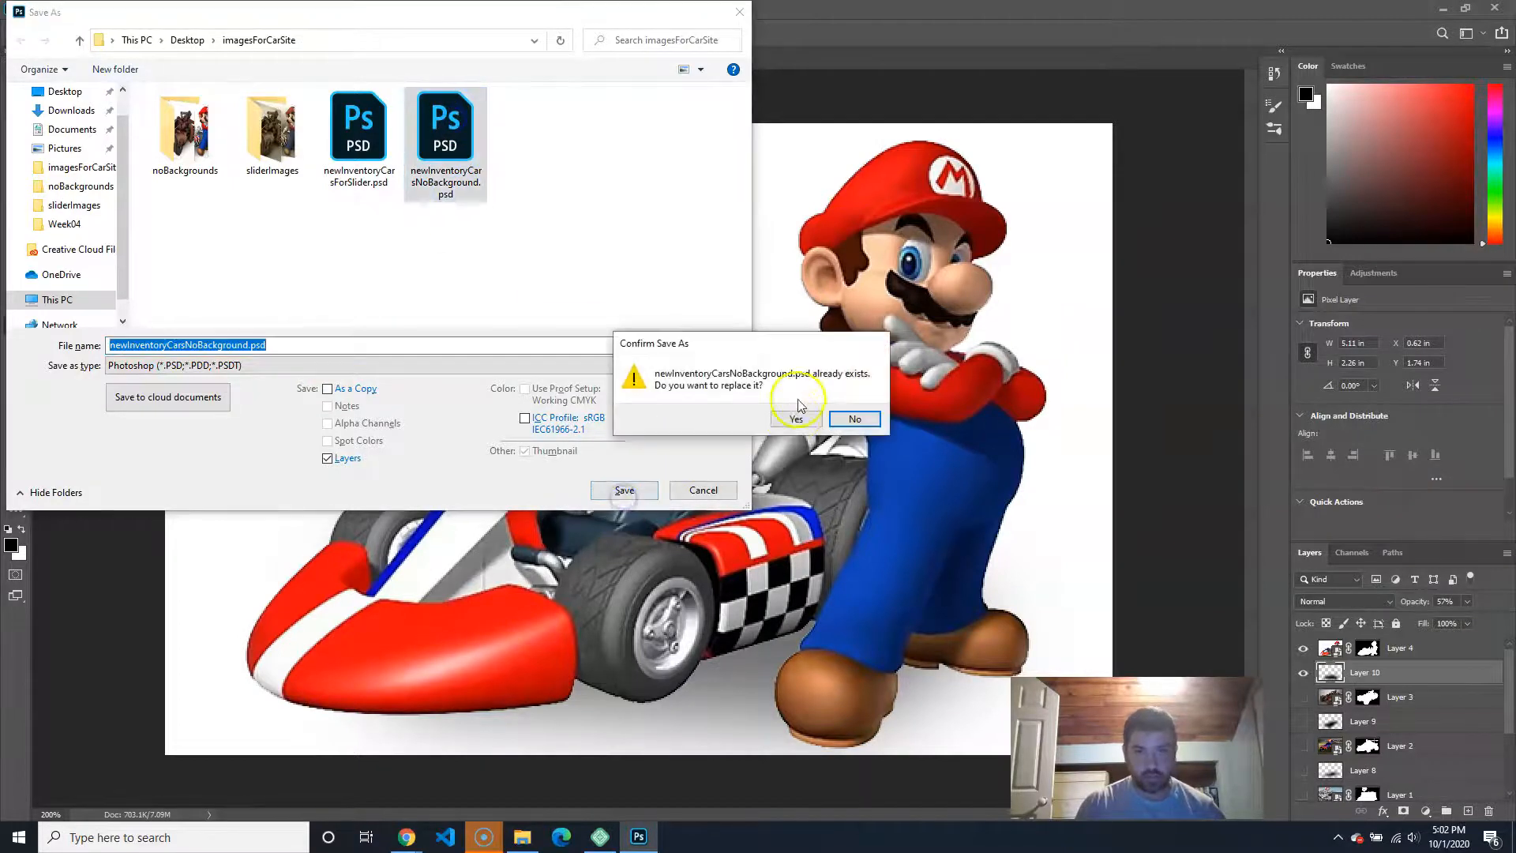
click(841, 414)
click(930, 236)
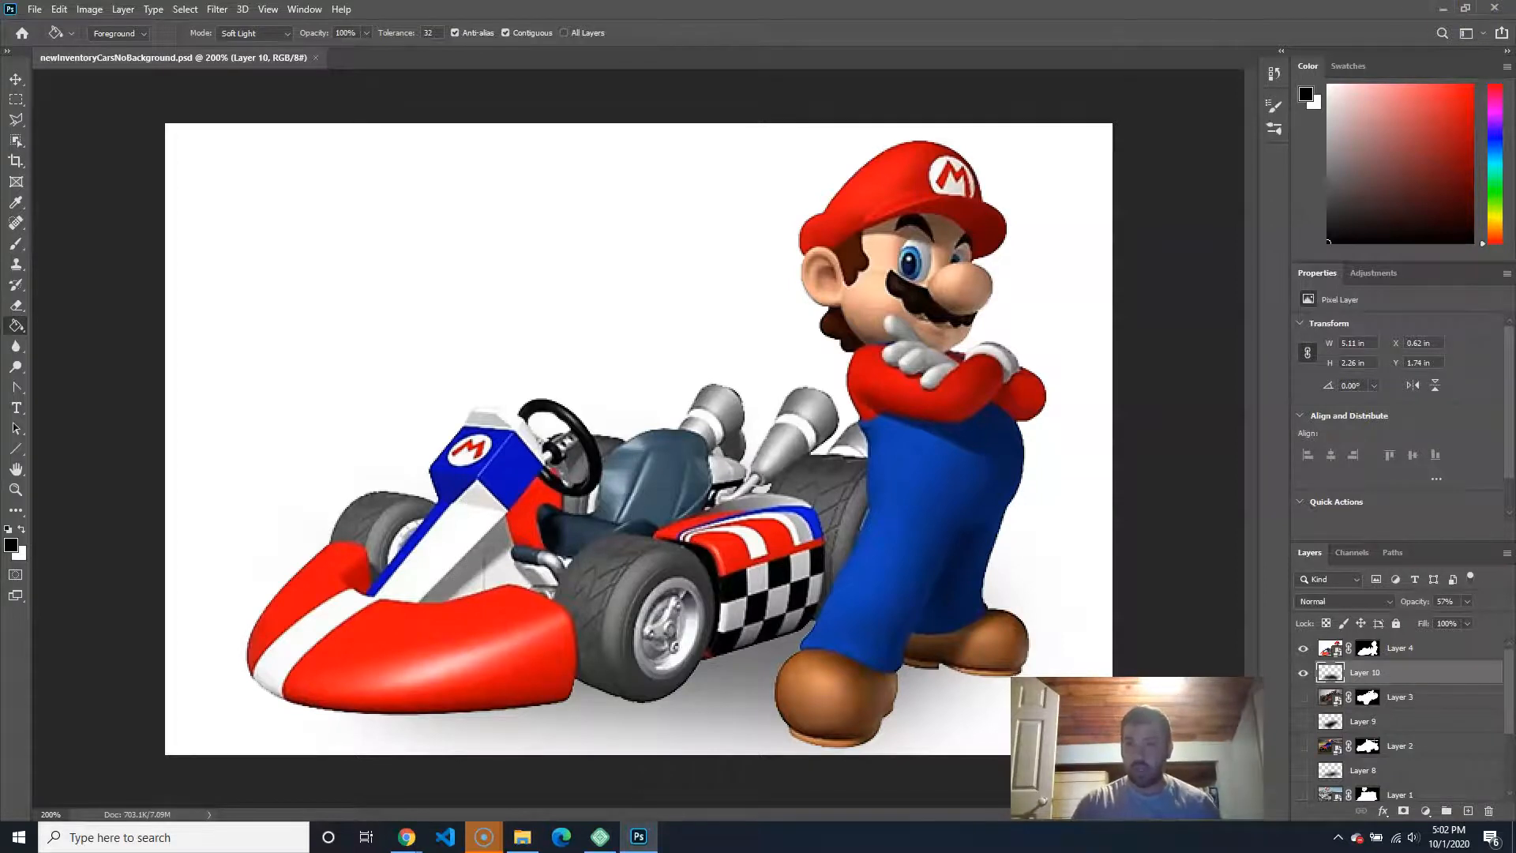
click(1493, 8)
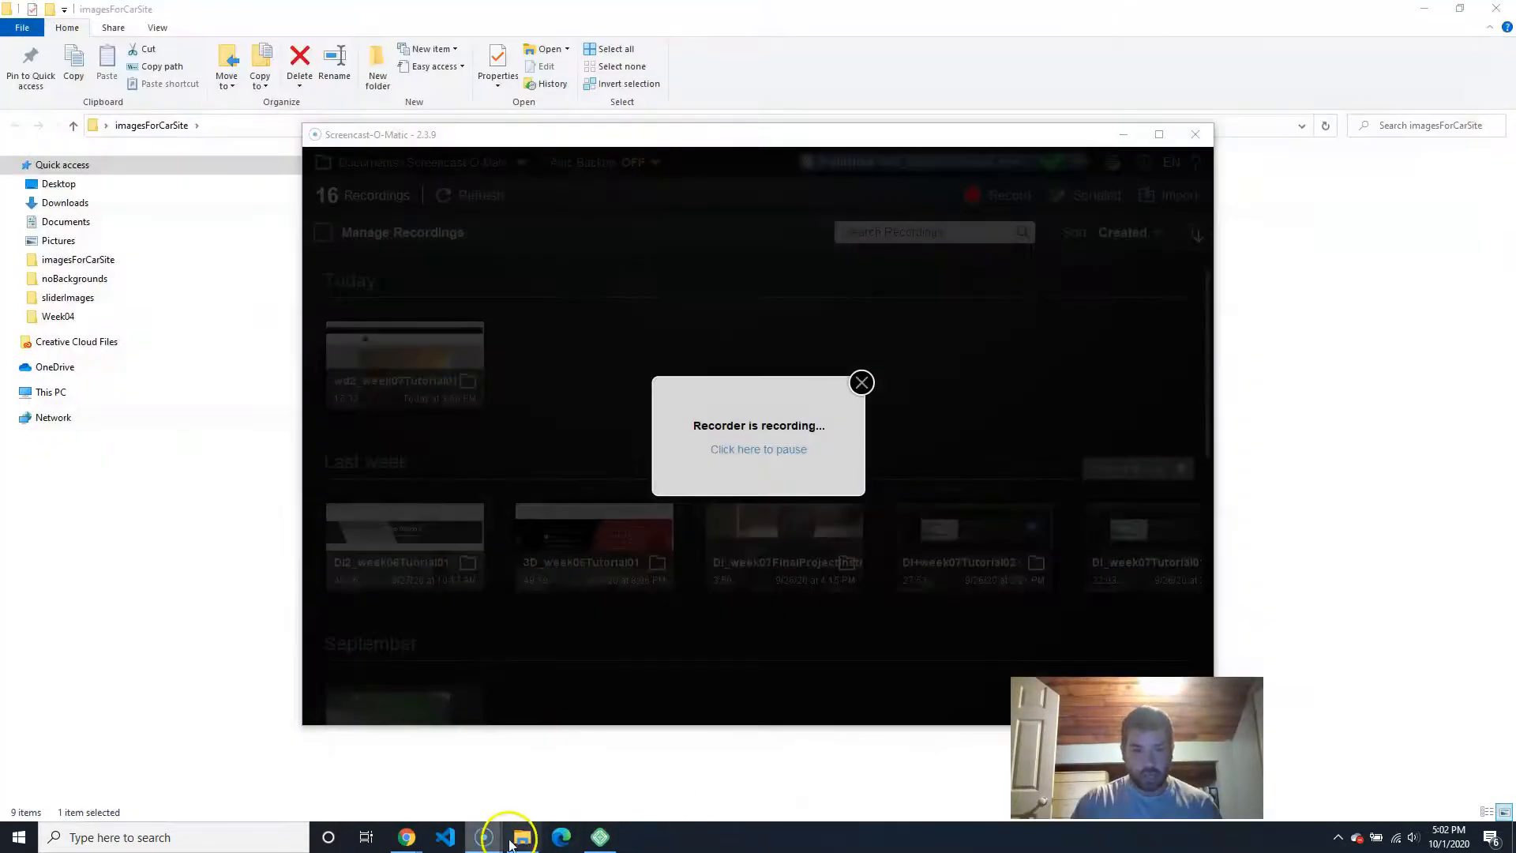
Step: Switch to File Explorer, open the sliderImages folder, and look through its pictures in Photos from borderland.jpg to warthog.jpg
click(510, 843)
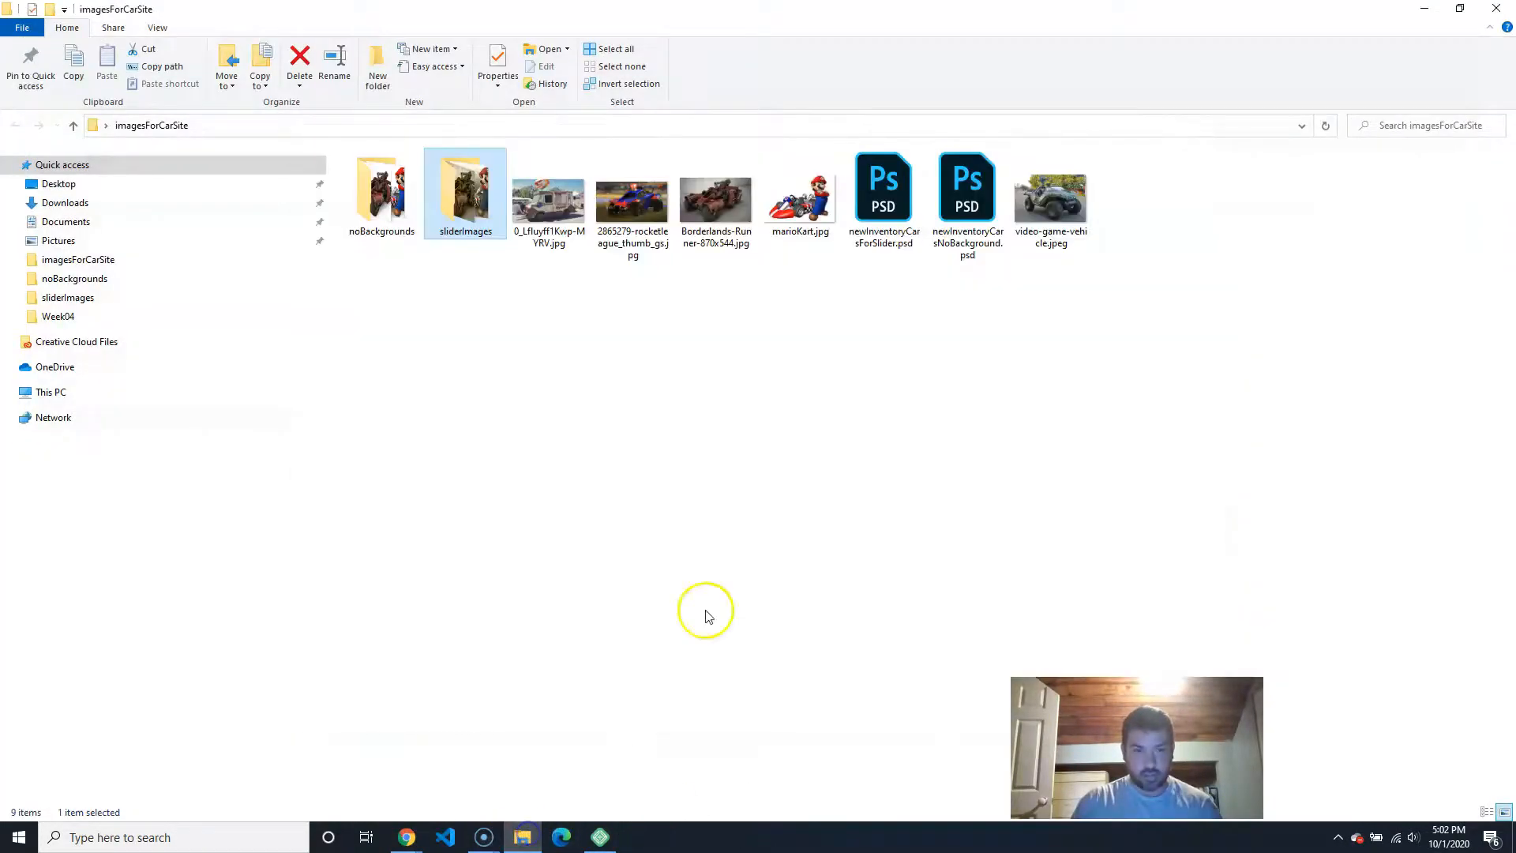
double_click(451, 184)
double_click(410, 200)
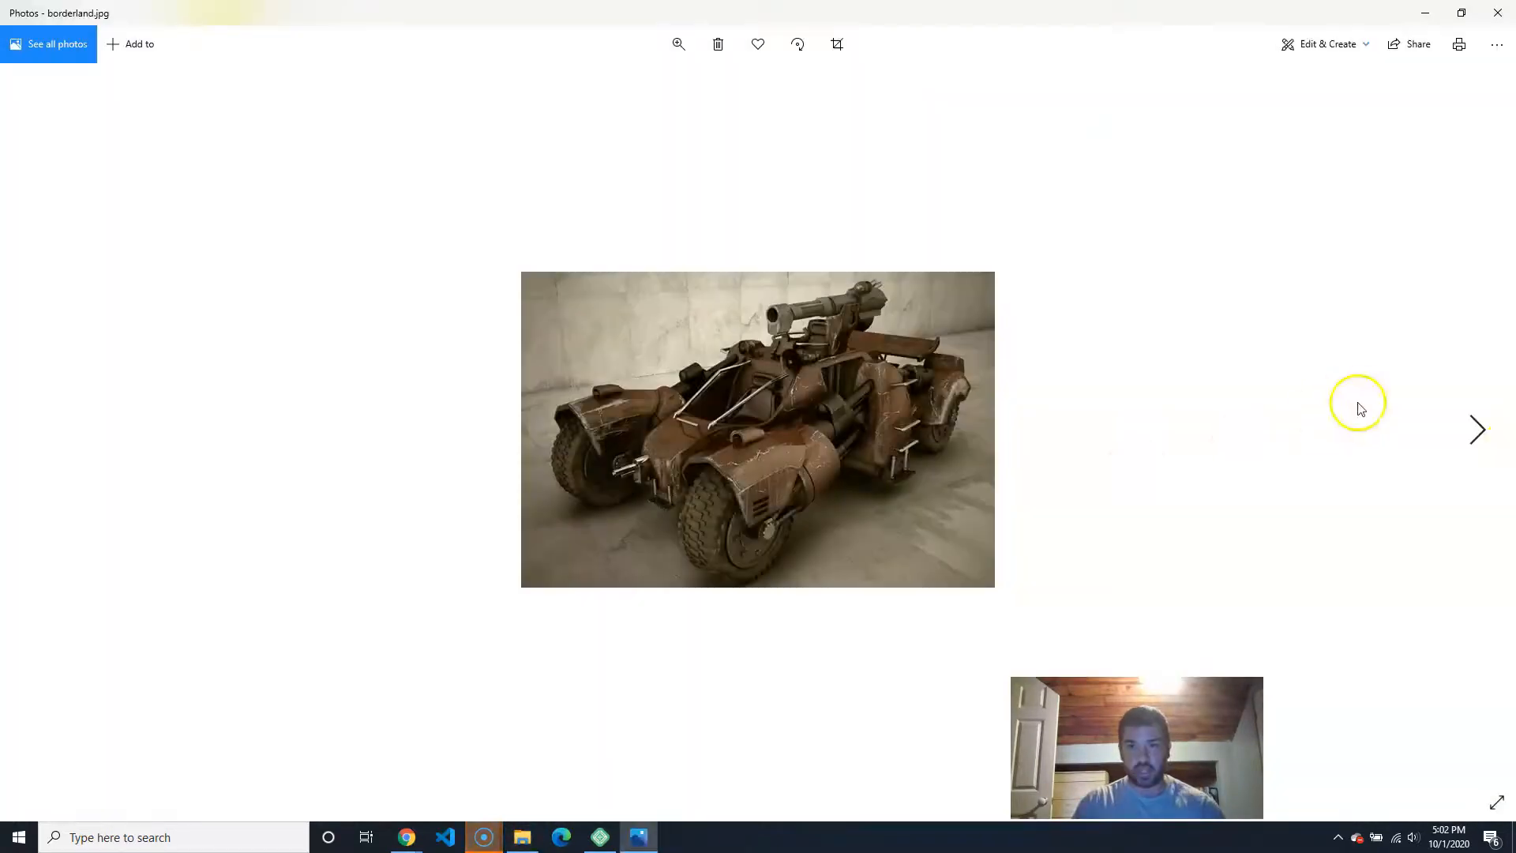
click(1478, 429)
click(1478, 429)
click(1478, 430)
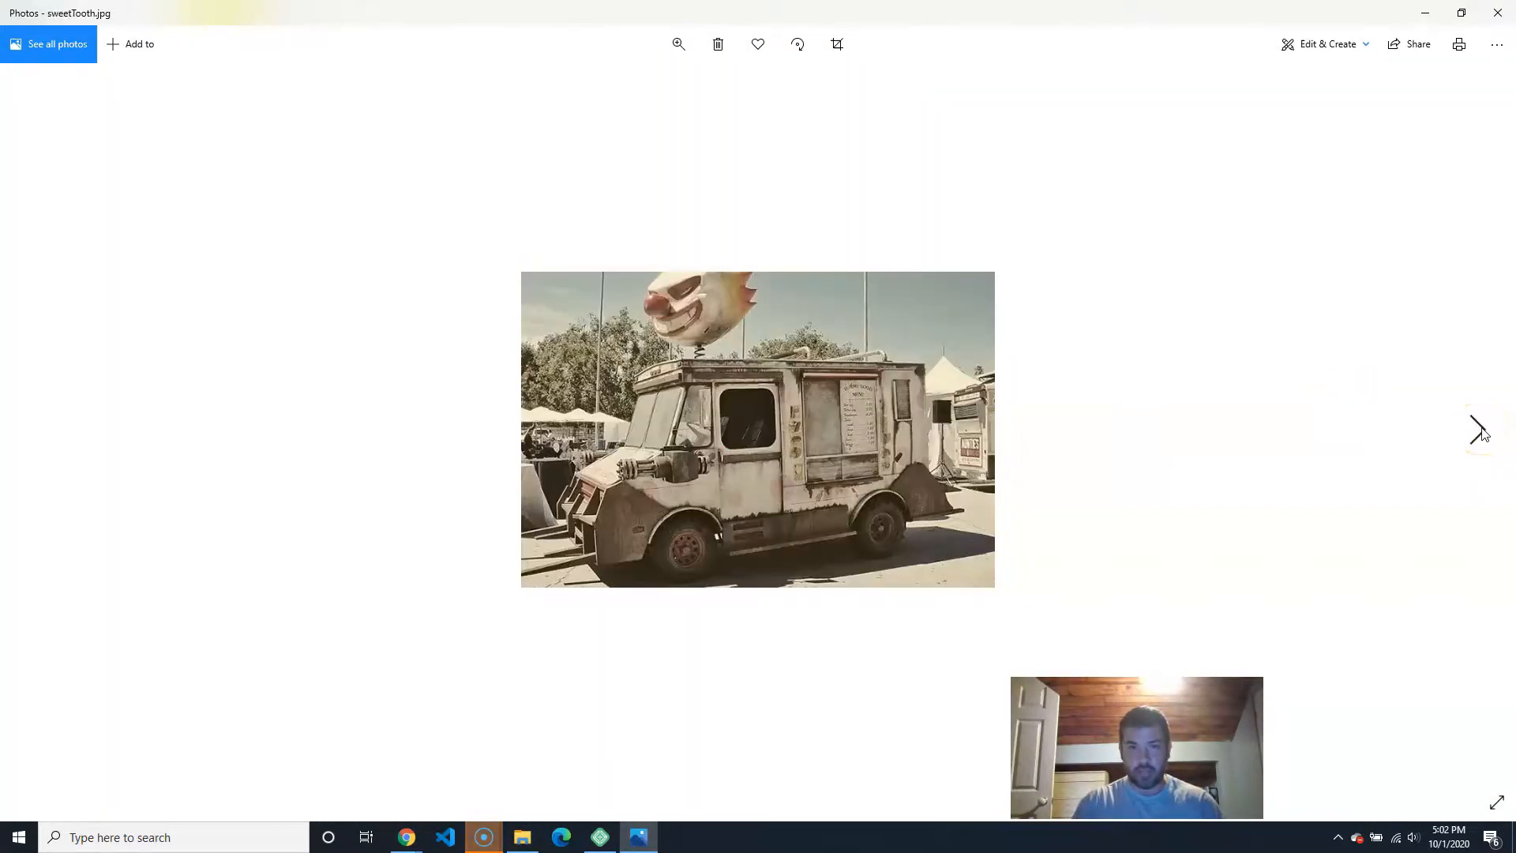
click(1481, 432)
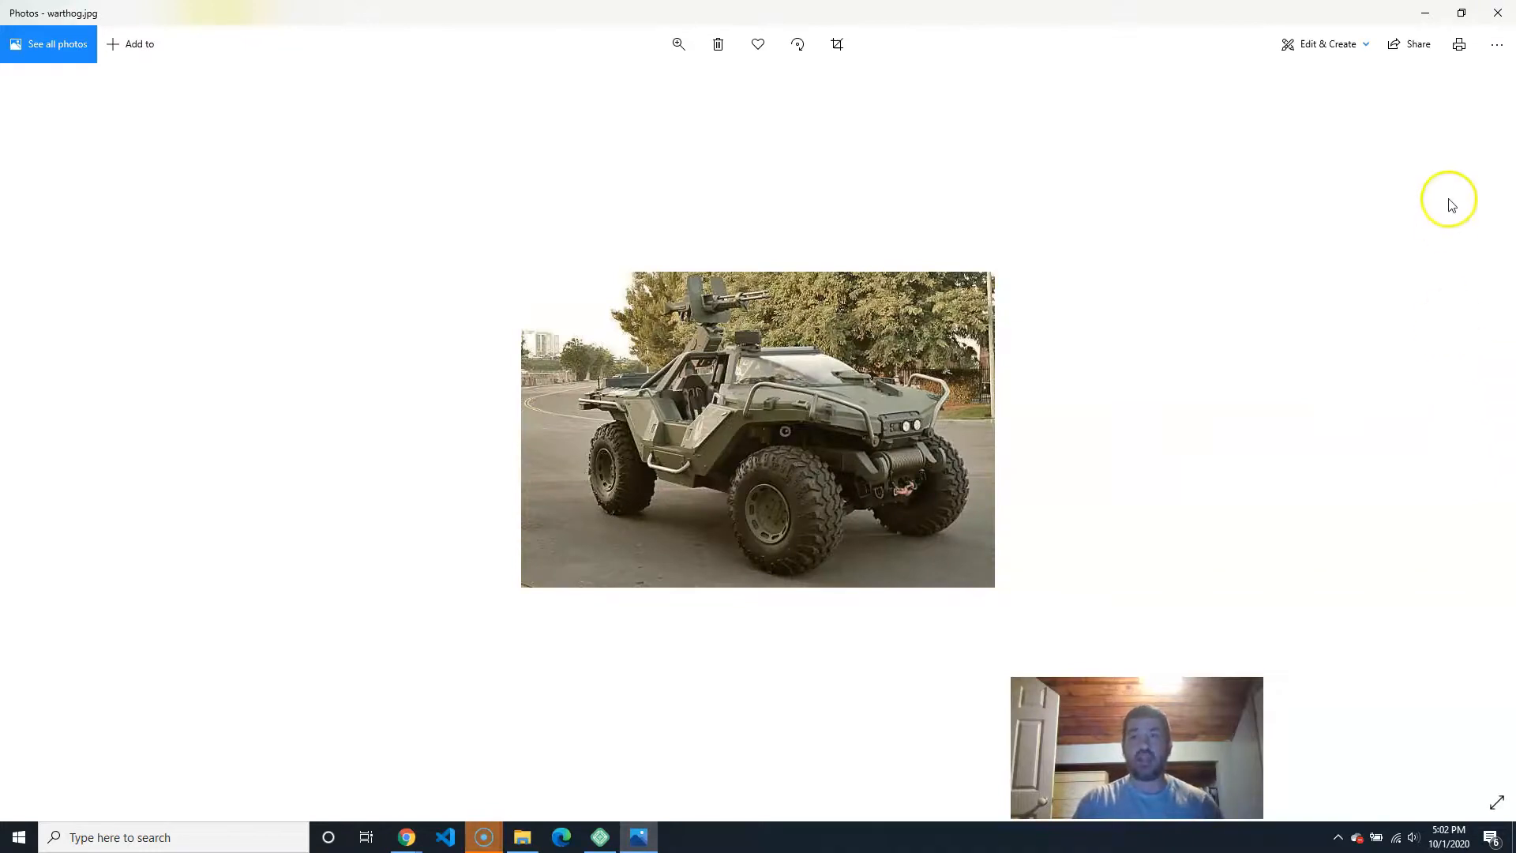